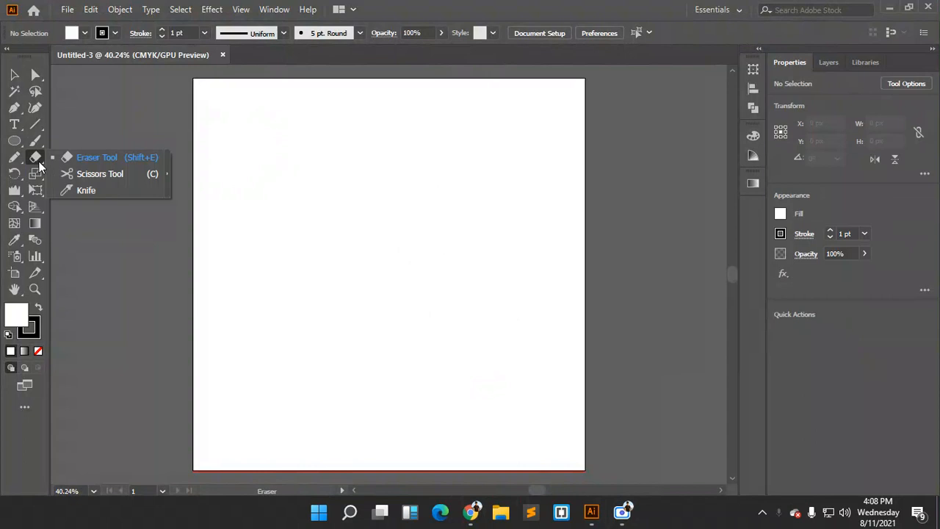
# Draw a square about 404 px wide with the Rectangle tool in the artboard's upper-left area
pyautogui.click(22, 174)
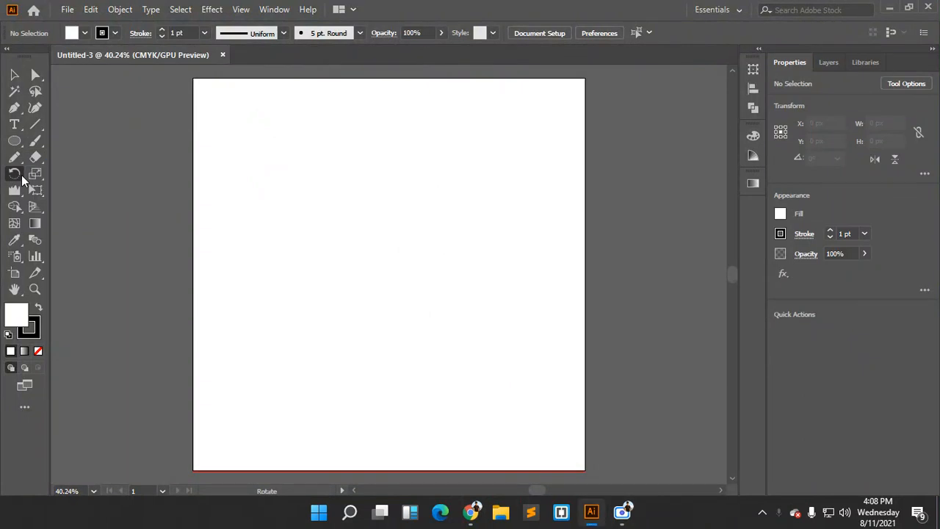
pyautogui.click(42, 178)
pyautogui.click(20, 143)
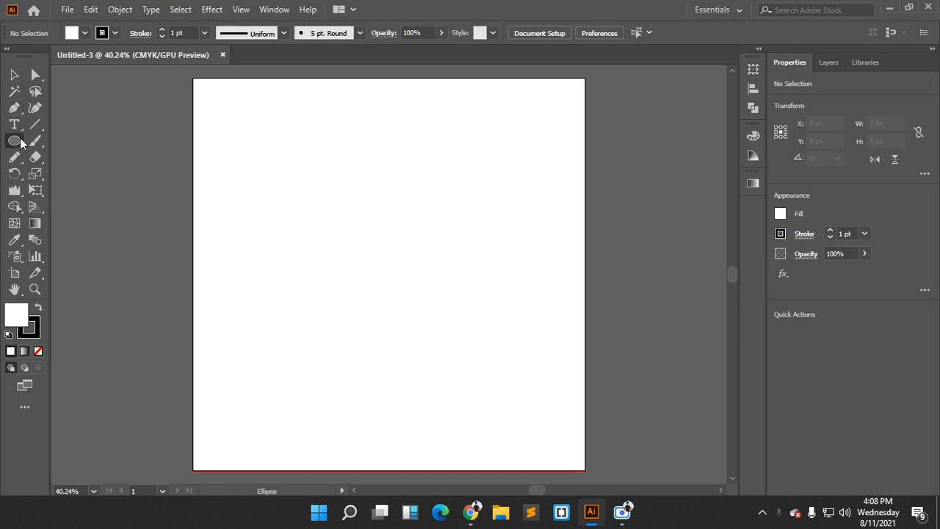
pyautogui.moveTo(14, 140); pyautogui.dragTo(59, 140)
pyautogui.moveTo(332, 205); pyautogui.dragTo(414, 253)
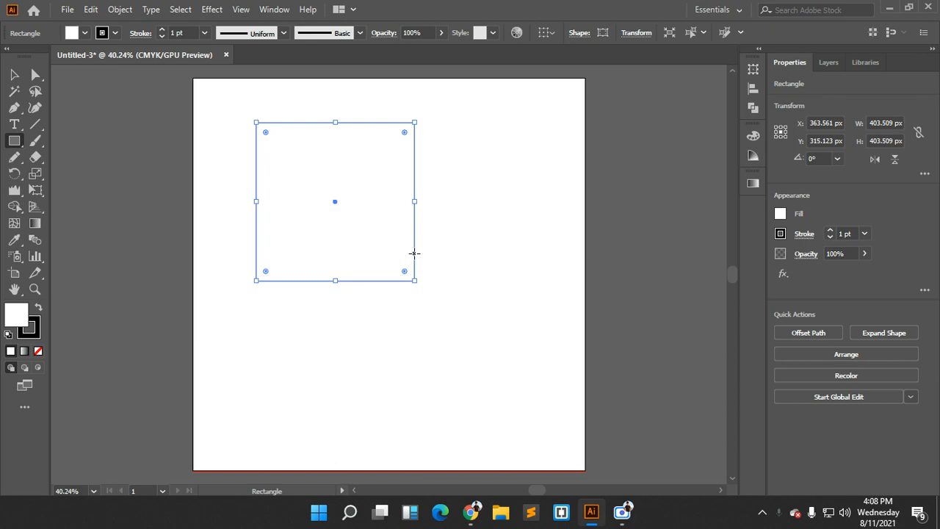
# Remove the square's stroke and fill it with red
pyautogui.click(115, 35)
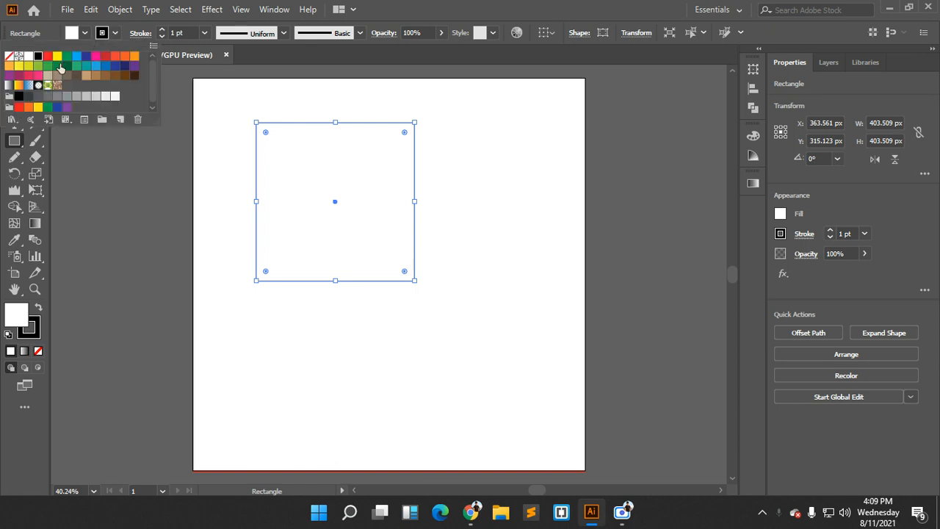
pyautogui.click(9, 57)
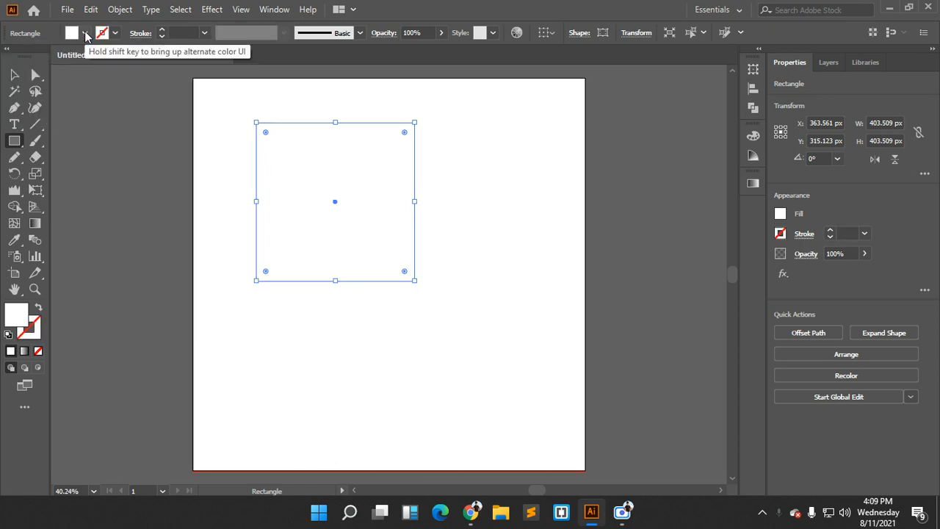
pyautogui.click(85, 34)
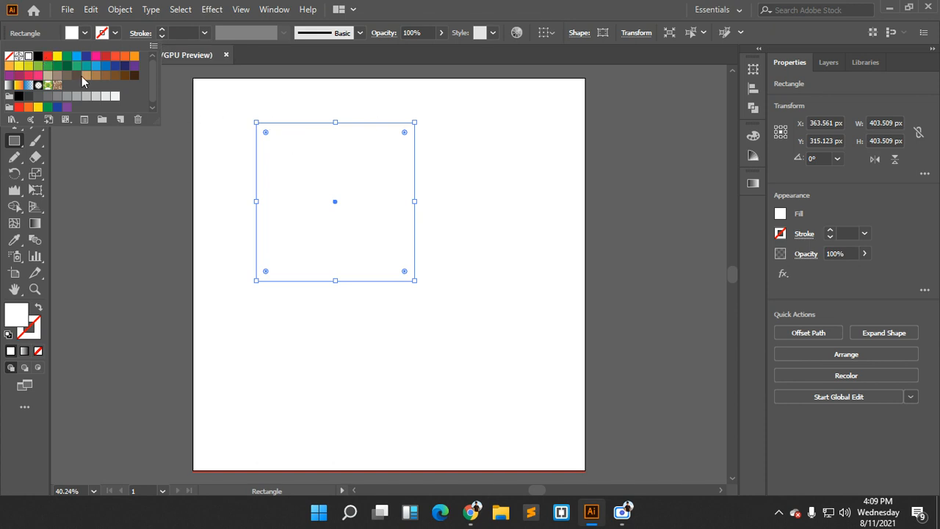
pyautogui.click(47, 56)
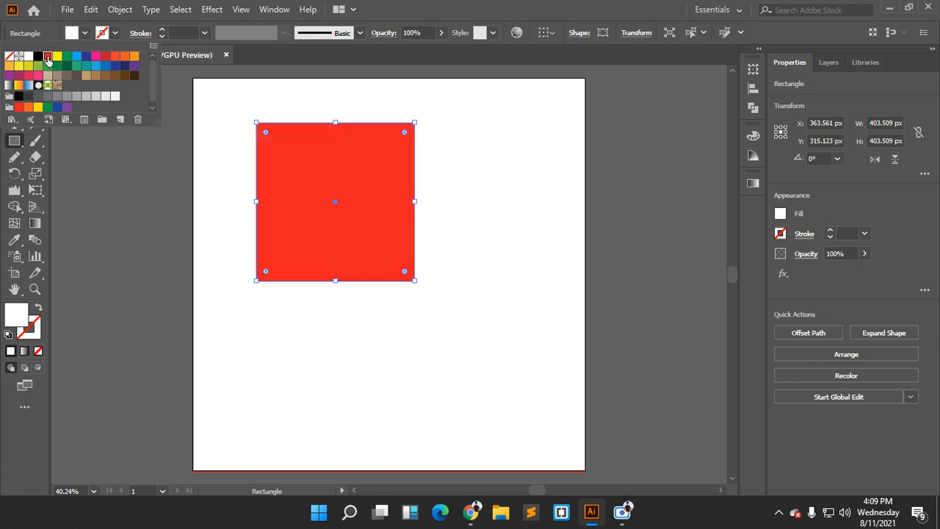
pyautogui.click(103, 46)
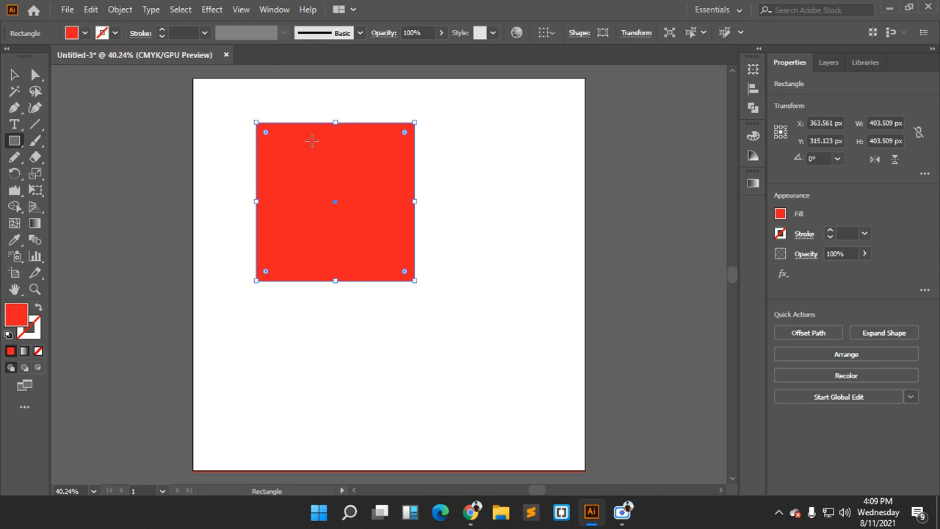
pyautogui.press('v')
pyautogui.press('m')
pyautogui.click(414, 122)
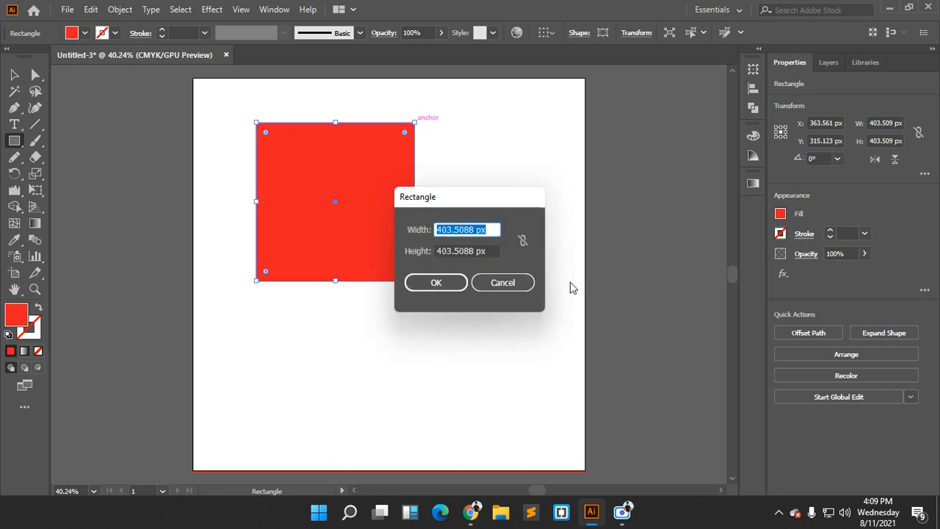
pyautogui.click(516, 282)
# Make a smaller concentric copy of the red square, about 304 px wide, and fill it with yellow
pyautogui.click(13, 77)
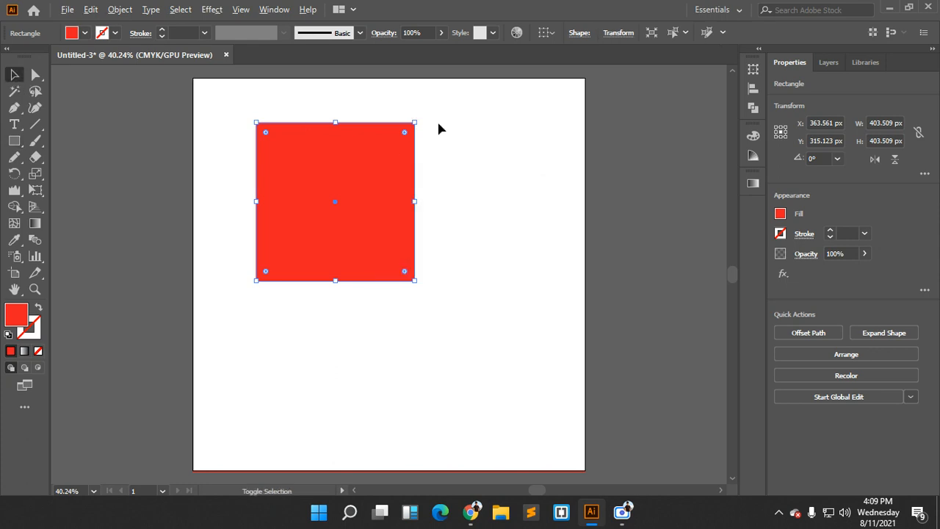
pyautogui.moveTo(416, 120); pyautogui.dragTo(396, 141)
pyautogui.click(501, 139)
pyautogui.click(384, 172)
pyautogui.click(85, 32)
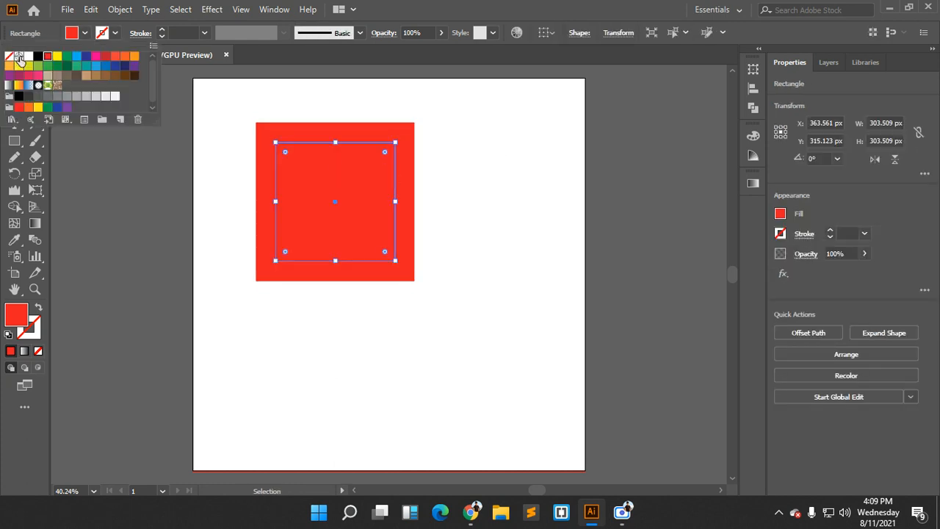
pyautogui.click(57, 56)
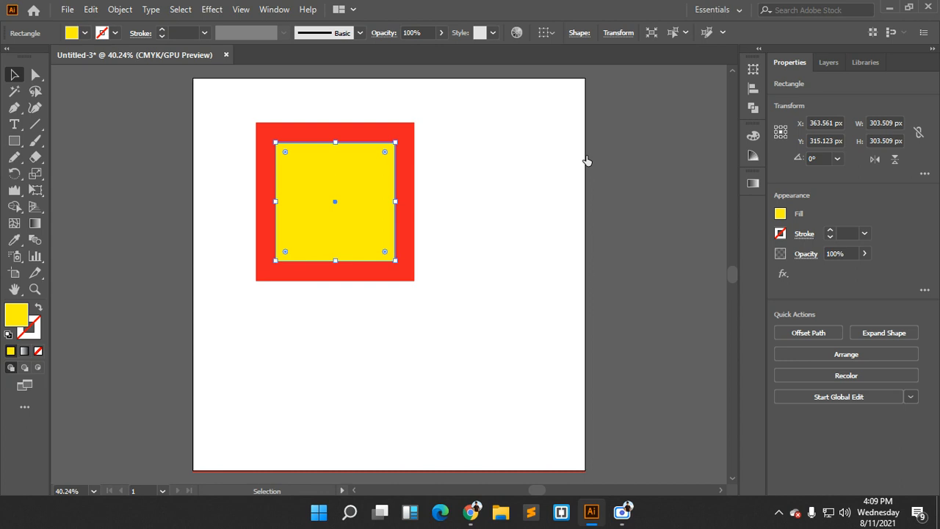
pyautogui.click(551, 156)
pyautogui.click(355, 158)
pyautogui.click(250, 111)
pyautogui.moveTo(230, 122); pyautogui.dragTo(523, 242)
pyautogui.click(509, 159)
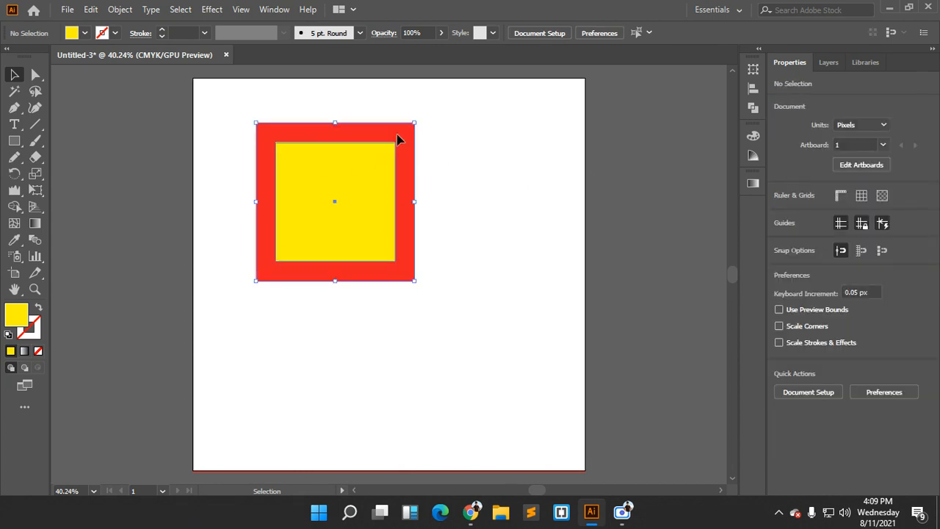
pyautogui.moveTo(494, 150); pyautogui.dragTo(404, 203)
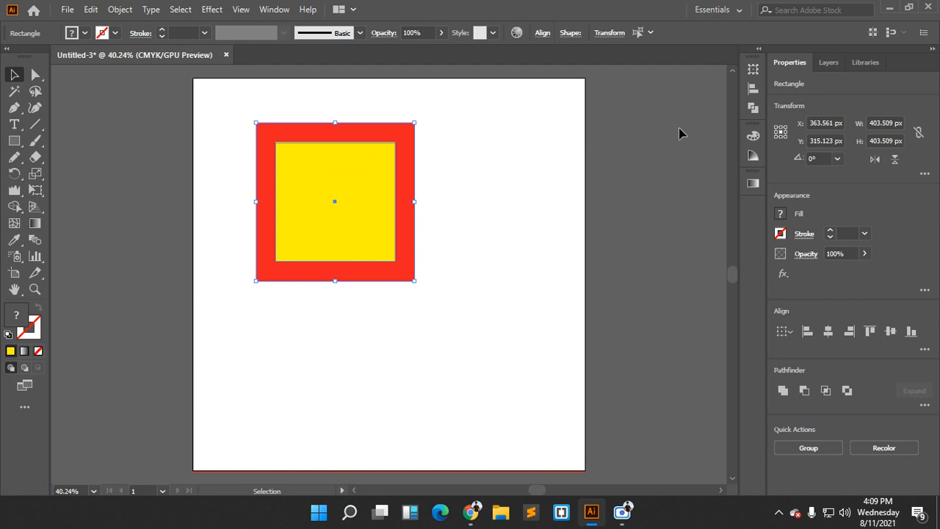
pyautogui.click(452, 163)
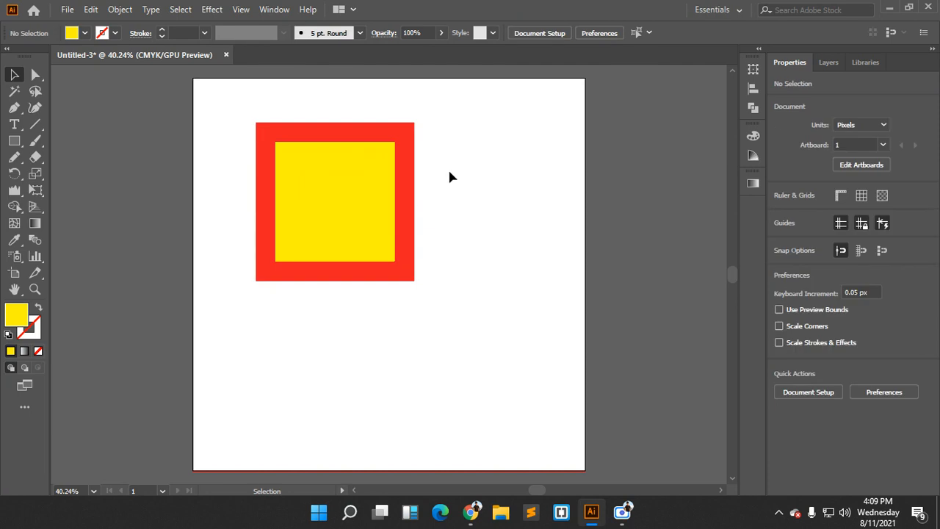
# Delete the inner yellow square
pyautogui.moveTo(506, 240); pyautogui.dragTo(380, 204)
pyautogui.click(507, 196)
pyautogui.click(375, 204)
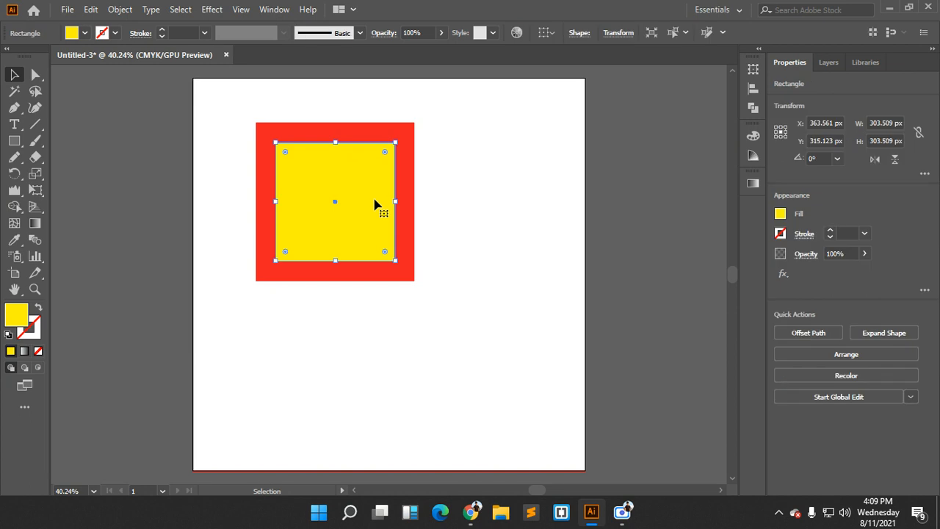
pyautogui.press('Delete')
# Open the Scale options for the red square, move the dialog clear of it and enable the preview
pyautogui.click(404, 176)
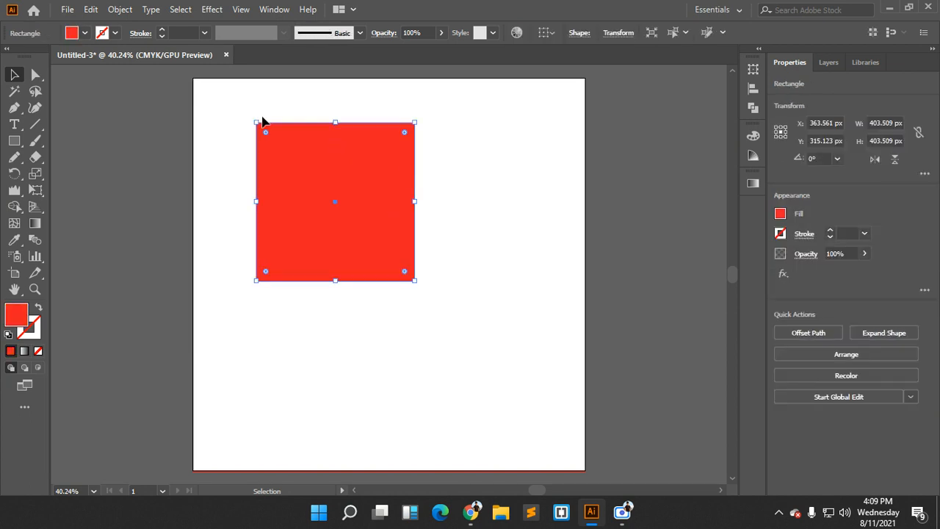
pyautogui.moveTo(226, 105); pyautogui.dragTo(428, 294)
pyautogui.keyDown('shift'); pyautogui.click(399, 174); pyautogui.keyUp('shift')
pyautogui.click(399, 174)
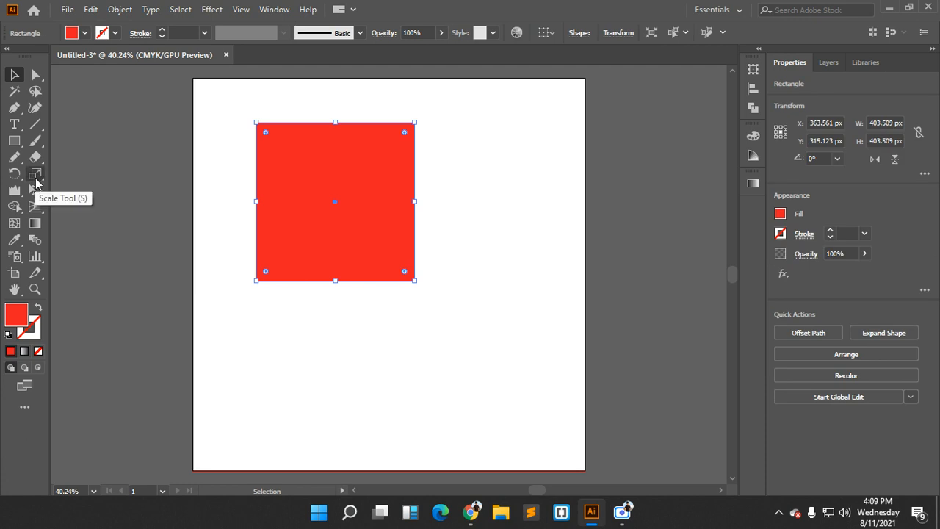
pyautogui.doubleClick(35, 178)
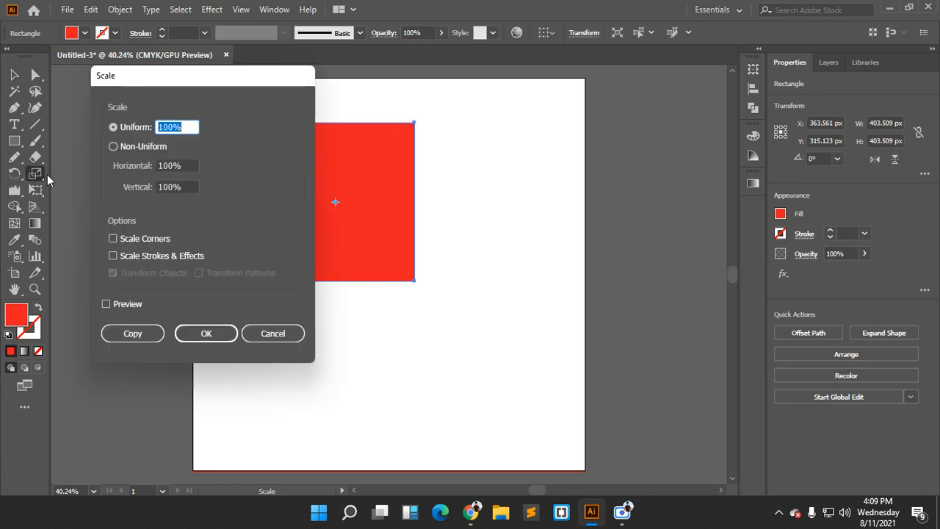
pyautogui.moveTo(162, 77); pyautogui.dragTo(520, 76)
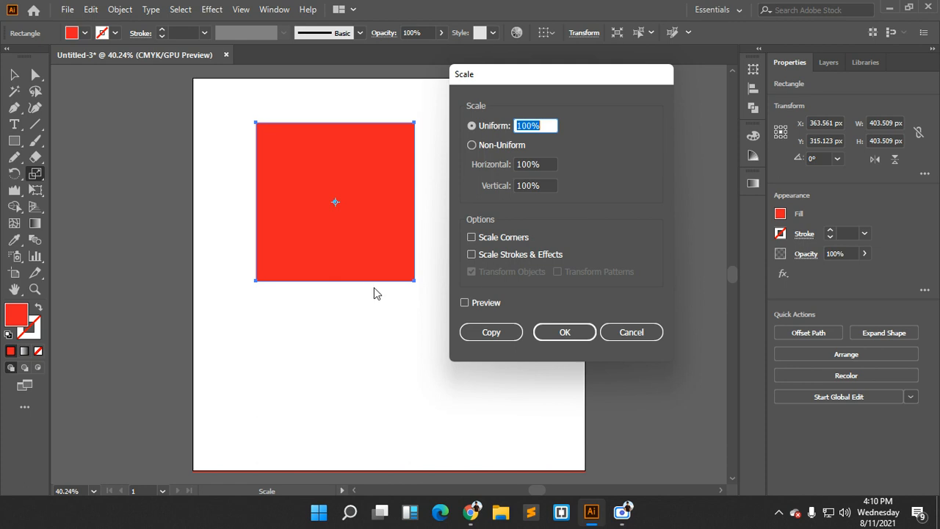
pyautogui.click(477, 307)
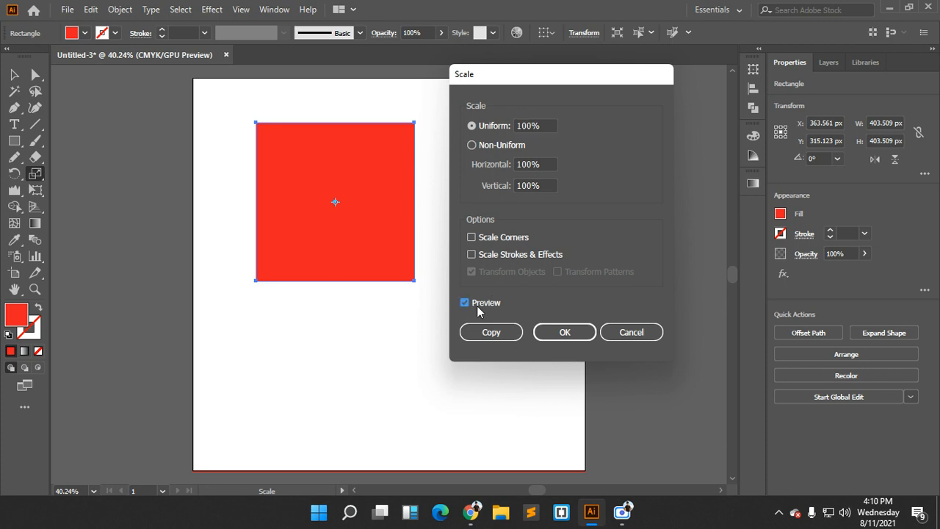
# Raise the red square's uniform scale to 118%
pyautogui.click(543, 125)
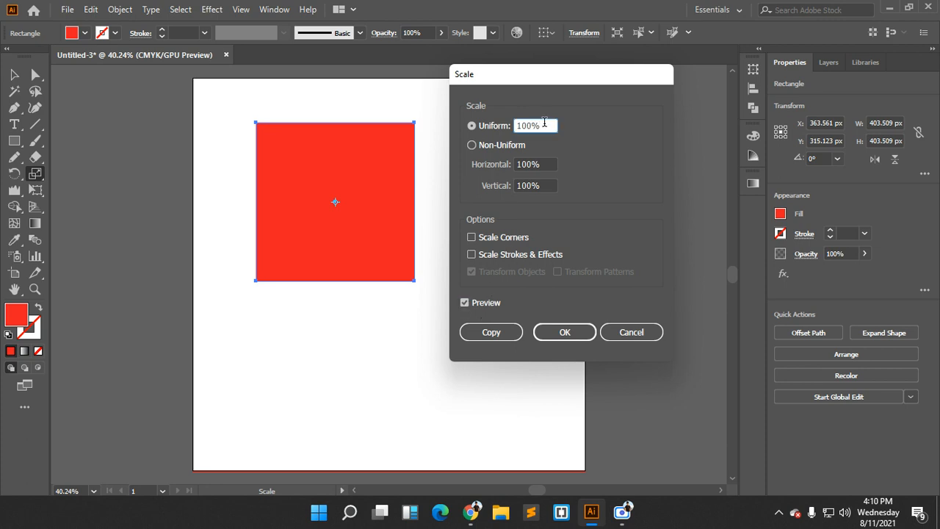
pyautogui.press('Up')
pyautogui.press('Up')
pyautogui.press('Up')
pyautogui.press('Up')
pyautogui.press('Up')
pyautogui.press('Up')
pyautogui.press('Up')
pyautogui.press('Up')
pyautogui.press('Up')
pyautogui.press('Up')
pyautogui.press('Up')
pyautogui.press('Up')
pyautogui.press('Up')
pyautogui.press('Up')
pyautogui.press('Up')
pyautogui.press('Up')
pyautogui.press('Up')
pyautogui.press('Up')
pyautogui.press('Up')
pyautogui.press('Up')
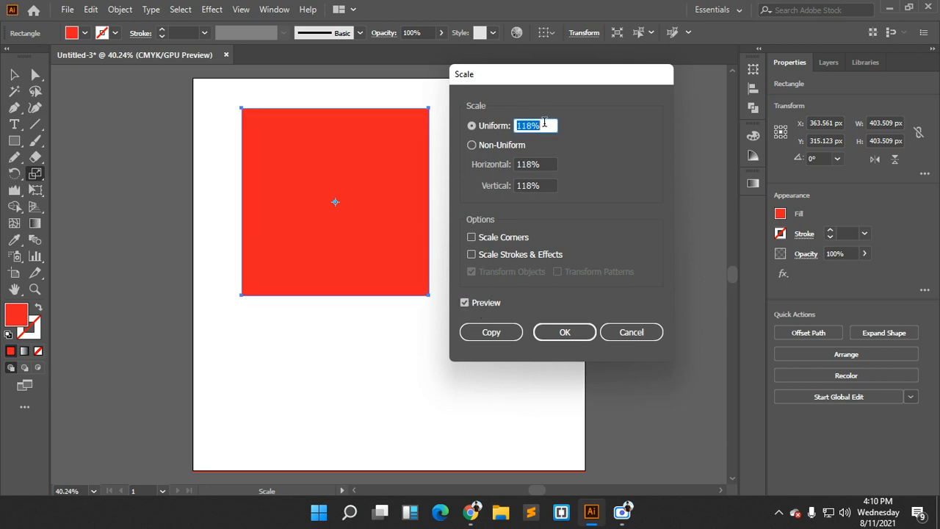
# Lower the red square's uniform scale to 68%
pyautogui.press('Down')
pyautogui.press('Down')
pyautogui.press('Down')
pyautogui.press('Down')
pyautogui.press('Down')
pyautogui.press('Down')
pyautogui.press('Down')
pyautogui.press('Down')
pyautogui.press('Down')
pyautogui.press('Down')
pyautogui.press('Down')
pyautogui.press('Down')
pyautogui.press('Down')
pyautogui.press('Down')
pyautogui.press('Down')
pyautogui.press('Down')
pyautogui.press('Down')
pyautogui.press('Down')
pyautogui.press('Down')
pyautogui.press('Down')
pyautogui.press('Down')
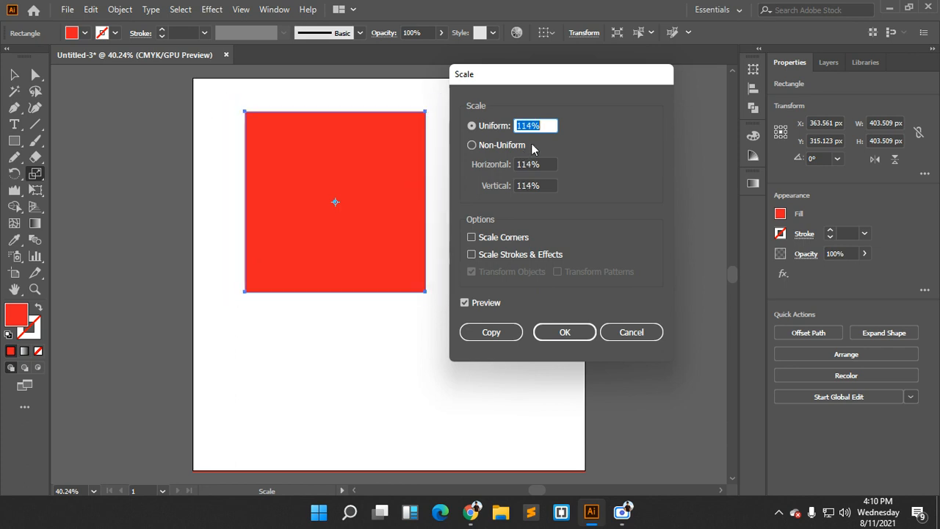
pyautogui.press('Down')
pyautogui.press('Down')
pyautogui.press('Down')
pyautogui.press('Down')
pyautogui.press('Down')
pyautogui.press('Down')
pyautogui.press('Down')
pyautogui.press('Down')
pyautogui.press('Down')
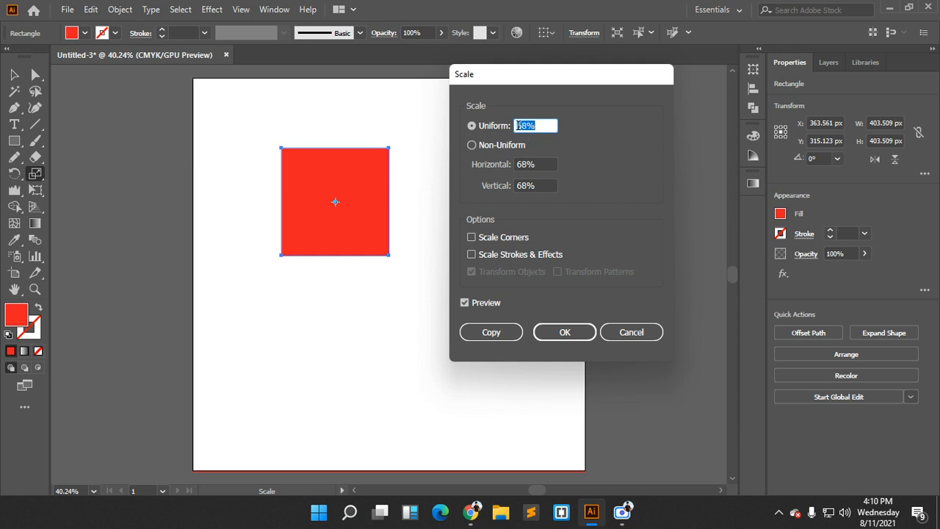
# Bring the red square's uniform scale back up to 100%
pyautogui.scroll(20, 537, 126)
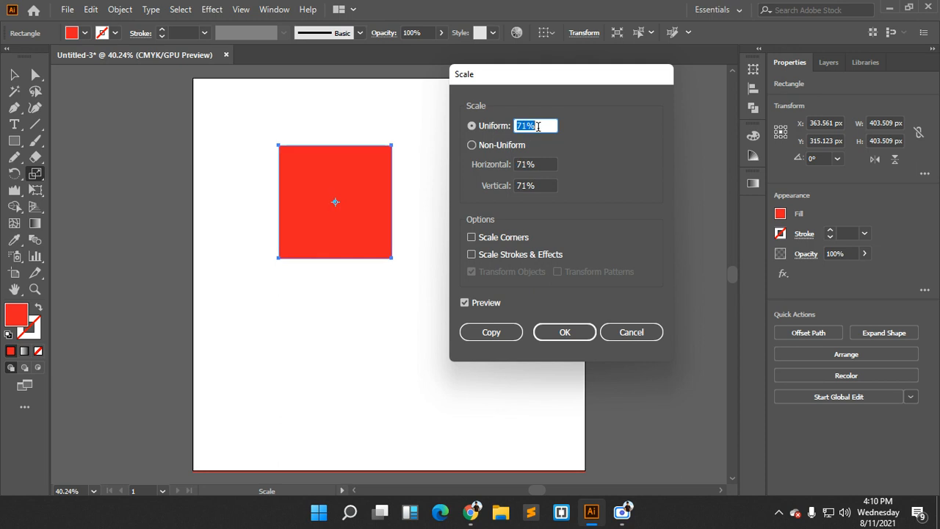
pyautogui.scroll(9, 538, 126)
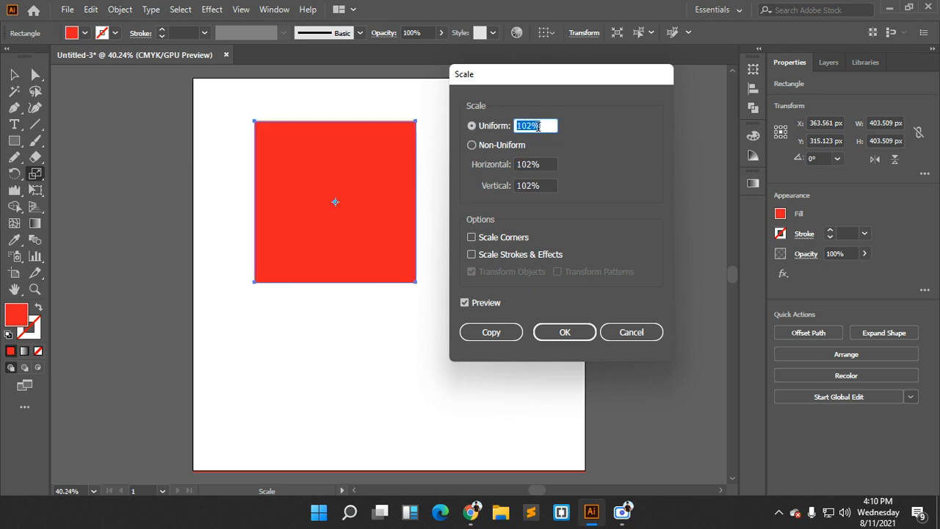
pyautogui.write('100')
# Switch the red square to non-uniform scaling and raise its horizontal scale to 129%
pyautogui.click(492, 146)
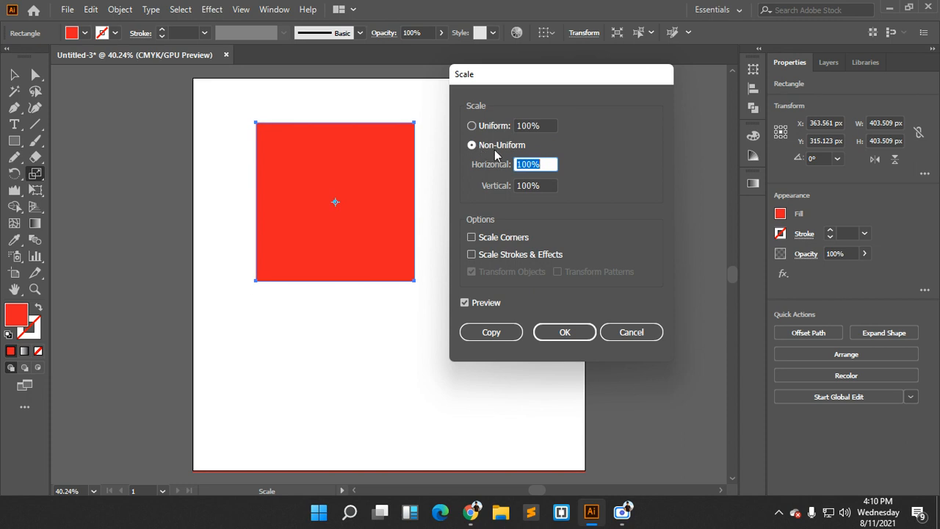
pyautogui.click(543, 185)
pyautogui.click(548, 164)
pyautogui.press('Up')
pyautogui.press('Up')
pyautogui.press('Up')
pyautogui.press('Up')
pyautogui.press('Up')
pyautogui.press('Up')
pyautogui.press('Up')
pyautogui.press('Up')
pyautogui.press('Up')
pyautogui.press('Up')
pyautogui.press('Up')
pyautogui.press('Up')
pyautogui.press('Up')
pyautogui.press('Up')
pyautogui.press('Up')
pyautogui.press('Up')
pyautogui.press('Up')
pyautogui.press('Up')
pyautogui.press('Up')
pyautogui.press('Up')
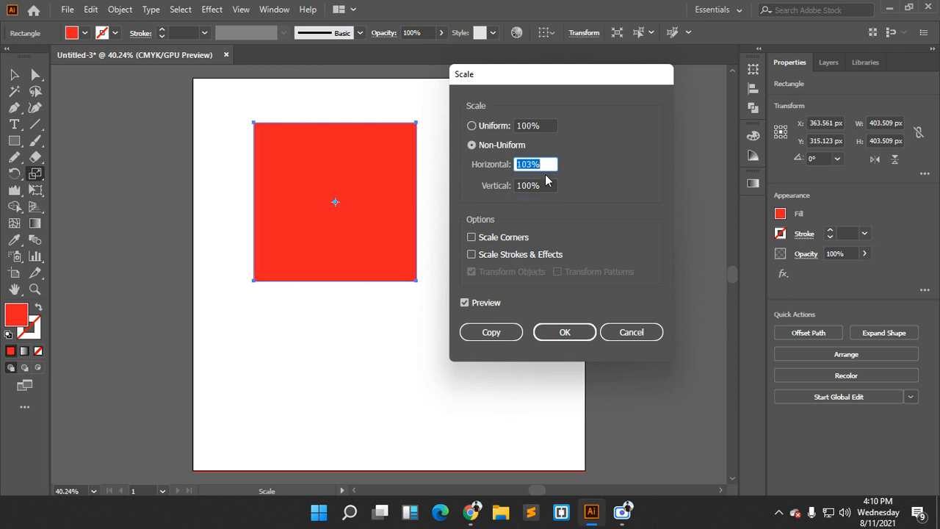
pyautogui.press('Up')
pyautogui.press('Up')
pyautogui.press('Up')
pyautogui.press('Up')
# Lower the vertical scale of the red shape to 69%
pyautogui.click(547, 185)
pyautogui.press('Down')
pyautogui.press('Down')
pyautogui.press('Down')
pyautogui.press('Down')
pyautogui.press('Down')
pyautogui.press('Down')
pyautogui.press('Down')
pyautogui.press('Down')
pyautogui.press('Down')
pyautogui.press('Down')
pyautogui.press('Down')
pyautogui.press('Down')
pyautogui.press('Down')
pyautogui.press('Down')
pyautogui.press('Down')
pyautogui.press('Down')
pyautogui.press('Down')
pyautogui.press('Down')
pyautogui.press('Down')
pyautogui.press('Down')
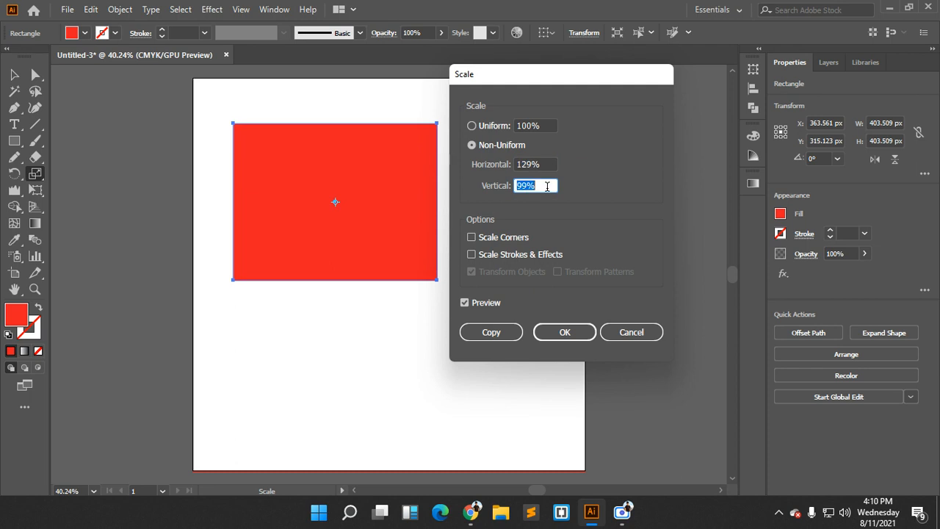
pyautogui.press('Down')
pyautogui.press('Down')
pyautogui.press('Down')
pyautogui.press('Down')
pyautogui.press('Down')
pyautogui.press('Down')
pyautogui.press('Down')
pyautogui.press('Down')
pyautogui.press('Down')
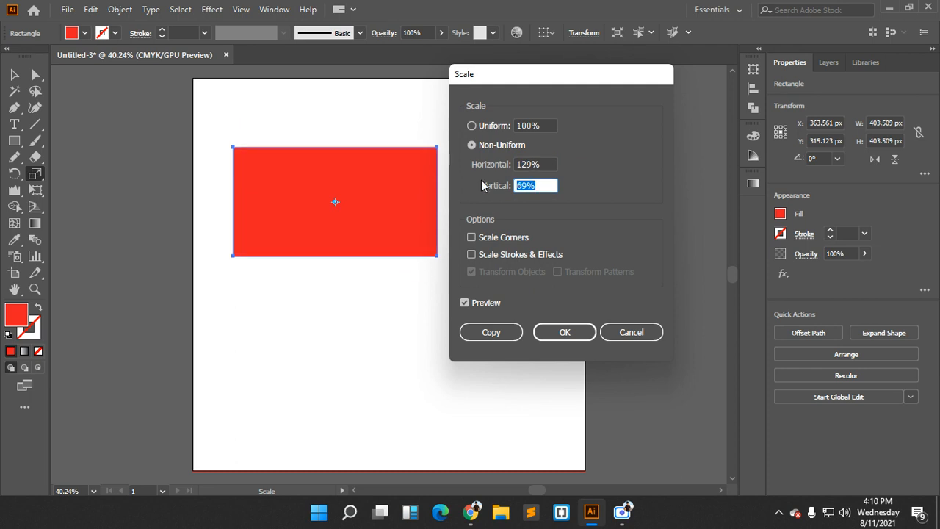
# Raise the red shape's horizontal scale to 147%
pyautogui.click(534, 164)
pyautogui.press('Up')
pyautogui.press('Up')
pyautogui.press('Up')
pyautogui.press('Up')
pyautogui.press('Up')
pyautogui.press('Up')
pyautogui.press('Up')
pyautogui.press('Up')
pyautogui.press('Up')
pyautogui.press('Up')
pyautogui.press('Up')
pyautogui.press('Up')
pyautogui.press('Up')
pyautogui.press('Up')
pyautogui.press('Up')
pyautogui.press('Up')
pyautogui.press('Up')
pyautogui.press('Up')
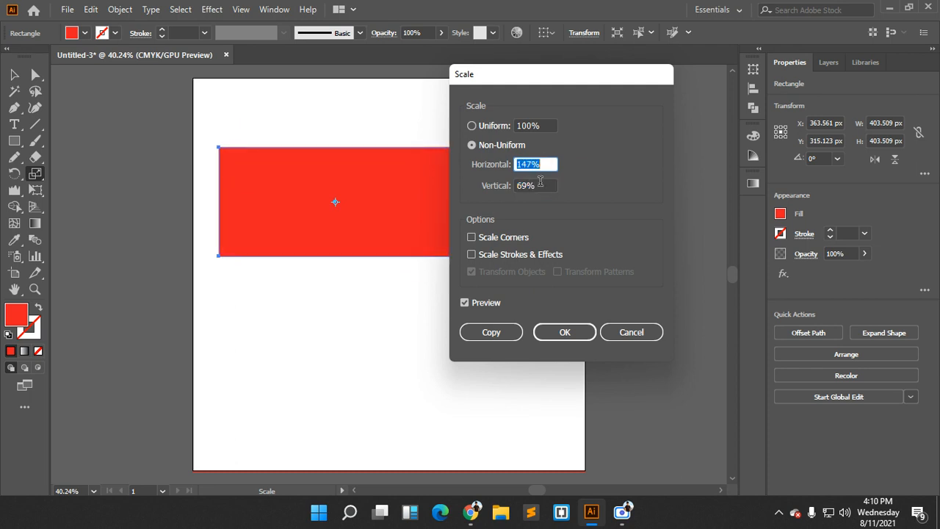
# Raise the red shape's vertical scale to 108%
pyautogui.click(543, 183)
pyautogui.press('Up')
pyautogui.press('Up')
pyautogui.press('Up')
pyautogui.press('Up')
pyautogui.press('Up')
pyautogui.press('Up')
pyautogui.press('Up')
pyautogui.press('Up')
pyautogui.press('Up')
pyautogui.press('Up')
pyautogui.press('Up')
pyautogui.press('Up')
pyautogui.press('Up')
pyautogui.press('Up')
pyautogui.press('Up')
pyautogui.press('Up')
pyautogui.press('Up')
pyautogui.press('Up')
pyautogui.press('Up')
pyautogui.press('Up')
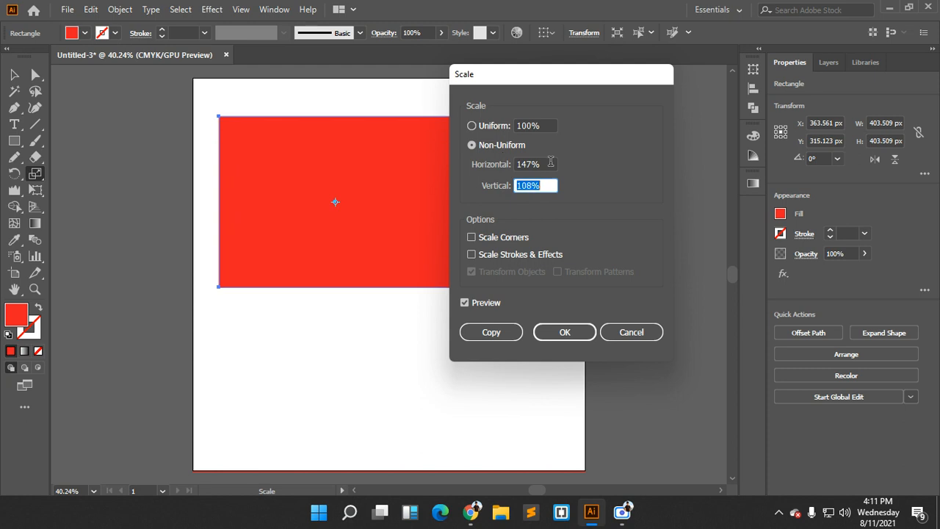
# Reset the red shape's horizontal and vertical scale to 100% each
pyautogui.hotkey('shift', 'Tab')
pyautogui.write('100')
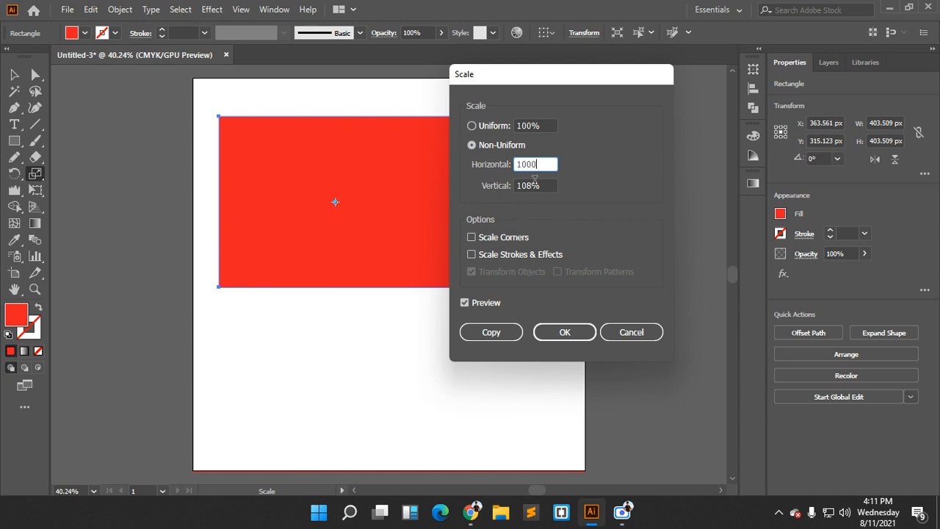
pyautogui.press('Tab')
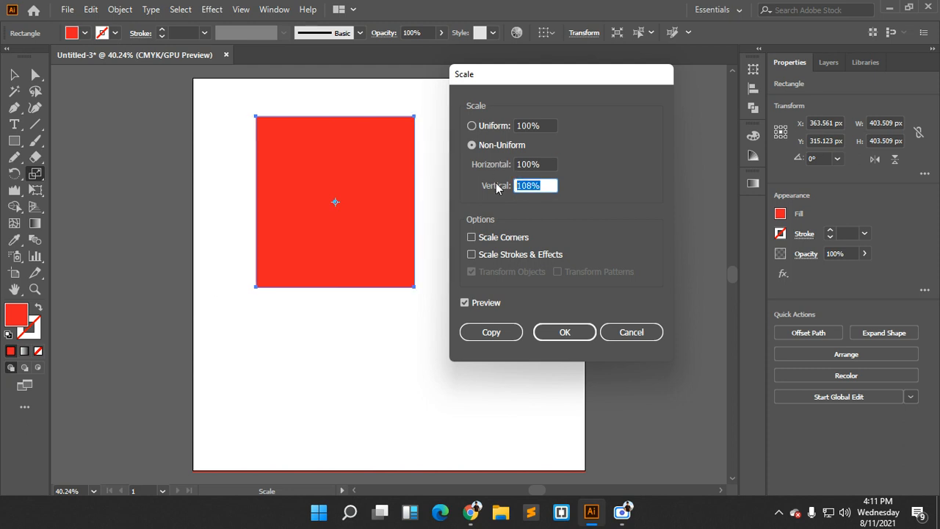
pyautogui.write('100')
pyautogui.click(548, 162)
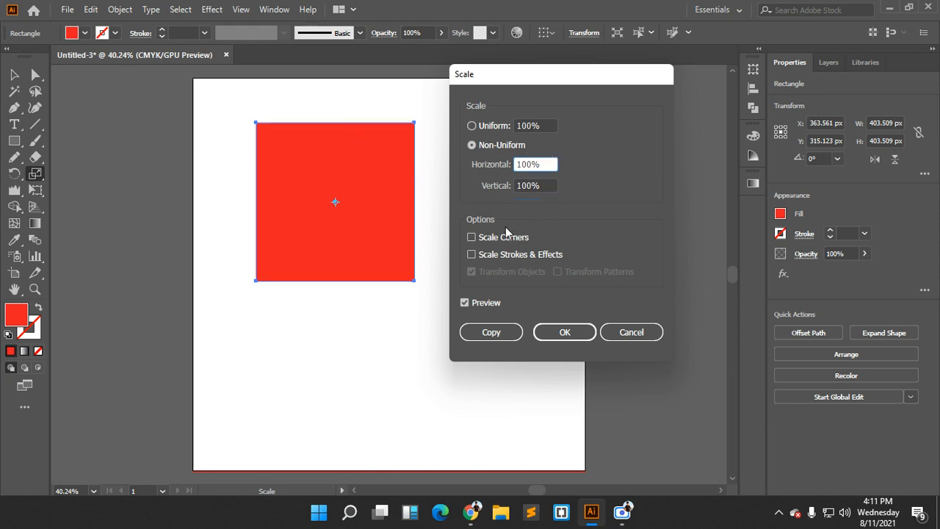
# Create a copy of the red square scaled uniformly to 80% and fill the copy with yellow
pyautogui.click(473, 127)
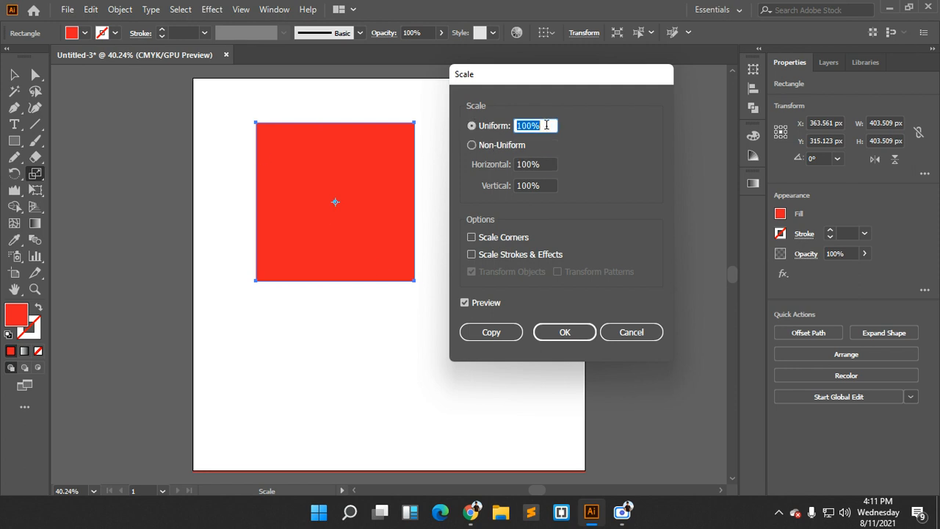
pyautogui.write('80')
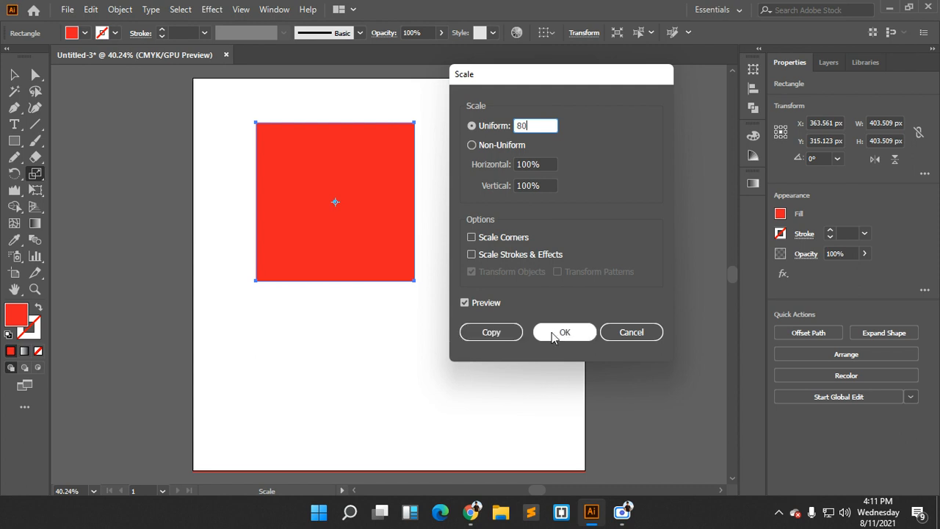
pyautogui.click(490, 332)
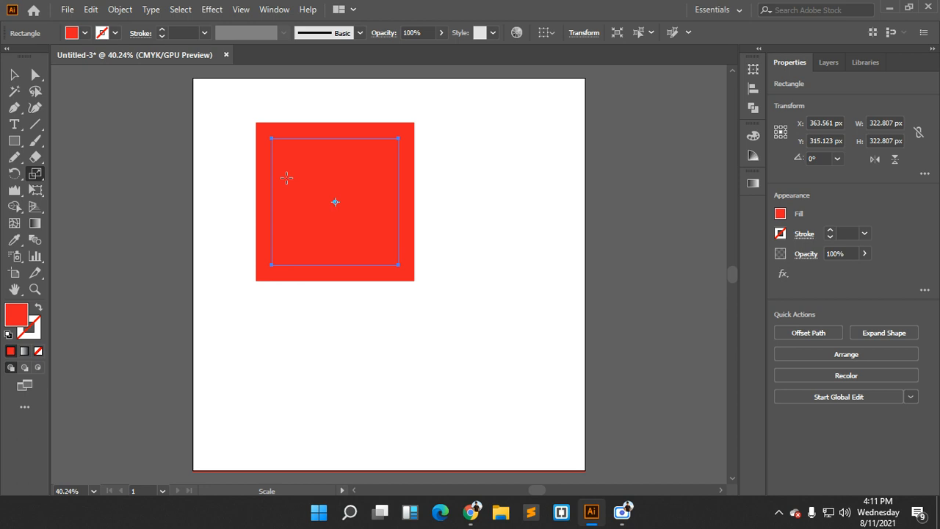
pyautogui.click(86, 34)
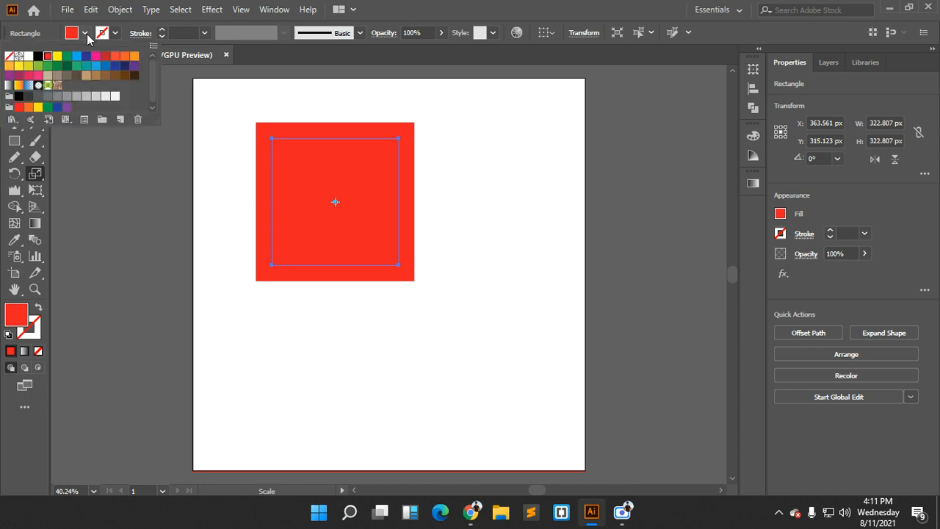
pyautogui.click(59, 59)
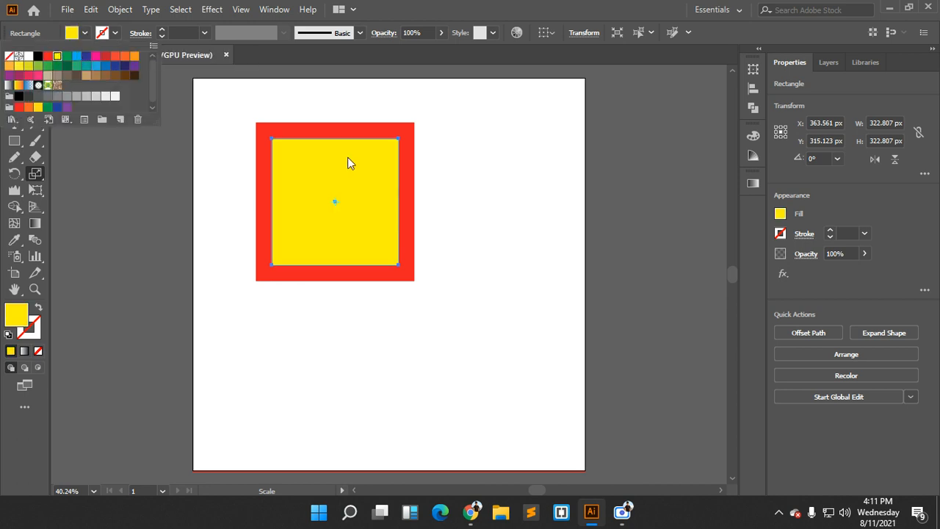
pyautogui.click(85, 34)
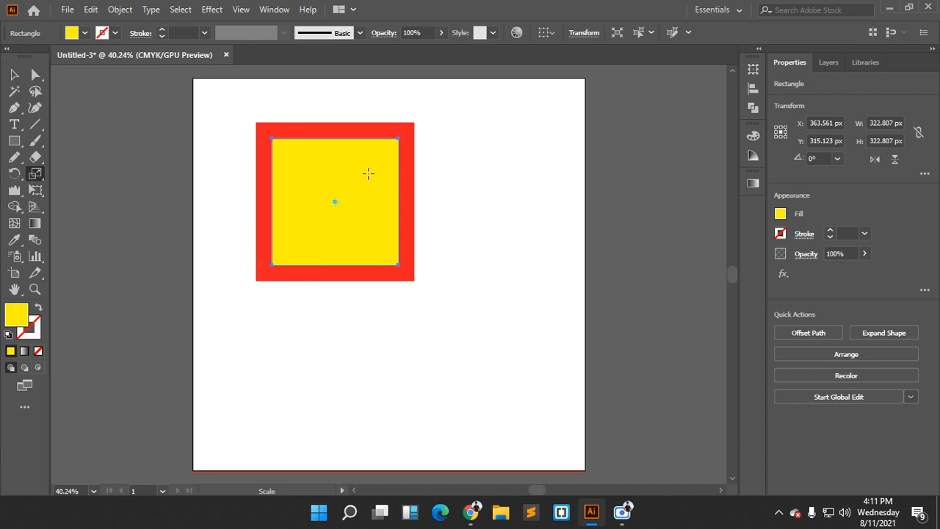
# Create a copy of the yellow square scaled uniformly to 80% and fill the copy with green
pyautogui.doubleClick(37, 175)
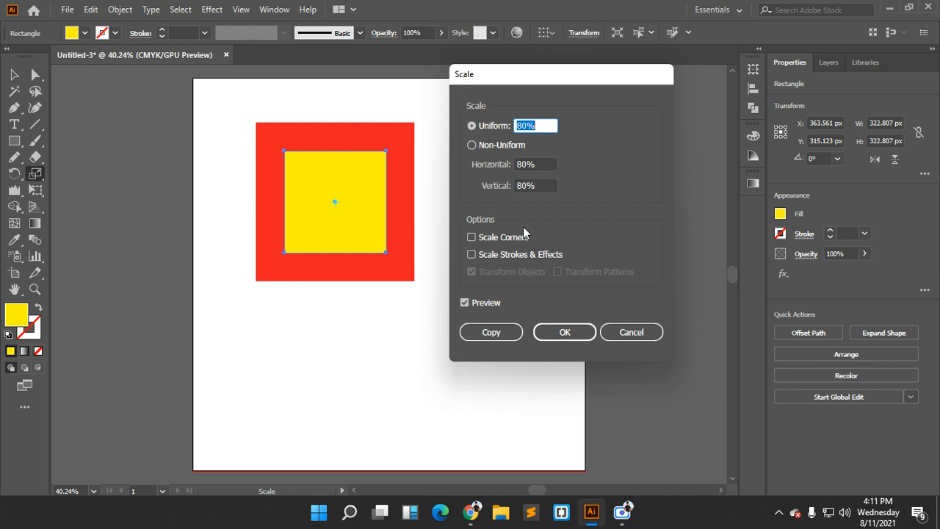
pyautogui.click(490, 332)
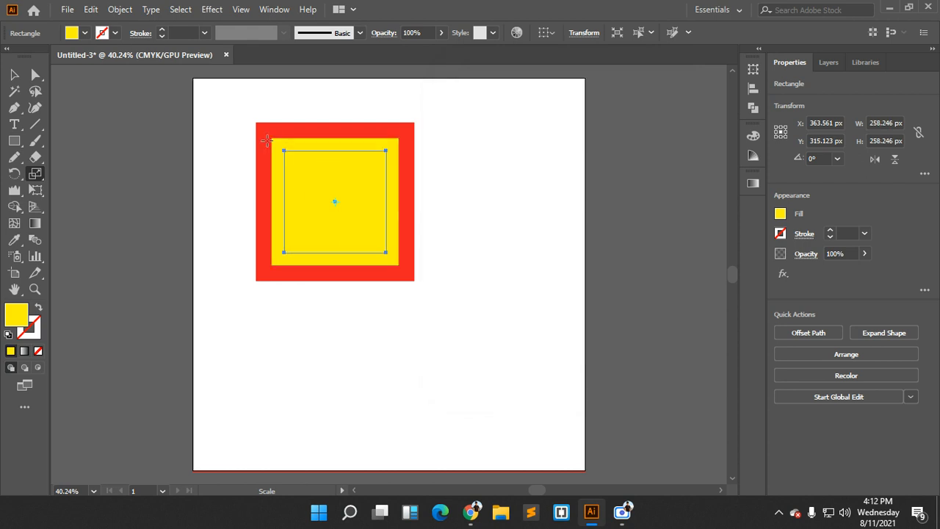
pyautogui.click(84, 33)
pyautogui.click(68, 56)
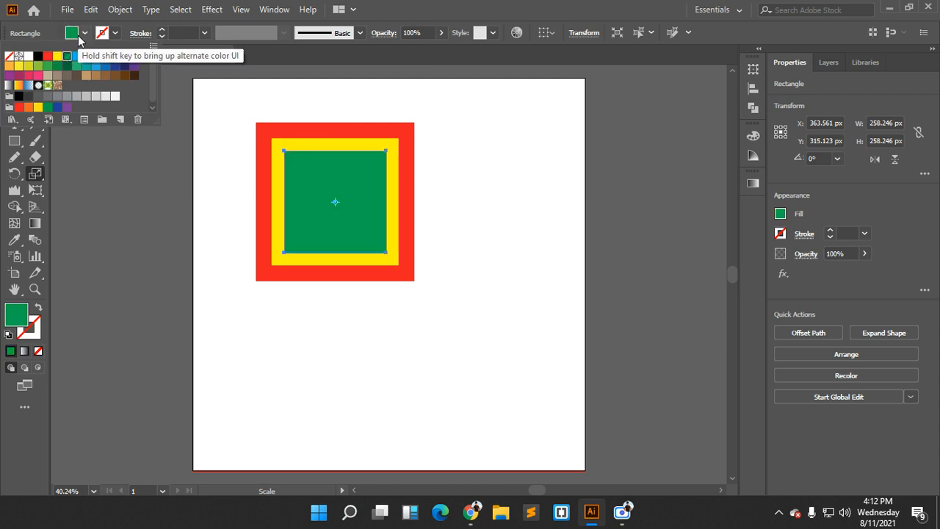
pyautogui.click(80, 39)
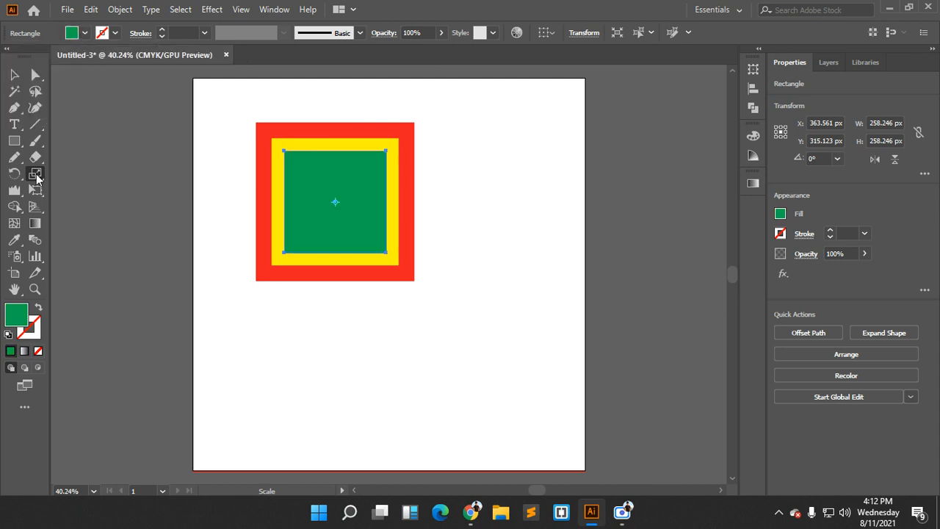
# Add a smaller centred copy of the green square, about 175 px wide, fill it light blue and deselect it
pyautogui.click(14, 74)
pyautogui.click(257, 119)
pyautogui.click(318, 172)
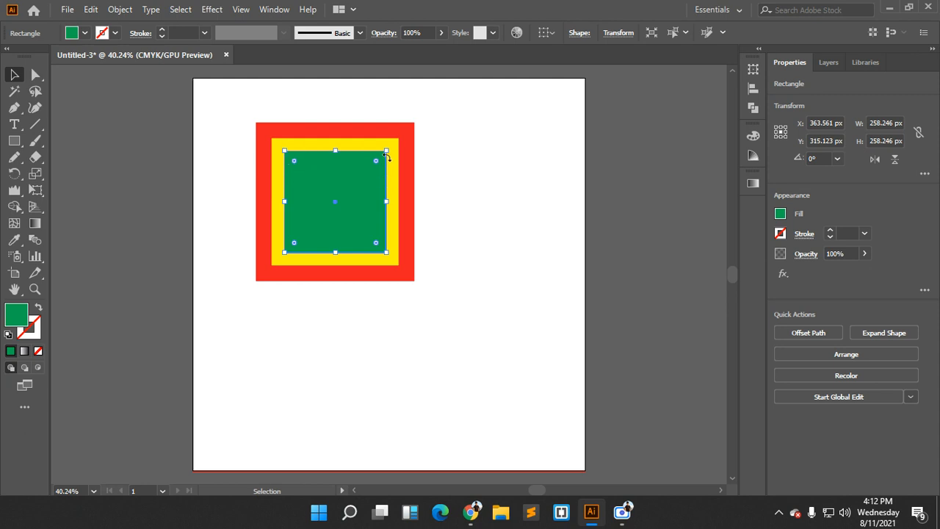
pyautogui.moveTo(387, 152); pyautogui.dragTo(370, 167)
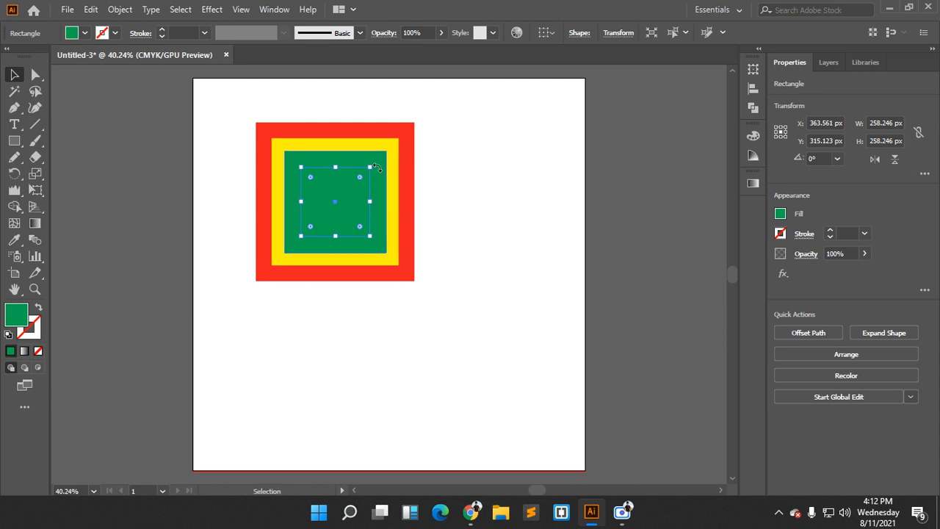
pyautogui.click(86, 34)
pyautogui.click(77, 56)
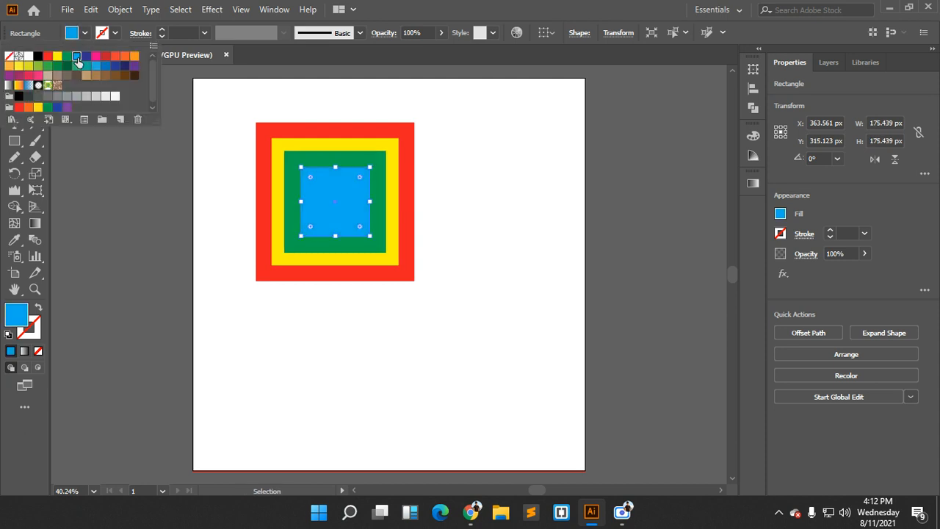
pyautogui.click(597, 170)
pyautogui.click(564, 206)
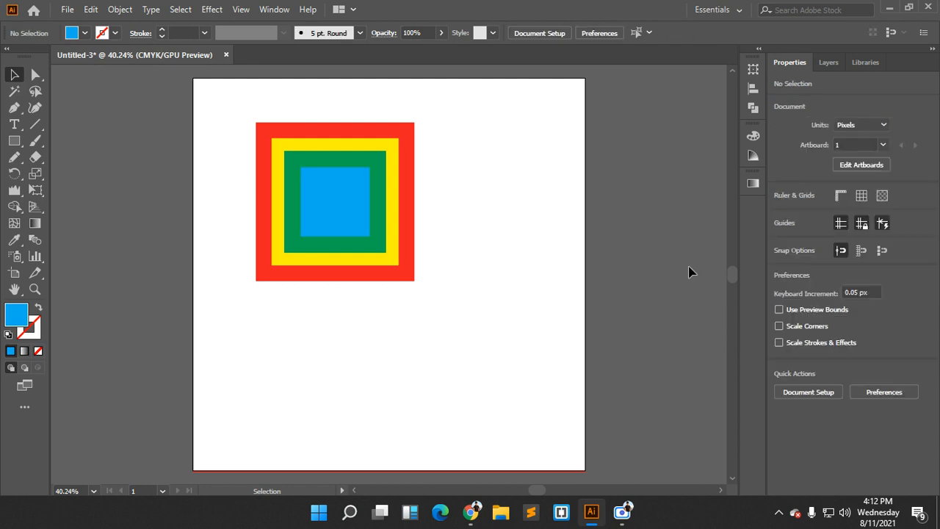
# Add a dark blue copy over the light blue square and shrink it about its centre to about 109 px wide
pyautogui.click(359, 215)
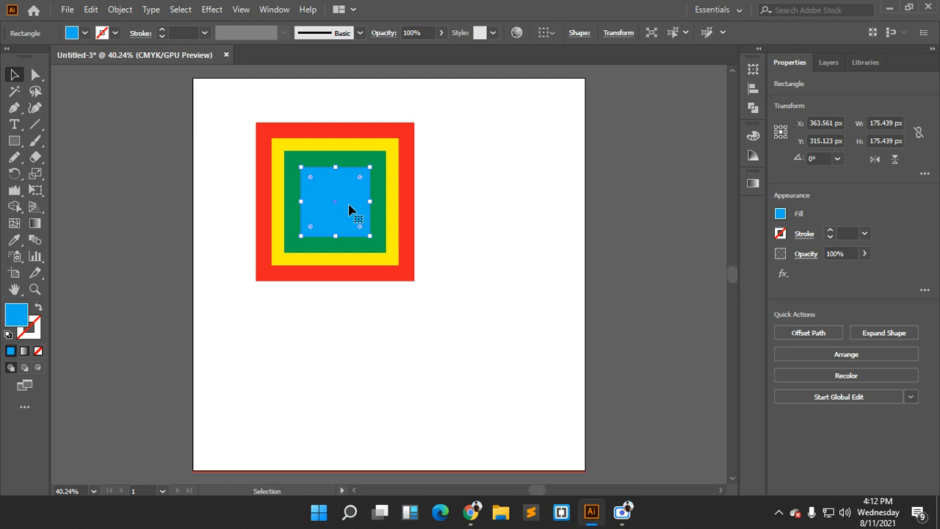
pyautogui.click(86, 35)
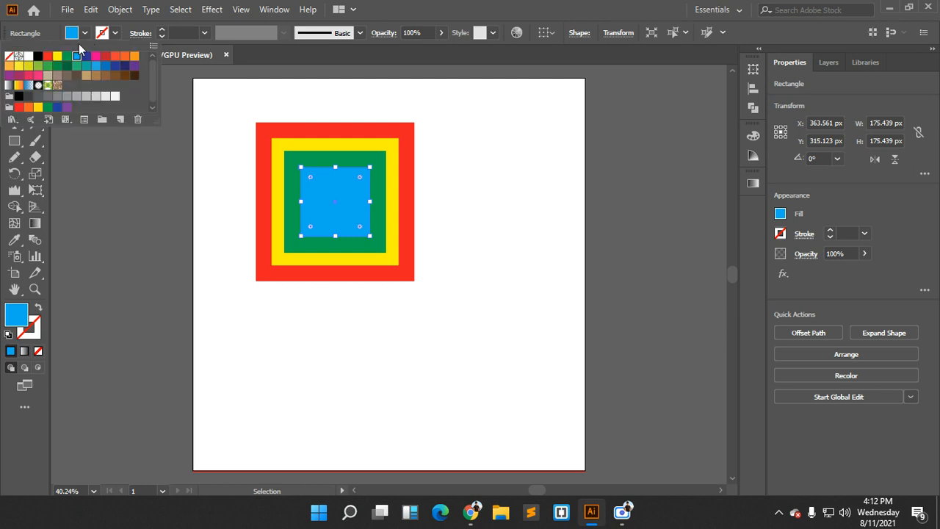
pyautogui.click(86, 57)
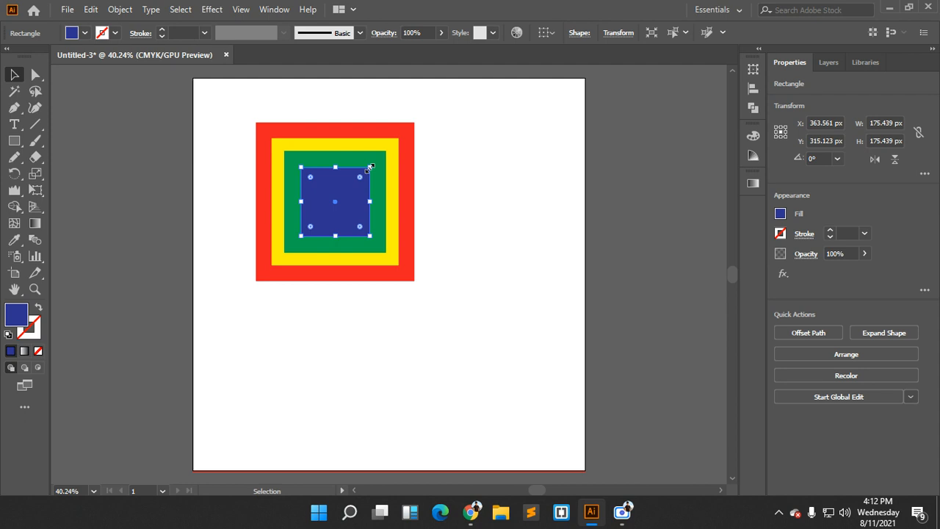
pyautogui.moveTo(370, 167); pyautogui.dragTo(358, 176)
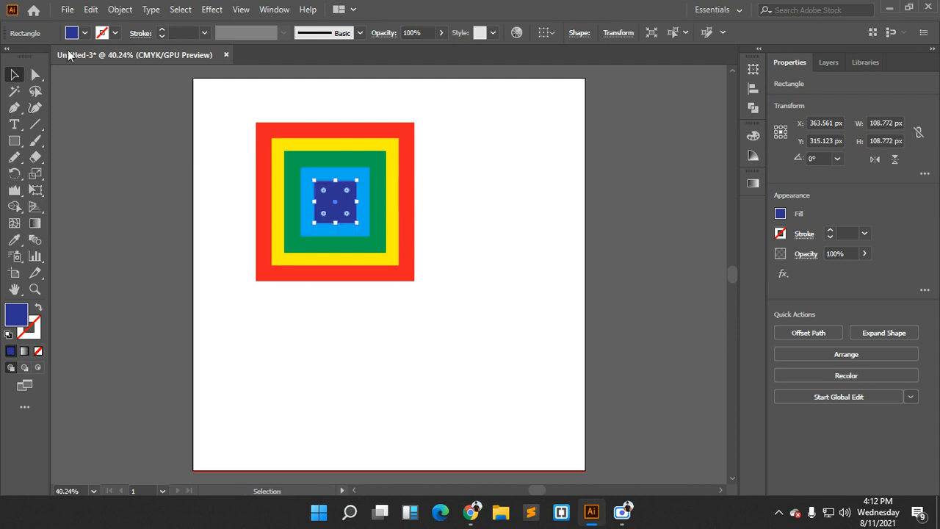
pyautogui.click(533, 211)
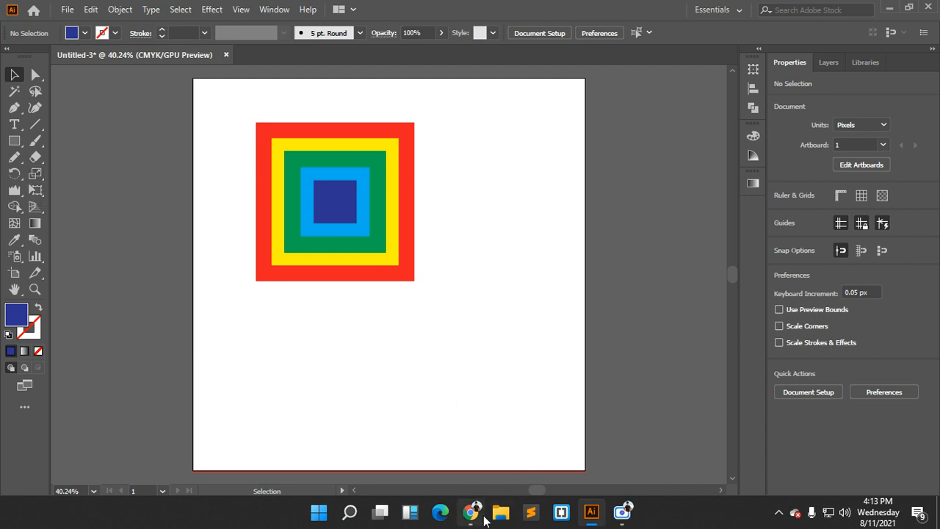
# Switch to the Google Meet call in Chrome and check the in-call messages and the participant list
pyautogui.moveTo(474, 511)
pyautogui.click(364, 464)
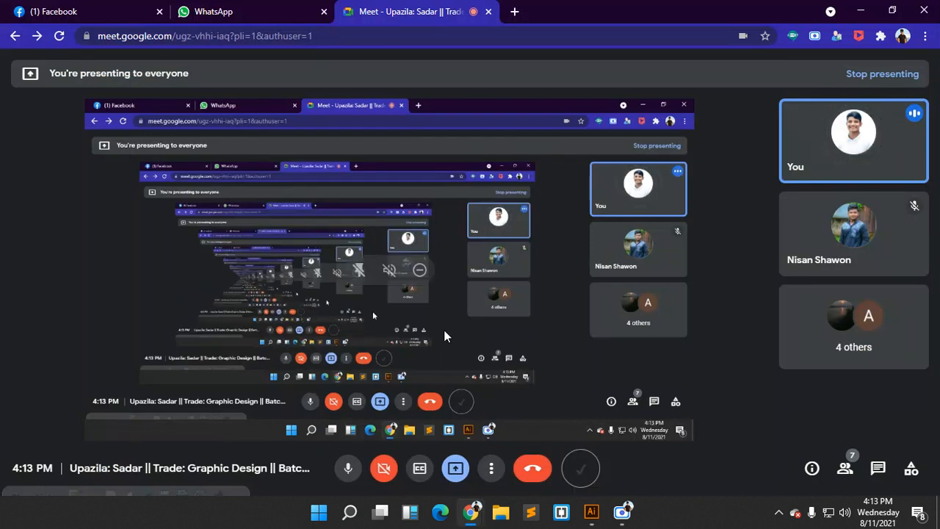
pyautogui.click(877, 470)
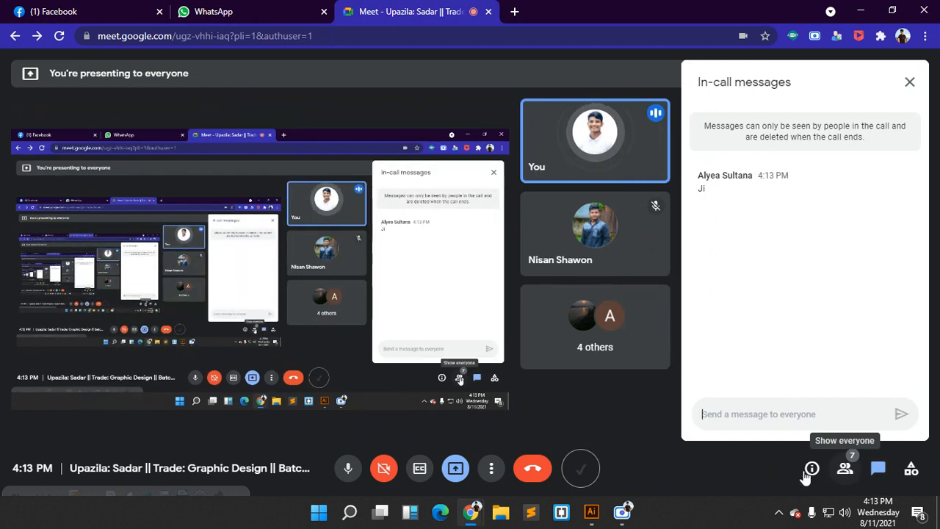
pyautogui.click(622, 512)
pyautogui.click(660, 21)
pyautogui.click(880, 465)
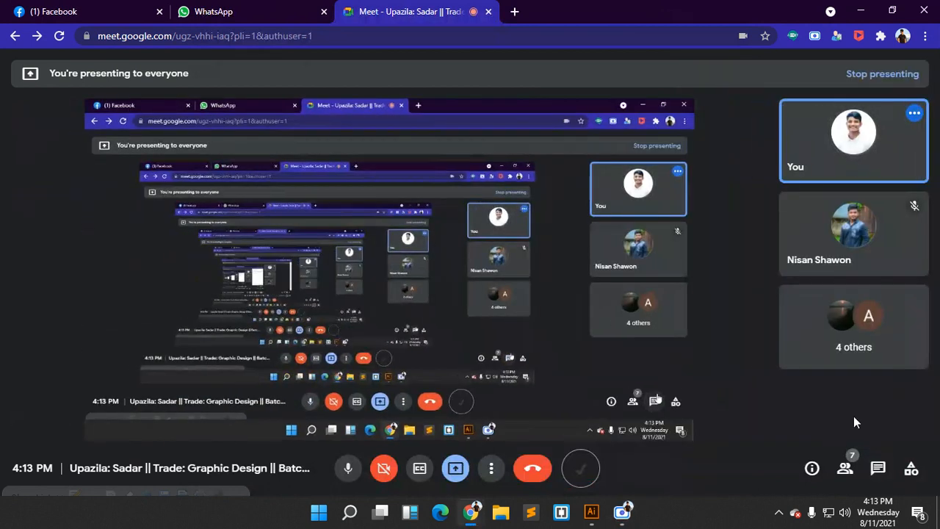
pyautogui.click(844, 467)
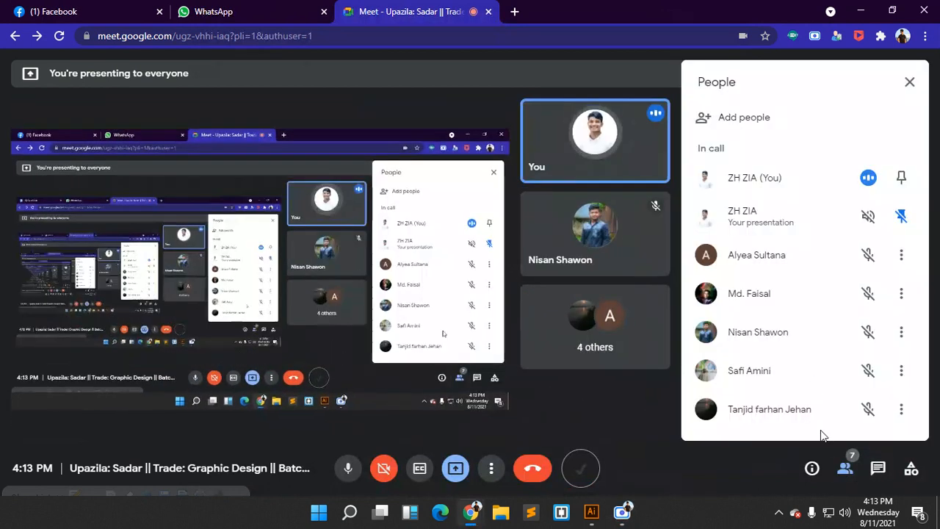
pyautogui.click(878, 472)
pyautogui.click(846, 470)
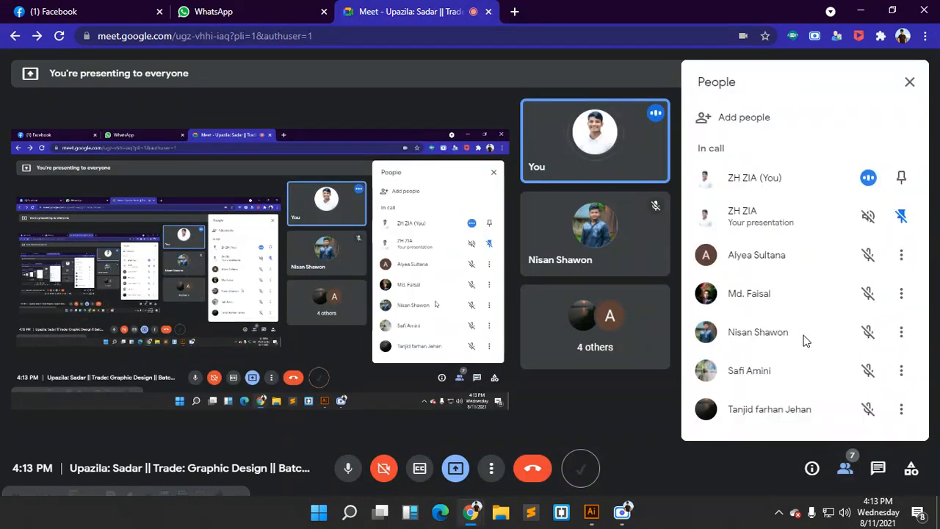
pyautogui.click(878, 469)
pyautogui.click(846, 470)
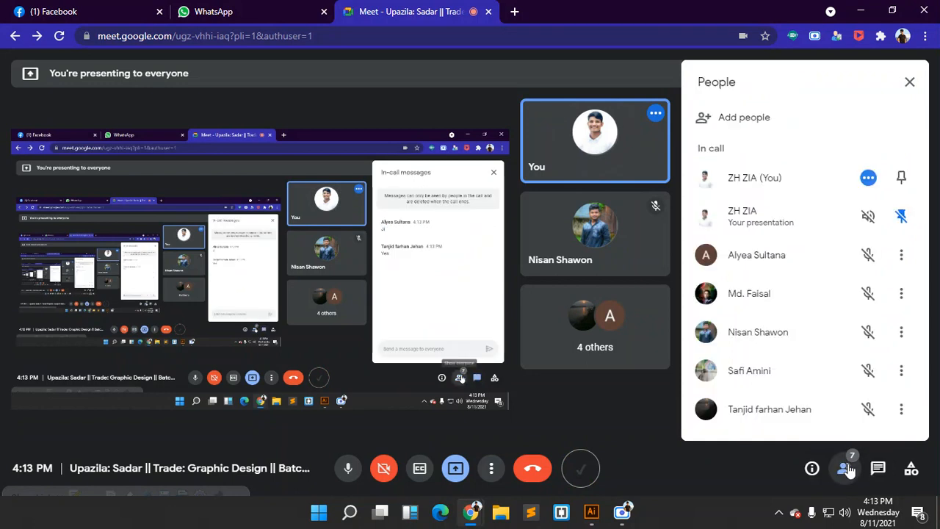
pyautogui.click(846, 470)
pyautogui.click(847, 471)
pyautogui.click(847, 471)
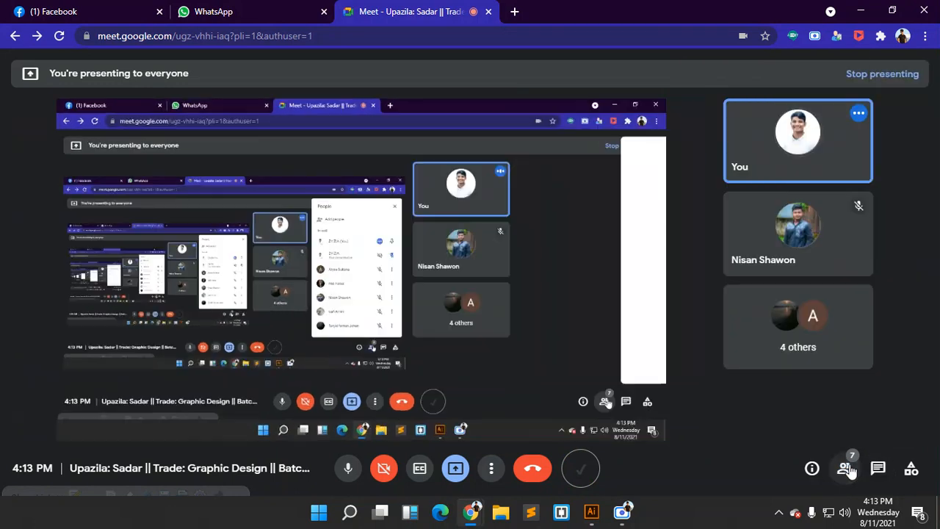
# Switch back to Illustrator, move all the nested squares together off the artboard's left edge and deselect them
pyautogui.click(595, 511)
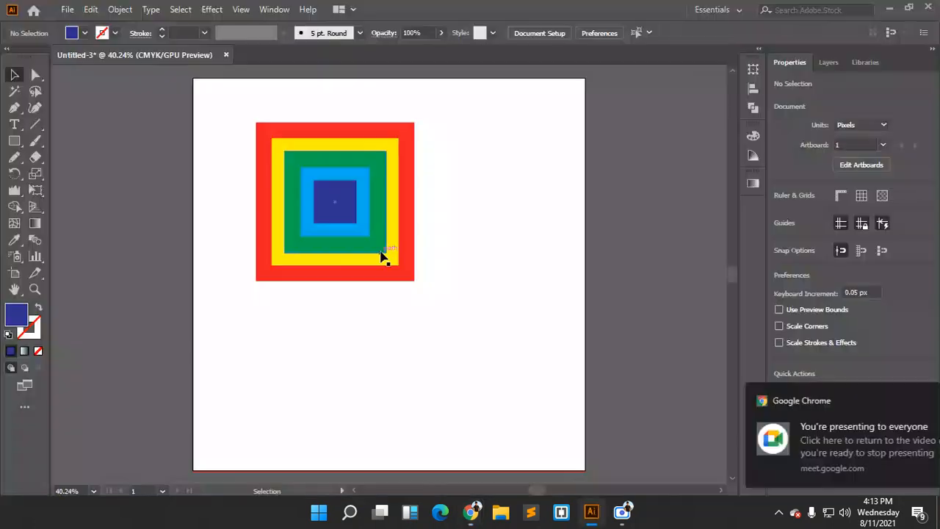
pyautogui.hotkey('ctrl', 'a')
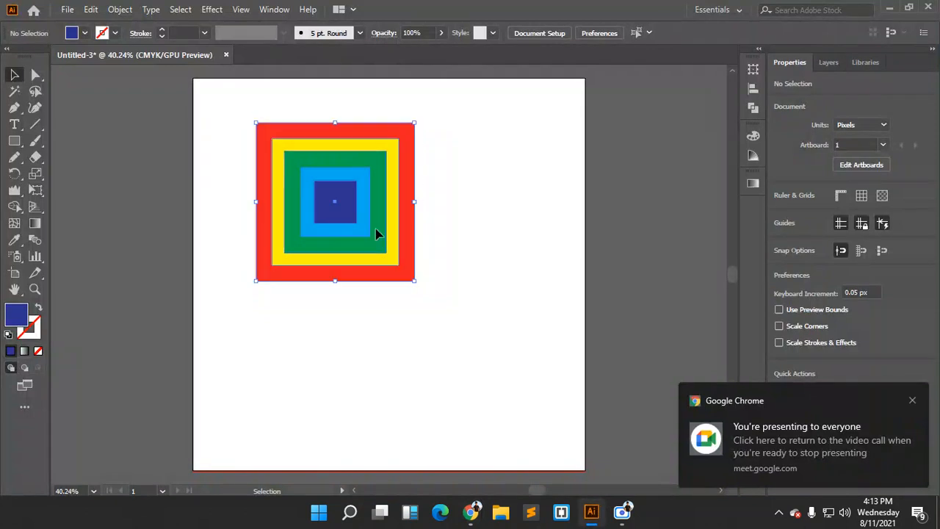
pyautogui.moveTo(381, 214); pyautogui.dragTo(158, 174)
pyautogui.hotkey('ctrl', 'shift', 'a')
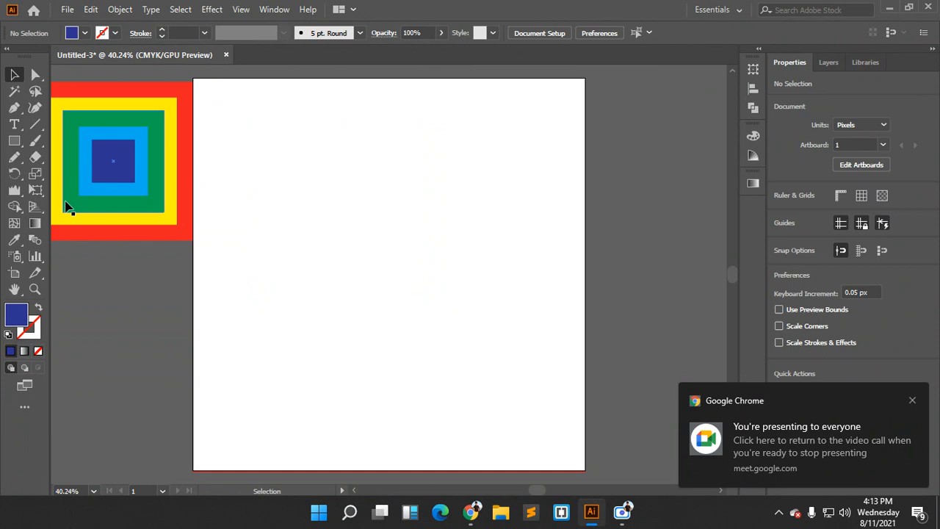
# Place a copy of the nested coloured squares in the upper middle of the artboard and deselect it
pyautogui.click(35, 173)
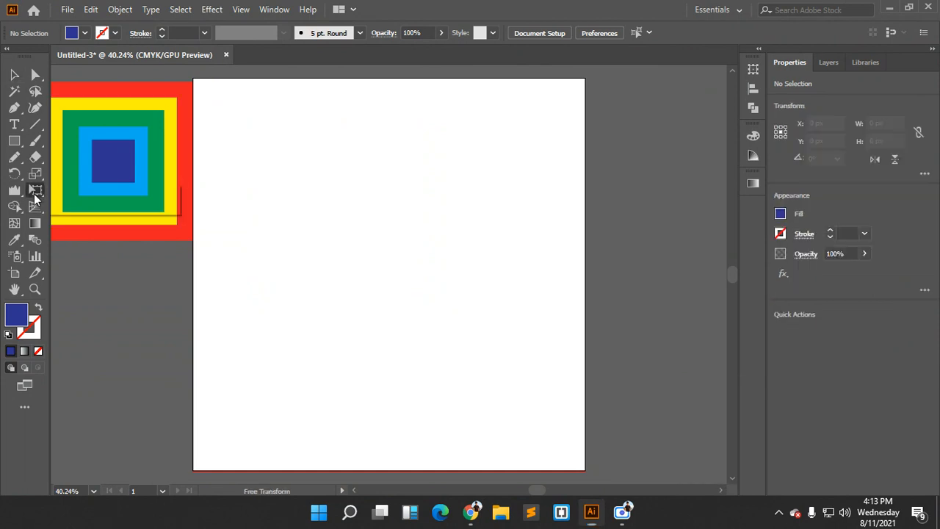
pyautogui.moveTo(35, 174); pyautogui.dragTo(98, 198)
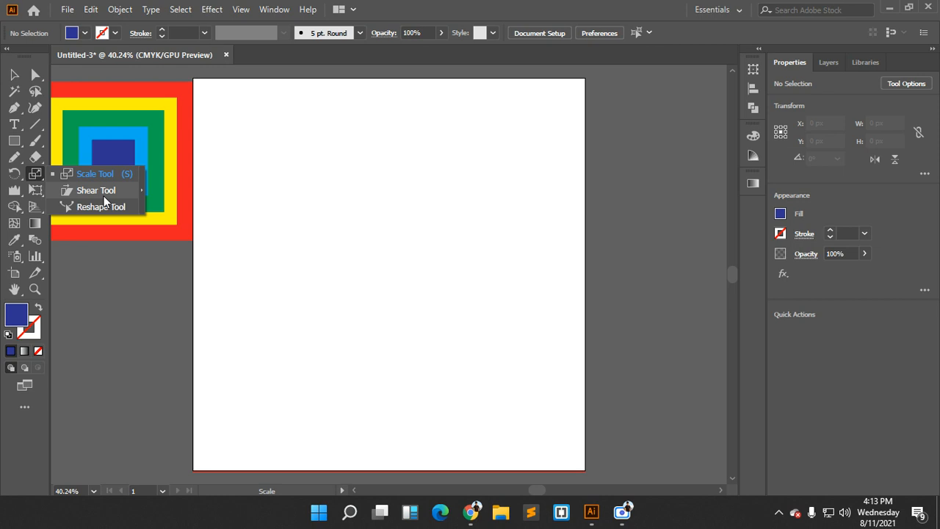
pyautogui.click(14, 75)
pyautogui.click(161, 145)
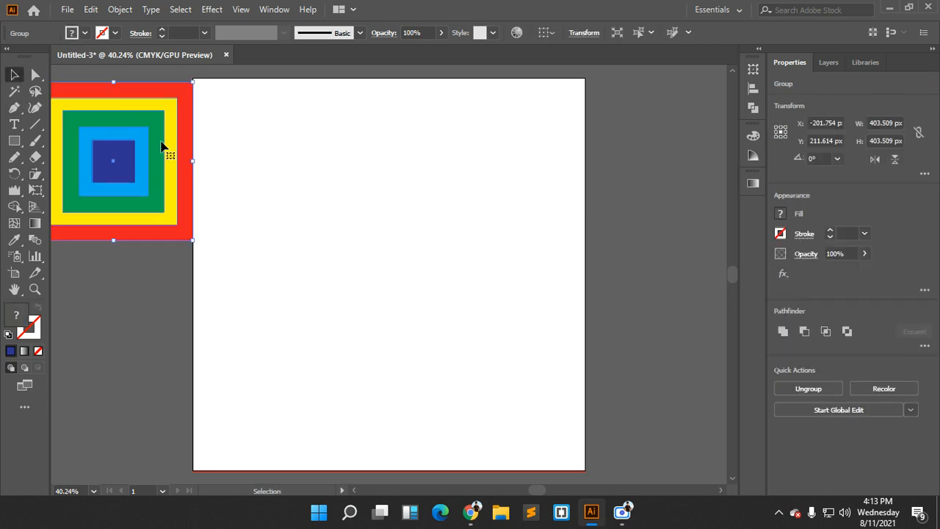
pyautogui.moveTo(156, 143); pyautogui.dragTo(402, 164)
pyautogui.click(465, 171)
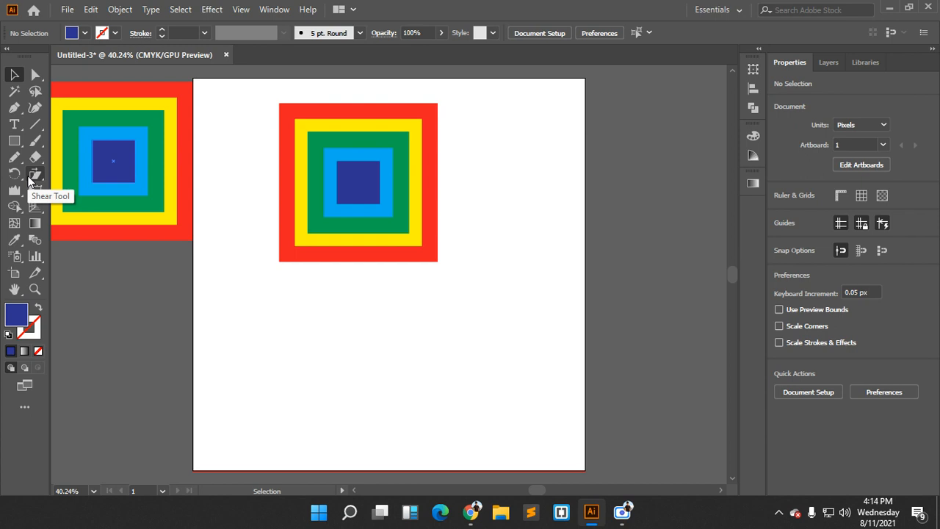
# Select the copied squares and shear them horizontally to about 689 px wide, and vertically to about 675 px high
pyautogui.click(33, 177)
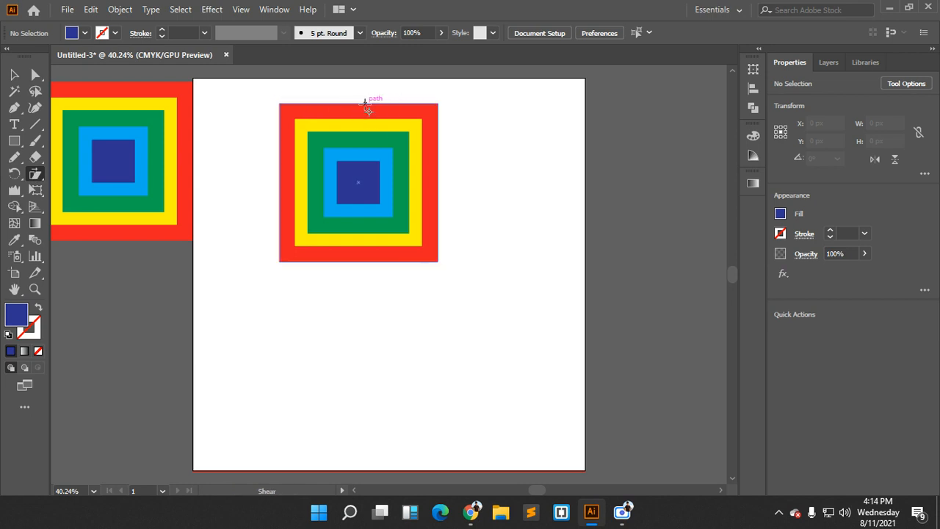
pyautogui.click(15, 73)
pyautogui.click(330, 143)
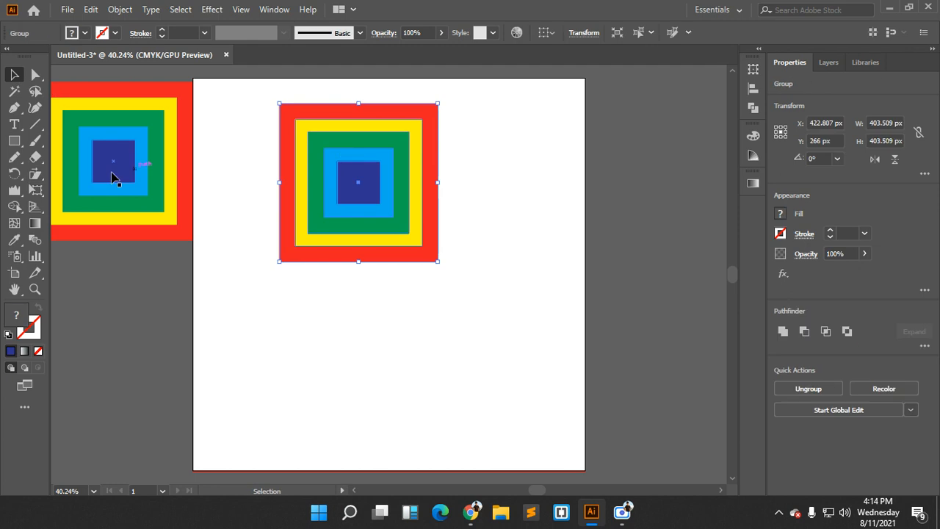
pyautogui.moveTo(35, 174); pyautogui.dragTo(80, 190)
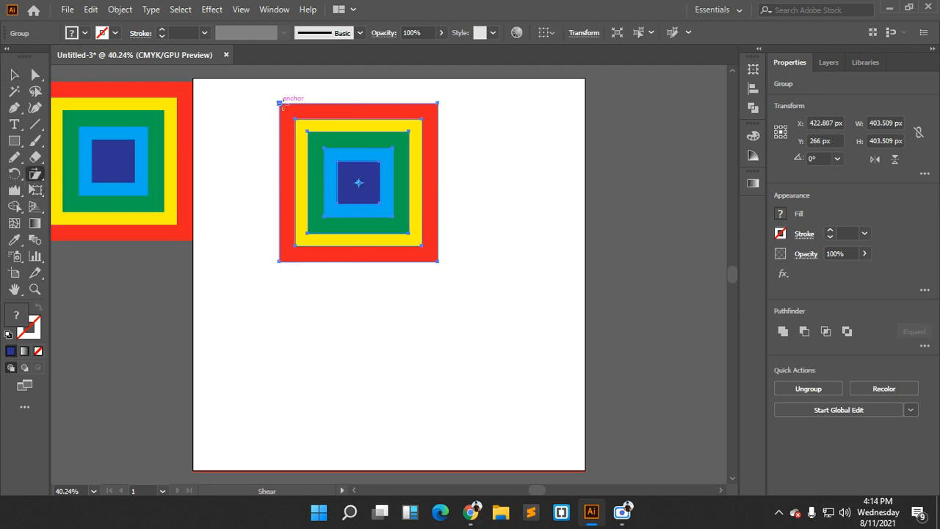
pyautogui.moveTo(439, 105); pyautogui.dragTo(495, 109)
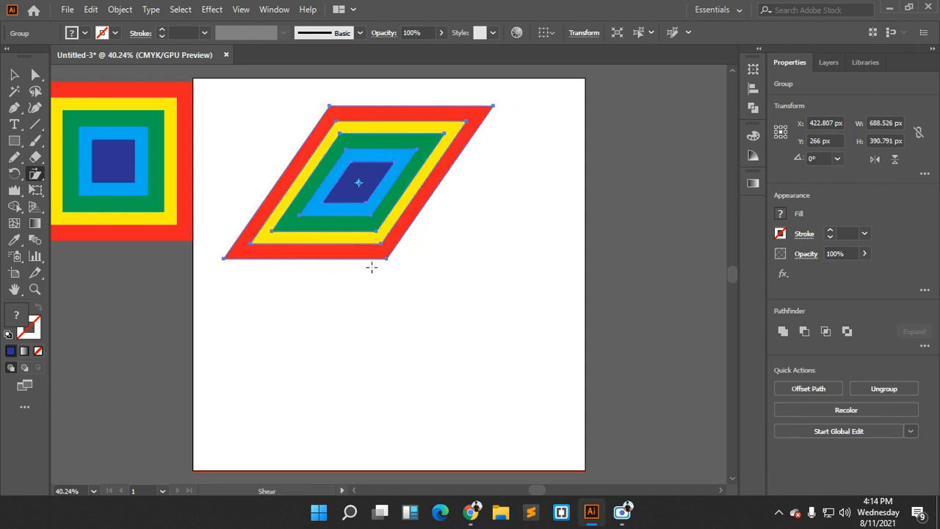
pyautogui.moveTo(392, 256); pyautogui.dragTo(450, 197)
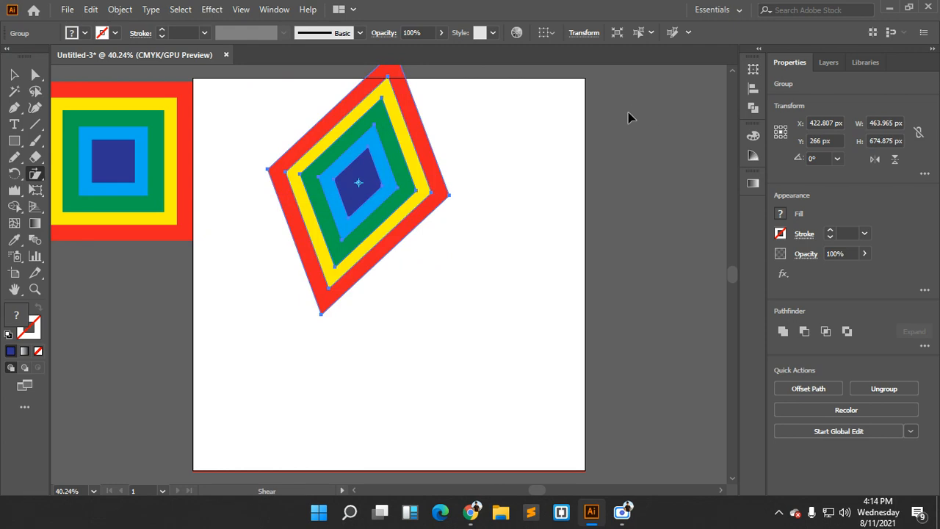
# Undo both shears of the copied squares
pyautogui.hotkey('ctrl', 'z')
pyautogui.hotkey('ctrl', 'z')
pyautogui.hotkey('ctrl', 'z')
pyautogui.hotkey('ctrl', 'z')
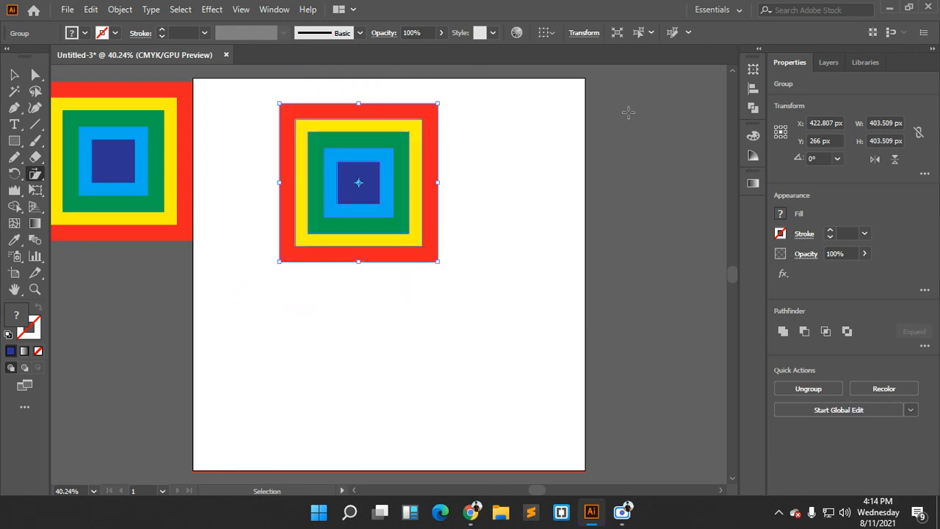
# Reselect the copied squares and detach the Scale, Shear and Reshape tools as a floating toolbar over the original squares
pyautogui.press('v')
pyautogui.click(478, 200)
pyautogui.click(416, 190)
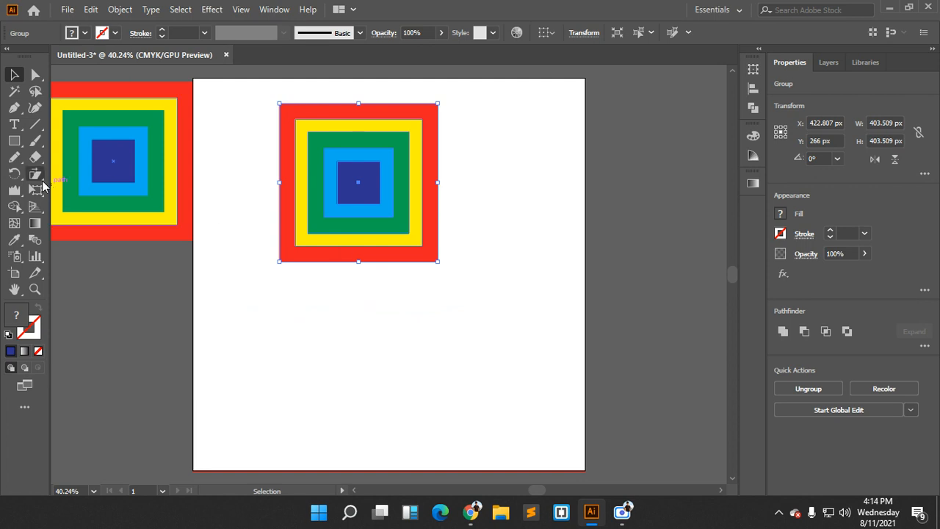
pyautogui.moveTo(43, 185); pyautogui.dragTo(141, 187)
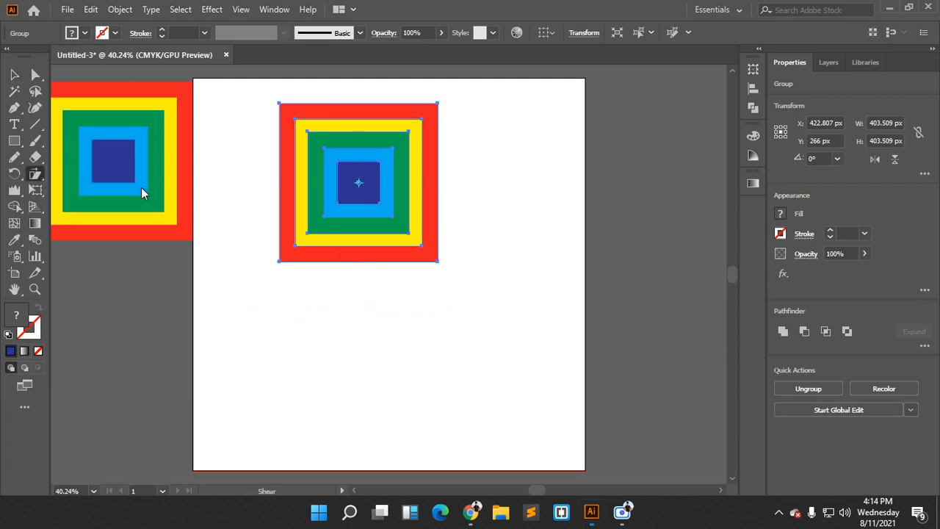
pyautogui.moveTo(55, 193); pyautogui.dragTo(133, 144)
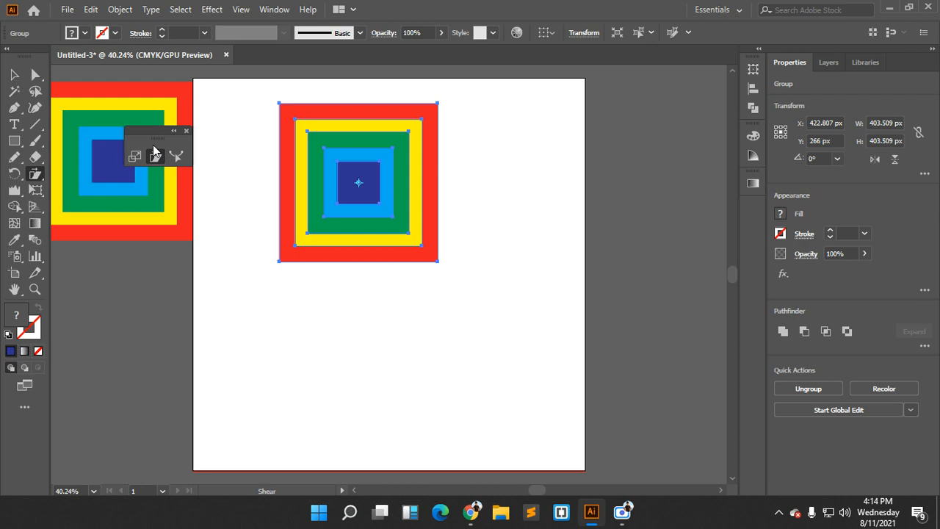
pyautogui.moveTo(150, 134); pyautogui.dragTo(128, 96)
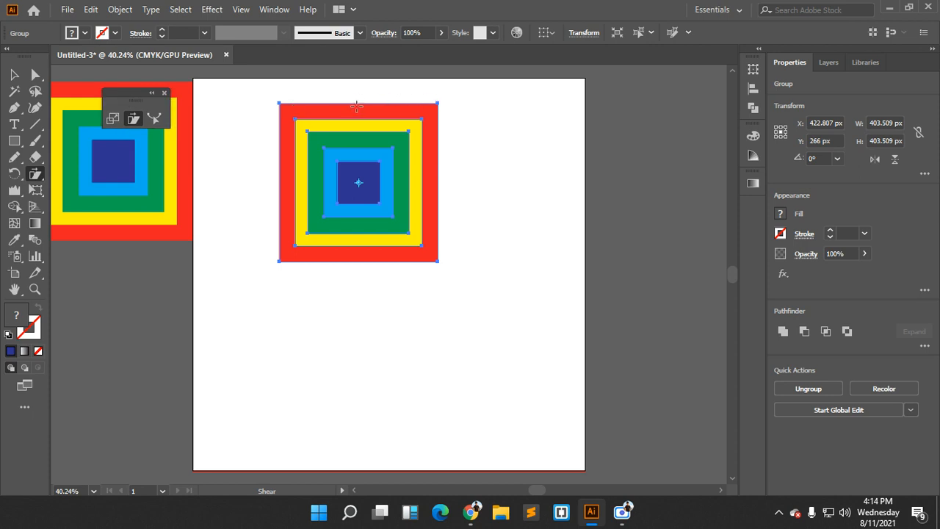
pyautogui.press('v')
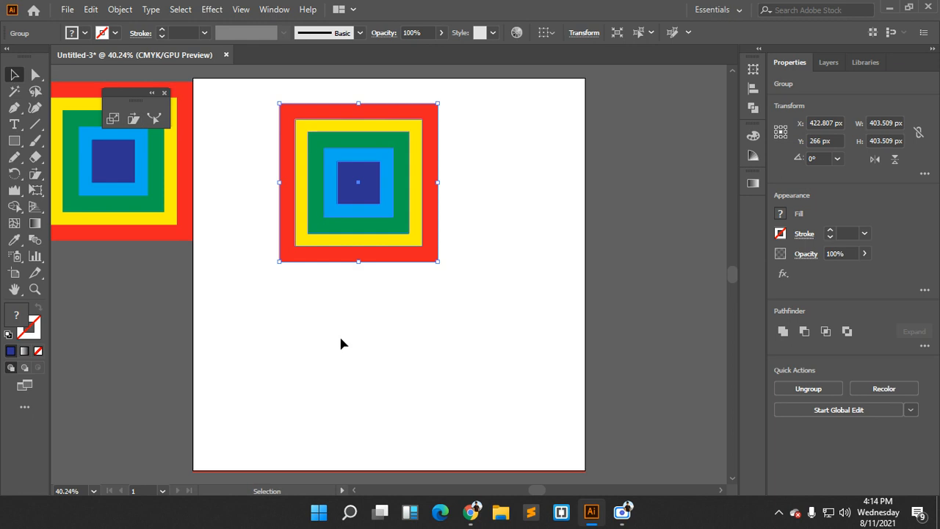
pyautogui.click(340, 338)
pyautogui.click(296, 129)
pyautogui.click(399, 342)
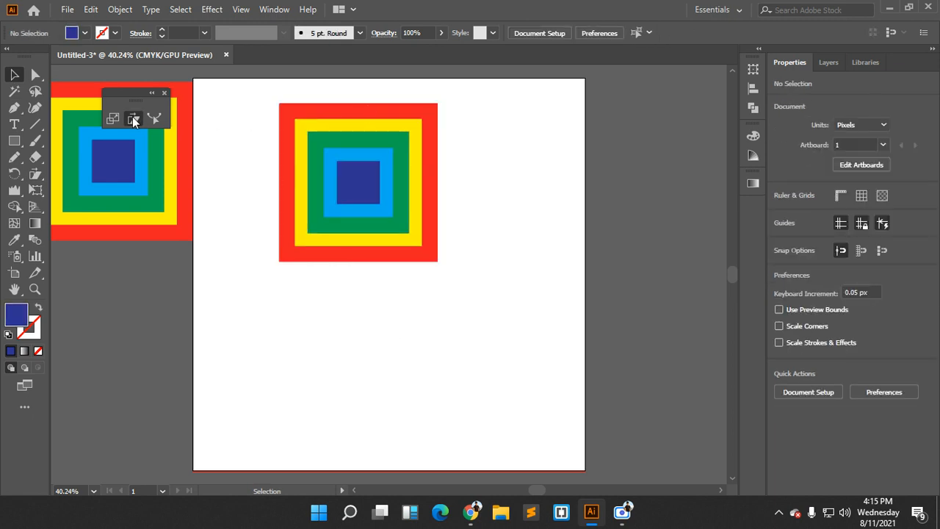
pyautogui.click(133, 119)
pyautogui.click(442, 106)
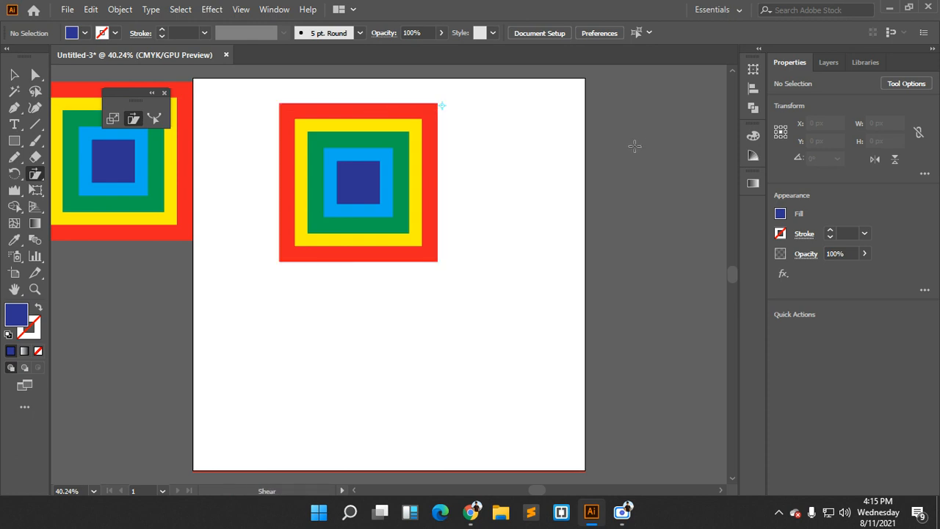
pyautogui.click(13, 74)
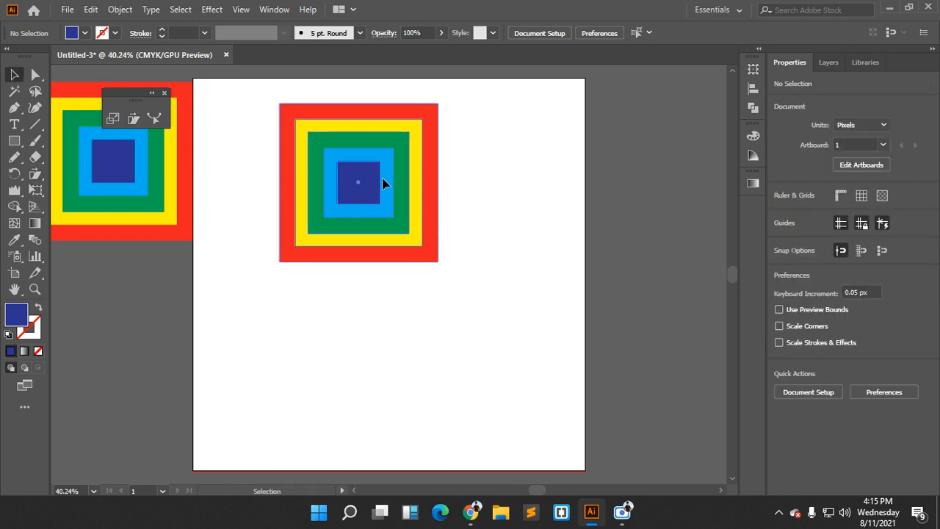
# Select the copied squares and shear them horizontally about their centre to a slanted shape about 660 px wide
pyautogui.click(434, 237)
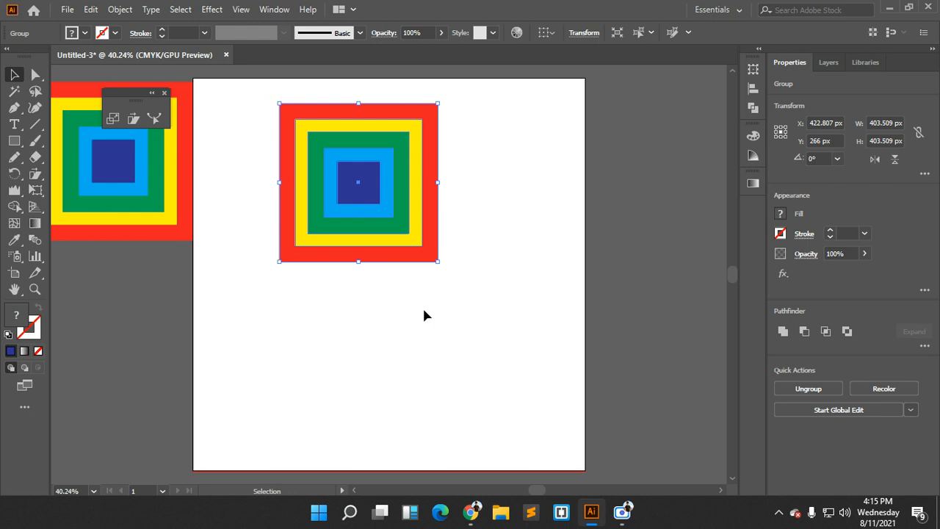
pyautogui.click(130, 117)
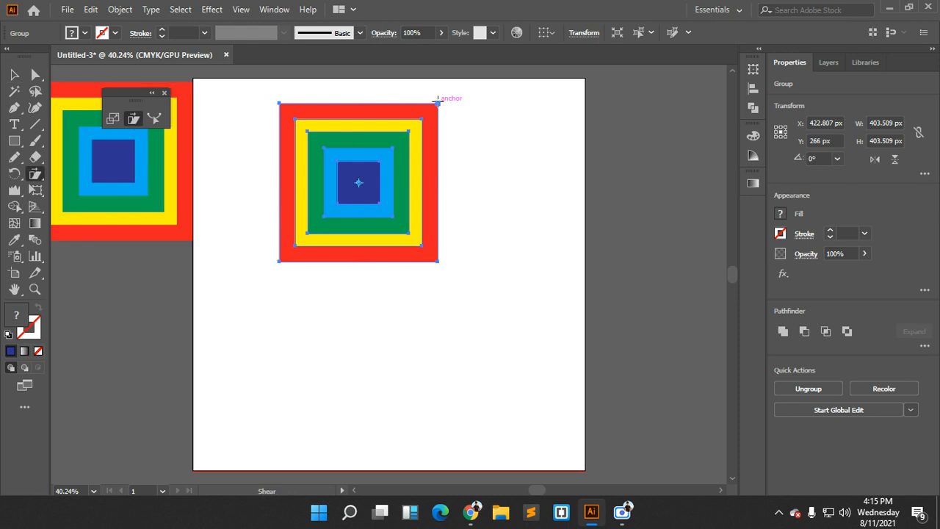
pyautogui.moveTo(438, 102); pyautogui.dragTo(449, 107)
pyautogui.moveTo(462, 108); pyautogui.dragTo(489, 109)
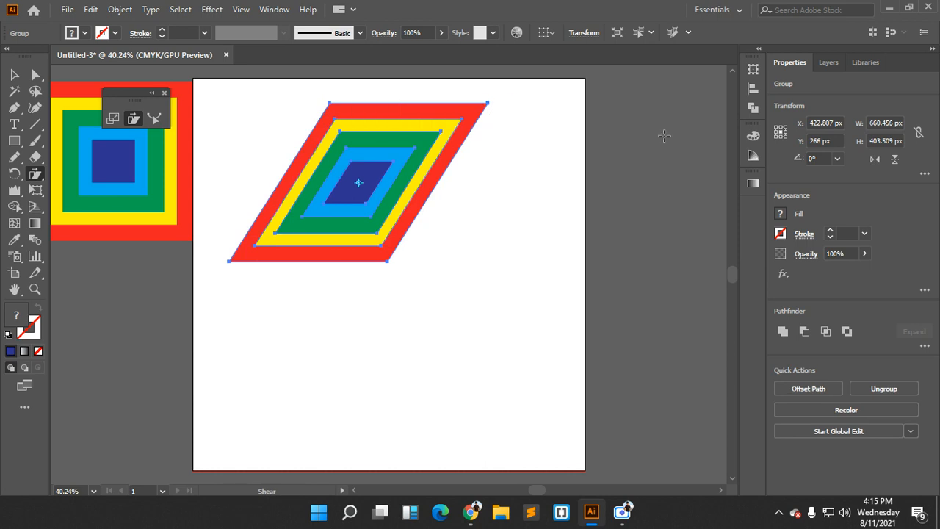
# Shear the slanted squares repeatedly in different directions into a long narrow sliver about 557 × 2135 px
pyautogui.moveTo(387, 262); pyautogui.dragTo(354, 292)
pyautogui.scroll(3, 354, 292)
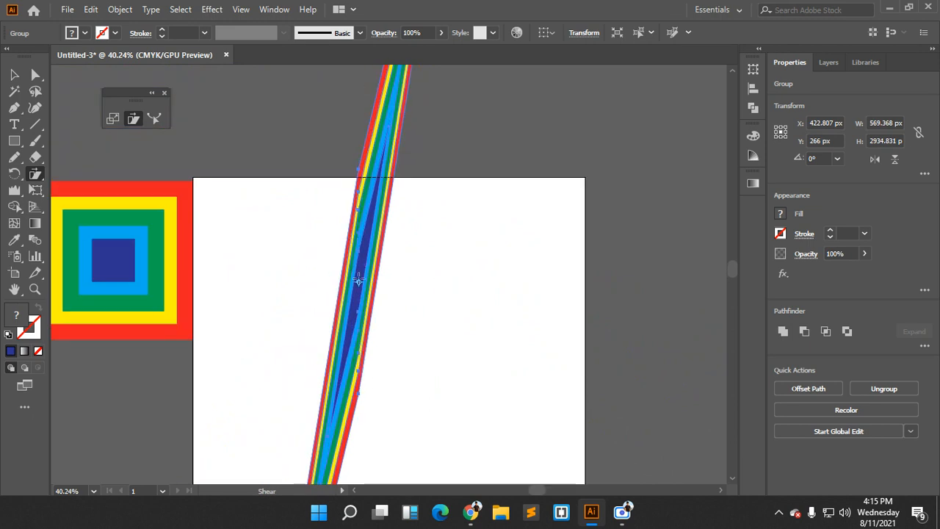
pyautogui.scroll(2, 358, 279)
pyautogui.moveTo(358, 219); pyautogui.dragTo(378, 253)
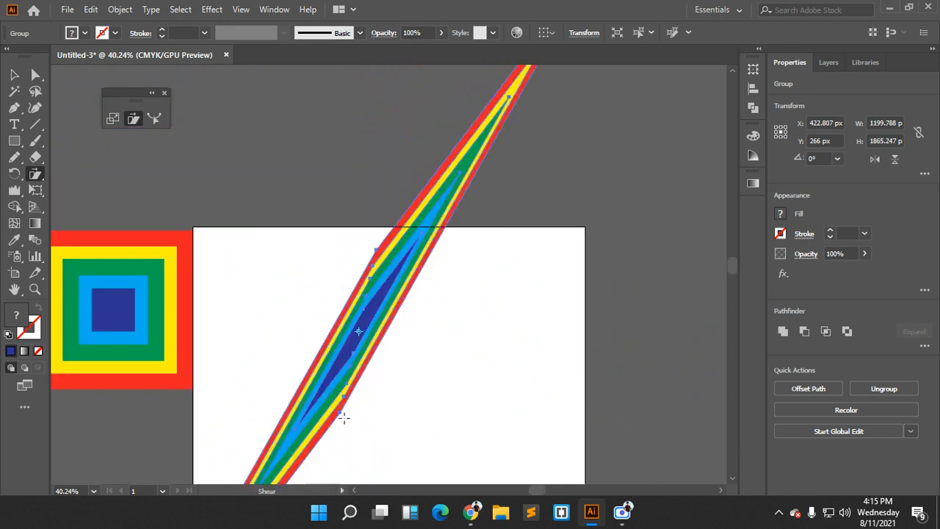
pyautogui.moveTo(343, 406); pyautogui.dragTo(327, 335)
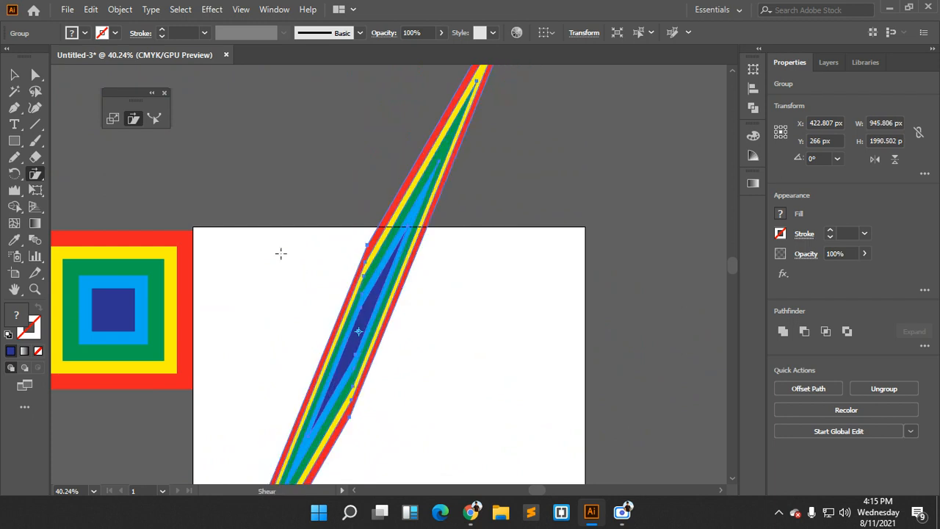
pyautogui.moveTo(363, 247); pyautogui.dragTo(346, 247)
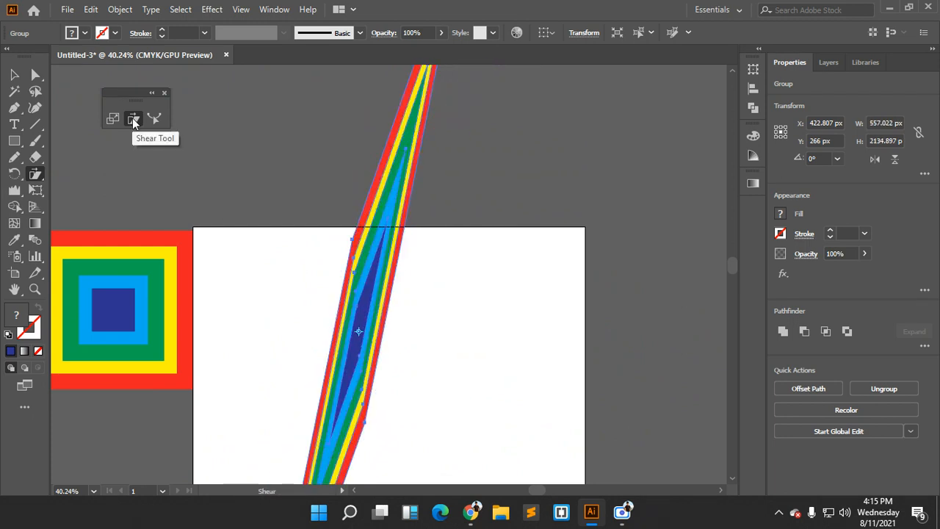
pyautogui.scroll(-1, 419, 315)
pyautogui.scroll(2, 431, 379)
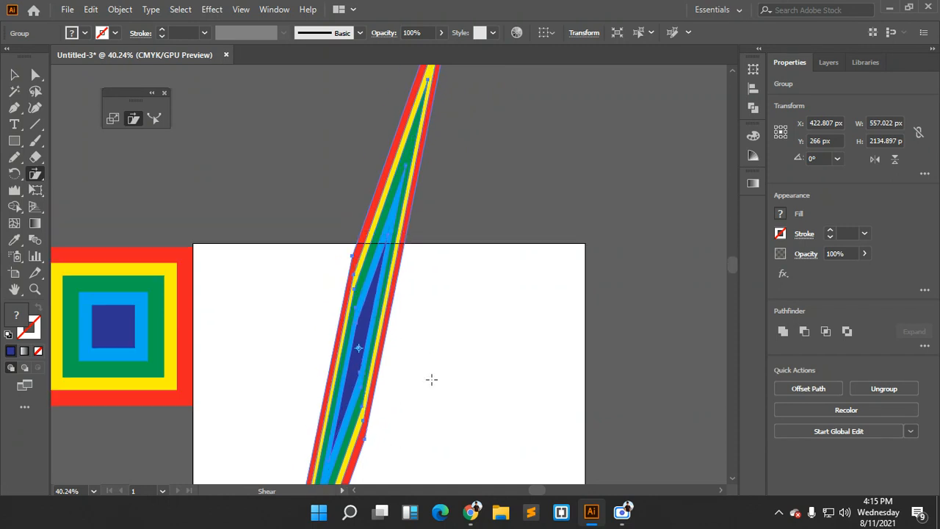
# Scale the sheared sliver down to a small diamond, move it just above the artboard's upper-left corner and deselect it
pyautogui.press('v')
pyautogui.scroll(5, 461, 283)
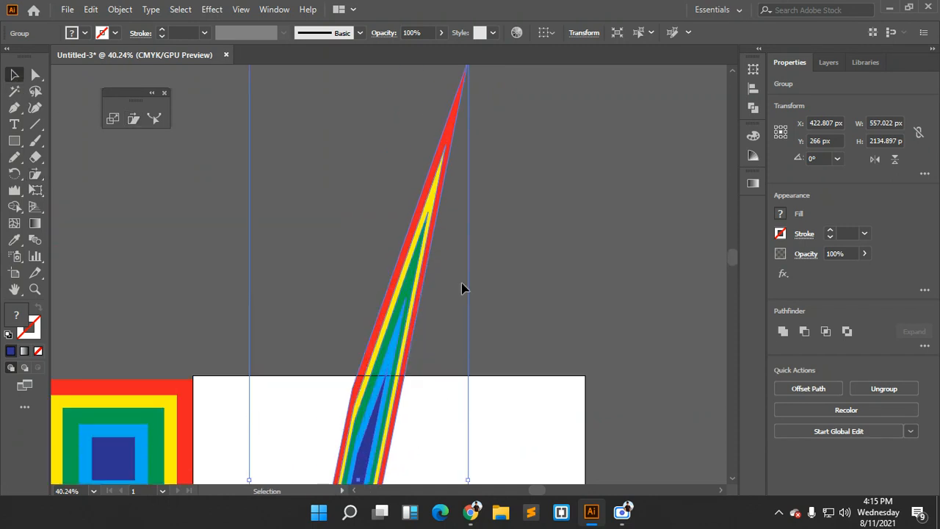
pyautogui.moveTo(468, 111); pyautogui.dragTo(370, 375)
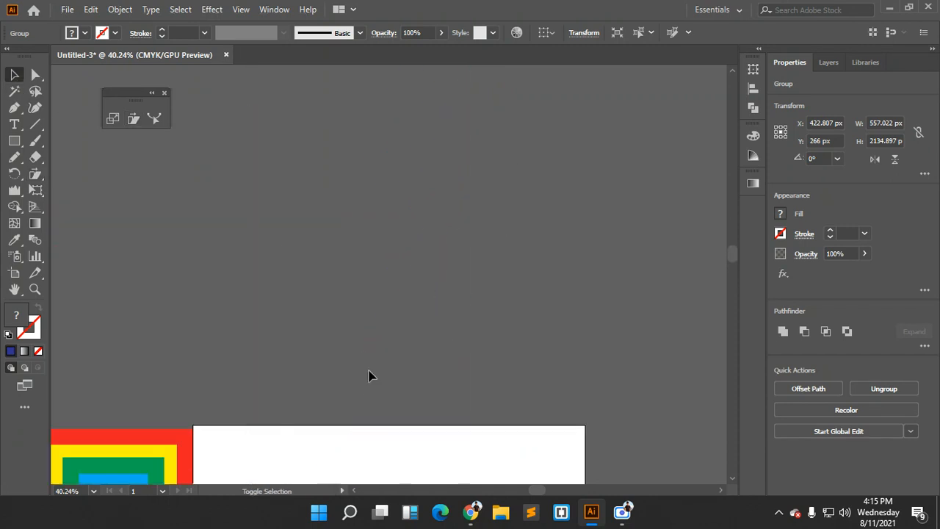
pyautogui.scroll(-4, 386, 383)
pyautogui.scroll(-1, 385, 383)
pyautogui.moveTo(361, 336); pyautogui.dragTo(248, 199)
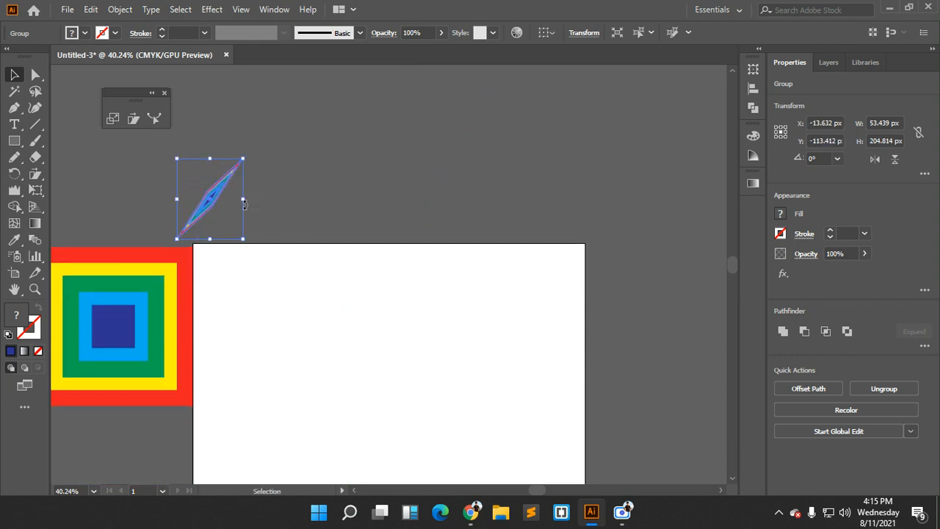
pyautogui.click(321, 200)
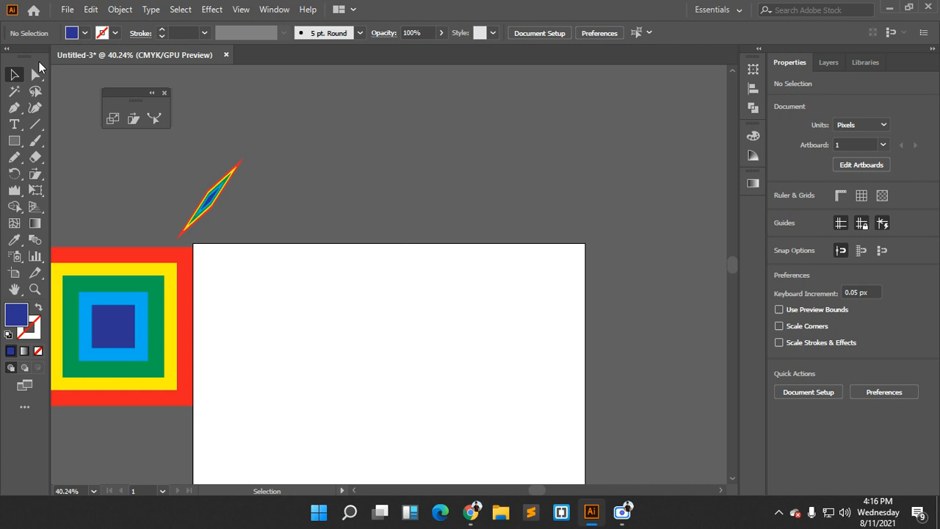
# Draw a dark blue rectangle about 344 × 291 px on the artboard and pull its right edge outward with the Reshape tool
pyautogui.click(13, 141)
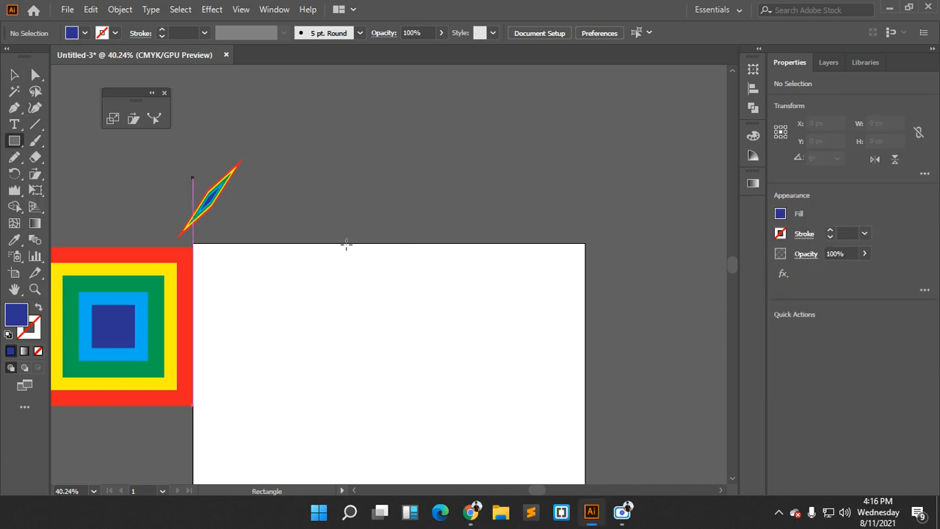
pyautogui.moveTo(329, 276); pyautogui.dragTo(465, 390)
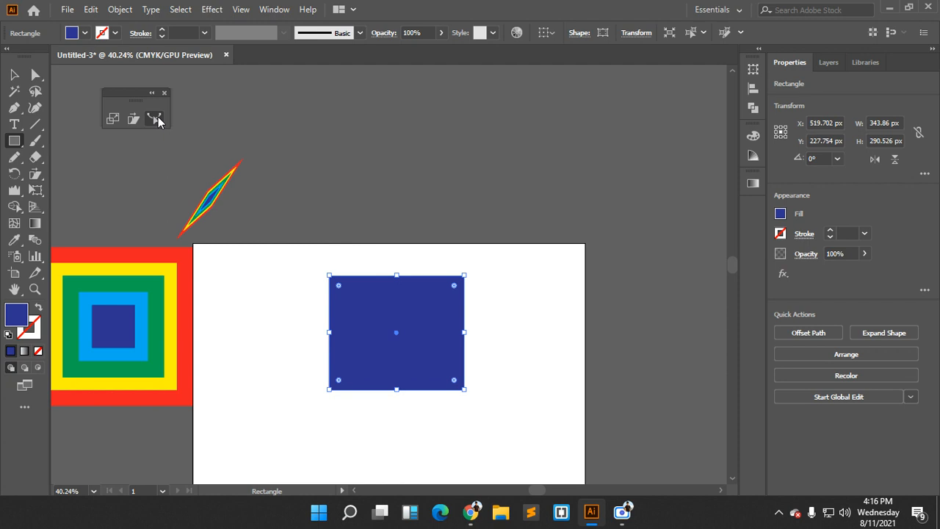
pyautogui.click(157, 119)
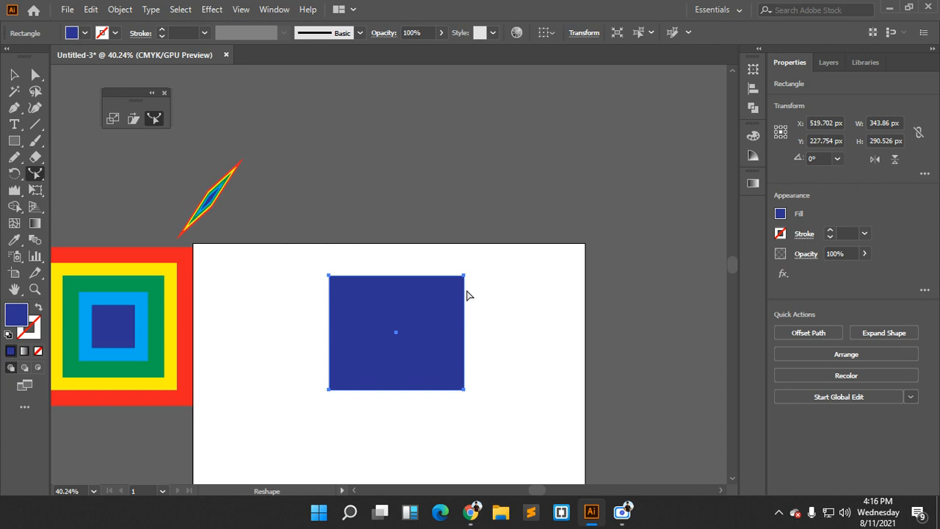
pyautogui.scroll(-3, 406, 278)
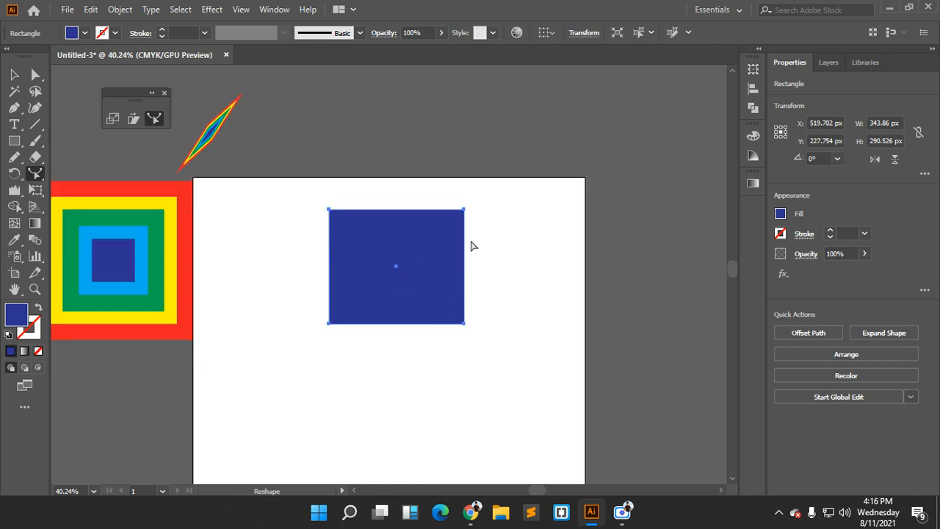
pyautogui.moveTo(464, 237); pyautogui.dragTo(499, 235)
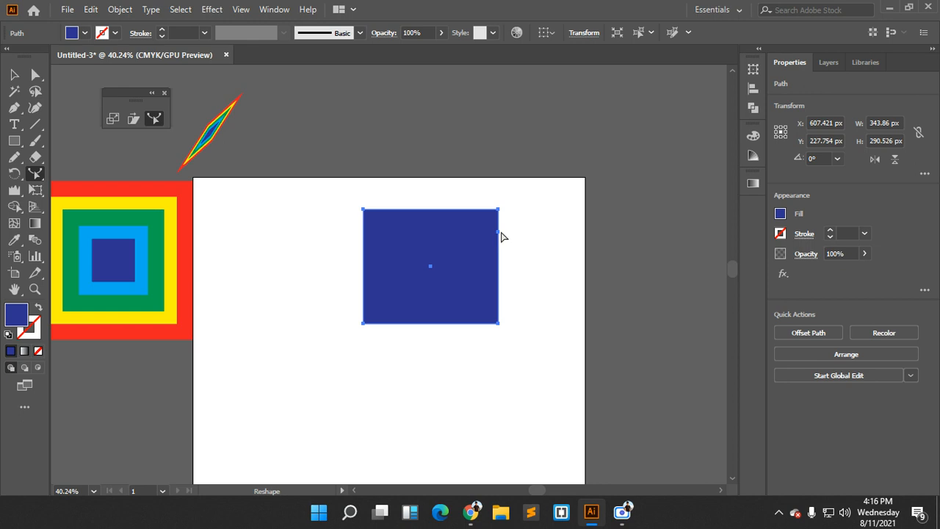
# Delete the dark blue rectangle and draw a new rectangle about 228 × 332 px near the middle of the artboard
pyautogui.moveTo(498, 235); pyautogui.dragTo(518, 235)
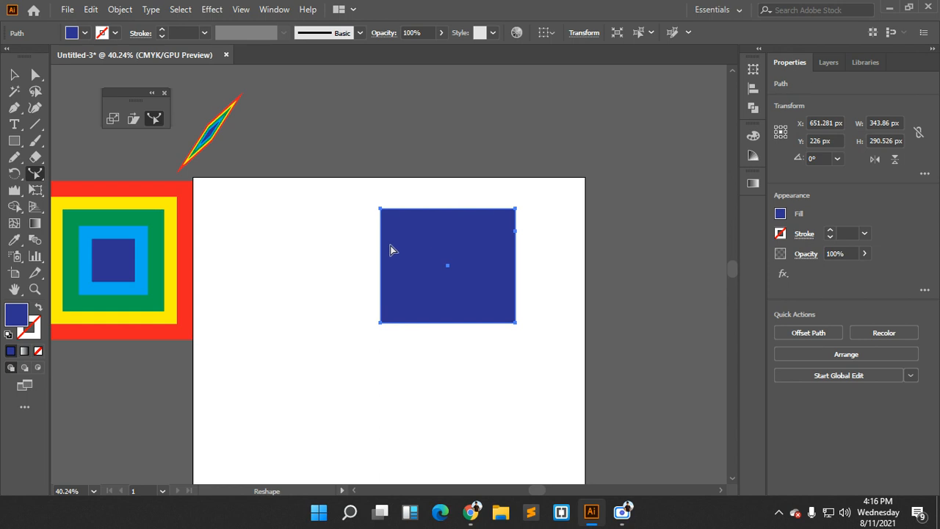
pyautogui.press('Delete')
pyautogui.press('m')
pyautogui.moveTo(368, 243); pyautogui.dragTo(458, 372)
# Give the new rectangle no fill and a 0.25 pt black stroke
pyautogui.click(83, 33)
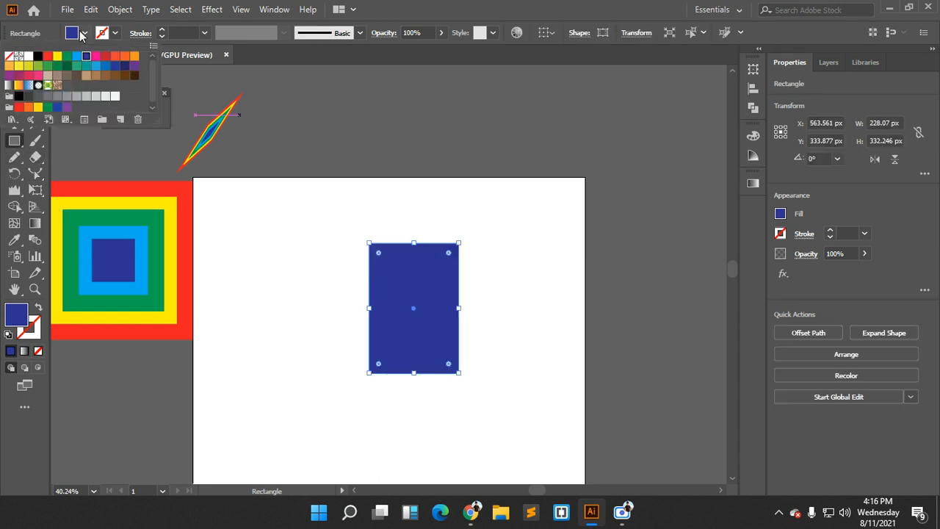
pyautogui.click(8, 56)
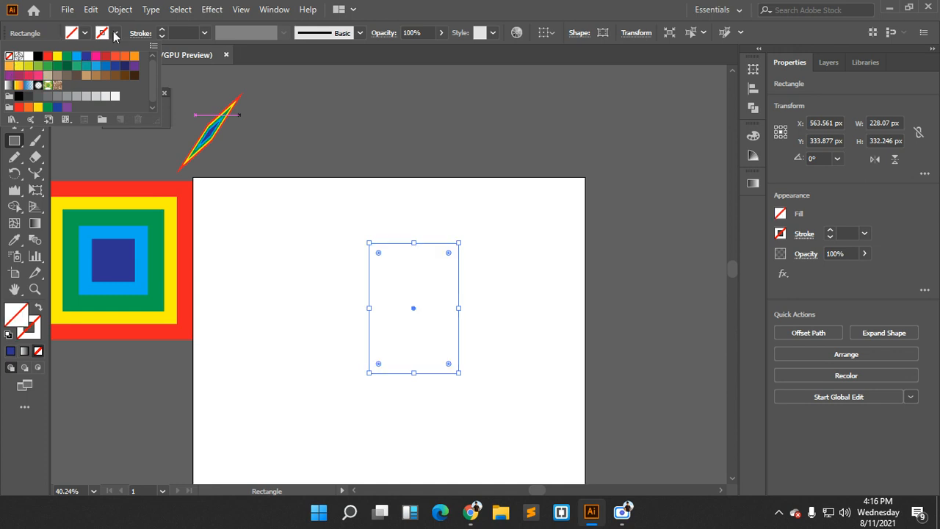
pyautogui.click(115, 34)
pyautogui.click(116, 34)
pyautogui.click(159, 34)
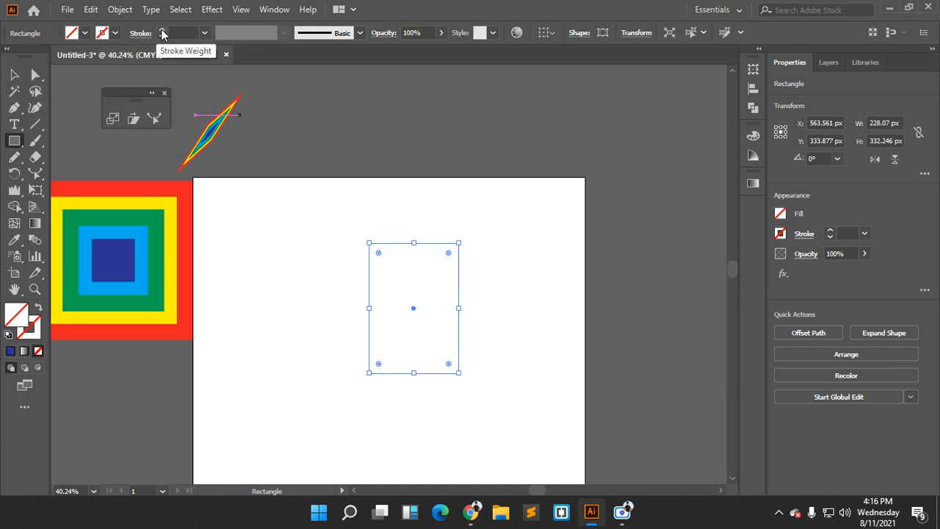
pyautogui.click(161, 31)
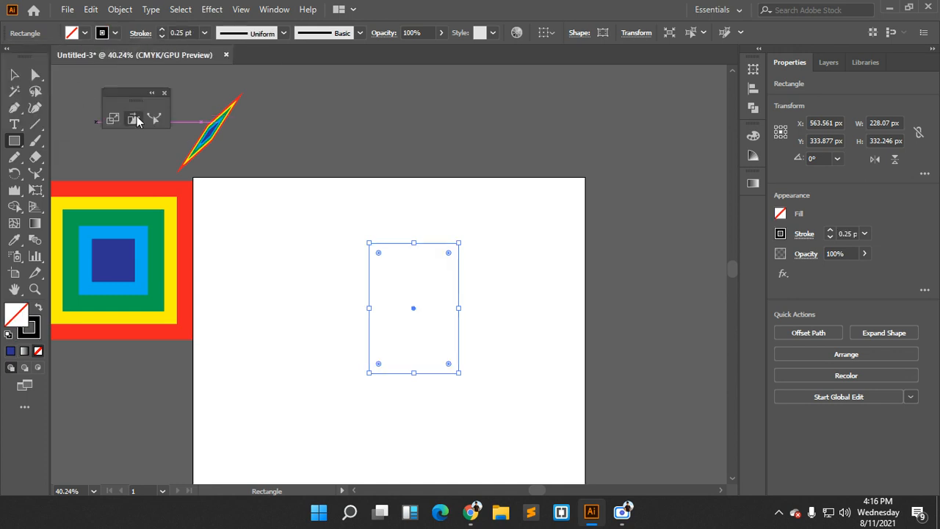
# Add two points on the outlined rectangle's right edge with the Reshape tool, pulling it outward and back in
pyautogui.click(153, 118)
pyautogui.scroll(-2, 453, 289)
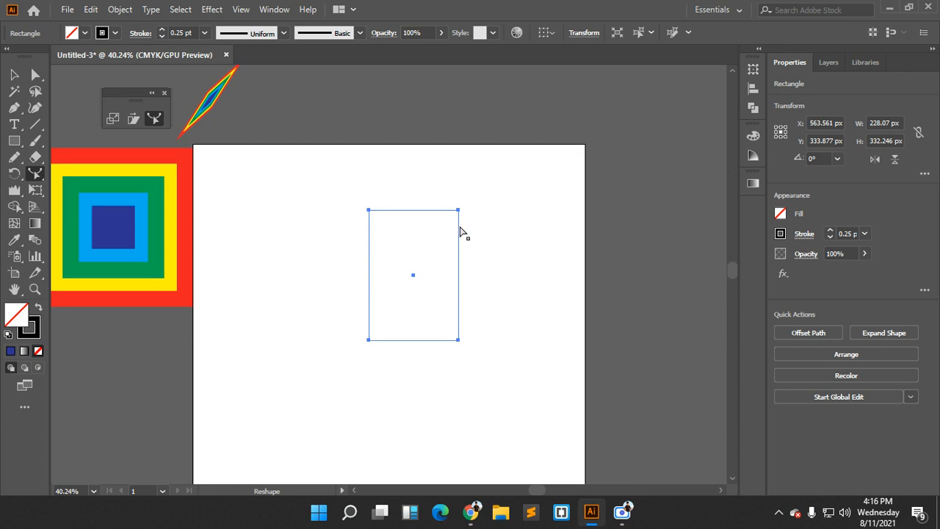
pyautogui.moveTo(459, 225); pyautogui.dragTo(634, 341)
pyautogui.hotkey('ctrl', 'space')
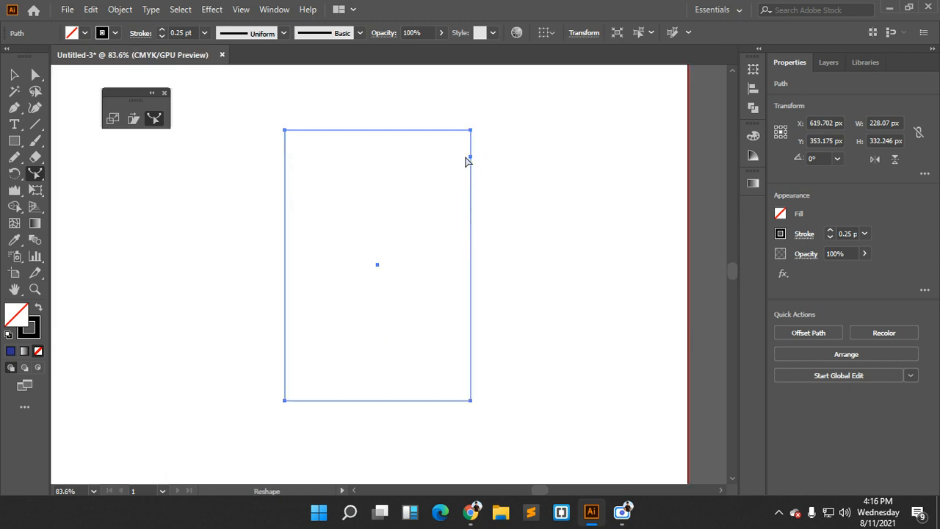
pyautogui.moveTo(470, 159); pyautogui.dragTo(500, 155)
pyautogui.scroll(-2, 441, 200)
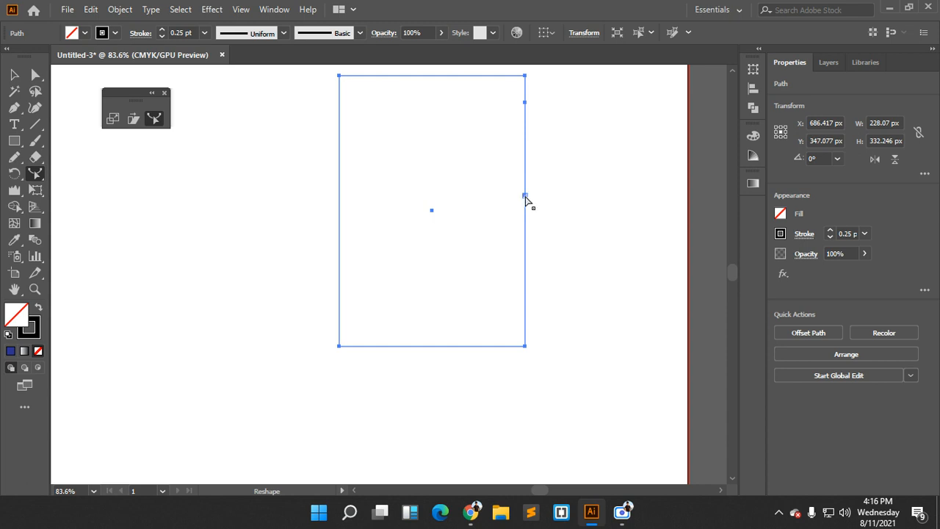
pyautogui.moveTo(527, 199); pyautogui.dragTo(470, 202)
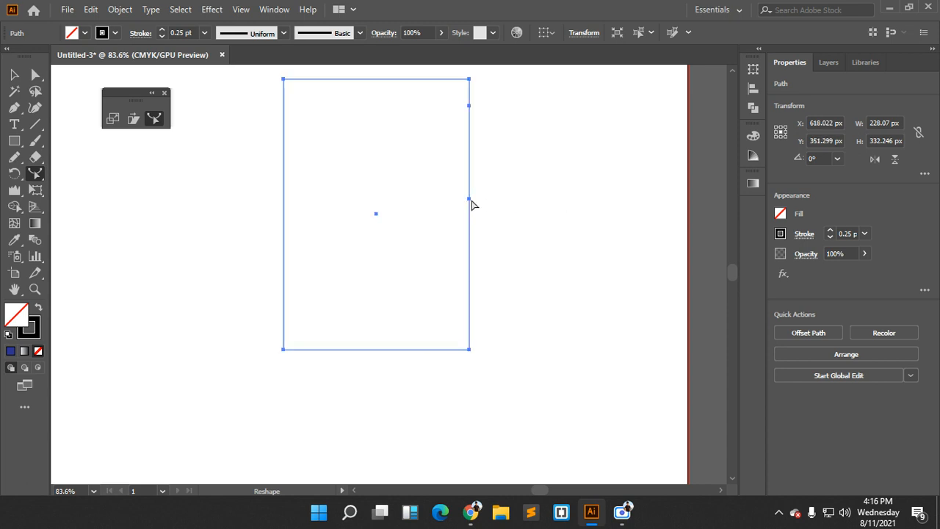
# Add another Reshape point to the rectangle's right edge and one to its left edge, pulling each outward
pyautogui.scroll(3, 348, 233)
pyautogui.click(35, 77)
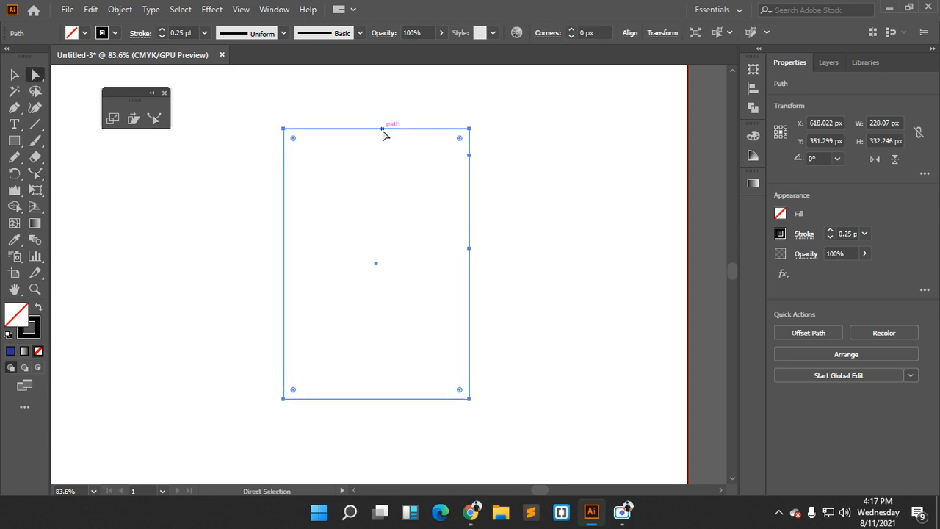
pyautogui.click(158, 119)
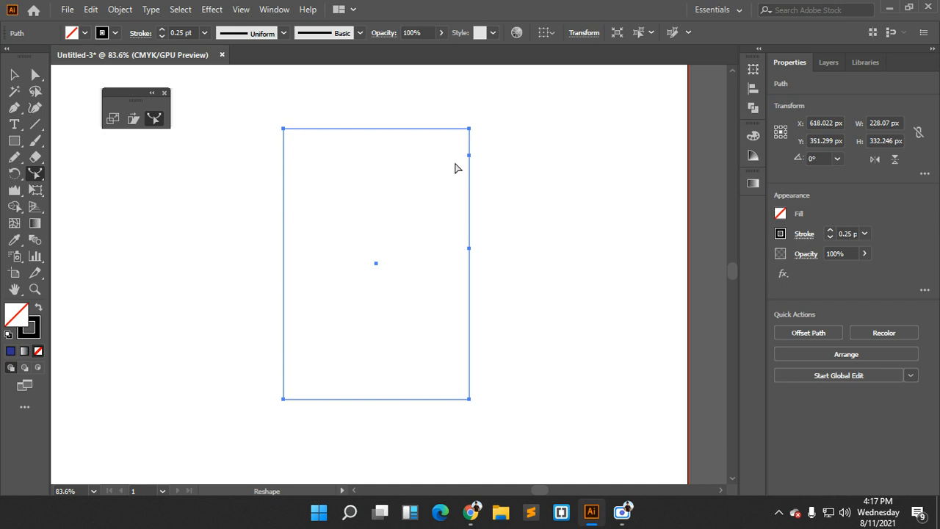
pyautogui.moveTo(468, 172); pyautogui.dragTo(518, 176)
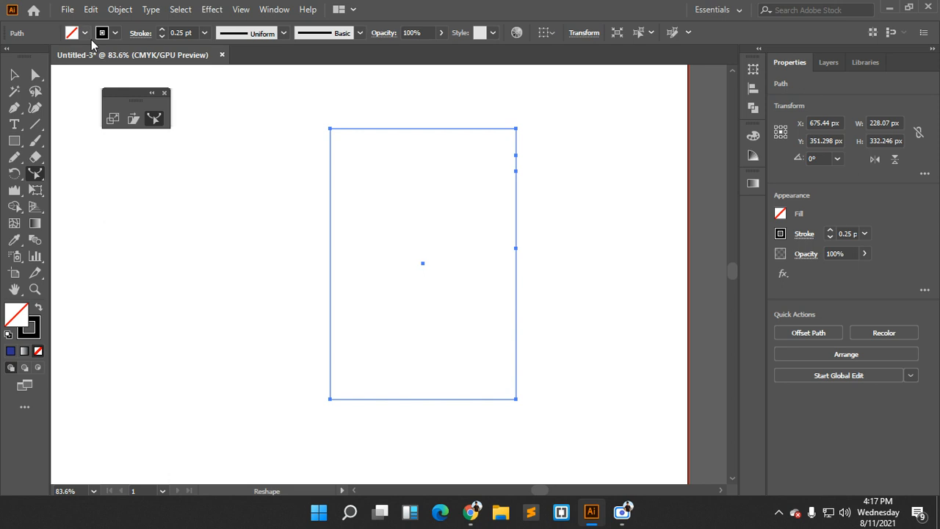
pyautogui.moveTo(42, 177); pyautogui.dragTo(92, 206)
pyautogui.scroll(-2, 352, 176)
pyautogui.moveTo(314, 147); pyautogui.dragTo(282, 160)
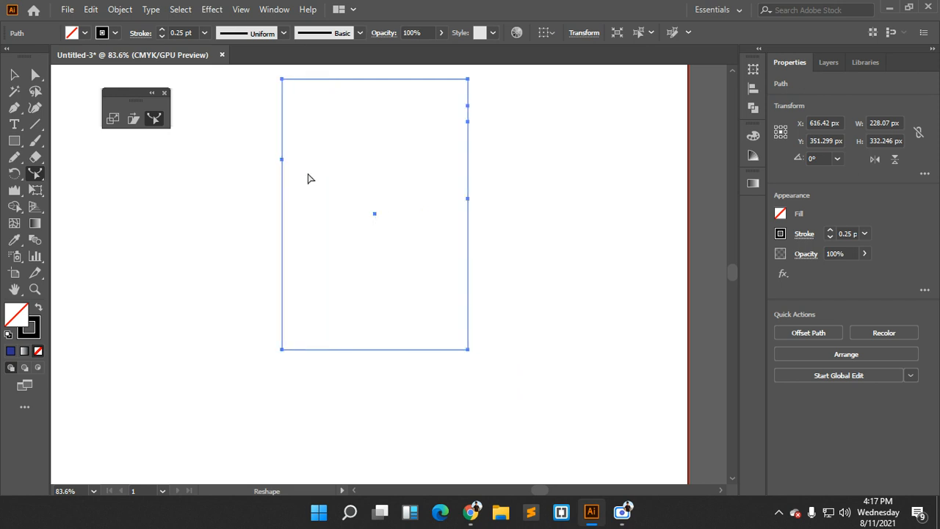
pyautogui.moveTo(280, 164); pyautogui.dragTo(266, 164)
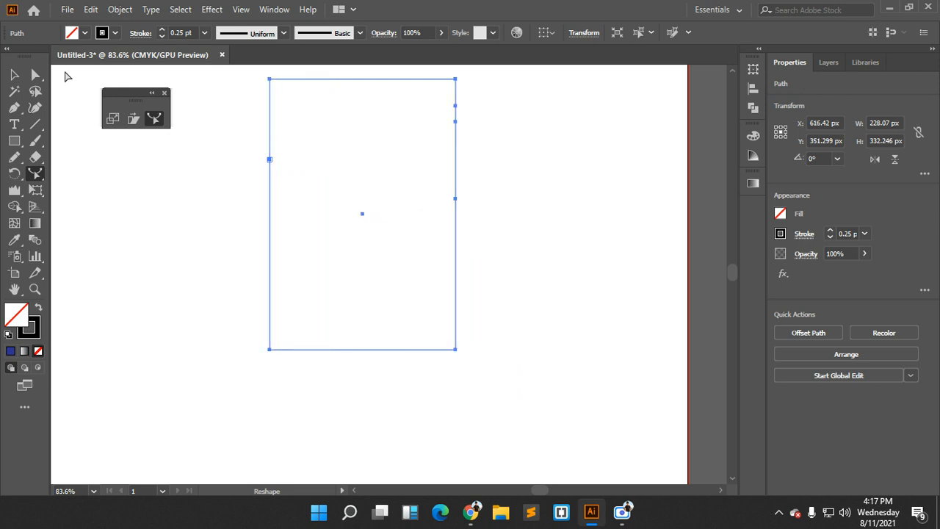
# Pull the three added anchor points on the rectangle's right edge outward with the Direct Selection tool to form an irregular bulge
pyautogui.click(37, 74)
pyautogui.moveTo(455, 122); pyautogui.dragTo(569, 129)
pyautogui.moveTo(456, 109); pyautogui.dragTo(501, 90)
pyautogui.moveTo(456, 198); pyautogui.dragTo(510, 221)
pyautogui.click(155, 118)
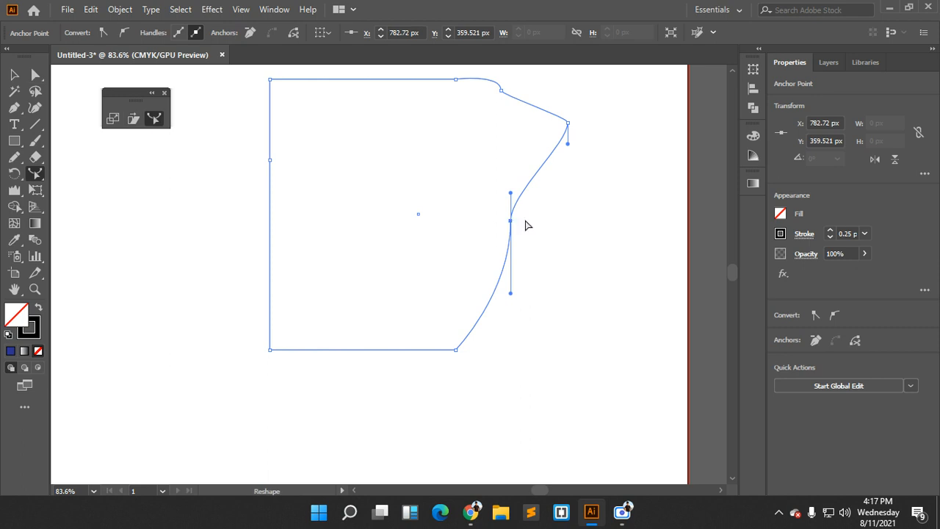
pyautogui.scroll(-2, 565, 232)
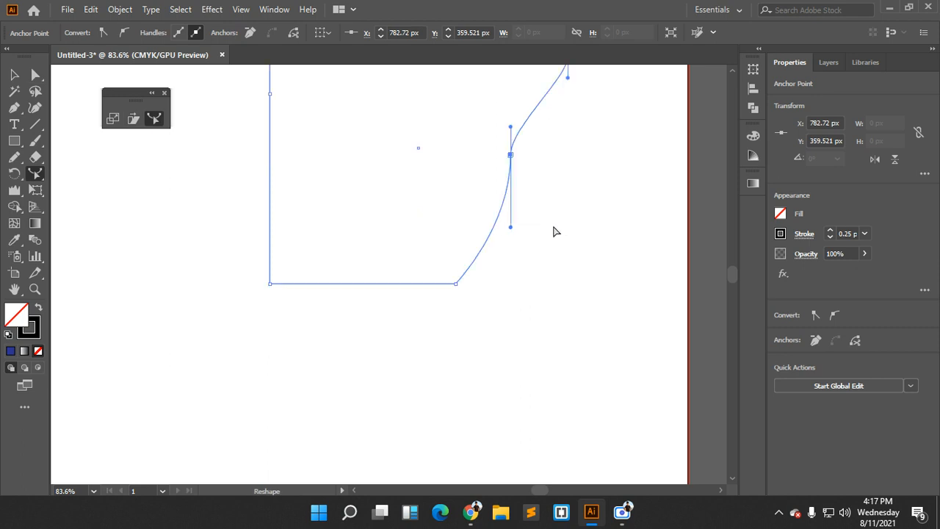
pyautogui.scroll(-4, 556, 267)
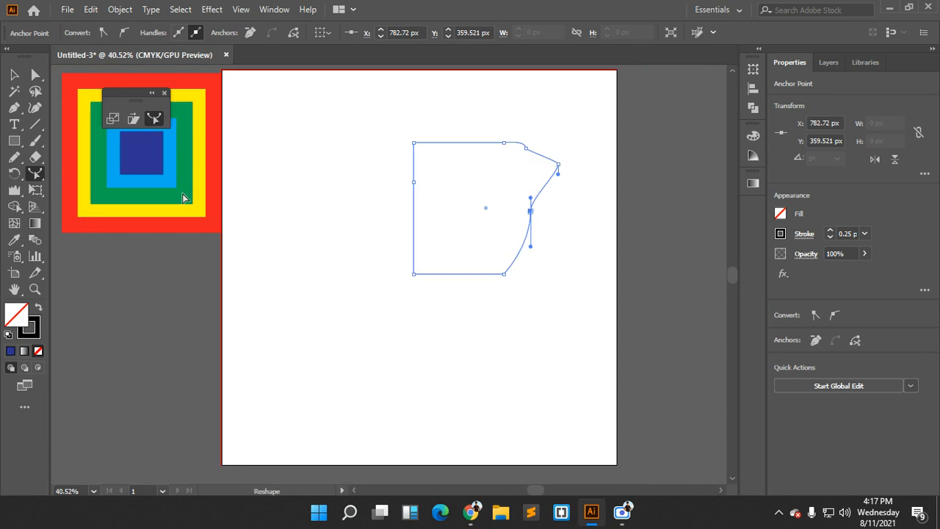
# Draw a circle about 279 px across beside the irregular shape and pull its right anchor point outward with the Reshape tool
pyautogui.click(20, 144)
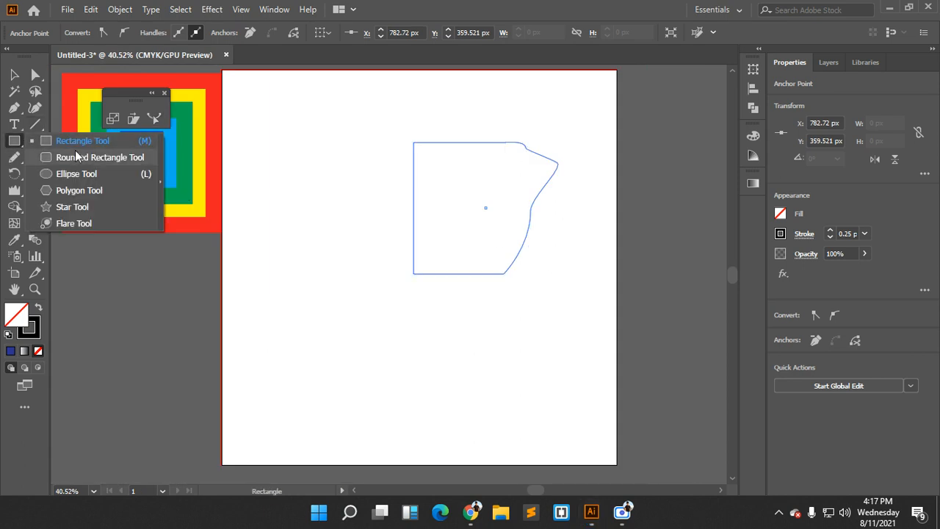
pyautogui.click(76, 157)
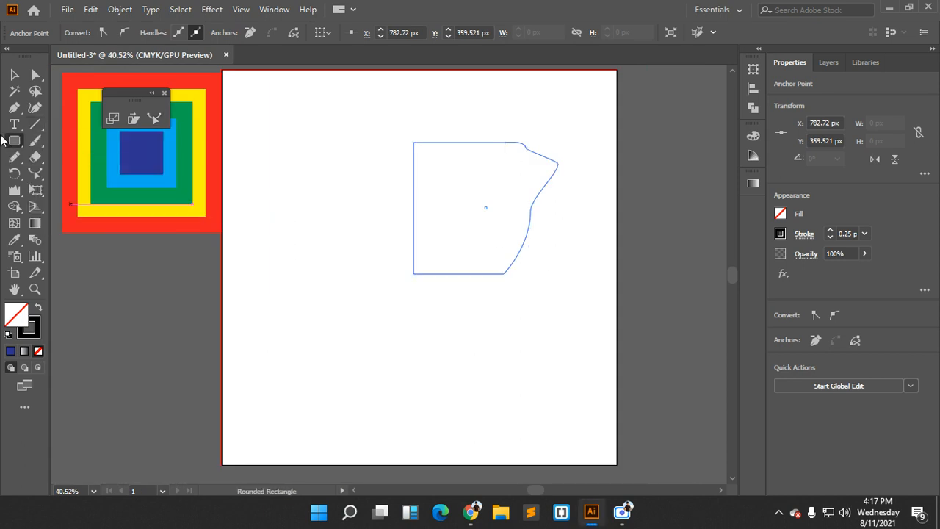
pyautogui.click(15, 141)
pyautogui.click(63, 176)
pyautogui.moveTo(311, 258); pyautogui.dragTo(368, 315)
pyautogui.click(154, 118)
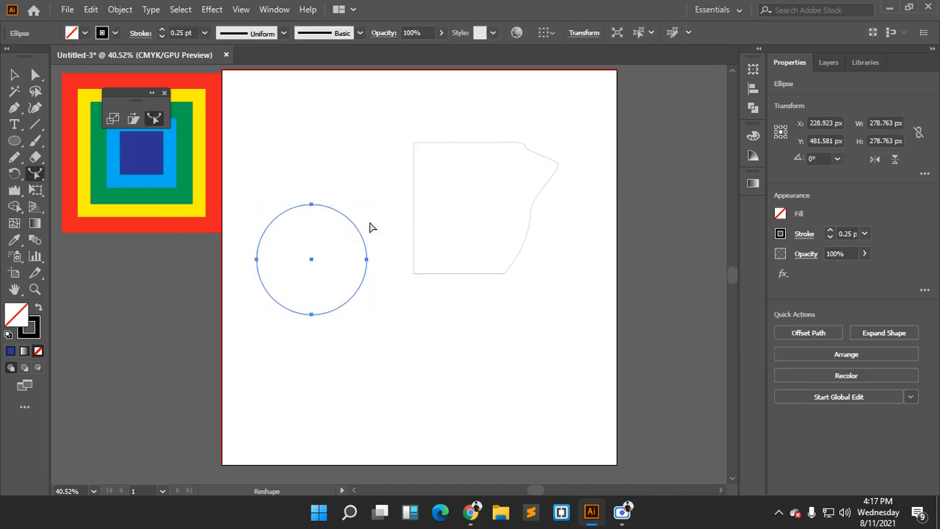
pyautogui.moveTo(369, 260); pyautogui.dragTo(387, 259)
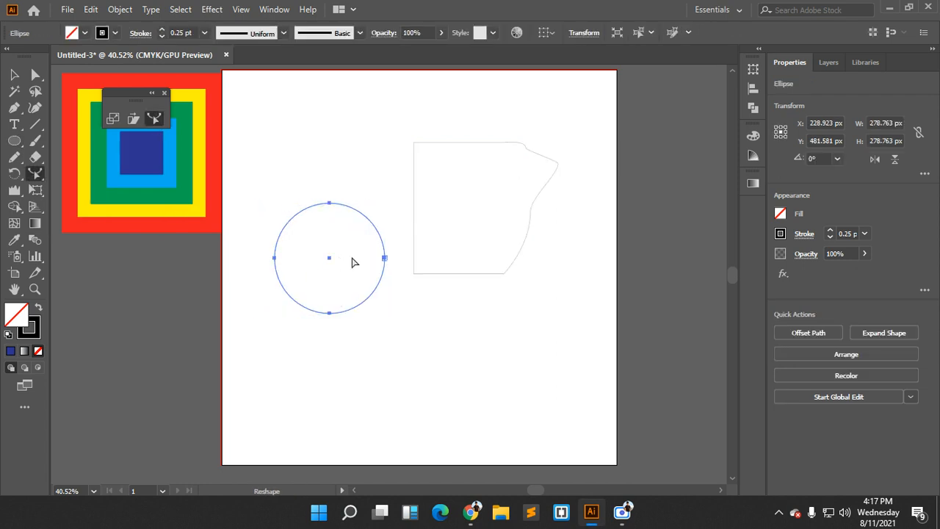
pyautogui.moveTo(330, 260); pyautogui.dragTo(302, 230)
# Select only the circle's upper-right segment and pull it outward to the irregular shape's left edge with the Reshape tool
pyautogui.click(35, 75)
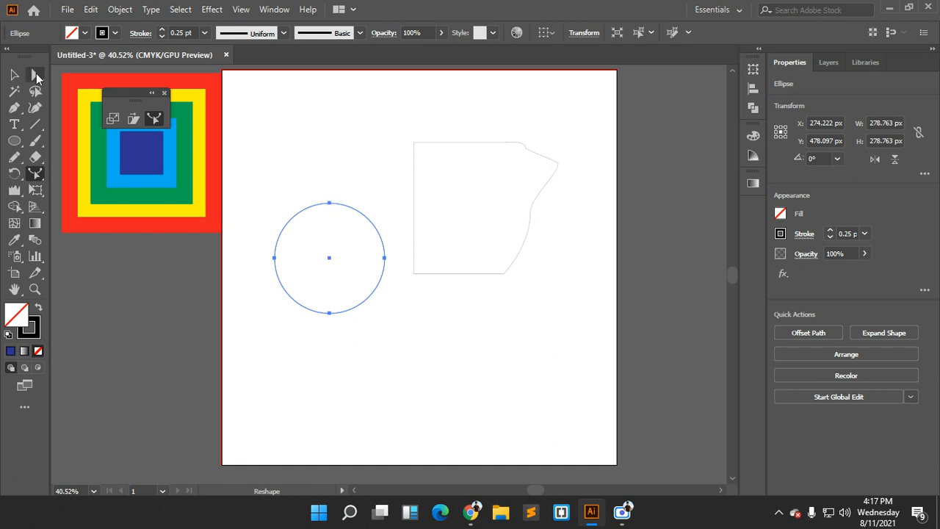
pyautogui.click(378, 234)
pyautogui.click(376, 230)
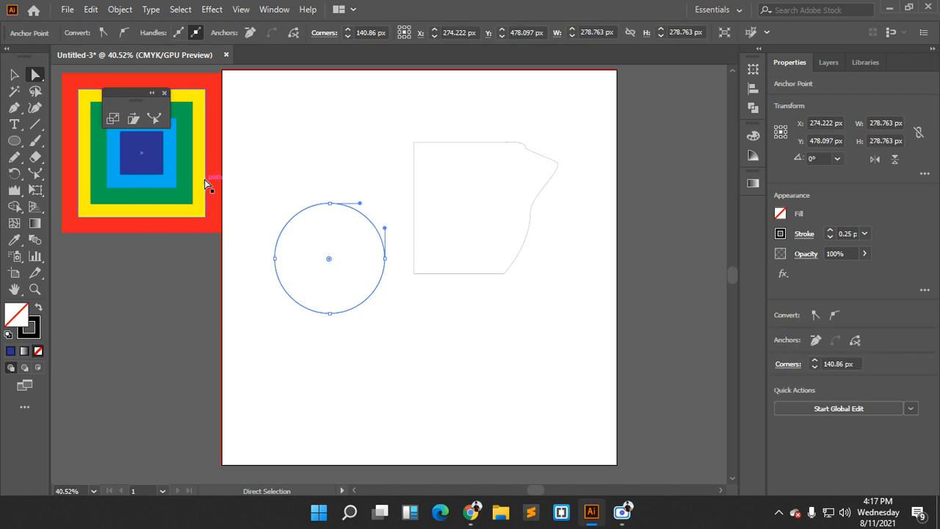
pyautogui.click(153, 118)
pyautogui.moveTo(371, 223); pyautogui.dragTo(412, 203)
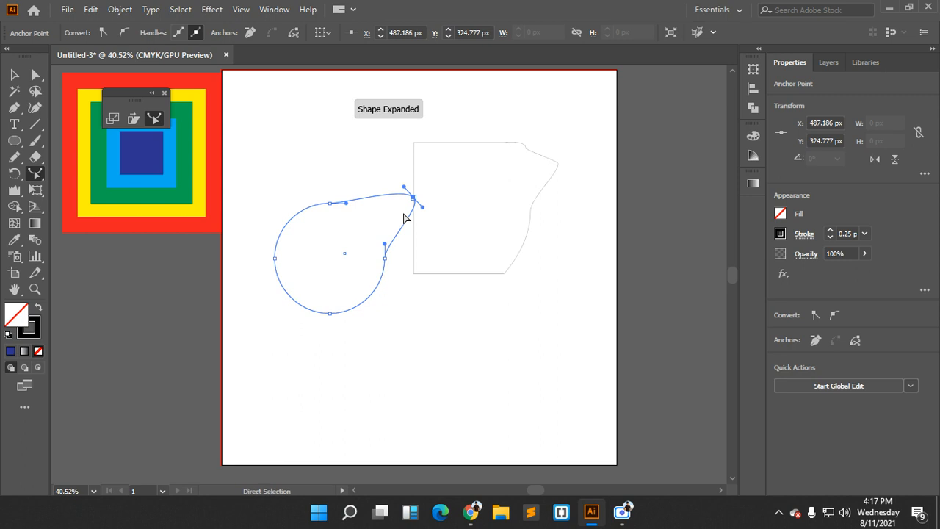
# Undo the last reshape and delete both the circle and the irregular outlined shape
pyautogui.hotkey('ctrl', 'z')
pyautogui.press('Delete')
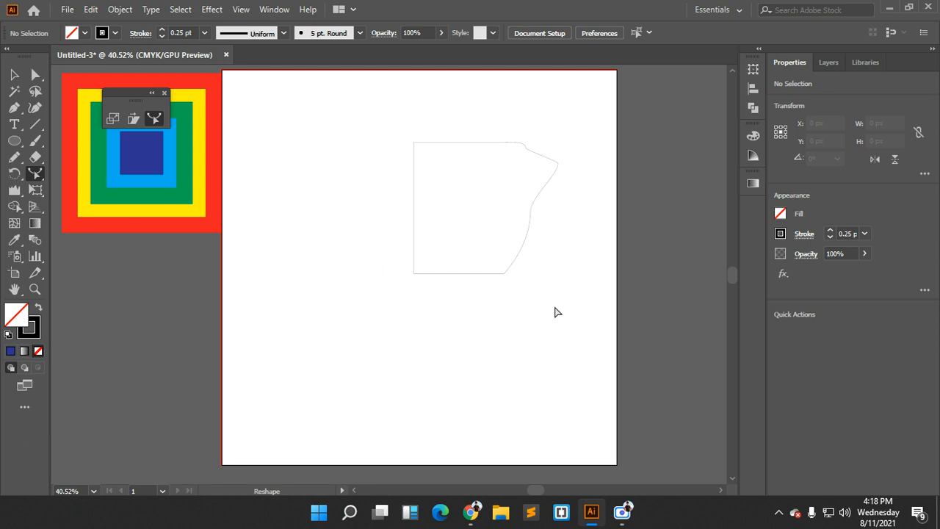
pyautogui.press('v')
pyautogui.moveTo(402, 106); pyautogui.dragTo(581, 311)
pyautogui.press('Delete')
# Draw a circle about 251 px across in the upper part of the artboard and deselect it
pyautogui.click(15, 140)
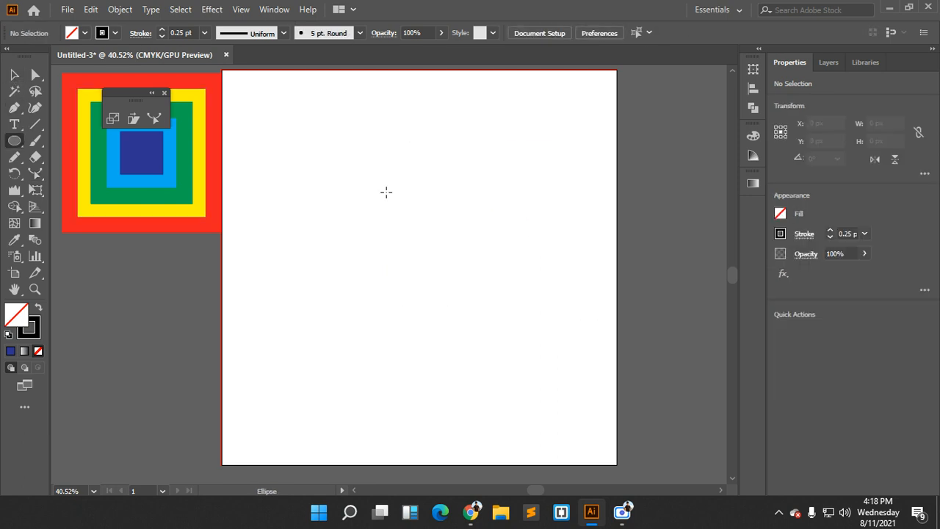
pyautogui.moveTo(380, 174); pyautogui.dragTo(430, 223)
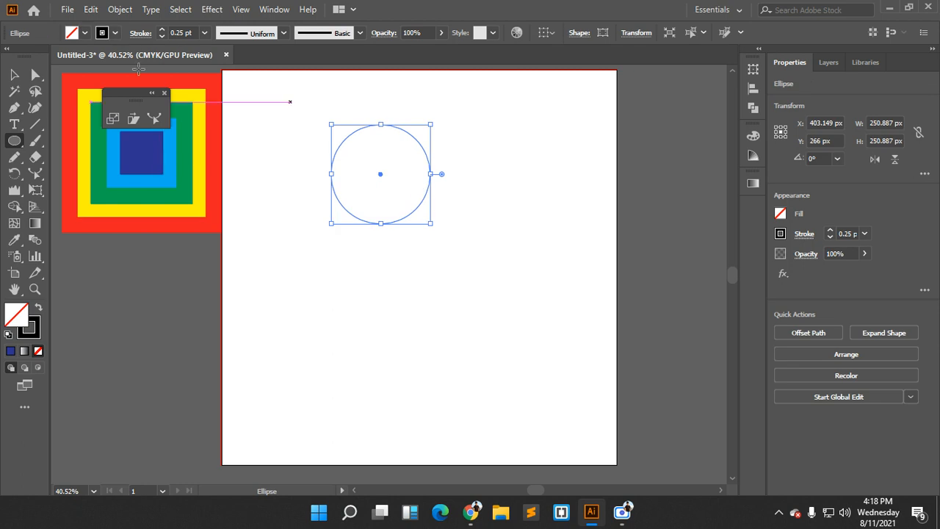
pyautogui.click(17, 74)
pyautogui.click(524, 137)
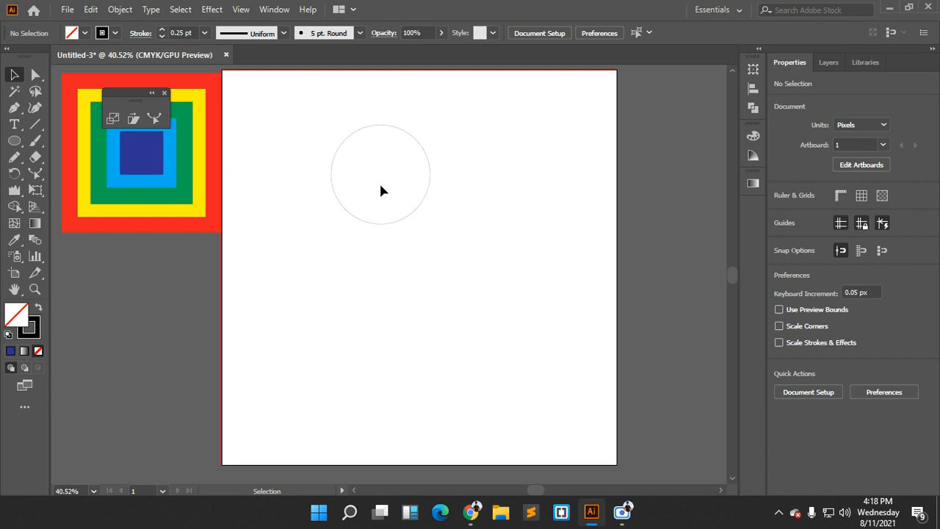
# Select the whole circle's path and pull its upper-right curve outward twice with the Reshape tool
pyautogui.click(420, 151)
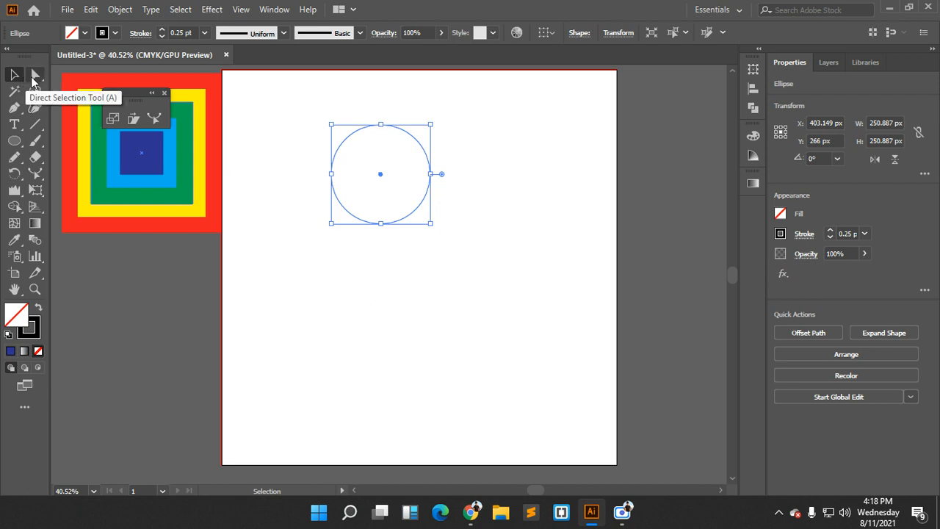
pyautogui.click(35, 77)
pyautogui.moveTo(294, 101); pyautogui.dragTo(545, 301)
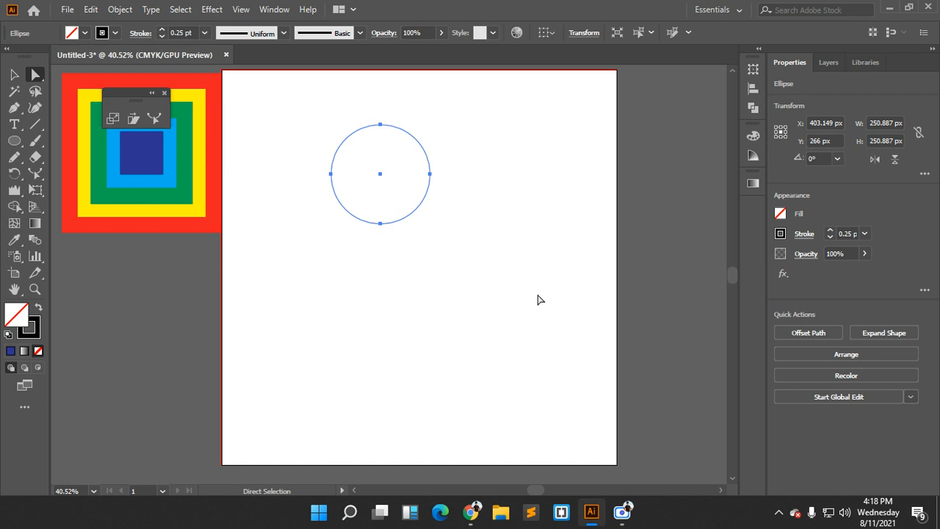
pyautogui.click(153, 119)
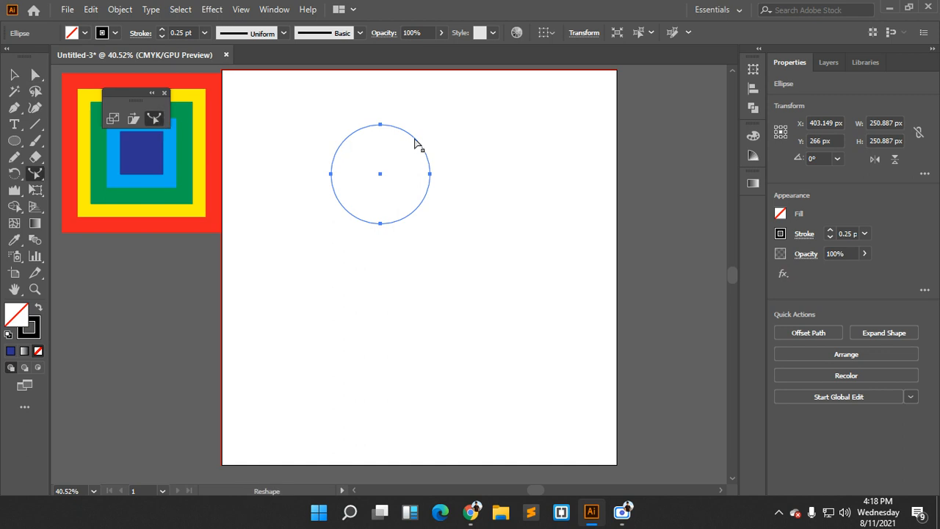
pyautogui.moveTo(414, 142); pyautogui.dragTo(441, 130)
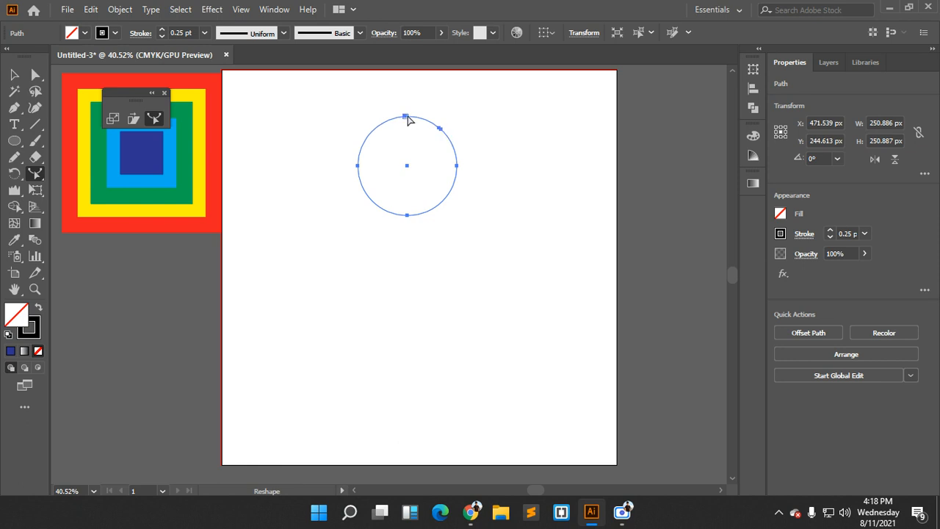
pyautogui.moveTo(439, 130); pyautogui.dragTo(469, 129)
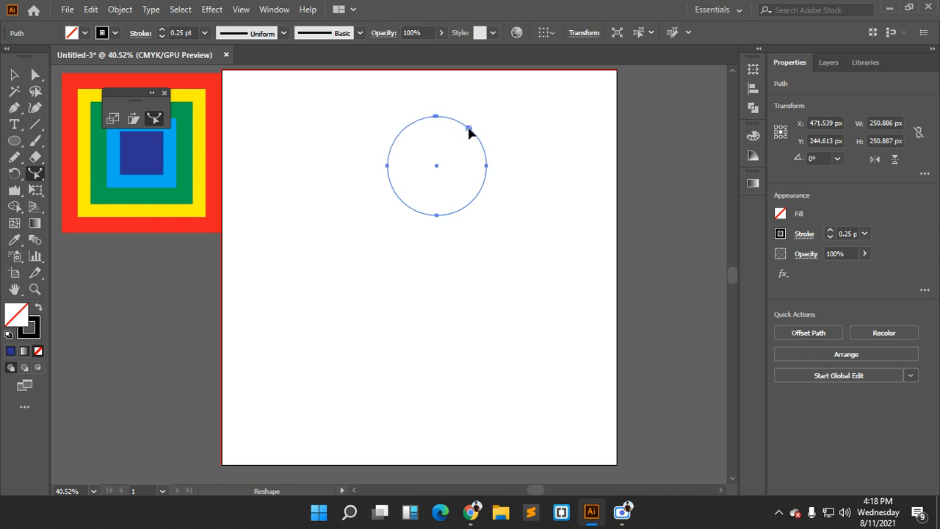
# Delete the small circle and draw a larger one about 502 px across in the artboard's upper-right area
pyautogui.press('Delete')
pyautogui.press('l')
pyautogui.moveTo(459, 203); pyautogui.dragTo(556, 292)
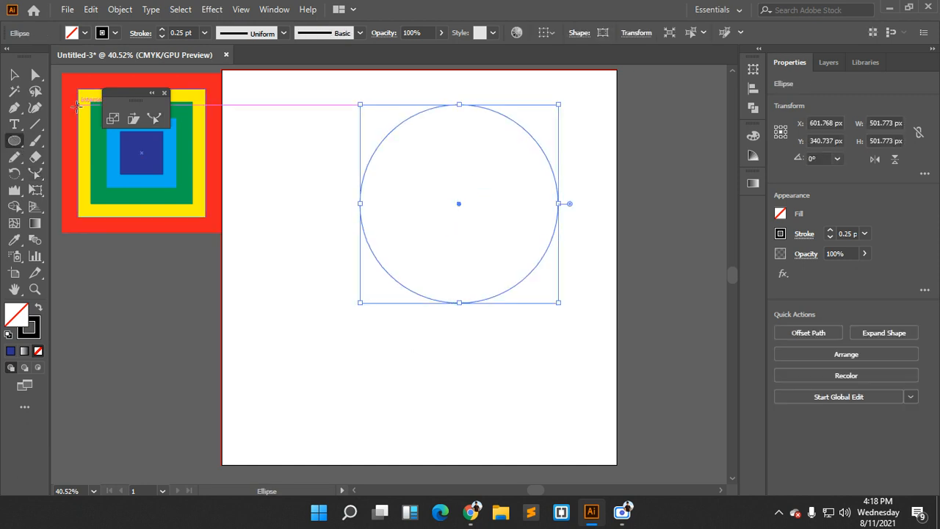
# Select only the circle's top anchor point and pull its upper-right curve outward with the Reshape tool
pyautogui.press('a')
pyautogui.moveTo(364, 100); pyautogui.dragTo(630, 311)
pyautogui.click(461, 108)
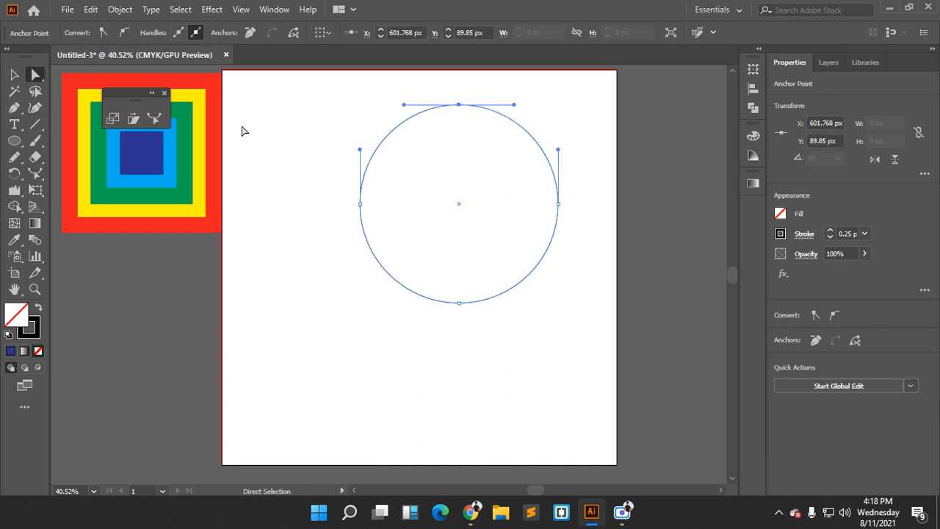
pyautogui.click(154, 118)
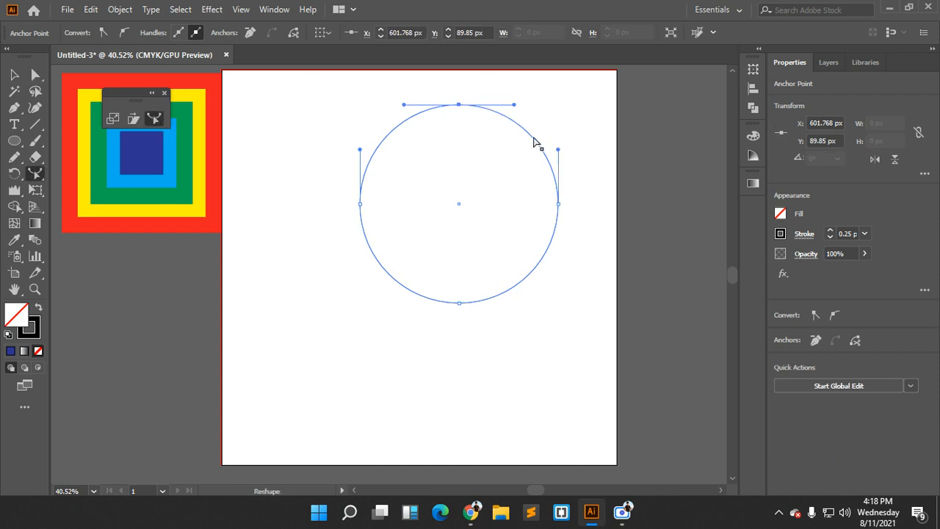
pyautogui.moveTo(534, 142); pyautogui.dragTo(602, 110)
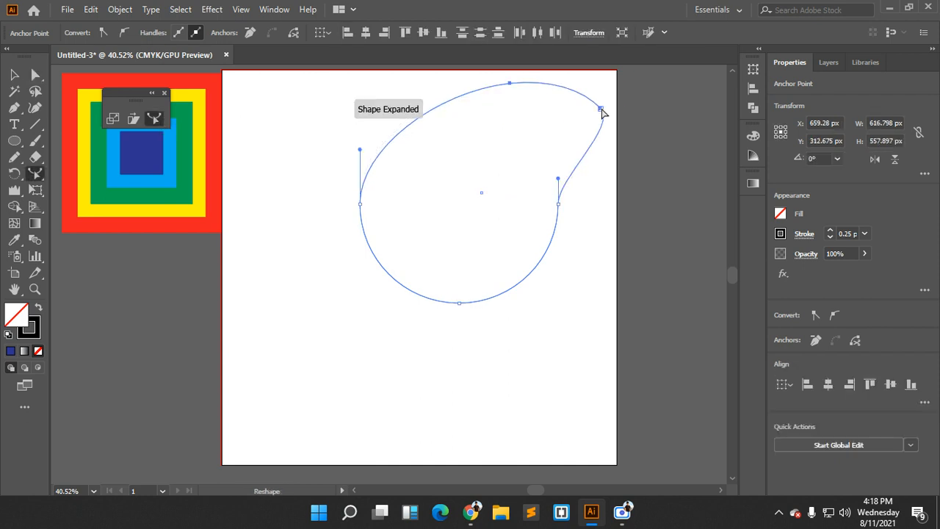
# Undo the reshape and the large circle, and draw a circle about 347 px across in the artboard's upper-left area
pyautogui.hotkey('ctrl', 'z')
pyautogui.hotkey('ctrl', 'z')
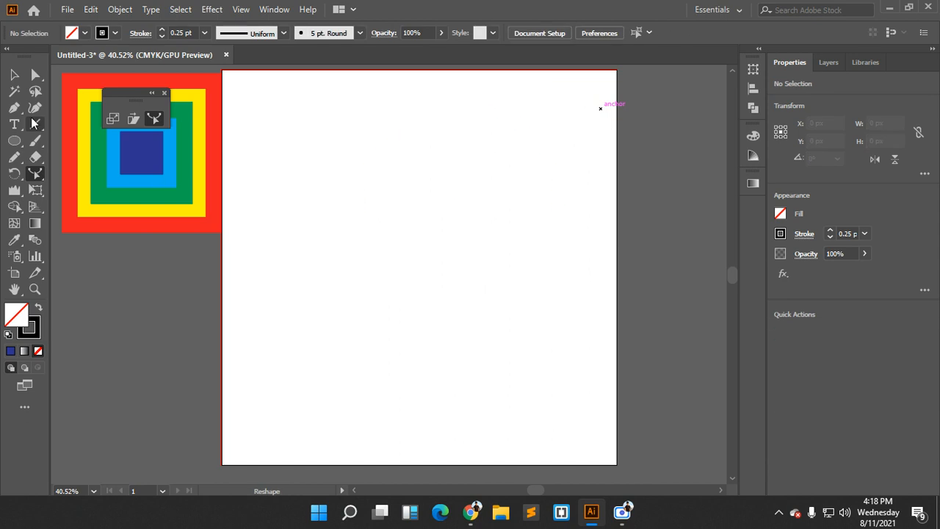
pyautogui.click(12, 142)
pyautogui.moveTo(348, 198); pyautogui.dragTo(417, 254)
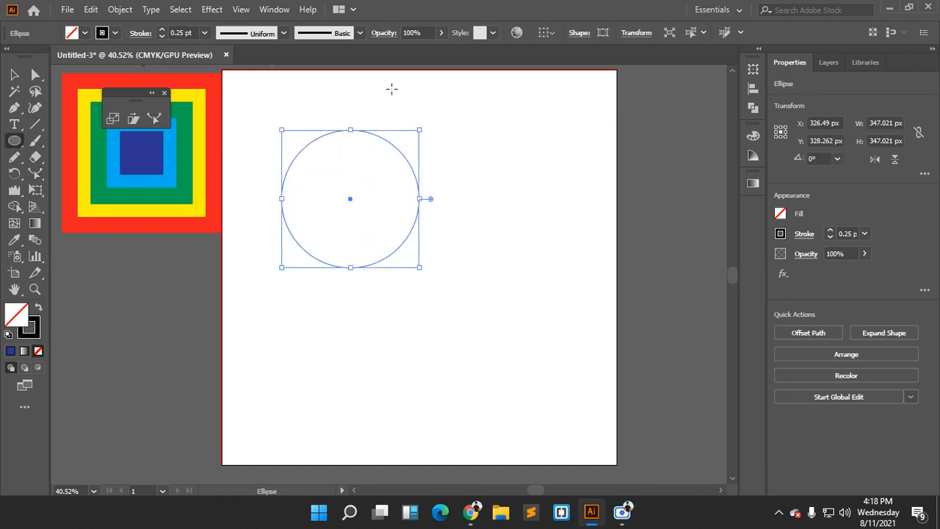
# Select the circle's top anchor point and pull its upper-right, lower-right, lower-left and upper-left curves outward with the Reshape tool
pyautogui.click(35, 74)
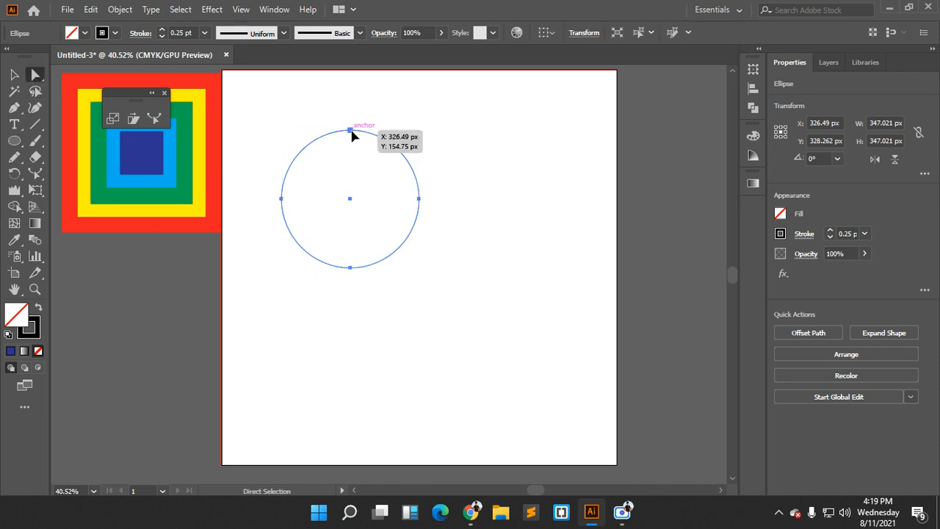
pyautogui.click(352, 134)
pyautogui.scroll(-2, 382, 204)
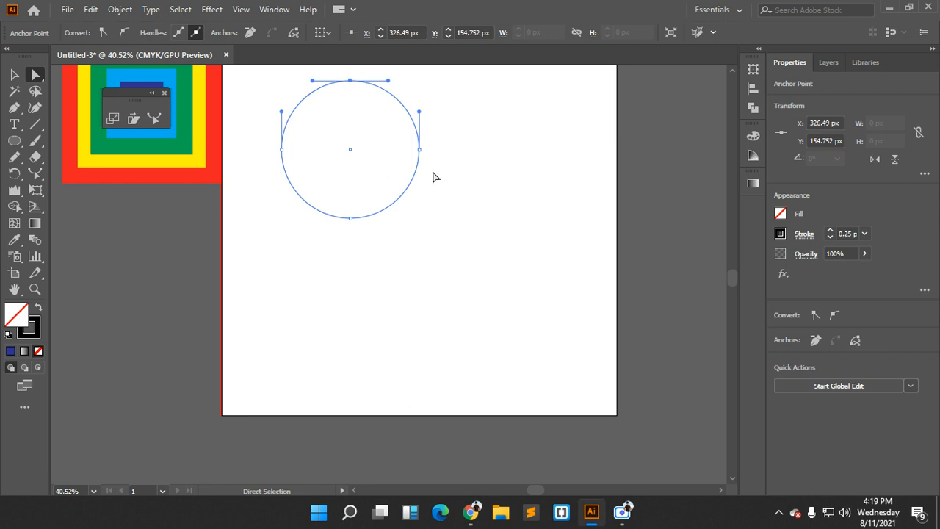
pyautogui.click(156, 119)
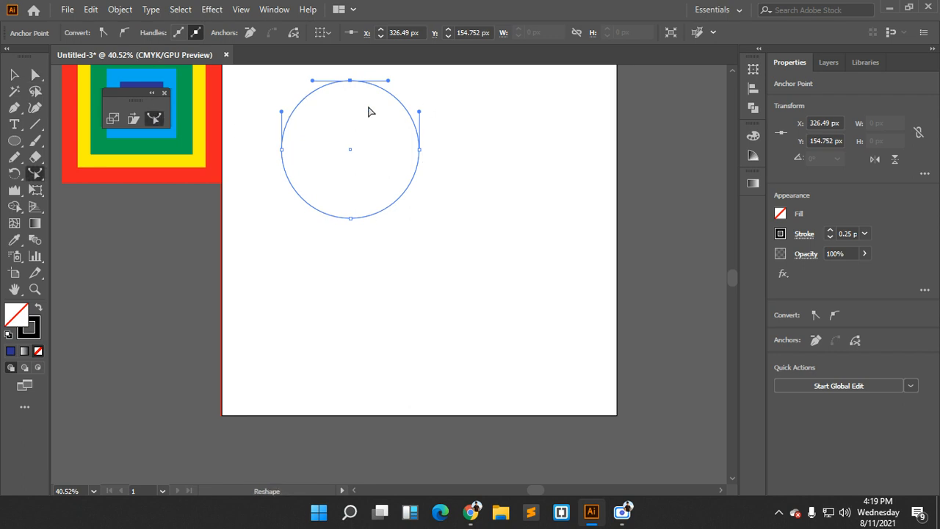
pyautogui.moveTo(397, 103); pyautogui.dragTo(465, 90)
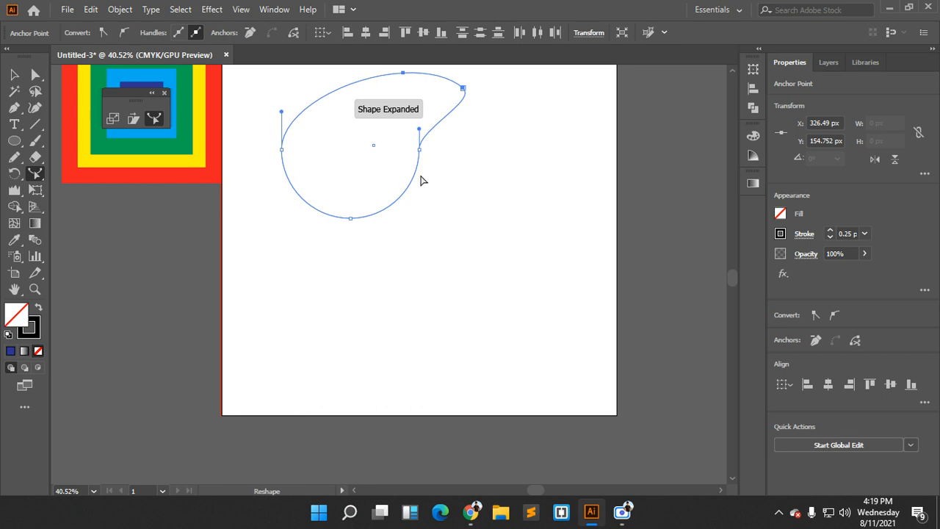
pyautogui.moveTo(413, 188); pyautogui.dragTo(473, 222)
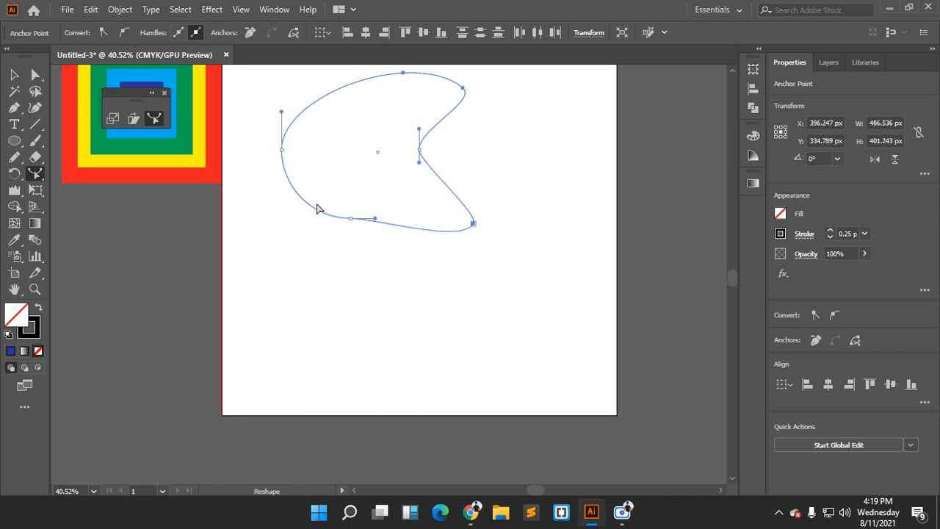
pyautogui.moveTo(301, 203); pyautogui.dragTo(246, 231)
pyautogui.scroll(3, 301, 177)
pyautogui.moveTo(332, 147); pyautogui.dragTo(309, 98)
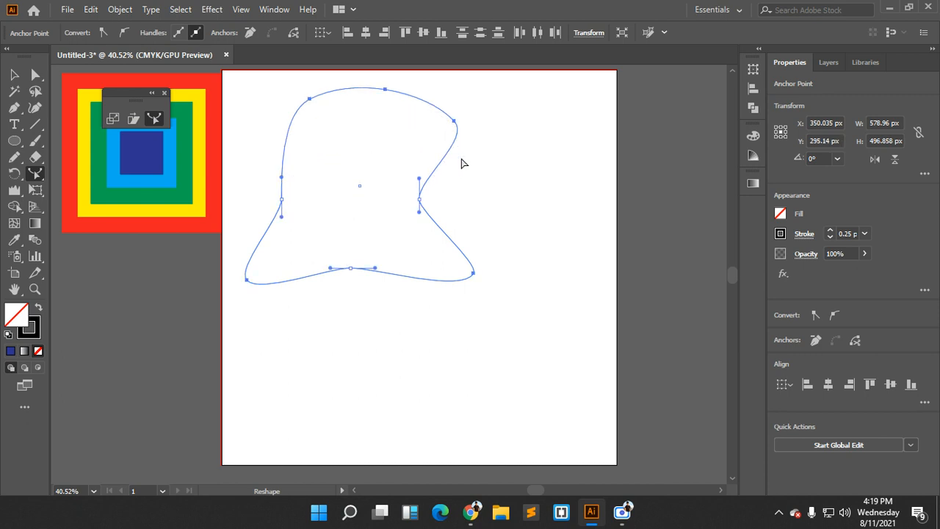
# Reshape the outline further by pulling its upper-right curve and right notch outward to the right and its bottom middle anchor down
pyautogui.moveTo(449, 156); pyautogui.dragTo(521, 159)
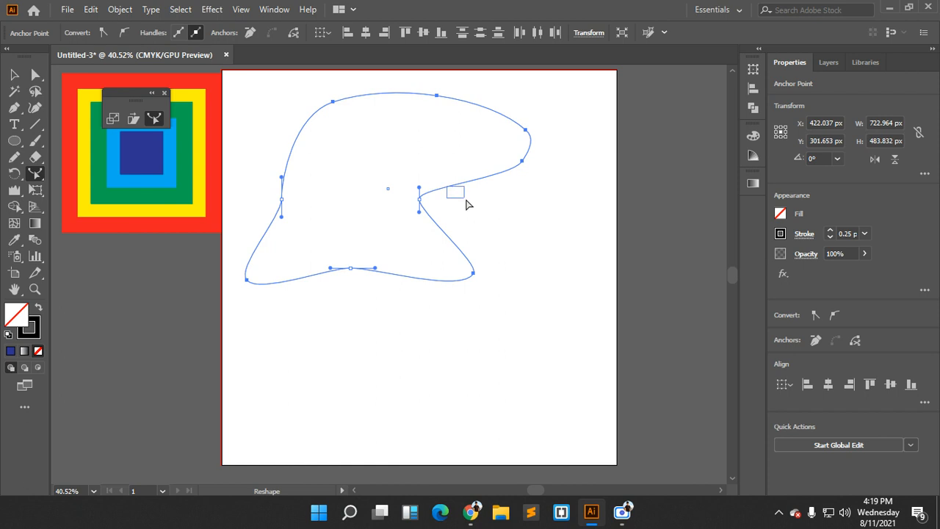
pyautogui.moveTo(420, 199); pyautogui.dragTo(497, 207)
pyautogui.moveTo(351, 272); pyautogui.dragTo(347, 309)
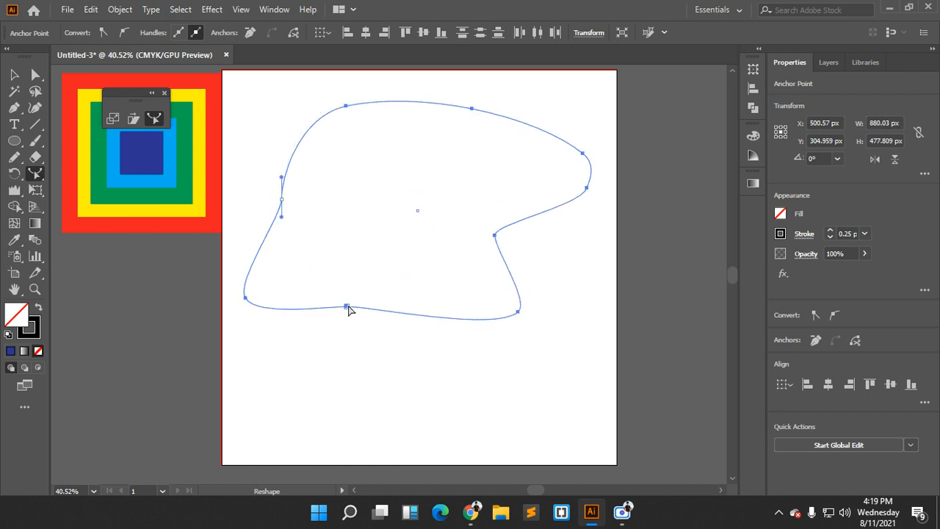
# Draw a rectangle about 430 × 341 px across the artboard's left edge, below the reshaped outline
pyautogui.scroll(1, 433, 147)
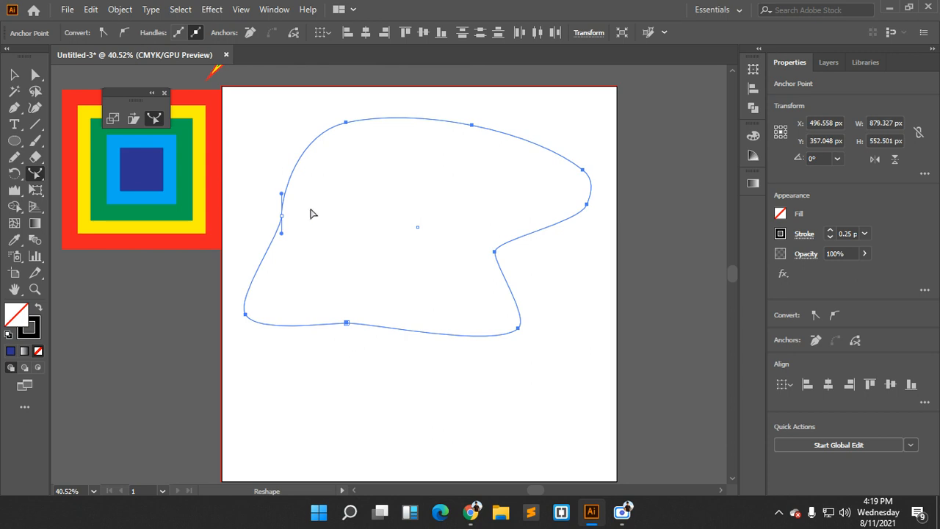
pyautogui.scroll(-4, 312, 213)
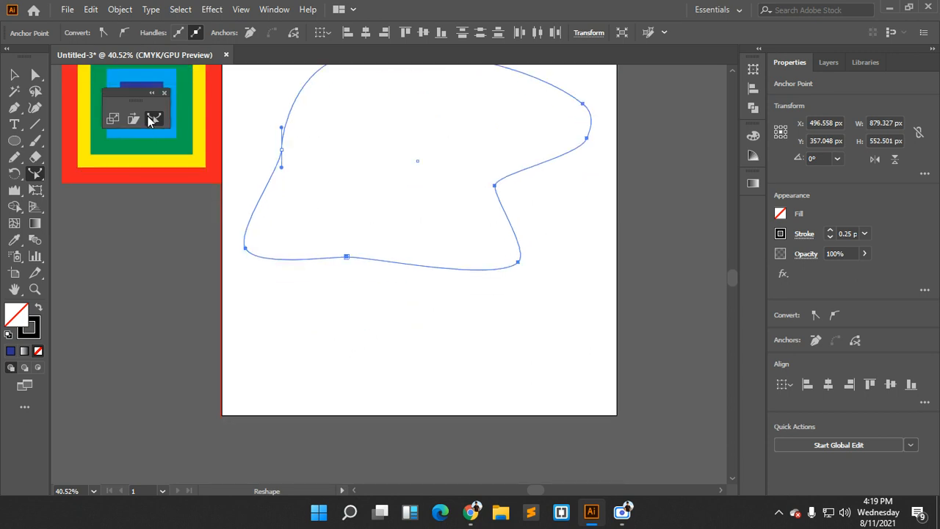
pyautogui.scroll(-2, 336, 175)
pyautogui.click(14, 141)
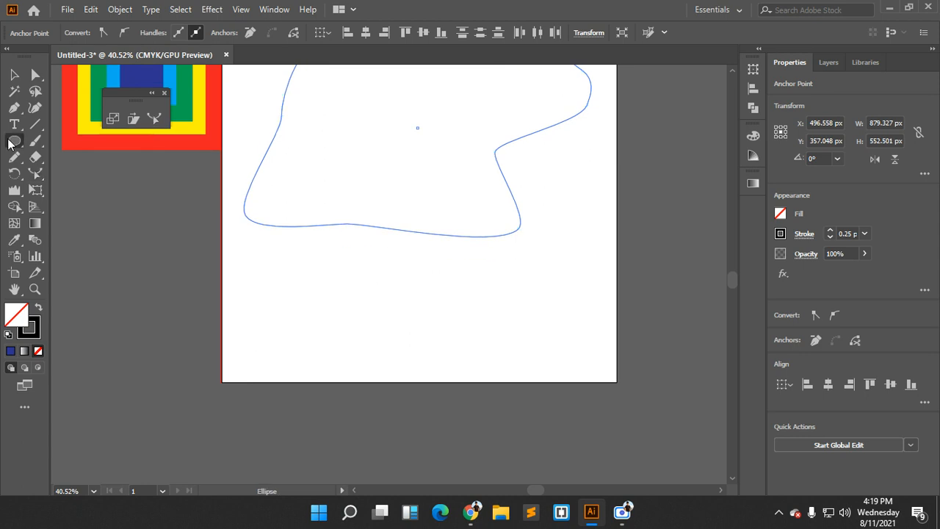
pyautogui.moveTo(16, 147); pyautogui.dragTo(73, 145)
pyautogui.moveTo(112, 247); pyautogui.dragTo(282, 382)
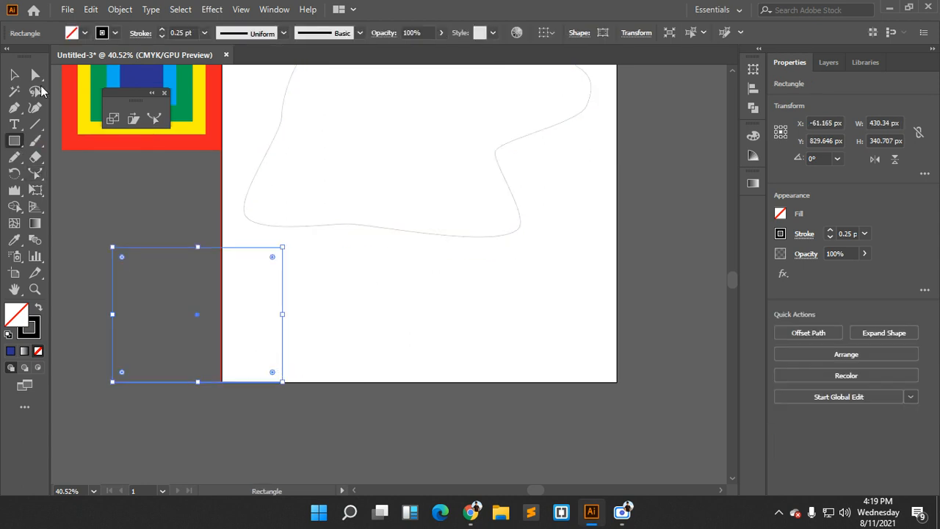
# Select only the rectangle's upper-right anchor point and pull it right to about X 457, Y 692 px with the Reshape tool
pyautogui.click(35, 76)
pyautogui.click(113, 247)
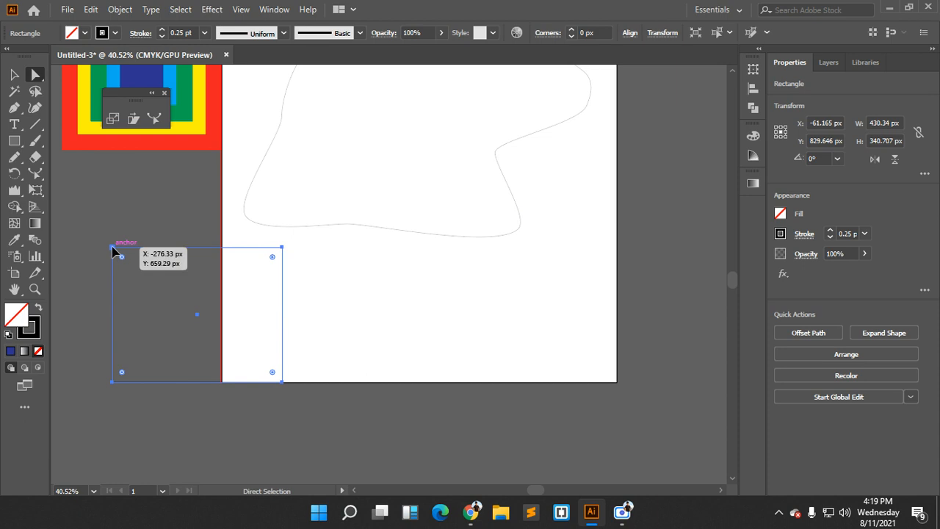
pyautogui.click(281, 249)
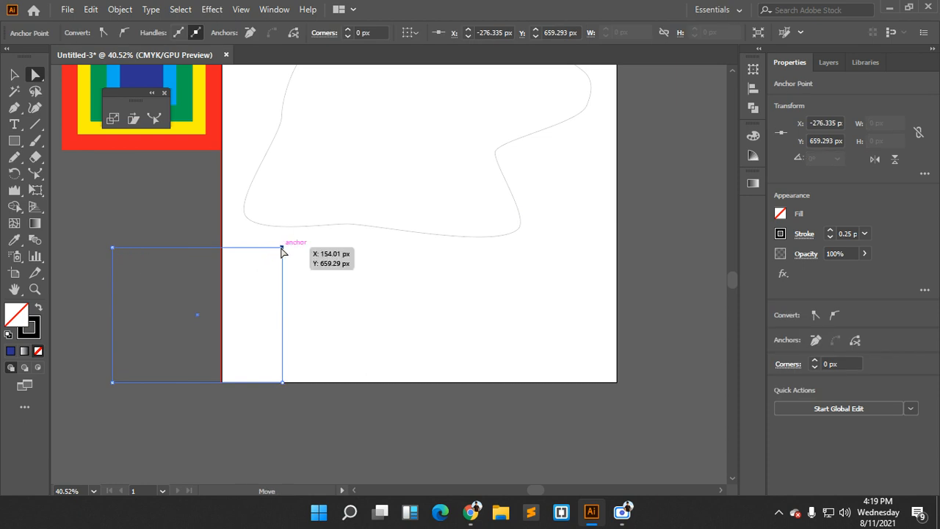
pyautogui.click(282, 331)
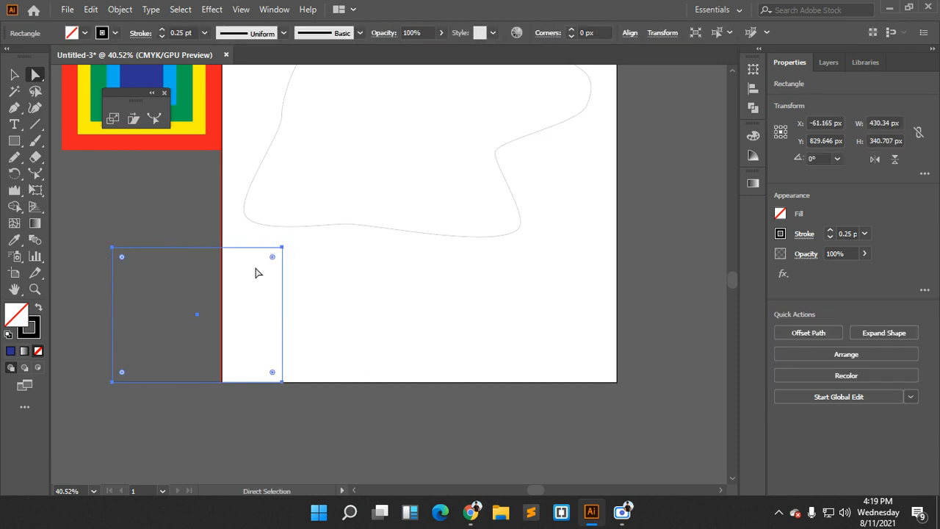
pyautogui.click(283, 247)
pyautogui.click(154, 122)
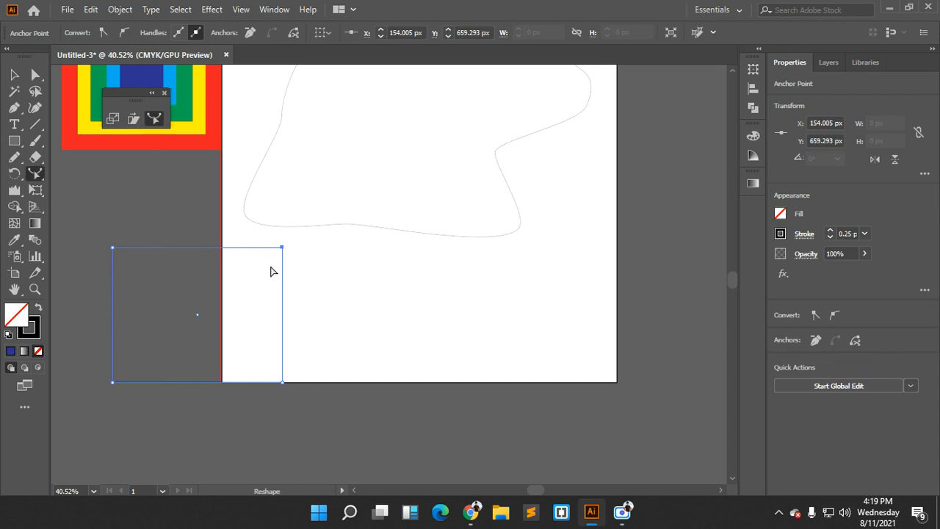
pyautogui.moveTo(282, 248); pyautogui.dragTo(402, 260)
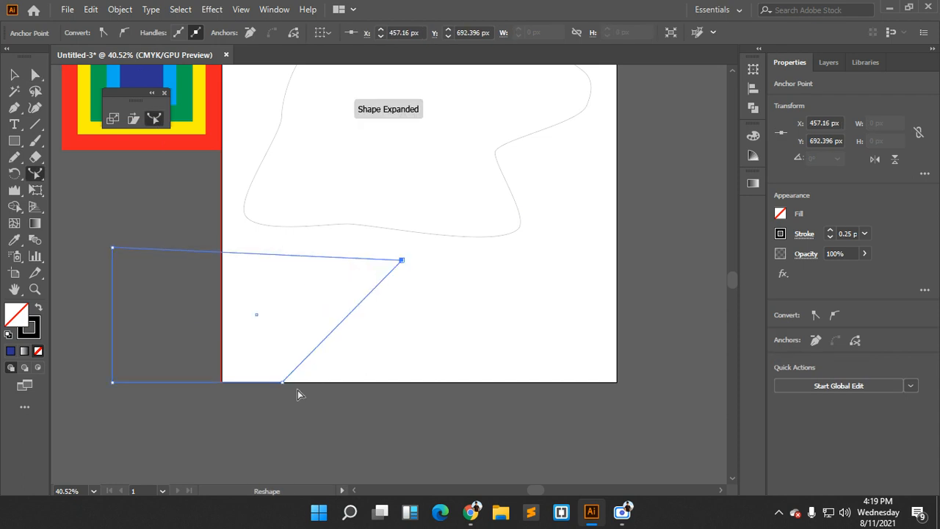
# Reshape the rectangle by pulling out its lower-right, bottom and left edges, then moving its top edge and upper-left corner down
pyautogui.moveTo(285, 382); pyautogui.dragTo(357, 441)
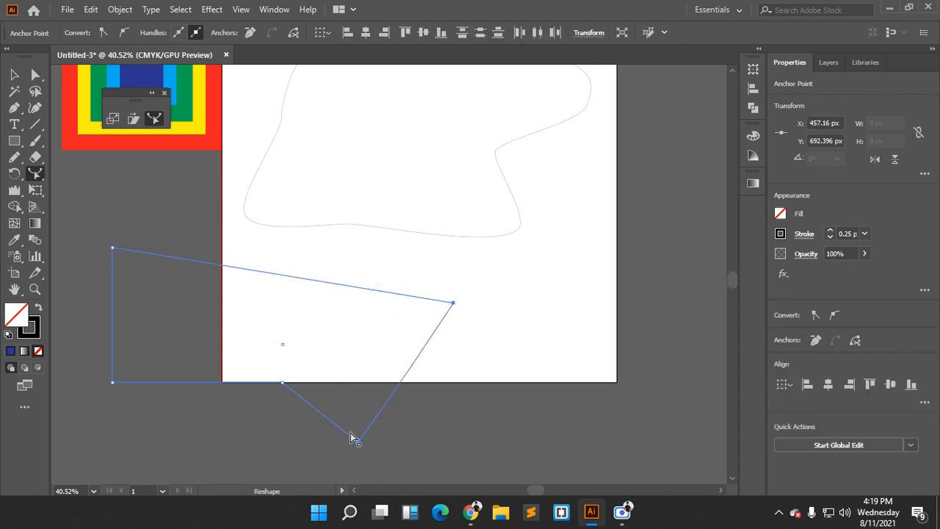
pyautogui.moveTo(217, 382); pyautogui.dragTo(201, 442)
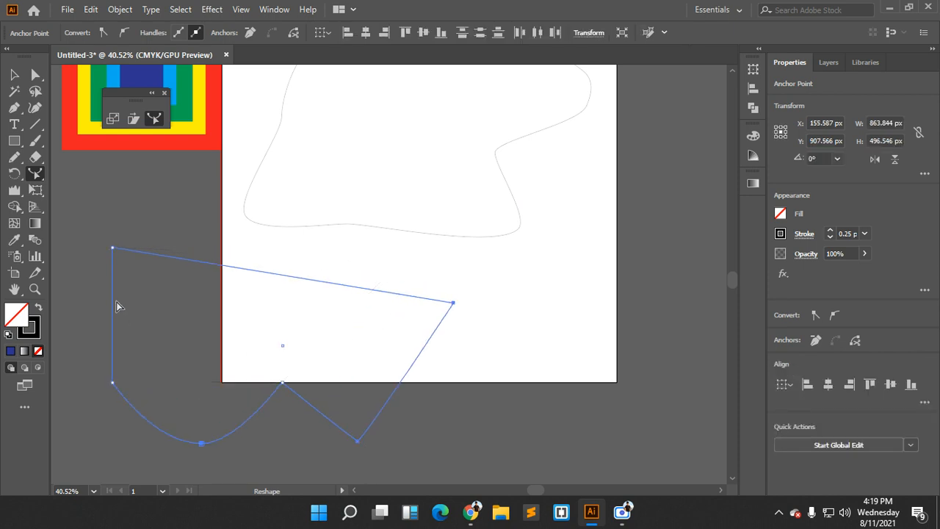
pyautogui.moveTo(113, 303); pyautogui.dragTo(70, 287)
pyautogui.moveTo(289, 280); pyautogui.dragTo(269, 323)
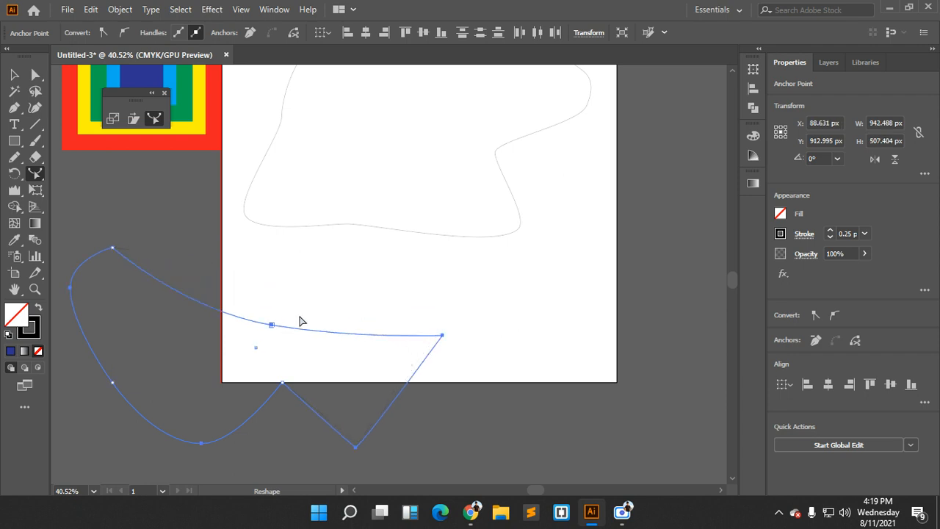
pyautogui.scroll(-1, 301, 321)
pyautogui.moveTo(113, 219); pyautogui.dragTo(129, 262)
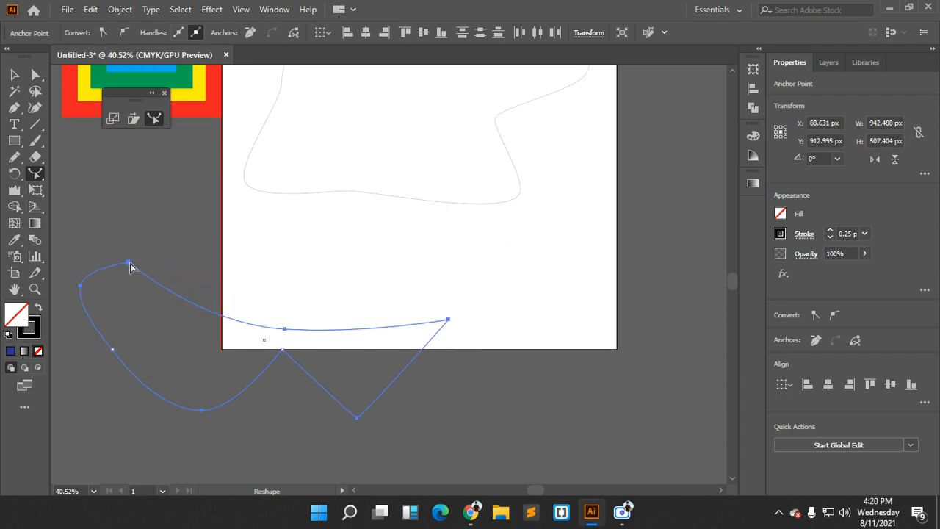
# Draw a square about 169 px wide across the artboard's left edge, between the two reshaped outlines
pyautogui.scroll(-1, 238, 254)
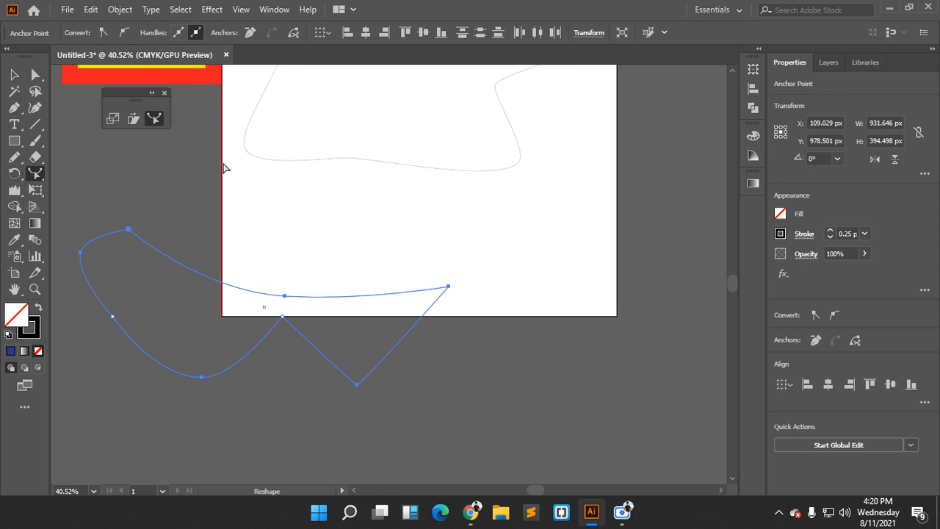
pyautogui.scroll(1, 247, 269)
pyautogui.scroll(2, 247, 269)
pyautogui.press('m')
pyautogui.moveTo(192, 209); pyautogui.dragTo(259, 274)
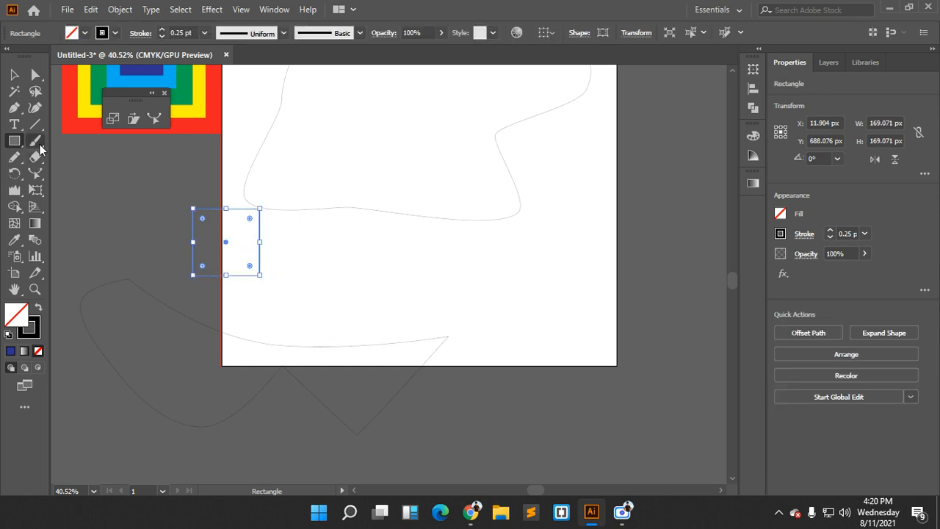
# Bend the small square's four sides outward into curves with the Anchor Point tool
pyautogui.moveTo(14, 108); pyautogui.dragTo(77, 162)
pyautogui.moveTo(239, 213); pyautogui.dragTo(328, 243)
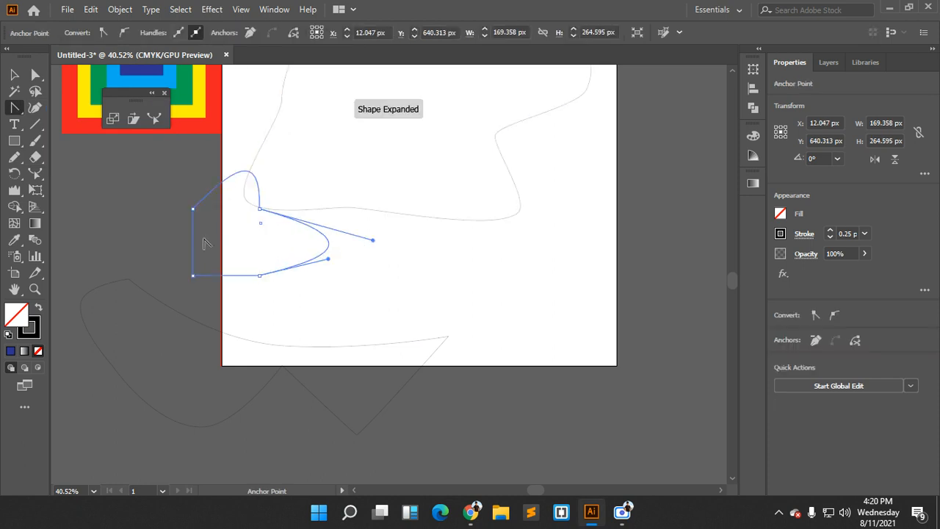
pyautogui.moveTo(193, 242); pyautogui.dragTo(143, 242)
pyautogui.moveTo(218, 275); pyautogui.dragTo(225, 304)
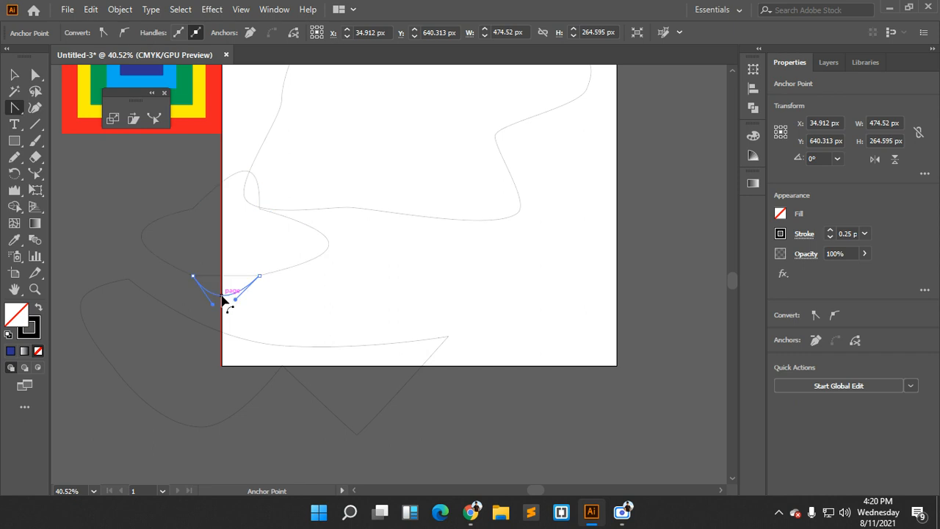
pyautogui.scroll(1, 312, 279)
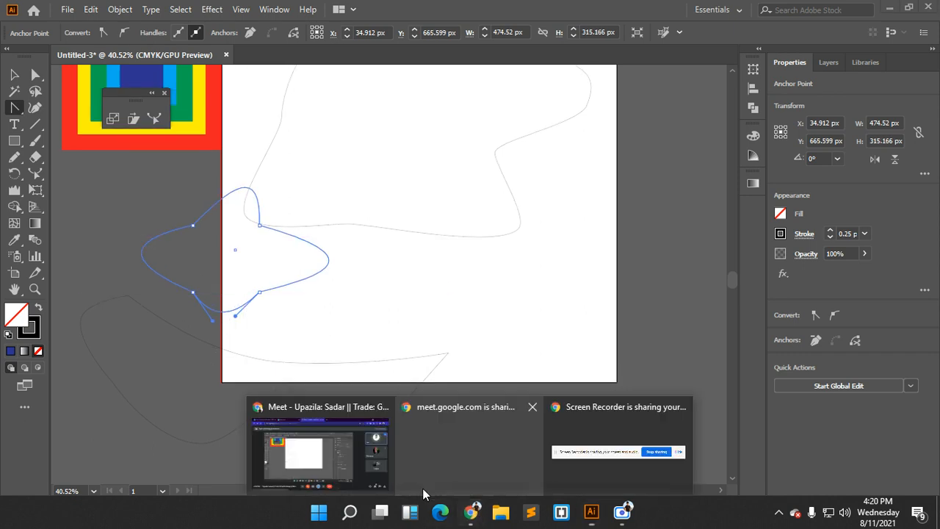
# Switch to the Google Meet call and check its participant list and in-call messages
pyautogui.click(368, 470)
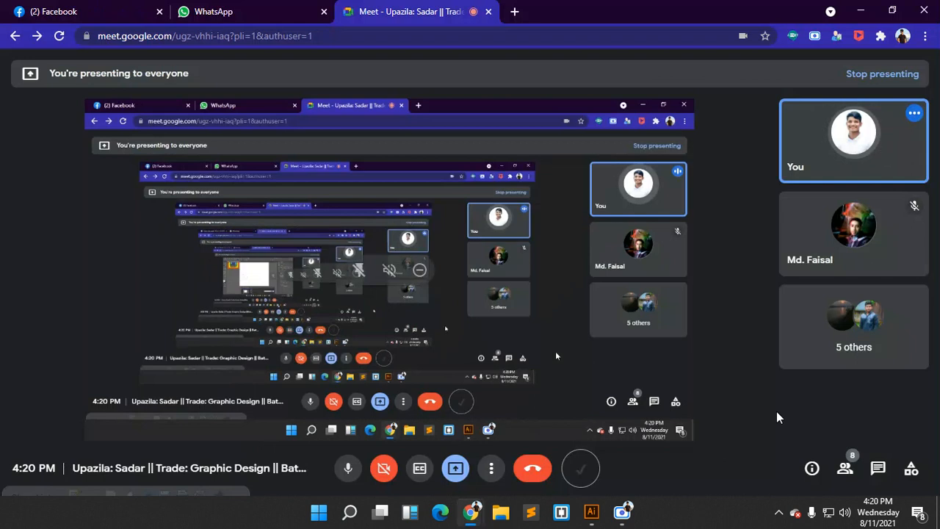
pyautogui.click(845, 468)
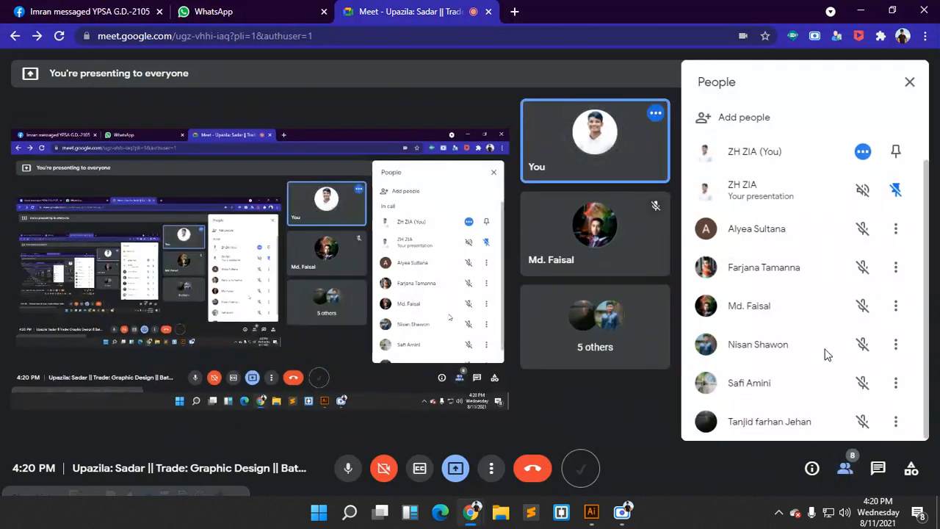
pyautogui.click(878, 467)
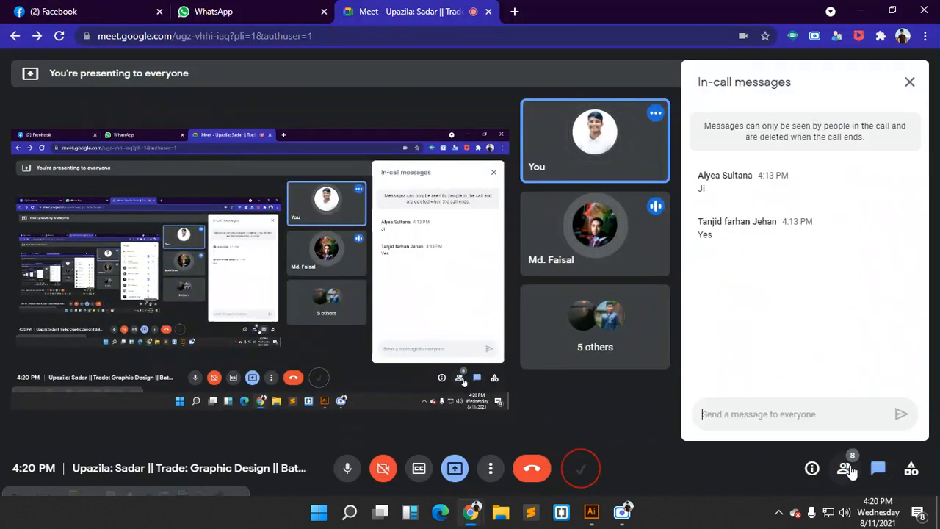
pyautogui.click(842, 468)
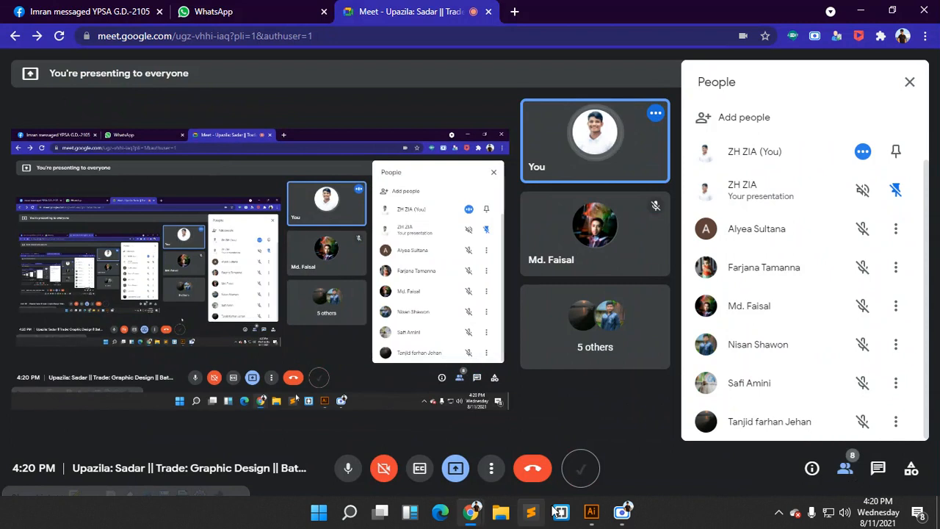
# Switch back to Illustrator and close the floating palette holding the Scale, Shear and Reshape tools
pyautogui.click(591, 512)
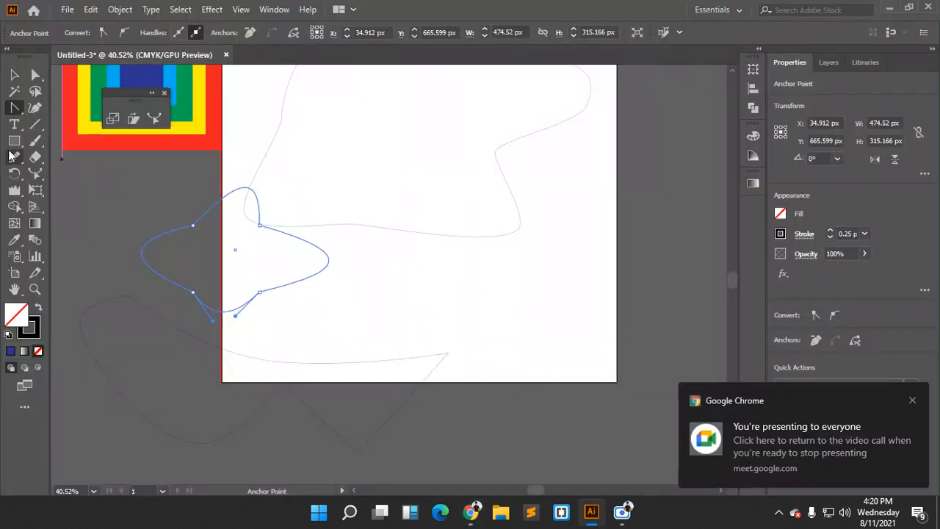
pyautogui.click(165, 92)
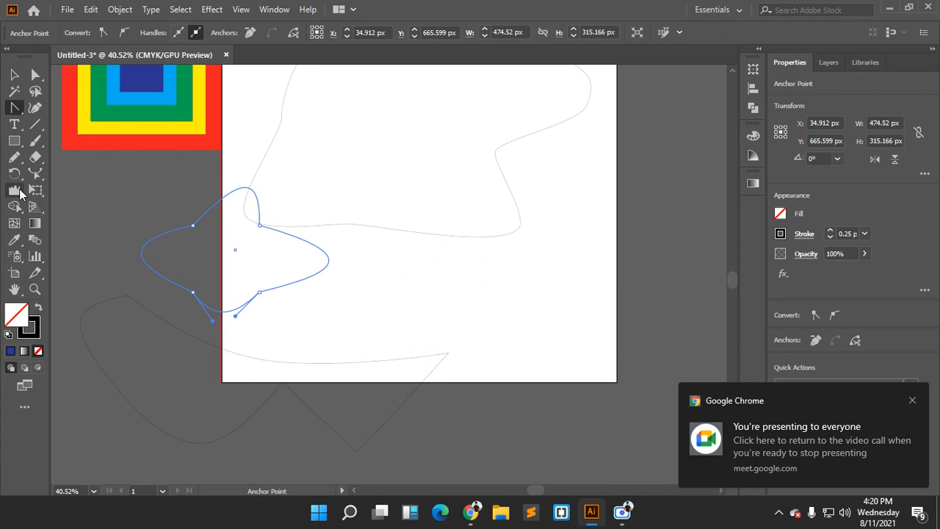
pyautogui.click(16, 192)
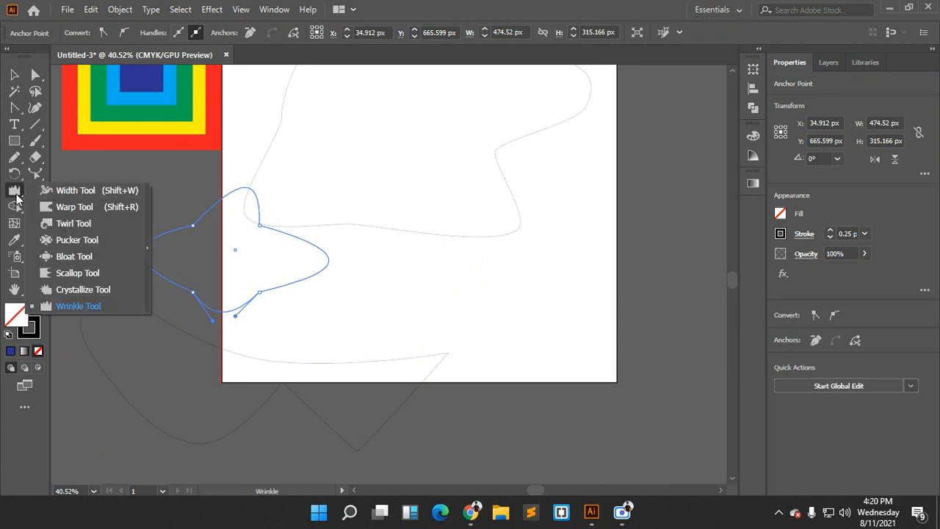
pyautogui.scroll(3, 286, 272)
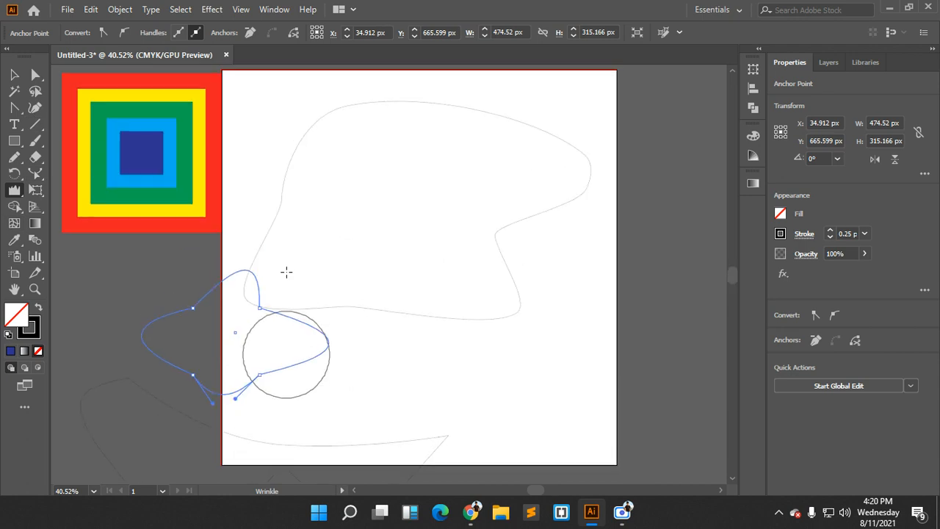
pyautogui.scroll(1, 287, 272)
# Select all the artwork in the document and delete it
pyautogui.click(12, 75)
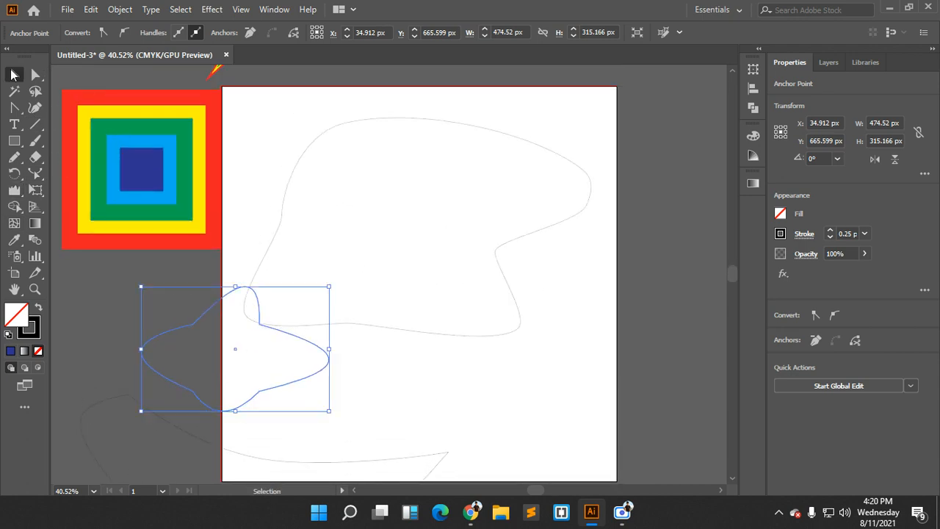
pyautogui.press('a')
pyautogui.hotkey('ctrl', 'a')
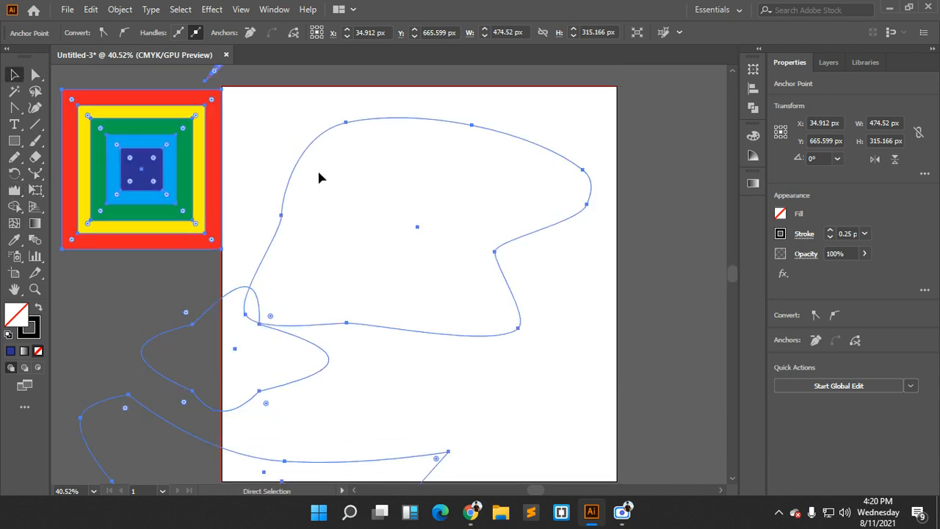
pyautogui.press('v')
pyautogui.press('Delete')
pyautogui.scroll(2, 294, 271)
pyautogui.scroll(-2, 308, 283)
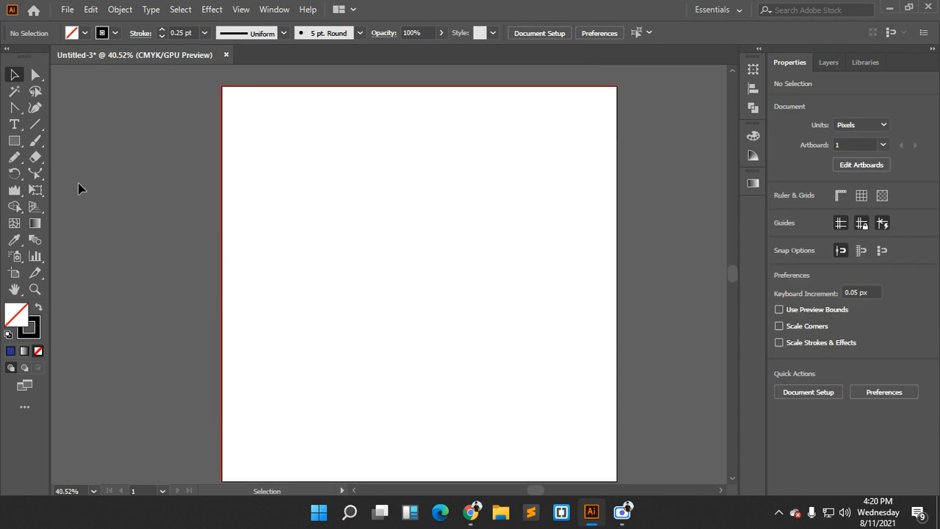
# Draw a circle about 202 px wide on the artboard and detach the Width tool group as a floating palette
pyautogui.moveTo(14, 140); pyautogui.dragTo(71, 174)
pyautogui.moveTo(380, 228); pyautogui.dragTo(421, 268)
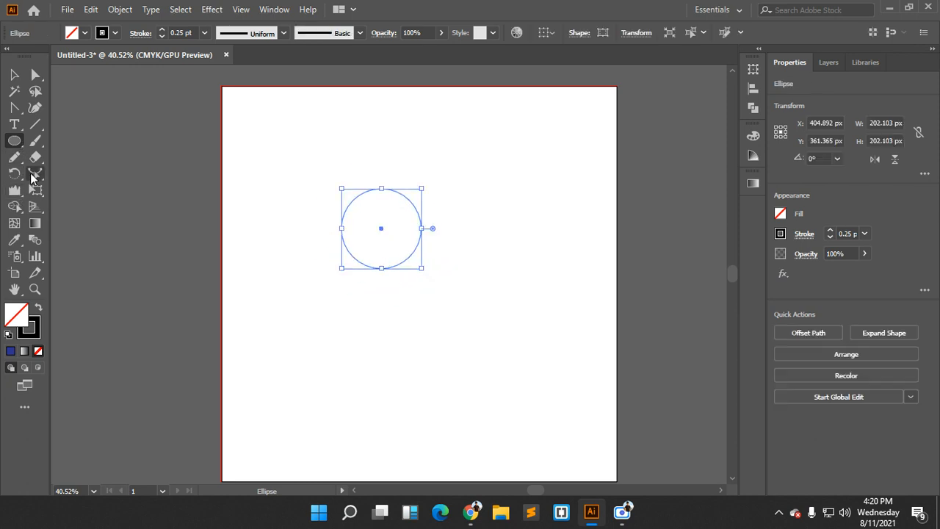
pyautogui.click(13, 190)
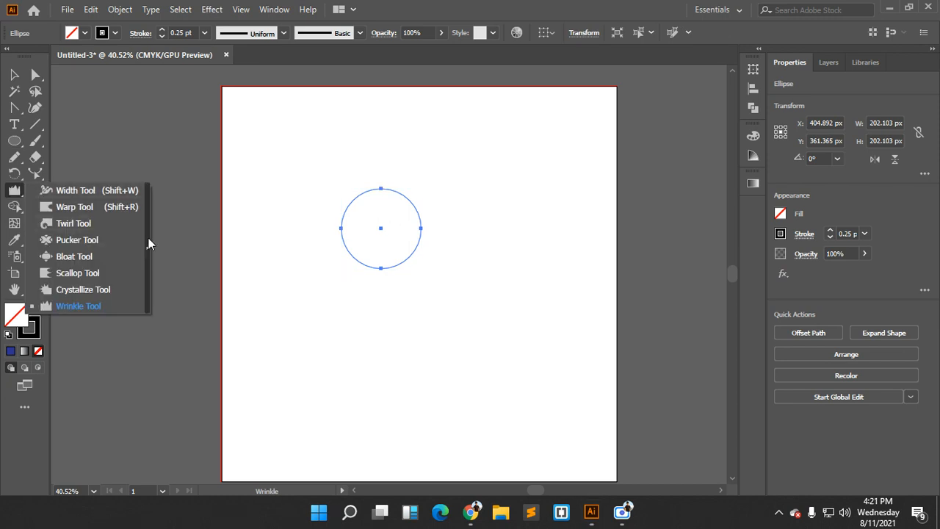
pyautogui.click(148, 238)
pyautogui.moveTo(161, 205); pyautogui.dragTo(147, 128)
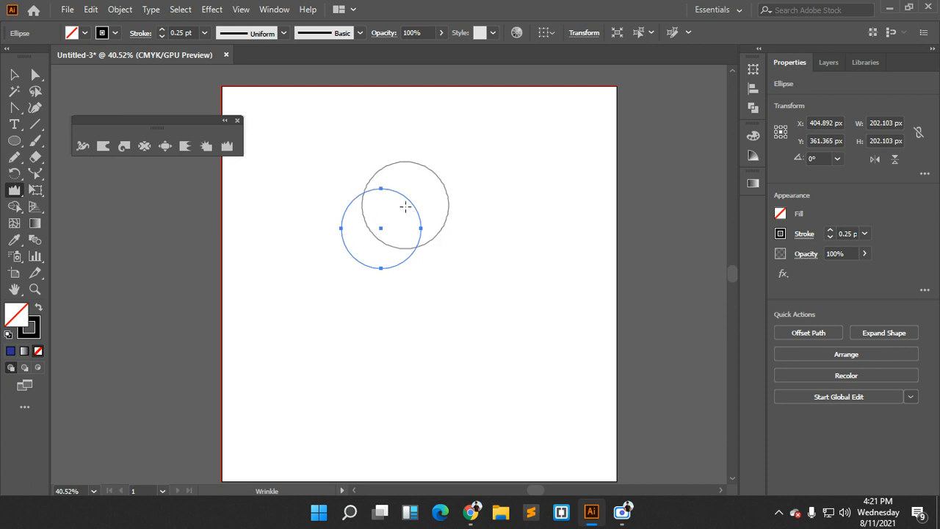
# Roughen the circle's upper edge with the Wrinkle tool
pyautogui.hscroll(1, 430, 233)
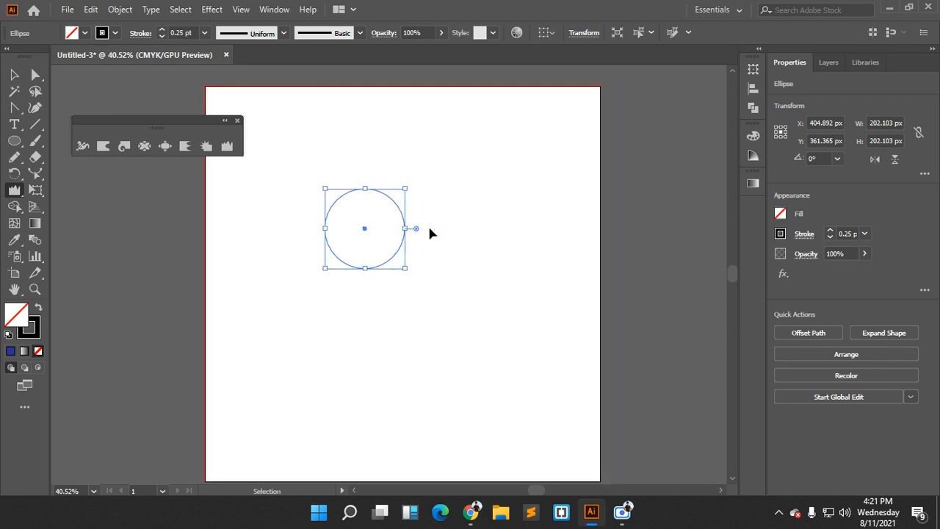
pyautogui.hscroll(-3, 430, 233)
pyautogui.scroll(-5, 435, 215)
pyautogui.scroll(10, 434, 214)
pyautogui.scroll(-2, 431, 214)
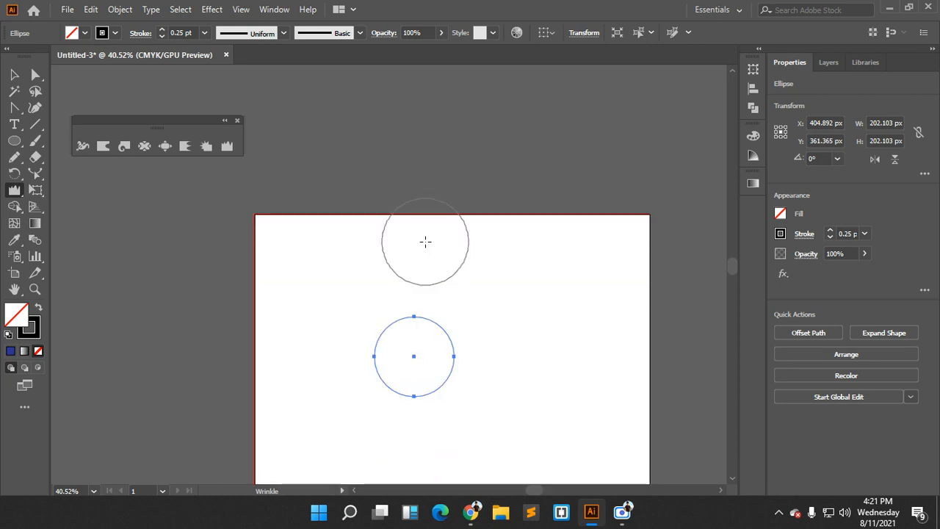
pyautogui.scroll(-5, 425, 242)
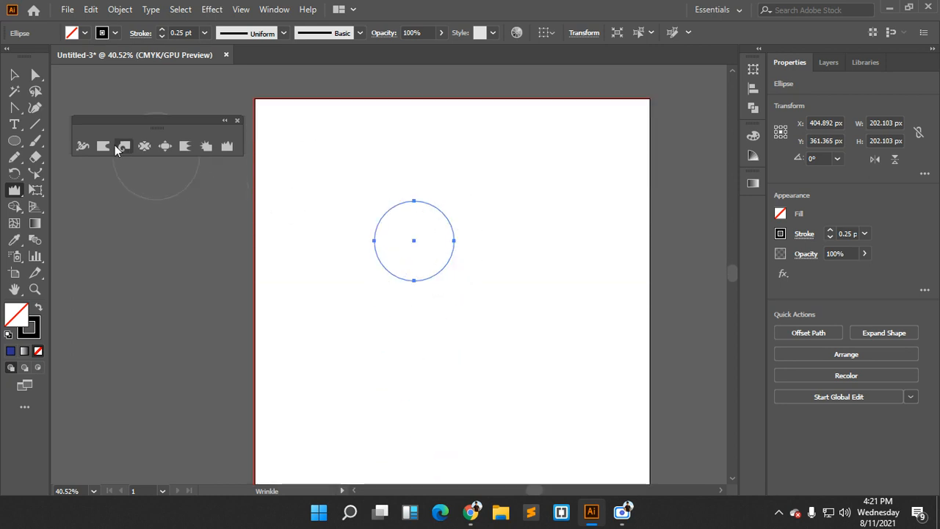
pyautogui.moveTo(442, 212)
pyautogui.mouseDown()
pyautogui.moveTo(531, 162)
pyautogui.moveTo(405, 212)
pyautogui.moveTo(353, 198)
pyautogui.moveTo(360, 194)
pyautogui.mouseUp()
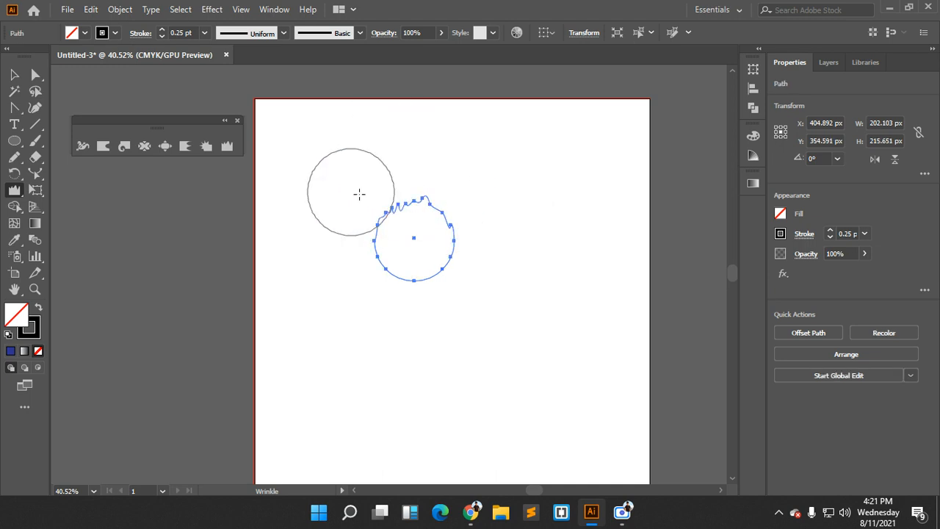
# Draw a horizontal line about 615 px long across the artboard's left edge, below the wrinkled circle
pyautogui.scroll(-2, 360, 194)
pyautogui.click(82, 151)
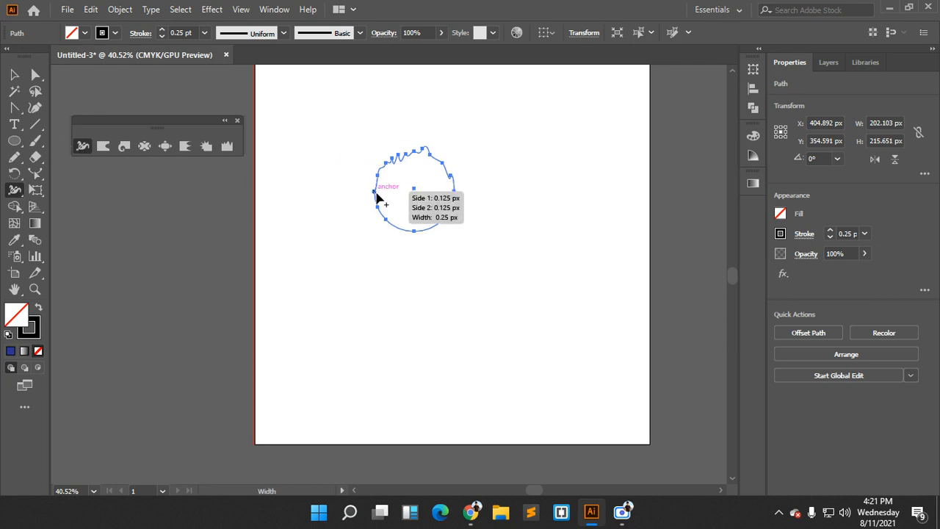
pyautogui.click(36, 124)
pyautogui.moveTo(151, 249); pyautogui.dragTo(391, 259)
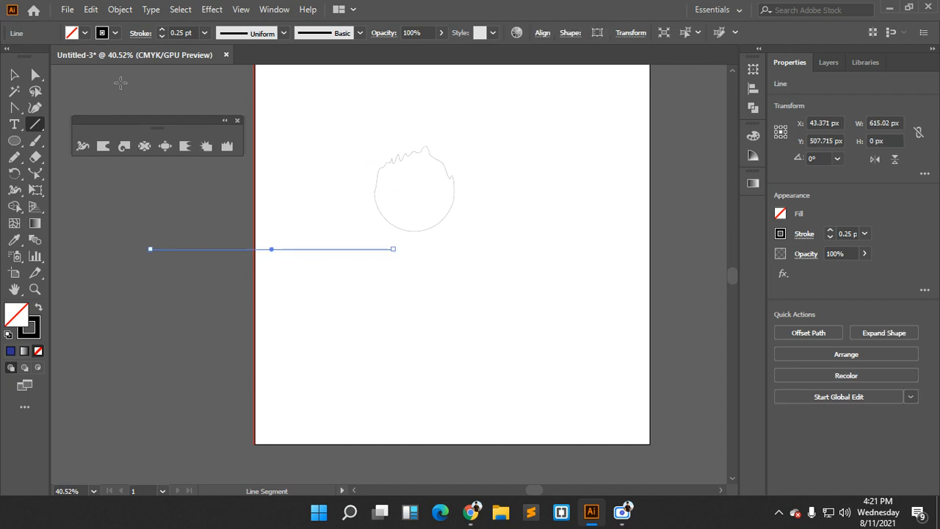
pyautogui.hotkey('ctrl', 'space')
pyautogui.moveTo(134, 196); pyautogui.dragTo(448, 294)
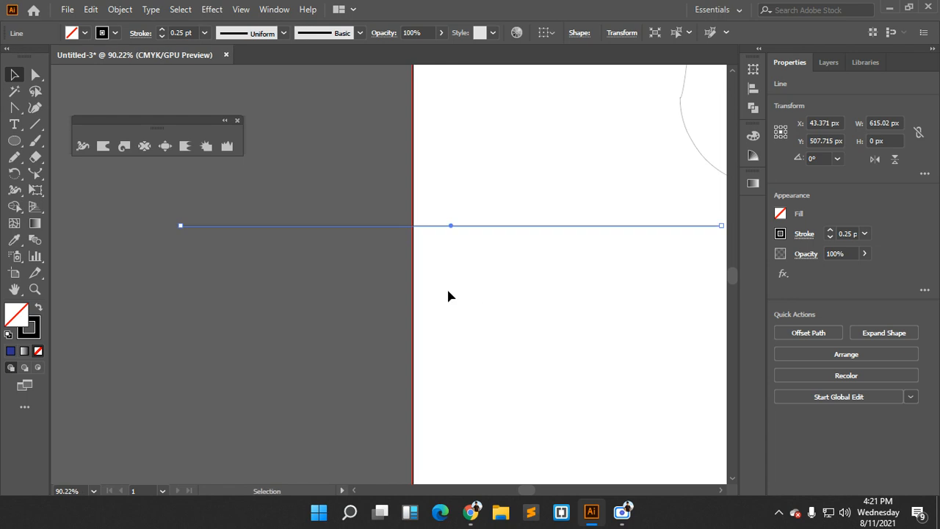
pyautogui.click(445, 297)
pyautogui.press('space')
pyautogui.moveTo(493, 313); pyautogui.dragTo(420, 315)
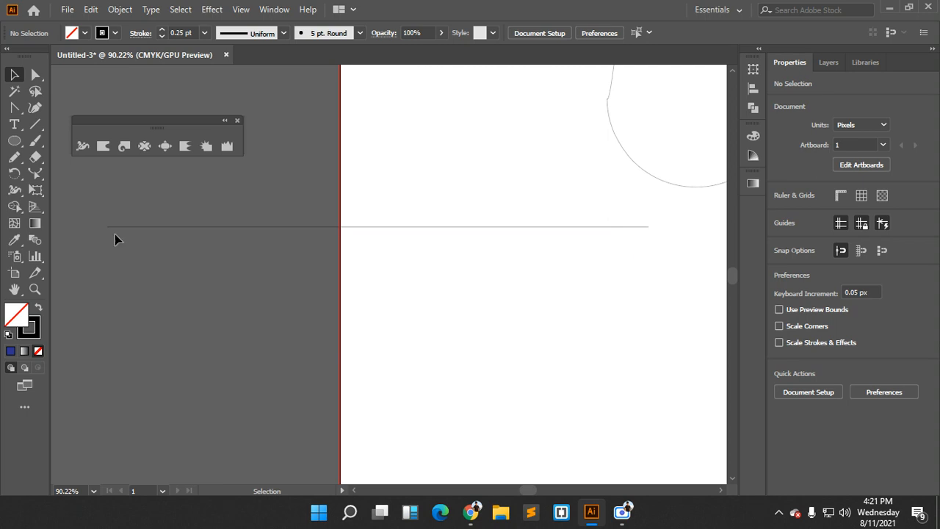
# Bulge the line's stroke nearly a third of the way along with the Width tool and taper its left end to a point
pyautogui.click(82, 145)
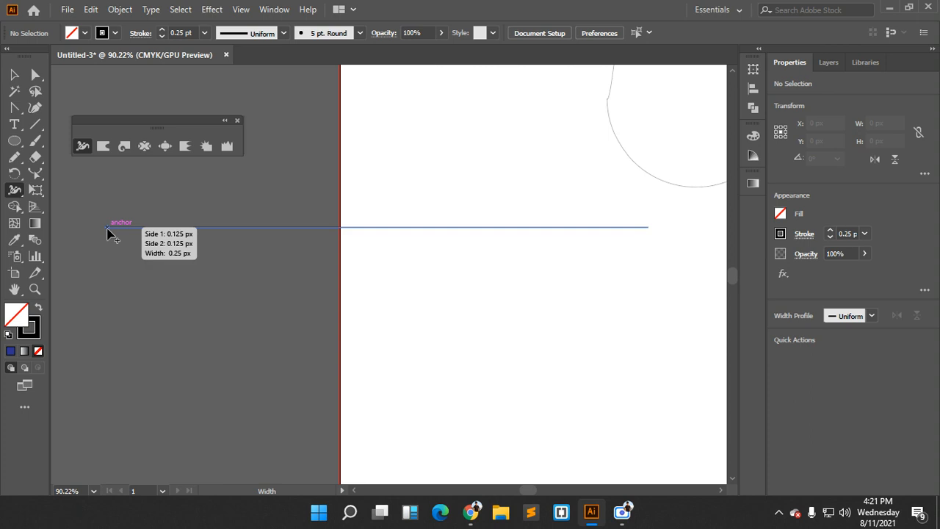
pyautogui.moveTo(107, 229); pyautogui.dragTo(106, 249)
pyautogui.moveTo(107, 270); pyautogui.dragTo(108, 266)
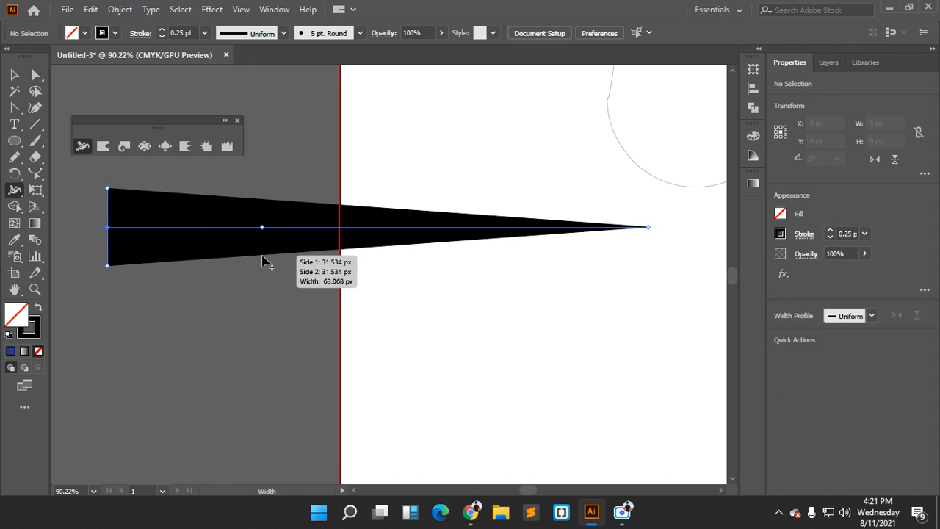
pyautogui.moveTo(263, 262); pyautogui.dragTo(271, 286)
pyautogui.moveTo(109, 265); pyautogui.dragTo(108, 227)
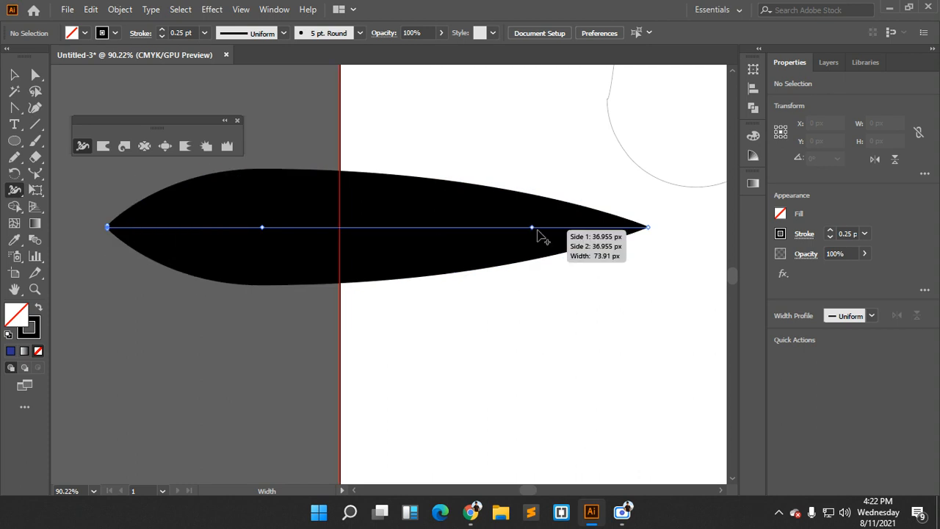
# Widen the stroke to about 334 pt roughly two thirds along the line and slim the width point nearer its left end
pyautogui.moveTo(649, 232); pyautogui.dragTo(479, 230)
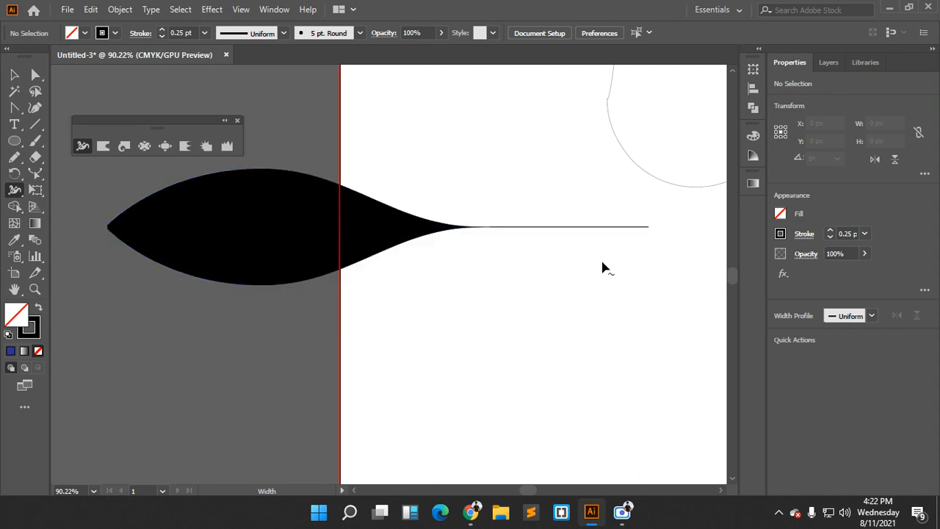
pyautogui.moveTo(332, 228); pyautogui.dragTo(336, 266)
pyautogui.moveTo(479, 228); pyautogui.dragTo(484, 380)
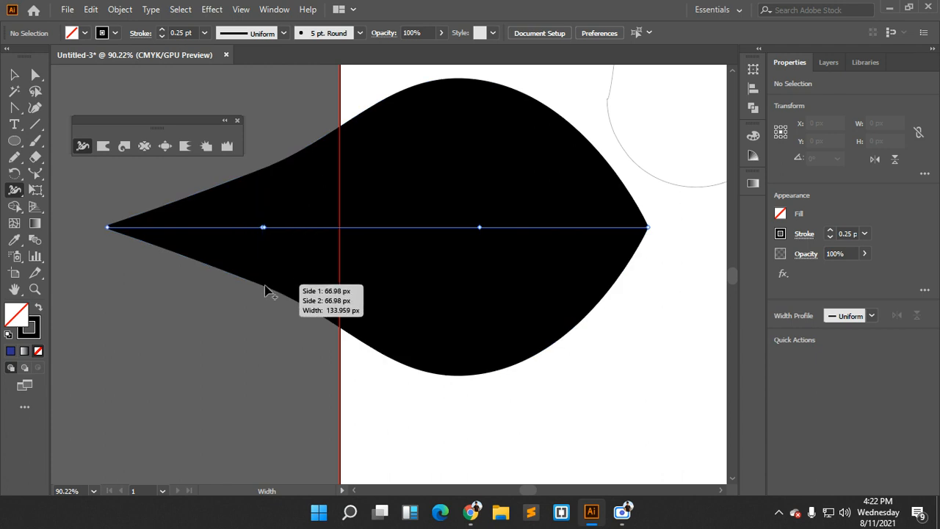
pyautogui.moveTo(262, 287); pyautogui.dragTo(262, 275)
pyautogui.scroll(1, 433, 276)
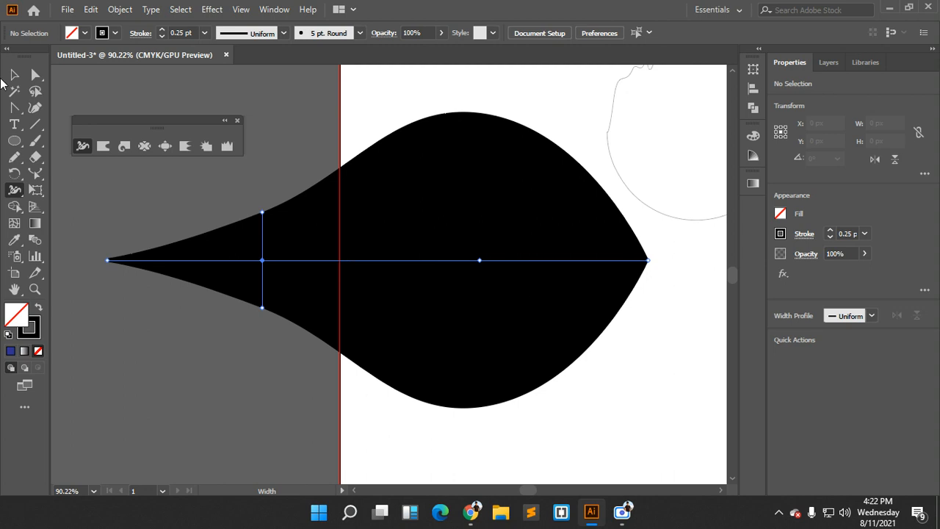
# Draw a thin, nearly horizontal line above the tapered part of the black stroke, outside the artboard
pyautogui.click(14, 75)
pyautogui.scroll(-2, 287, 183)
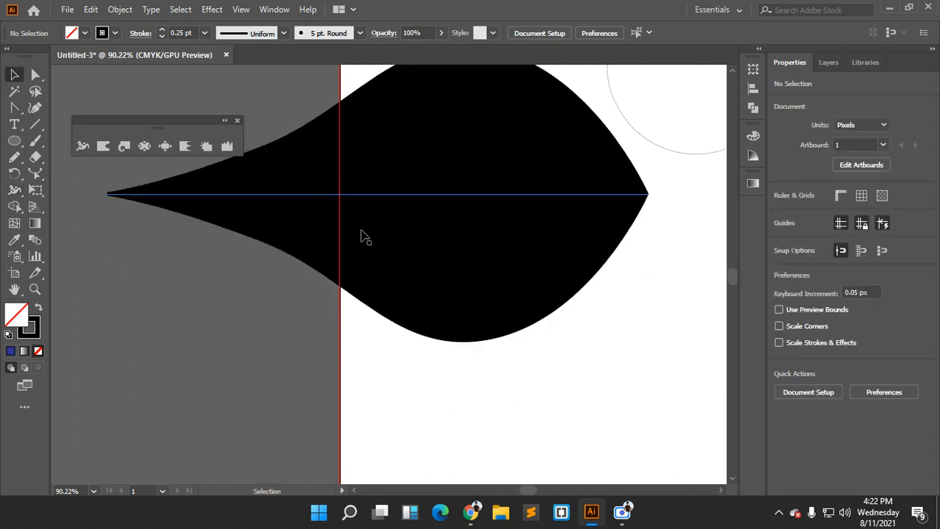
pyautogui.scroll(-1, 229, 206)
pyautogui.scroll(2, 361, 204)
pyautogui.scroll(3, 105, 254)
pyautogui.moveTo(74, 188); pyautogui.dragTo(333, 190)
pyautogui.scroll(-1, 308, 191)
# Select the widened black line and examine its stroke shape
pyautogui.click(15, 76)
pyautogui.click(187, 242)
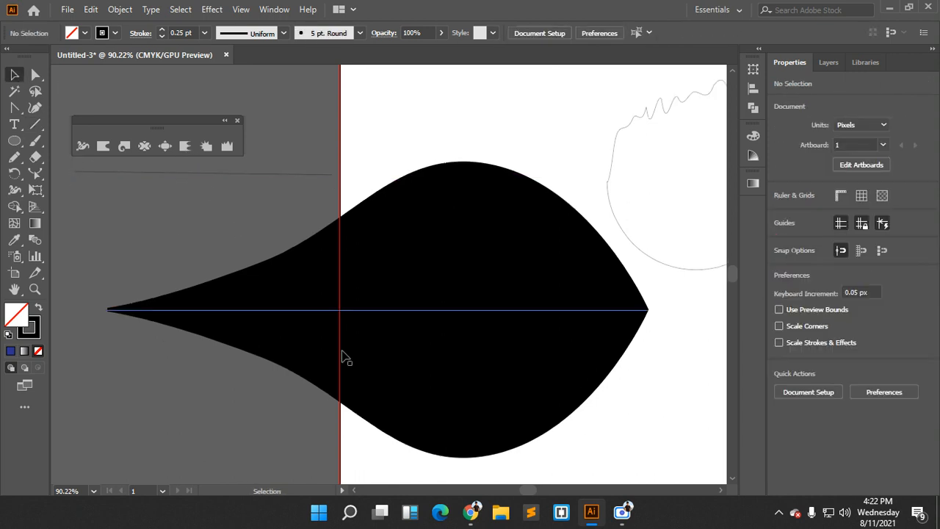
pyautogui.click(432, 288)
pyautogui.scroll(-2, 432, 288)
pyautogui.scroll(2, 432, 288)
pyautogui.scroll(-2, 431, 288)
pyautogui.scroll(-2, 432, 288)
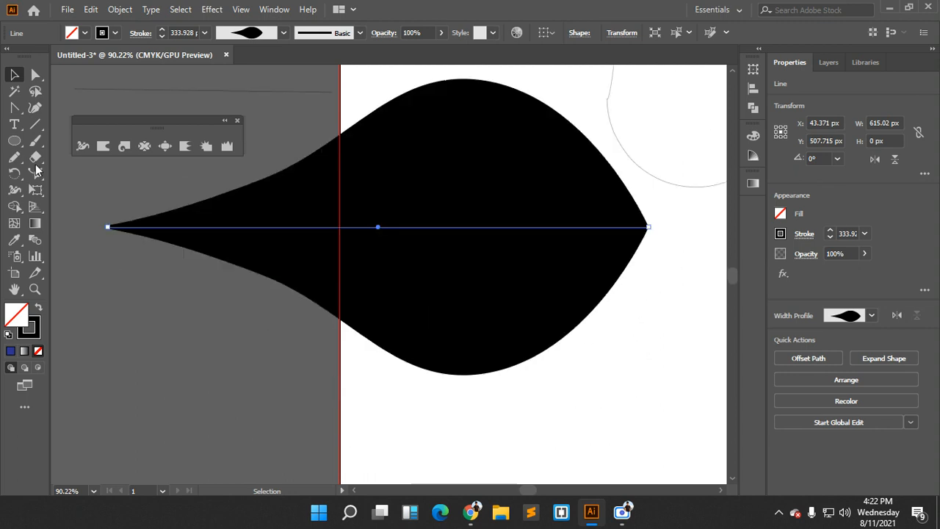
# Draw a circle about 125 px wide below the black stroke's left tip and widen its outline to about 208 pt at the top anchor
pyautogui.moveTo(22, 141); pyautogui.dragTo(81, 174)
pyautogui.moveTo(134, 326); pyautogui.dragTo(189, 379)
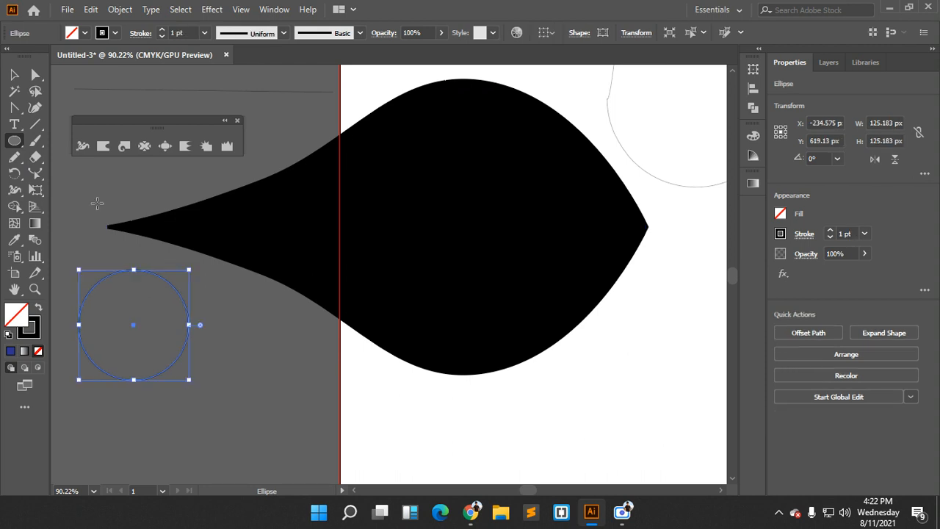
pyautogui.click(85, 146)
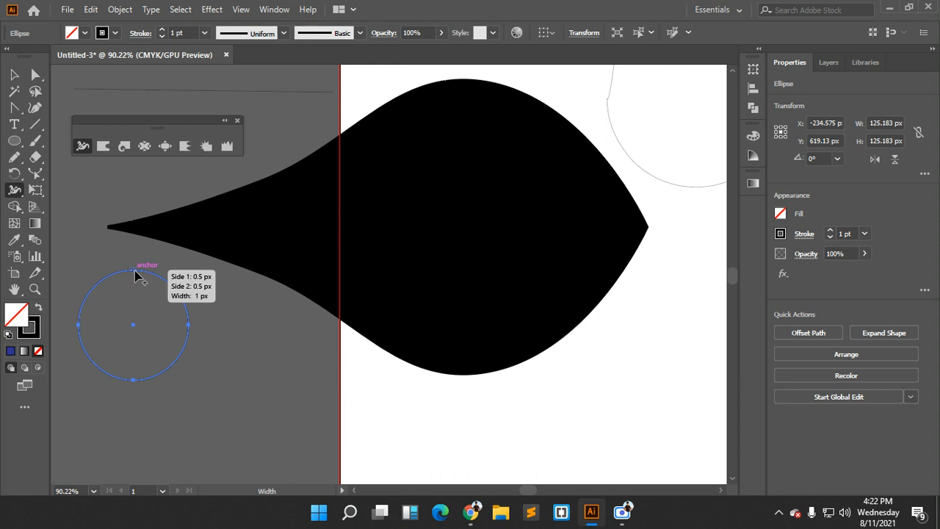
pyautogui.moveTo(135, 272)
pyautogui.mouseDown()
pyautogui.moveTo(150, 241)
pyautogui.moveTo(187, 214)
pyautogui.moveTo(199, 179)
pyautogui.mouseUp()
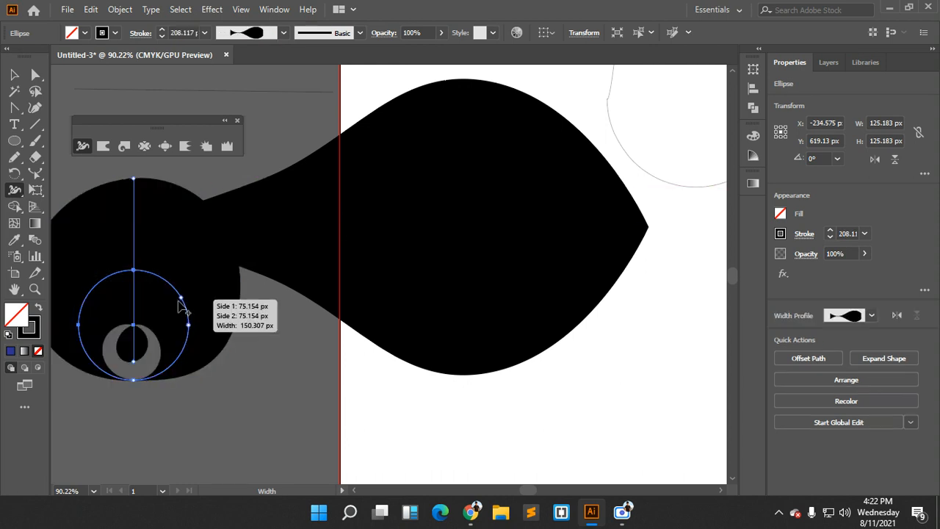
# Move the widened circle down and to the right, clear of the large black stroke
pyautogui.click(14, 74)
pyautogui.moveTo(151, 246); pyautogui.dragTo(255, 321)
pyautogui.scroll(-3, 409, 269)
pyautogui.moveTo(326, 246); pyautogui.dragTo(332, 349)
pyautogui.click(411, 316)
# Change the widened circle's stroke color to yellow
pyautogui.click(260, 319)
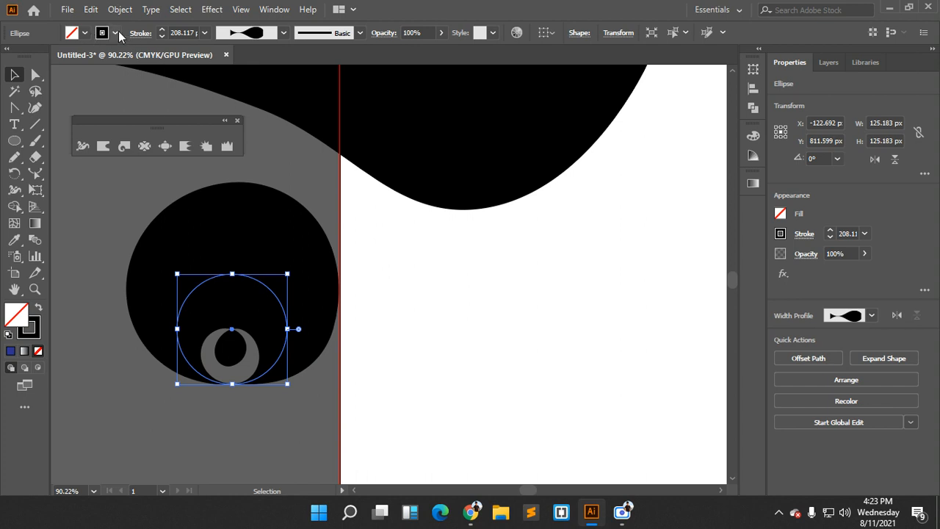
pyautogui.click(117, 33)
pyautogui.click(57, 58)
pyautogui.click(371, 224)
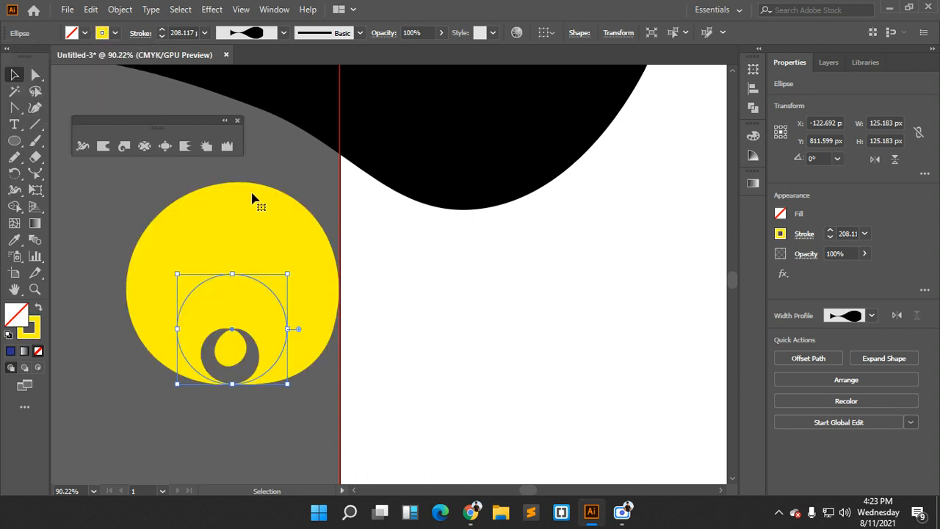
pyautogui.click(144, 184)
# Draw a red-filled rectangle about 173 by 131 px on the artboard below the black stroke, and activate the Width tool
pyautogui.moveTo(17, 144); pyautogui.dragTo(73, 139)
pyautogui.scroll(-2, 315, 360)
pyautogui.moveTo(409, 248); pyautogui.dragTo(561, 363)
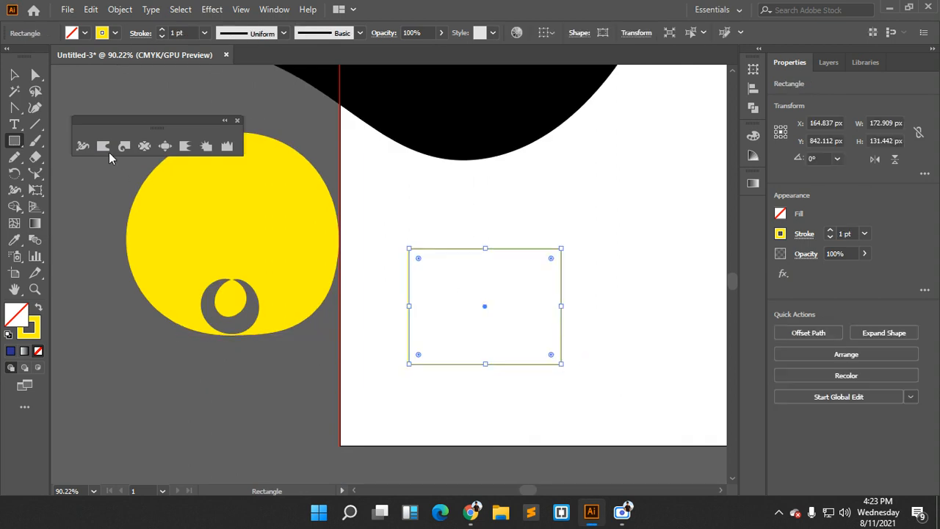
pyautogui.click(85, 33)
pyautogui.click(47, 57)
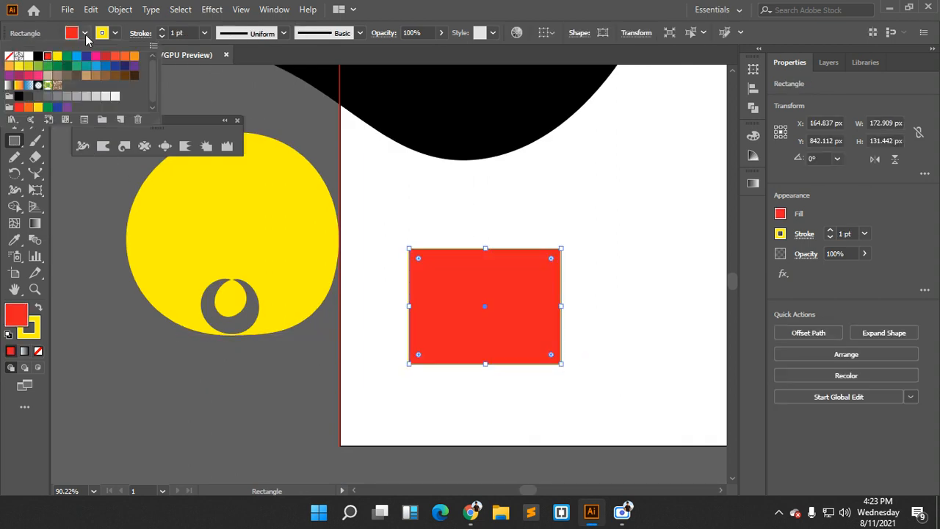
pyautogui.click(83, 146)
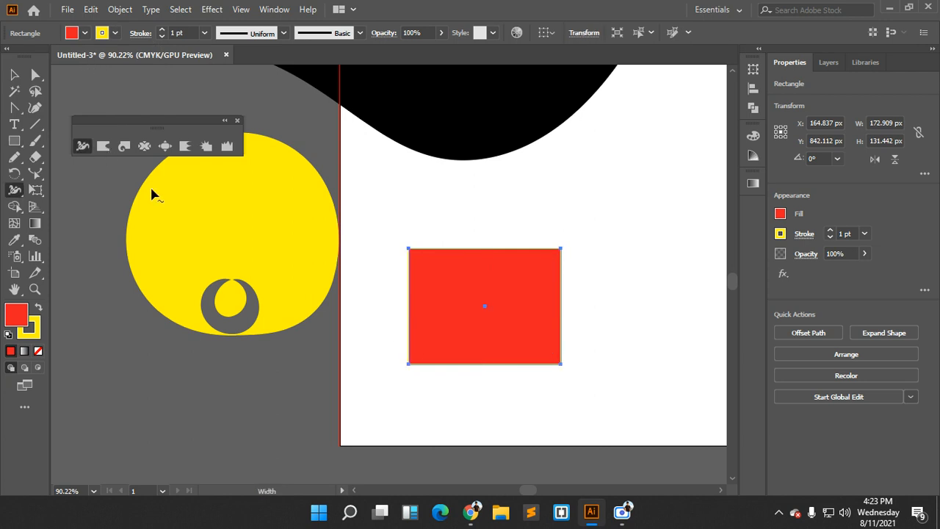
# Widen the red rectangle's yellow stroke at the lower-left corner to about 154 pt with the Width tool, and deselect it
pyautogui.moveTo(413, 363); pyautogui.dragTo(478, 336)
pyautogui.scroll(-1, 478, 335)
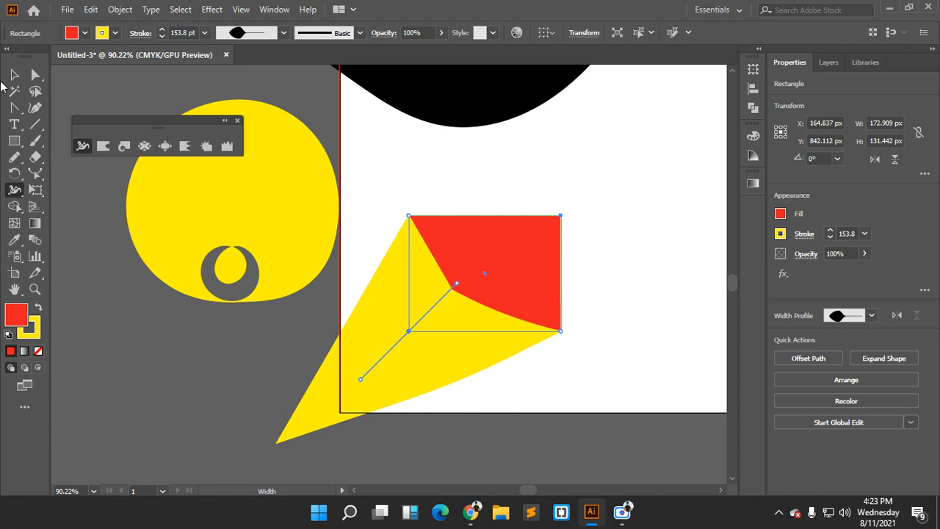
pyautogui.press('v')
pyautogui.click(486, 162)
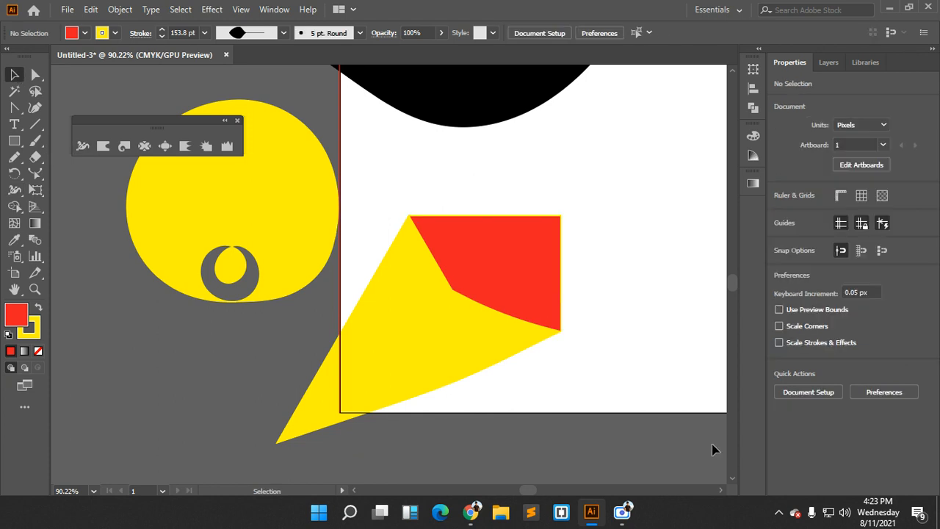
# Switch to the Google Meet call to check on the participants, and return to Illustrator
pyautogui.scroll(2, 631, 323)
pyautogui.scroll(-1, 632, 309)
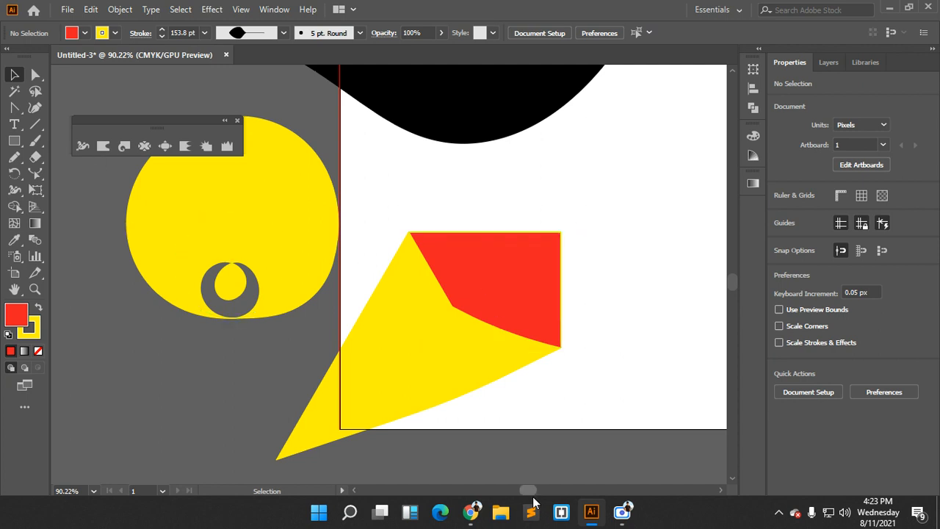
pyautogui.moveTo(474, 514)
pyautogui.click(364, 462)
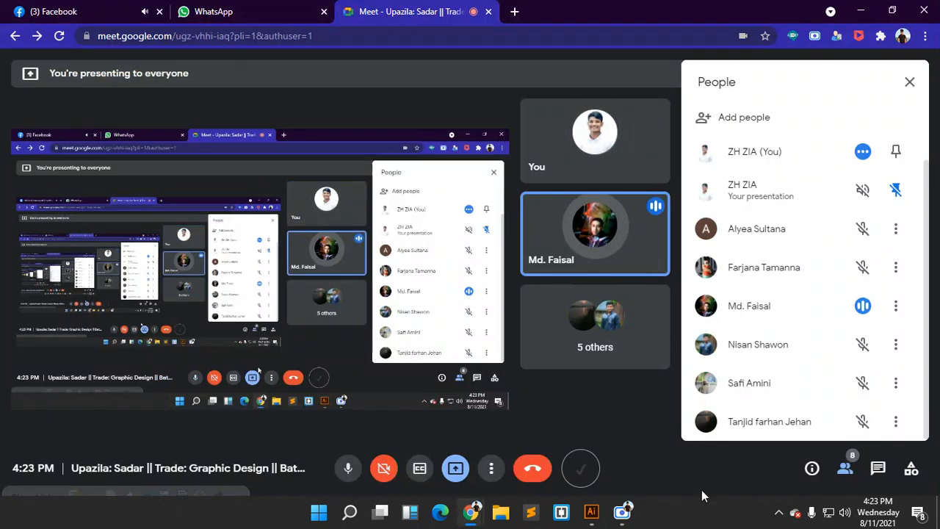
pyautogui.moveTo(591, 512)
pyautogui.click(602, 479)
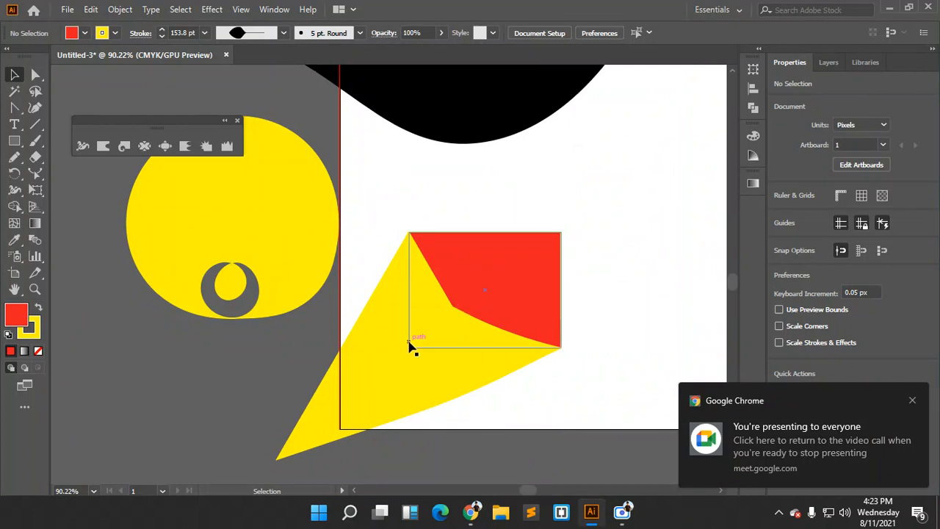
# Change the red rectangle's widened stroke from yellow to blue and deselect it
pyautogui.hotkey('ctrl', 'space')
pyautogui.moveTo(557, 238); pyautogui.dragTo(684, 325)
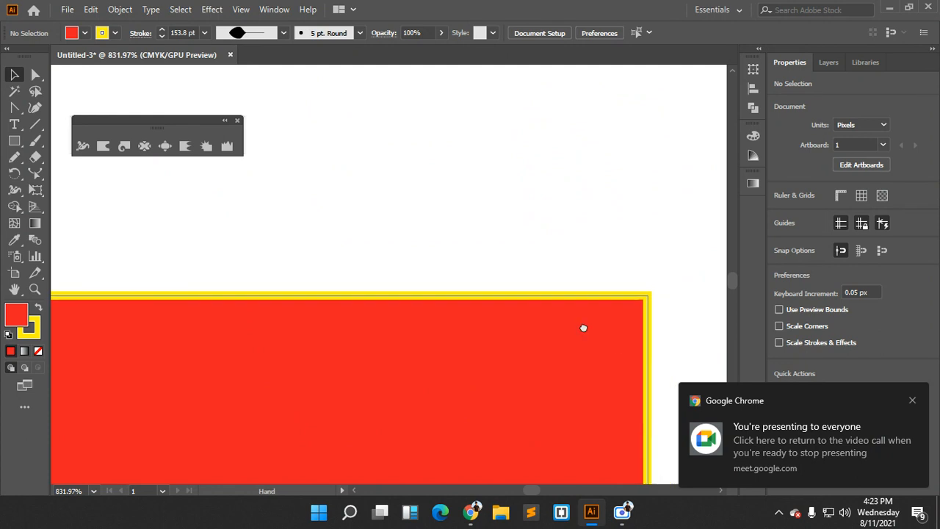
pyautogui.moveTo(583, 327); pyautogui.dragTo(545, 273)
pyautogui.hotkey('ctrl', 'space')
pyautogui.moveTo(596, 291); pyautogui.dragTo(514, 234)
pyautogui.moveTo(530, 331); pyautogui.dragTo(424, 203)
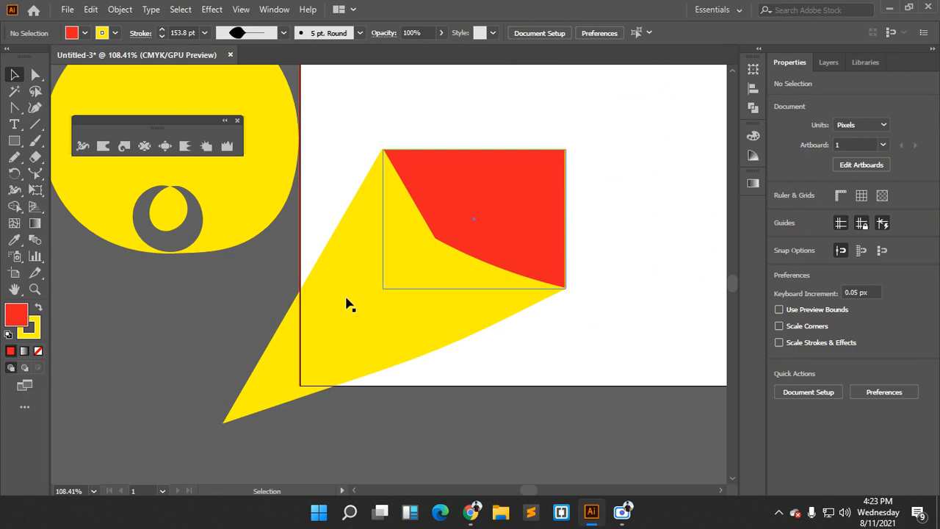
pyautogui.click(71, 33)
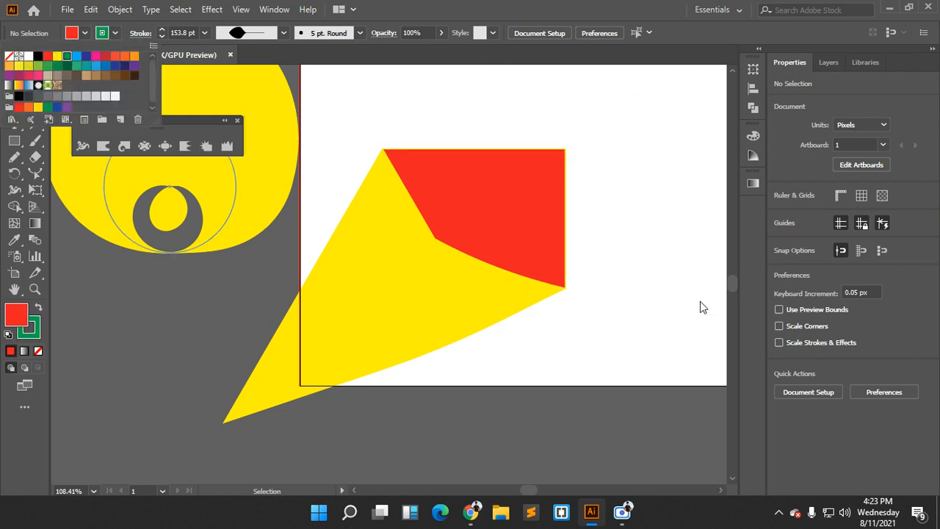
pyautogui.click(430, 197)
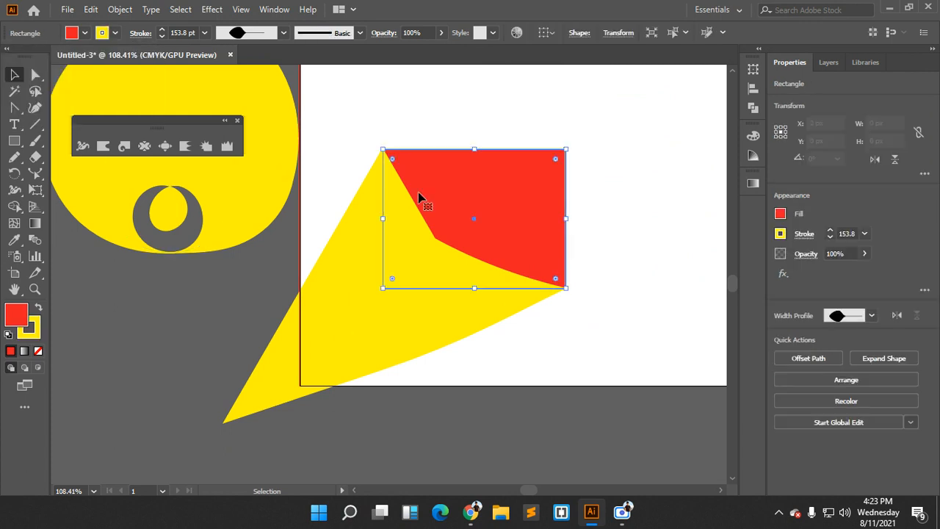
pyautogui.click(115, 33)
pyautogui.click(76, 58)
pyautogui.click(699, 219)
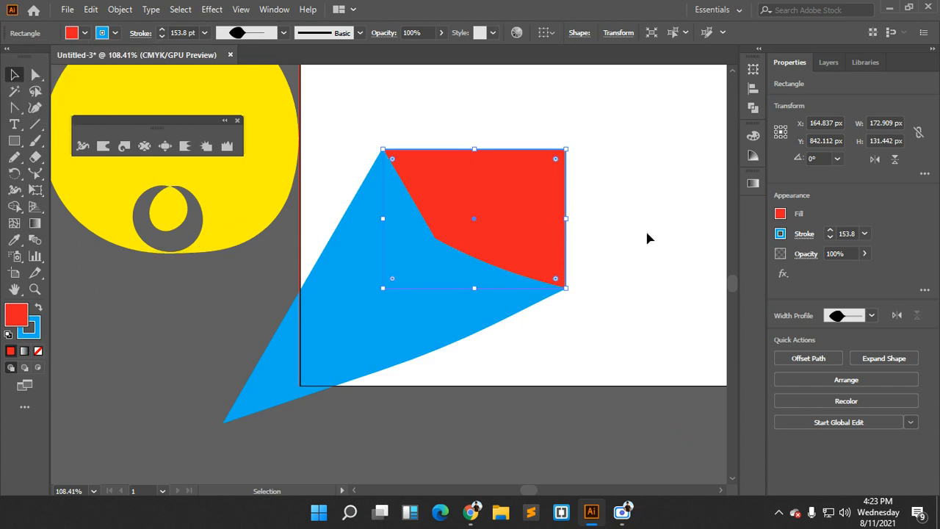
pyautogui.click(649, 238)
pyautogui.click(572, 184)
# Switch to the Google Meet call, hide its participant list, and return to Illustrator
pyautogui.moveTo(704, 365); pyautogui.dragTo(543, 284)
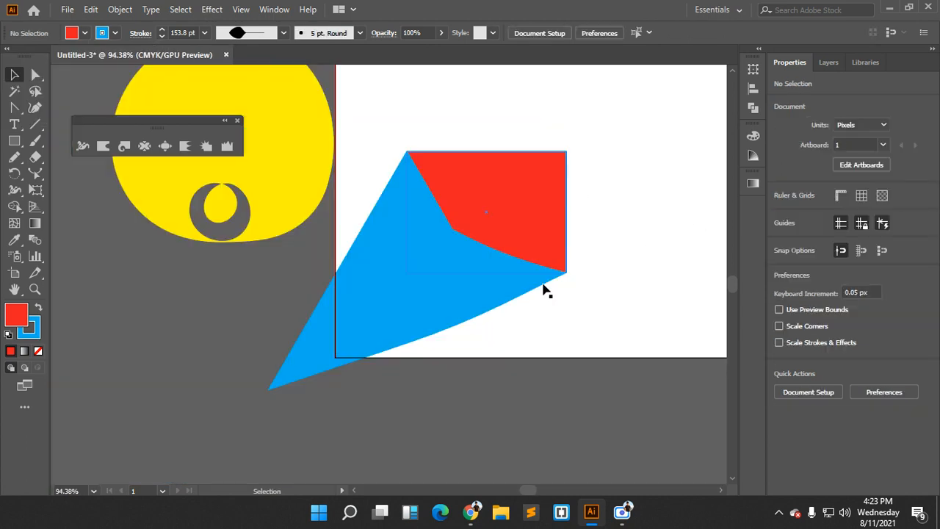
pyautogui.scroll(-2, 547, 301)
pyautogui.moveTo(486, 512)
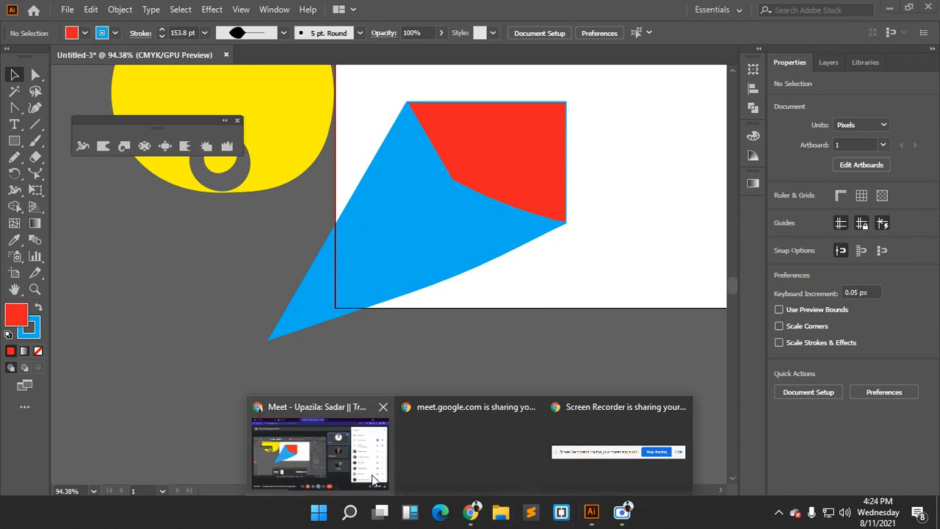
pyautogui.click(424, 429)
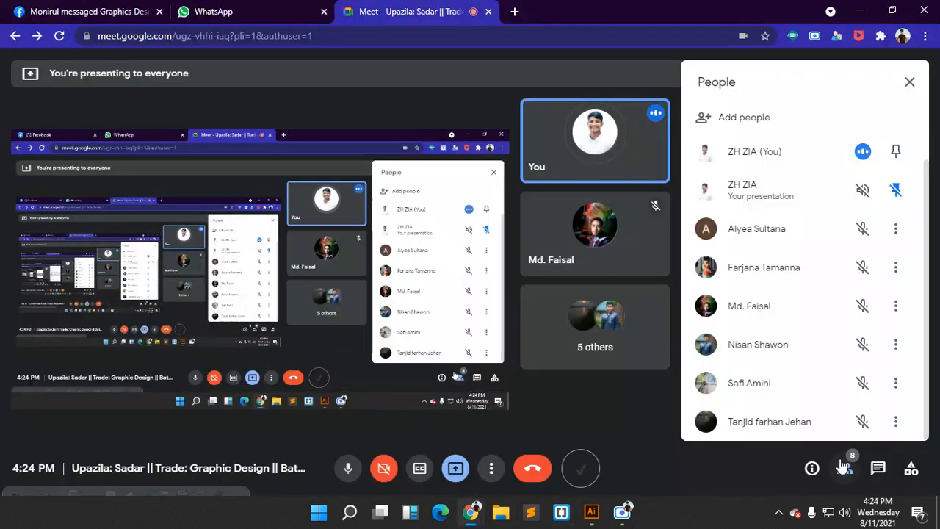
pyautogui.click(844, 468)
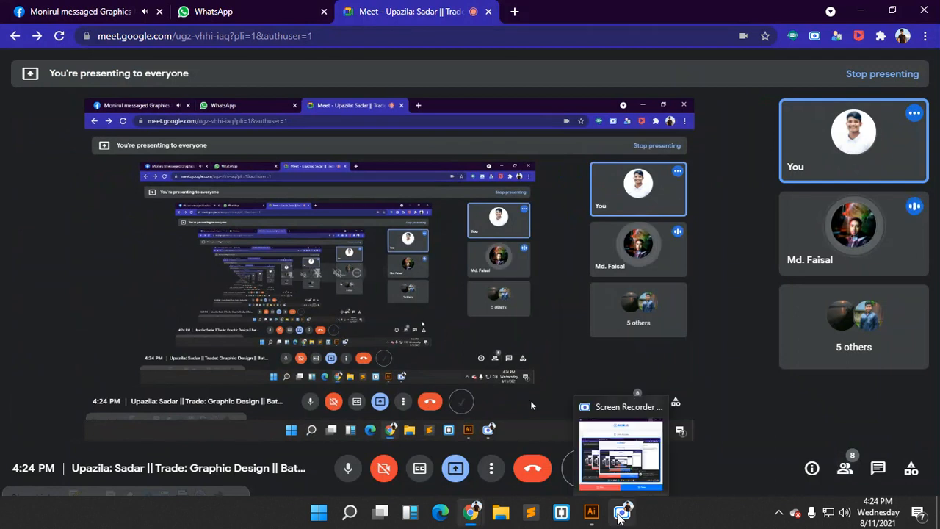
pyautogui.click(592, 512)
# Distort the yellow circle with the Warp tool, pulling its shape toward the artboard
pyautogui.scroll(2, 438, 242)
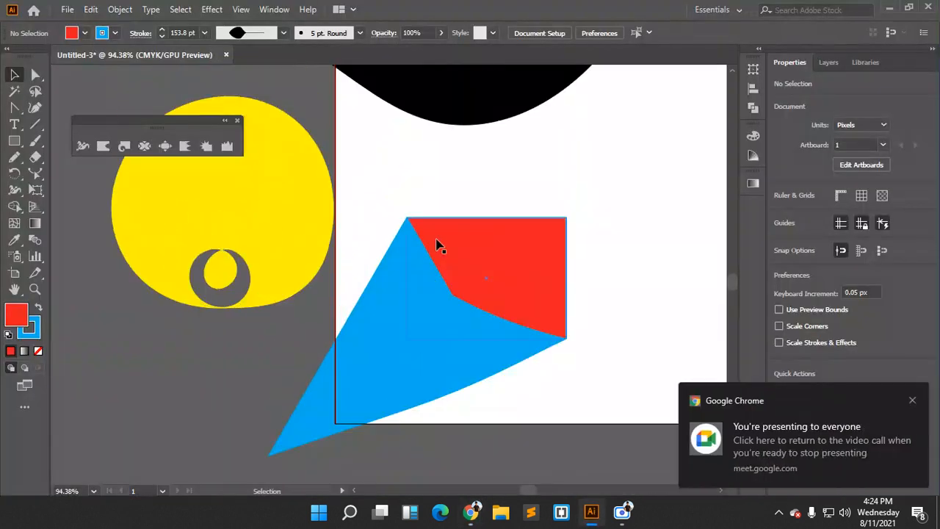
pyautogui.click(105, 149)
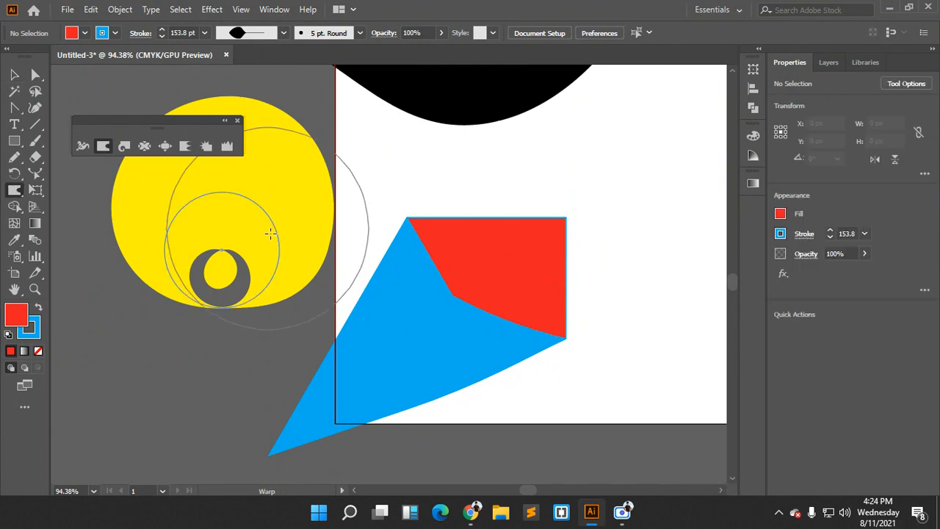
pyautogui.scroll(3, 287, 251)
pyautogui.scroll(1, 291, 251)
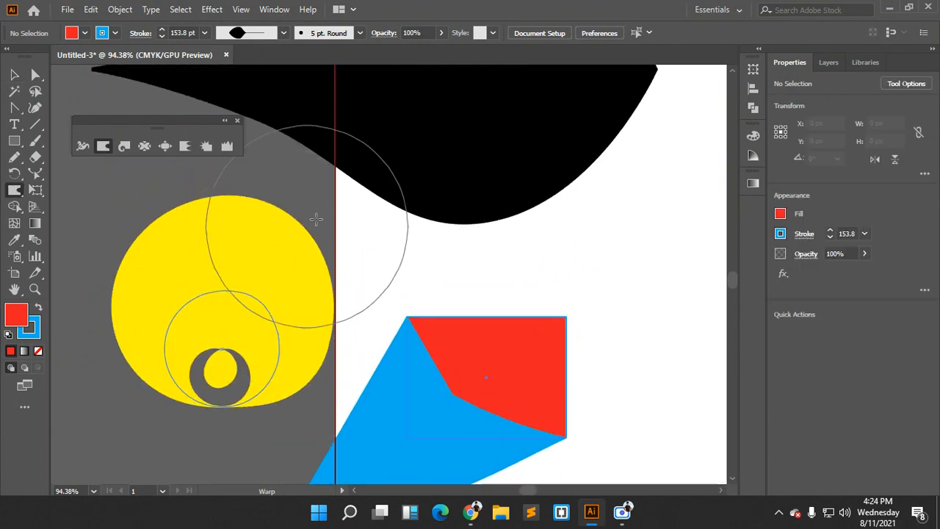
pyautogui.scroll(1, 300, 273)
pyautogui.moveTo(299, 272)
pyautogui.mouseDown()
pyautogui.moveTo(449, 272)
pyautogui.moveTo(248, 336)
pyautogui.moveTo(404, 292)
pyautogui.moveTo(385, 308)
pyautogui.moveTo(511, 365)
pyautogui.moveTo(544, 313)
pyautogui.moveTo(646, 272)
pyautogui.moveTo(627, 346)
pyautogui.mouseUp()
# Warp the red rectangle and its blue stroke, bending the corners and edges into irregular curves
pyautogui.scroll(-5, 556, 367)
pyautogui.moveTo(556, 367)
pyautogui.mouseDown()
pyautogui.moveTo(601, 449)
pyautogui.moveTo(596, 415)
pyautogui.mouseUp()
pyautogui.moveTo(468, 395)
pyautogui.mouseDown()
pyautogui.moveTo(471, 443)
pyautogui.moveTo(467, 410)
pyautogui.moveTo(384, 379)
pyautogui.moveTo(359, 409)
pyautogui.mouseUp()
# Warp the large black stroke, bending its path and pushing dents into its outline on the artboard
pyautogui.scroll(9, 516, 269)
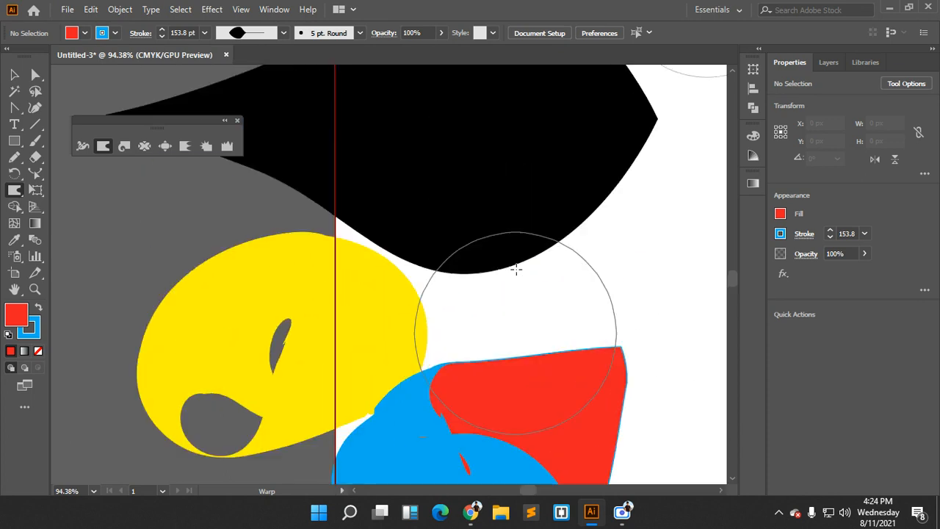
pyautogui.scroll(12, 516, 270)
pyautogui.moveTo(448, 153)
pyautogui.mouseDown()
pyautogui.moveTo(493, 294)
pyautogui.moveTo(478, 168)
pyautogui.moveTo(567, 316)
pyautogui.moveTo(676, 434)
pyautogui.moveTo(521, 367)
pyautogui.moveTo(521, 340)
pyautogui.moveTo(478, 294)
pyautogui.moveTo(560, 345)
pyautogui.mouseUp()
pyautogui.scroll(-3, 559, 331)
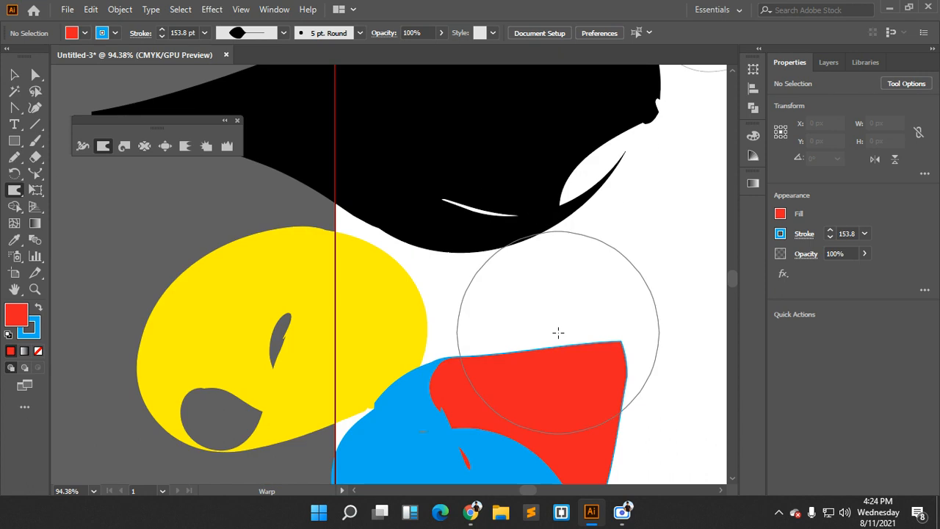
pyautogui.scroll(1, 528, 304)
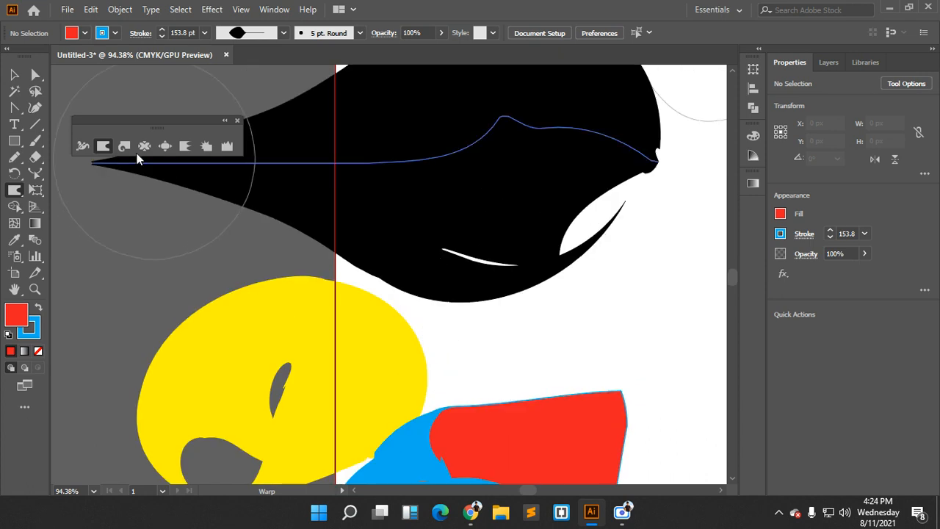
# Set the Warp tool's brush width and height to 20 px
pyautogui.doubleClick(103, 146)
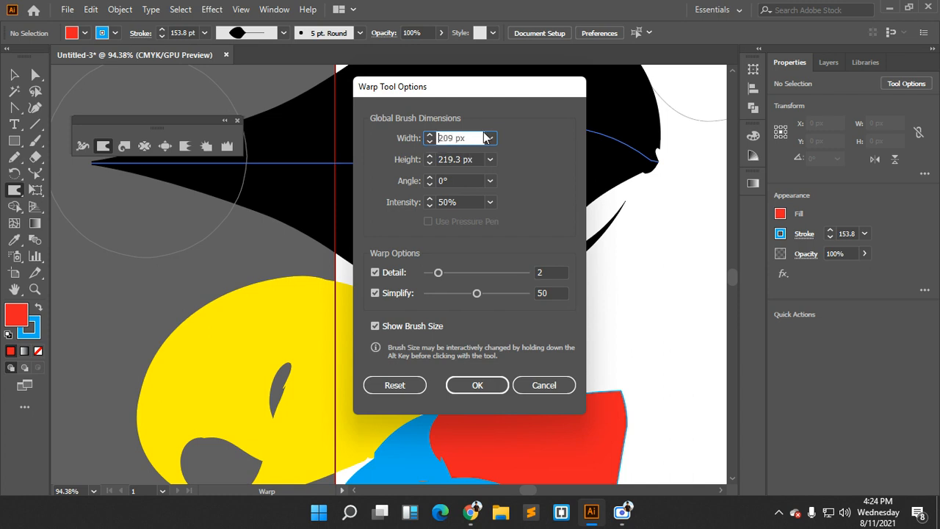
pyautogui.write('20')
pyautogui.press('Tab')
pyautogui.write('20')
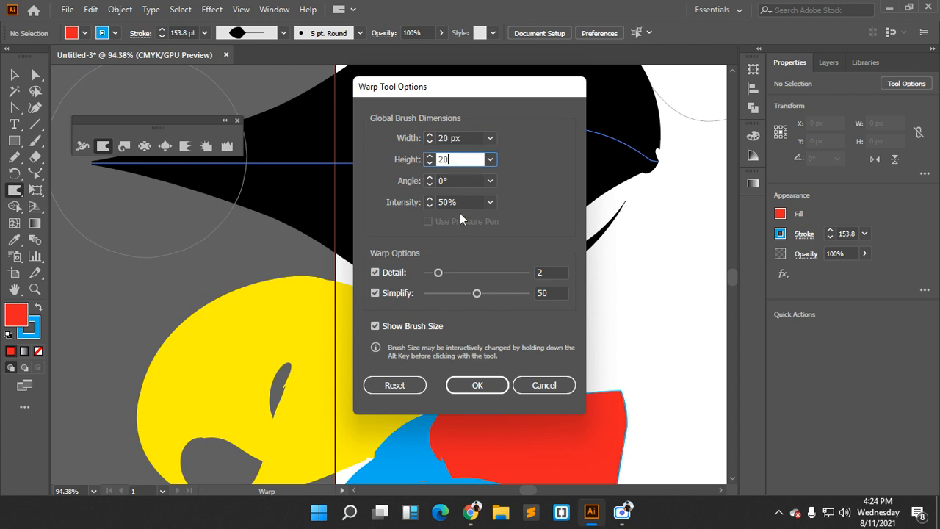
pyautogui.click(463, 385)
# Enlarge the Warp brush interactively on the canvas to about 153 px in width and height
pyautogui.scroll(4, 481, 216)
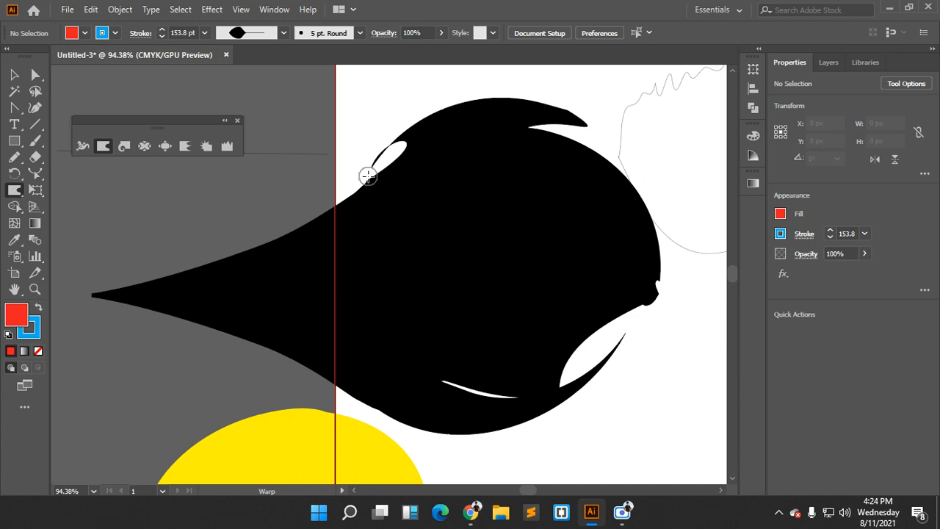
pyautogui.keyDown('alt'); pyautogui.scroll(3, 353, 161); pyautogui.keyUp('alt')
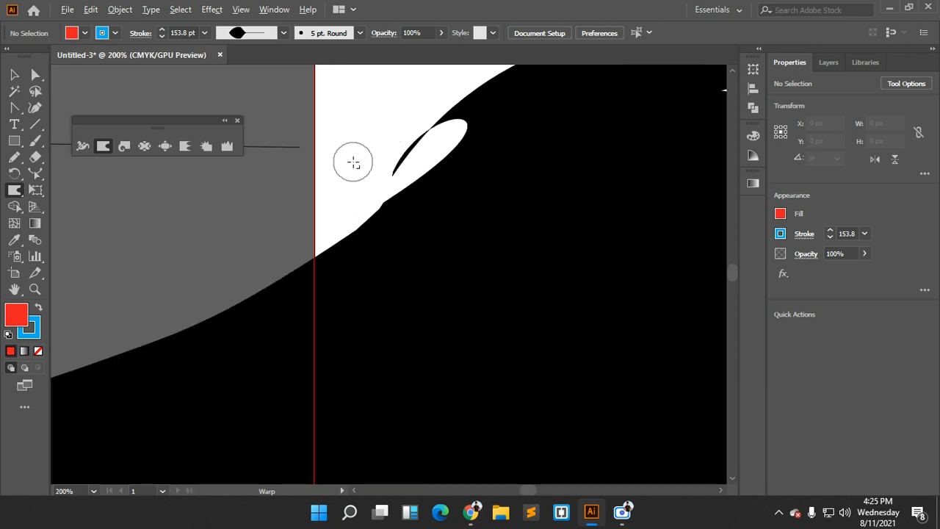
pyautogui.moveTo(348, 178)
pyautogui.mouseDown()
pyautogui.moveTo(323, 74)
pyautogui.moveTo(361, 212)
pyautogui.moveTo(432, 387)
pyautogui.mouseUp()
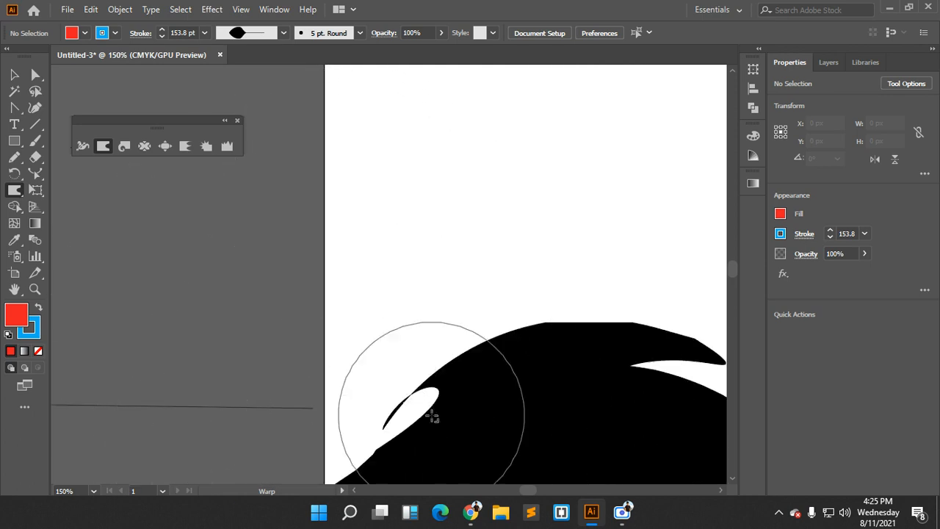
pyautogui.scroll(-1, 435, 331)
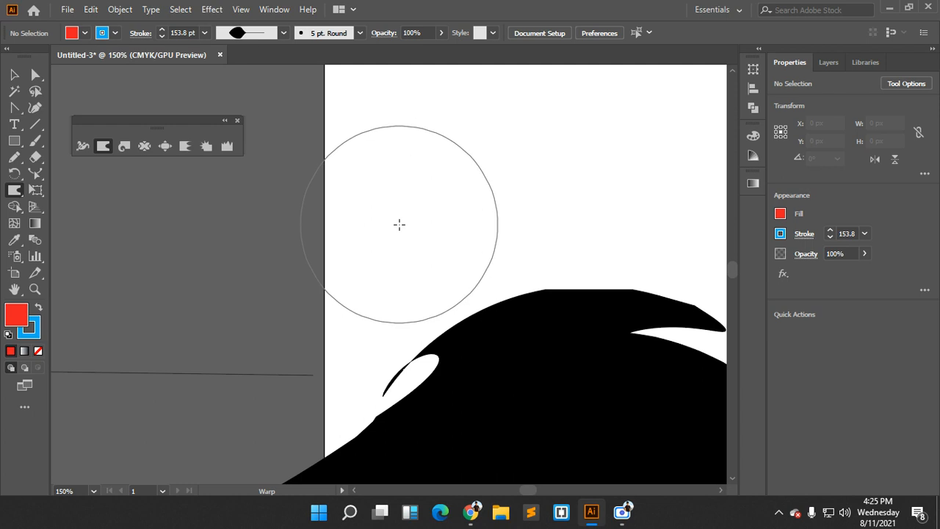
pyautogui.moveTo(468, 516)
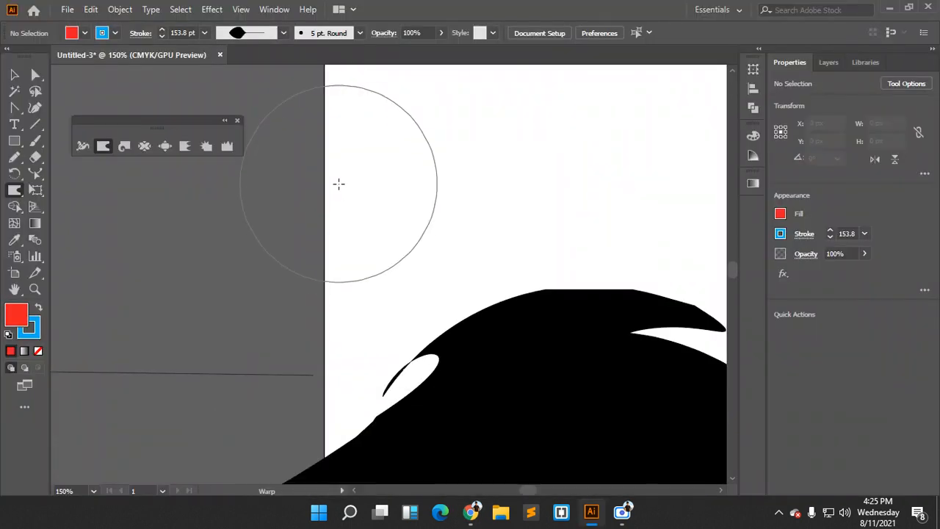
pyautogui.moveTo(343, 201)
pyautogui.mouseDown()
pyautogui.moveTo(407, 272)
pyautogui.moveTo(331, 169)
pyautogui.moveTo(413, 266)
pyautogui.moveTo(324, 168)
pyautogui.moveTo(363, 217)
pyautogui.moveTo(340, 189)
pyautogui.mouseUp()
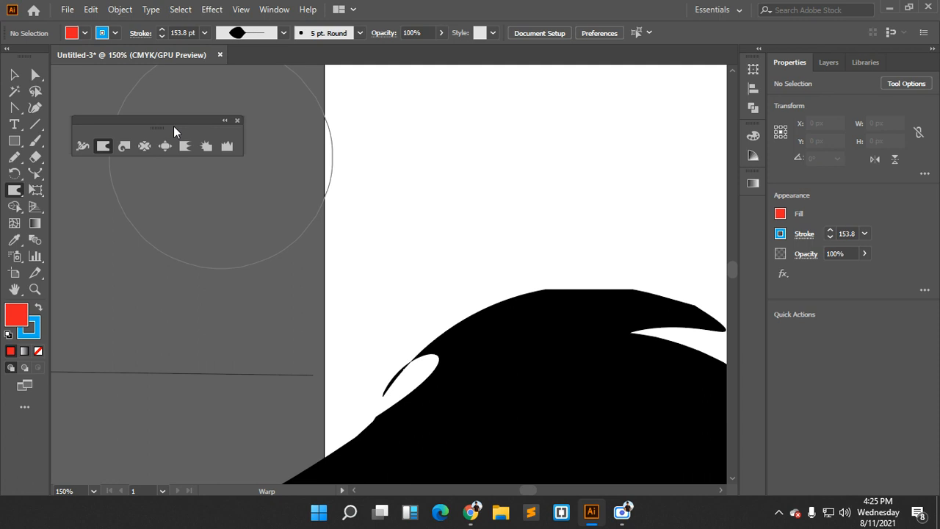
# Set the Warp tool's brush height and width to 10 px each
pyautogui.doubleClick(102, 145)
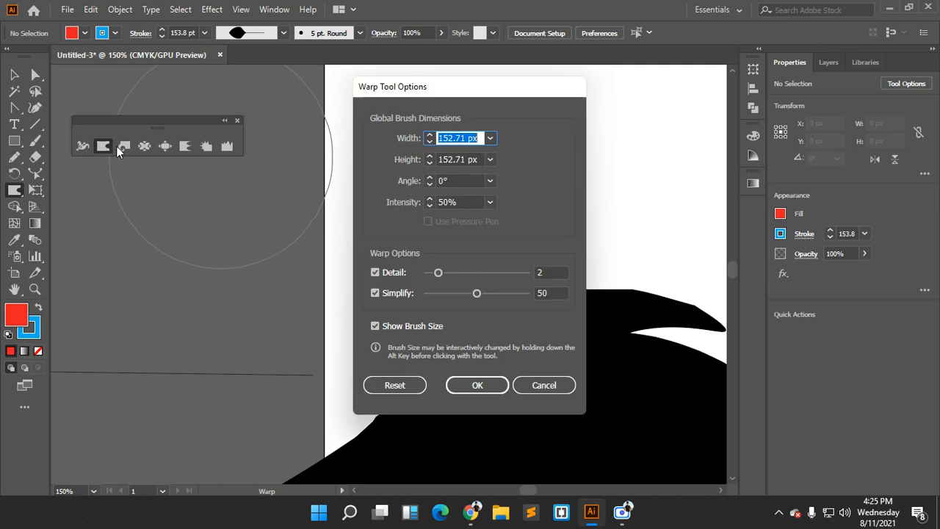
pyautogui.click(461, 159)
pyautogui.click(453, 140)
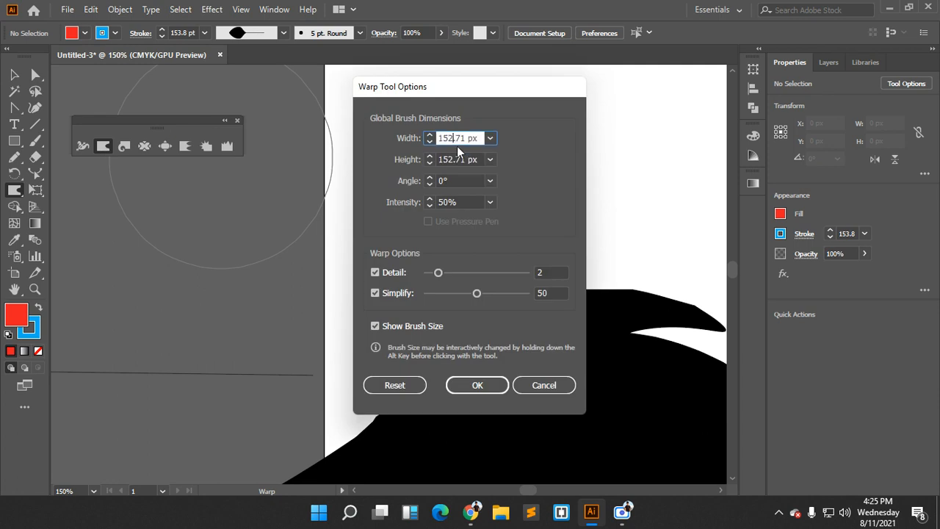
pyautogui.press('Tab')
pyautogui.write('10')
pyautogui.hotkey('shift', 'Tab')
pyautogui.write('10')
pyautogui.click(467, 384)
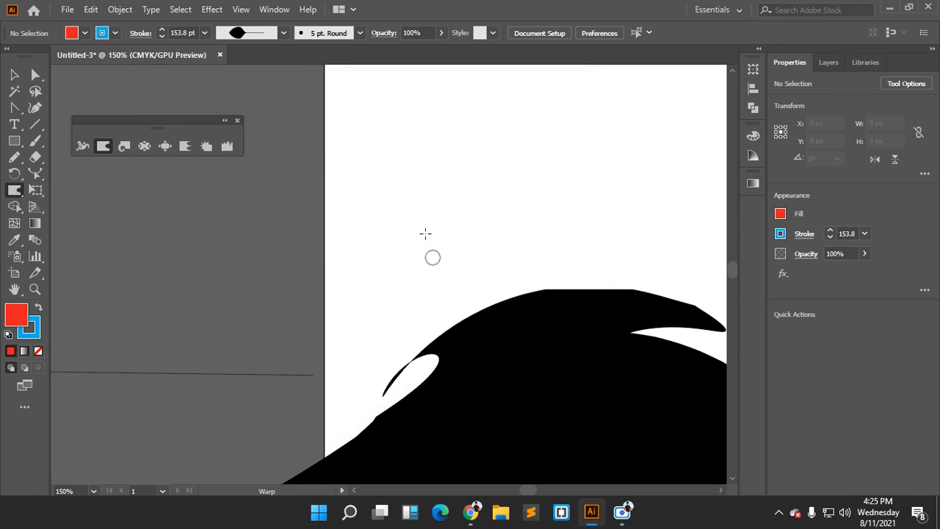
# Enlarge the Warp brush slightly on the canvas and warp the large black stroke's path with it
pyautogui.moveTo(376, 192)
pyautogui.mouseDown()
pyautogui.moveTo(430, 289)
pyautogui.moveTo(390, 223)
pyautogui.moveTo(421, 256)
pyautogui.moveTo(401, 211)
pyautogui.mouseUp()
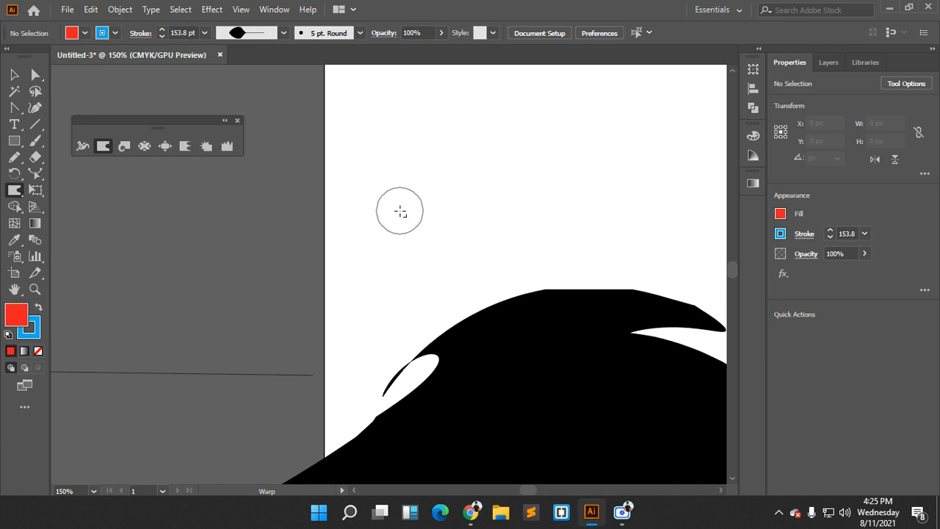
pyautogui.scroll(-5, 429, 272)
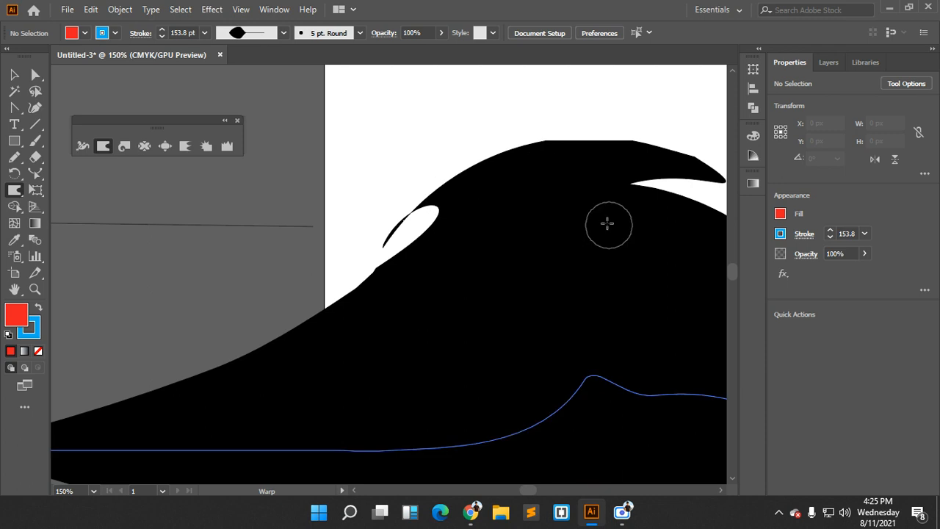
pyautogui.scroll(-5, 593, 258)
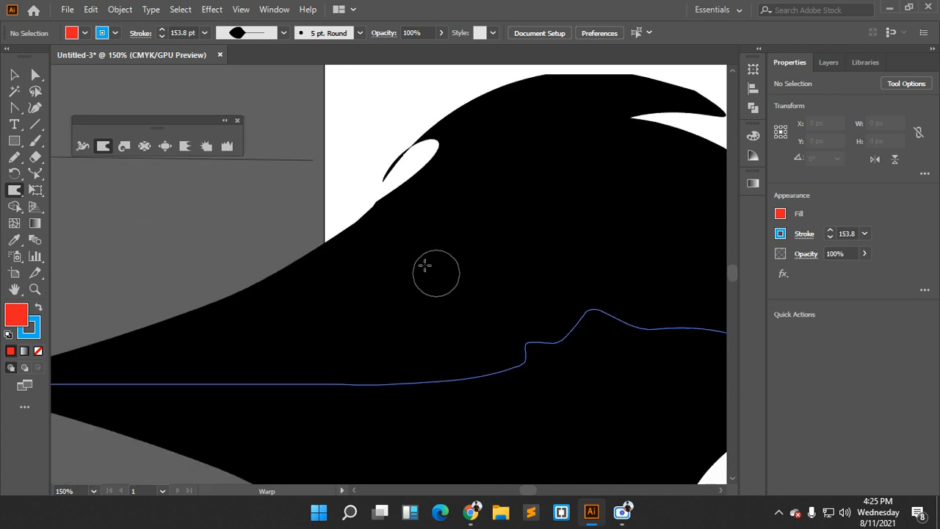
pyautogui.scroll(-5, 603, 419)
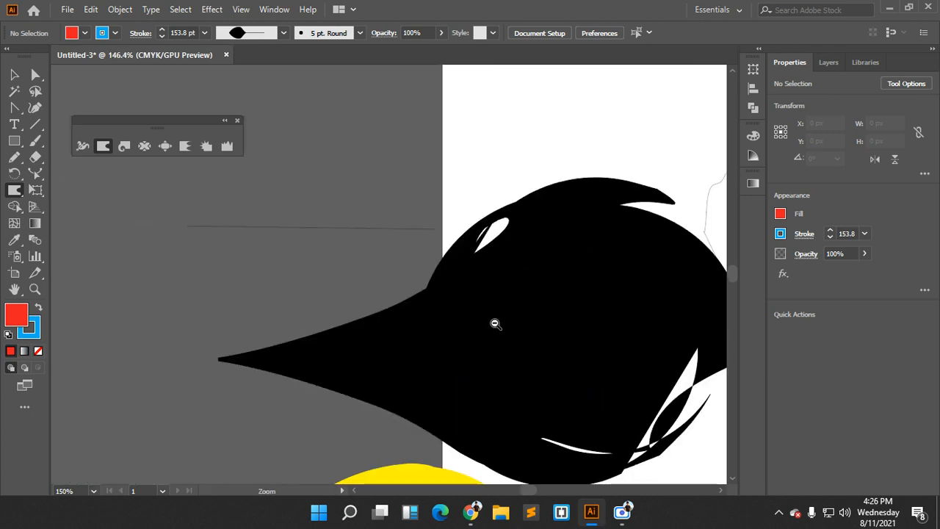
# Warp the unfilled circle outline's right edge outward in several small spikes
pyautogui.moveTo(511, 158); pyautogui.dragTo(388, 241)
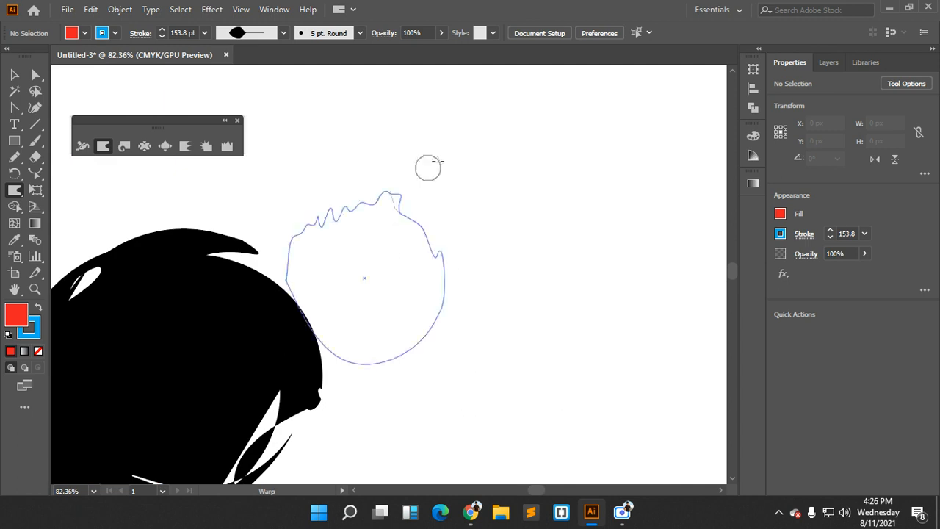
pyautogui.moveTo(446, 239); pyautogui.dragTo(536, 207)
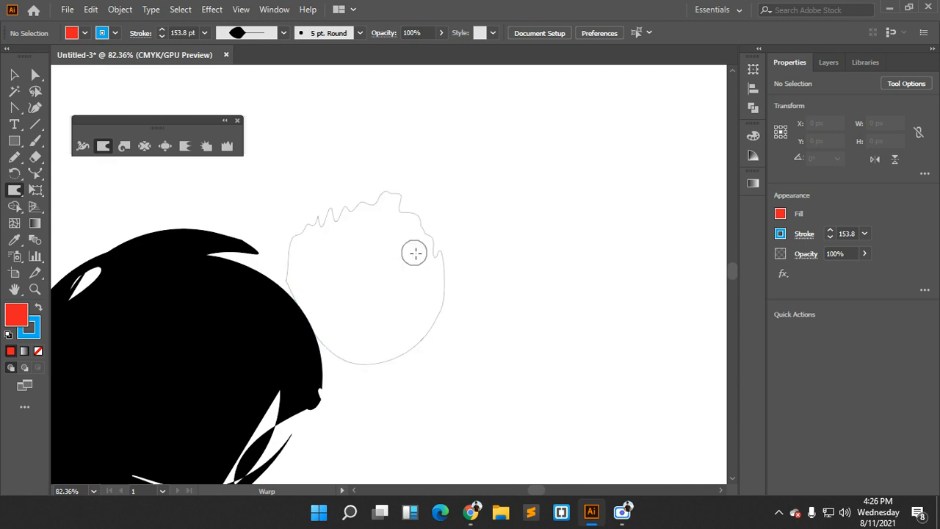
pyautogui.moveTo(437, 285); pyautogui.dragTo(528, 293)
pyautogui.moveTo(434, 336); pyautogui.dragTo(476, 327)
# Fill the warped circle outline with green and move it away from the large black stroke
pyautogui.click(84, 33)
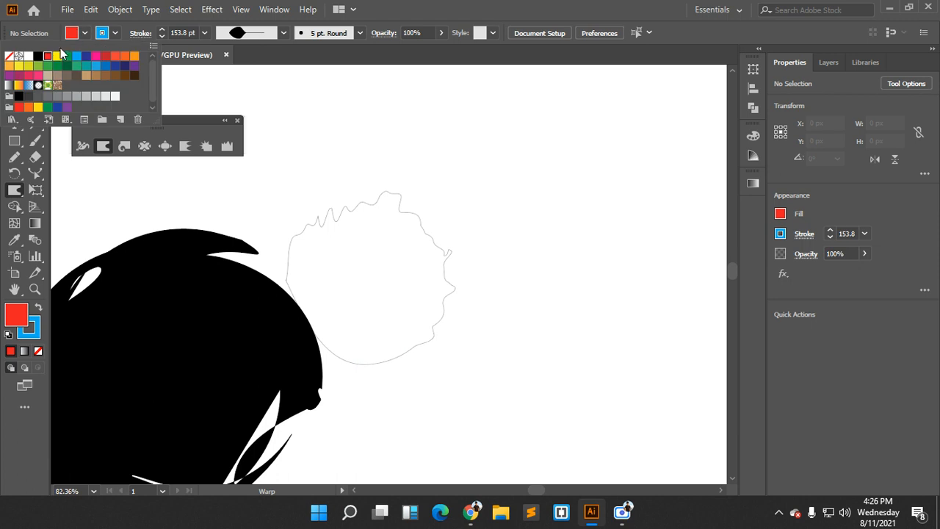
pyautogui.click(16, 56)
pyautogui.click(431, 159)
pyautogui.click(14, 74)
pyautogui.click(359, 208)
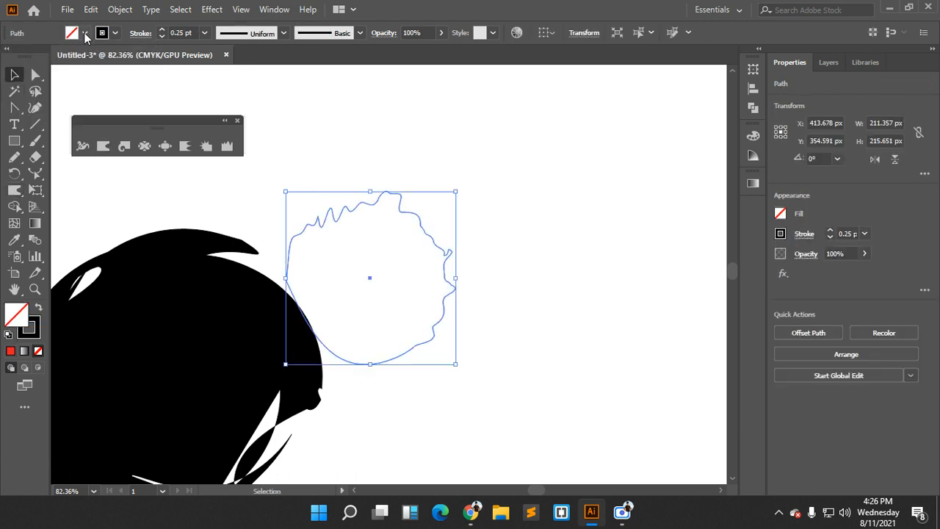
pyautogui.click(84, 34)
pyautogui.click(64, 59)
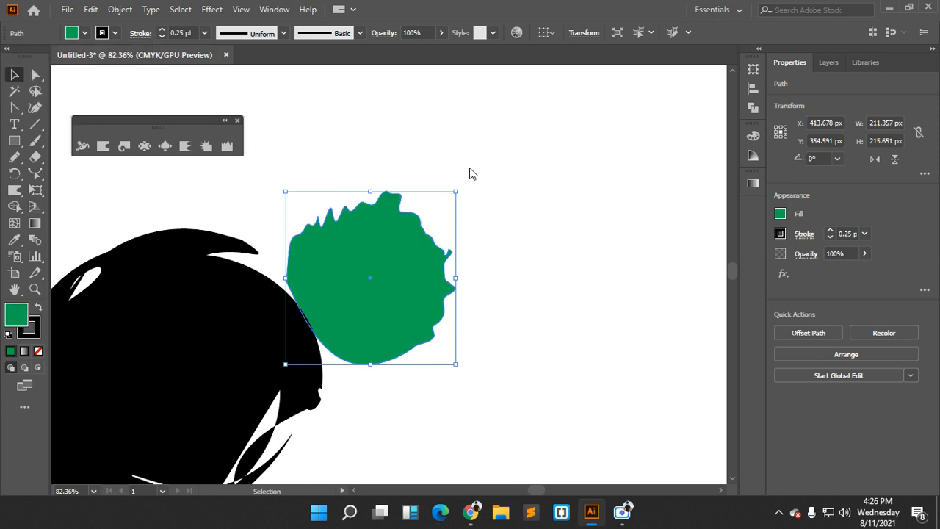
pyautogui.moveTo(363, 251); pyautogui.dragTo(473, 230)
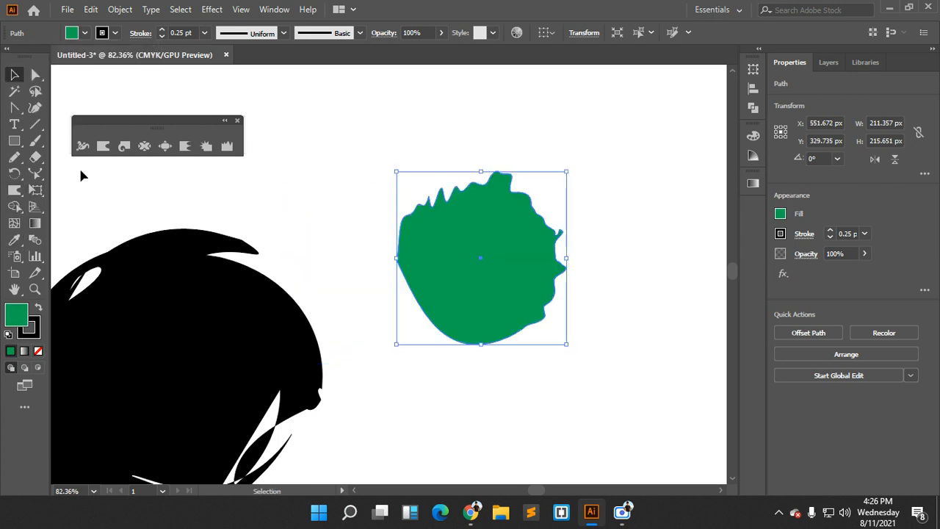
# Warp the green shape's top bump sideways and push bulges outward along its right edge
pyautogui.click(110, 148)
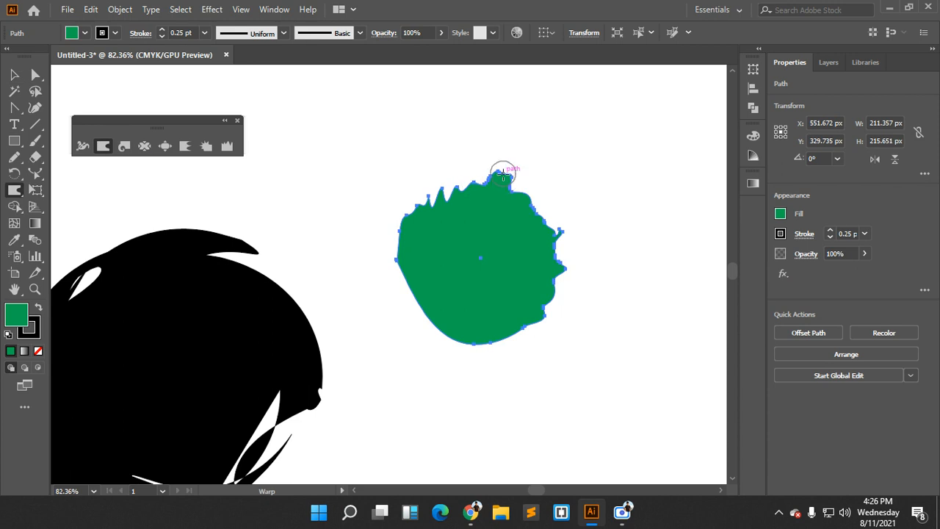
pyautogui.moveTo(507, 178); pyautogui.dragTo(525, 174)
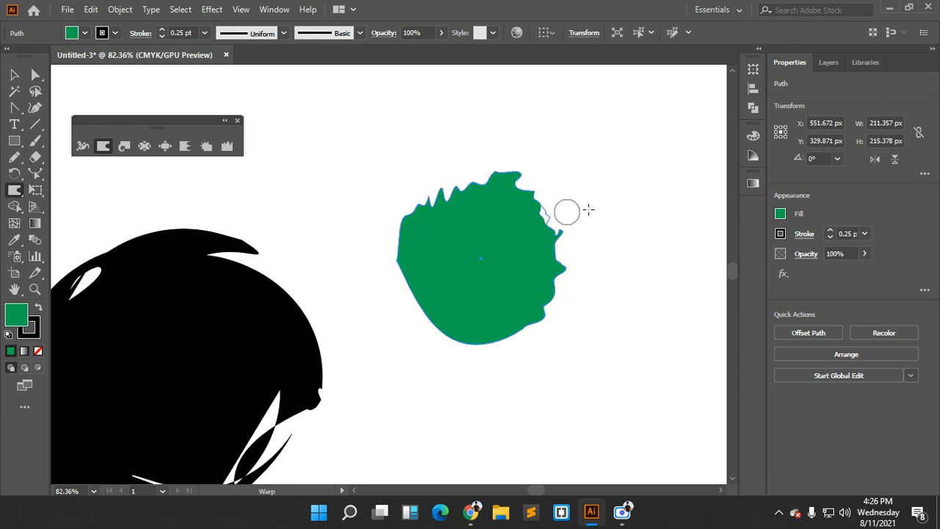
pyautogui.moveTo(557, 248); pyautogui.dragTo(172, 237)
pyautogui.moveTo(243, 264)
pyautogui.mouseDown()
pyautogui.moveTo(284, 280)
pyautogui.moveTo(491, 277)
pyautogui.mouseUp()
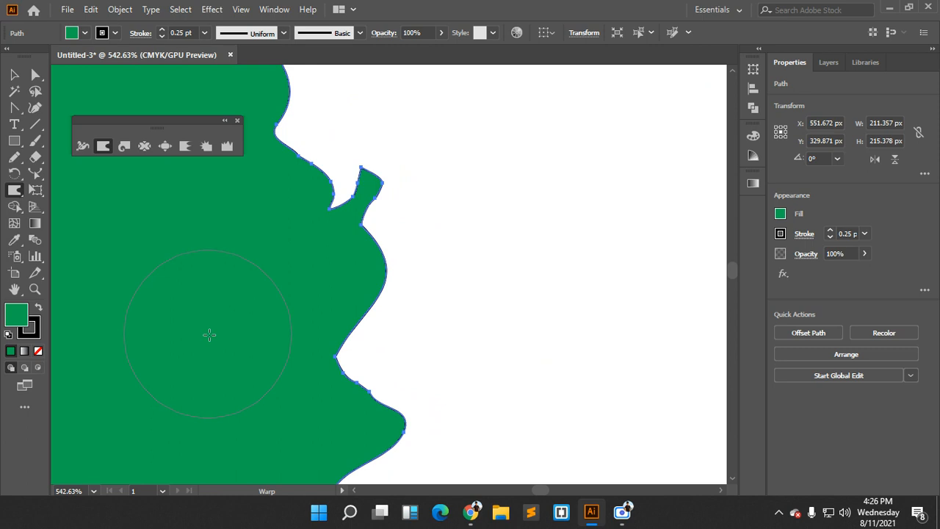
pyautogui.moveTo(210, 335); pyautogui.dragTo(548, 346)
pyautogui.scroll(-2, 541, 348)
pyautogui.moveTo(414, 346); pyautogui.dragTo(533, 335)
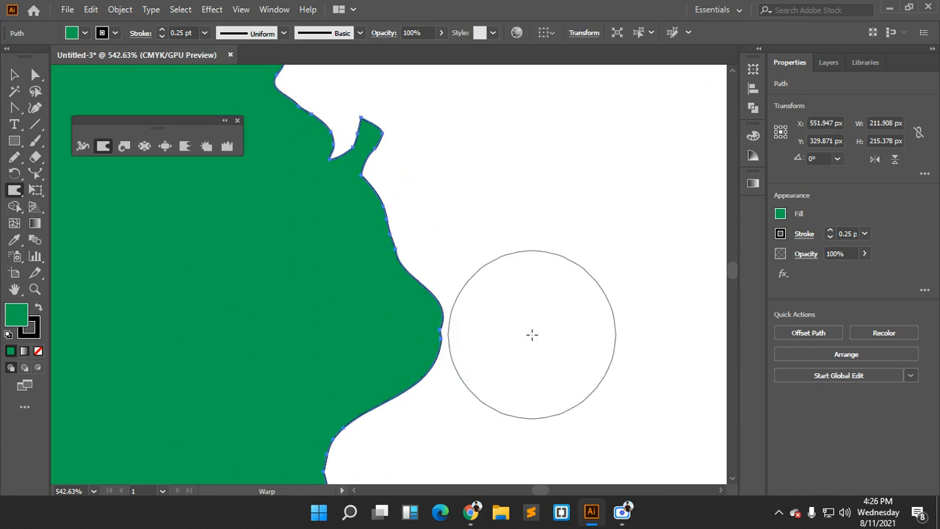
# Warp the green shape's right edge back inward at the bulge and beside the small hook
pyautogui.moveTo(458, 363); pyautogui.dragTo(325, 317)
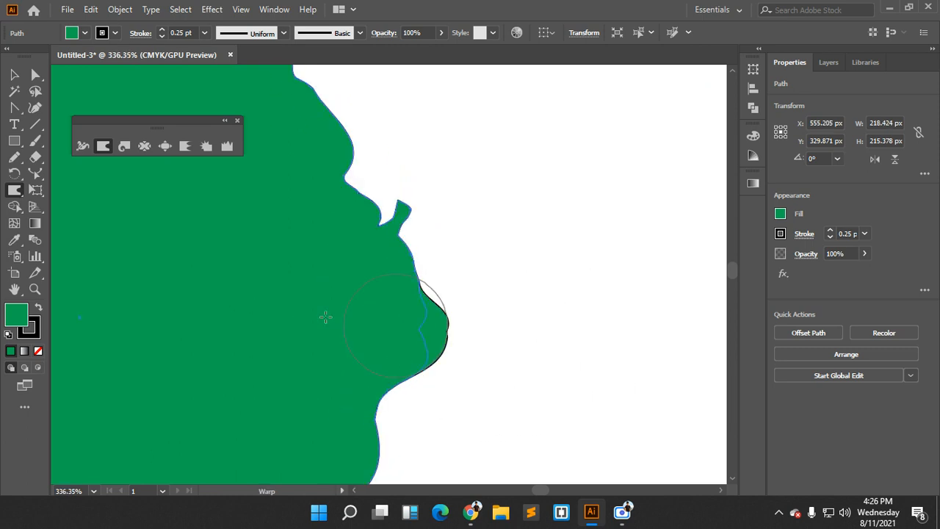
pyautogui.hscroll(-2, 326, 317)
pyautogui.moveTo(446, 196); pyautogui.dragTo(311, 319)
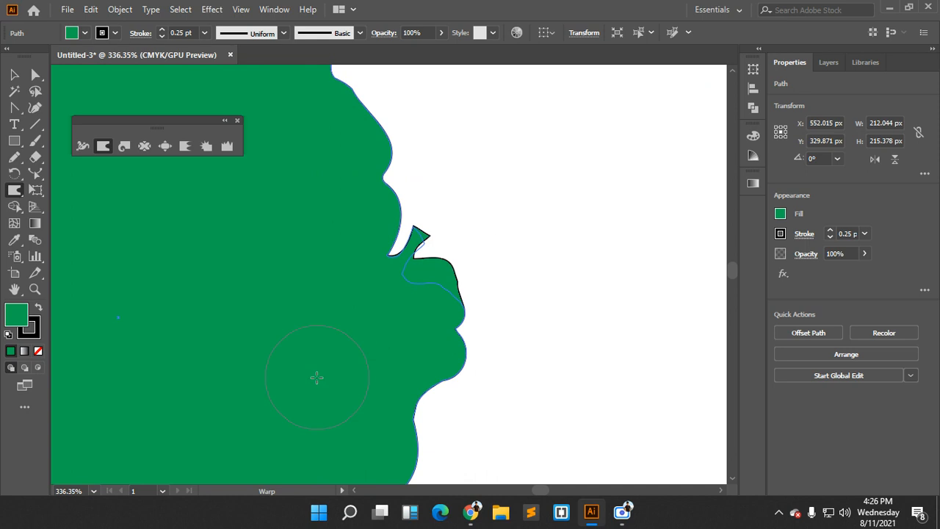
pyautogui.moveTo(316, 378); pyautogui.dragTo(318, 378)
pyautogui.scroll(-4, 399, 350)
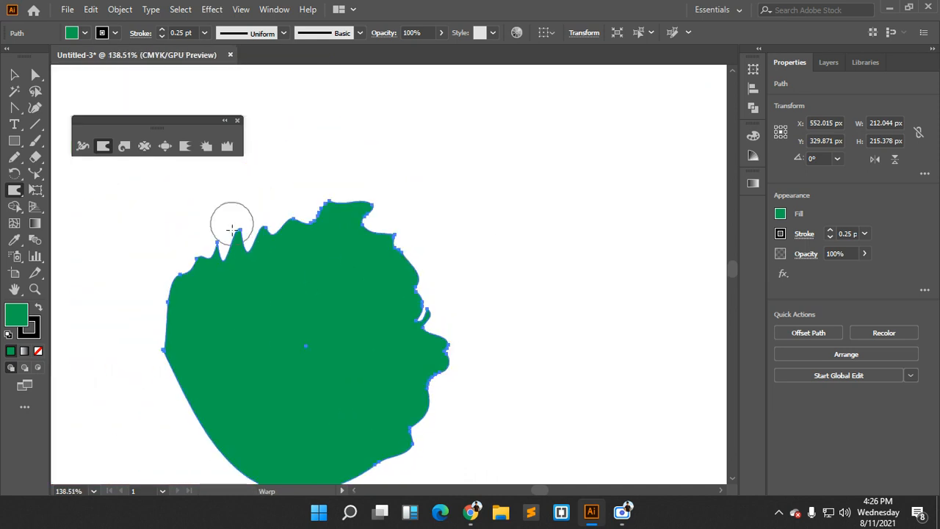
# Push notches inward between the spikes along the green shape's upper edge with the Warp tool
pyautogui.moveTo(249, 234); pyautogui.dragTo(259, 254)
pyautogui.moveTo(307, 212); pyautogui.dragTo(309, 232)
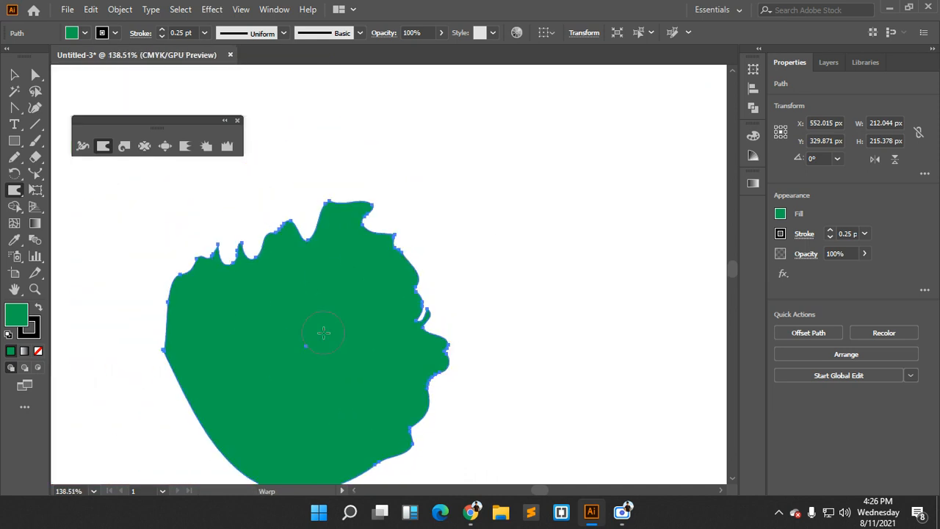
pyautogui.moveTo(366, 217); pyautogui.dragTo(376, 249)
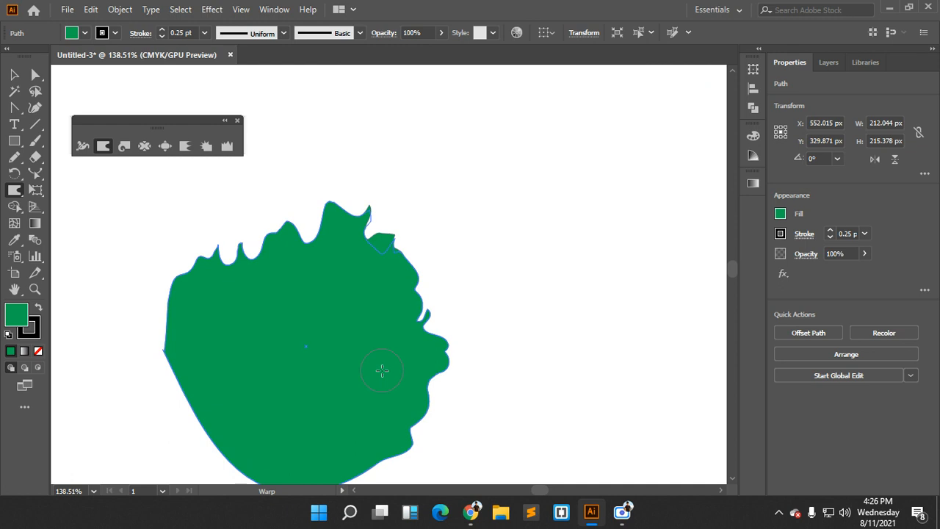
pyautogui.scroll(-2, 375, 320)
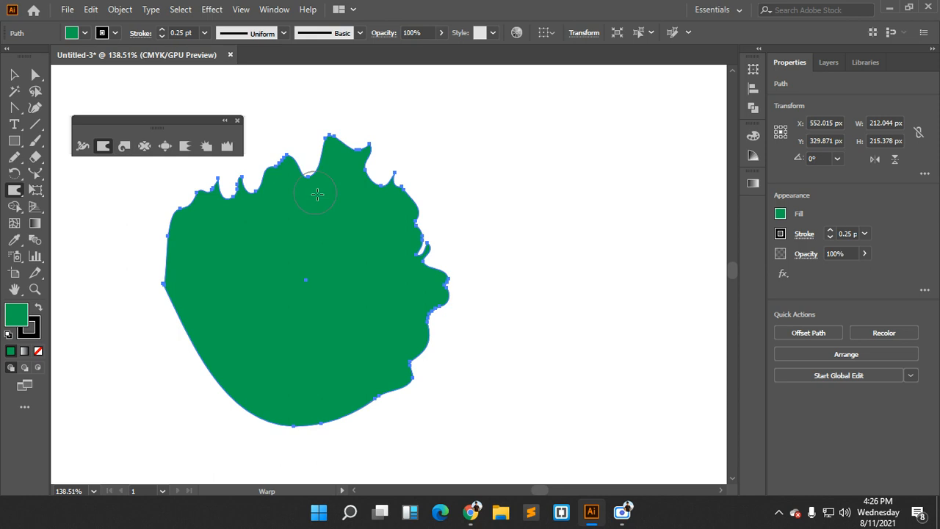
pyautogui.scroll(-1, 323, 213)
pyautogui.scroll(1, 327, 227)
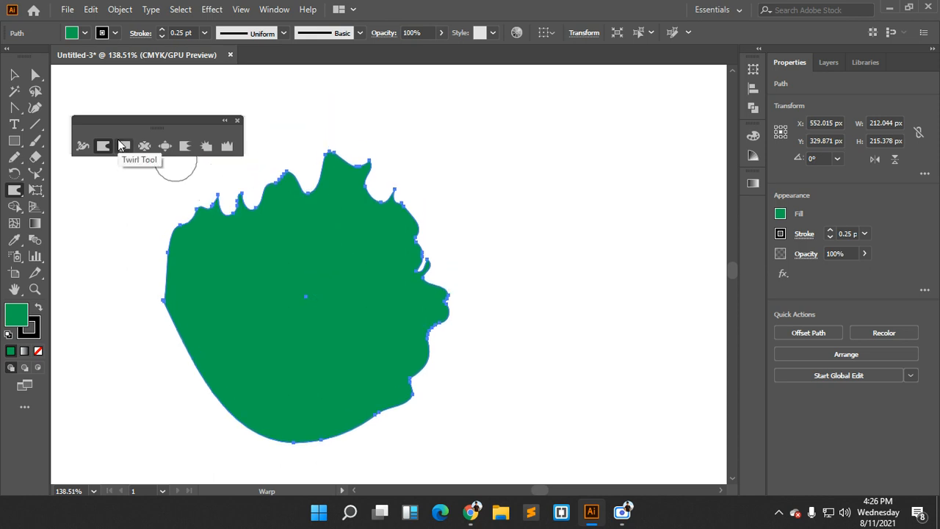
pyautogui.scroll(-3, 386, 290)
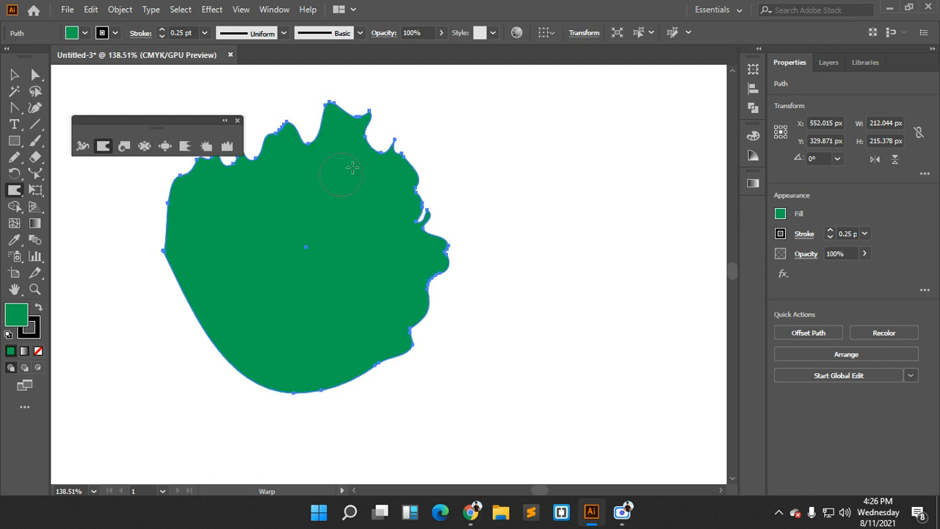
pyautogui.scroll(3, 351, 295)
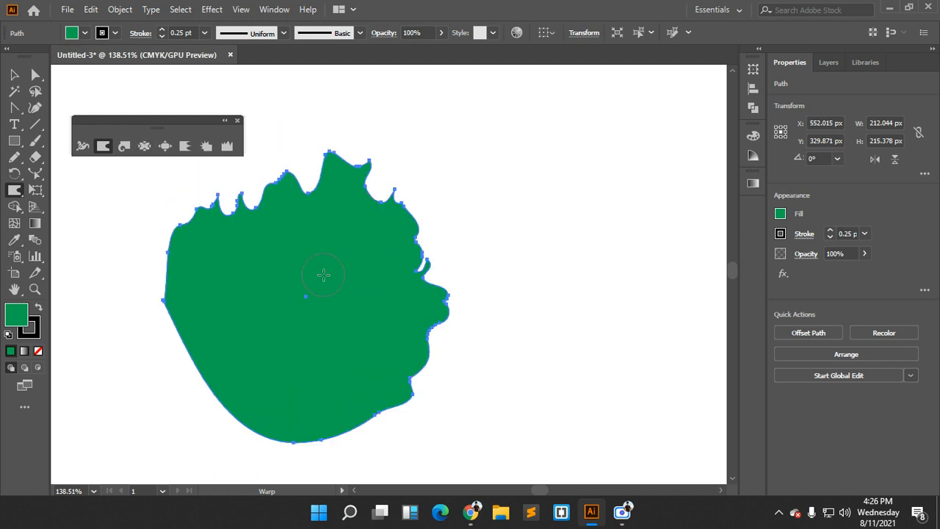
pyautogui.scroll(-3, 263, 268)
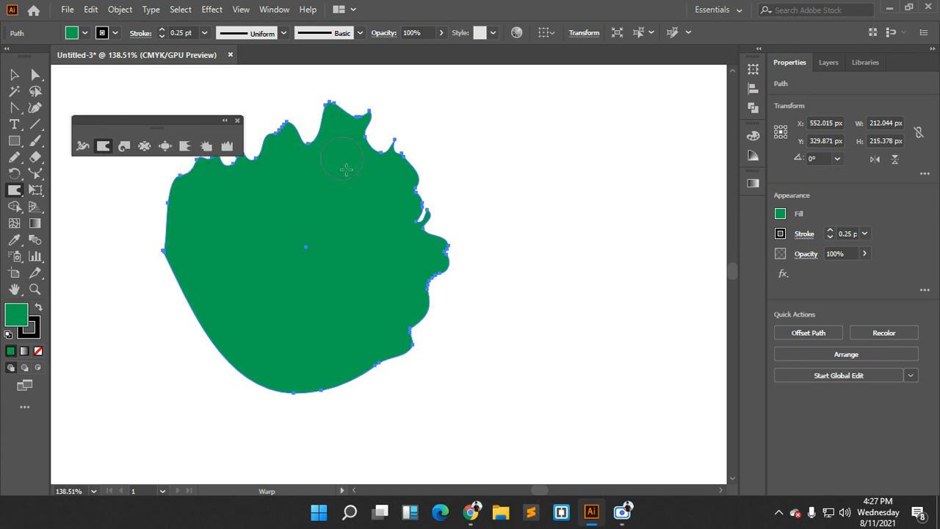
pyautogui.moveTo(324, 112); pyautogui.dragTo(379, 115)
# Draw a five-pointed star about 154 by 146 px beside the warped green shape, and move that shape away from it
pyautogui.moveTo(17, 144); pyautogui.dragTo(62, 204)
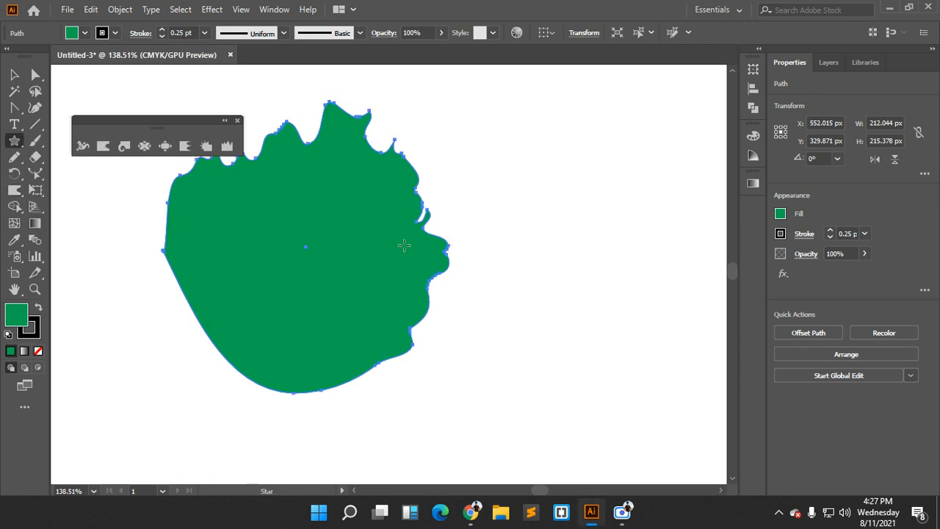
pyautogui.moveTo(564, 275); pyautogui.dragTo(624, 367)
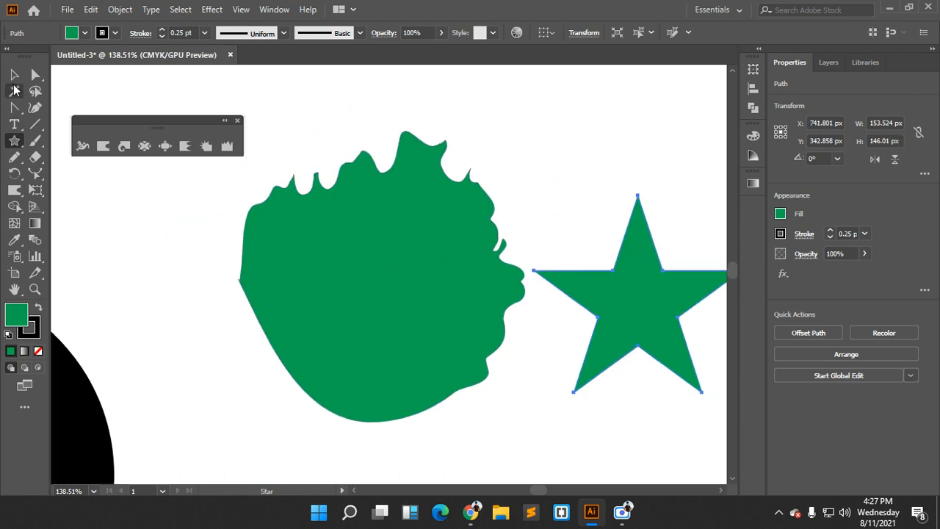
pyautogui.press('v')
pyautogui.moveTo(350, 260); pyautogui.dragTo(85, 263)
# Select the green star and twirl its top point into a tight spiral
pyautogui.click(124, 146)
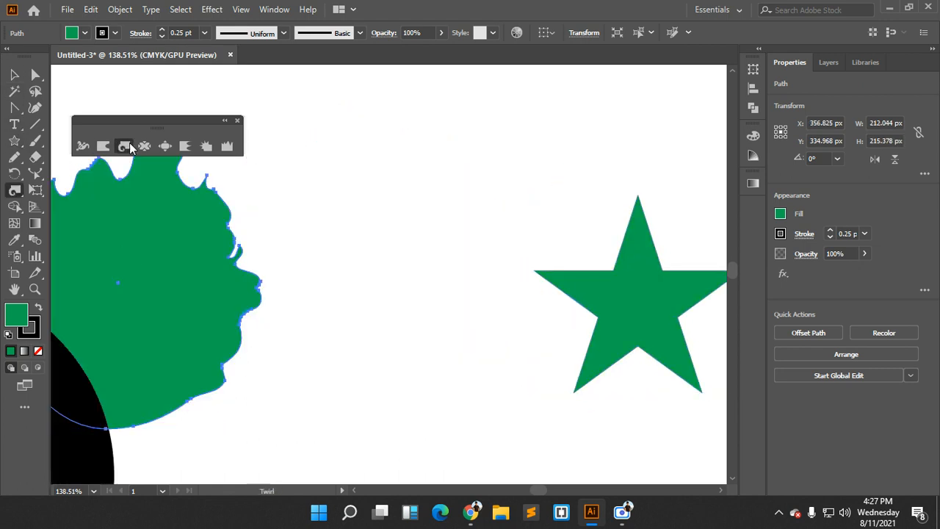
pyautogui.hscroll(3, 441, 255)
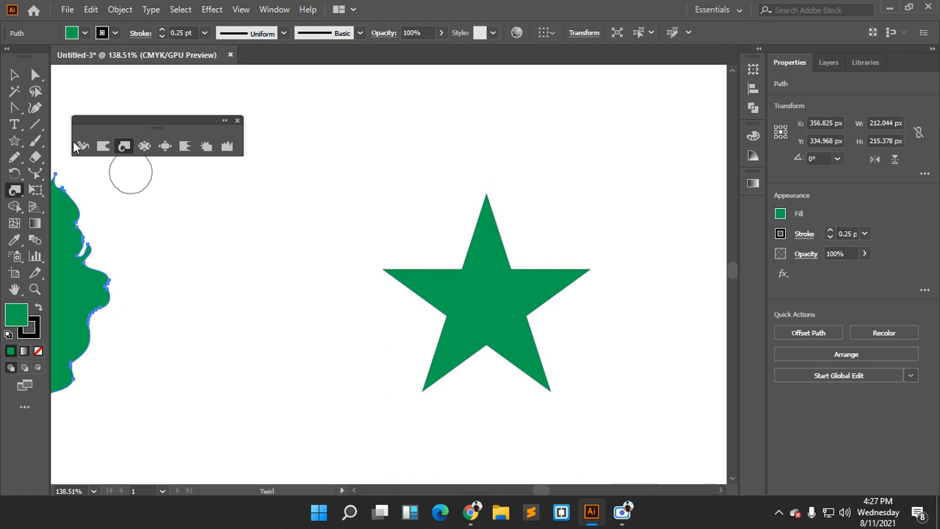
pyautogui.click(14, 74)
pyautogui.click(451, 309)
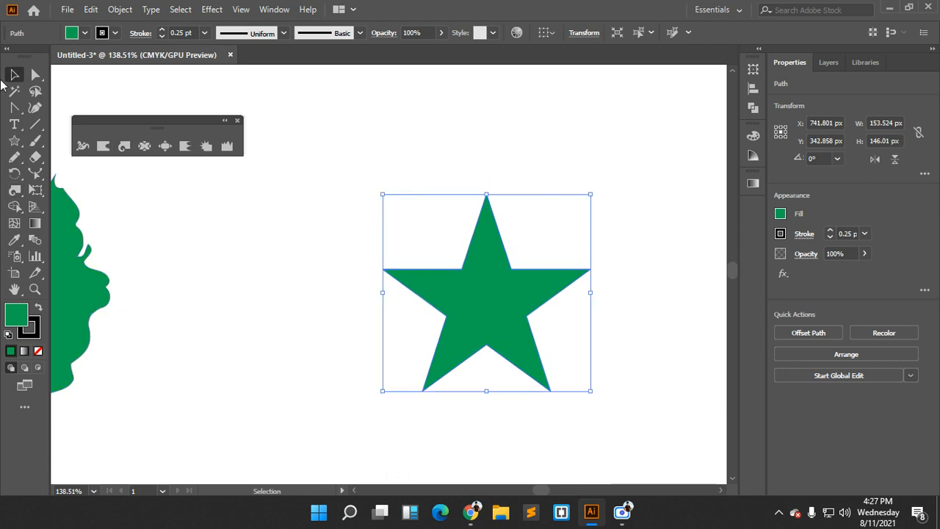
pyautogui.click(123, 147)
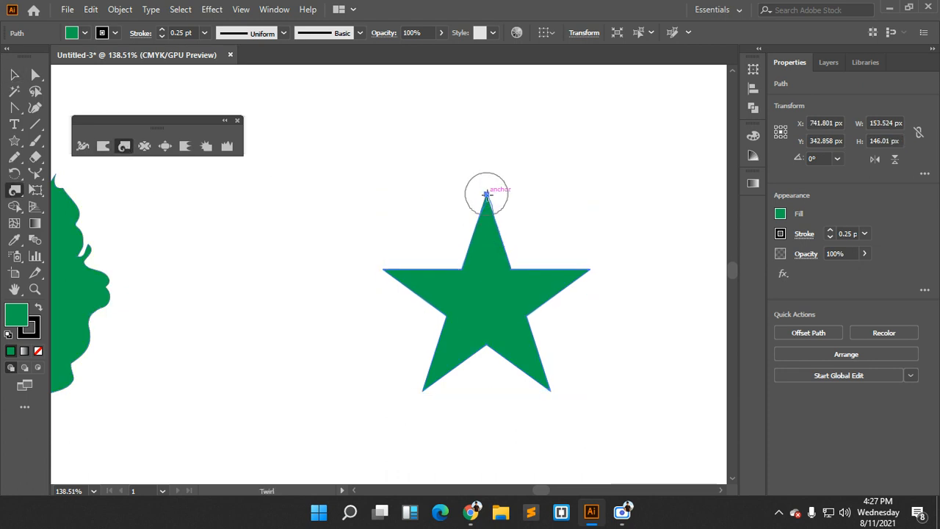
pyautogui.moveTo(486, 193); pyautogui.dragTo(486, 192)
# Deselect the star and twirl its right point, sweeping the distortion up toward the top point
pyautogui.click(12, 76)
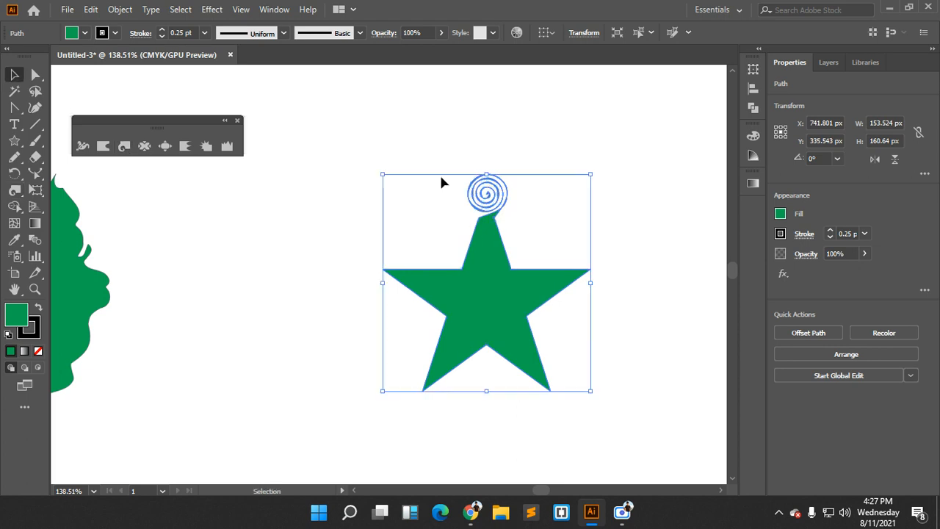
pyautogui.click(511, 152)
pyautogui.scroll(-1, 497, 263)
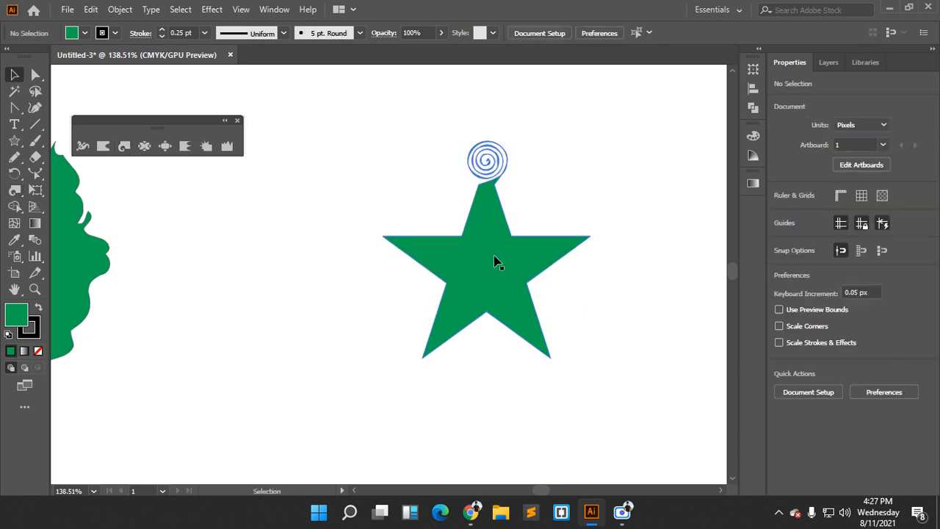
pyautogui.click(124, 147)
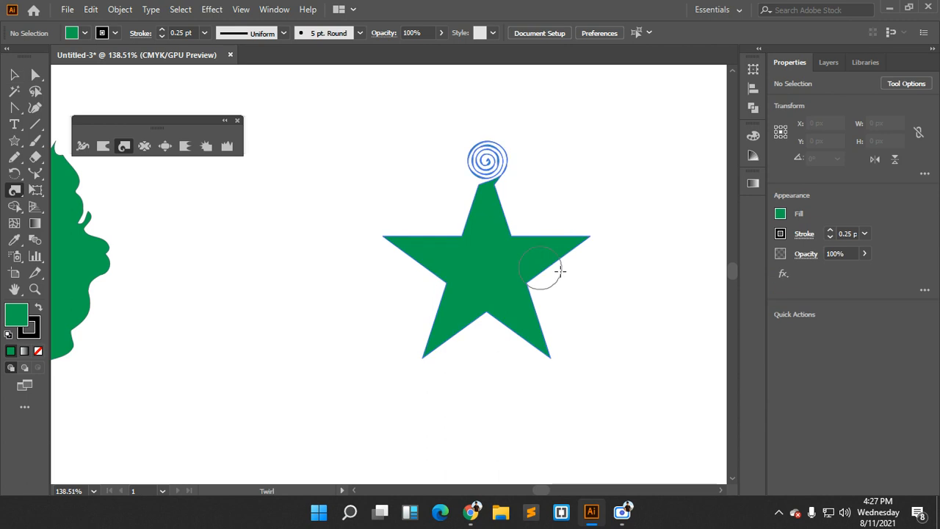
pyautogui.moveTo(590, 236)
pyautogui.mouseDown()
pyautogui.moveTo(537, 232)
pyautogui.moveTo(529, 206)
pyautogui.mouseUp()
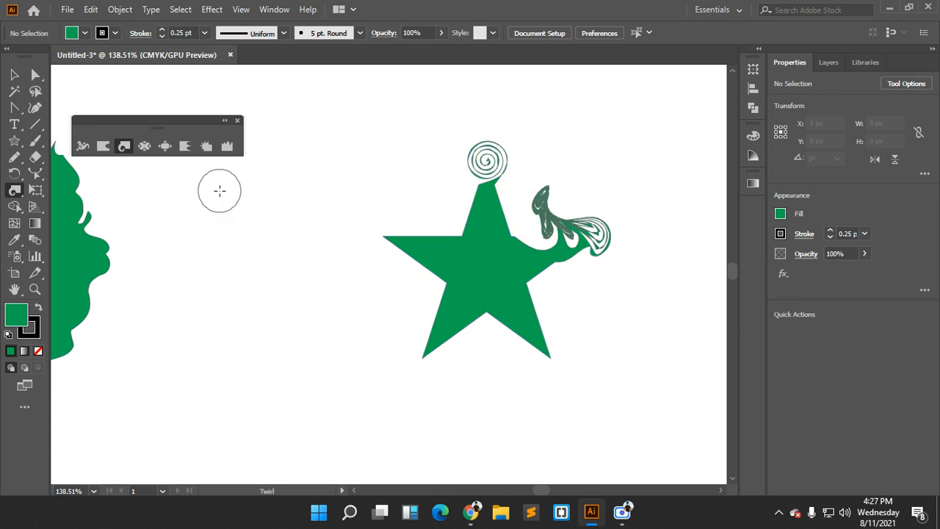
# Select the warped green shape, switch to the Warp tool and enlarge its brush interactively over the star's lower right point
pyautogui.click(13, 74)
pyautogui.click(73, 227)
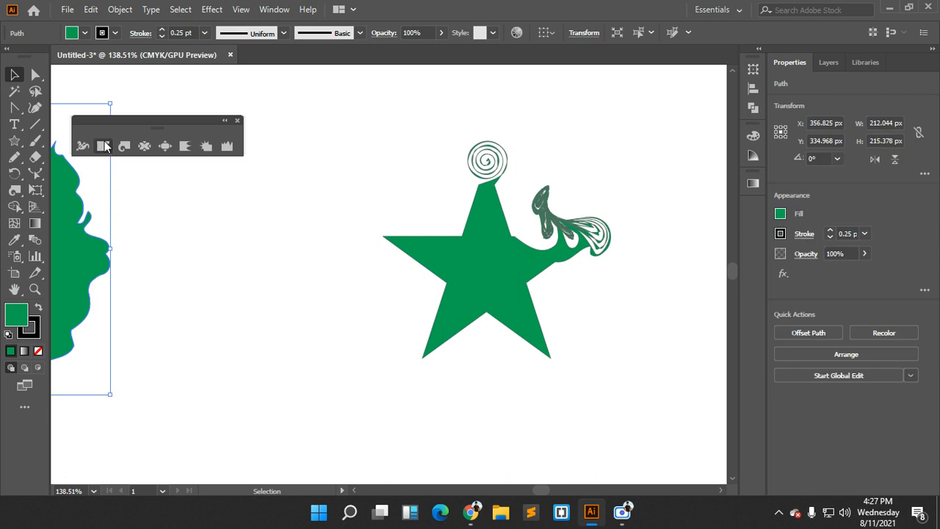
pyautogui.click(103, 145)
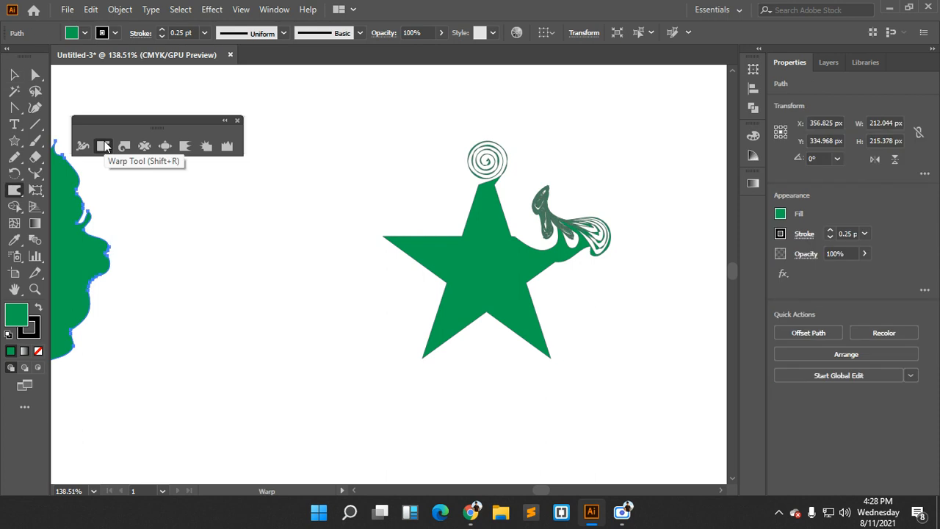
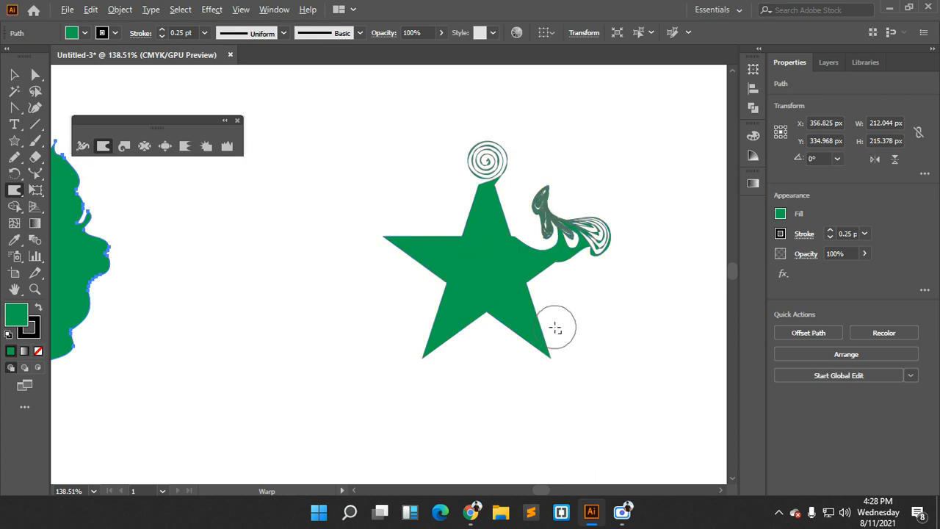
pyautogui.moveTo(556, 329)
pyautogui.mouseDown()
pyautogui.moveTo(514, 279)
pyautogui.moveTo(537, 272)
pyautogui.mouseUp()
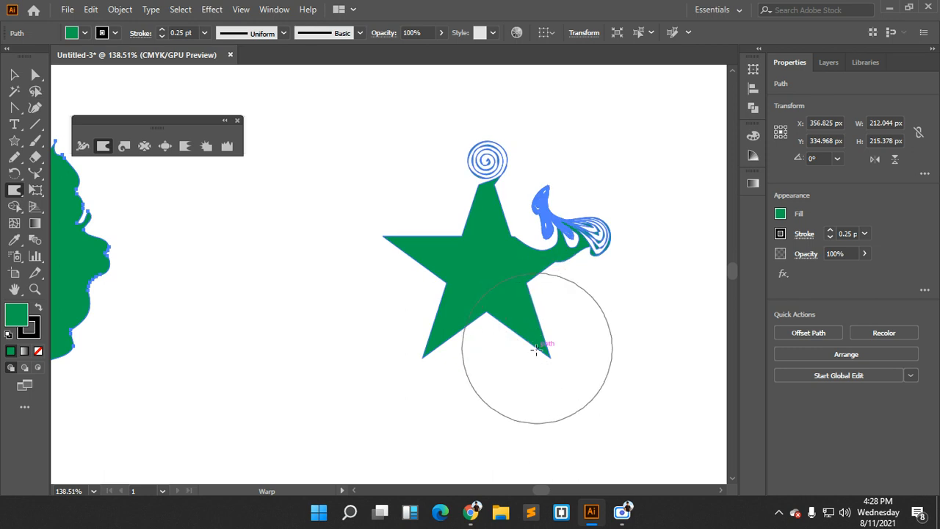
pyautogui.moveTo(537, 335)
pyautogui.mouseDown()
pyautogui.moveTo(550, 327)
pyautogui.moveTo(523, 309)
pyautogui.moveTo(552, 327)
pyautogui.mouseUp()
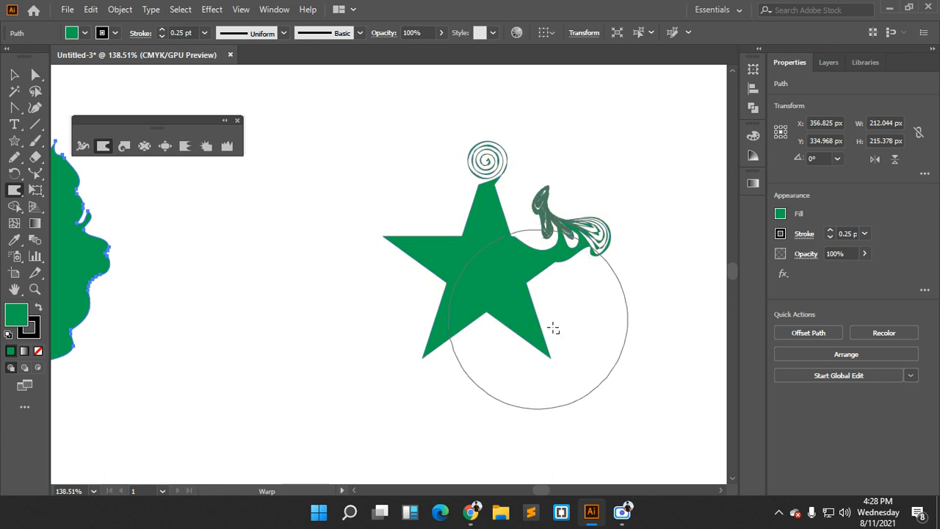
# Switch to the Twirl tool and set its brush to 20 px wide and 20 px high
pyautogui.click(123, 145)
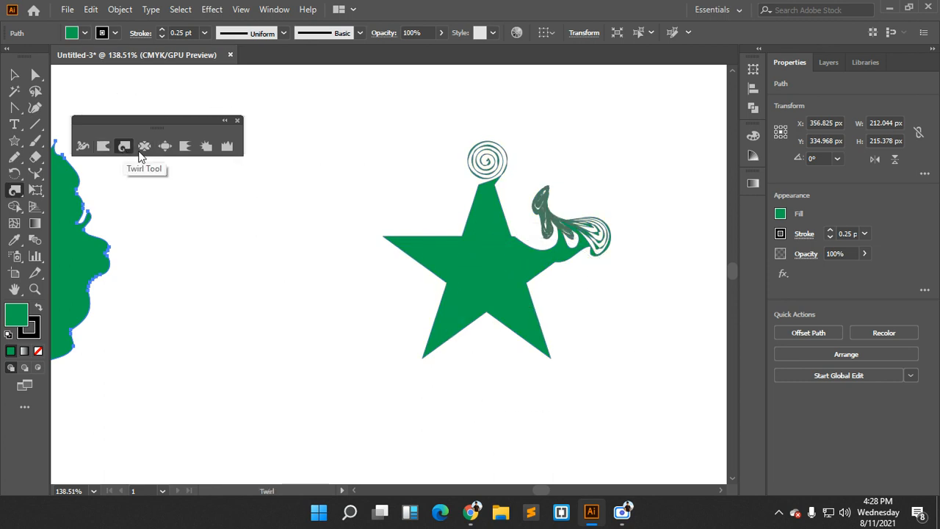
pyautogui.moveTo(579, 367); pyautogui.dragTo(556, 346)
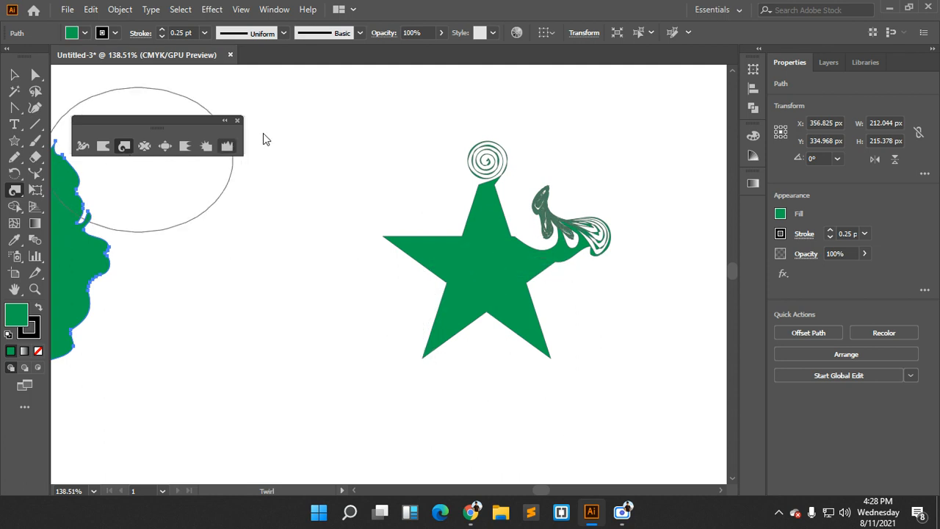
pyautogui.doubleClick(124, 152)
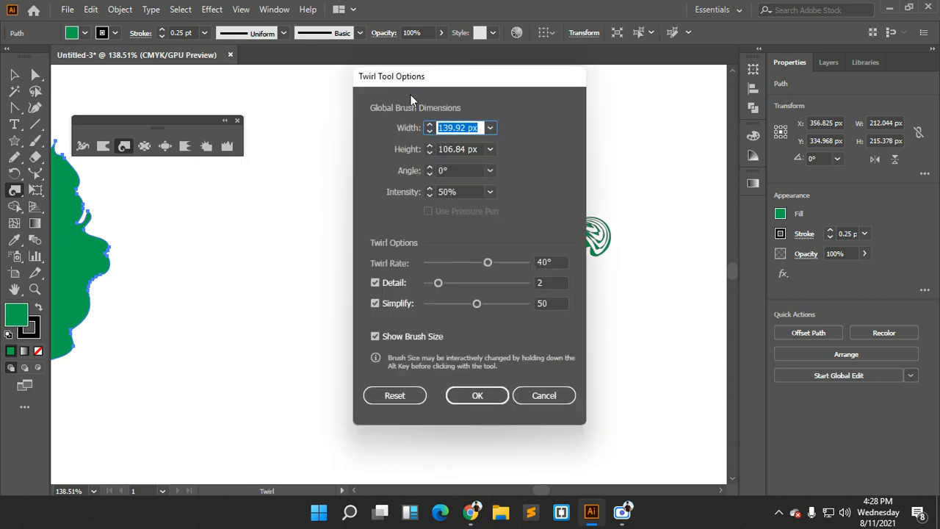
pyautogui.moveTo(415, 79); pyautogui.dragTo(458, 73)
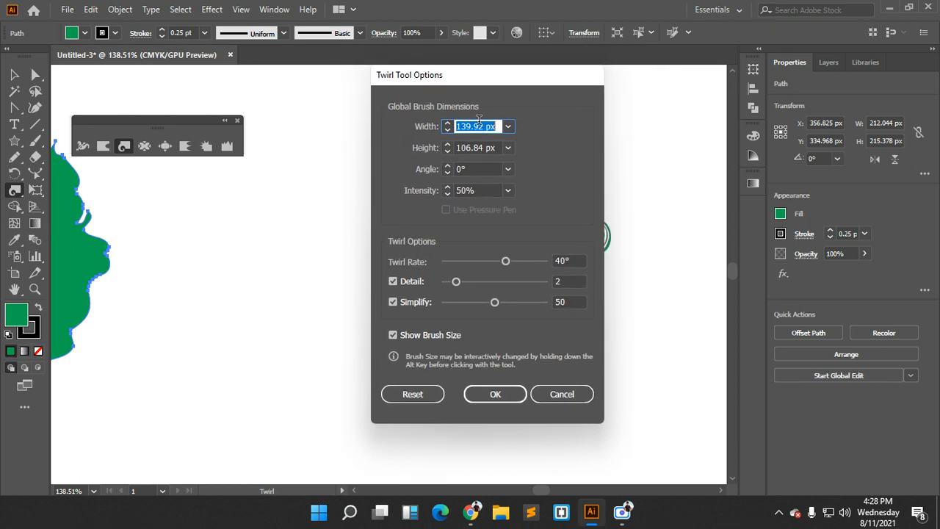
pyautogui.write('20')
pyautogui.press('Tab')
pyautogui.write('20px')
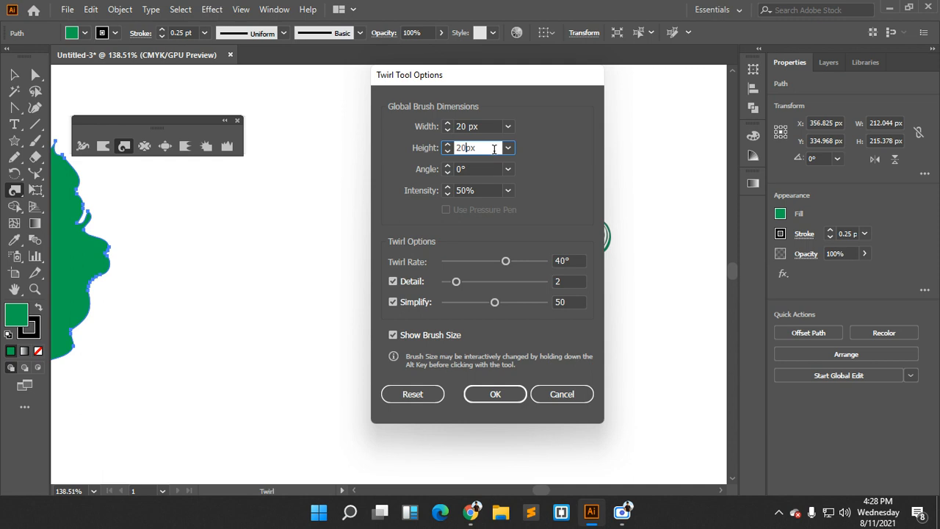
pyautogui.click(498, 394)
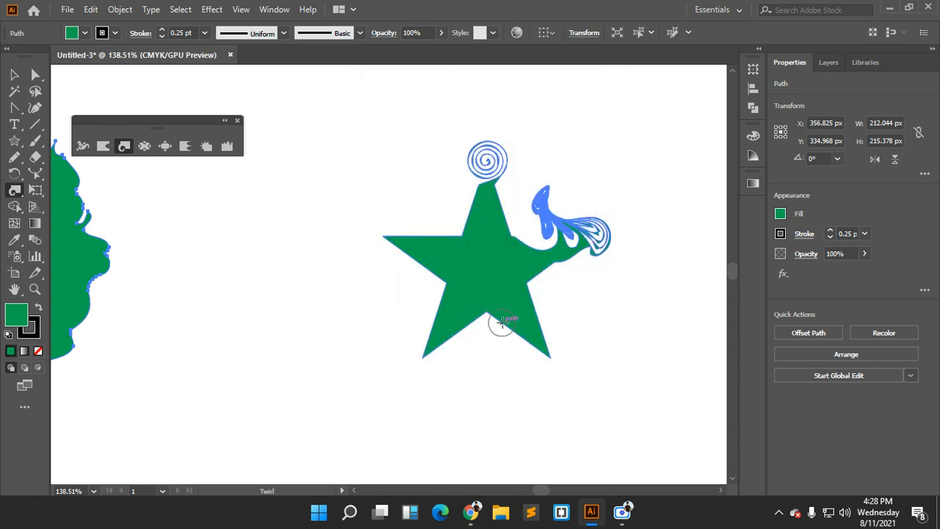
# Enlarge the Twirl brush interactively to about 40 px, then select the star, twirl its lower right point and deselect it
pyautogui.moveTo(497, 318); pyautogui.dragTo(510, 330)
pyautogui.click(13, 74)
pyautogui.click(476, 279)
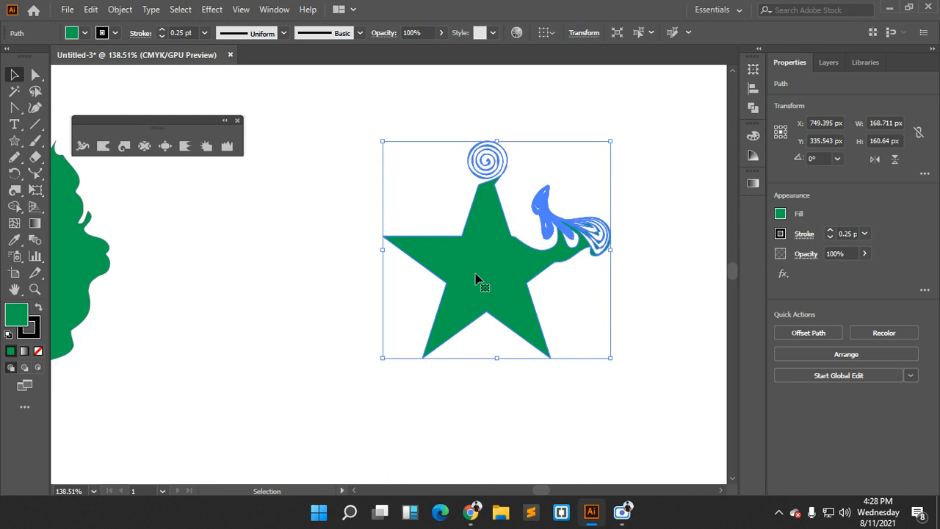
pyautogui.click(124, 146)
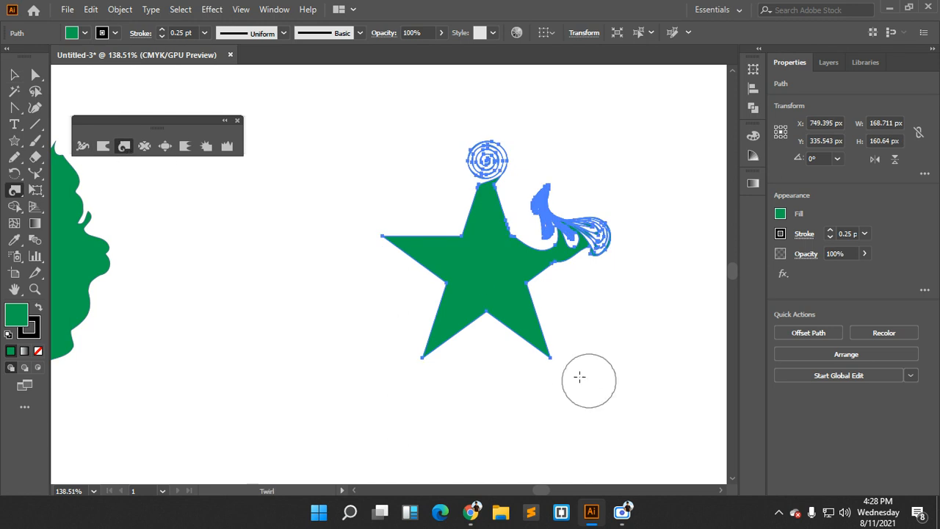
pyautogui.moveTo(550, 357); pyautogui.dragTo(541, 330)
pyautogui.press('v')
pyautogui.click(591, 340)
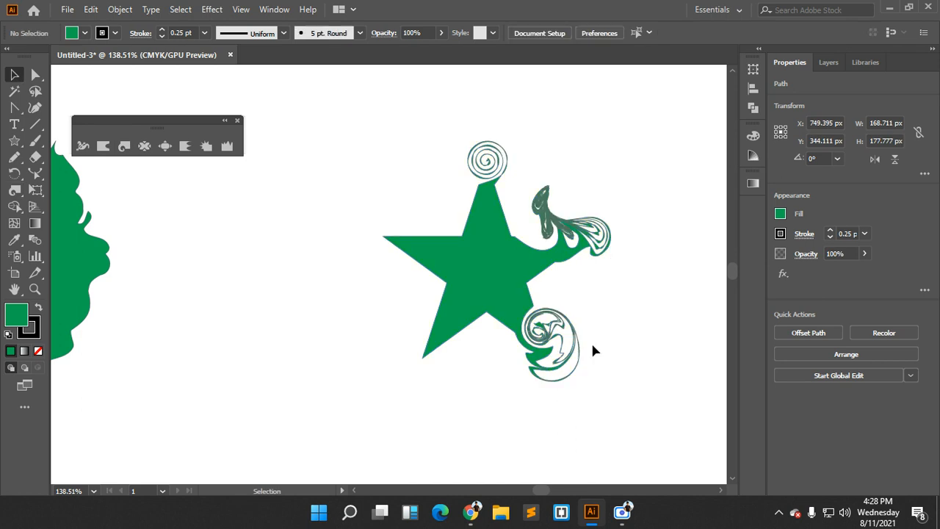
# Select the star and set the Twirl tool's intensity to 10%
pyautogui.click(394, 247)
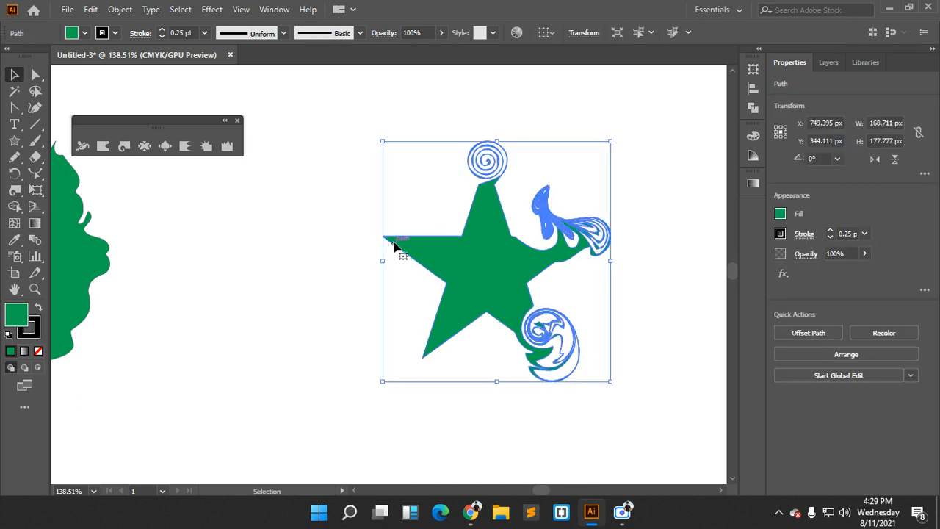
pyautogui.doubleClick(124, 146)
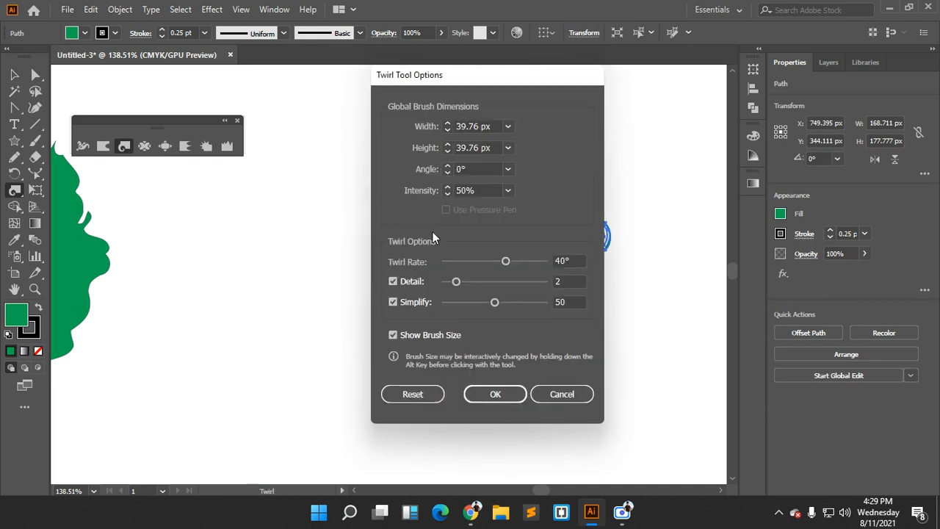
pyautogui.click(466, 190)
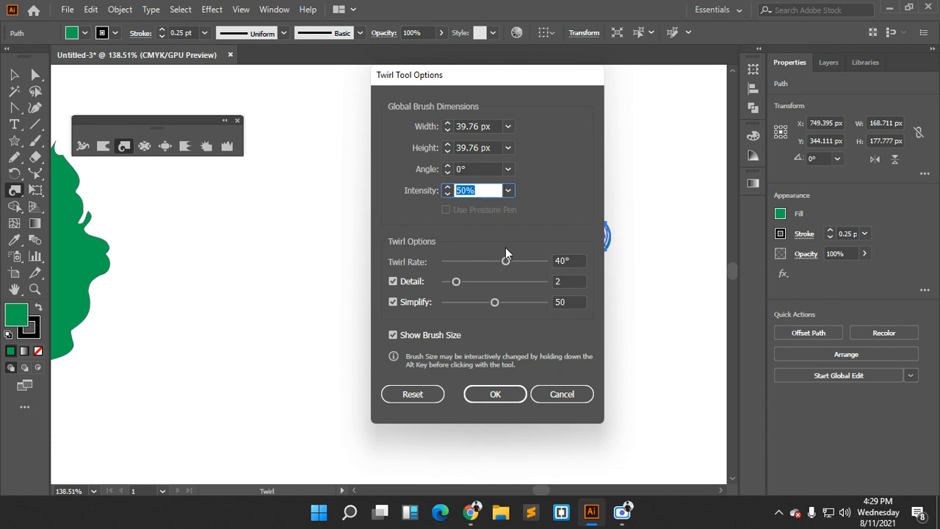
pyautogui.write('10')
pyautogui.click(481, 394)
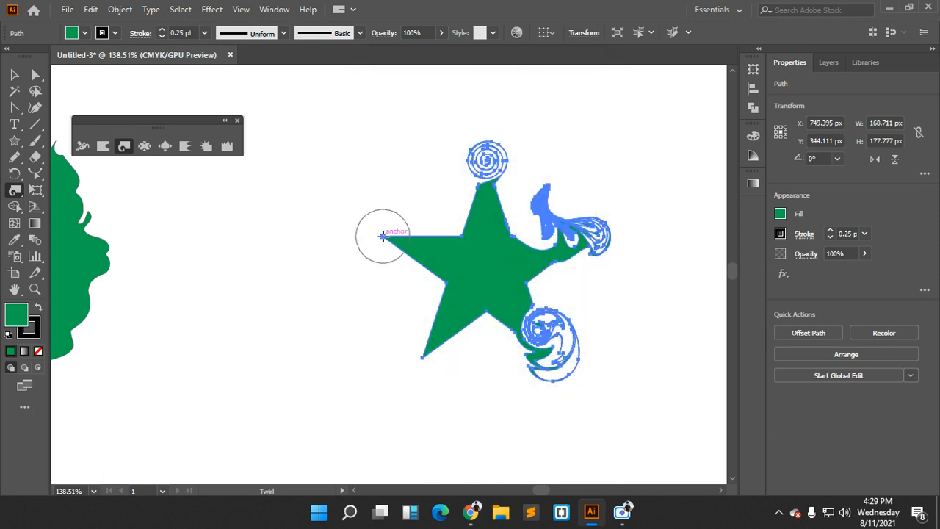
# Twirl the star's left point into a loose spiral and deselect the star
pyautogui.moveTo(382, 235); pyautogui.dragTo(382, 235)
pyautogui.press('v')
pyautogui.click(246, 284)
# Select the star again and set the Twirl tool's intensity to 100%
pyautogui.click(446, 327)
pyautogui.doubleClick(124, 147)
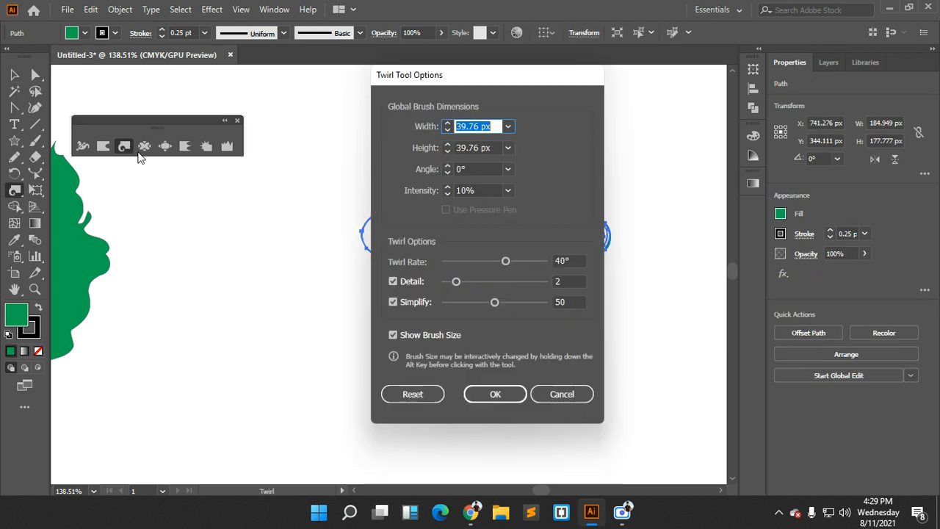
pyautogui.click(459, 190)
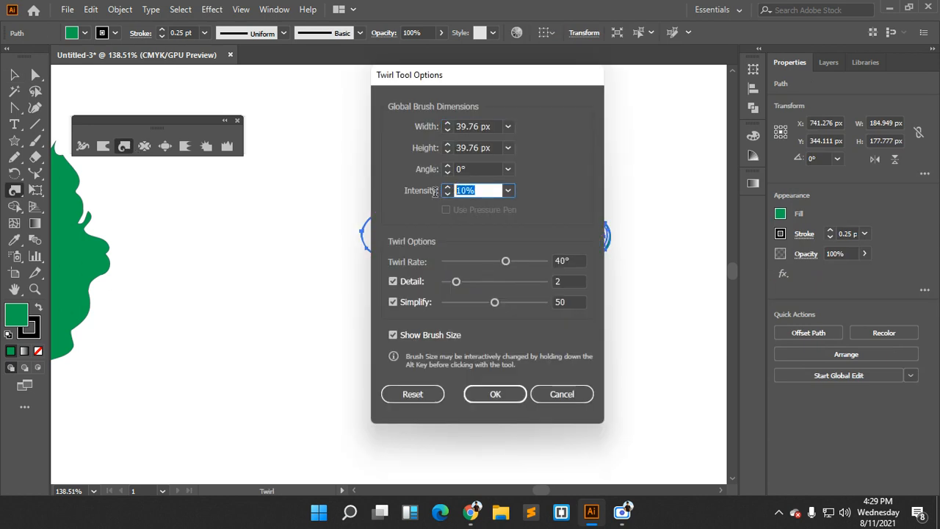
pyautogui.write('100')
pyautogui.click(498, 394)
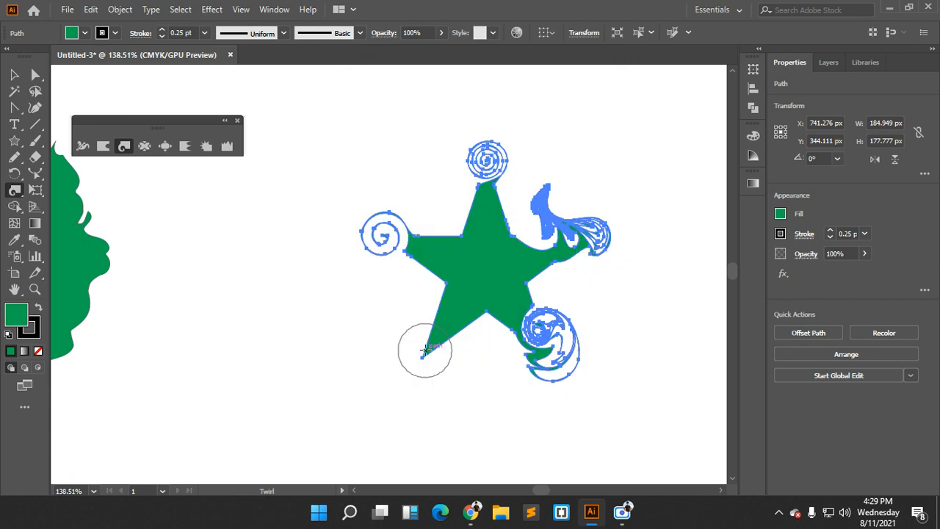
# Twirl the star's lower left point and the inner corner above it into spirals, then deselect the star
pyautogui.moveTo(424, 350); pyautogui.dragTo(424, 350)
pyautogui.moveTo(432, 285); pyautogui.dragTo(435, 285)
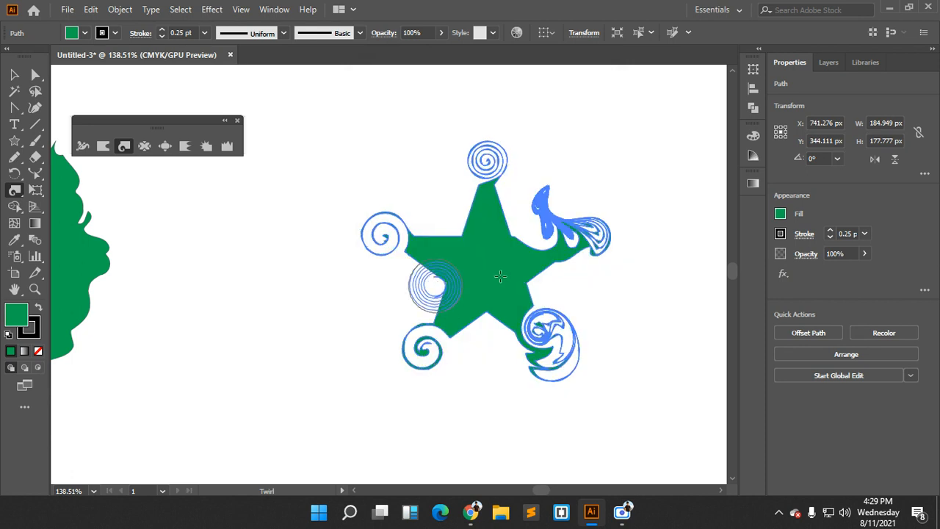
pyautogui.press('v')
pyautogui.click(413, 223)
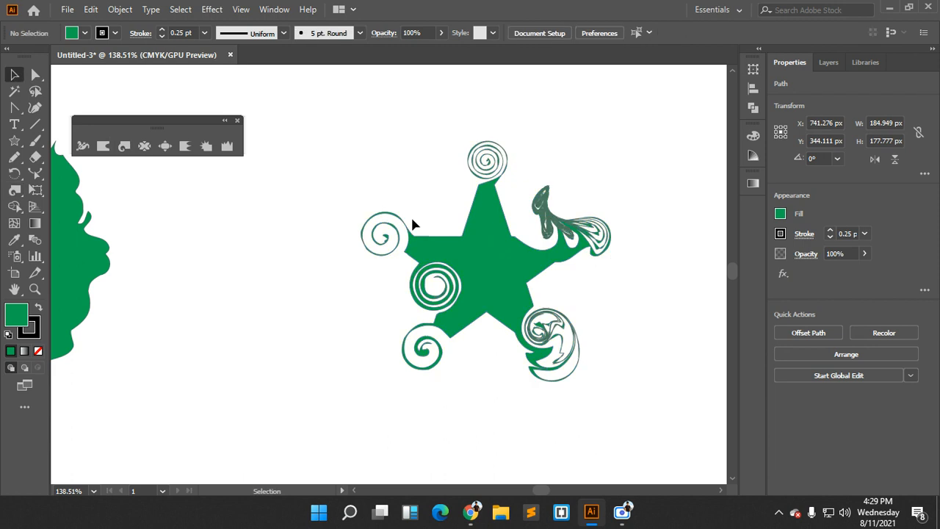
# Draw a green square of about 98 px in the empty area below and left of the star
pyautogui.scroll(-2, 441, 279)
pyautogui.scroll(1, 450, 300)
pyautogui.scroll(-1, 450, 299)
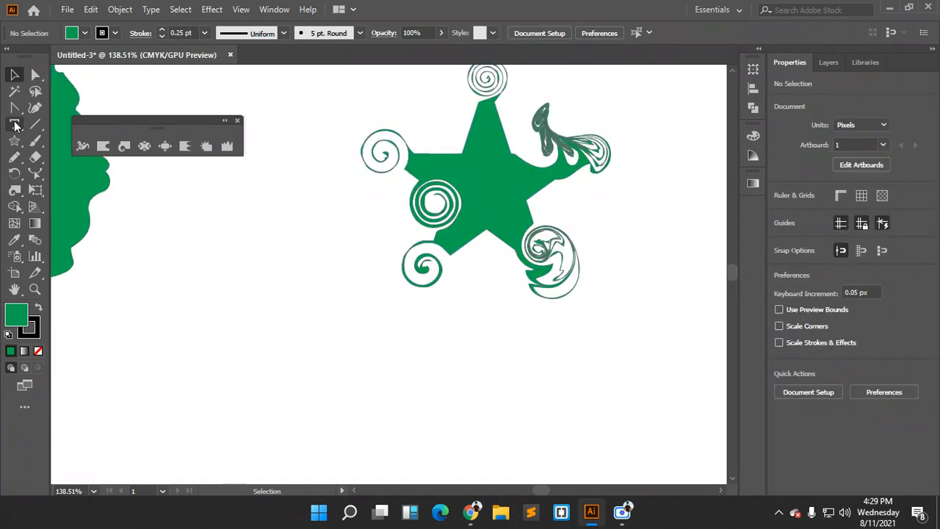
pyautogui.moveTo(14, 140); pyautogui.dragTo(44, 141)
pyautogui.moveTo(237, 341); pyautogui.dragTo(305, 407)
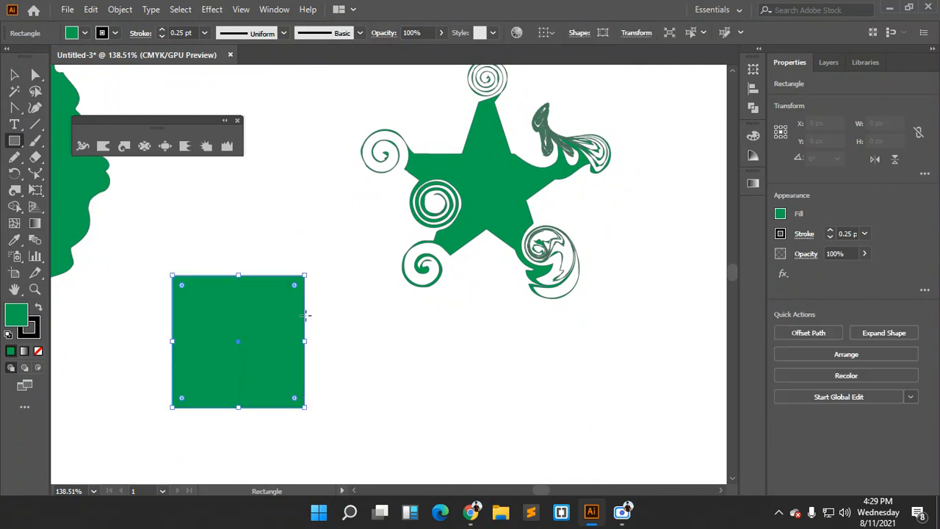
# Enlarge the Twirl brush interactively, twirl the square's upper right corner into a large spiral and deselect the square
pyautogui.click(124, 146)
pyautogui.moveTo(373, 311); pyautogui.dragTo(398, 338)
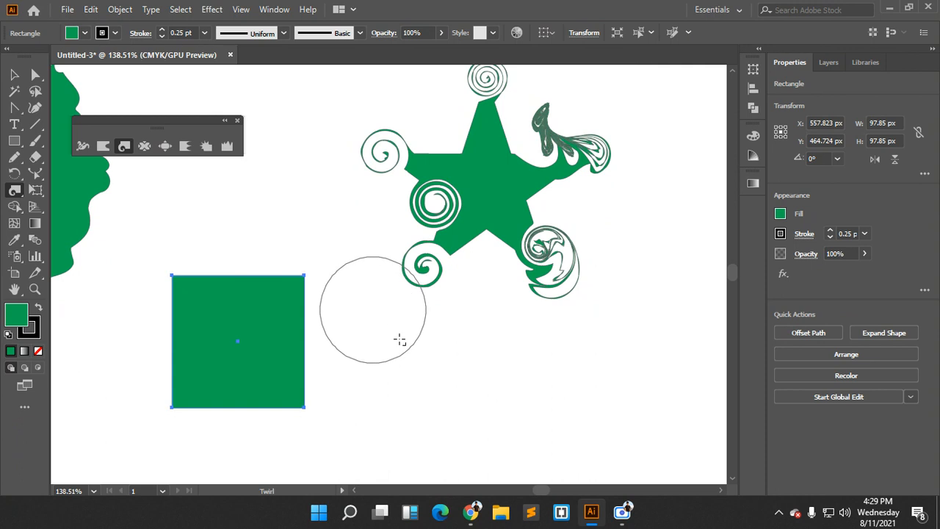
pyautogui.moveTo(304, 274); pyautogui.dragTo(300, 276)
pyautogui.click(14, 75)
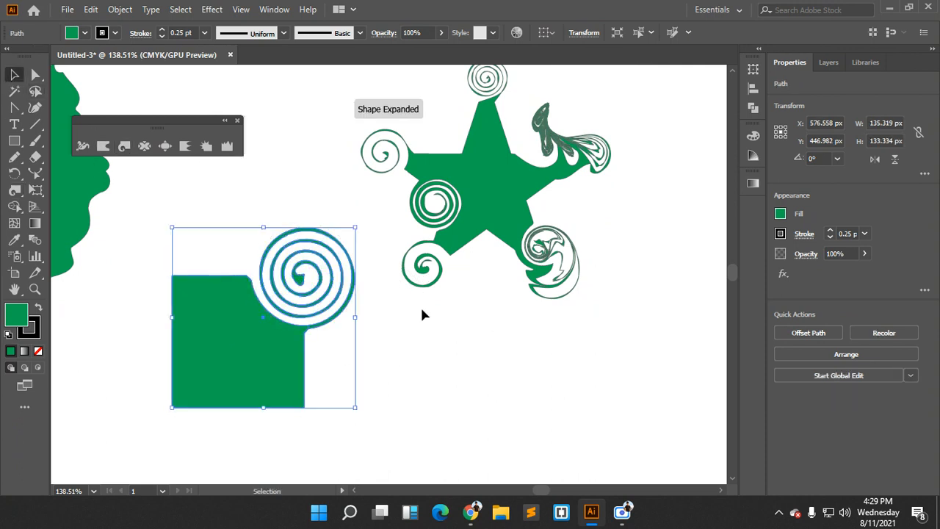
pyautogui.click(407, 320)
pyautogui.scroll(-2, 305, 294)
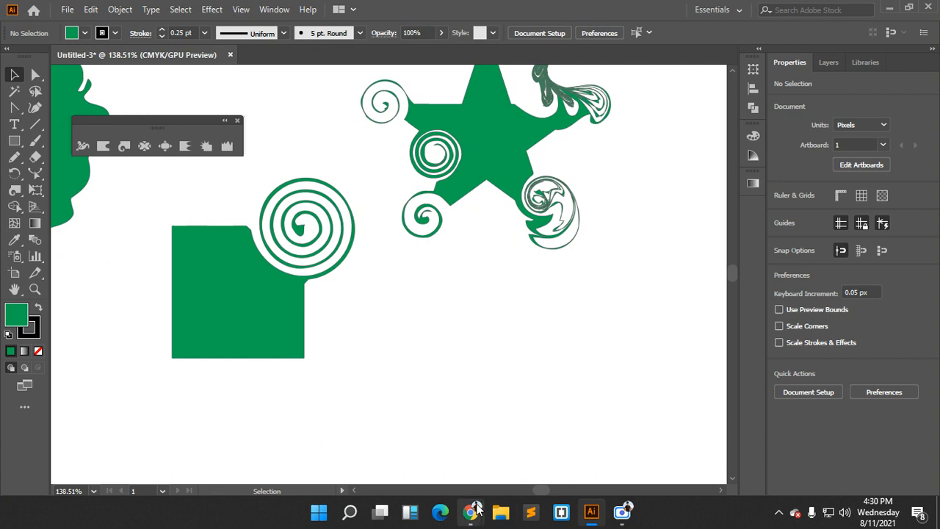
# Switch to the Google Meet call in Chrome to check it, then return to Illustrator
pyautogui.moveTo(471, 512)
pyautogui.click(320, 452)
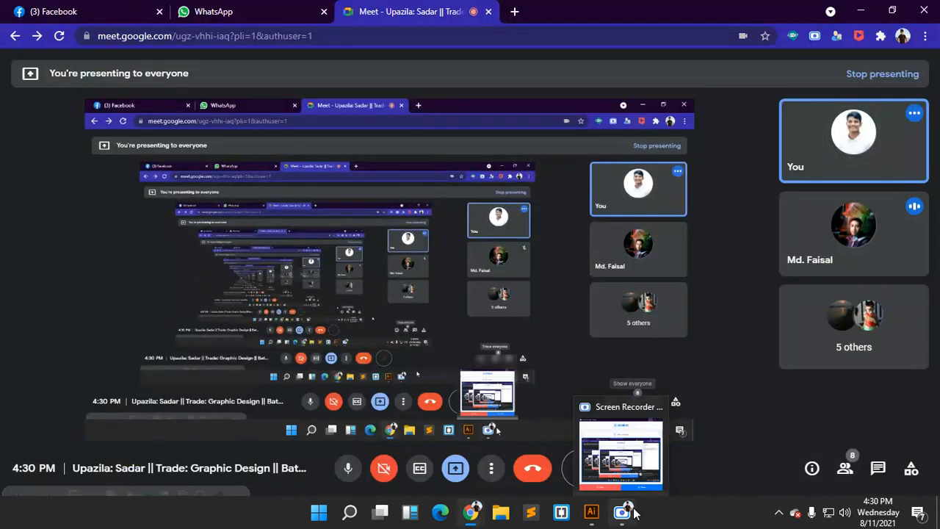
pyautogui.click(592, 512)
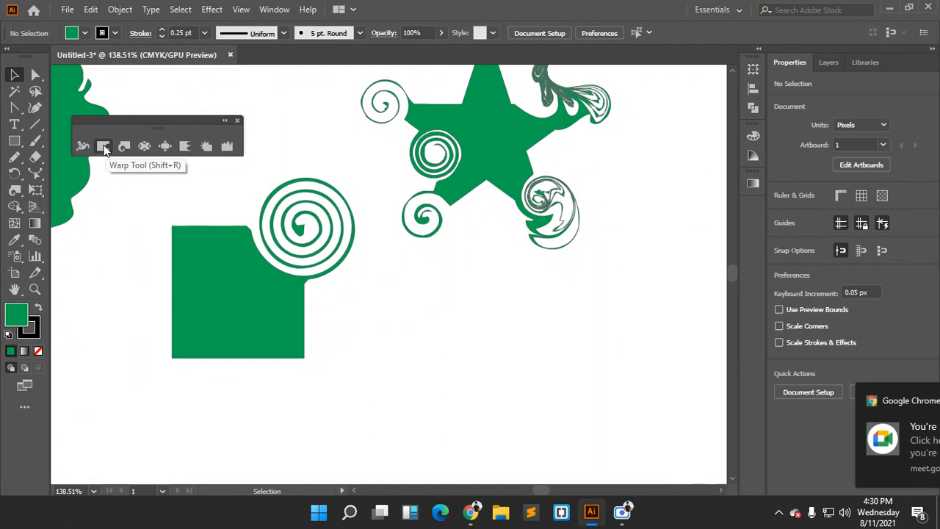
# Pucker the twirled square, the star's lower right swirl and the star's body with sweeping strokes that pull them into tapered strands
pyautogui.click(144, 147)
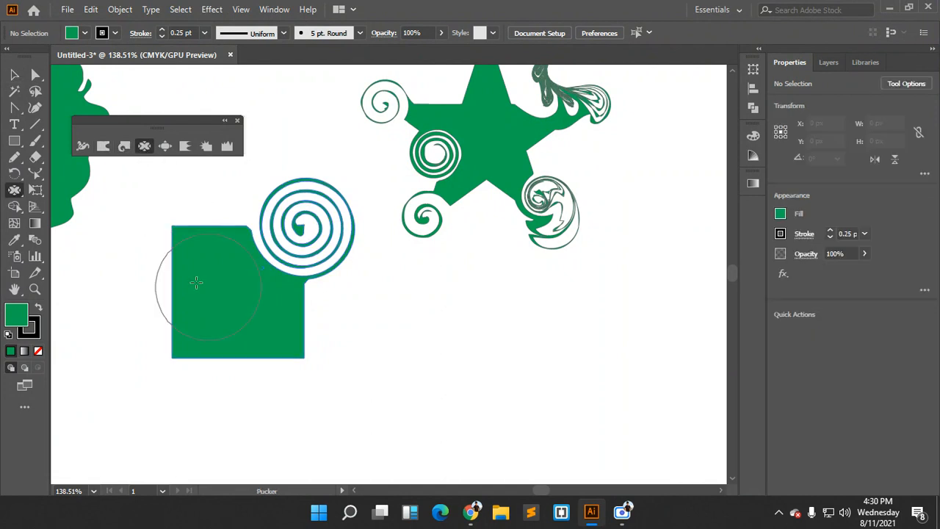
pyautogui.moveTo(184, 267)
pyautogui.mouseDown()
pyautogui.moveTo(212, 270)
pyautogui.moveTo(220, 426)
pyautogui.moveTo(249, 353)
pyautogui.moveTo(385, 401)
pyautogui.moveTo(431, 386)
pyautogui.moveTo(378, 388)
pyautogui.moveTo(455, 409)
pyautogui.moveTo(179, 273)
pyautogui.mouseUp()
pyautogui.moveTo(550, 213)
pyautogui.mouseDown()
pyautogui.moveTo(550, 202)
pyautogui.moveTo(552, 324)
pyautogui.mouseUp()
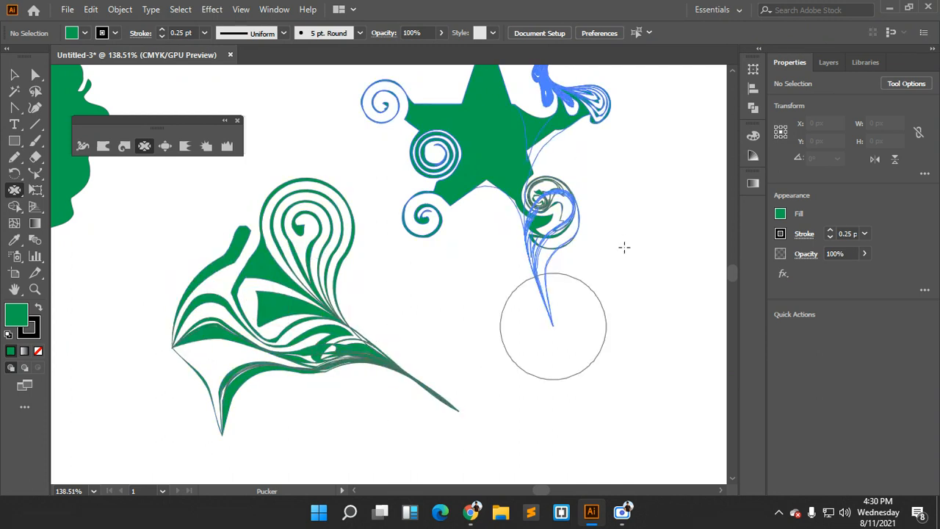
pyautogui.scroll(2, 587, 252)
pyautogui.moveTo(529, 139); pyautogui.dragTo(348, 99)
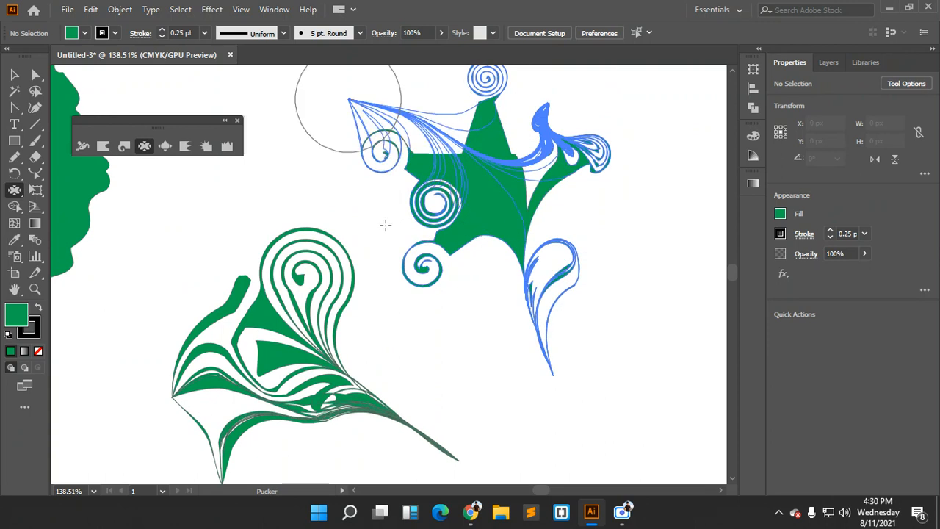
pyautogui.moveTo(385, 226); pyautogui.dragTo(377, 210)
pyautogui.scroll(2, 377, 210)
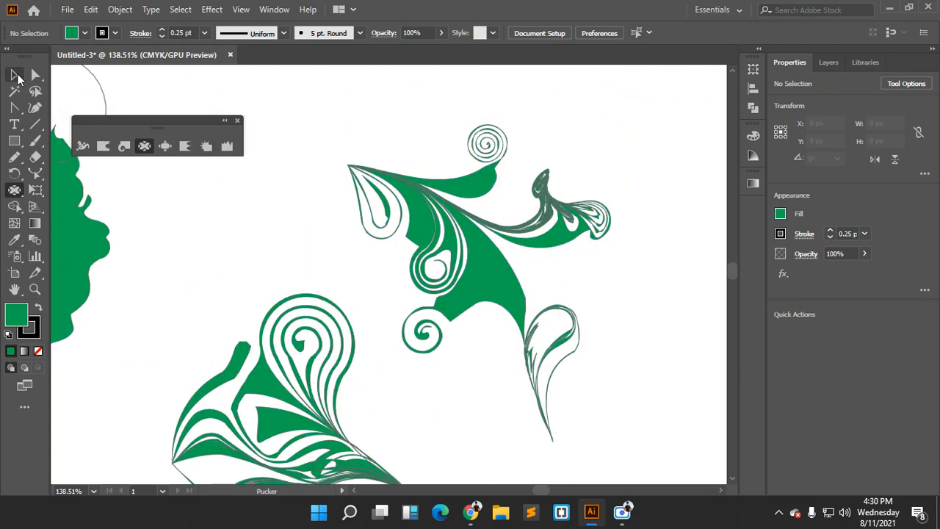
# Move the puckered star slightly up and to the right, fill it with yellow and deselect it
pyautogui.click(14, 75)
pyautogui.click(493, 247)
pyautogui.click(650, 191)
pyautogui.moveTo(506, 281); pyautogui.dragTo(510, 279)
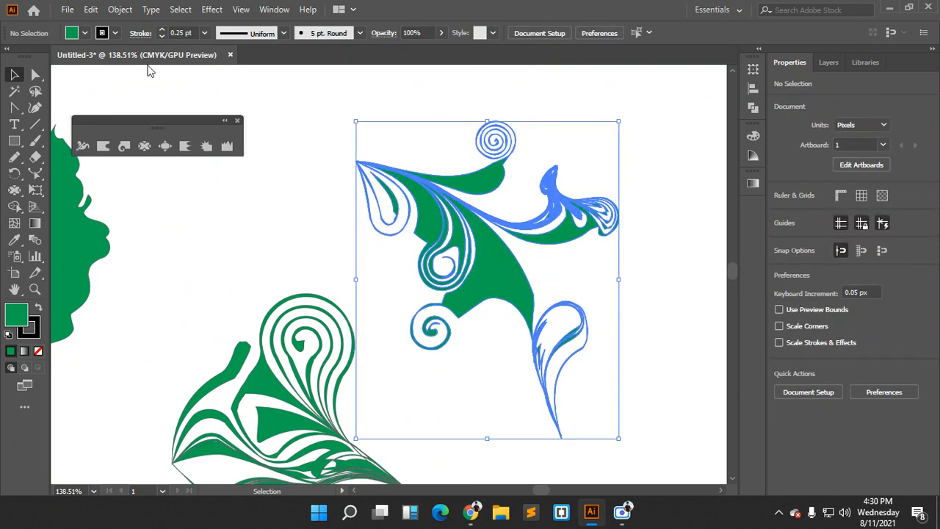
pyautogui.click(85, 34)
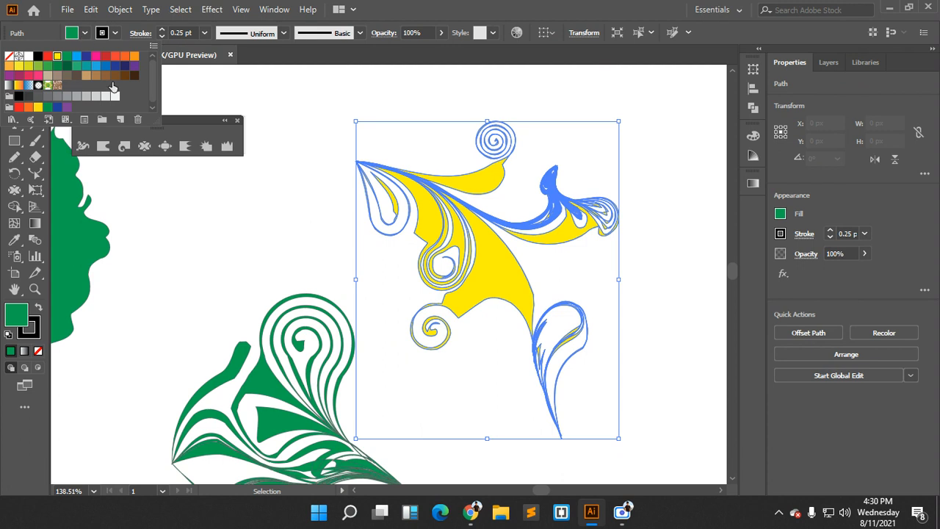
pyautogui.click(314, 365)
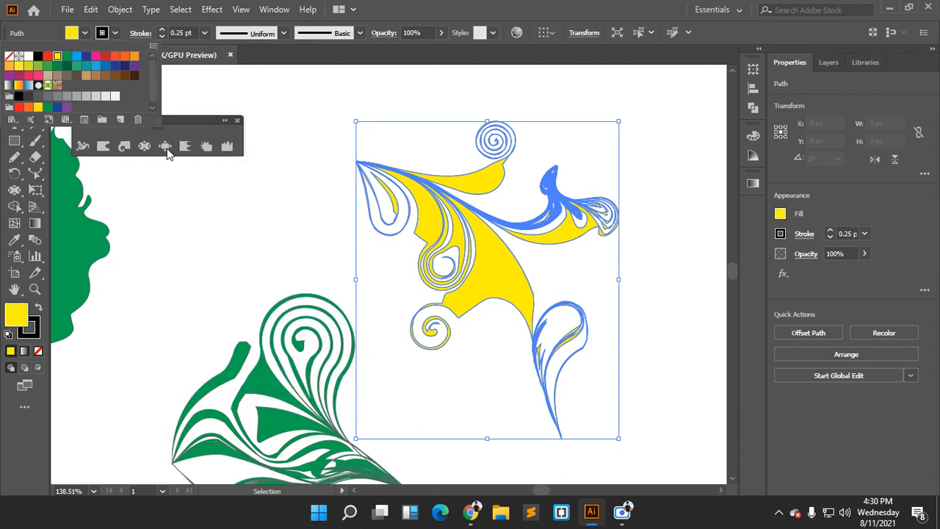
pyautogui.click(86, 33)
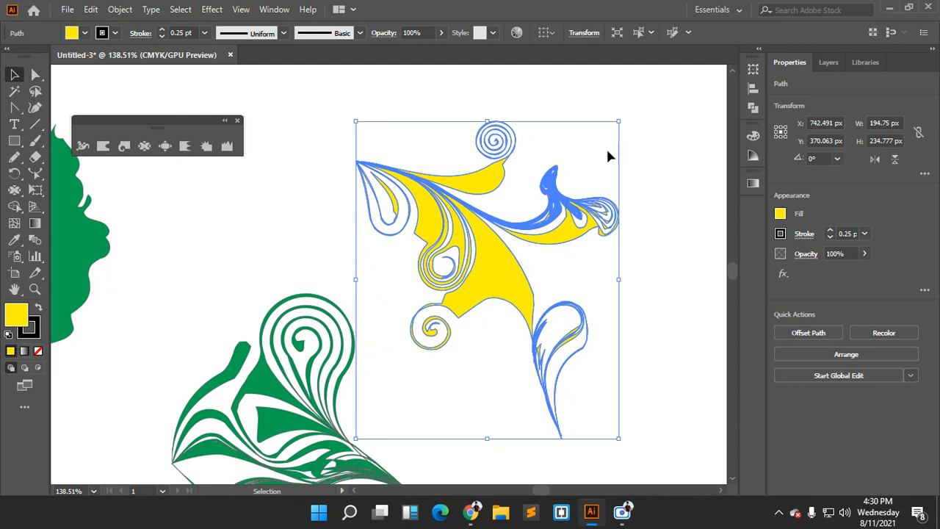
pyautogui.click(645, 158)
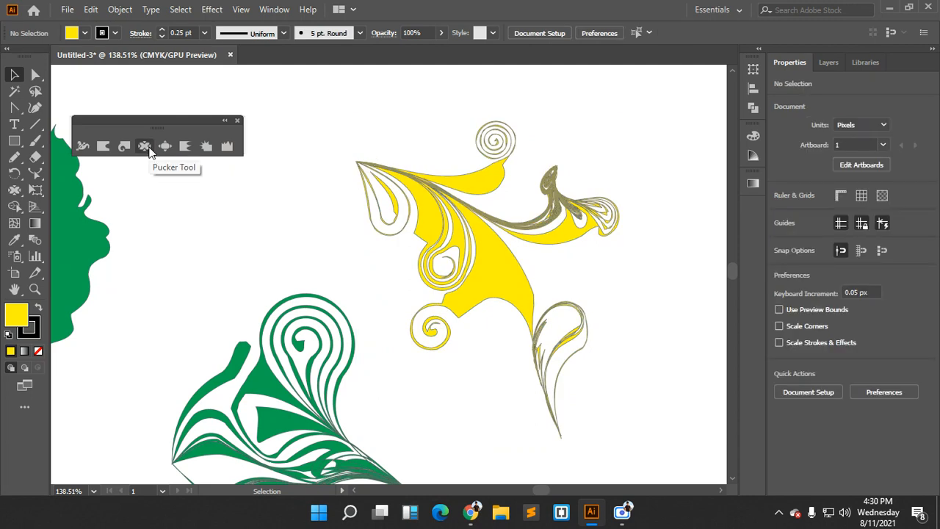
# Pucker the right edge of the warped green shape, pulling it out into a long thin strand toward the yellow shape
pyautogui.moveTo(151, 196); pyautogui.dragTo(395, 247)
pyautogui.click(145, 146)
pyautogui.moveTo(338, 173)
pyautogui.mouseDown()
pyautogui.moveTo(353, 185)
pyautogui.moveTo(316, 308)
pyautogui.moveTo(565, 297)
pyautogui.moveTo(605, 188)
pyautogui.mouseUp()
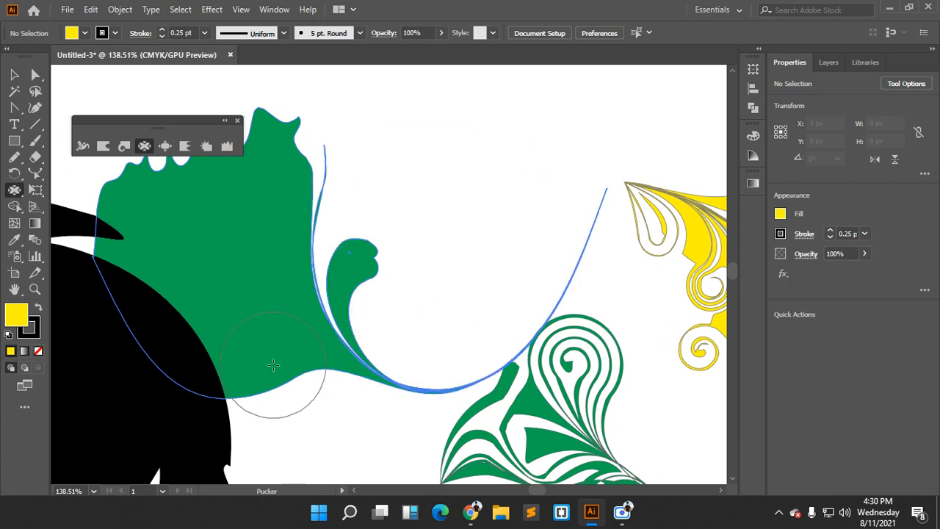
# Pucker the green shape's lower edge toward the swirled green shape, and bloat its upper right part outward
pyautogui.moveTo(262, 377)
pyautogui.mouseDown()
pyautogui.moveTo(509, 420)
pyautogui.moveTo(598, 370)
pyautogui.moveTo(444, 372)
pyautogui.mouseUp()
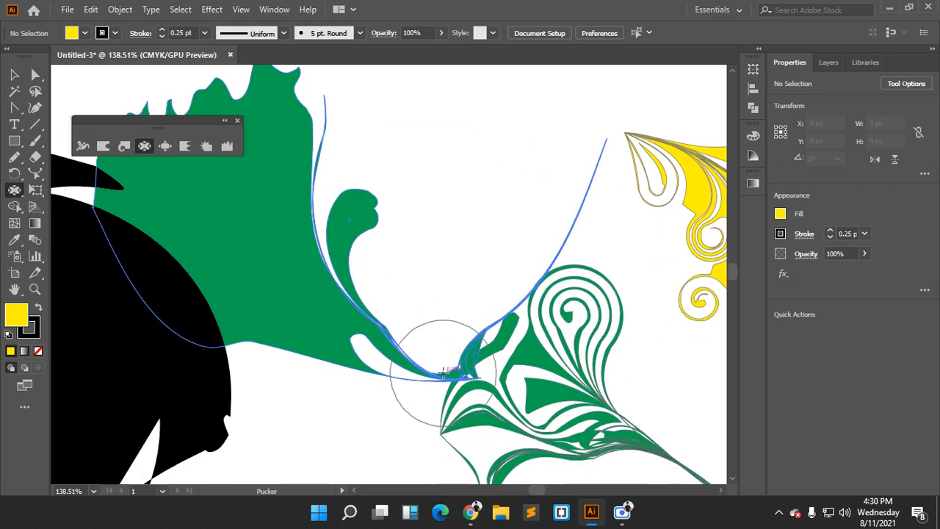
pyautogui.click(168, 144)
pyautogui.moveTo(275, 199)
pyautogui.mouseDown()
pyautogui.moveTo(350, 201)
pyautogui.moveTo(282, 215)
pyautogui.moveTo(301, 121)
pyautogui.moveTo(413, 184)
pyautogui.moveTo(308, 163)
pyautogui.mouseUp()
# Bloat the right side of the green shape with long sweeping strokes, pushing it out into large rounded lobes
pyautogui.scroll(5, 413, 204)
pyautogui.scroll(-3, 463, 273)
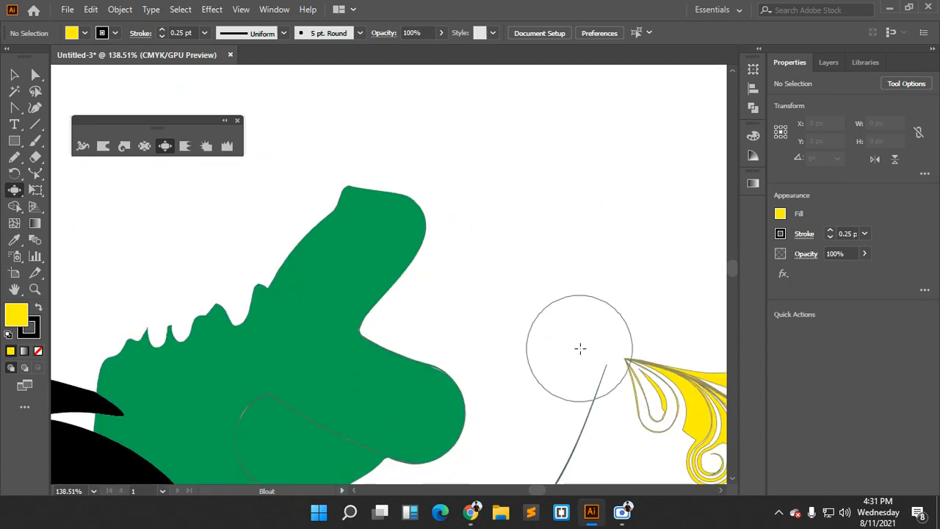
pyautogui.scroll(-4, 580, 349)
pyautogui.moveTo(497, 306)
pyautogui.mouseDown()
pyautogui.moveTo(379, 338)
pyautogui.moveTo(339, 283)
pyautogui.moveTo(398, 377)
pyautogui.moveTo(385, 392)
pyautogui.moveTo(367, 187)
pyautogui.moveTo(605, 130)
pyautogui.mouseUp()
pyautogui.moveTo(441, 179)
pyautogui.mouseDown()
pyautogui.moveTo(404, 233)
pyautogui.moveTo(583, 210)
pyautogui.mouseUp()
pyautogui.moveTo(373, 210)
pyautogui.mouseDown()
pyautogui.moveTo(373, 272)
pyautogui.moveTo(321, 202)
pyautogui.moveTo(431, 304)
pyautogui.moveTo(499, 248)
pyautogui.moveTo(426, 140)
pyautogui.moveTo(332, 133)
pyautogui.moveTo(552, 266)
pyautogui.moveTo(678, 140)
pyautogui.moveTo(453, 330)
pyautogui.moveTo(224, 318)
pyautogui.mouseUp()
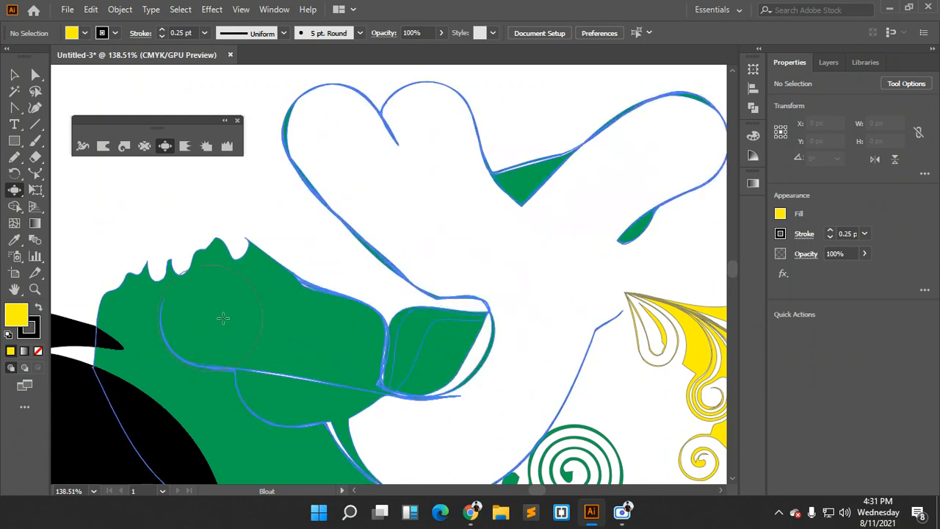
pyautogui.scroll(-2, 292, 317)
pyautogui.moveTo(168, 189); pyautogui.dragTo(162, 160)
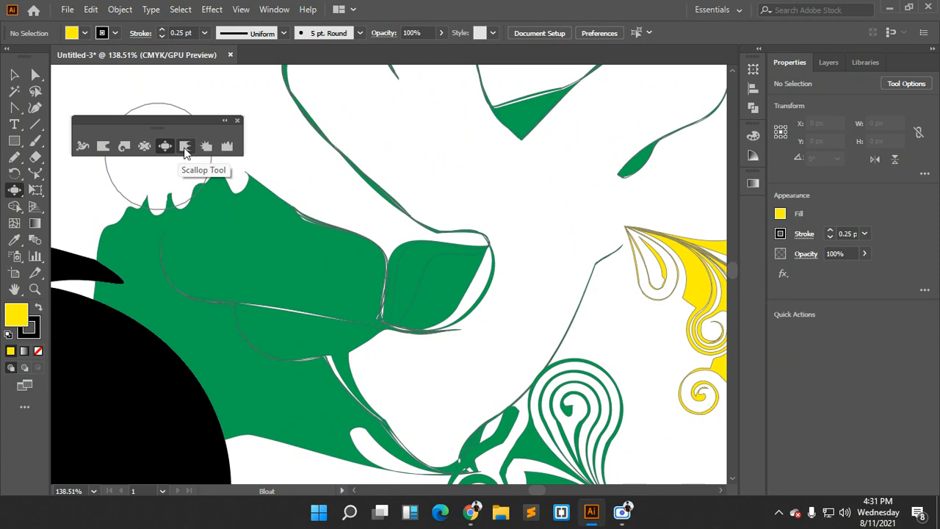
# Draw a yellow rectangle about 326 by 81 px across the artboard's upper edge, above the distorted shapes
pyautogui.scroll(1, 416, 318)
pyautogui.moveTo(487, 316); pyautogui.dragTo(346, 255)
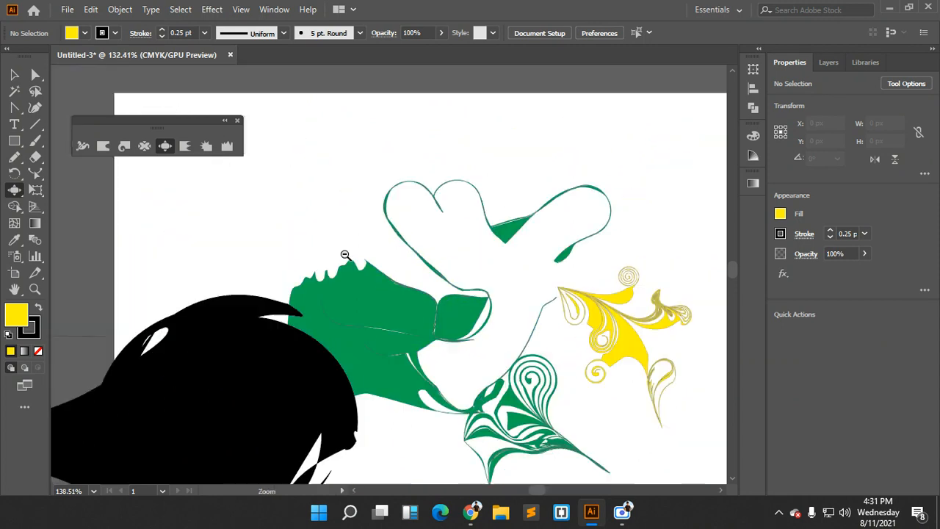
pyautogui.scroll(-3, 346, 255)
pyautogui.press('m')
pyautogui.moveTo(306, 150); pyautogui.dragTo(467, 191)
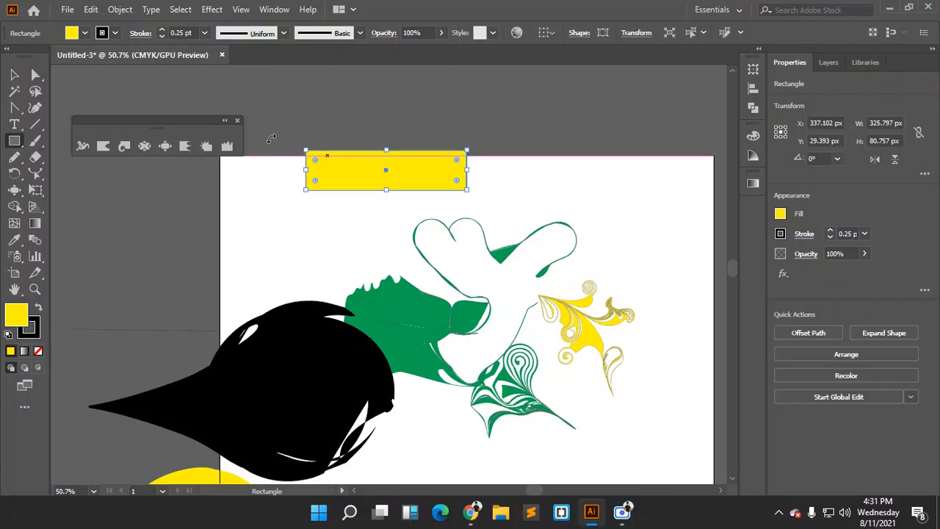
# Scallop the upper and lower edges of the yellow rectangle into fine spikes, and deselect it
pyautogui.click(185, 146)
pyautogui.click(357, 138)
pyautogui.moveTo(392, 140)
pyautogui.mouseDown()
pyautogui.moveTo(432, 152)
pyautogui.moveTo(306, 151)
pyautogui.moveTo(362, 167)
pyautogui.moveTo(454, 149)
pyautogui.moveTo(397, 189)
pyautogui.moveTo(337, 180)
pyautogui.moveTo(459, 179)
pyautogui.moveTo(432, 175)
pyautogui.mouseUp()
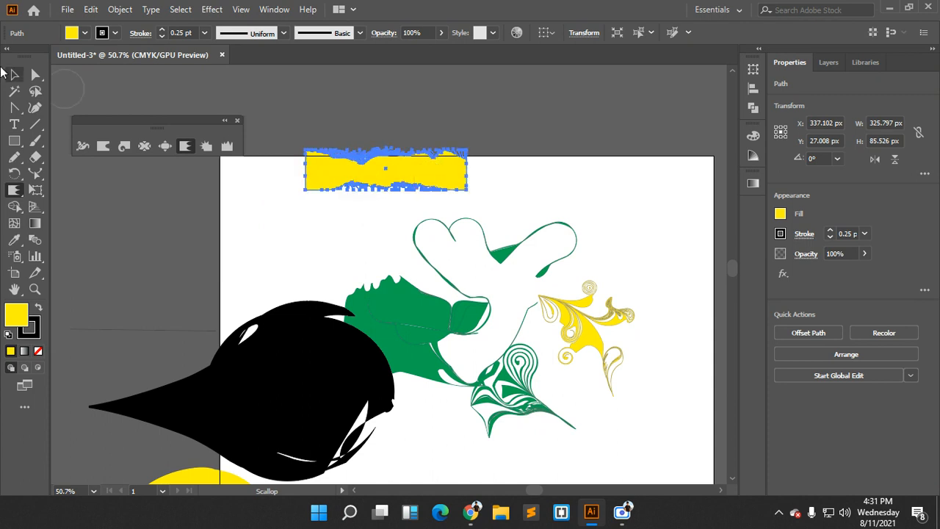
pyautogui.click(15, 76)
pyautogui.click(619, 179)
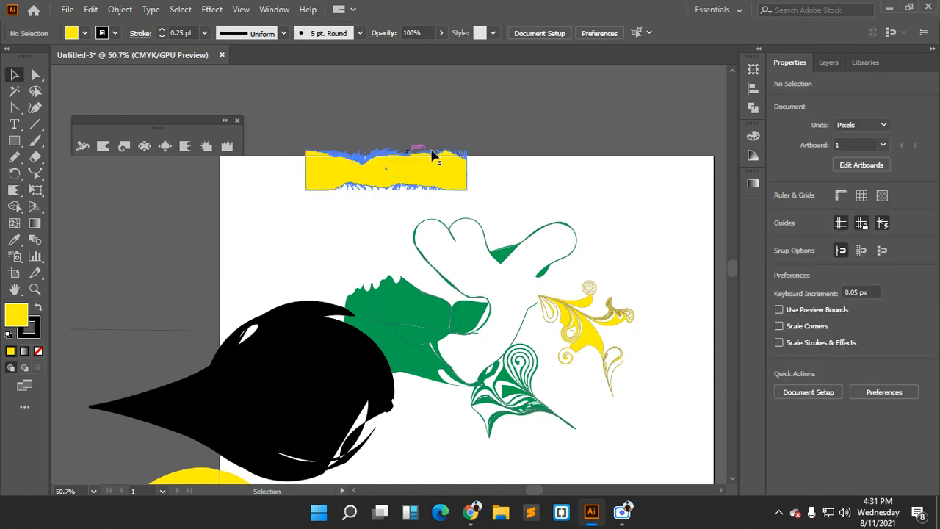
# Remove the stroke from the scalloped yellow rectangle and deselect it
pyautogui.moveTo(382, 157); pyautogui.dragTo(577, 275)
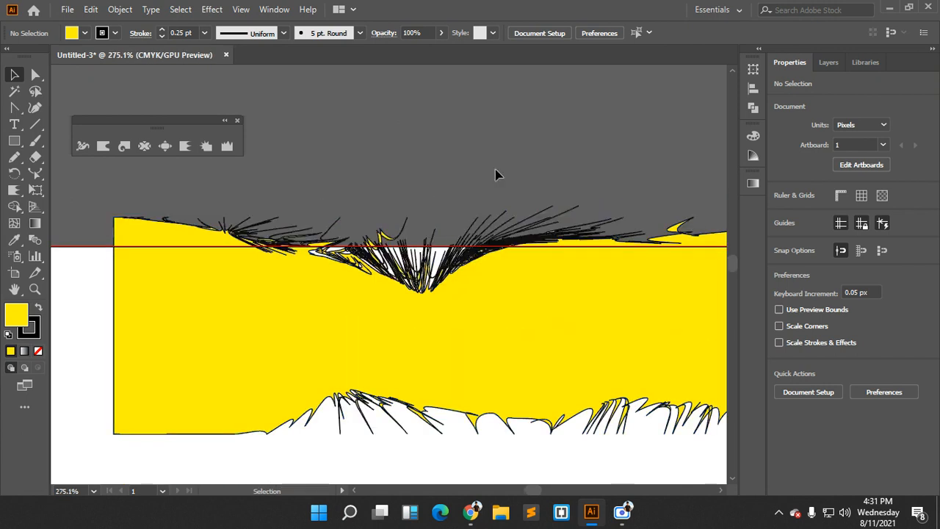
pyautogui.click(501, 320)
pyautogui.click(114, 33)
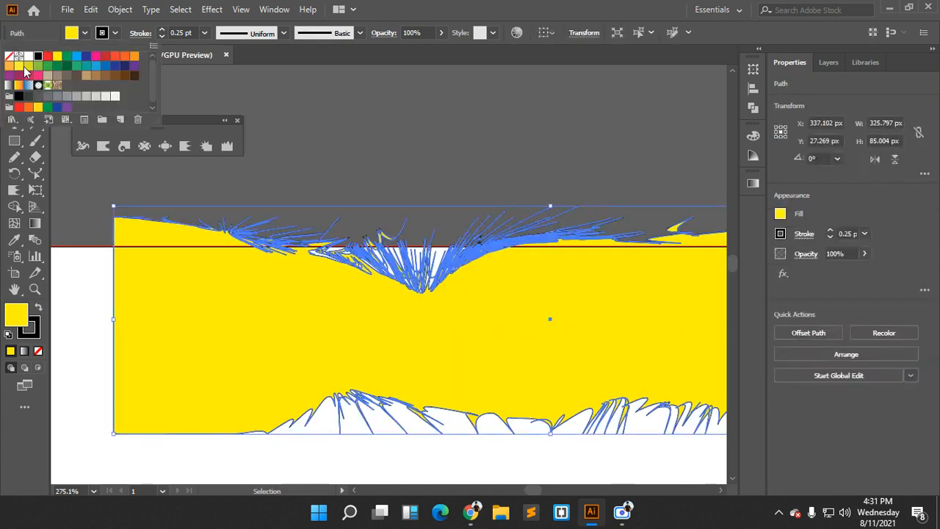
pyautogui.click(9, 58)
pyautogui.click(298, 96)
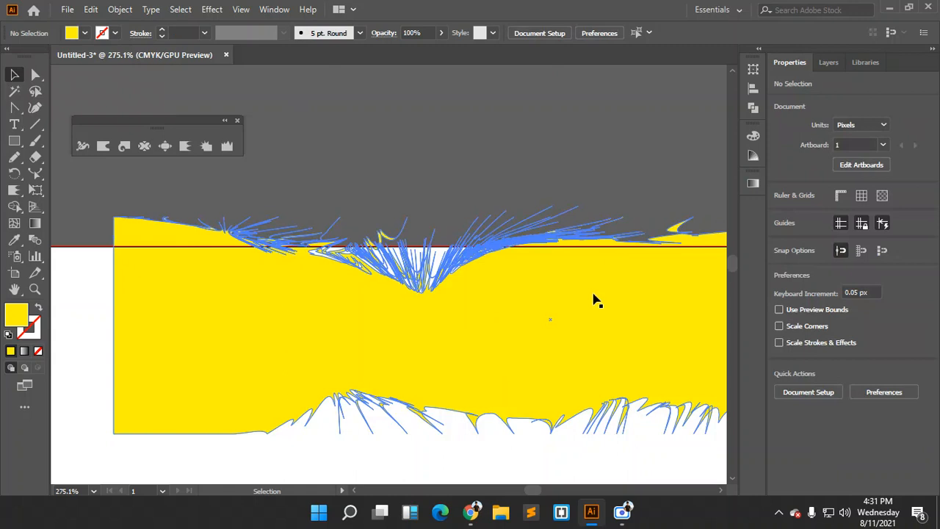
# Distort the upper edge and left end of the large yellow shape into spikes with the Crystallize tool, and deselect it
pyautogui.scroll(-2, 517, 198)
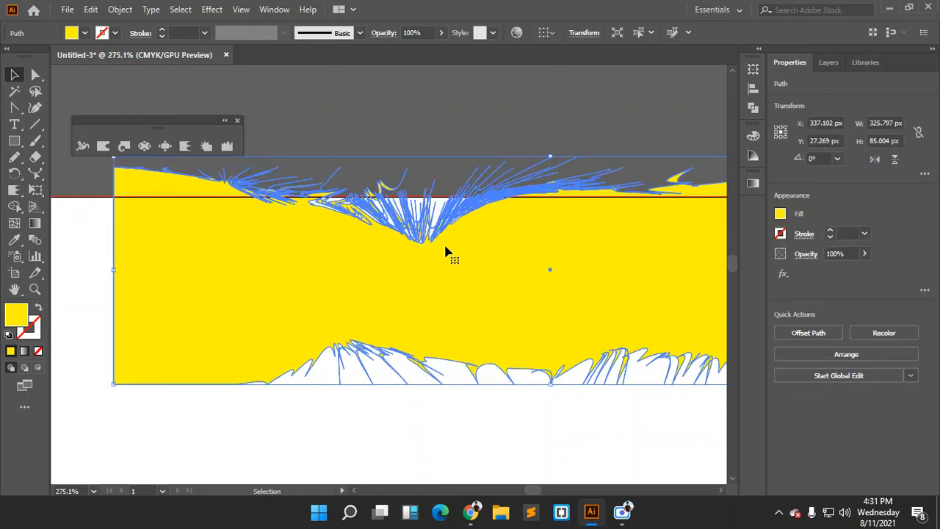
pyautogui.scroll(-2, 498, 309)
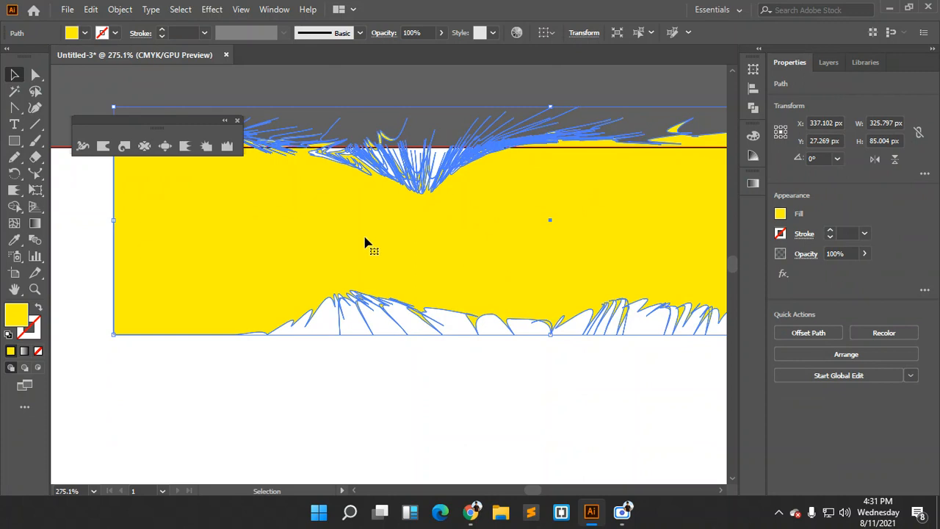
pyautogui.click(209, 149)
pyautogui.moveTo(161, 143)
pyautogui.mouseDown()
pyautogui.moveTo(326, 78)
pyautogui.moveTo(314, 119)
pyautogui.moveTo(151, 313)
pyautogui.moveTo(206, 340)
pyautogui.moveTo(587, 166)
pyautogui.moveTo(609, 123)
pyautogui.mouseUp()
pyautogui.scroll(2, 609, 188)
pyautogui.moveTo(448, 287); pyautogui.dragTo(433, 356)
pyautogui.scroll(-2, 426, 221)
pyautogui.press('v')
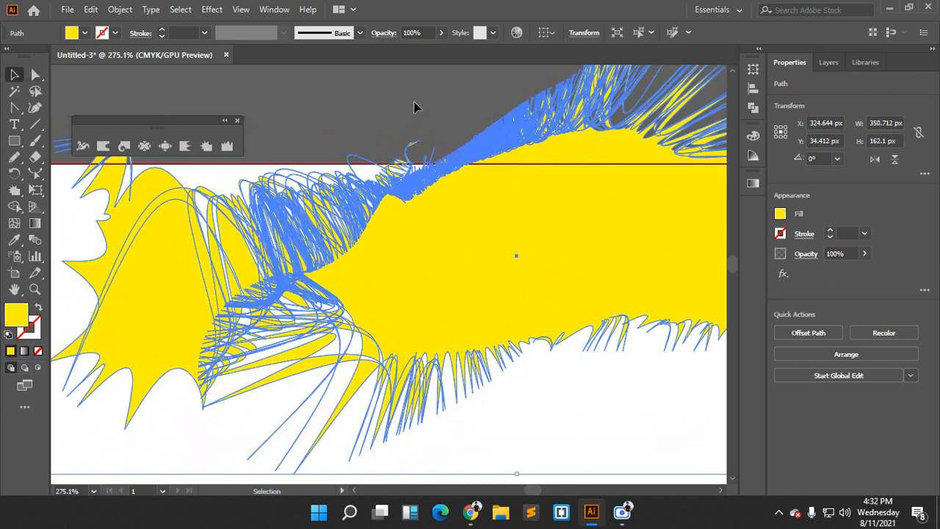
pyautogui.click(414, 107)
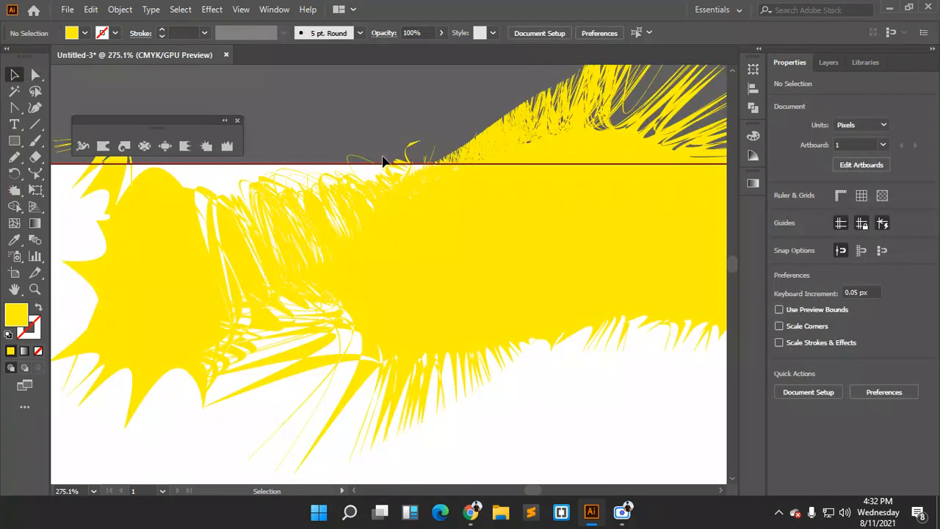
# Draw a yellow rectangle about 95 by 47 px in the empty area above the artboard
pyautogui.scroll(-5, 525, 279)
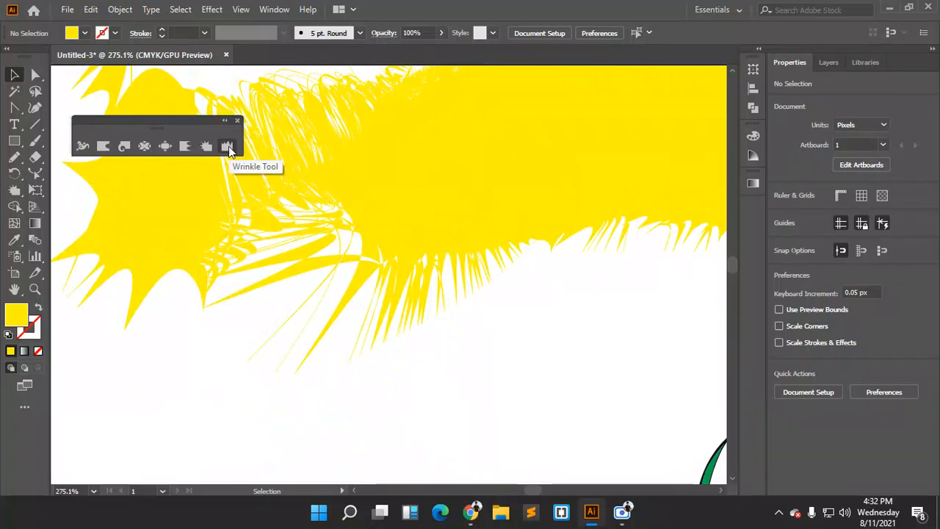
pyautogui.scroll(10, 460, 323)
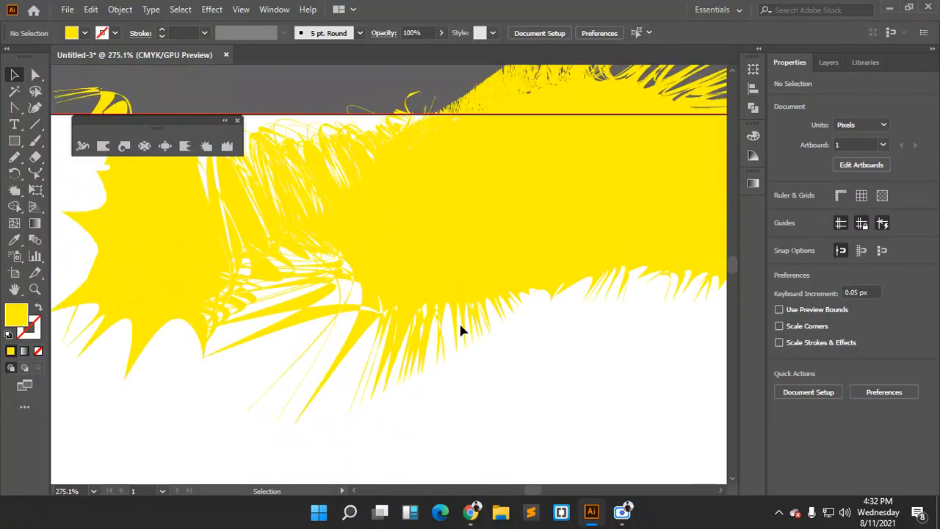
pyautogui.scroll(-2, 473, 285)
pyautogui.scroll(5, 397, 218)
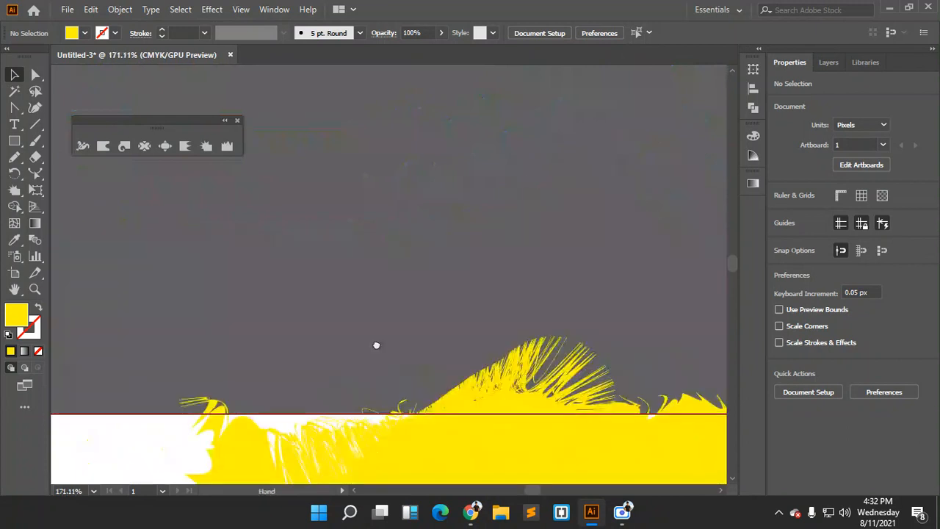
pyautogui.click(15, 141)
pyautogui.moveTo(377, 180); pyautogui.dragTo(537, 258)
# Distort the upper and lower edges of the new rectangle with the Wrinkle tool
pyautogui.click(227, 145)
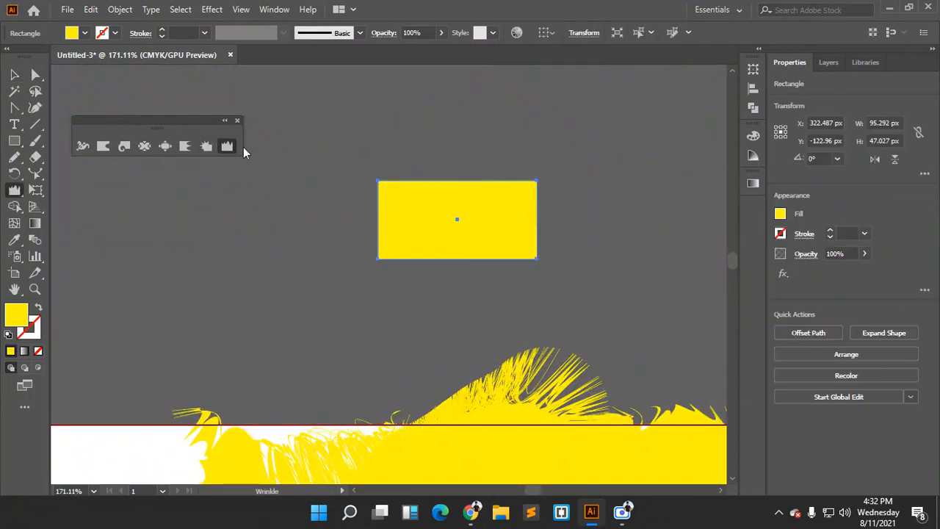
pyautogui.moveTo(512, 191)
pyautogui.mouseDown()
pyautogui.moveTo(431, 169)
pyautogui.moveTo(433, 176)
pyautogui.moveTo(413, 179)
pyautogui.mouseUp()
pyautogui.moveTo(433, 243)
pyautogui.mouseDown()
pyautogui.moveTo(457, 247)
pyautogui.moveTo(446, 231)
pyautogui.moveTo(451, 245)
pyautogui.moveTo(507, 234)
pyautogui.mouseUp()
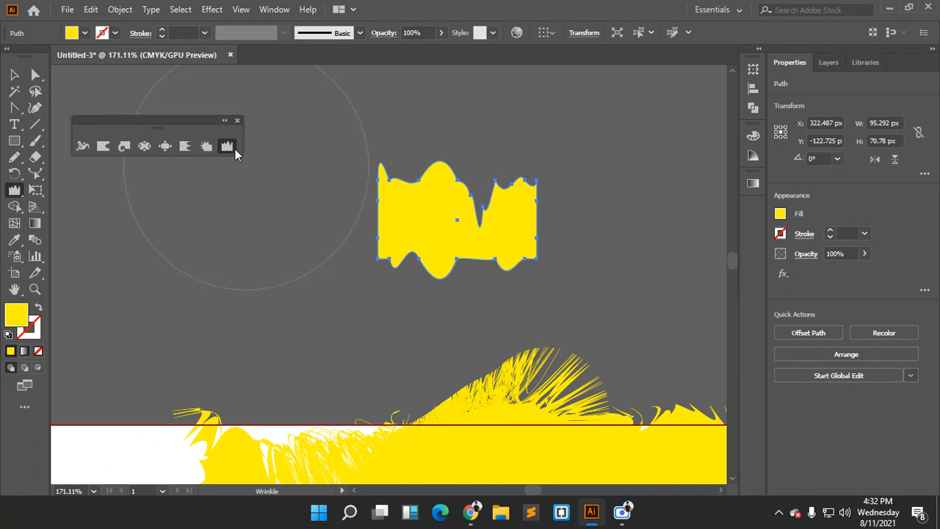
# Set the Wrinkle tool's brush width and height to 20 px each
pyautogui.doubleClick(230, 149)
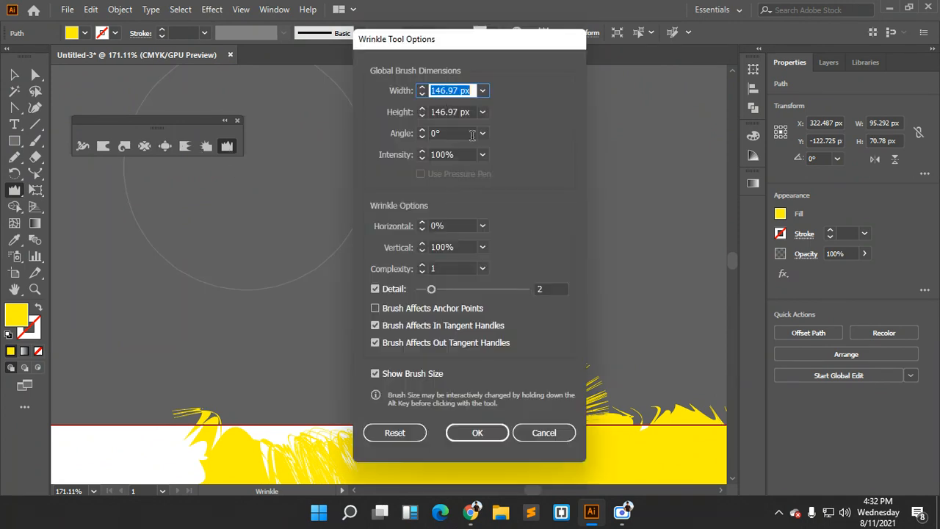
pyautogui.write('20')
pyautogui.press('Tab')
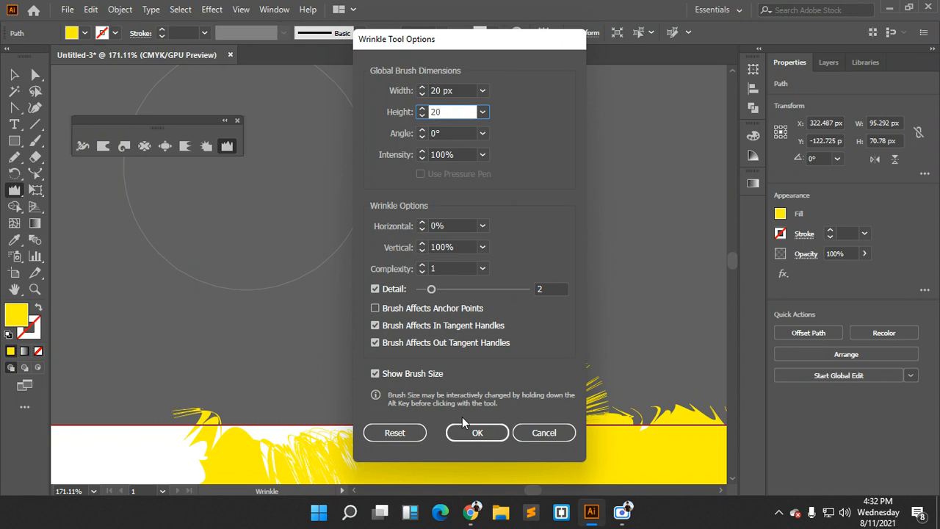
pyautogui.write('20')
pyautogui.click(477, 432)
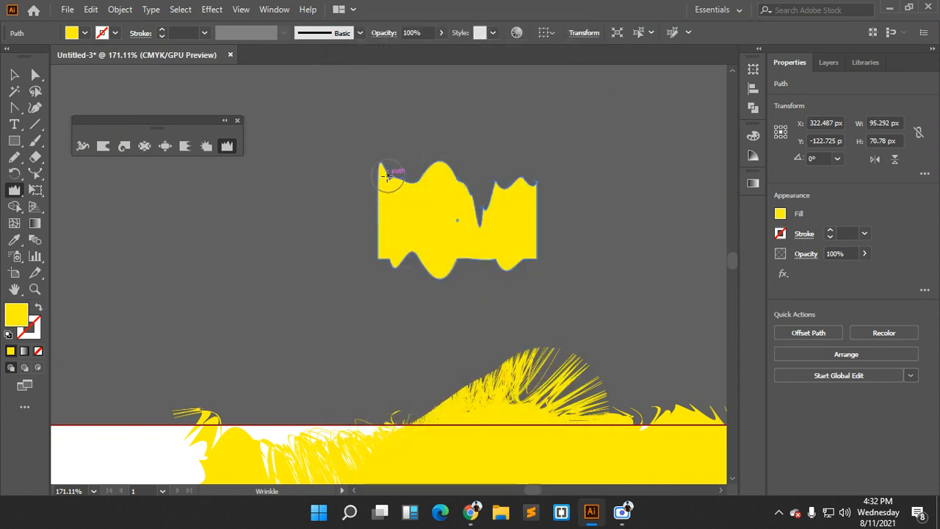
# Add fine wrinkles along the edges of the yellow shape with the smaller brush, and deselect the shape
pyautogui.moveTo(413, 182)
pyautogui.mouseDown()
pyautogui.moveTo(438, 173)
pyautogui.moveTo(449, 185)
pyautogui.moveTo(467, 182)
pyautogui.moveTo(487, 208)
pyautogui.moveTo(499, 193)
pyautogui.moveTo(517, 204)
pyautogui.moveTo(518, 242)
pyautogui.moveTo(514, 253)
pyautogui.moveTo(436, 262)
pyautogui.moveTo(388, 248)
pyautogui.moveTo(384, 227)
pyautogui.moveTo(412, 222)
pyautogui.mouseUp()
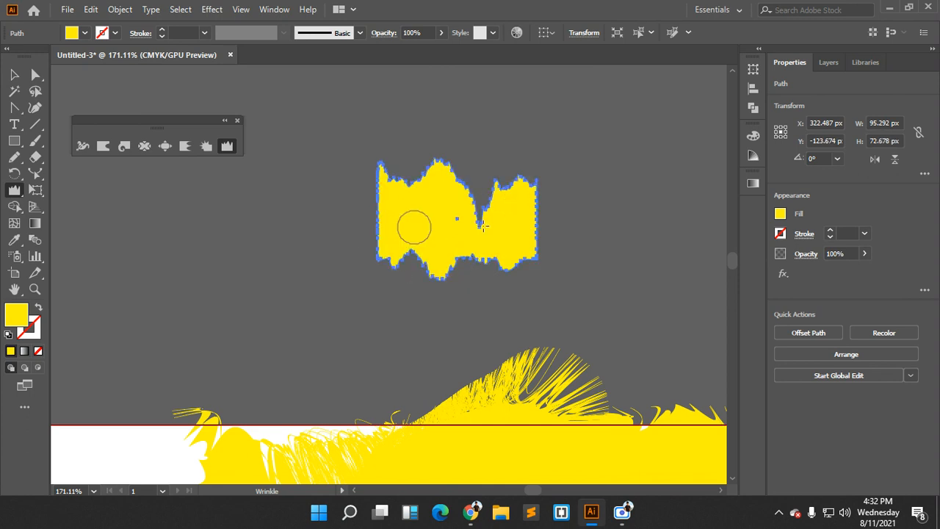
pyautogui.click(14, 74)
pyautogui.click(563, 238)
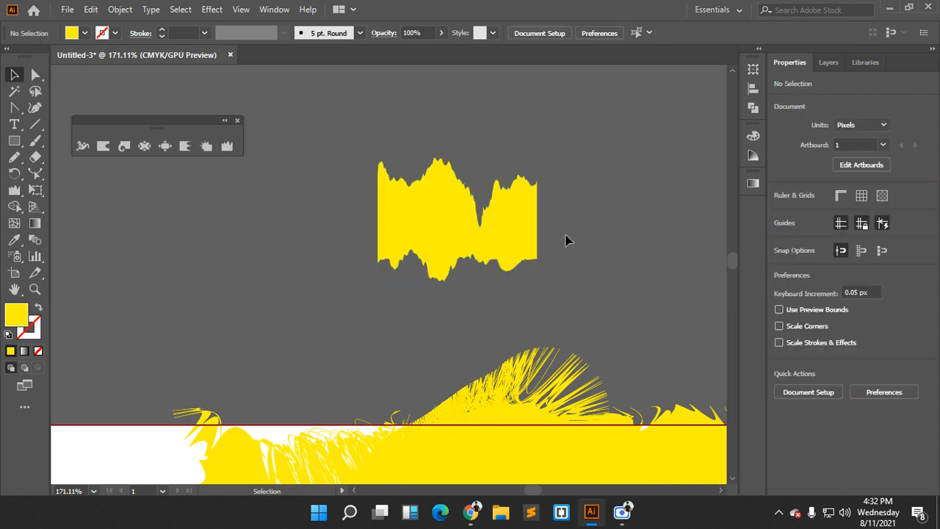
# Stretch the wrinkled shape horizontally to about twice its width, and deselect it
pyautogui.click(538, 219)
pyautogui.moveTo(539, 218); pyautogui.dragTo(688, 213)
pyautogui.click(565, 113)
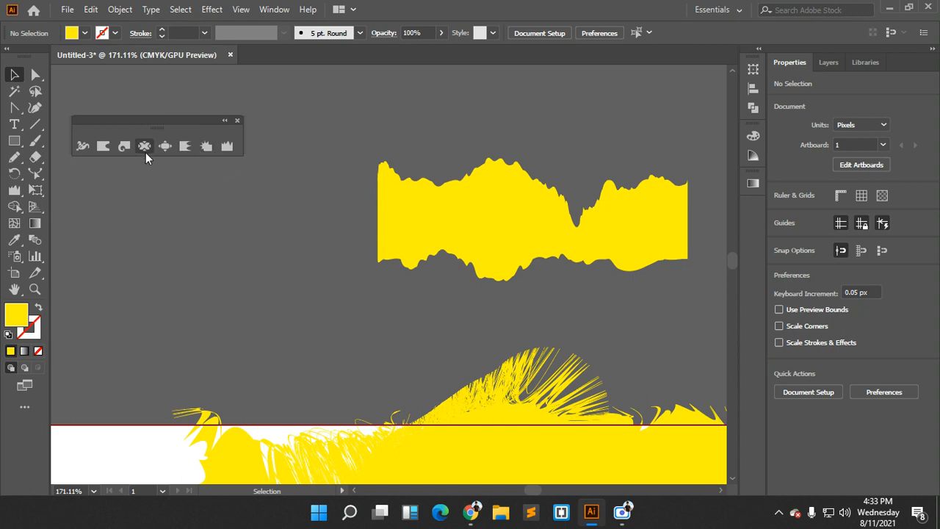
# Close the floating set of distortion tools
pyautogui.scroll(-5, 486, 395)
pyautogui.moveTo(437, 330); pyautogui.dragTo(374, 298)
pyautogui.hotkey('ctrl', 'z')
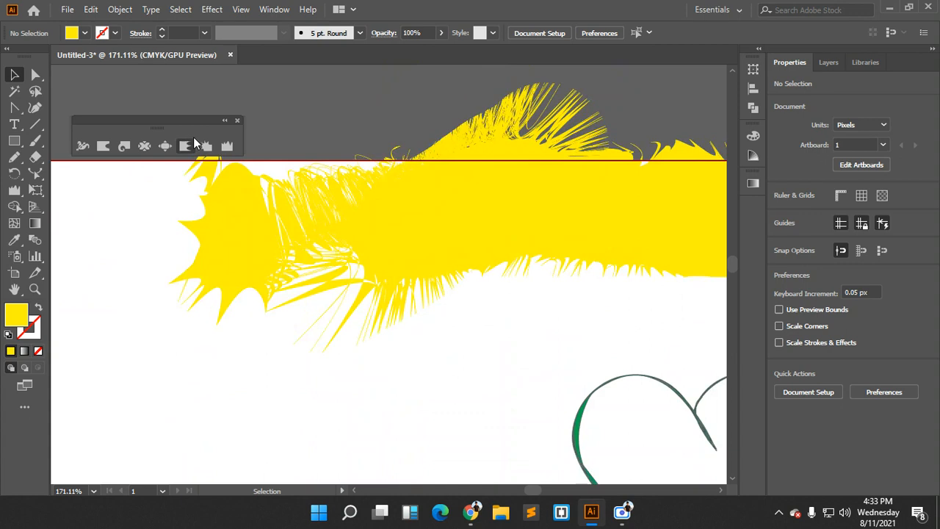
pyautogui.click(237, 121)
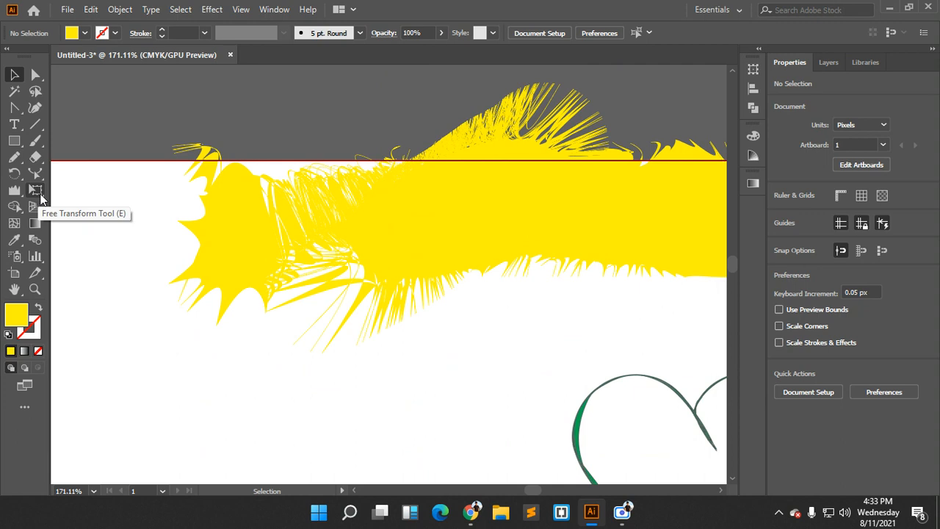
# Detach the Free Transform tool group as a floating set above the artboard, and close it again
pyautogui.click(38, 194)
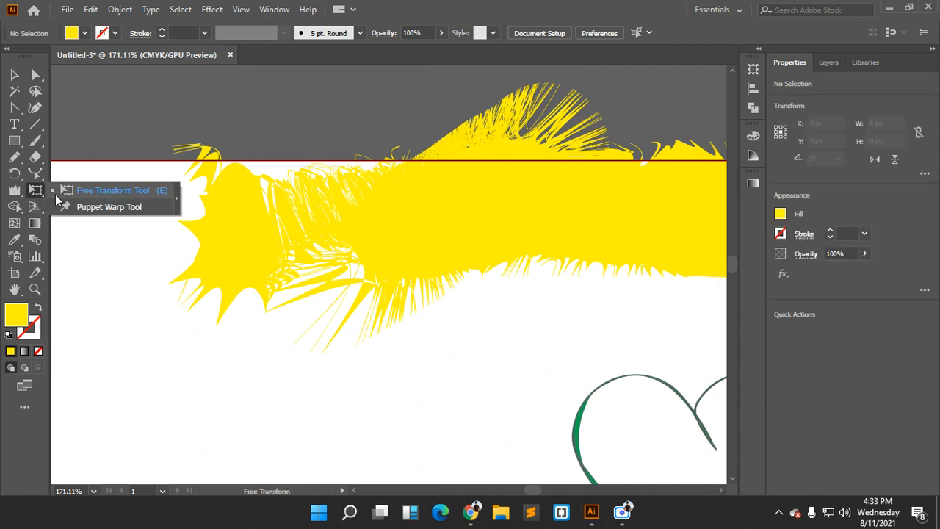
pyautogui.moveTo(48, 194); pyautogui.dragTo(177, 196)
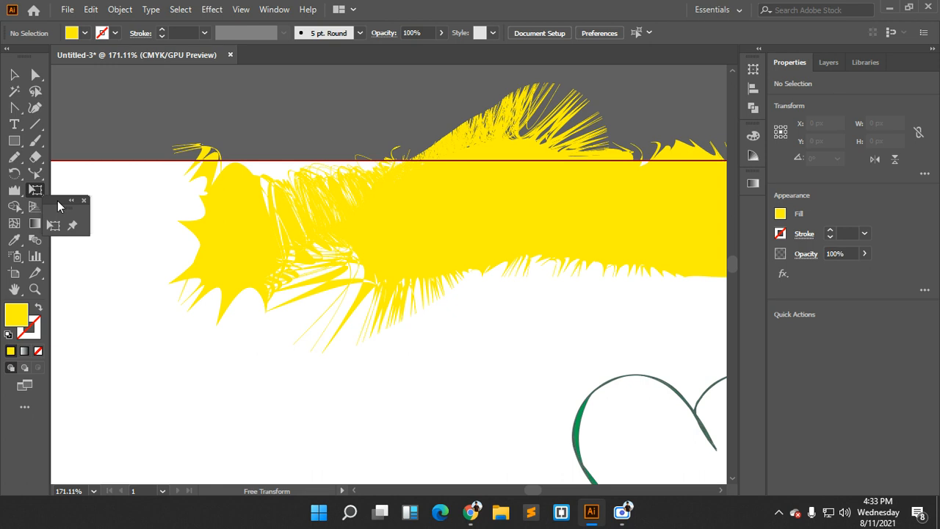
pyautogui.moveTo(59, 198); pyautogui.dragTo(108, 86)
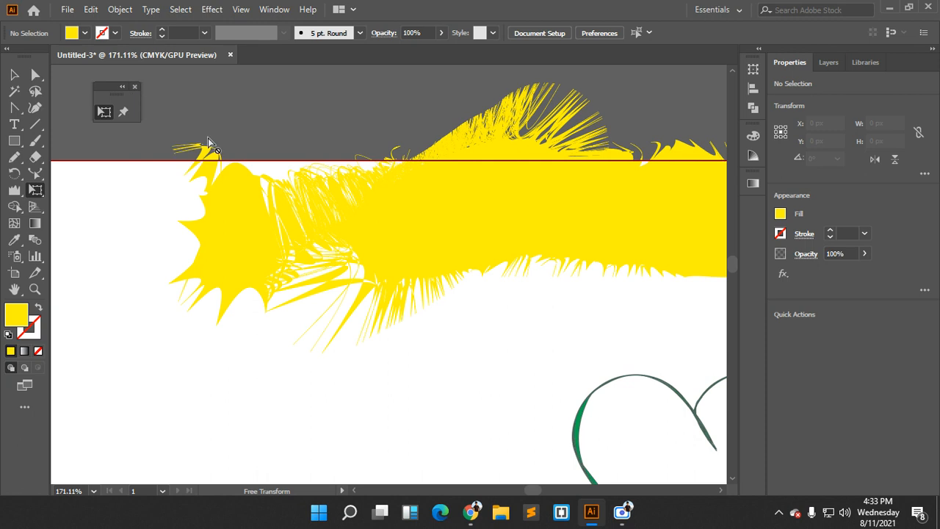
pyautogui.click(136, 87)
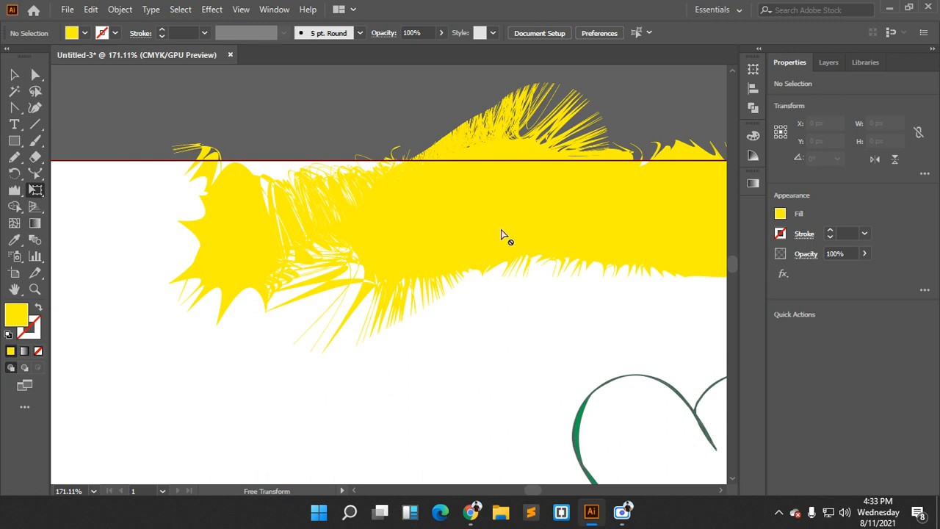
# Delete all artwork in the document and draw a yellow square about 75 px wide near the artboard's upper edge
pyautogui.hotkey('ctrl', 'a')
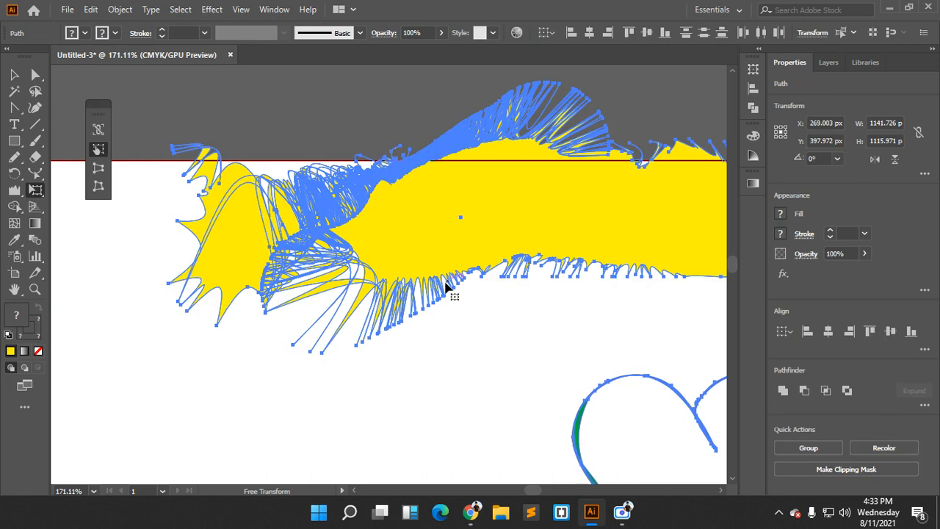
pyautogui.press('Delete')
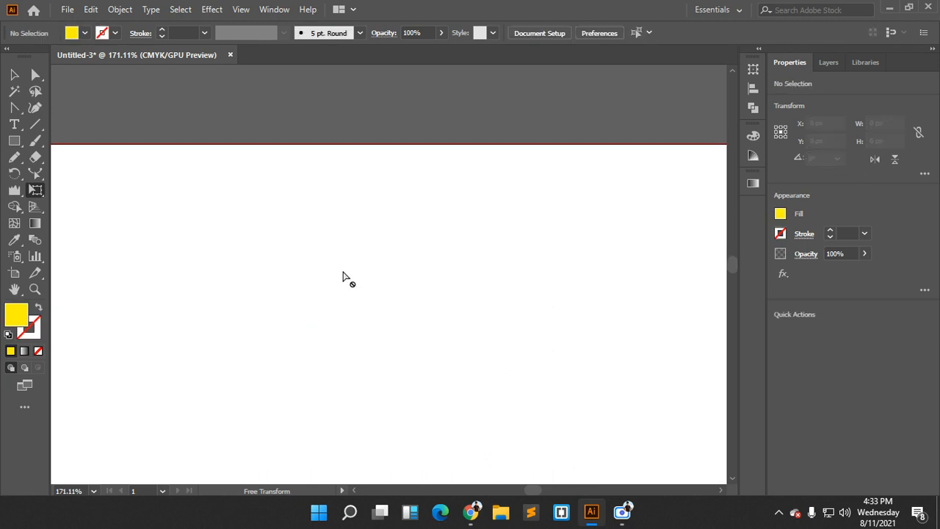
pyautogui.scroll(-3, 110, 198)
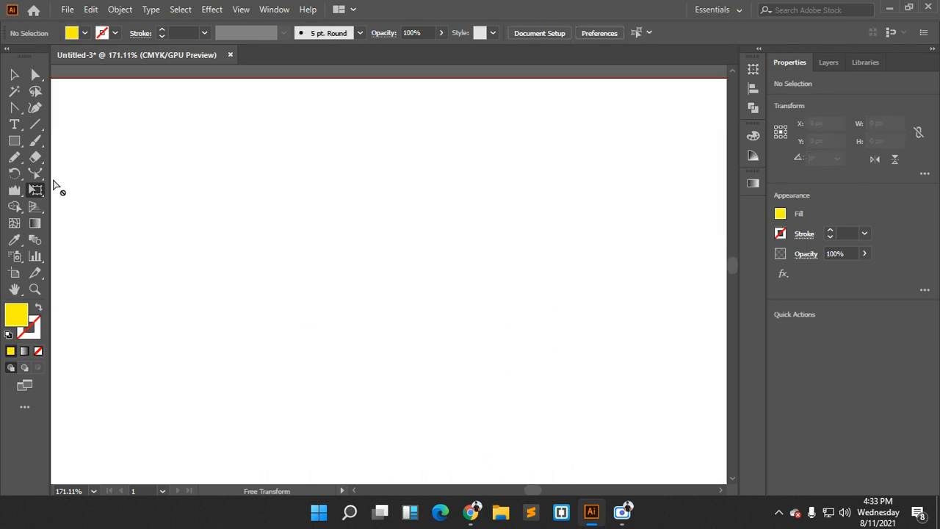
pyautogui.click(14, 140)
pyautogui.moveTo(235, 167); pyautogui.dragTo(298, 230)
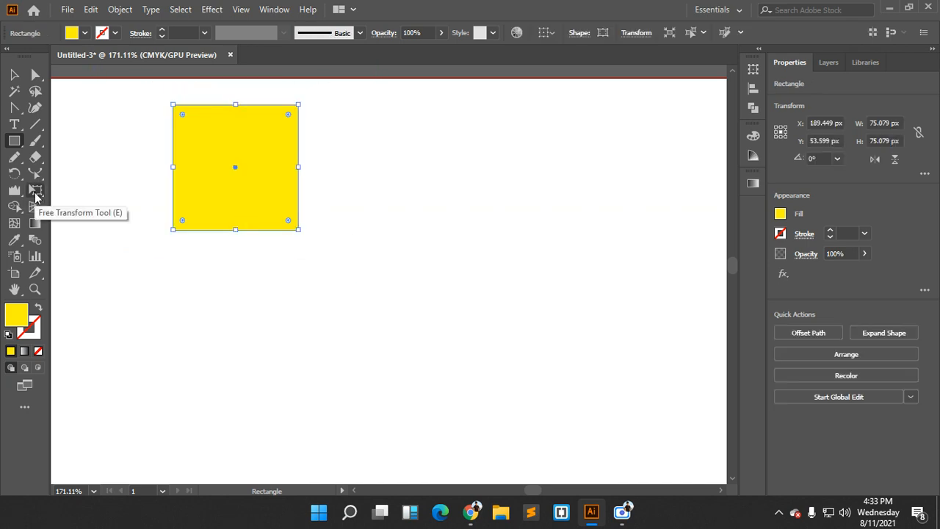
# Scale the square proportionally using Free Transform with Constrain on, enlarging it and shrinking it to about 49 px
pyautogui.click(35, 192)
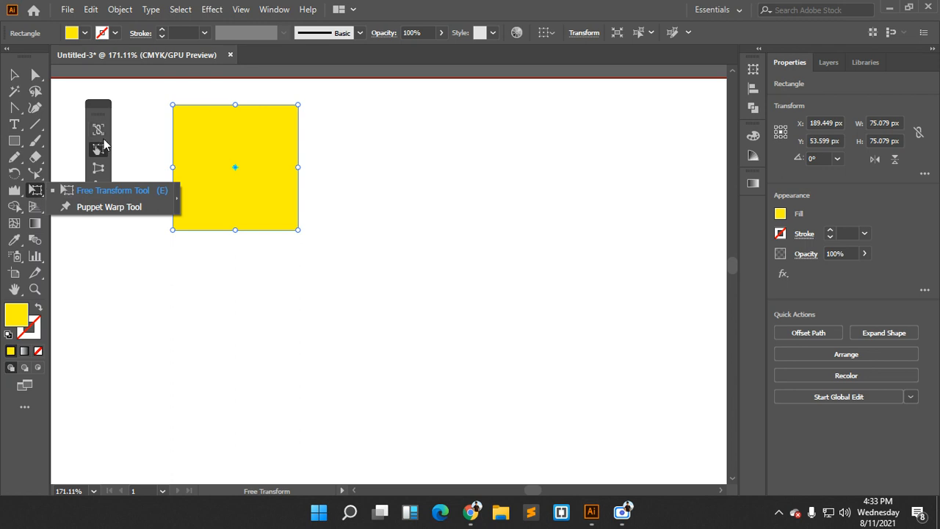
pyautogui.moveTo(96, 105); pyautogui.dragTo(101, 88)
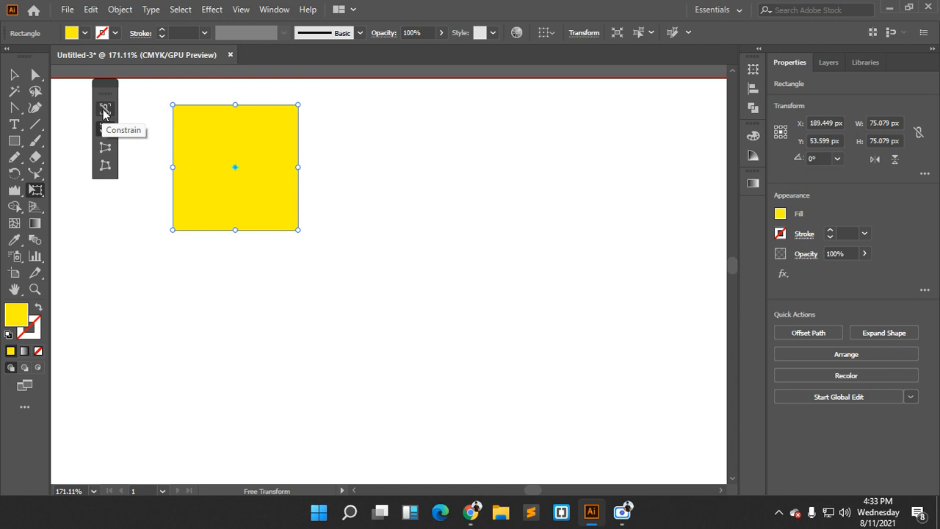
pyautogui.click(104, 110)
pyautogui.moveTo(300, 230); pyautogui.dragTo(390, 311)
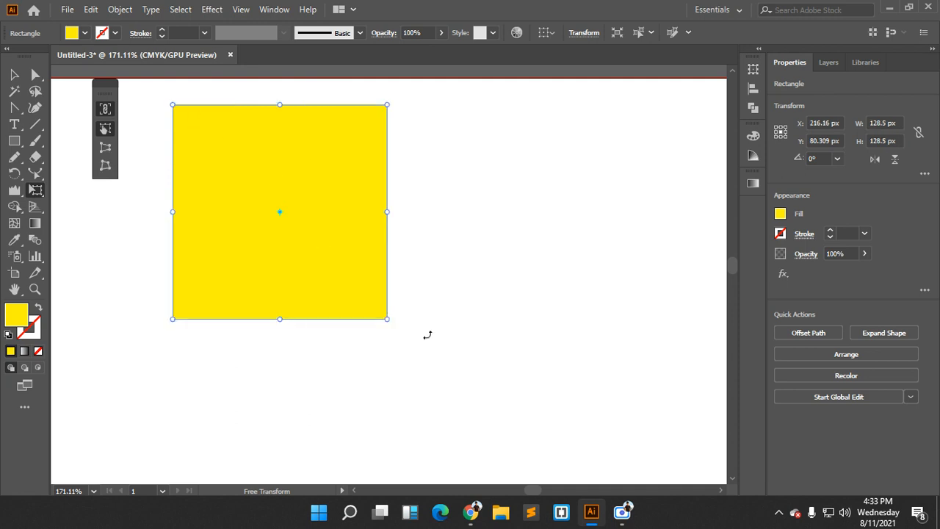
pyautogui.moveTo(388, 319); pyautogui.dragTo(257, 187)
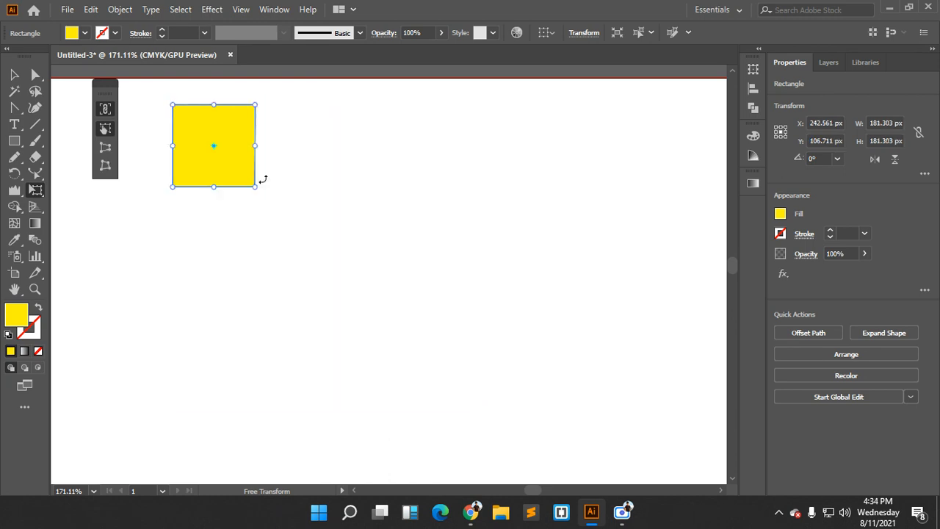
# Distort the square with Free Transform by widening it slightly, skewing it sideways and slanting its horizontal edges
pyautogui.moveTo(256, 144)
pyautogui.mouseDown()
pyautogui.moveTo(485, 145)
pyautogui.moveTo(265, 139)
pyautogui.mouseUp()
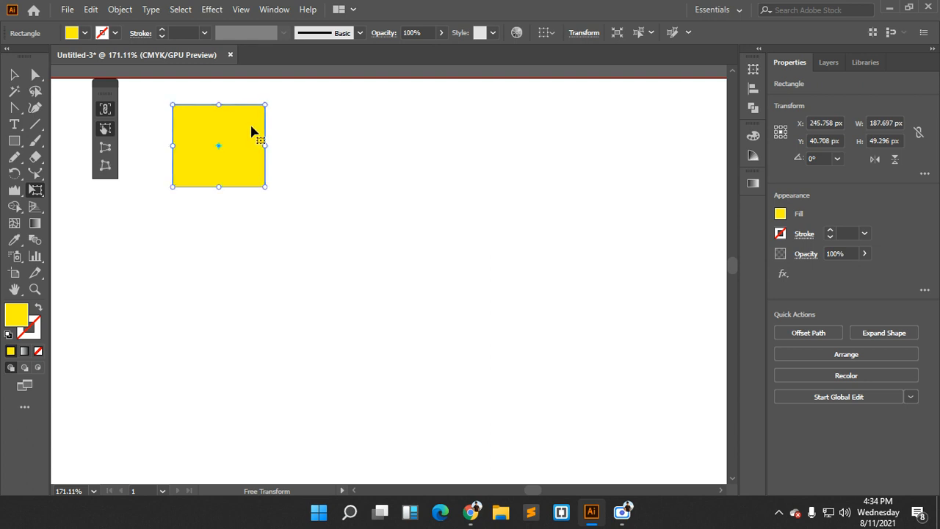
pyautogui.moveTo(218, 103); pyautogui.dragTo(152, 105)
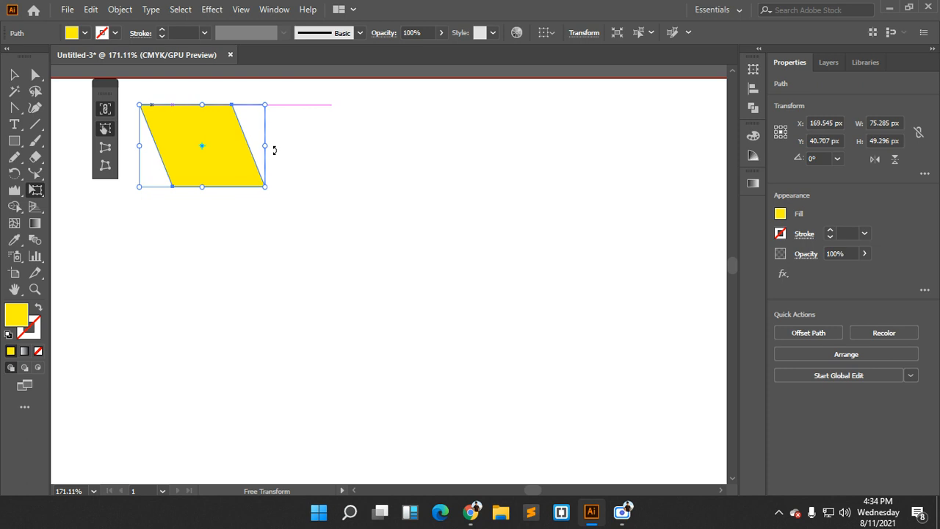
pyautogui.moveTo(269, 146); pyautogui.dragTo(275, 221)
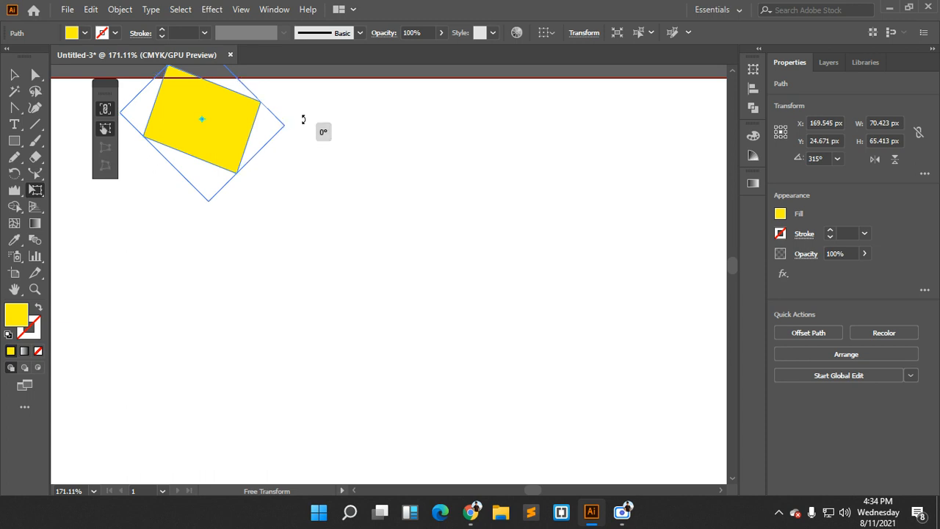
pyautogui.moveTo(304, 120); pyautogui.dragTo(303, 90)
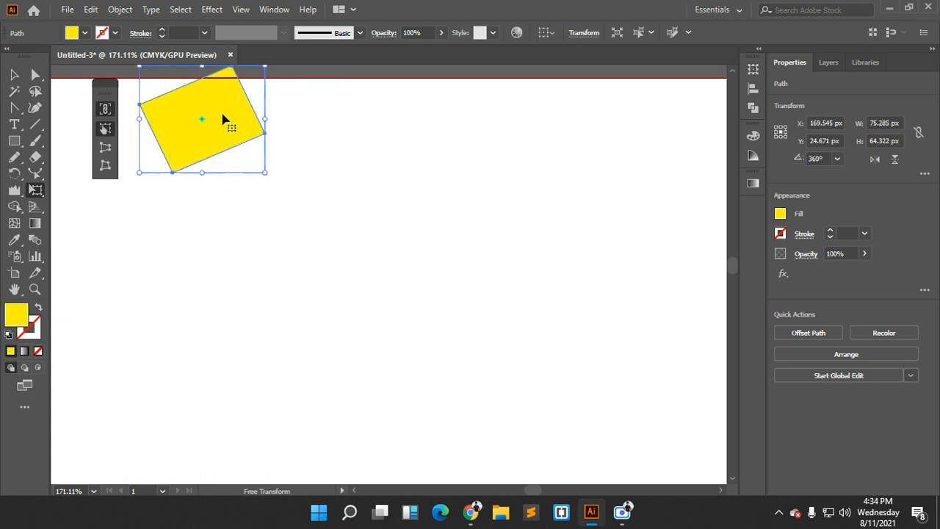
# Replace the distorted shape with a new yellow square about 71 px wide
pyautogui.press('Delete')
pyautogui.click(20, 141)
pyautogui.moveTo(263, 219); pyautogui.dragTo(325, 269)
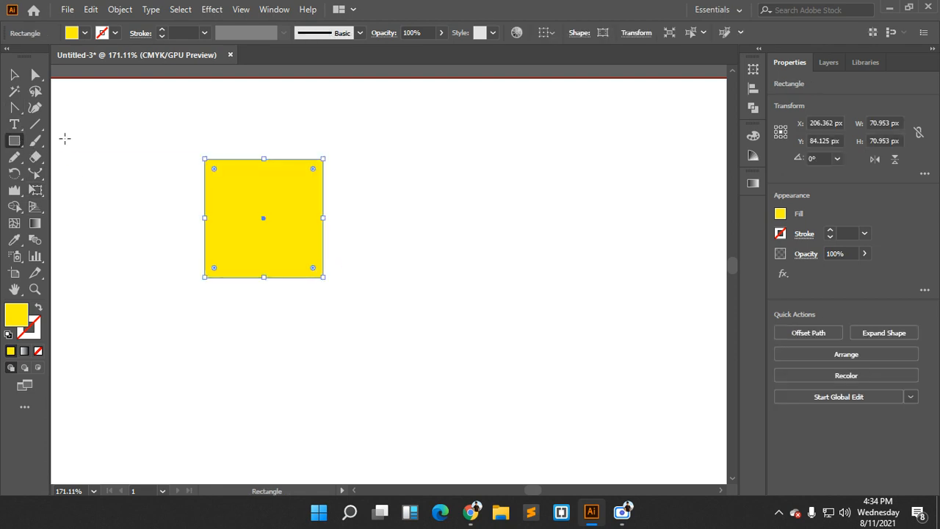
# Rotate the yellow square with Free Transform, first to about 42° and further to about 93°
pyautogui.click(35, 189)
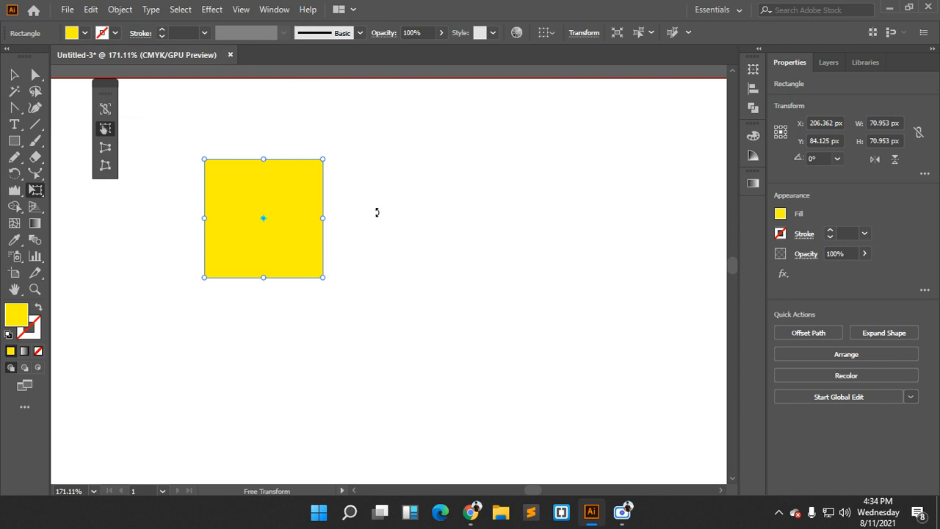
pyautogui.moveTo(359, 218); pyautogui.dragTo(327, 177)
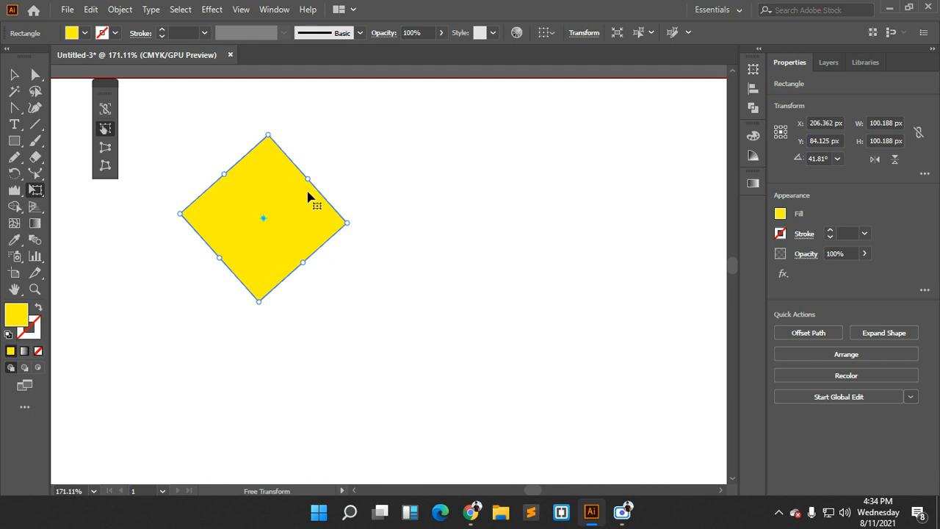
pyautogui.moveTo(315, 178); pyautogui.dragTo(293, 165)
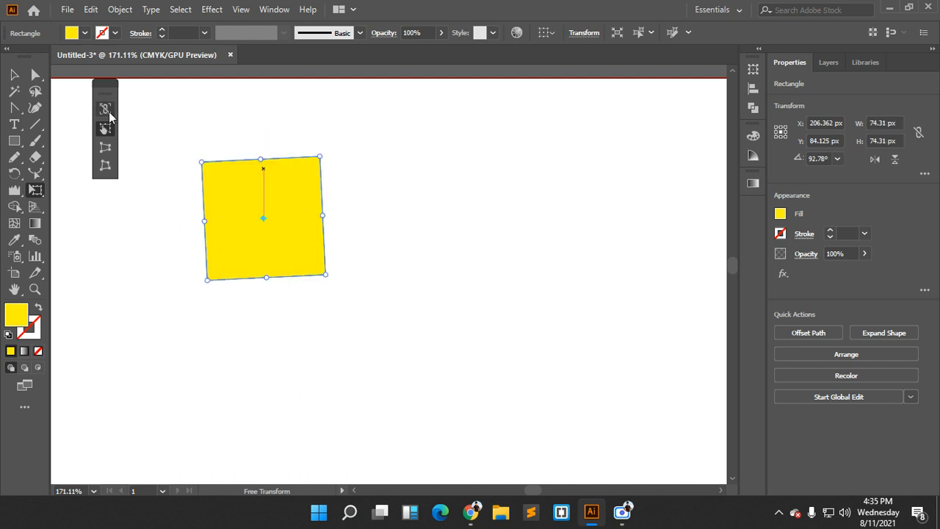
pyautogui.moveTo(242, 130); pyautogui.dragTo(246, 132)
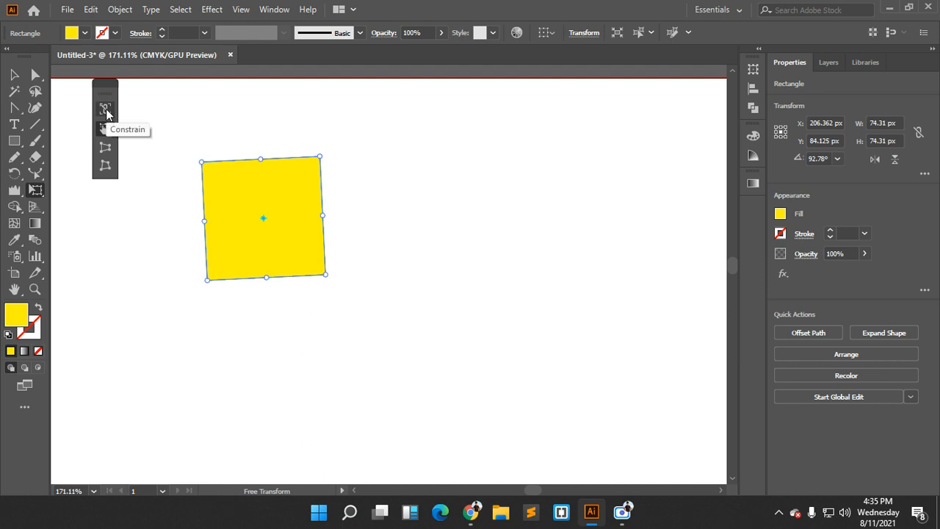
# Rotate the square with Free Transform's Constrain option on, and turn Constrain off with the square at about 24°
pyautogui.click(106, 112)
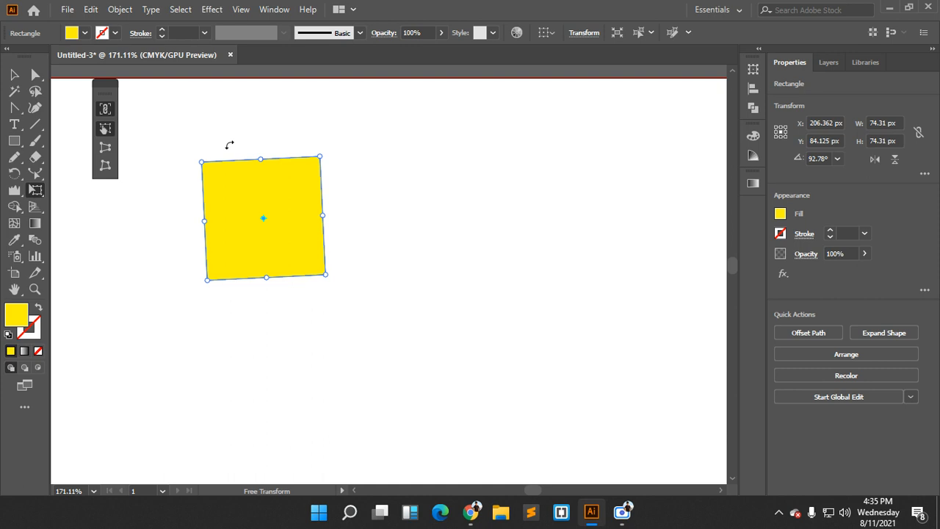
pyautogui.moveTo(244, 145); pyautogui.dragTo(238, 234)
pyautogui.moveTo(255, 188); pyautogui.dragTo(264, 278)
pyautogui.moveTo(339, 207); pyautogui.dragTo(258, 214)
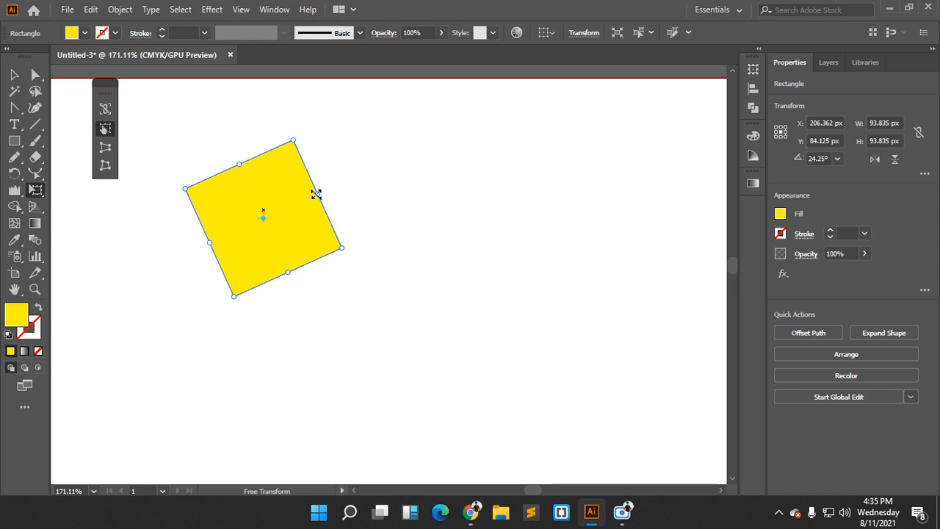
# Shrink the rotated square slightly with Free Transform and shear its sides into a long slanted parallelogram
pyautogui.moveTo(320, 195); pyautogui.dragTo(295, 185)
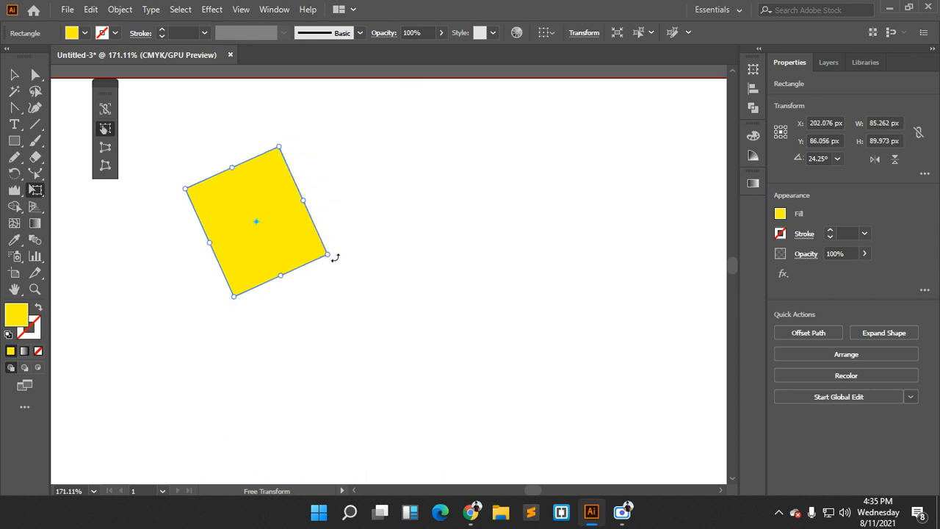
pyautogui.moveTo(328, 254)
pyautogui.mouseDown()
pyautogui.moveTo(489, 250)
pyautogui.moveTo(594, 302)
pyautogui.moveTo(489, 276)
pyautogui.moveTo(600, 263)
pyautogui.moveTo(327, 247)
pyautogui.mouseUp()
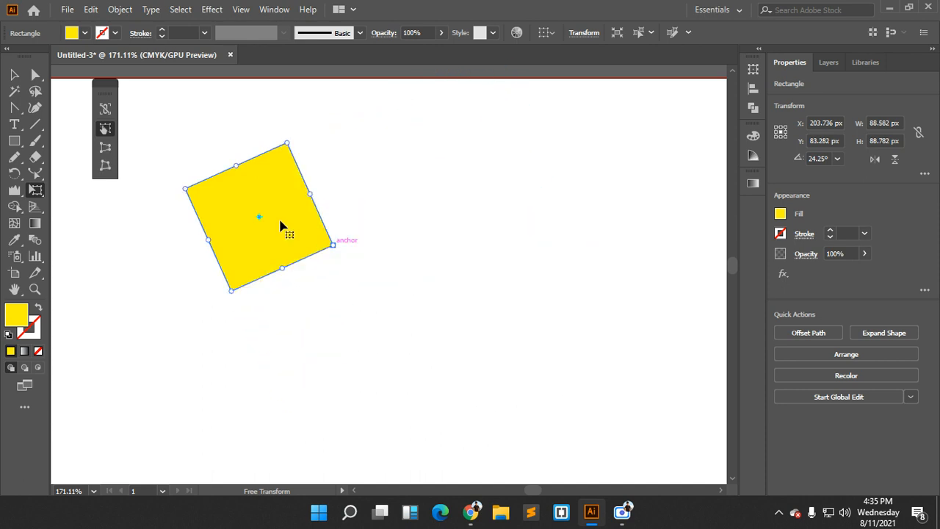
pyautogui.moveTo(312, 190); pyautogui.dragTo(283, 139)
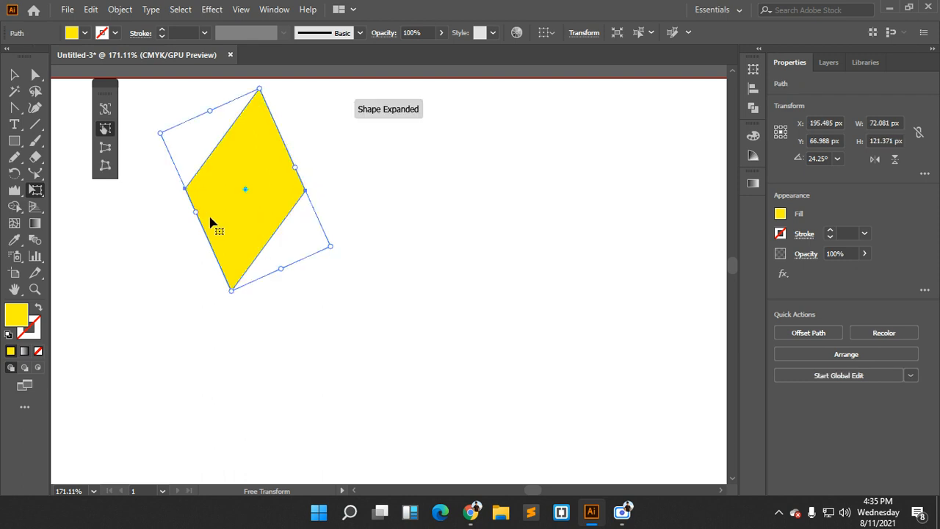
pyautogui.moveTo(191, 210); pyautogui.dragTo(275, 335)
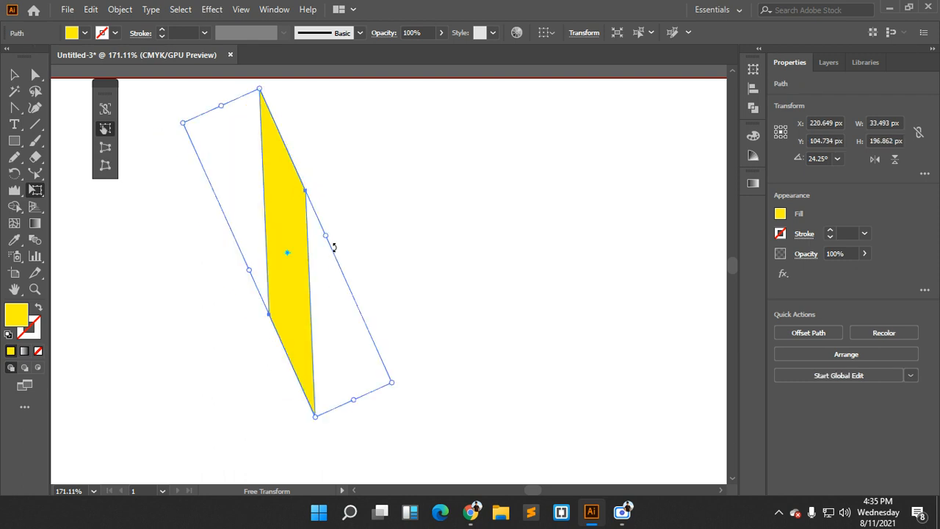
pyautogui.moveTo(326, 216); pyautogui.dragTo(463, 138)
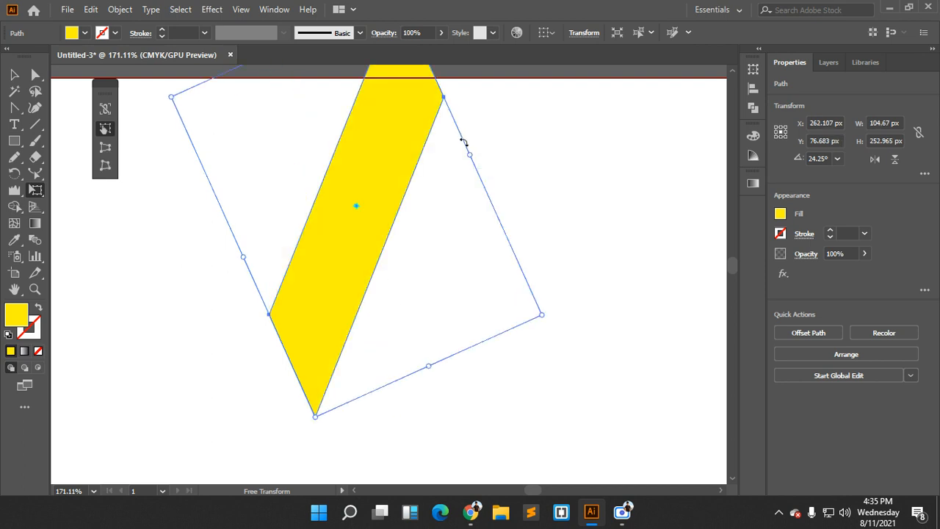
pyautogui.scroll(-1, 483, 263)
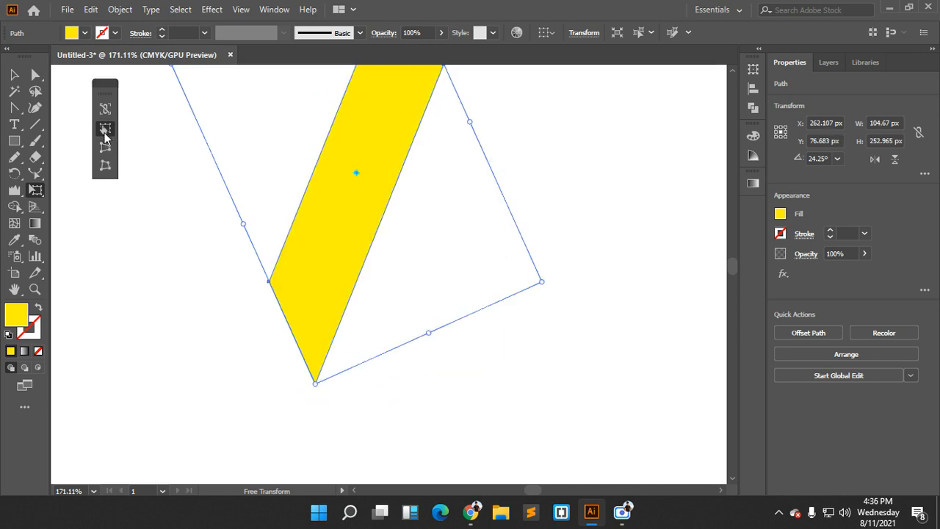
pyautogui.scroll(1, 327, 275)
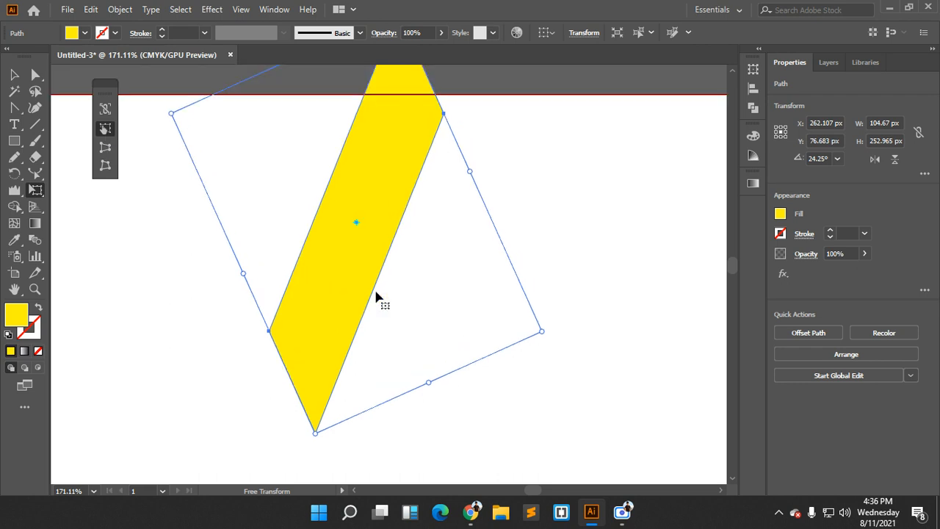
# Draw a yellow square about 68 px wide beside the parallelogram and resize it to a rectangle about 55 × 35 px
pyautogui.click(13, 143)
pyautogui.moveTo(125, 258); pyautogui.dragTo(181, 314)
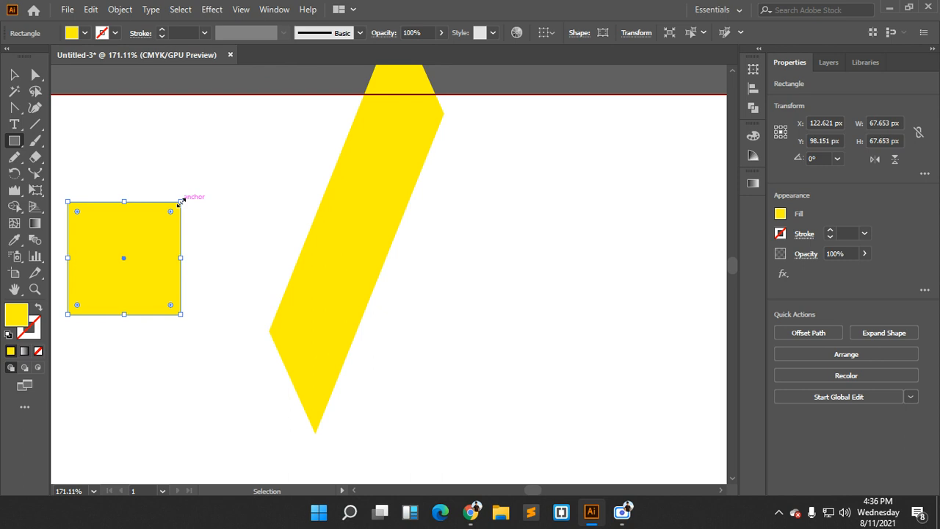
pyautogui.moveTo(181, 201); pyautogui.dragTo(244, 201)
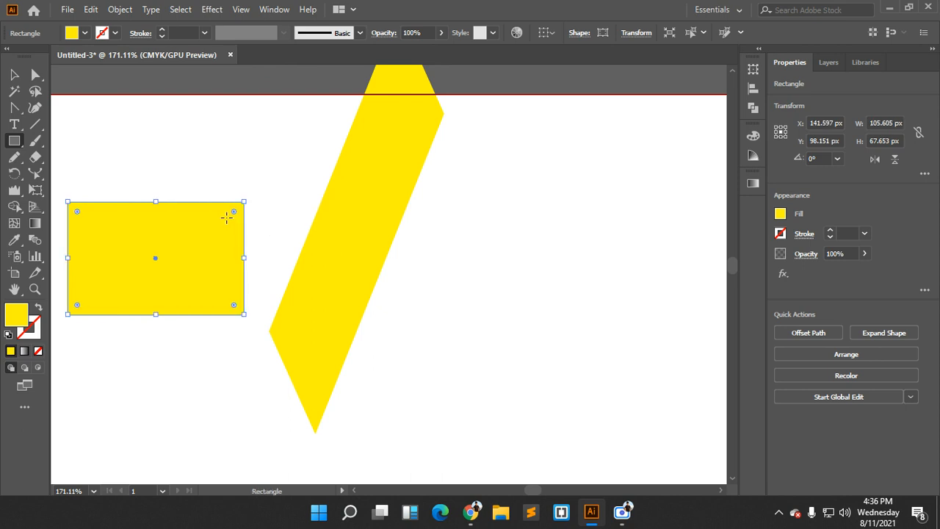
pyautogui.moveTo(245, 316); pyautogui.dragTo(204, 316)
pyautogui.moveTo(203, 259)
pyautogui.mouseDown()
pyautogui.moveTo(272, 266)
pyautogui.moveTo(162, 260)
pyautogui.moveTo(199, 246)
pyautogui.mouseUp()
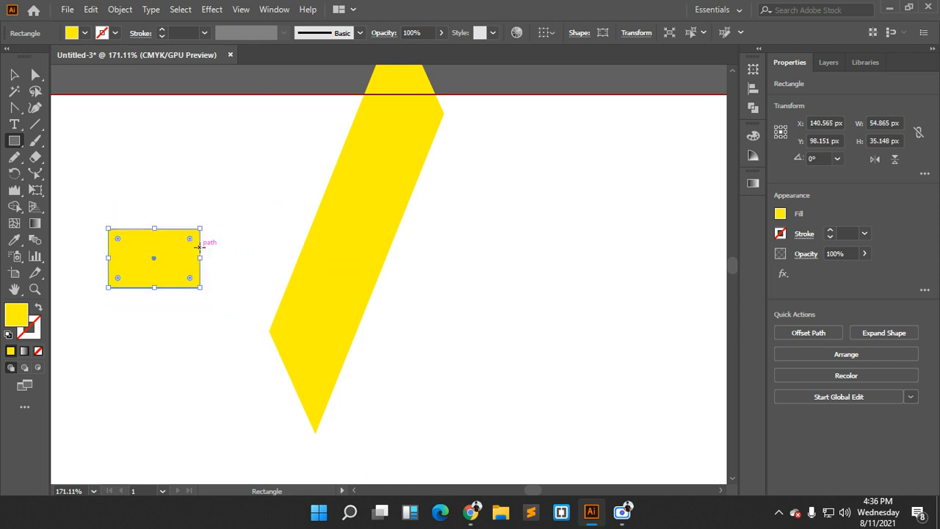
# Enlarge the small rectangle with Free Transform to about 81 × 78 px
pyautogui.click(36, 190)
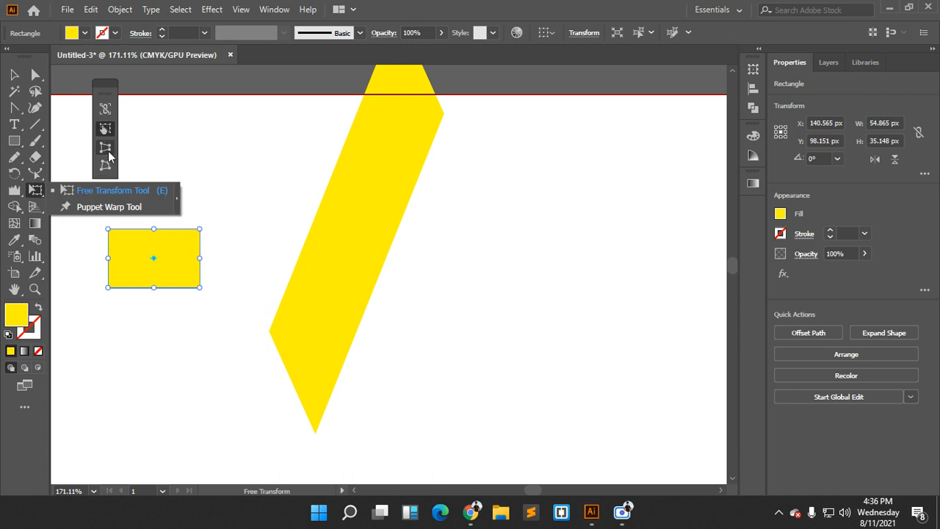
pyautogui.click(108, 152)
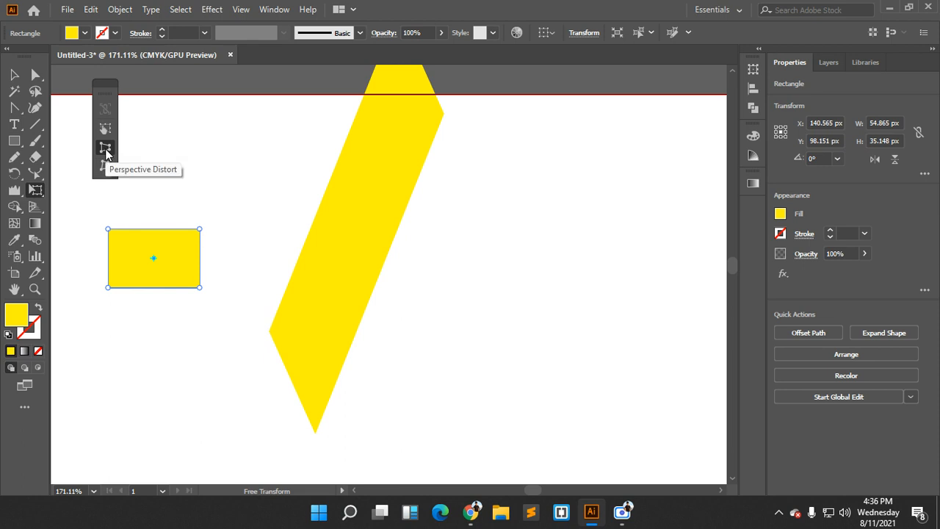
pyautogui.click(103, 150)
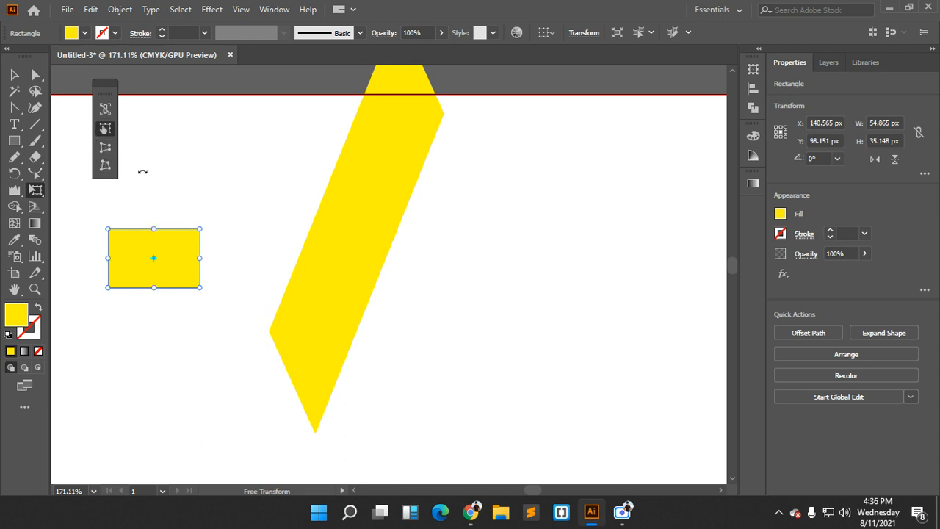
pyautogui.moveTo(199, 228); pyautogui.dragTo(244, 157)
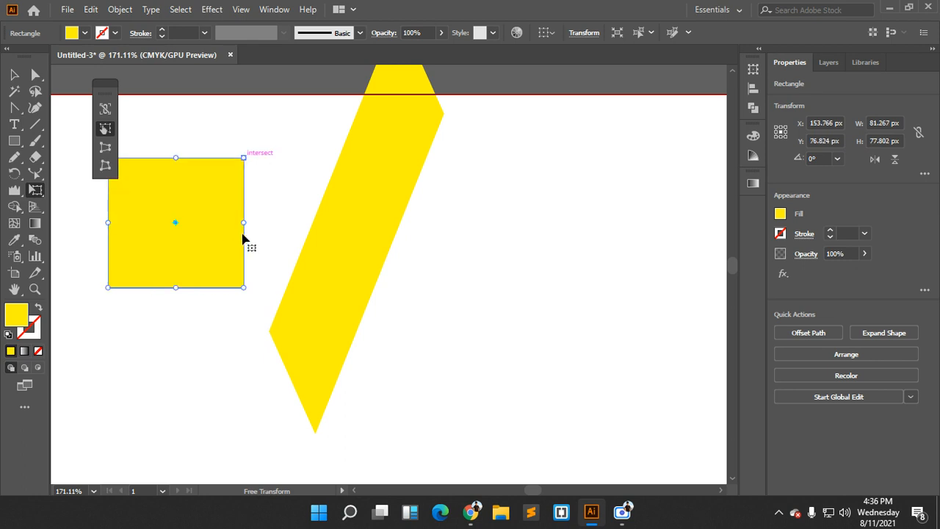
# Apply Perspective Distort to the enlarged rectangle, flaring its right side and collapsing that side to a point to form a triangle
pyautogui.click(110, 149)
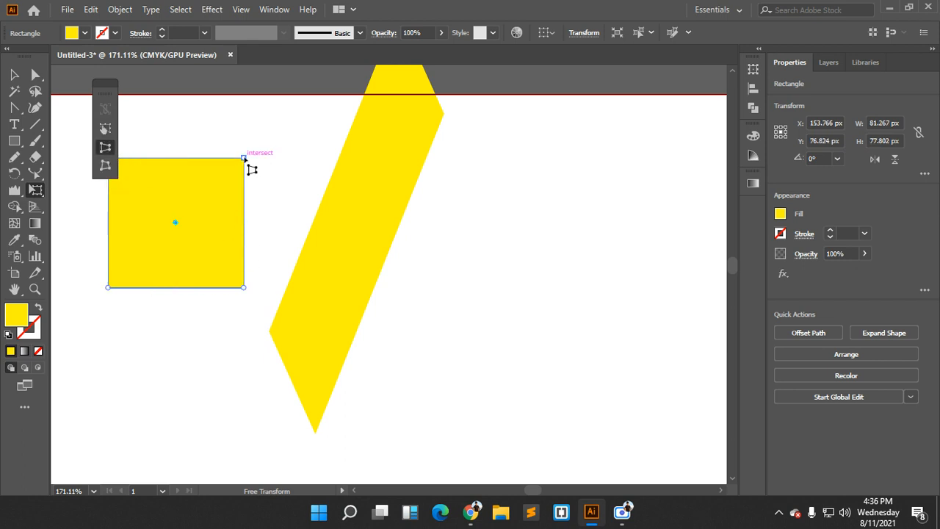
pyautogui.moveTo(244, 159); pyautogui.dragTo(295, 86)
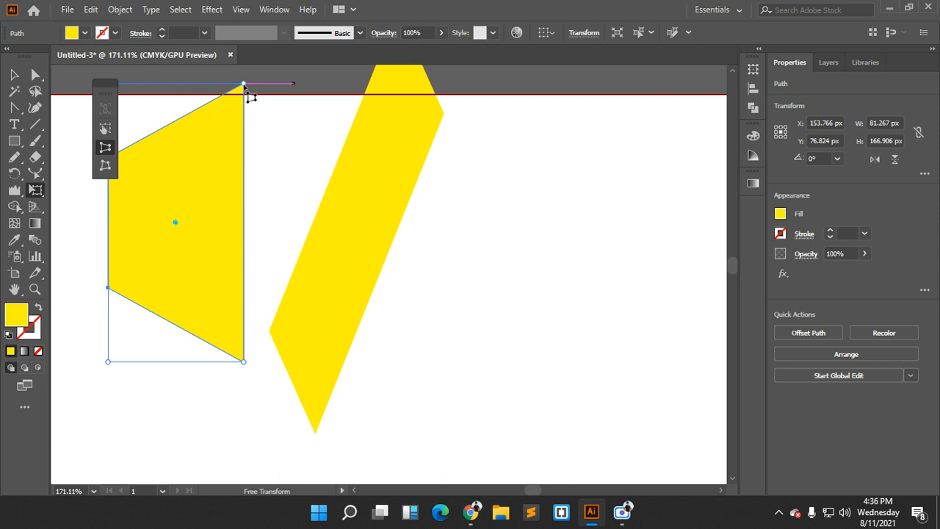
pyautogui.moveTo(245, 85); pyautogui.dragTo(244, 222)
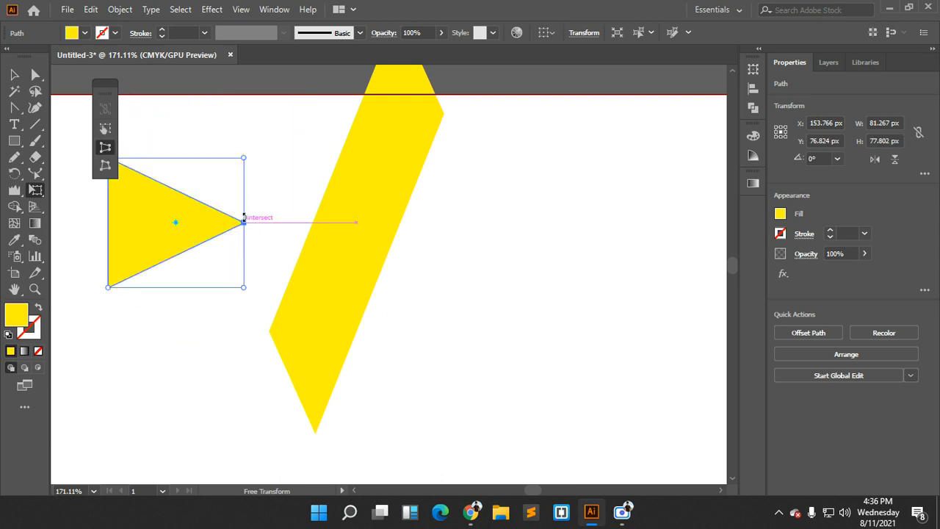
pyautogui.moveTo(244, 158); pyautogui.dragTo(245, 184)
pyautogui.scroll(1, 245, 206)
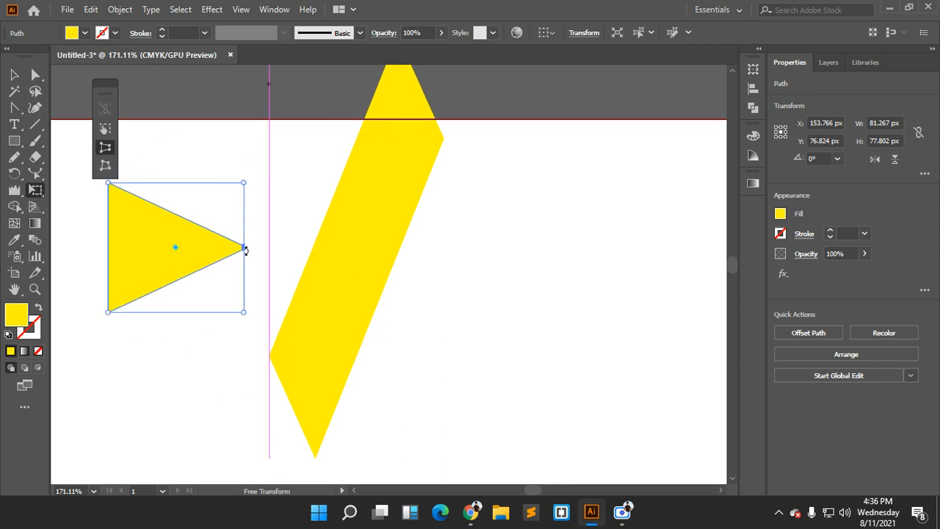
# Reshape the triangle's two left corners with Free Distort and reposition it nearer the parallelogram, rotated to 341.3°
pyautogui.click(105, 167)
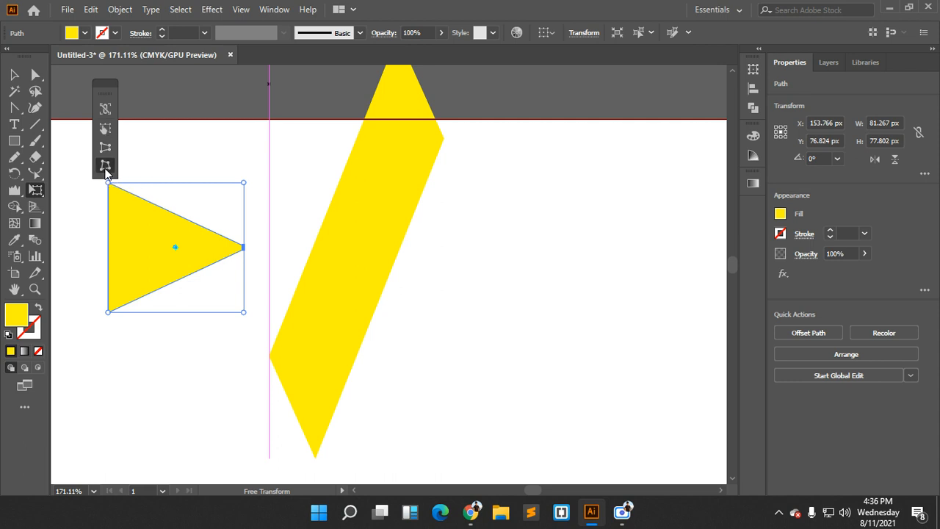
pyautogui.moveTo(108, 312); pyautogui.dragTo(98, 280)
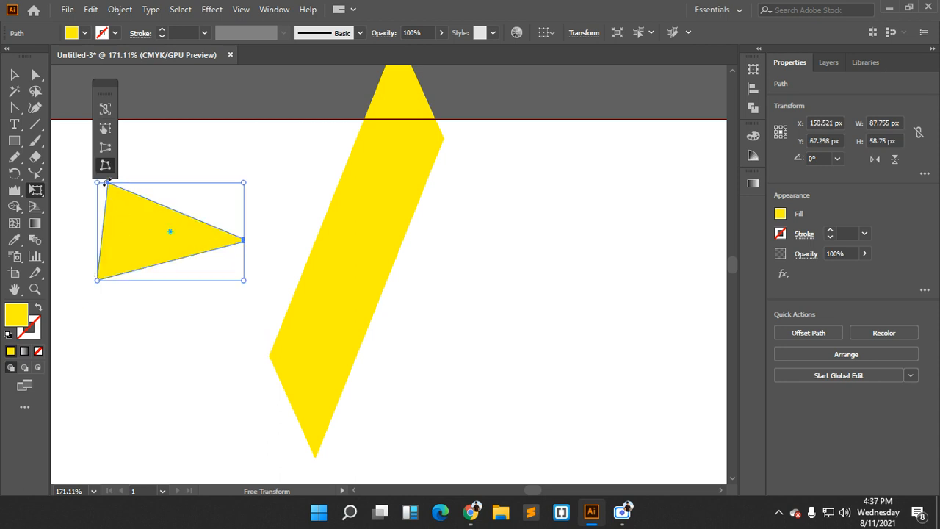
pyautogui.moveTo(99, 183); pyautogui.dragTo(203, 157)
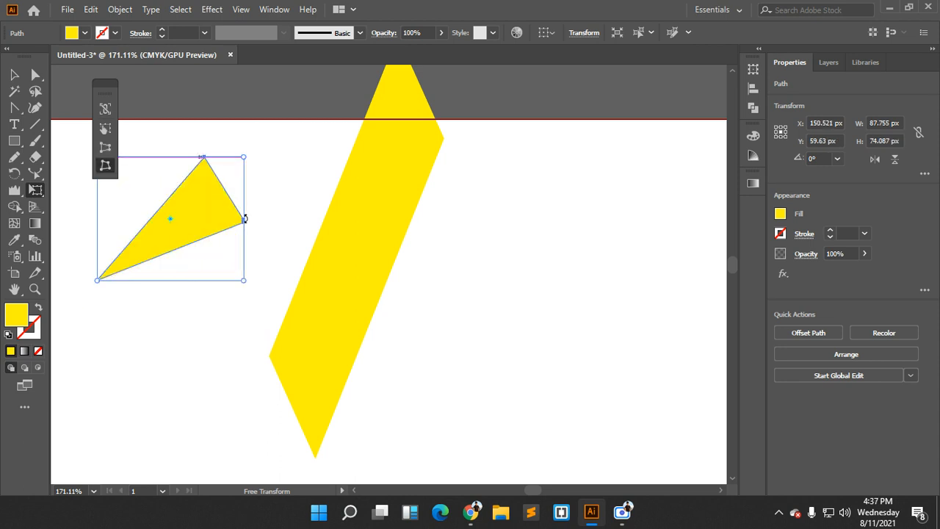
pyautogui.moveTo(256, 231); pyautogui.dragTo(247, 230)
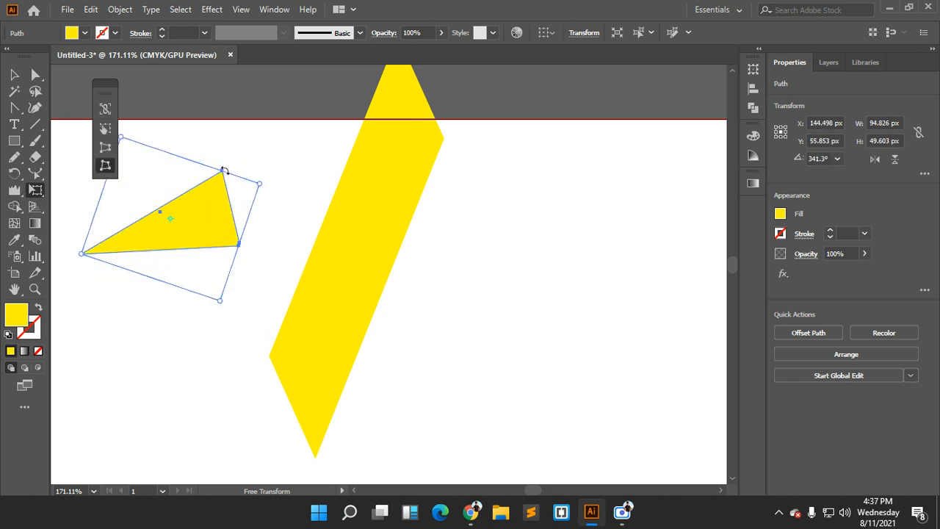
pyautogui.moveTo(221, 174); pyautogui.dragTo(289, 144)
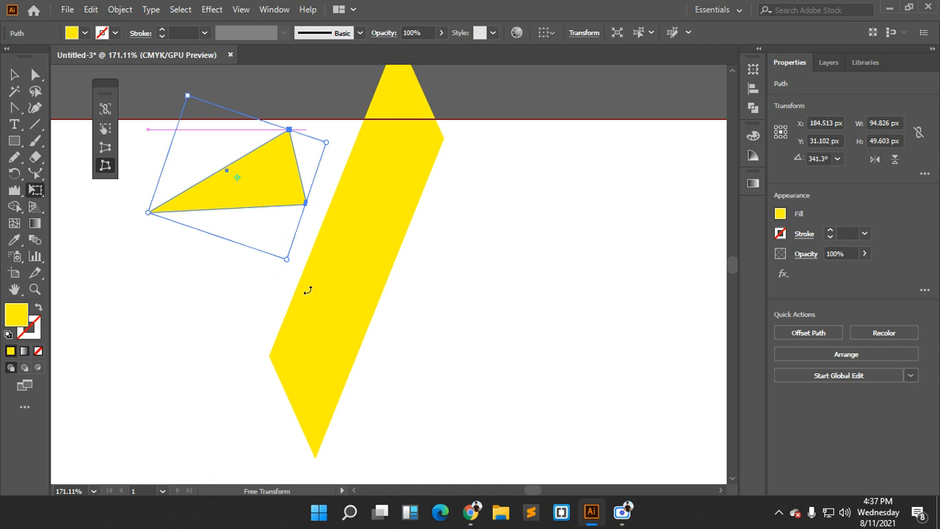
# Delete all artwork in the document and activate the Shape Builder tool
pyautogui.hotkey('ctrl', 'a')
pyautogui.press('Delete')
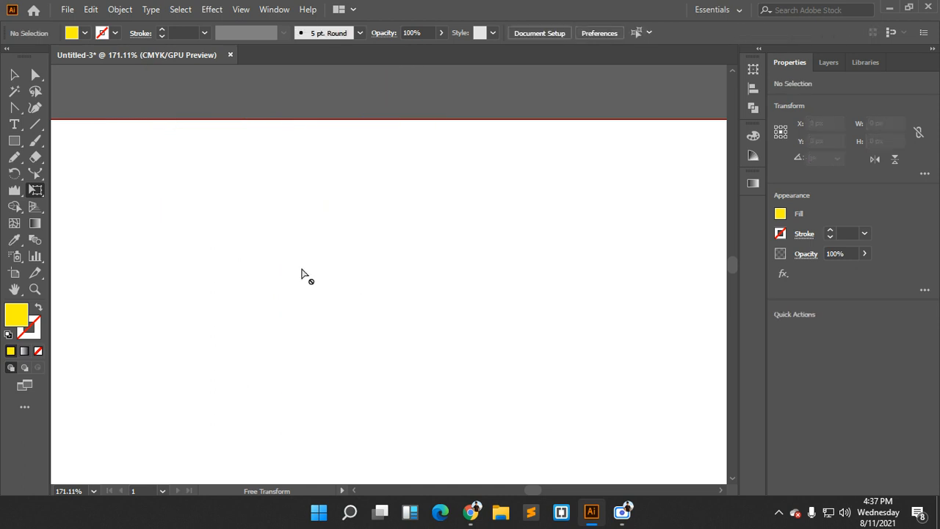
pyautogui.click(17, 210)
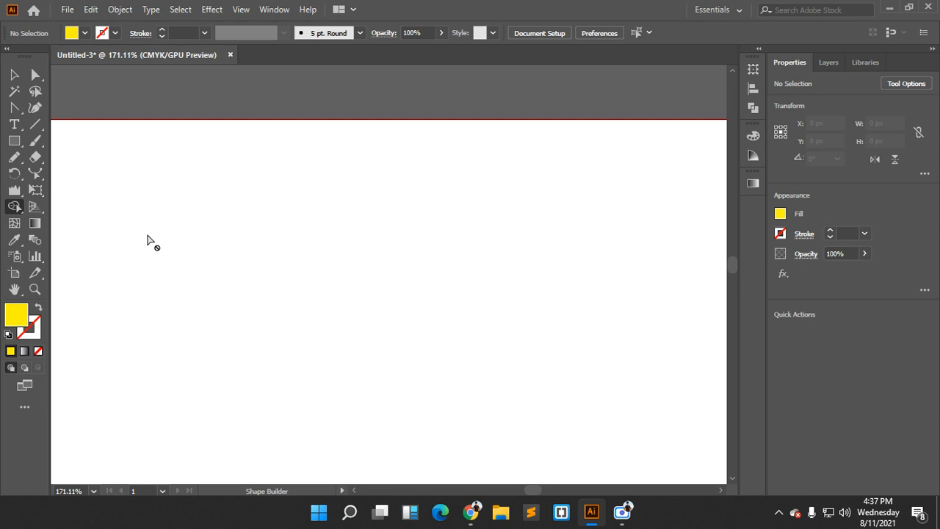
# Check the Google Meet call in Chrome and return to Illustrator
pyautogui.moveTo(470, 520)
pyautogui.click(359, 460)
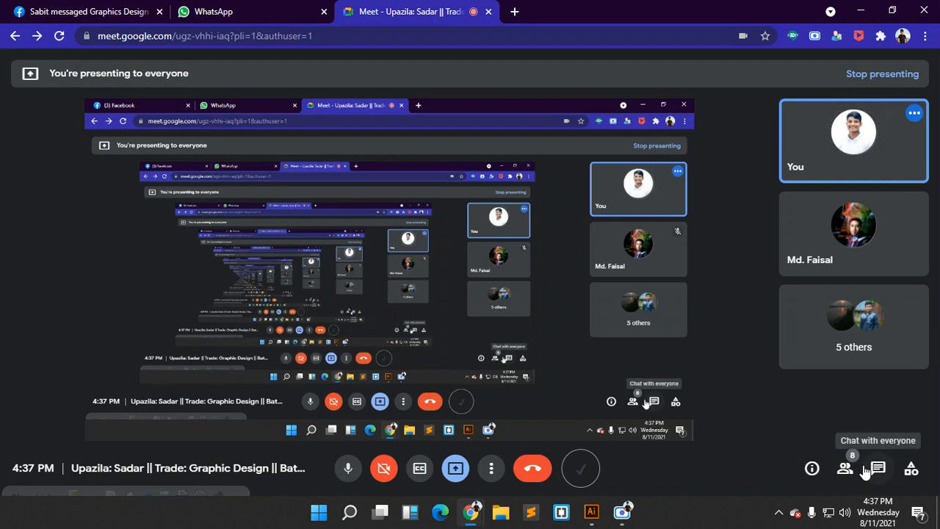
pyautogui.click(591, 512)
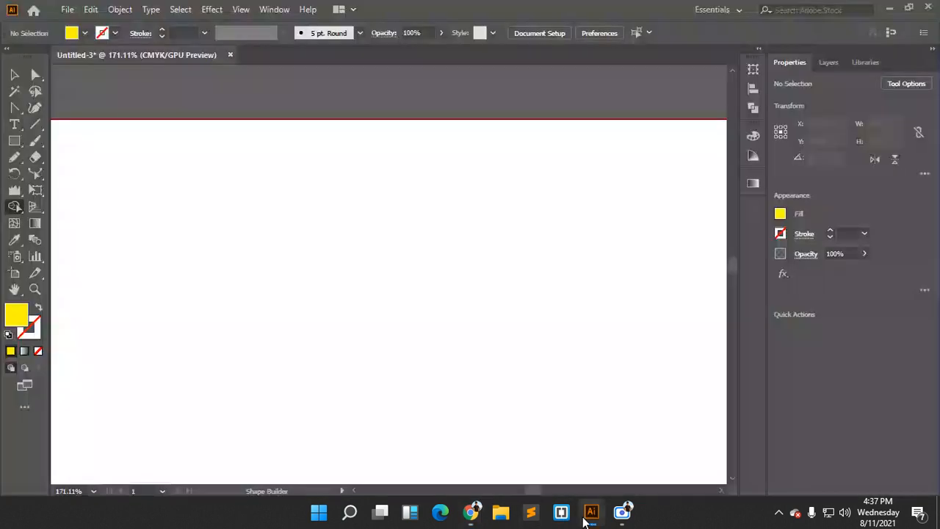
# Select the Shape Builder tool and display the Pathfinder options for comparison
pyautogui.click(17, 211)
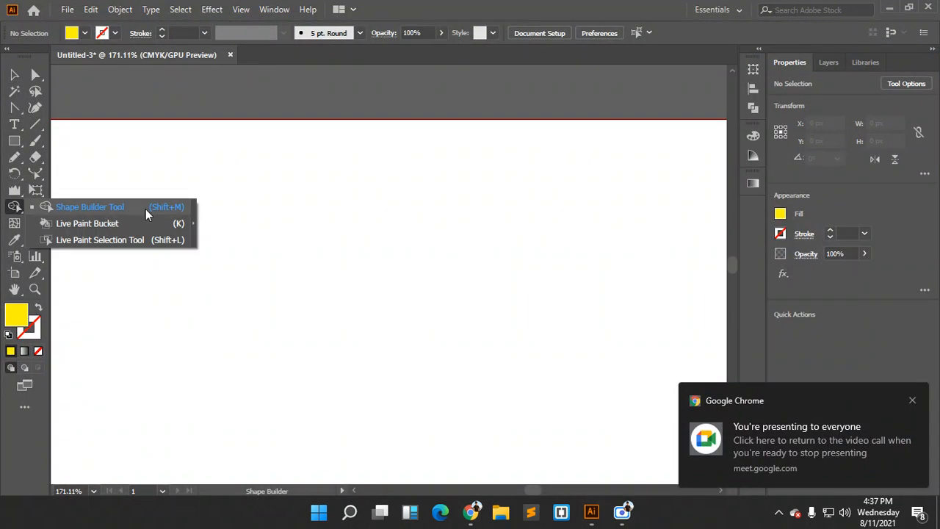
pyautogui.click(146, 208)
pyautogui.click(275, 9)
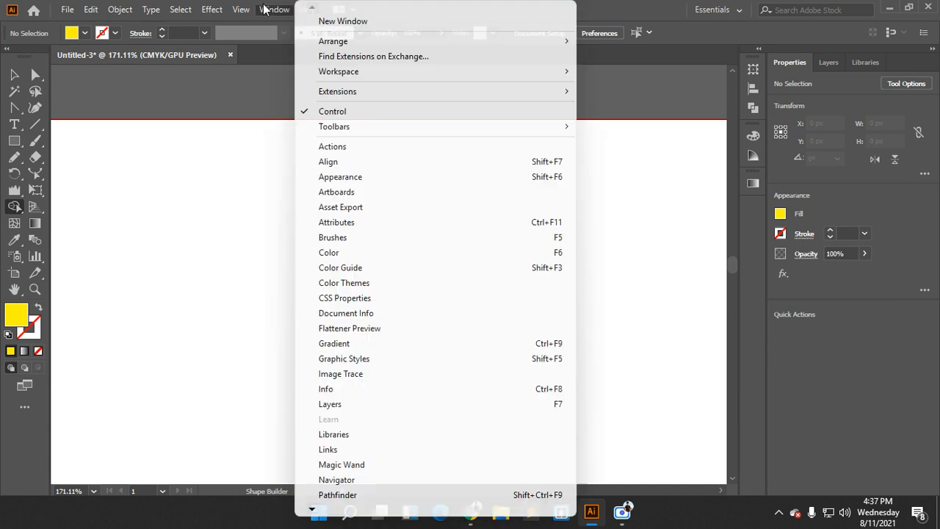
pyautogui.click(349, 497)
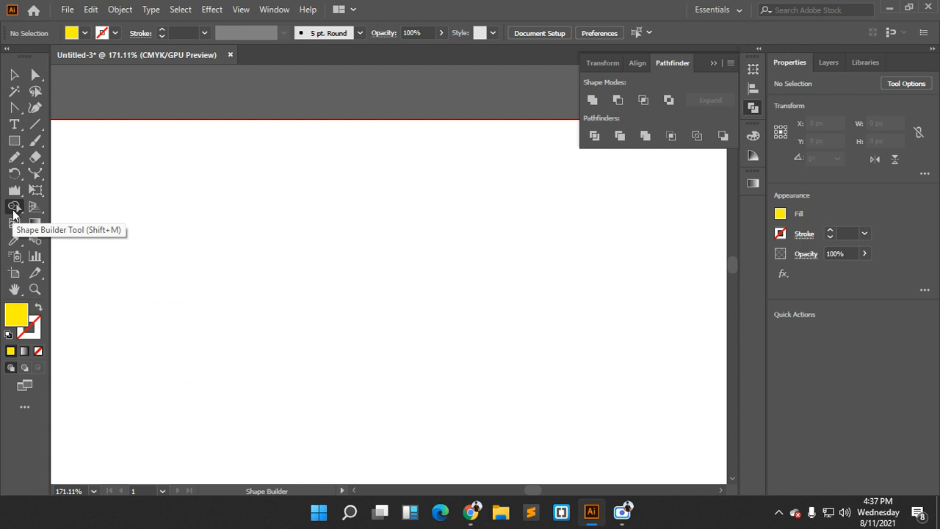
# Draw a yellow circle about 72 px in diameter and duplicate it to the right so the two circles overlap
pyautogui.click(14, 140)
pyautogui.click(78, 174)
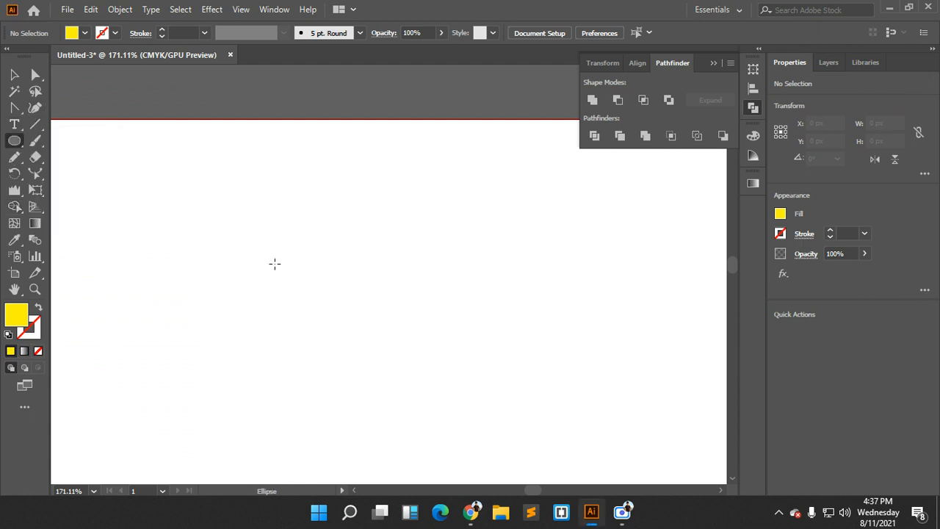
pyautogui.moveTo(274, 263); pyautogui.dragTo(330, 319)
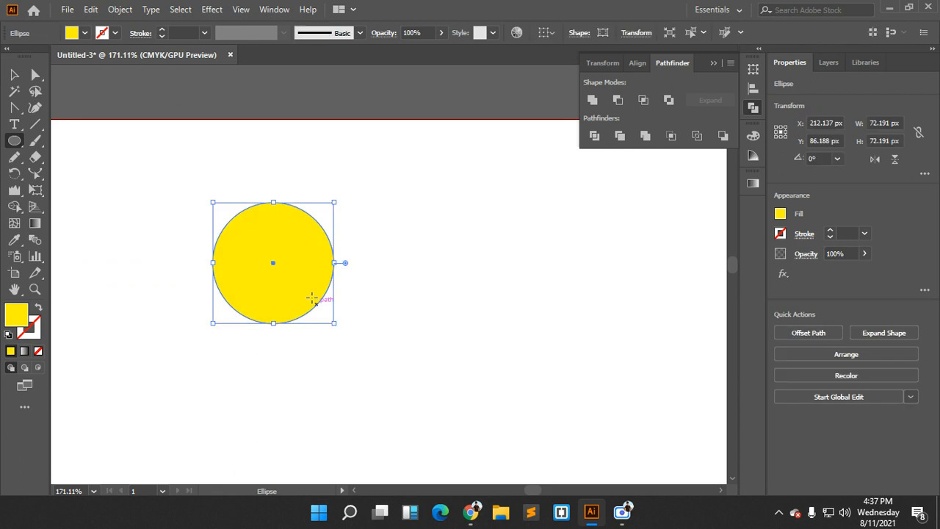
pyautogui.click(14, 74)
pyautogui.moveTo(279, 237); pyautogui.dragTo(365, 255)
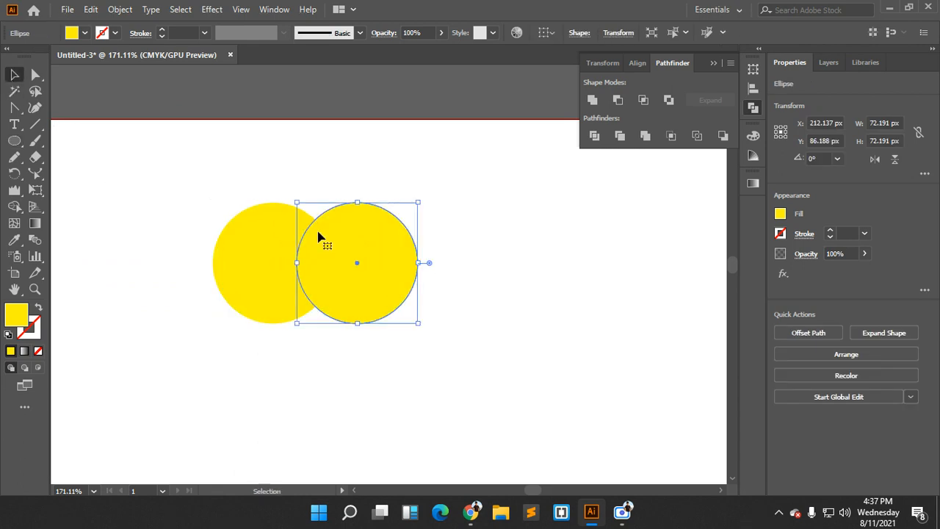
# Remove the outer parts of both overlapping circles with Shape Builder, keeping only the lens-shaped overlap
pyautogui.moveTo(190, 136); pyautogui.dragTo(389, 301)
pyautogui.click(294, 183)
pyautogui.moveTo(214, 145); pyautogui.dragTo(448, 327)
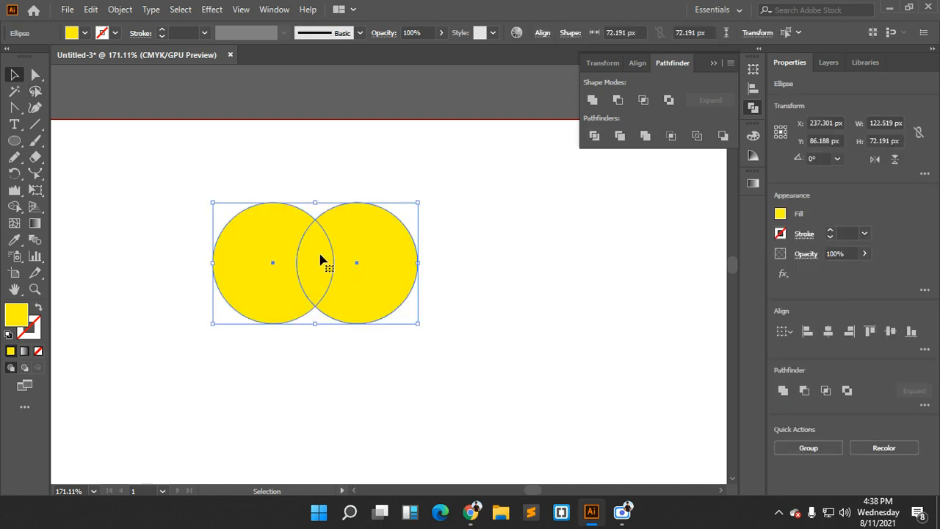
pyautogui.click(14, 206)
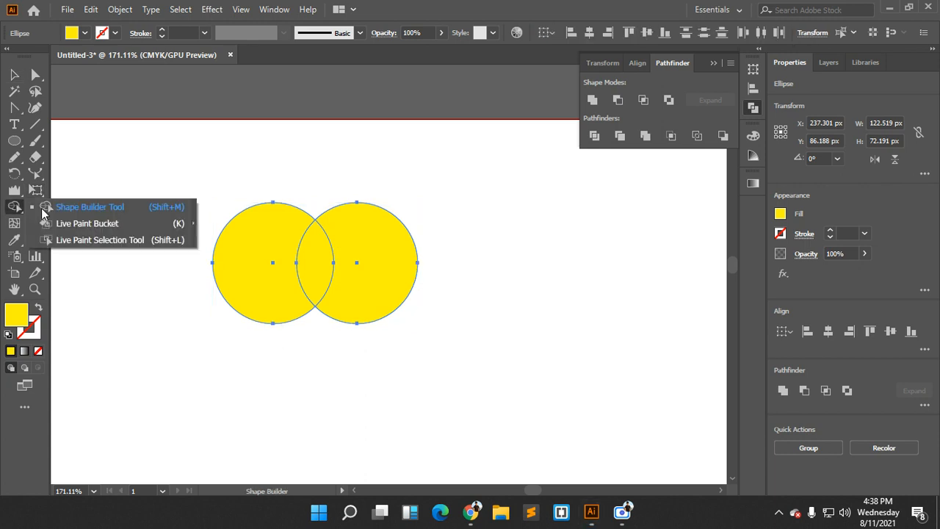
pyautogui.click(73, 210)
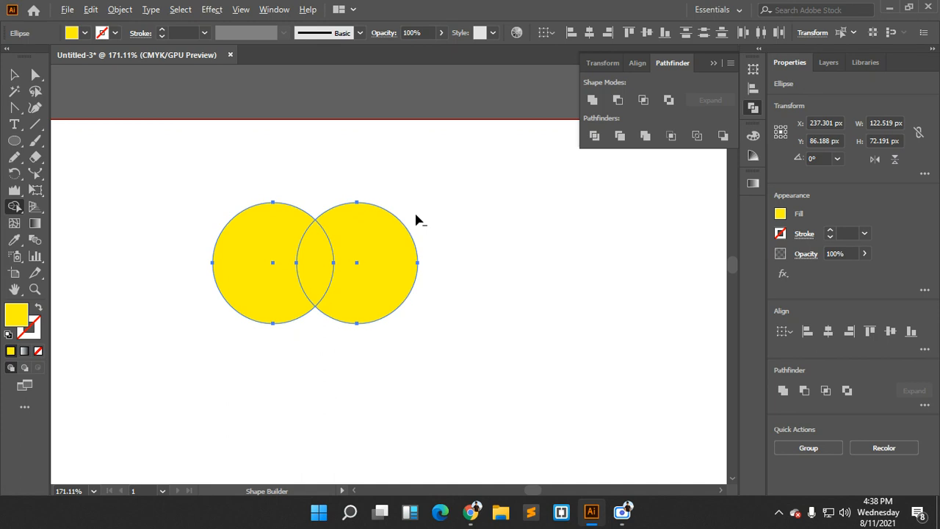
pyautogui.moveTo(416, 220)
pyautogui.mouseDown()
pyautogui.moveTo(377, 265)
pyautogui.moveTo(378, 286)
pyautogui.mouseUp()
pyautogui.moveTo(238, 199); pyautogui.dragTo(253, 334)
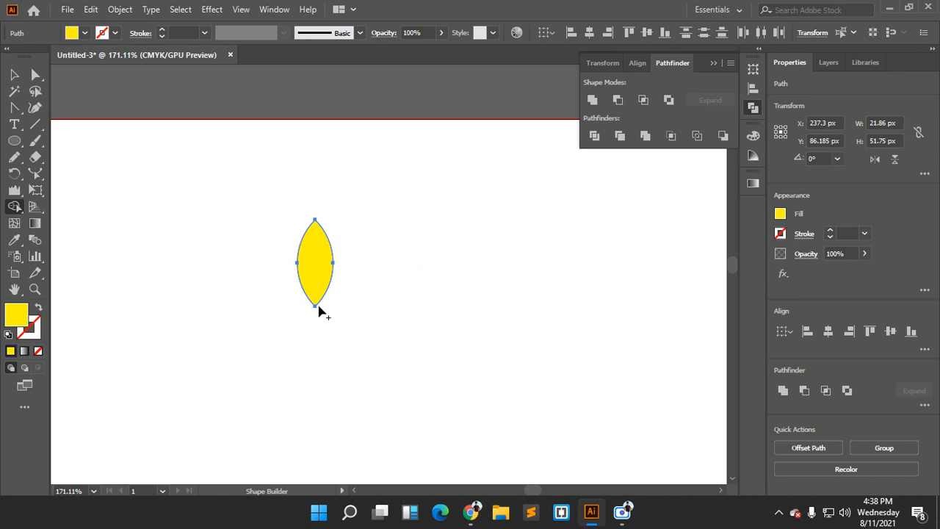
# Undo and redo the last Shape Builder removal to compare the artwork before and after it
pyautogui.press('v')
pyautogui.hotkey('ctrl', 'shift', 'b')
pyautogui.hotkey('ctrl', 'shift', 'b')
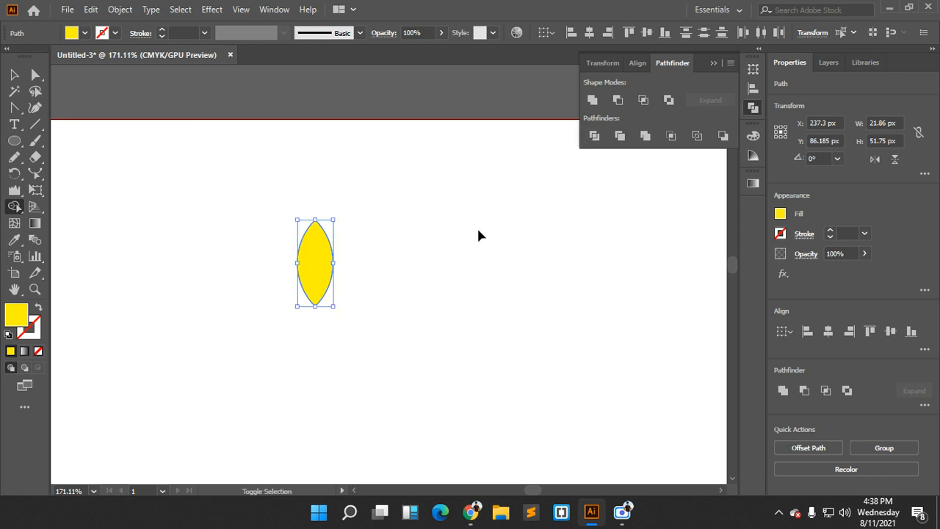
pyautogui.click(465, 241)
pyautogui.hotkey('ctrl', 'z')
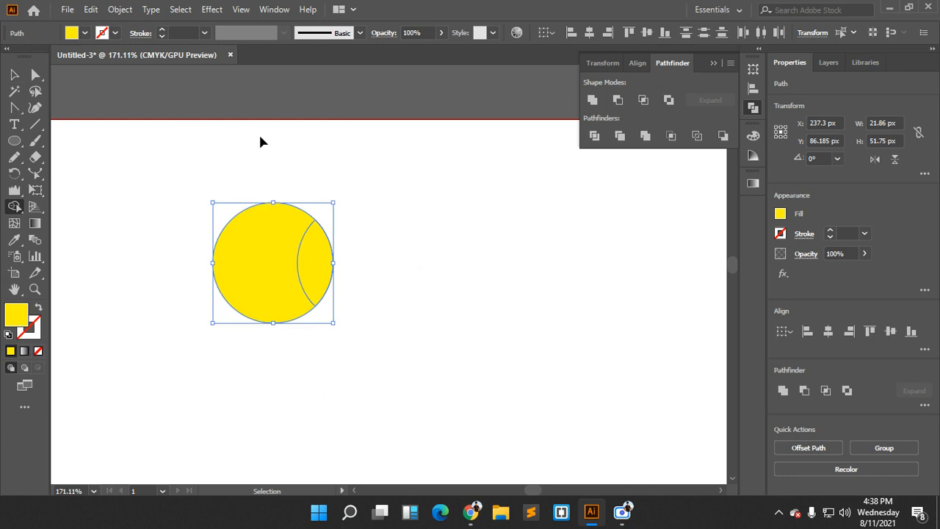
pyautogui.hotkey('ctrl', 'shift', 'z')
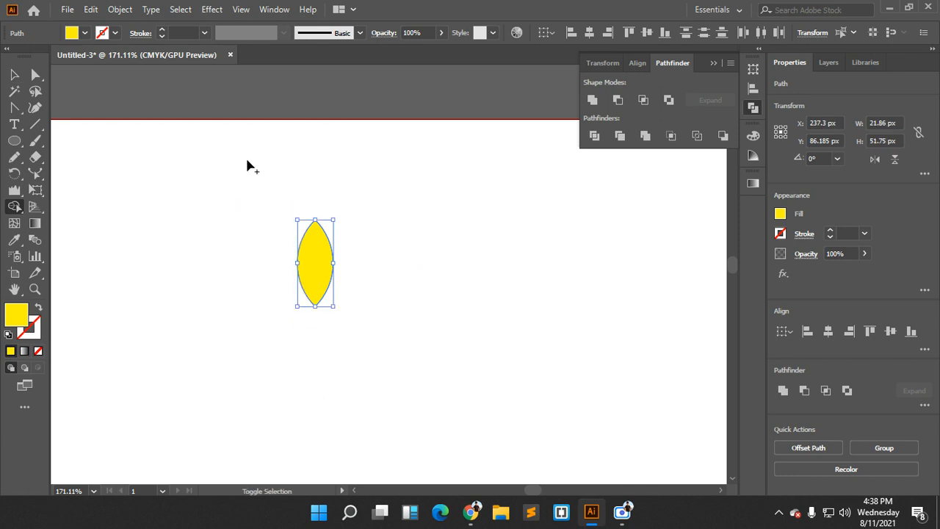
pyautogui.press('ctrl')
pyautogui.press('v')
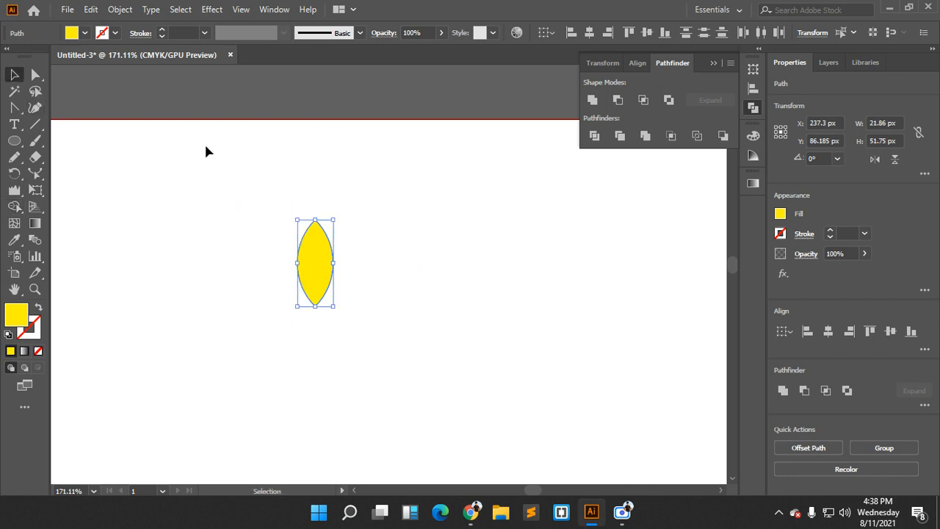
pyautogui.click(271, 171)
pyautogui.hotkey('ctrl', 'z')
pyautogui.hotkey('ctrl', 'shift', 'z')
pyautogui.hotkey('ctrl', 'z')
pyautogui.hotkey('ctrl', 'shift', 'z')
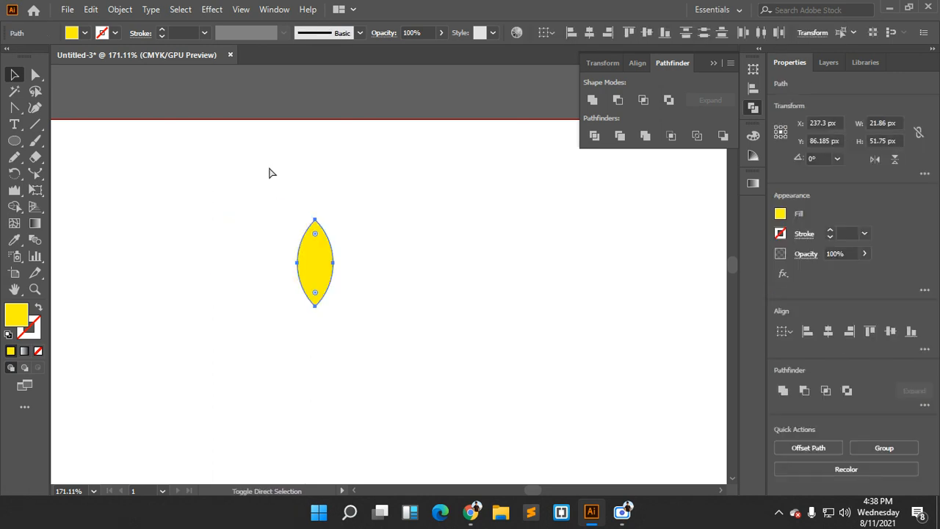
pyautogui.press('alt')
# Step back through the edit history to restore the two full overlapping yellow circles
pyautogui.hotkey('ctrl', 'z')
pyautogui.hotkey('ctrl', 'z')
pyautogui.hotkey('ctrl', 'z')
pyautogui.hotkey('ctrl', 'z')
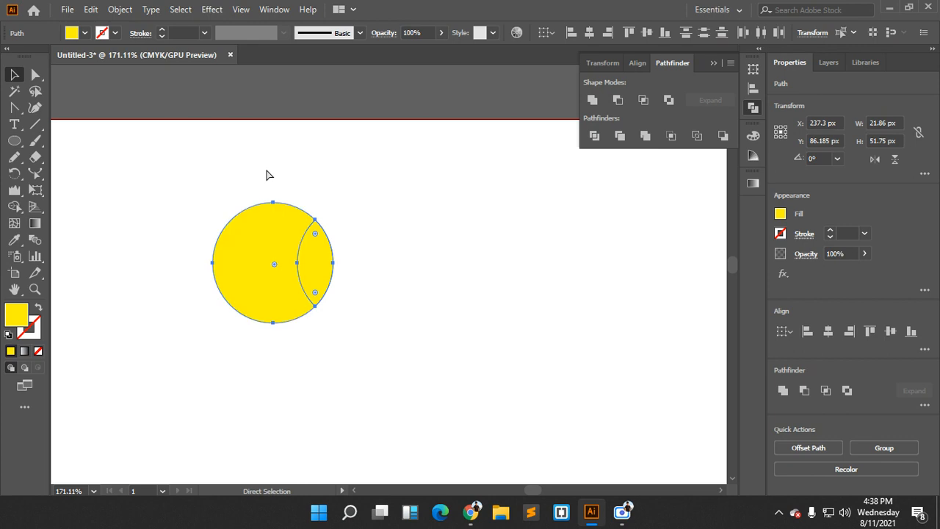
pyautogui.hotkey('ctrl', 'z')
pyautogui.hotkey('ctrl', 'z')
pyautogui.hotkey('ctrl', 'z')
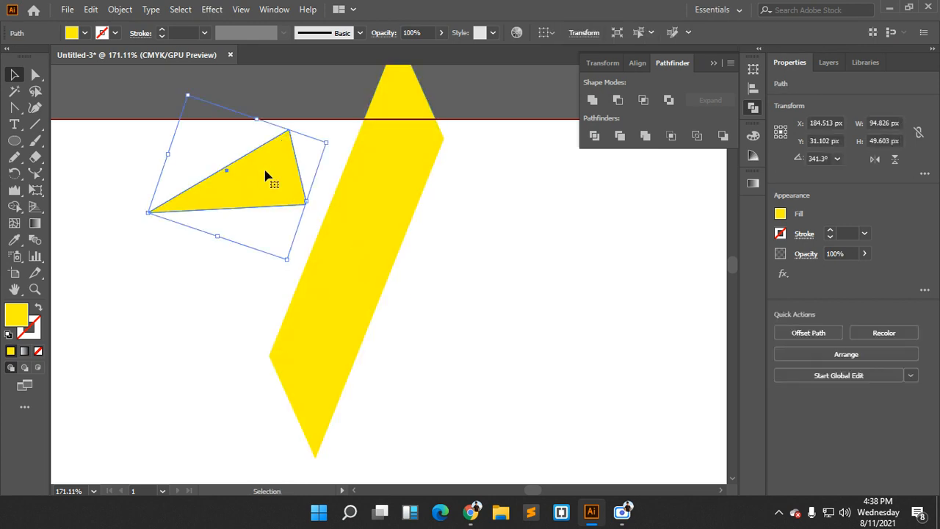
pyautogui.hotkey('ctrl', 'z')
pyautogui.hotkey('ctrl', 'z')
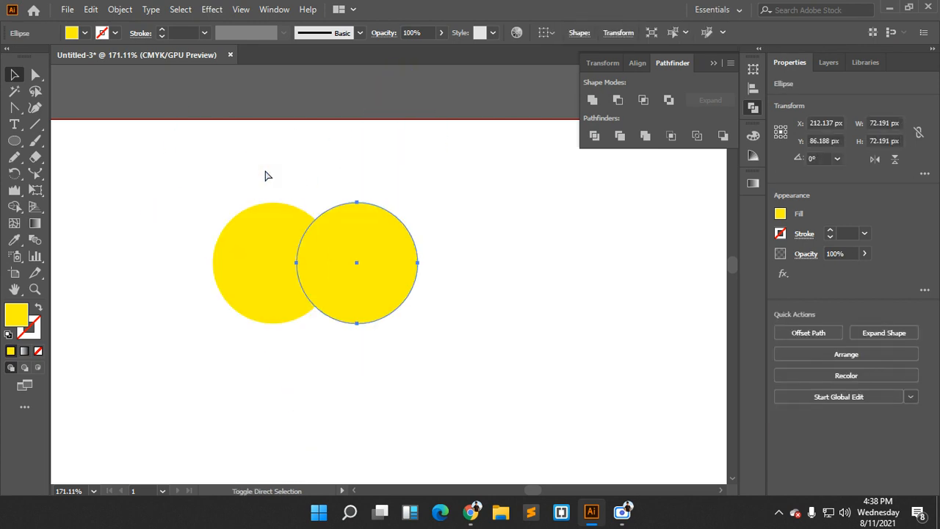
# Try splitting the circles with Shape Builder into a left crescent and a full right circle, and revert the attempt
pyautogui.click(179, 164)
pyautogui.hotkey('ctrl', 'a')
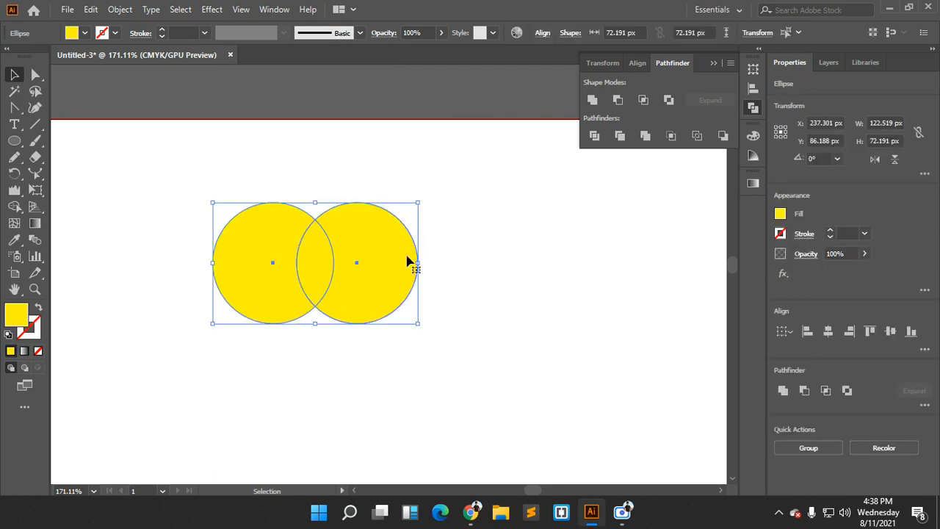
pyautogui.click(15, 207)
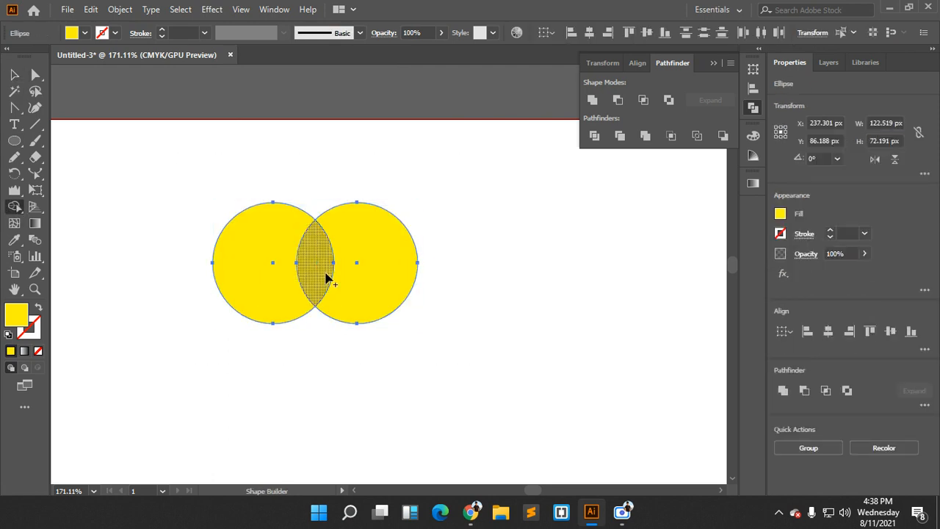
pyautogui.moveTo(318, 270)
pyautogui.mouseDown()
pyautogui.moveTo(382, 269)
pyautogui.moveTo(333, 250)
pyautogui.moveTo(529, 258)
pyautogui.moveTo(246, 259)
pyautogui.moveTo(255, 269)
pyautogui.mouseUp()
pyautogui.press('v')
pyautogui.click(446, 155)
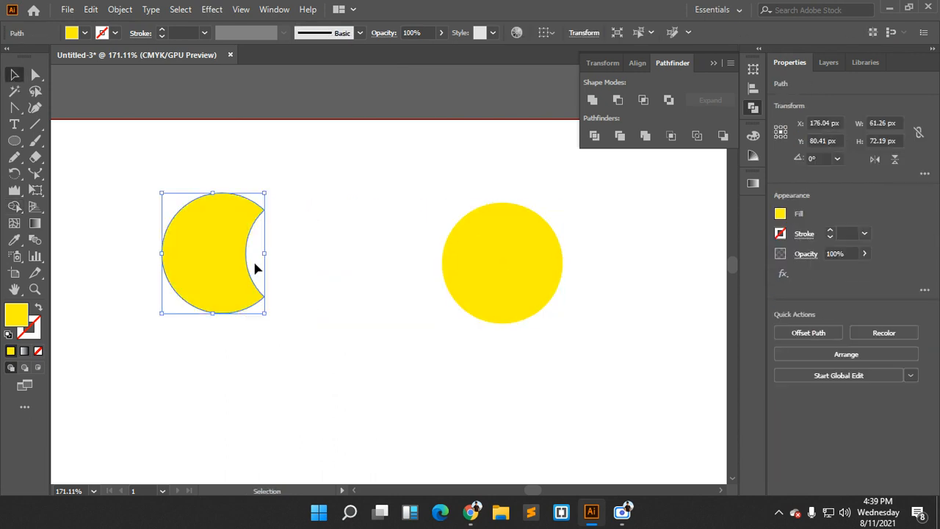
pyautogui.hotkey('ctrl', 'z')
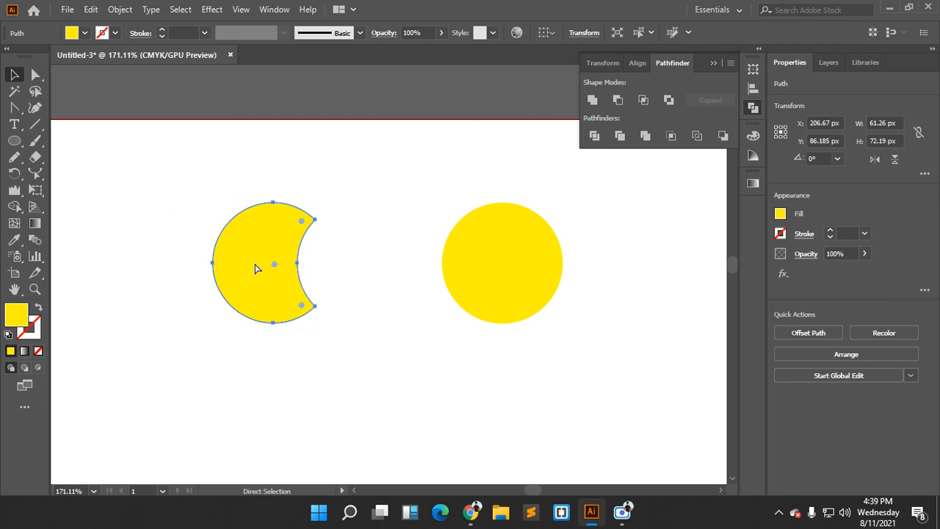
pyautogui.hotkey('ctrl', 'z')
# Select both circles and recolor the left crescent region red with Shape Builder
pyautogui.keyDown('shift'); pyautogui.click(258, 266); pyautogui.keyUp('shift')
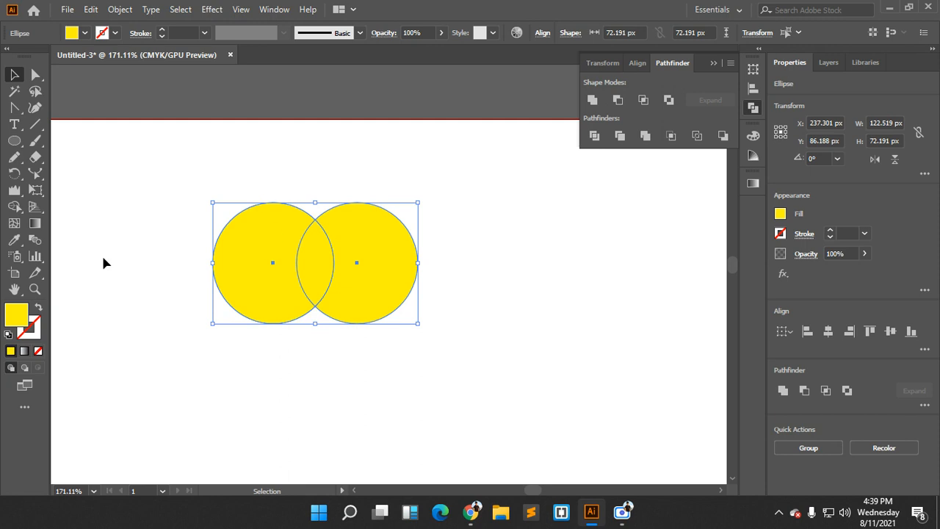
pyautogui.click(14, 206)
pyautogui.click(85, 33)
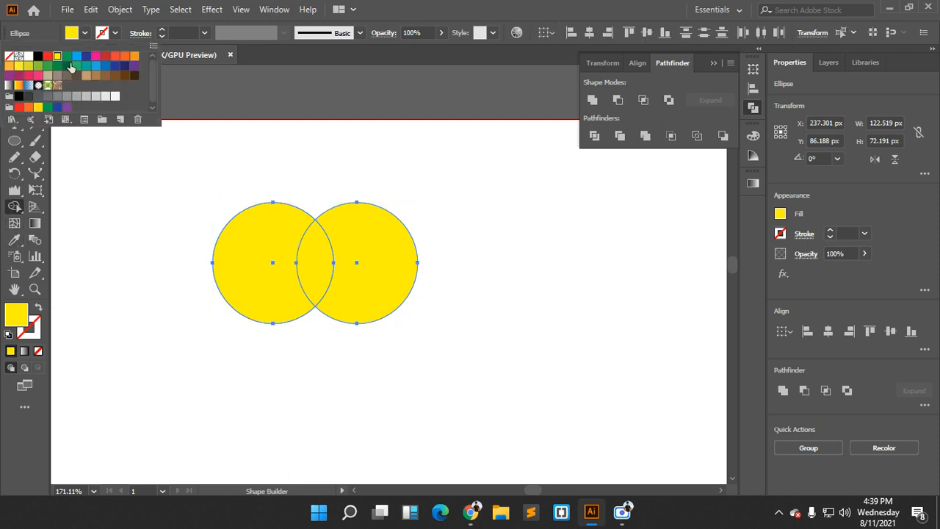
pyautogui.click(47, 57)
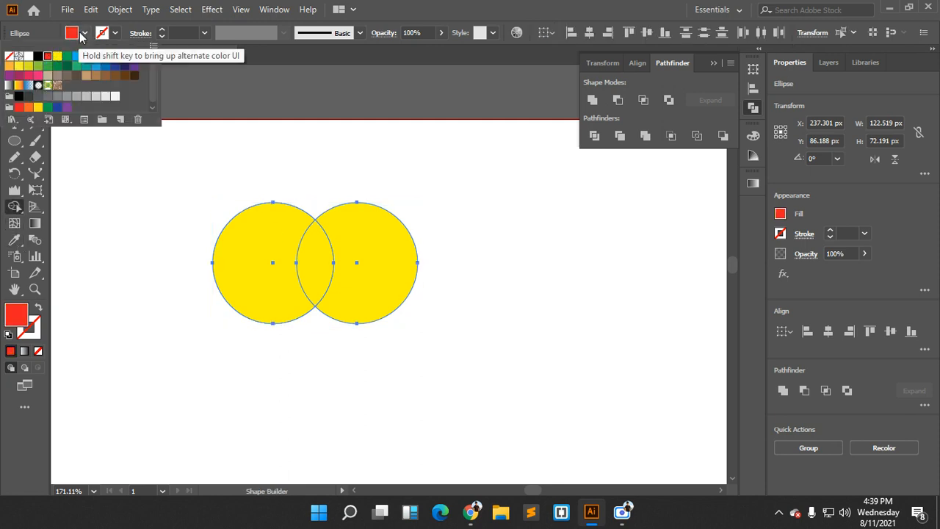
pyautogui.moveTo(199, 229); pyautogui.dragTo(250, 263)
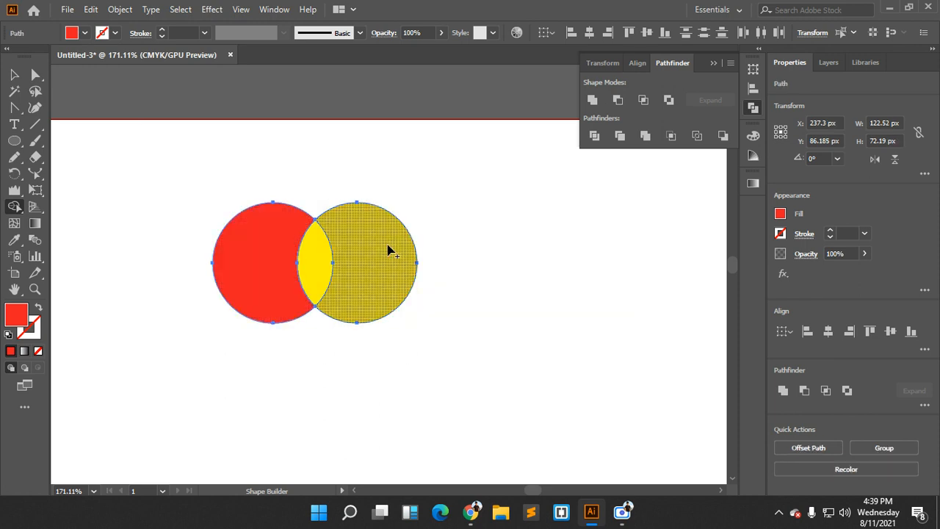
# Recolor the overlap between the two circles green with Shape Builder
pyautogui.click(85, 33)
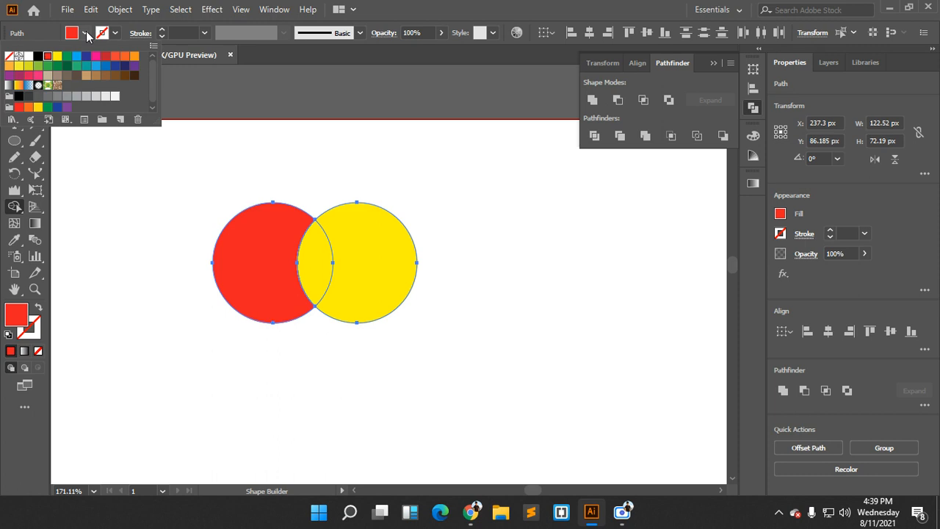
pyautogui.click(66, 57)
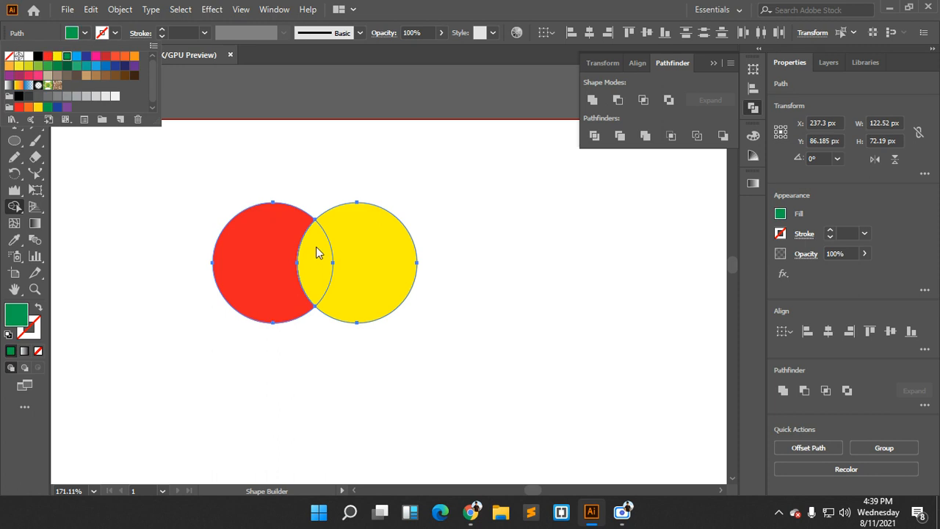
pyautogui.click(317, 279)
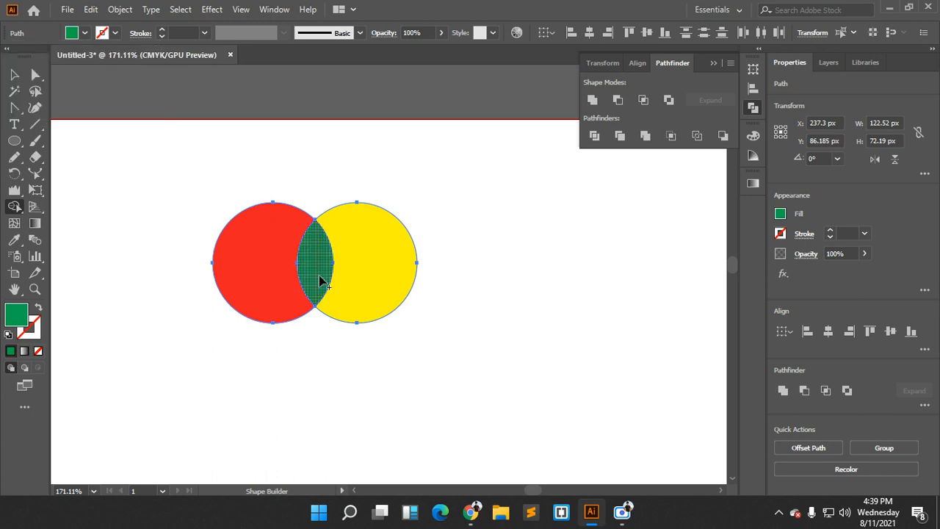
# Recolor the right crescent region red with Shape Builder
pyautogui.click(78, 35)
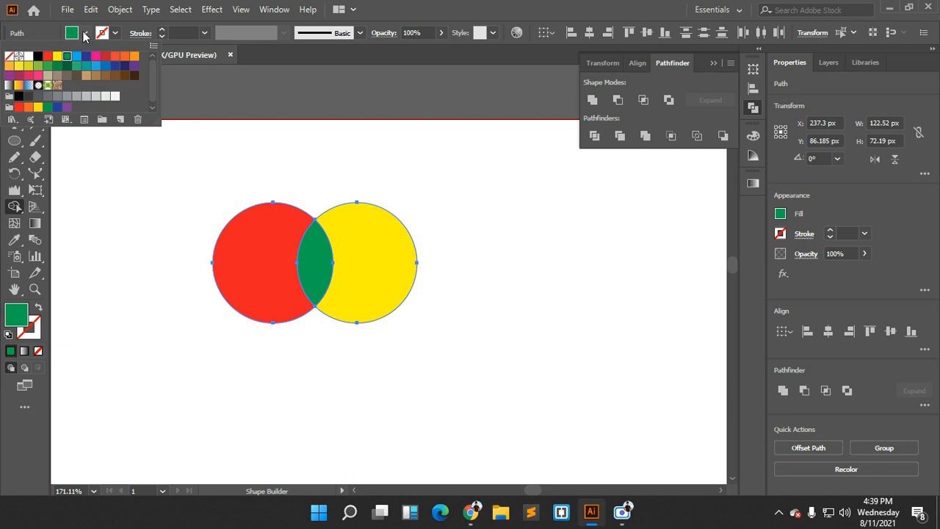
pyautogui.click(47, 57)
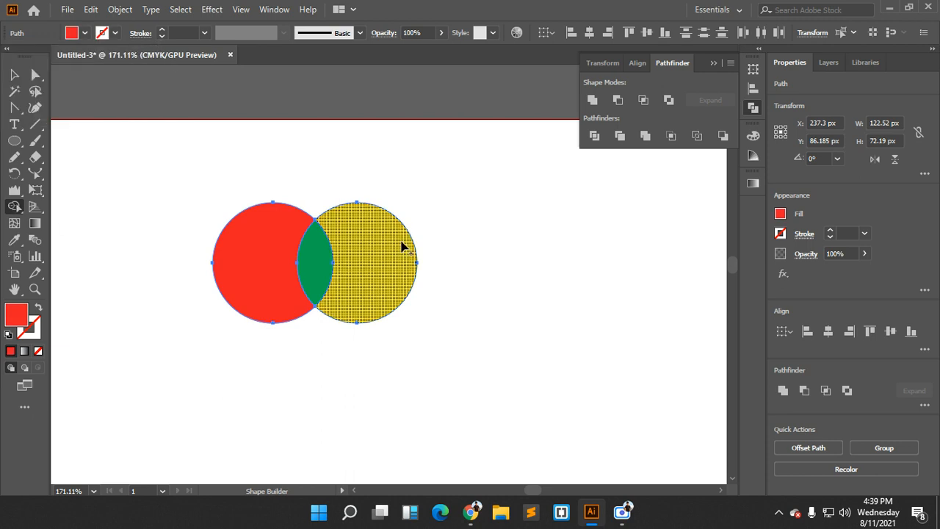
pyautogui.click(386, 275)
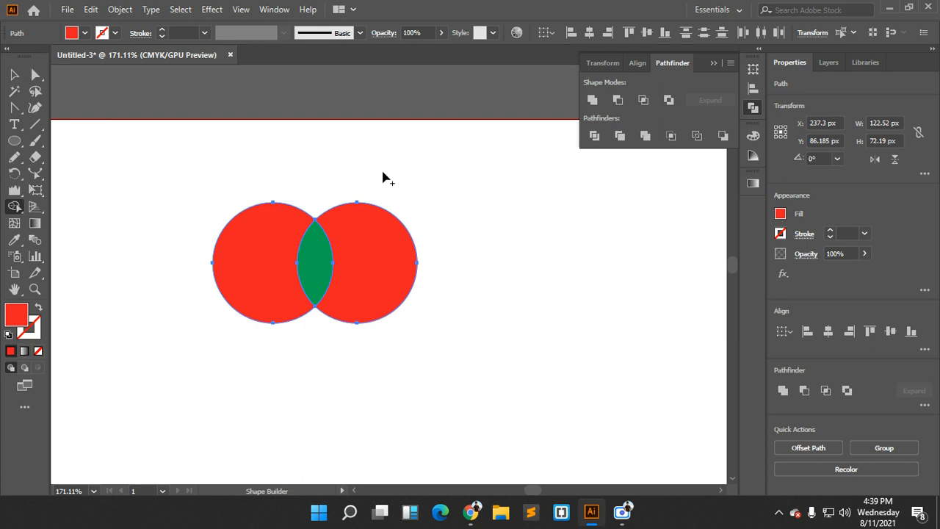
# Move the two red crescents and the green lens apart as separate pieces, and select all three
pyautogui.click(14, 74)
pyautogui.click(473, 237)
pyautogui.moveTo(360, 257); pyautogui.dragTo(442, 257)
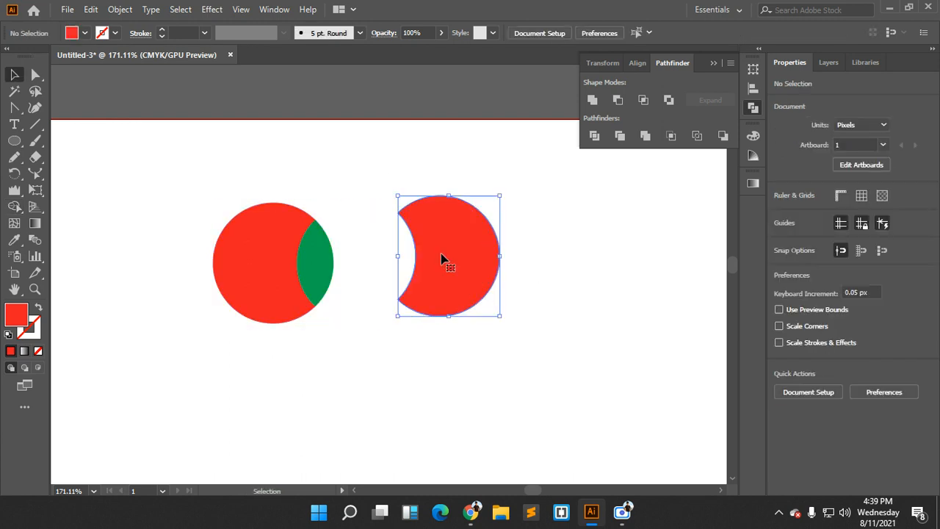
pyautogui.moveTo(269, 252); pyautogui.dragTo(202, 235)
pyautogui.click(342, 187)
pyautogui.moveTo(314, 257)
pyautogui.mouseDown()
pyautogui.moveTo(316, 213)
pyautogui.moveTo(313, 254)
pyautogui.mouseUp()
pyautogui.moveTo(145, 173)
pyautogui.mouseDown()
pyautogui.moveTo(514, 363)
pyautogui.moveTo(570, 379)
pyautogui.mouseUp()
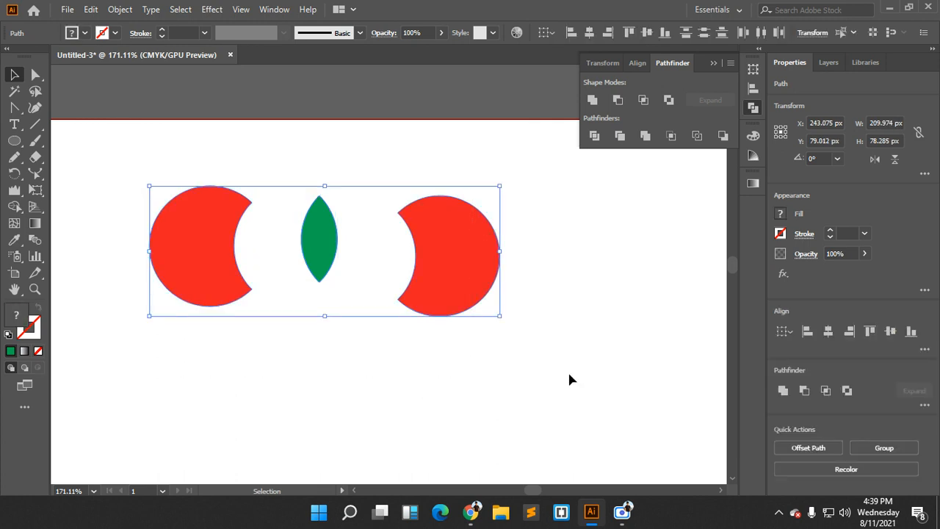
# Undo the moves of the red crescents and the green lens
pyautogui.hotkey('ctrl', 'z')
pyautogui.hotkey('ctrl', 'z')
pyautogui.hotkey('ctrl', 'z')
pyautogui.hotkey('ctrl', 'z')
pyautogui.hotkey('ctrl', 'z')
pyautogui.hotkey('ctrl', 'z')
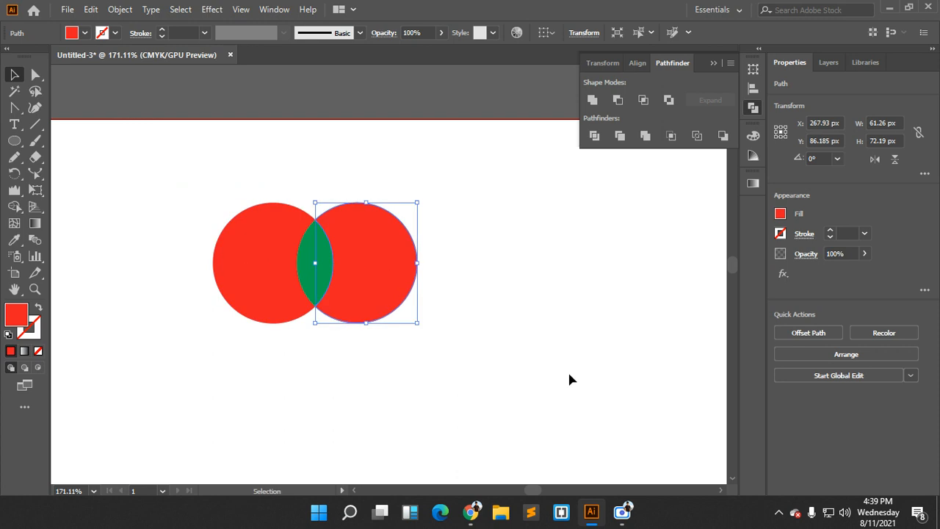
# Select both red crescents and the green lens, and merge them into one red shape with Shape Builder
pyautogui.click(15, 207)
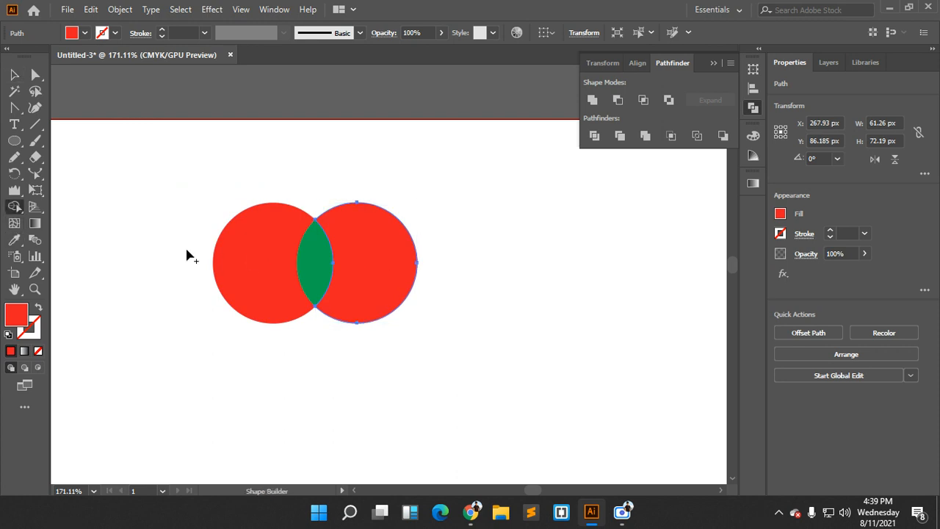
pyautogui.click(306, 264)
pyautogui.click(14, 74)
pyautogui.moveTo(155, 143); pyautogui.dragTo(499, 390)
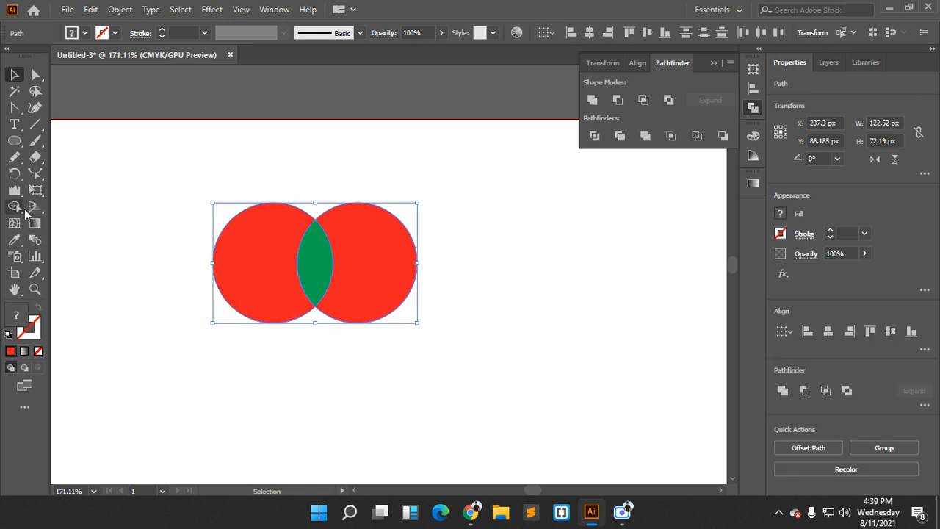
pyautogui.click(14, 208)
pyautogui.moveTo(271, 267)
pyautogui.mouseDown()
pyautogui.moveTo(365, 274)
pyautogui.moveTo(357, 207)
pyautogui.moveTo(455, 272)
pyautogui.mouseUp()
pyautogui.press('v')
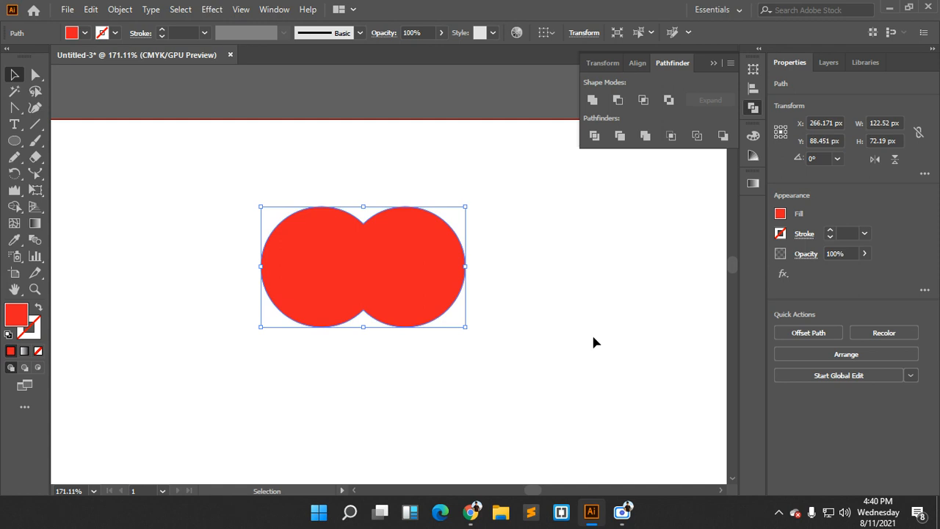
# Delete the merged red shape from the artboard
pyautogui.press('Delete')
pyautogui.click(22, 210)
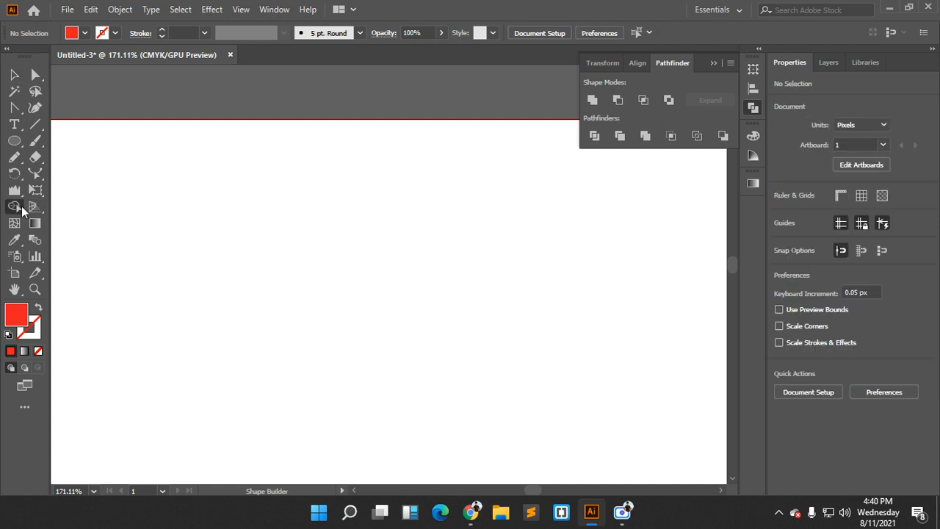
pyautogui.moveTo(22, 210); pyautogui.dragTo(82, 224)
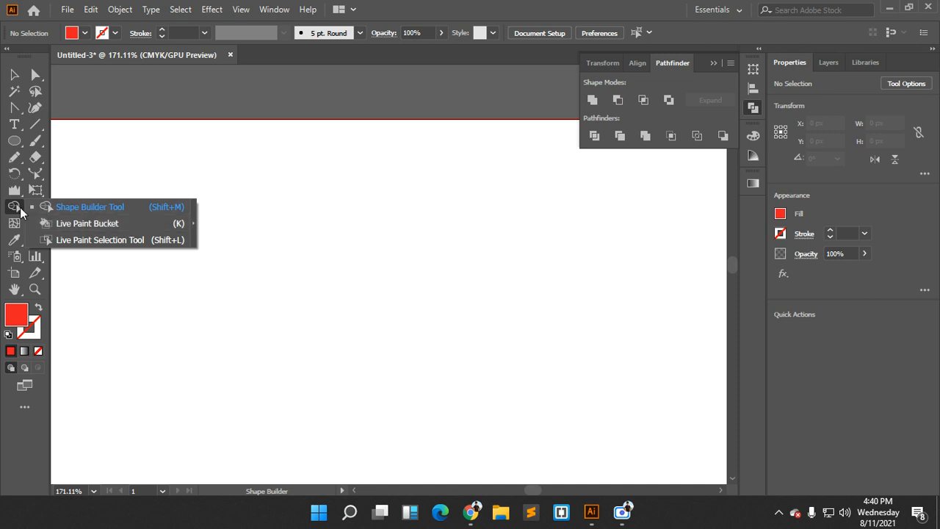
# Draw a red circle about 39 px in diameter and duplicate it into a horizontal row of five overlapping circles
pyautogui.press('l')
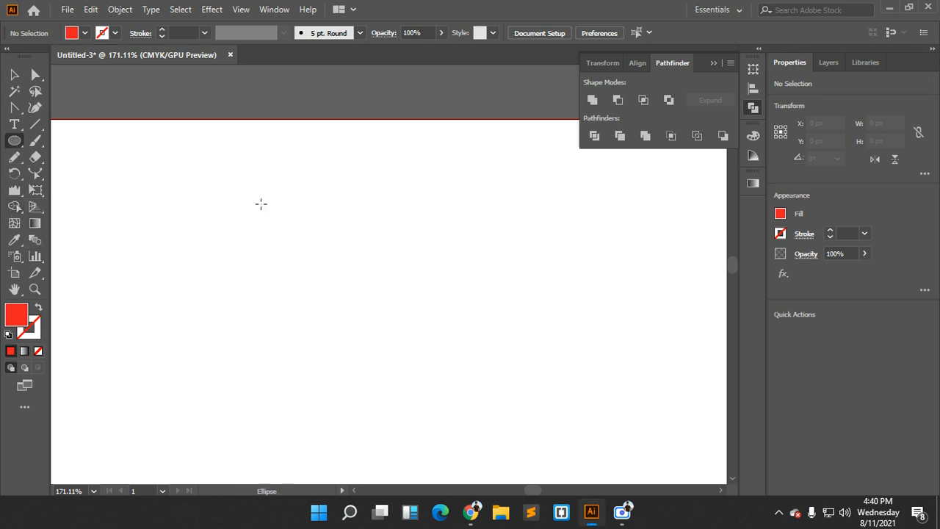
pyautogui.moveTo(192, 230); pyautogui.dragTo(225, 261)
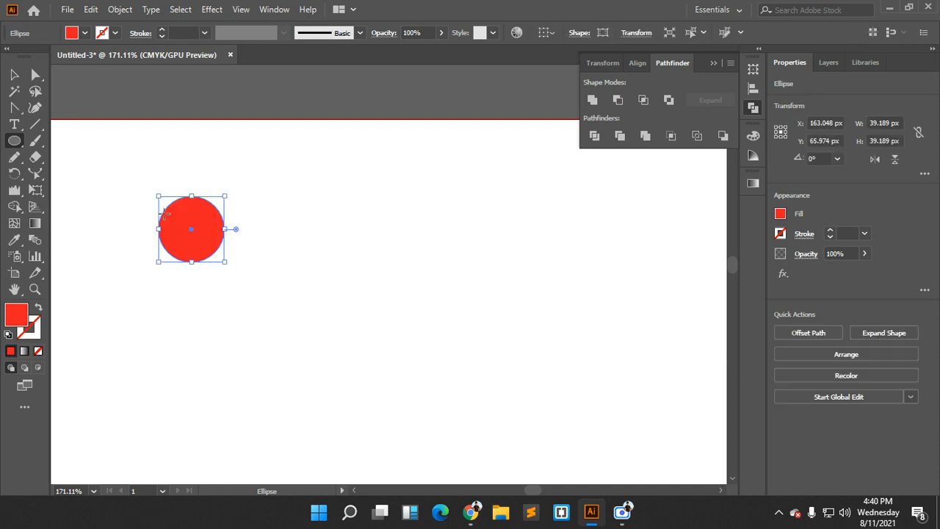
pyautogui.press('v')
pyautogui.moveTo(193, 222); pyautogui.dragTo(350, 222)
# Select all five circles and set their fill to None
pyautogui.moveTo(131, 158); pyautogui.dragTo(414, 283)
pyautogui.click(87, 32)
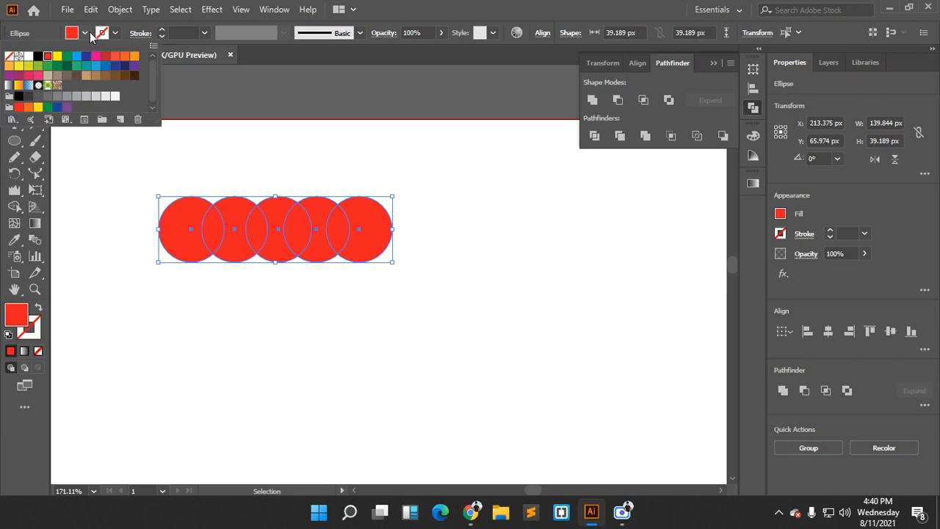
pyautogui.click(9, 55)
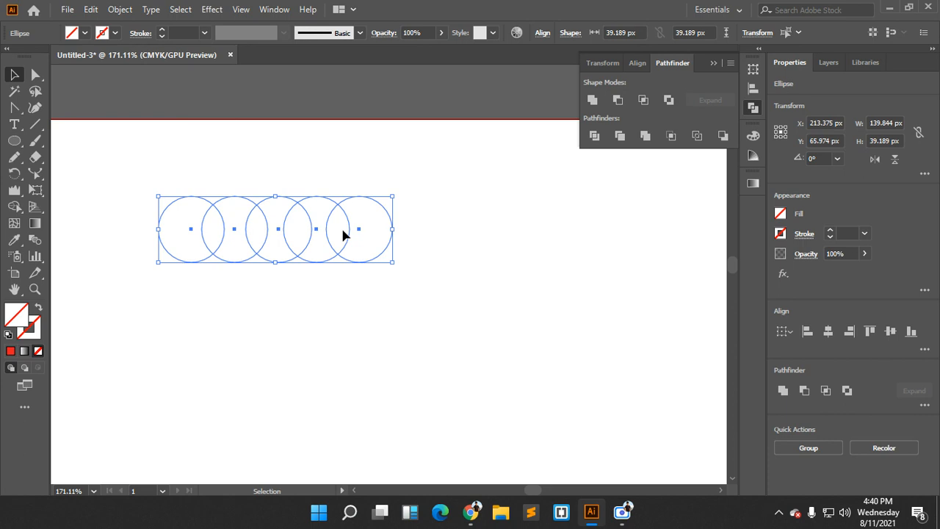
# Activate the Live Paint Bucket with the five circles still selected, and display the color swatches
pyautogui.click(15, 209)
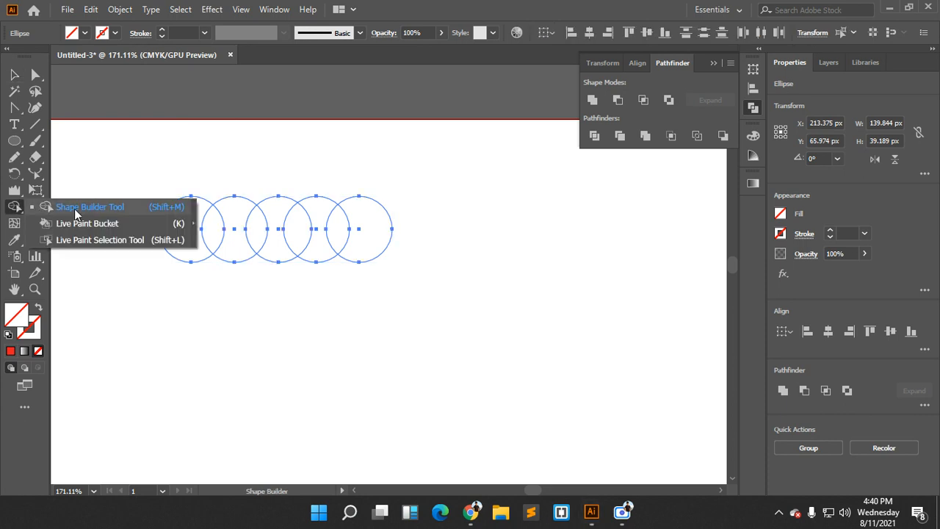
pyautogui.click(74, 208)
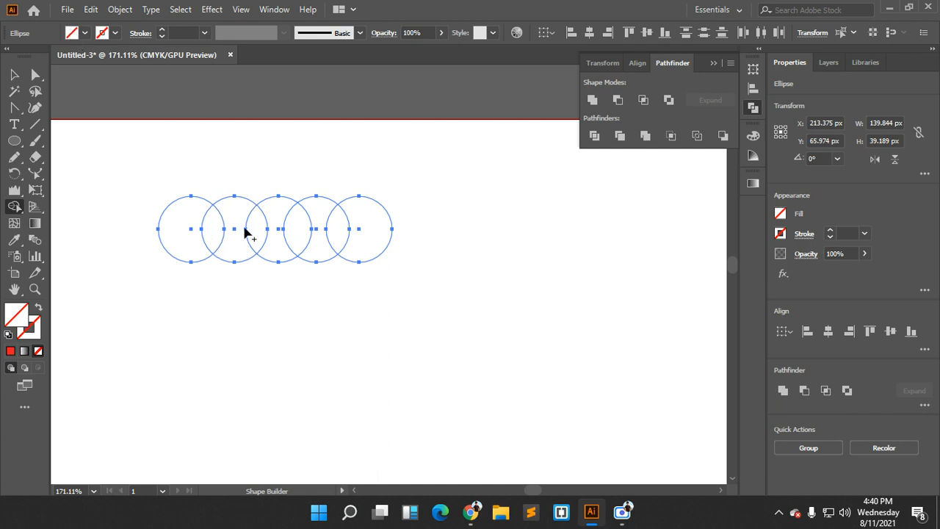
pyautogui.click(14, 207)
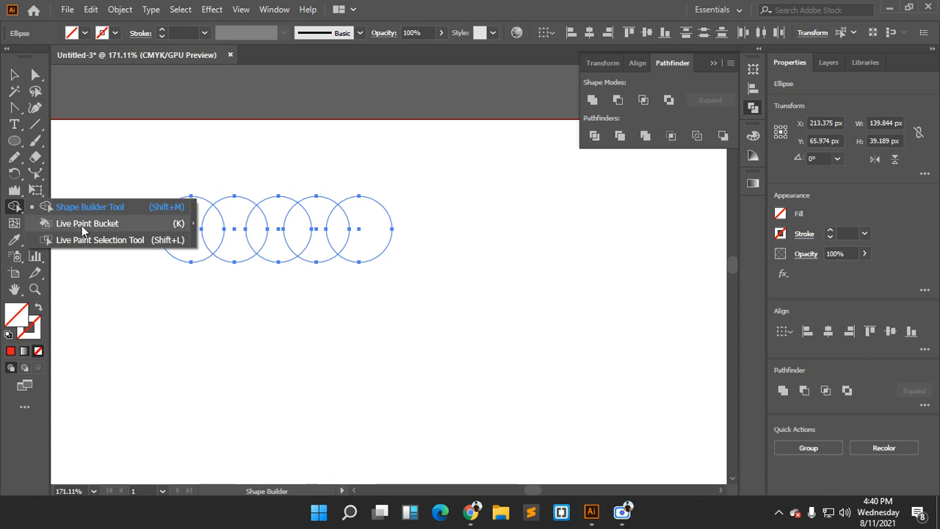
pyautogui.click(81, 226)
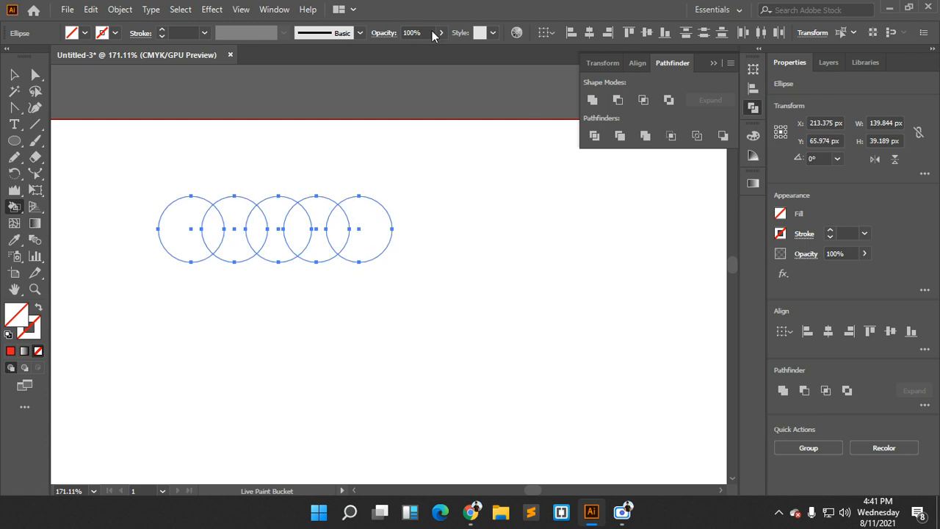
pyautogui.click(266, 9)
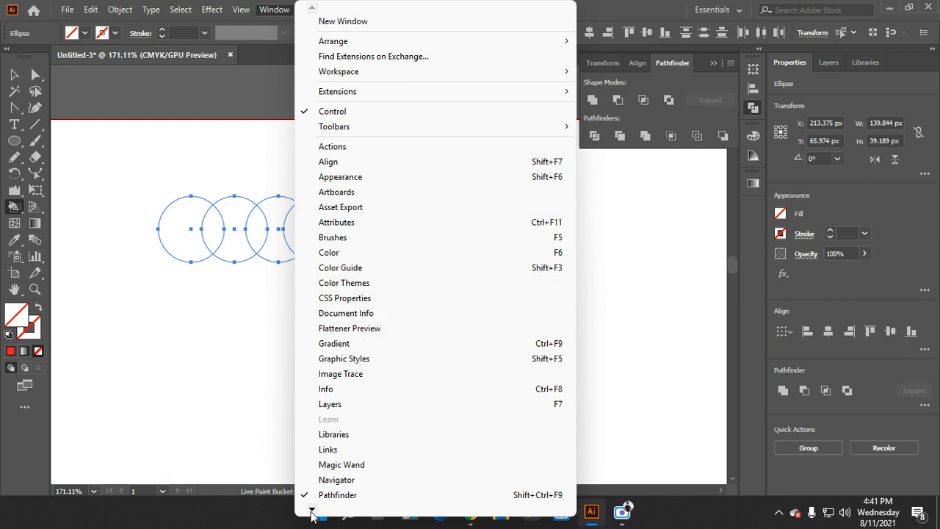
pyautogui.moveTo(311, 511)
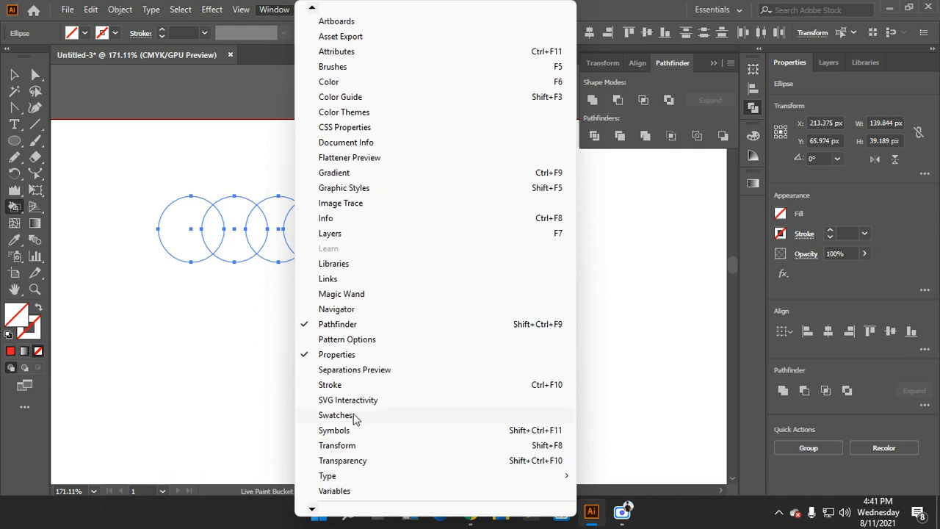
pyautogui.click(355, 416)
# Live-paint the first circle's body black, its overlap with the second circle green, and the second circle's body light blue
pyautogui.click(628, 190)
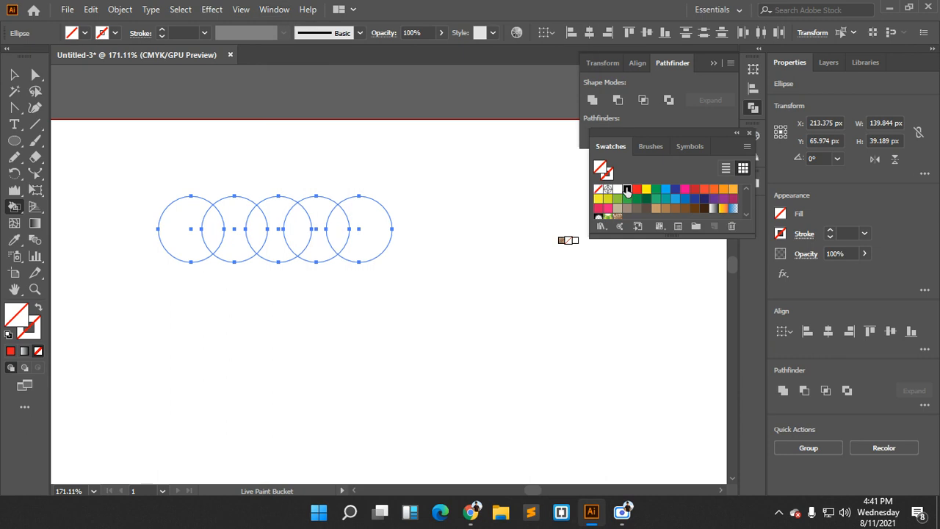
pyautogui.click(181, 237)
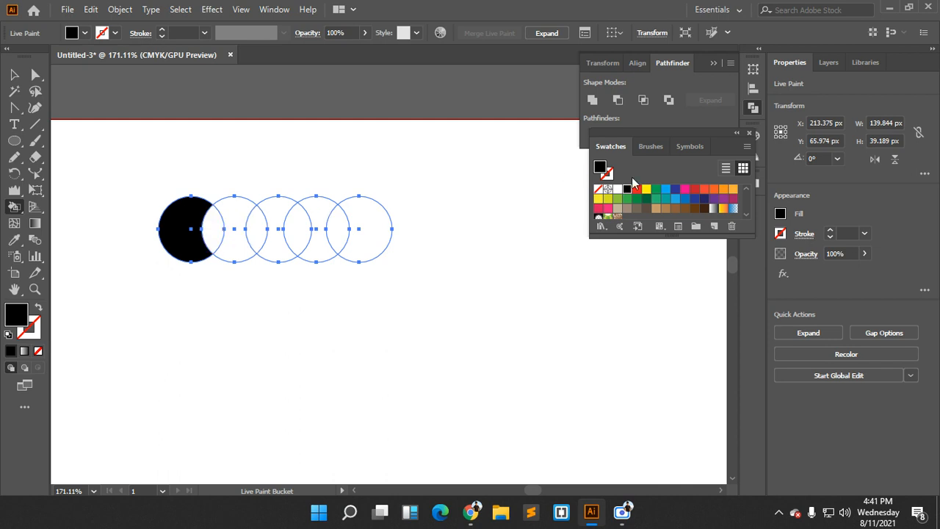
pyautogui.click(657, 190)
pyautogui.click(213, 234)
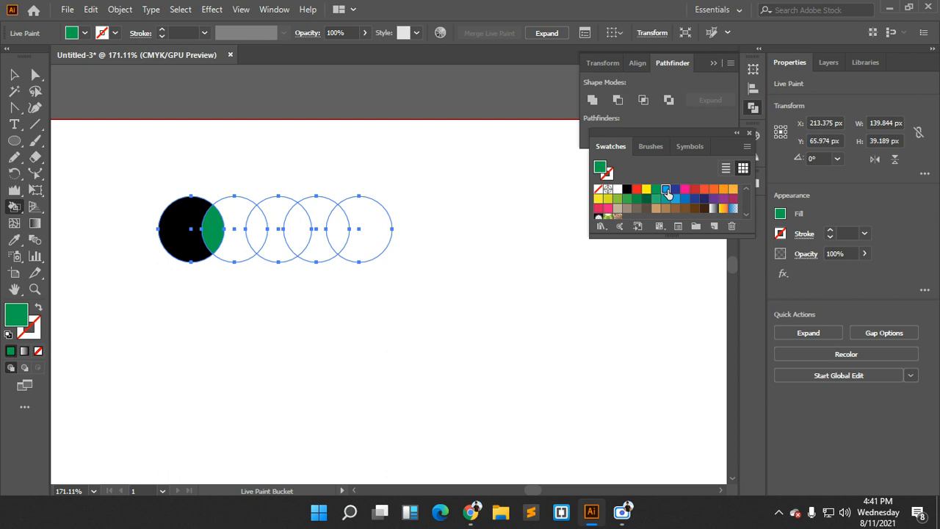
pyautogui.click(666, 190)
pyautogui.click(241, 224)
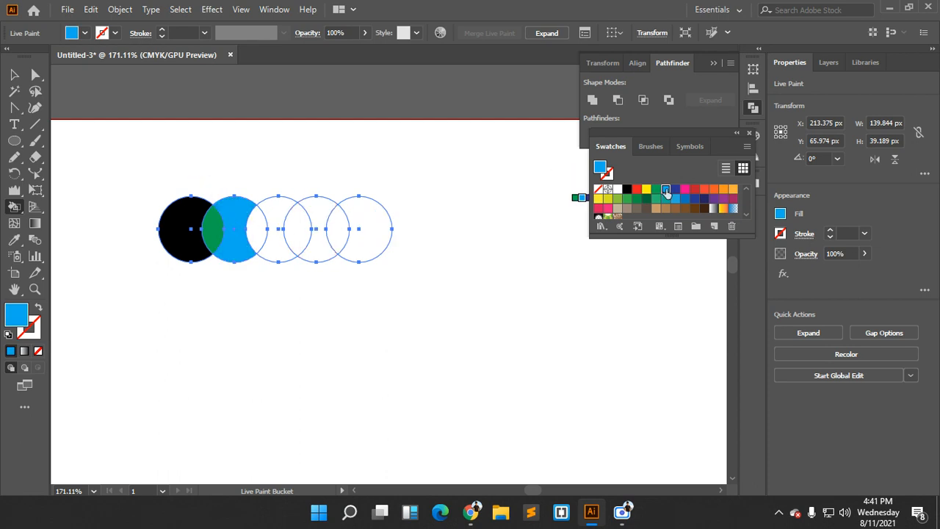
# Paint the overlap of the second and third circles dark blue and the third circle's body pink
pyautogui.press('Right')
pyautogui.click(265, 234)
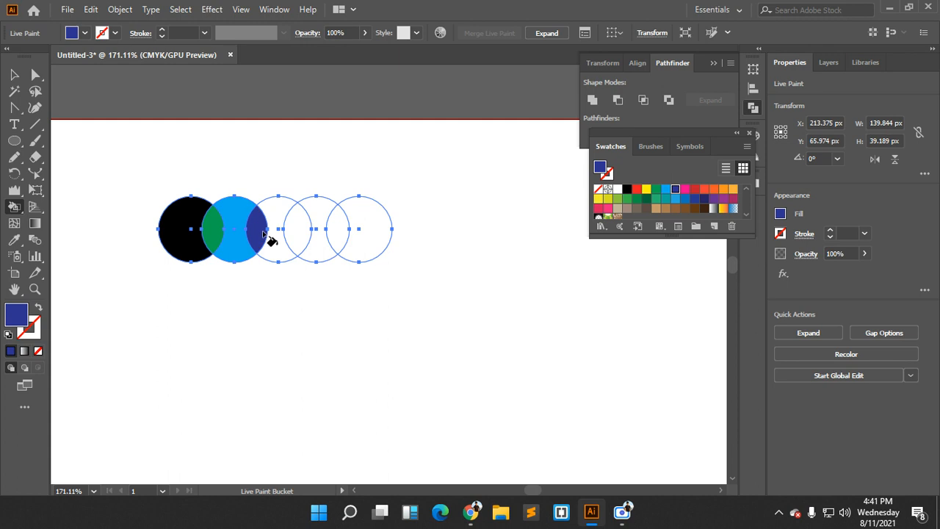
pyautogui.click(685, 189)
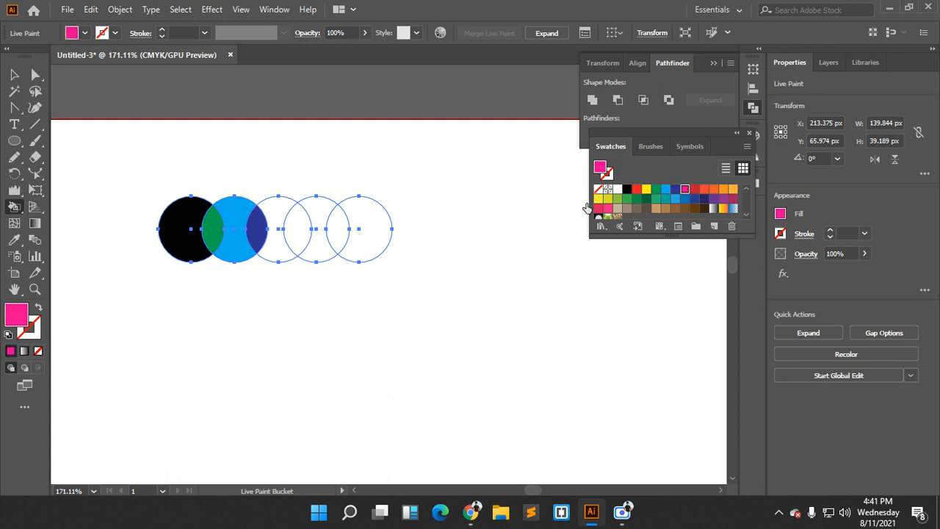
pyautogui.click(279, 213)
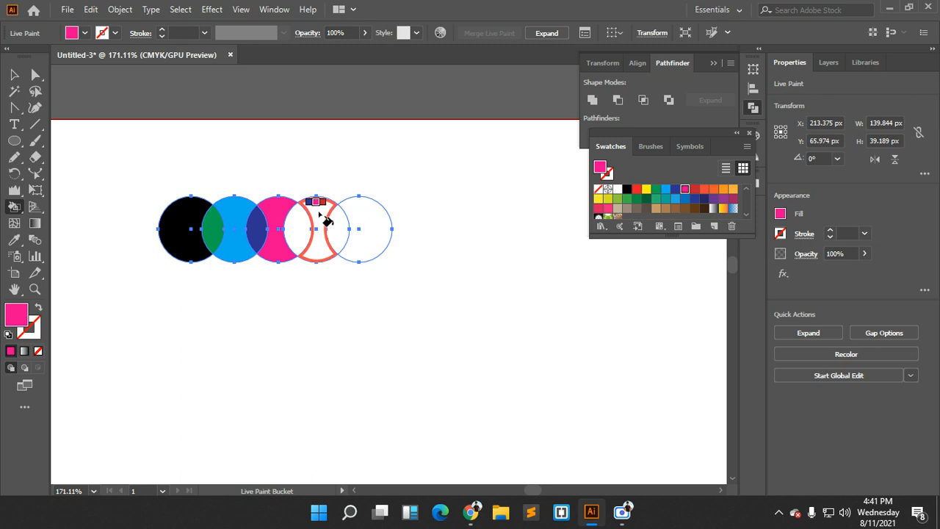
# Cycle the Live Paint Bucket through the swatches to dark green and paint the fourth circle's body with it
pyautogui.press('Left')
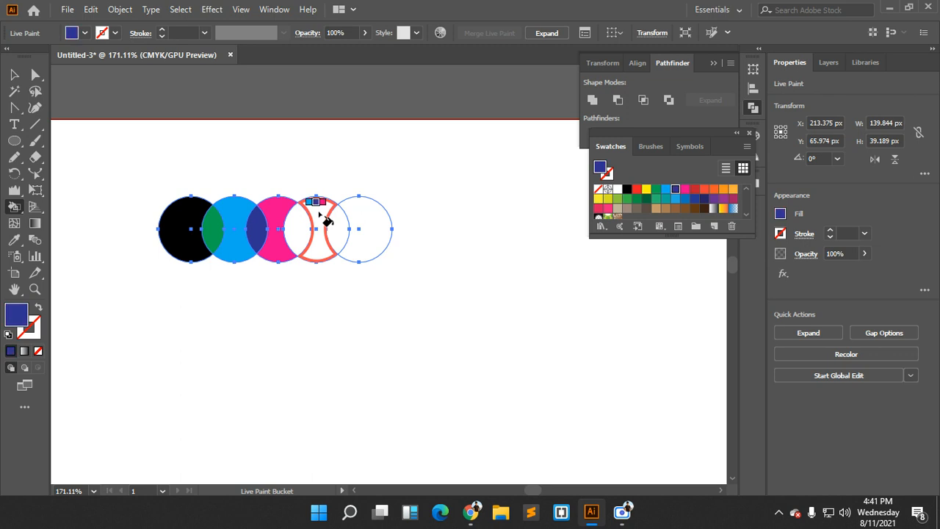
pyautogui.press('Left')
pyautogui.press('Left')
pyautogui.press('Left')
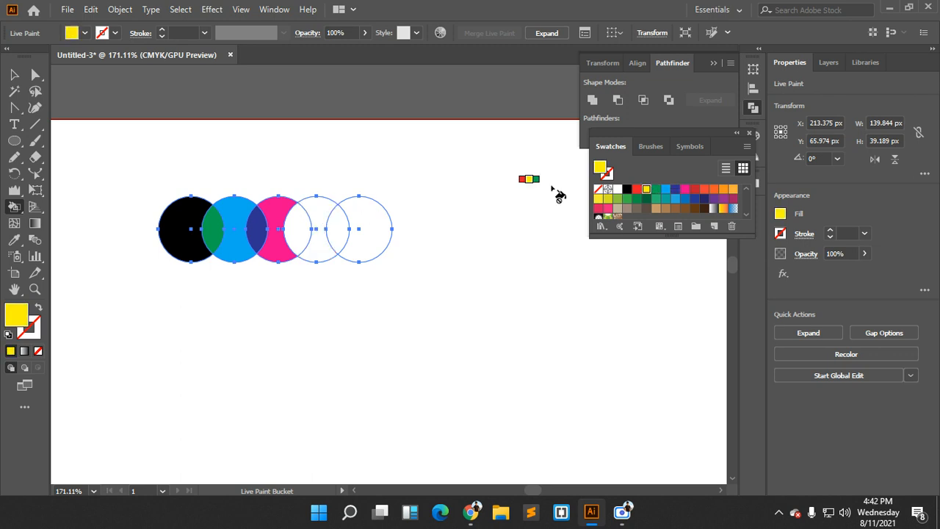
pyautogui.press('Left')
pyautogui.press('Left')
pyautogui.press('Left')
pyautogui.press('Left')
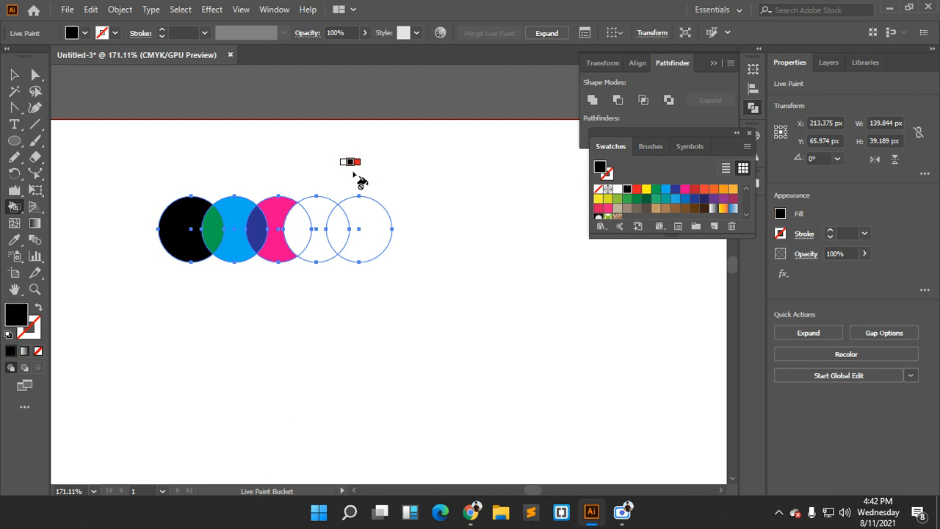
pyautogui.press('Left')
pyautogui.press('Right')
pyautogui.press('Right')
pyautogui.press('Right')
pyautogui.press('Right')
pyautogui.press('Right')
pyautogui.press('Right')
pyautogui.press('Right')
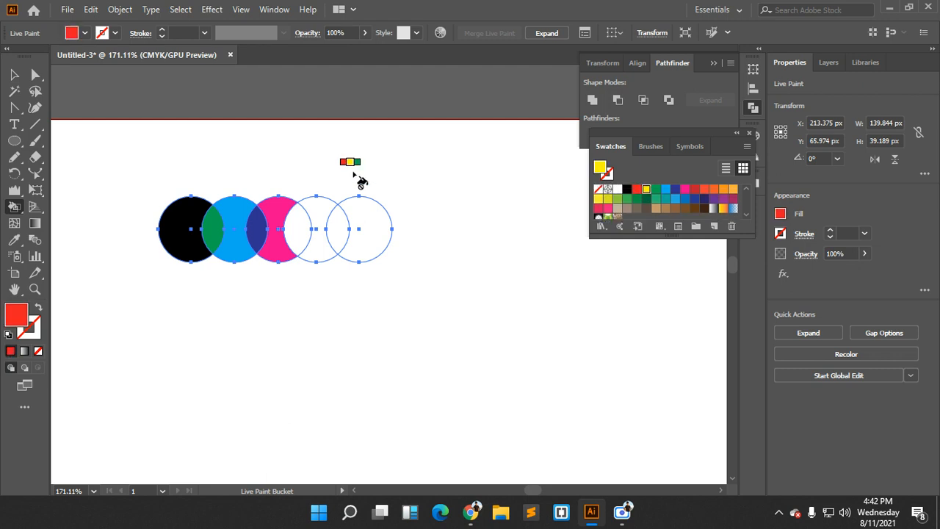
pyautogui.press('Right')
pyautogui.press('Right')
pyautogui.press('Right')
pyautogui.press('Right')
pyautogui.press('Right')
pyautogui.press('Right')
pyautogui.press('Right')
pyautogui.press('Right')
pyautogui.press('Right')
pyautogui.press('Right')
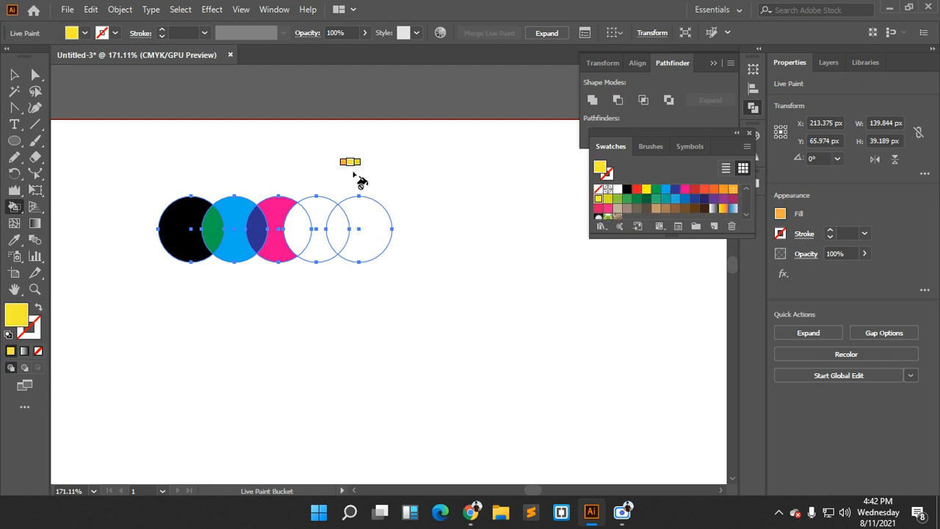
pyautogui.press('Right')
pyautogui.press('Right')
pyautogui.press('Right')
pyautogui.click(325, 209)
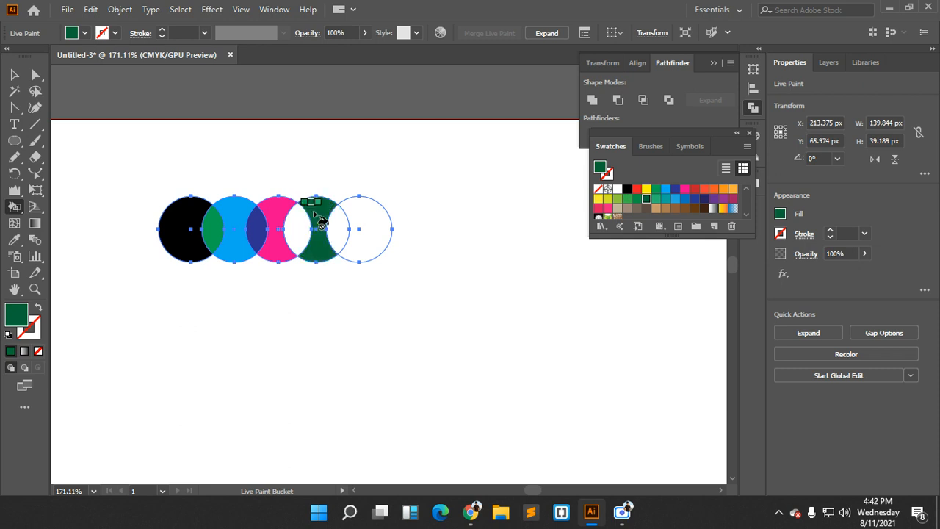
# Paint the overlap of the third and fourth circles light blue and the overlap of the fourth and fifth circles purple
pyautogui.press('Right')
pyautogui.press('Right')
pyautogui.click(301, 224)
pyautogui.press('Right')
pyautogui.press('Right')
pyautogui.press('Right')
pyautogui.press('Right')
pyautogui.click(340, 220)
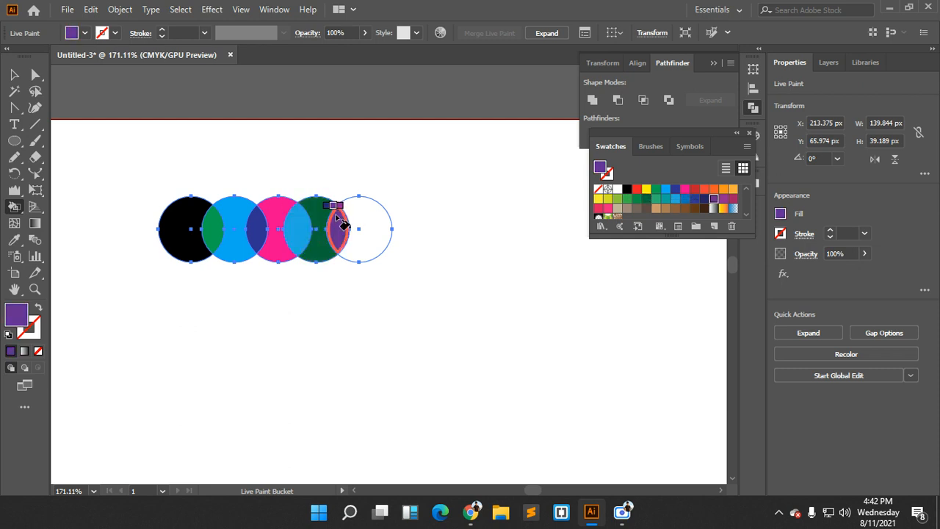
# Paint the fifth circle's body pinkish red with the Live Paint Bucket
pyautogui.press('Right')
pyautogui.press('Right')
pyautogui.press('Right')
pyautogui.click(358, 221)
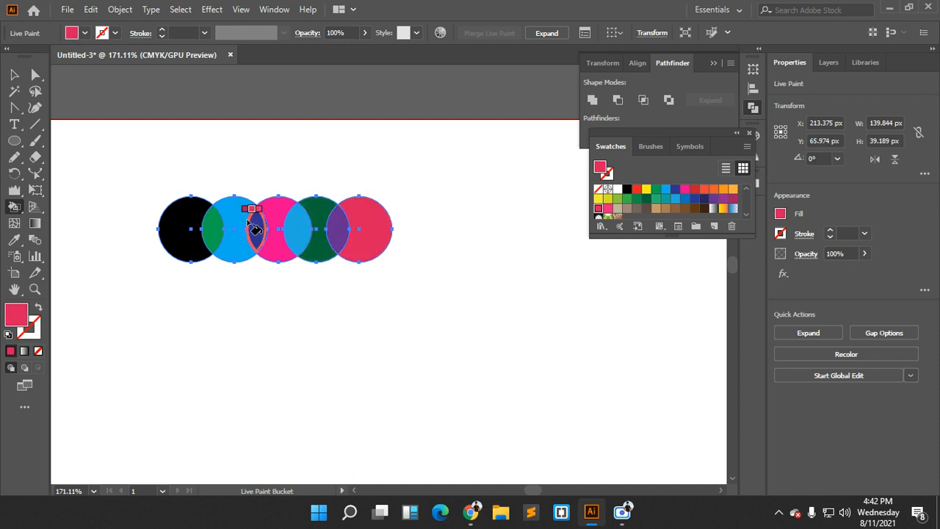
# Repaint the first circle's body navy blue and its overlap with the second circle magenta-purple
pyautogui.press('Right')
pyautogui.press('Left')
pyautogui.click(180, 220)
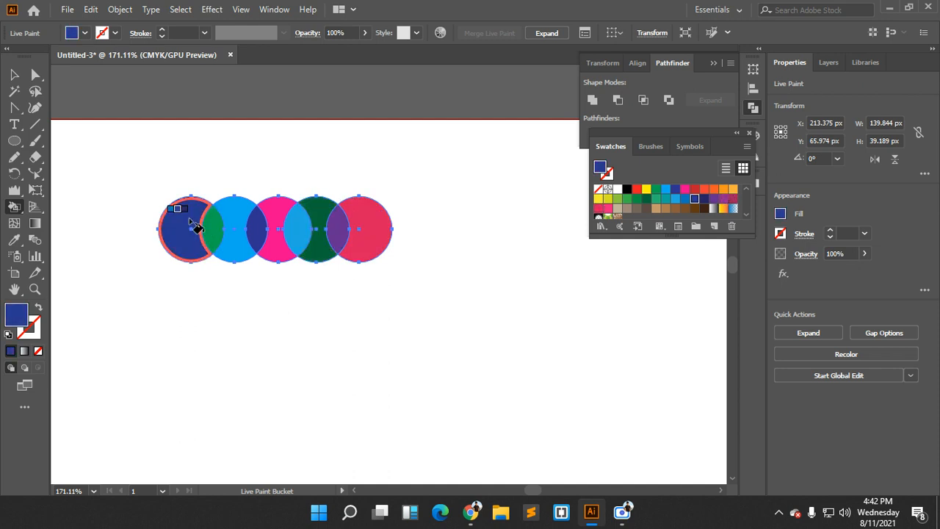
pyautogui.press('Left')
pyautogui.press('Right')
pyautogui.press('Right')
pyautogui.click(219, 224)
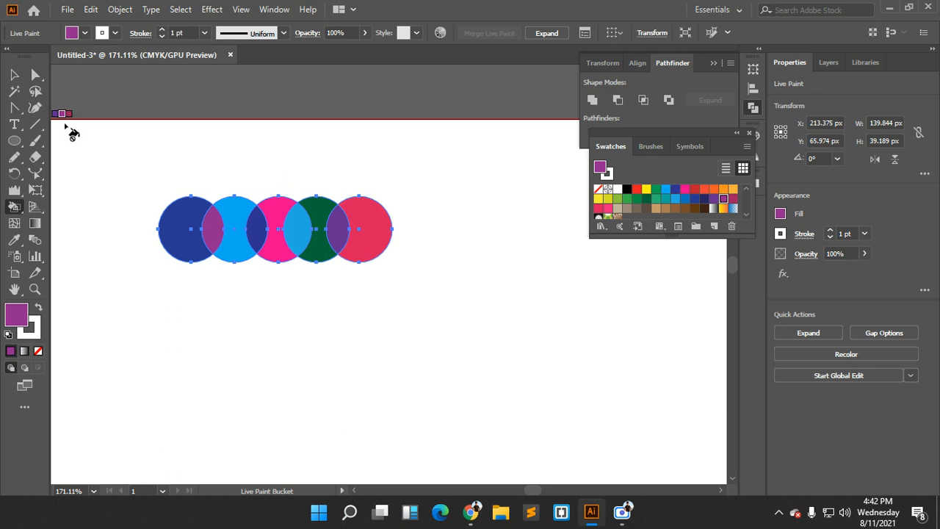
# Shift the Live Paint group of five circles around the artboard with the Selection tool
pyautogui.moveTo(16, 212); pyautogui.dragTo(105, 228)
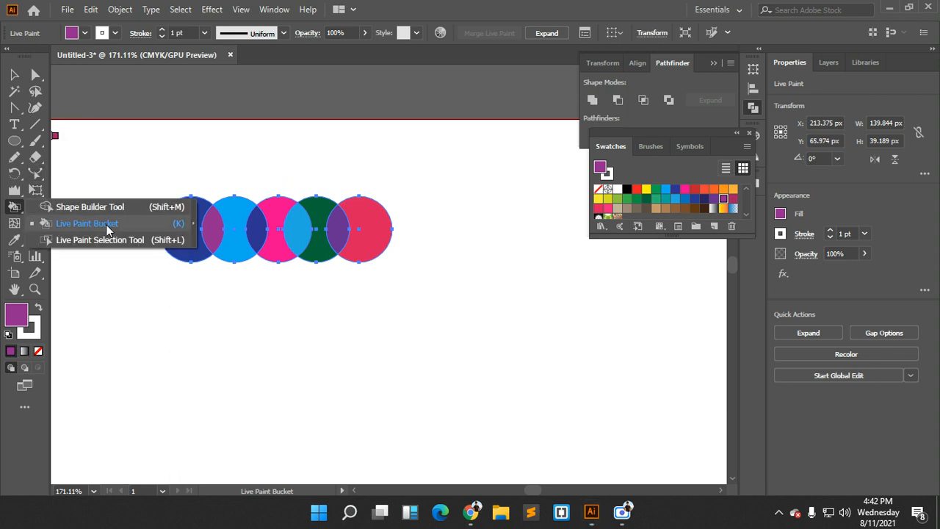
pyautogui.click(14, 74)
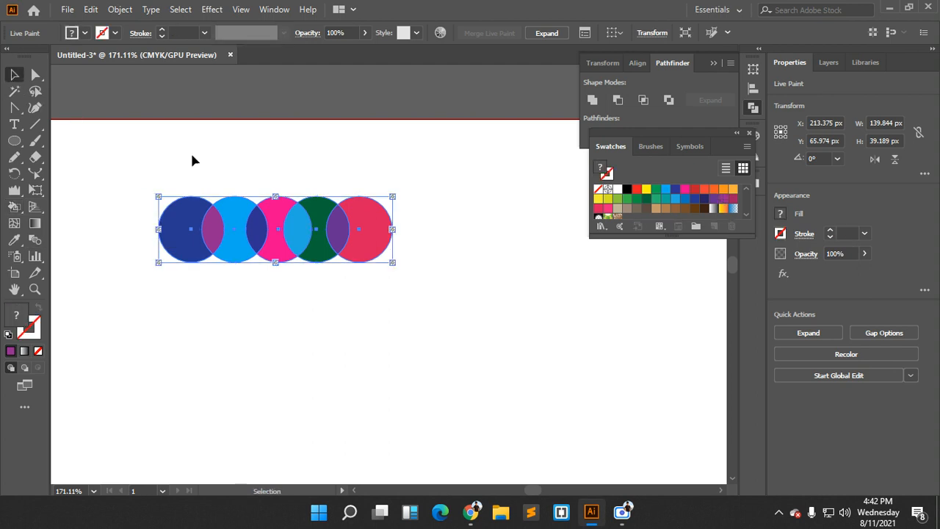
pyautogui.click(191, 155)
pyautogui.moveTo(176, 228); pyautogui.dragTo(118, 214)
pyautogui.rightClick(192, 208)
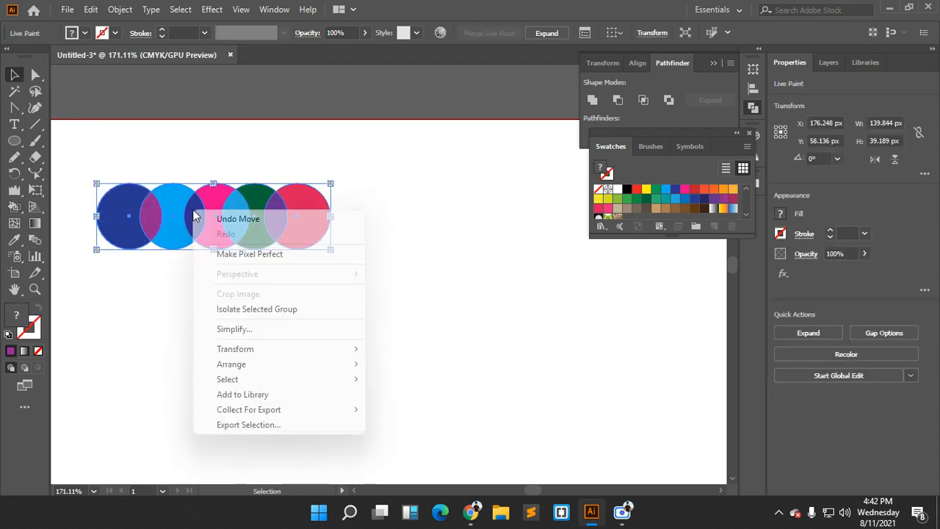
pyautogui.click(271, 223)
pyautogui.moveTo(270, 223)
pyautogui.mouseDown()
pyautogui.moveTo(338, 208)
pyautogui.moveTo(328, 248)
pyautogui.mouseUp()
pyautogui.click(311, 241)
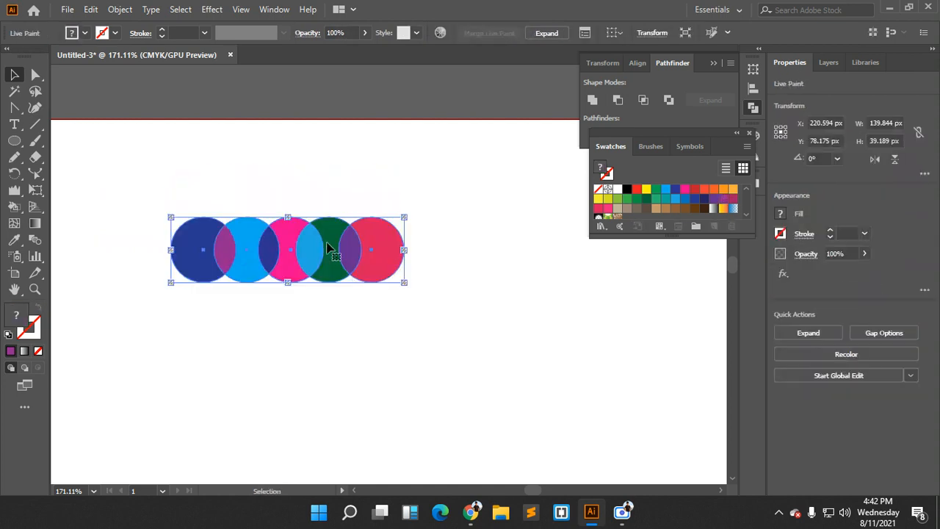
# Expand the Live Paint group with Object, Fill and Stroke enabled
pyautogui.rightClick(329, 249)
pyautogui.press('Escape')
pyautogui.click(301, 291)
pyautogui.click(304, 286)
pyautogui.click(119, 10)
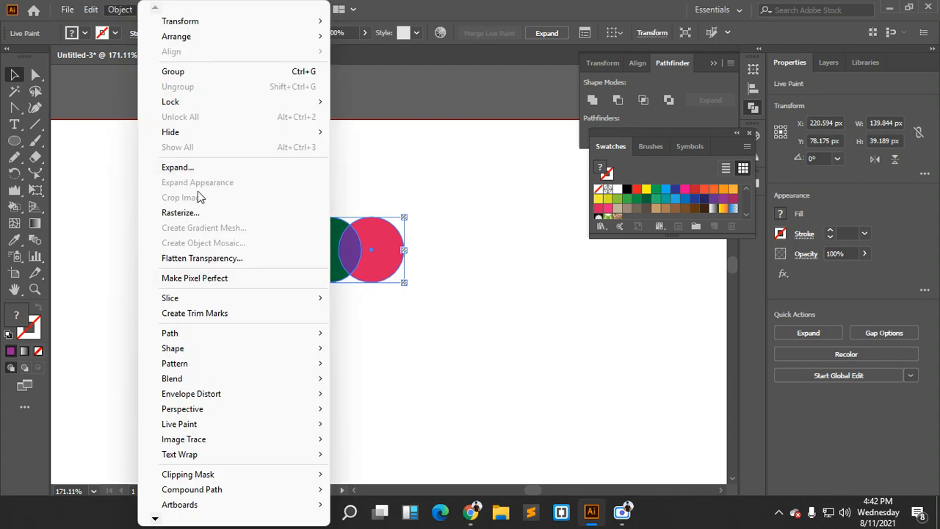
pyautogui.click(178, 167)
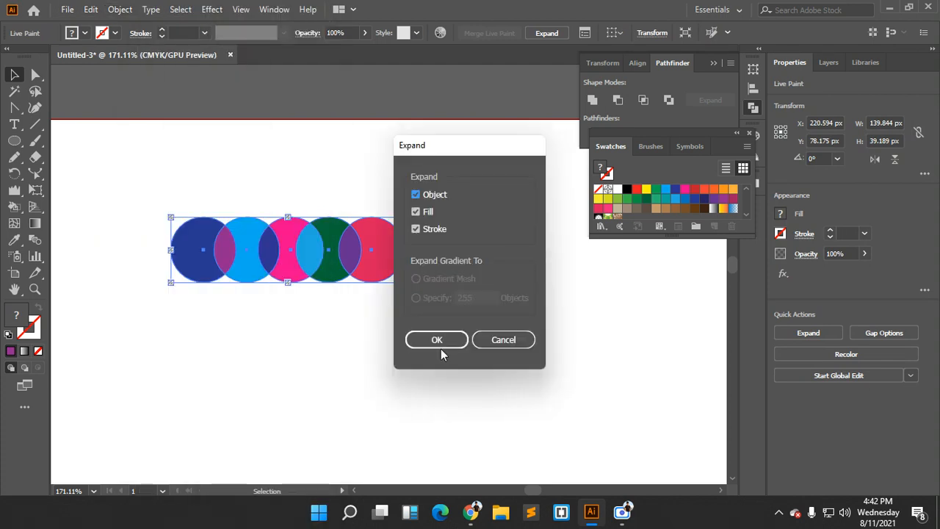
pyautogui.click(431, 337)
# Move the expanded circle group slightly upward on the artboard
pyautogui.rightClick(346, 259)
pyautogui.press('Escape')
pyautogui.moveTo(405, 258); pyautogui.dragTo(464, 258)
pyautogui.moveTo(312, 257); pyautogui.dragTo(269, 248)
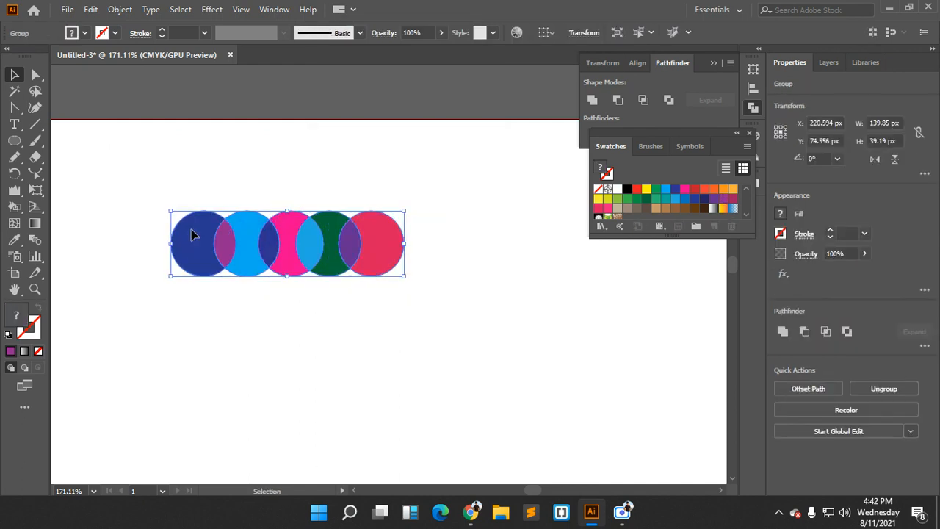
pyautogui.moveTo(192, 234); pyautogui.dragTo(194, 219)
pyautogui.rightClick(270, 225)
pyautogui.press('Escape')
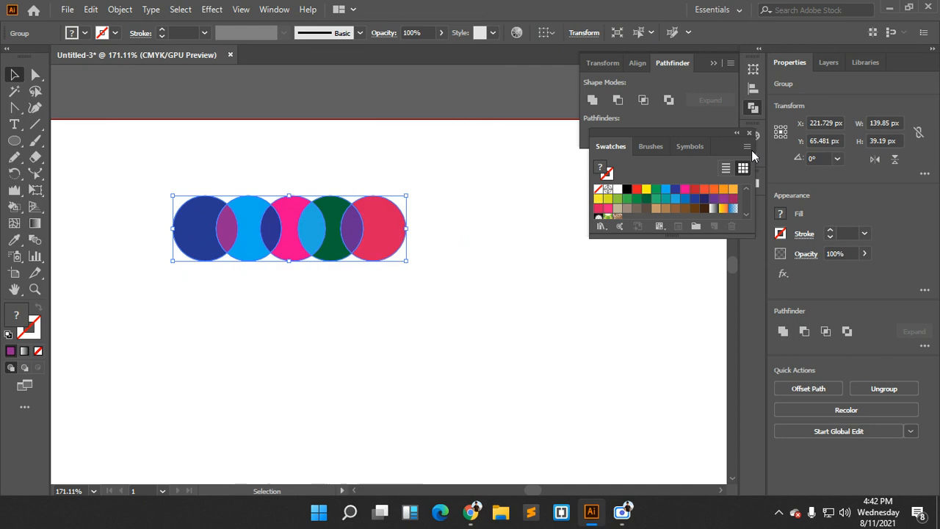
# Put away the floating Swatches panel, ungroup the expanded circles and deselect them
pyautogui.click(736, 134)
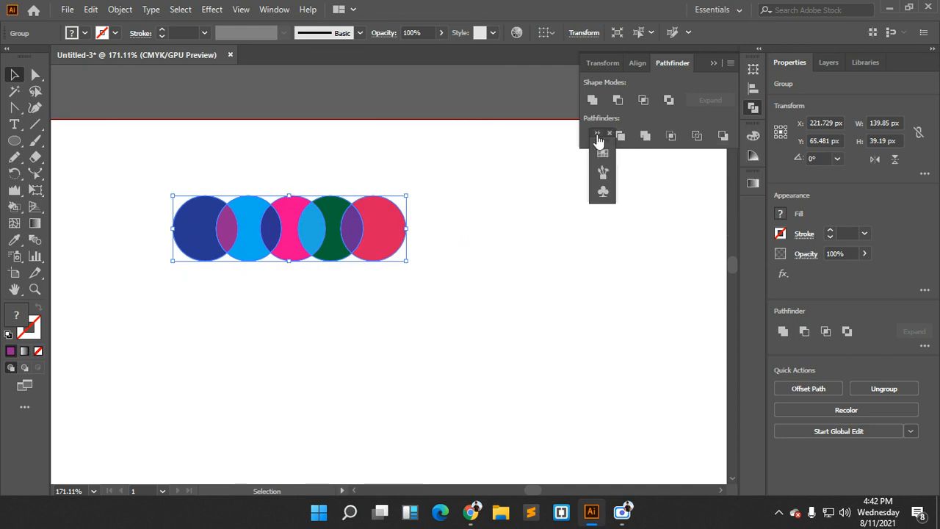
pyautogui.click(607, 133)
pyautogui.click(595, 135)
pyautogui.click(426, 209)
pyautogui.rightClick(395, 222)
pyautogui.click(460, 332)
pyautogui.click(422, 279)
# Pull the ungrouped circle bodies and overlap pieces apart so that each is a separate shape
pyautogui.moveTo(392, 225); pyautogui.dragTo(453, 223)
pyautogui.moveTo(332, 235); pyautogui.dragTo(313, 273)
pyautogui.moveTo(286, 240); pyautogui.dragTo(287, 285)
pyautogui.moveTo(247, 203); pyautogui.dragTo(247, 269)
pyautogui.moveTo(202, 224); pyautogui.dragTo(237, 202)
pyautogui.moveTo(276, 235); pyautogui.dragTo(297, 178)
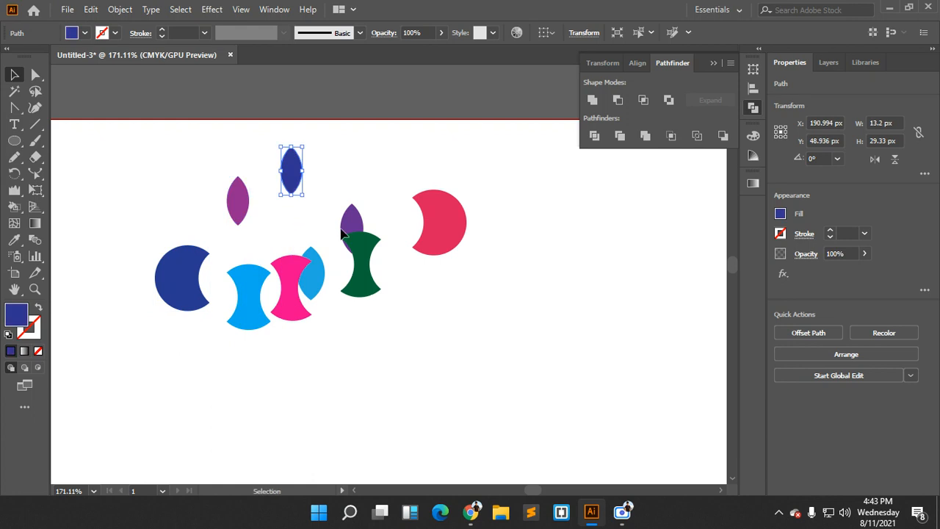
pyautogui.moveTo(353, 218); pyautogui.dragTo(370, 181)
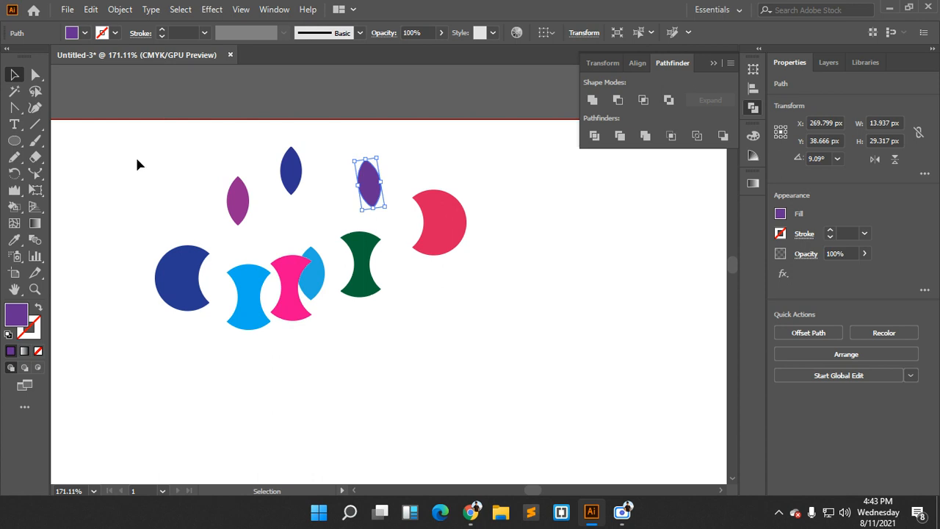
pyautogui.click(180, 268)
pyautogui.moveTo(326, 301); pyautogui.dragTo(430, 340)
pyautogui.moveTo(542, 254); pyautogui.dragTo(166, 144)
pyautogui.click(525, 351)
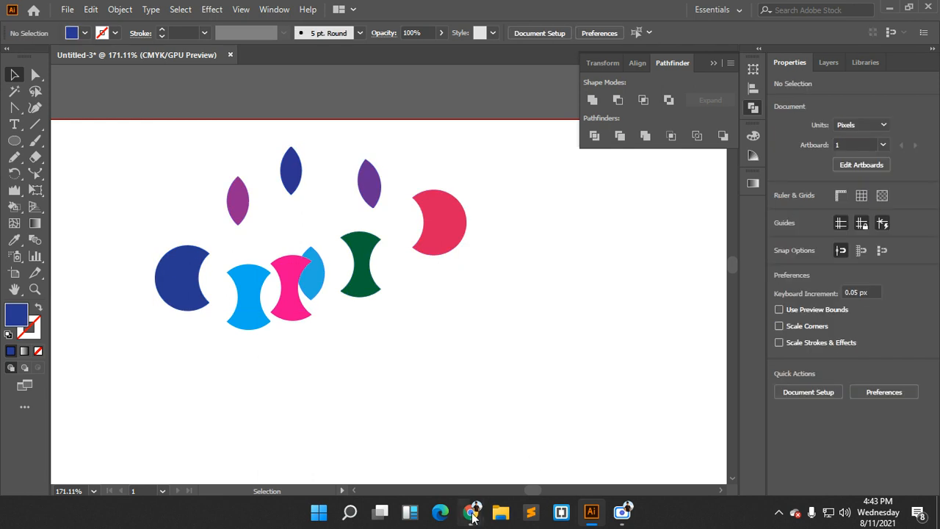
# Switch to the Google Meet call in Chrome, check the in-call messages, and return to Illustrator
pyautogui.moveTo(474, 517)
pyautogui.click(352, 458)
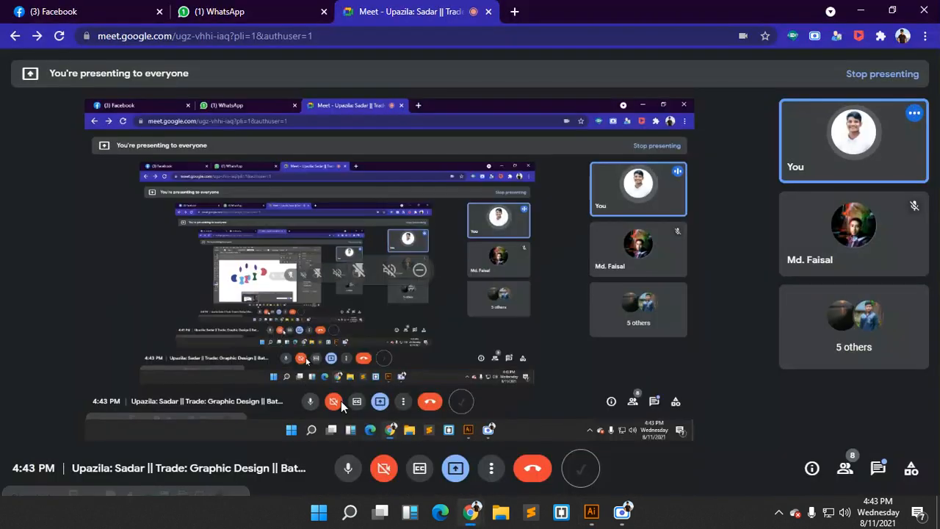
pyautogui.click(879, 468)
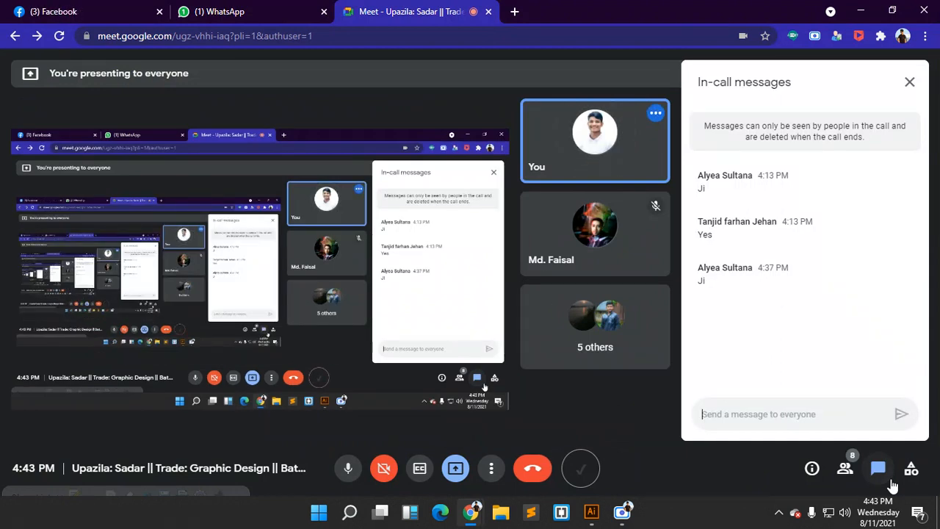
pyautogui.click(588, 516)
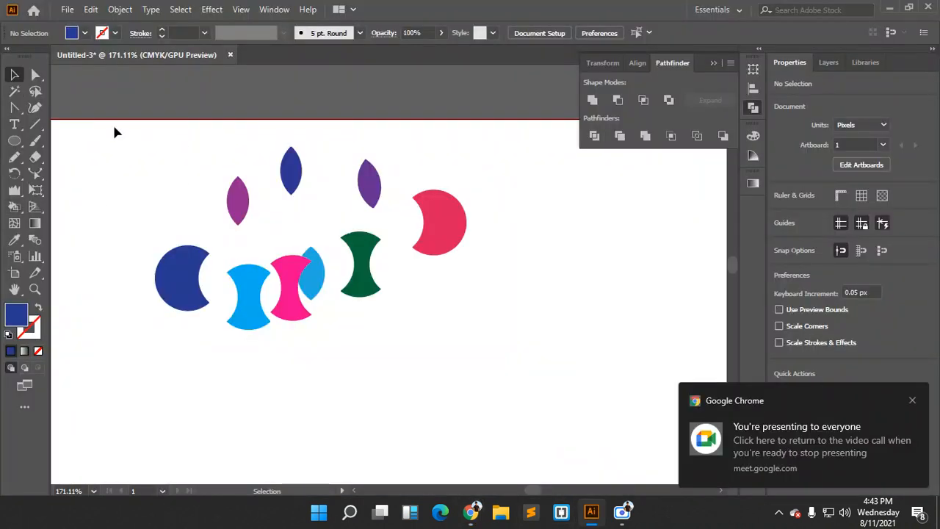
# Delete all the separated pieces and activate the Live Paint Selection tool
pyautogui.hotkey('ctrl', 'a')
pyautogui.press('Delete')
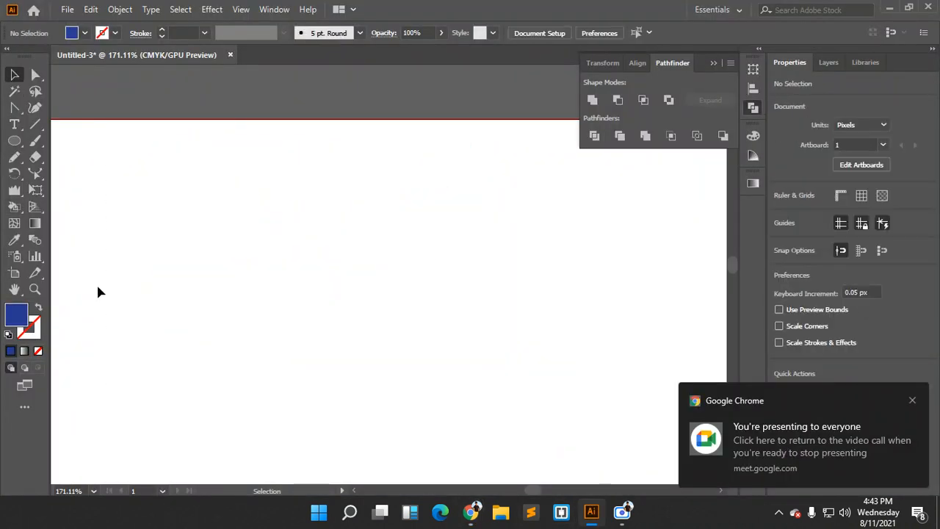
pyautogui.moveTo(14, 206); pyautogui.dragTo(84, 244)
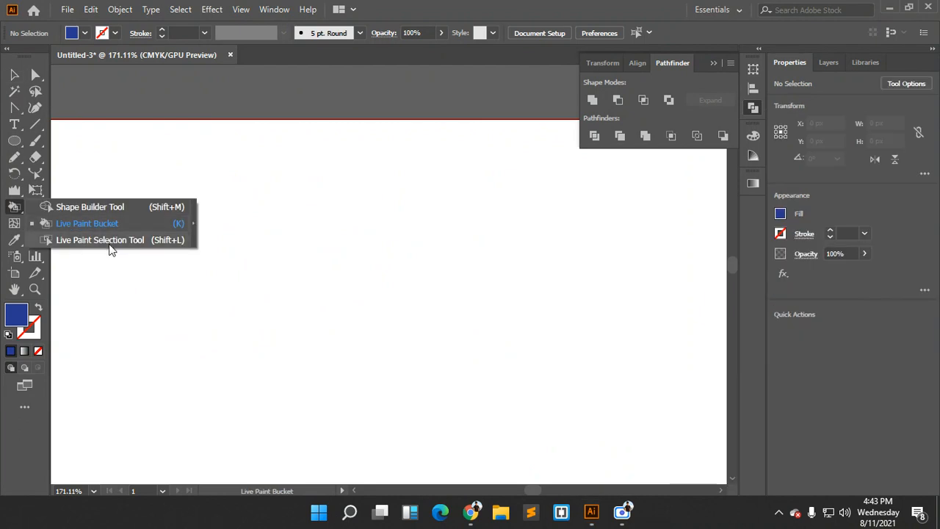
pyautogui.moveTo(109, 246); pyautogui.dragTo(109, 247)
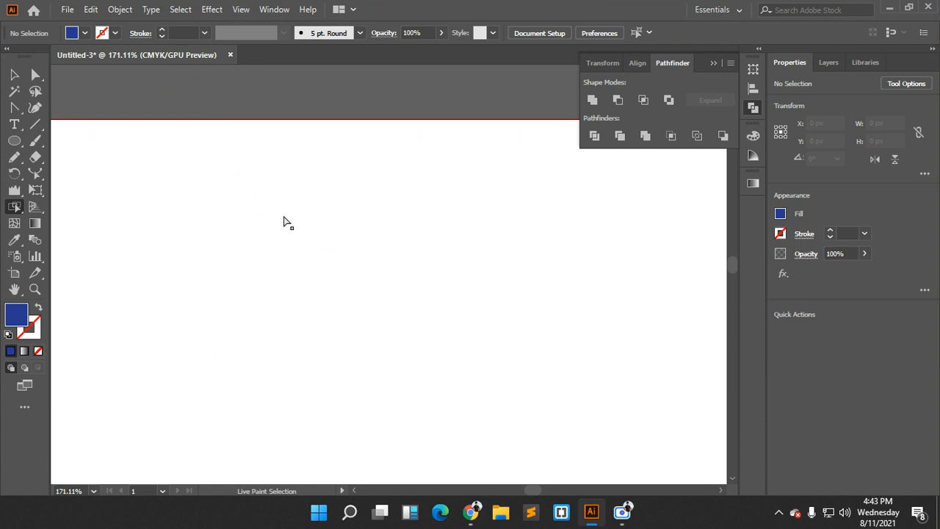
# Undo the deletion and the moves of the separated pieces back to the row of overlapping circles
pyautogui.hotkey('ctrl', 'z')
pyautogui.hotkey('ctrl', 'z')
pyautogui.hotkey('ctrl', 'z')
pyautogui.hotkey('ctrl', 'z')
pyautogui.hotkey('ctrl', 'z')
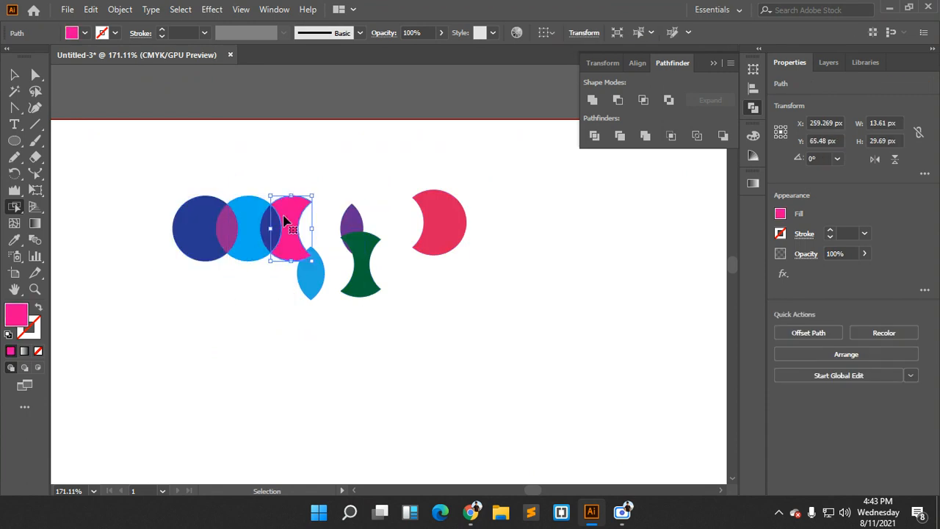
pyautogui.hotkey('ctrl', 'z')
pyautogui.hotkey('ctrl', 'z')
pyautogui.hotkey('ctrl', 'z')
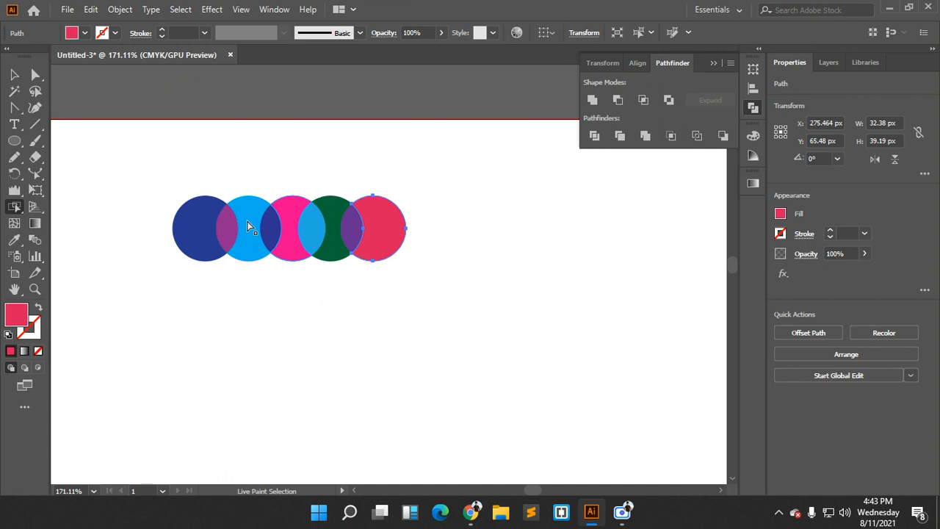
# Regroup all the circle pieces and move the group slightly upward
pyautogui.hotkey('ctrl', 'a')
pyautogui.hotkey('ctrl', 'g')
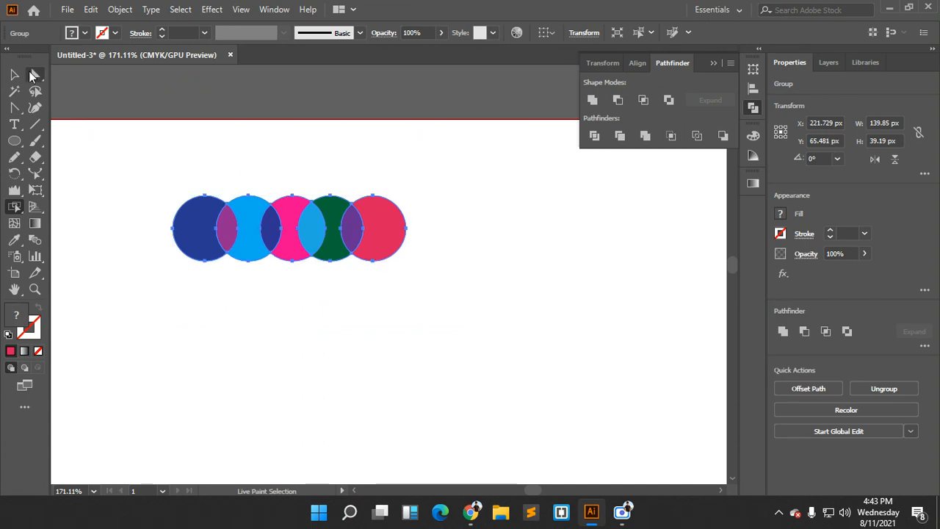
pyautogui.click(14, 74)
pyautogui.moveTo(294, 229)
pyautogui.mouseDown()
pyautogui.moveTo(293, 249)
pyautogui.moveTo(277, 236)
pyautogui.moveTo(258, 189)
pyautogui.moveTo(264, 245)
pyautogui.moveTo(267, 199)
pyautogui.moveTo(279, 204)
pyautogui.moveTo(293, 180)
pyautogui.moveTo(298, 216)
pyautogui.mouseUp()
pyautogui.hotkey('ctrl', 'shift', 'a')
pyautogui.rightClick(298, 217)
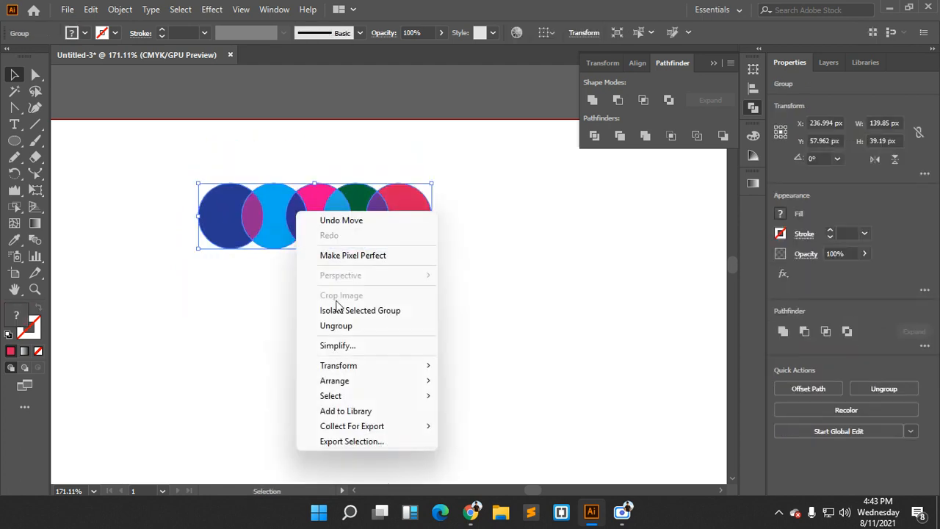
pyautogui.click(266, 209)
pyautogui.press('a')
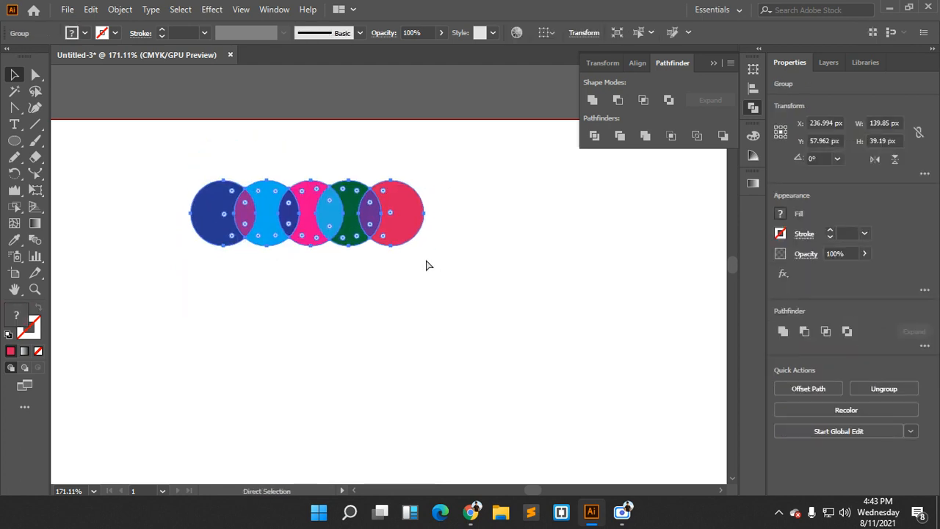
# Undo back to the Live Paint group with the black first circle and green overlap, and position it near the artboard's upper edge
pyautogui.hotkey('ctrl', 'alt', 'x')
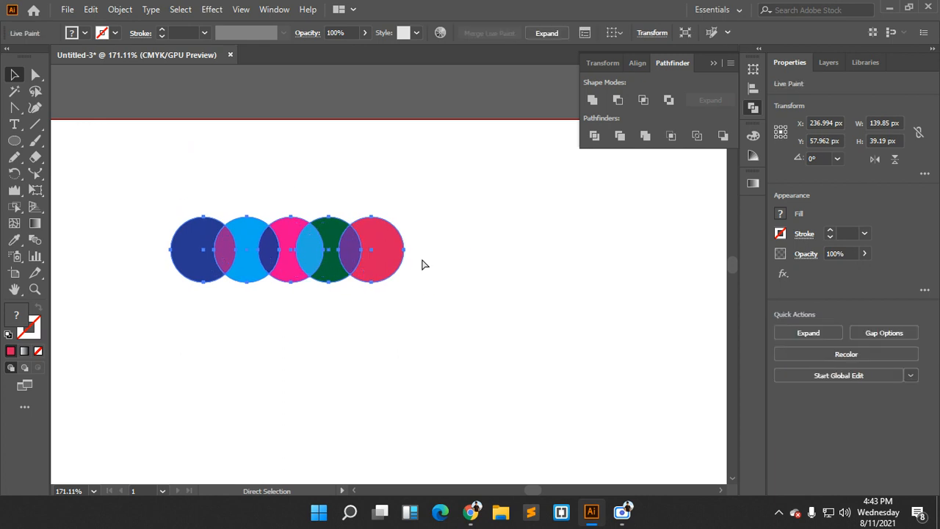
pyautogui.click(394, 260)
pyautogui.moveTo(306, 220); pyautogui.dragTo(309, 258)
pyautogui.moveTo(307, 263)
pyautogui.mouseDown()
pyautogui.moveTo(316, 197)
pyautogui.moveTo(307, 207)
pyautogui.mouseUp()
pyautogui.hotkey('ctrl', 'z')
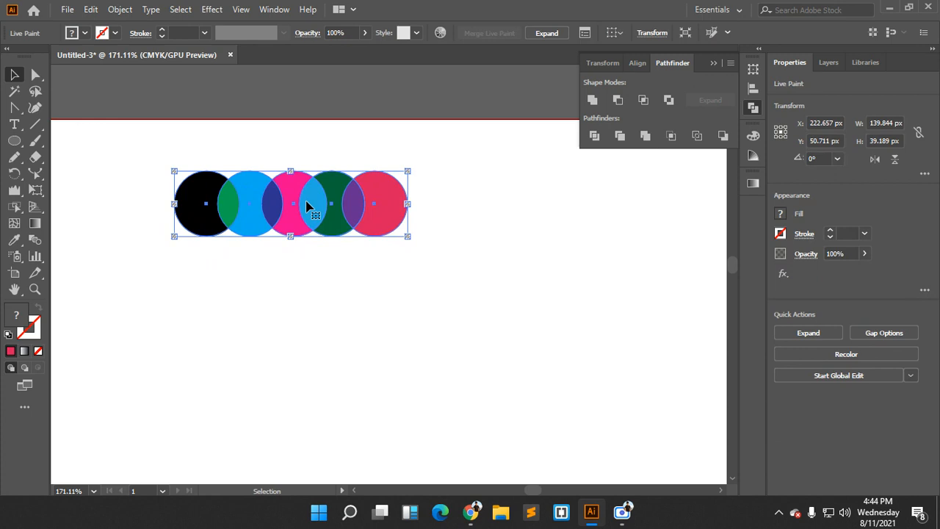
# Tear off the Shape Builder tool group as a floating panel above the circles and choose the Live Paint Selection tool
pyautogui.click(14, 207)
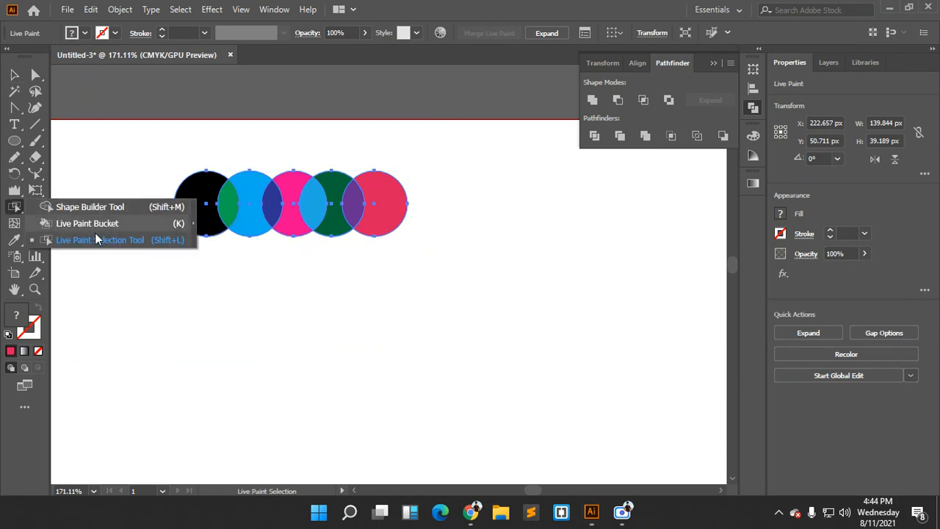
pyautogui.click(193, 223)
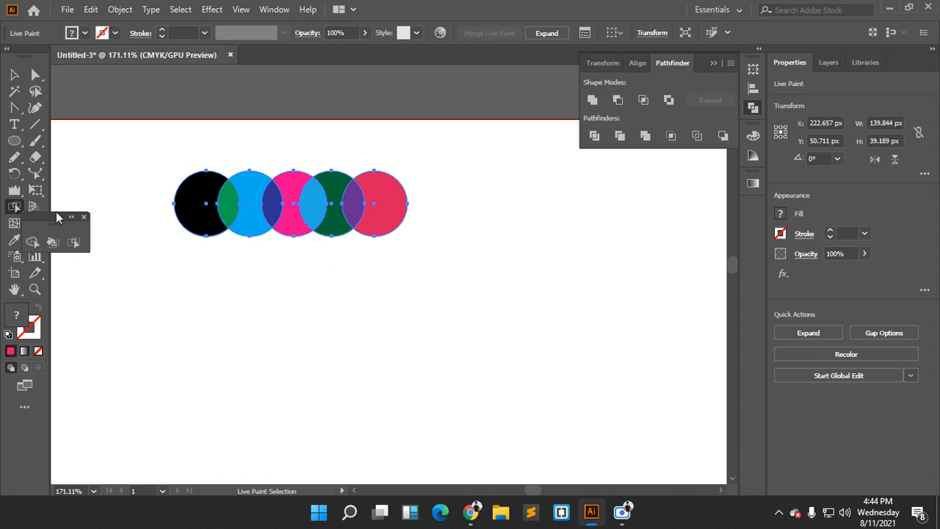
pyautogui.moveTo(58, 216); pyautogui.dragTo(92, 110)
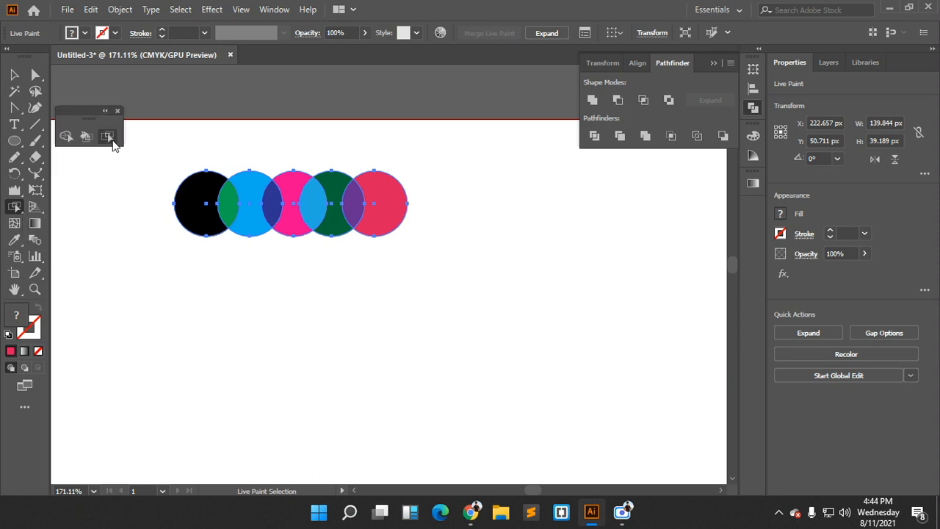
pyautogui.click(112, 141)
# Select the green overlap, the second circle's body and the third circle's body in turn with Live Paint Selection
pyautogui.click(226, 212)
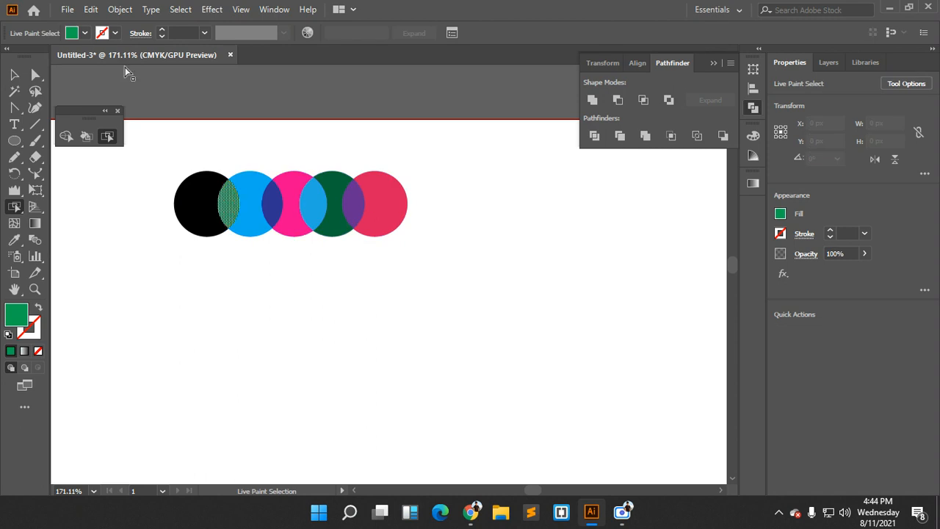
pyautogui.click(85, 33)
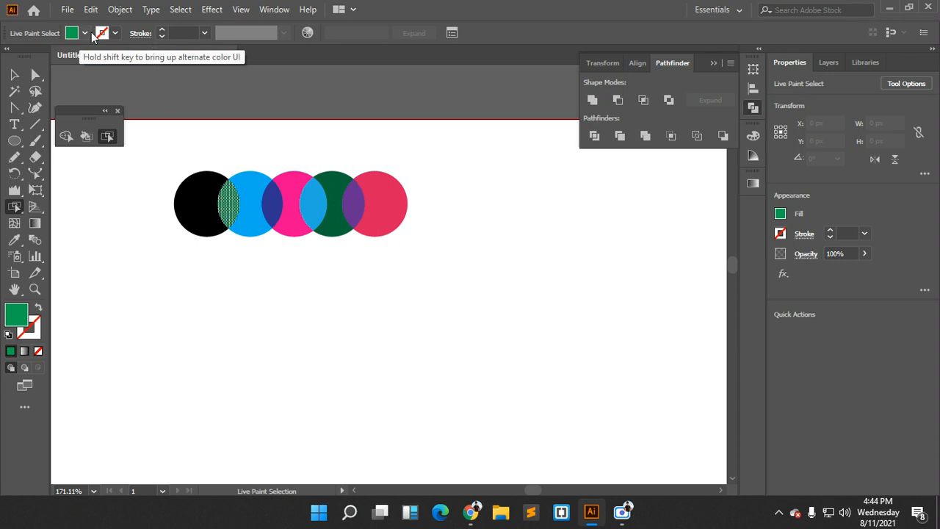
pyautogui.click(234, 207)
pyautogui.click(248, 210)
pyautogui.click(293, 209)
# Select the overlap of the third and fourth circles and fill it with red
pyautogui.click(314, 211)
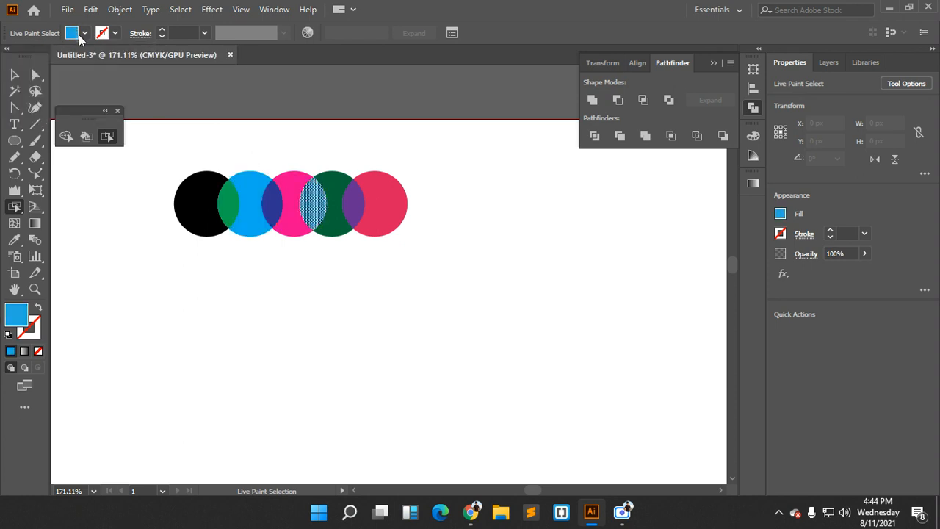
pyautogui.click(84, 35)
pyautogui.click(48, 57)
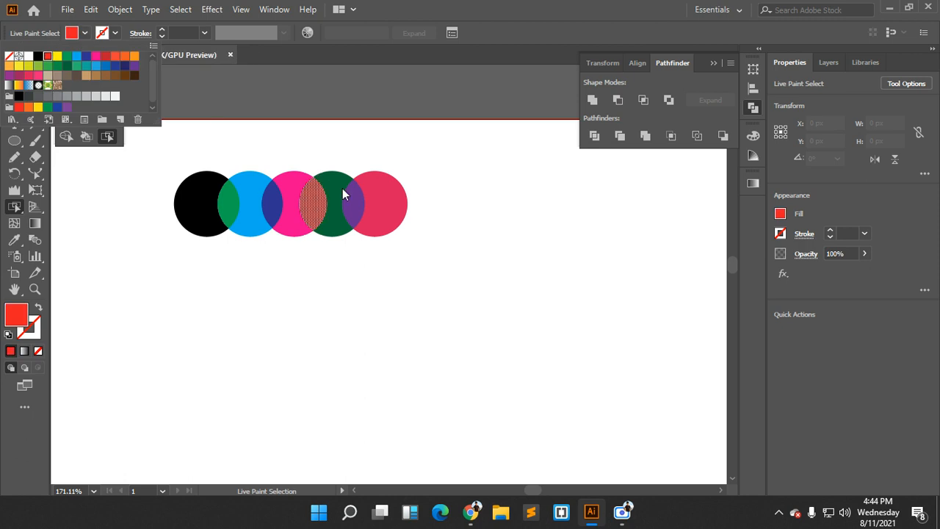
# Select individual circle bodies and overlaps in turn to examine how Live Paint Selection picks each region
pyautogui.click(380, 200)
pyautogui.click(314, 208)
pyautogui.click(185, 200)
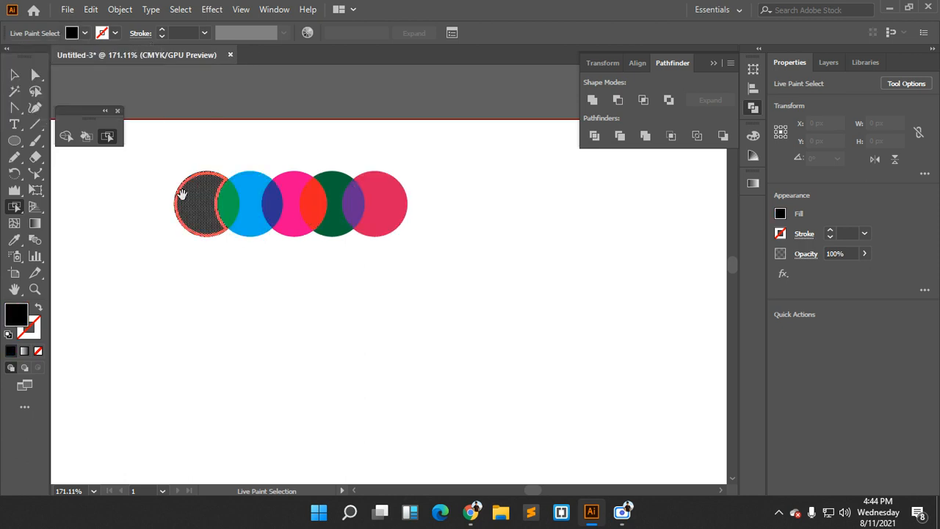
pyautogui.scroll(5, 183, 194)
pyautogui.hscroll(2, 438, 264)
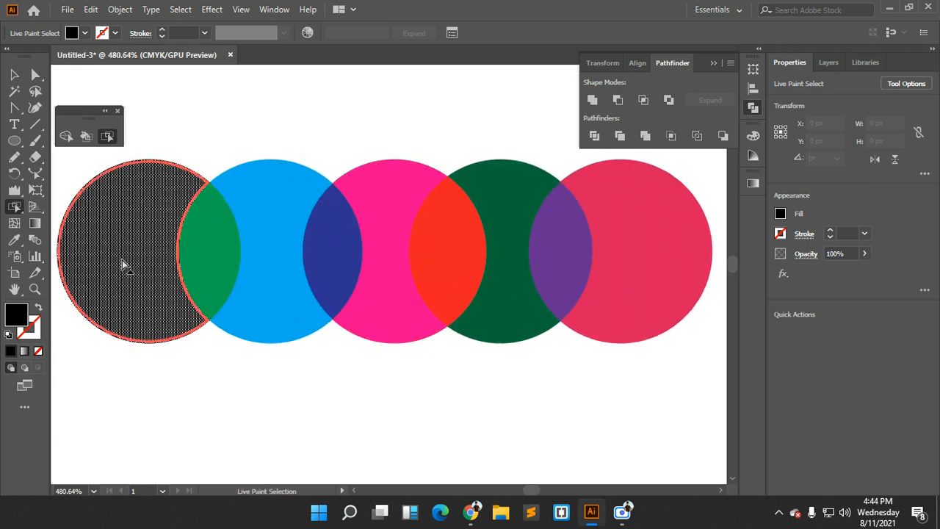
pyautogui.click(210, 230)
pyautogui.click(260, 215)
pyautogui.click(320, 233)
pyautogui.click(385, 218)
pyautogui.click(507, 216)
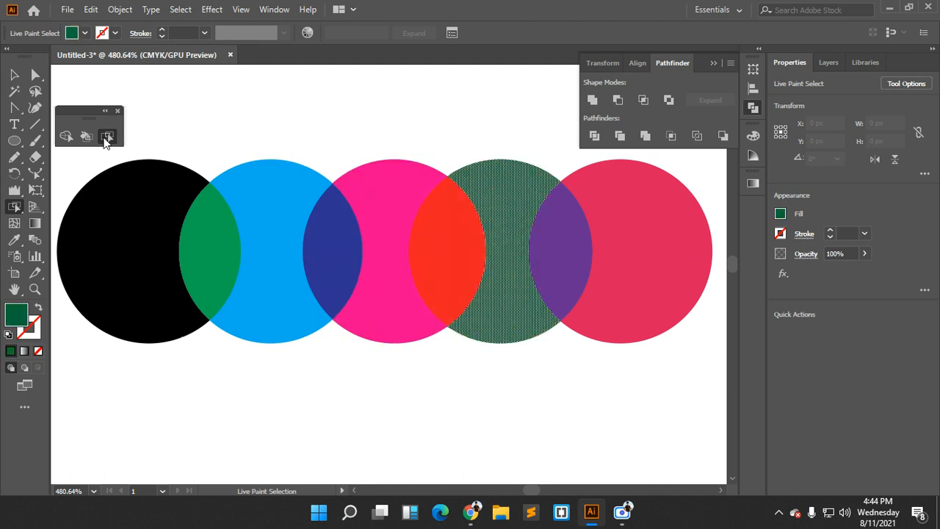
# Select the green overlap and its neighbouring circle bodies with Live Paint Selection, and examine the junction of the first two circles closely
pyautogui.click(202, 220)
pyautogui.click(247, 213)
pyautogui.click(161, 199)
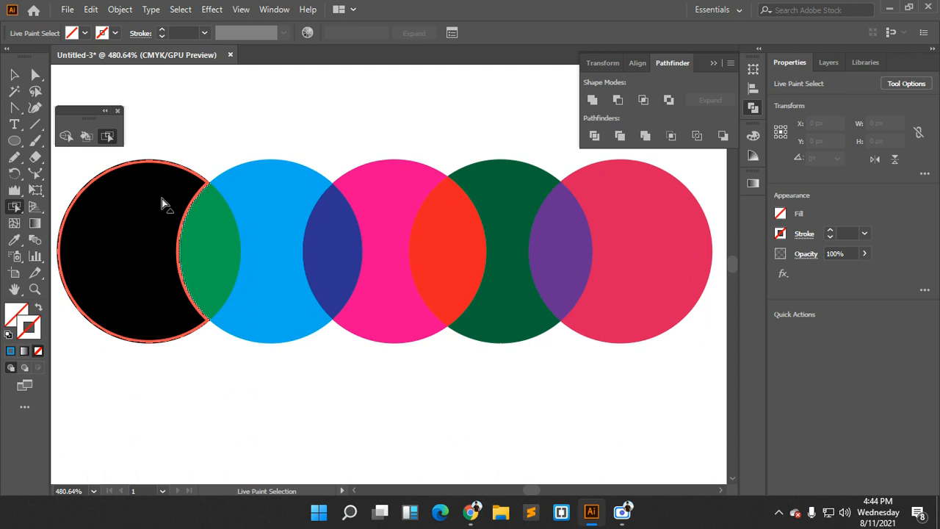
pyautogui.scroll(-1, 163, 210)
pyautogui.click(179, 189)
pyautogui.click(155, 219)
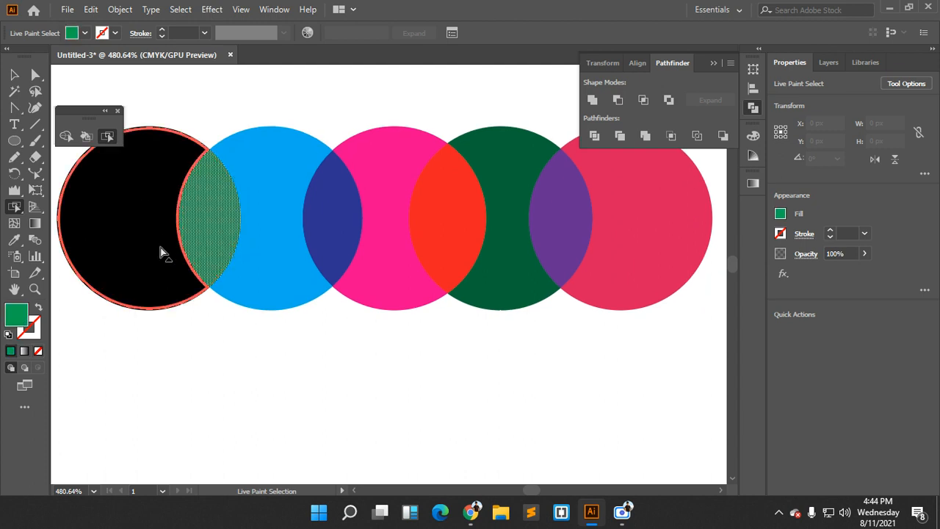
pyautogui.click(190, 198)
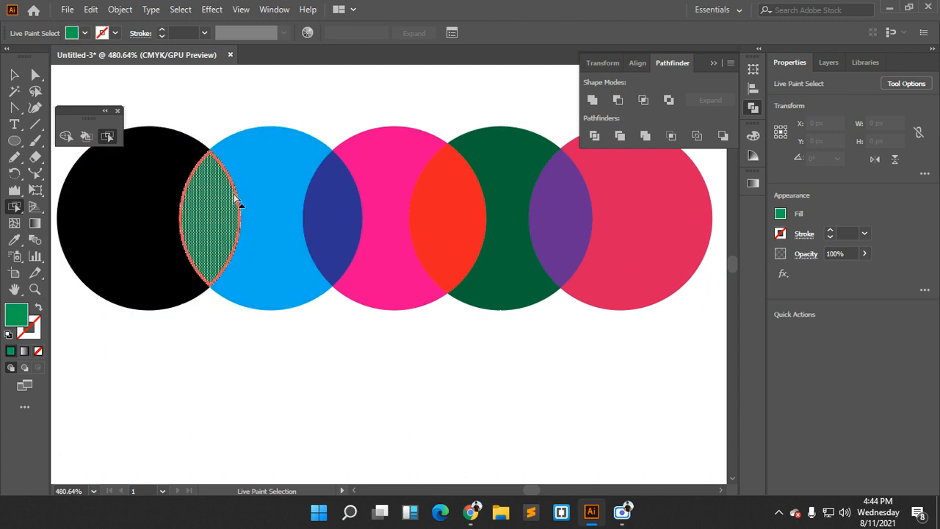
pyautogui.moveTo(224, 158); pyautogui.dragTo(375, 335)
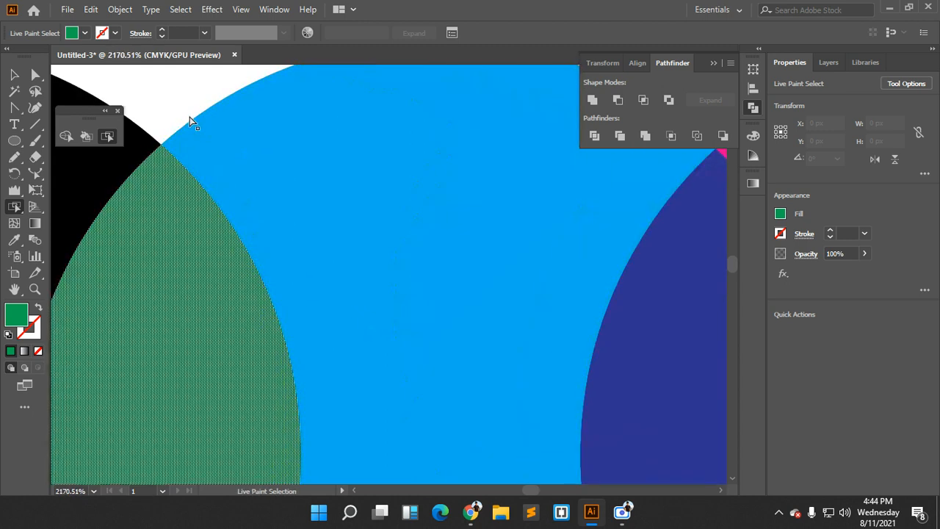
# Turn off Paint Fills in the Live Paint Bucket options, keeping Paint Strokes on, and view both Live Paint Bucket tips
pyautogui.click(85, 136)
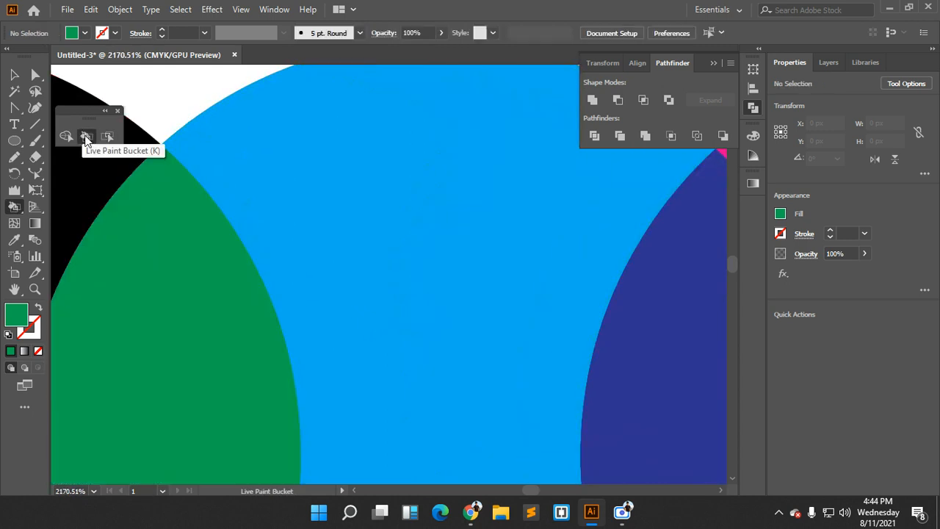
pyautogui.doubleClick(86, 137)
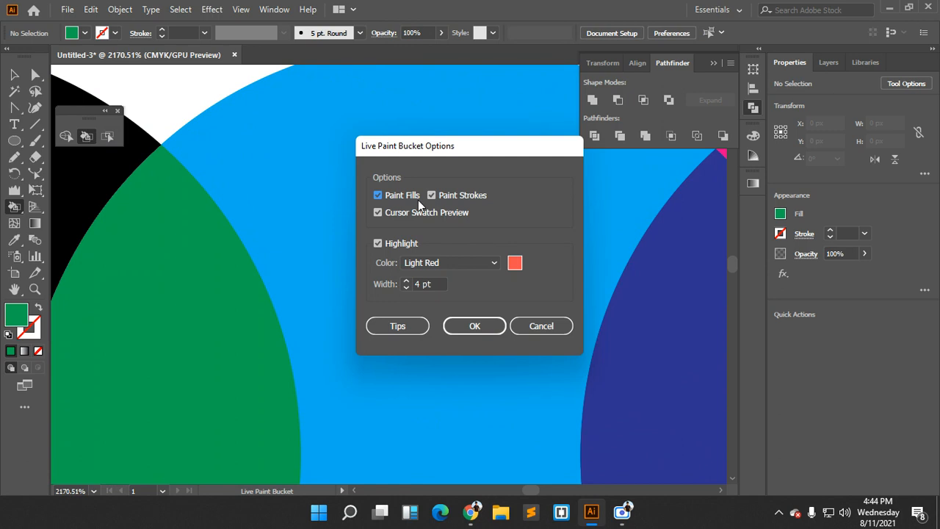
pyautogui.moveTo(399, 159)
pyautogui.mouseDown()
pyautogui.moveTo(367, 126)
pyautogui.moveTo(339, 118)
pyautogui.moveTo(362, 116)
pyautogui.mouseUp()
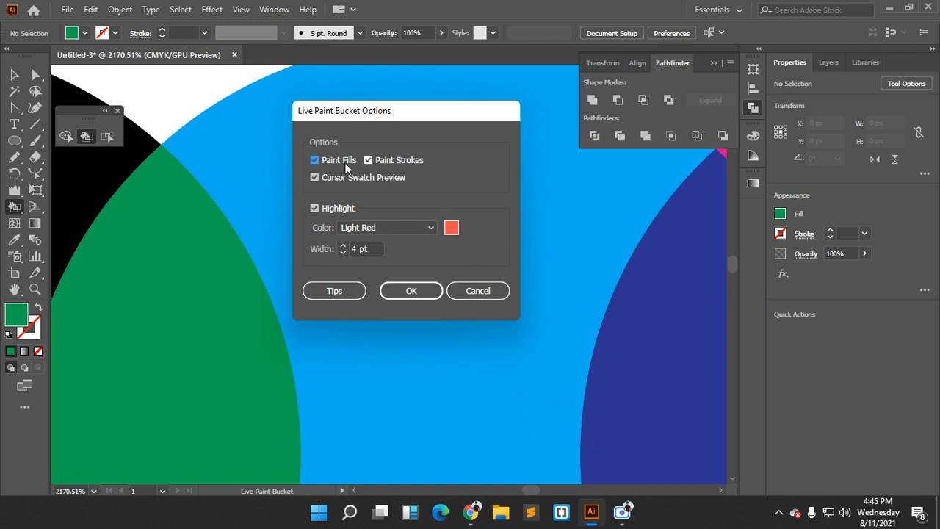
pyautogui.click(326, 160)
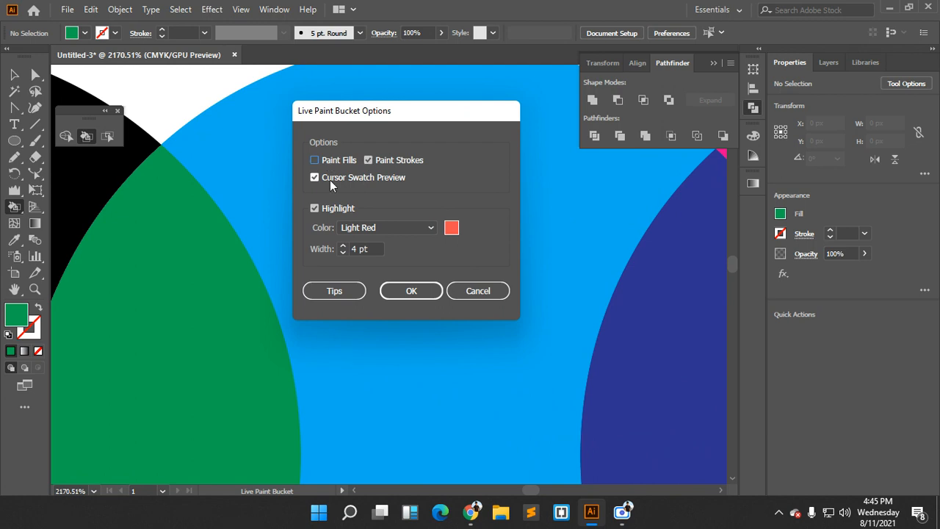
pyautogui.click(334, 291)
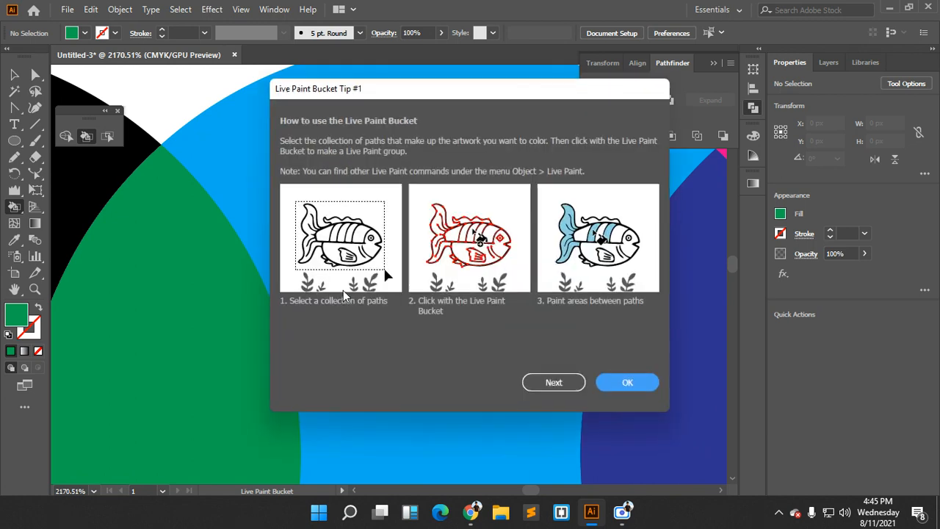
pyautogui.click(563, 386)
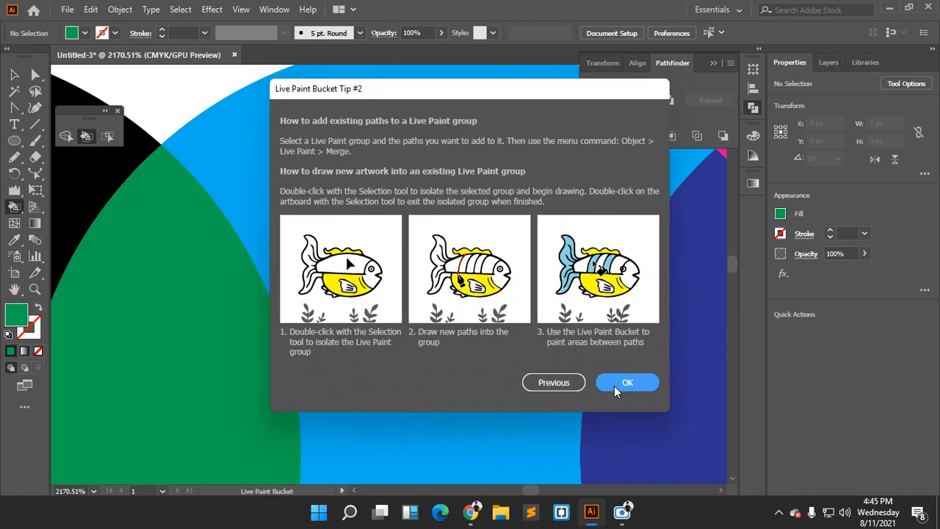
pyautogui.click(620, 384)
pyautogui.click(412, 291)
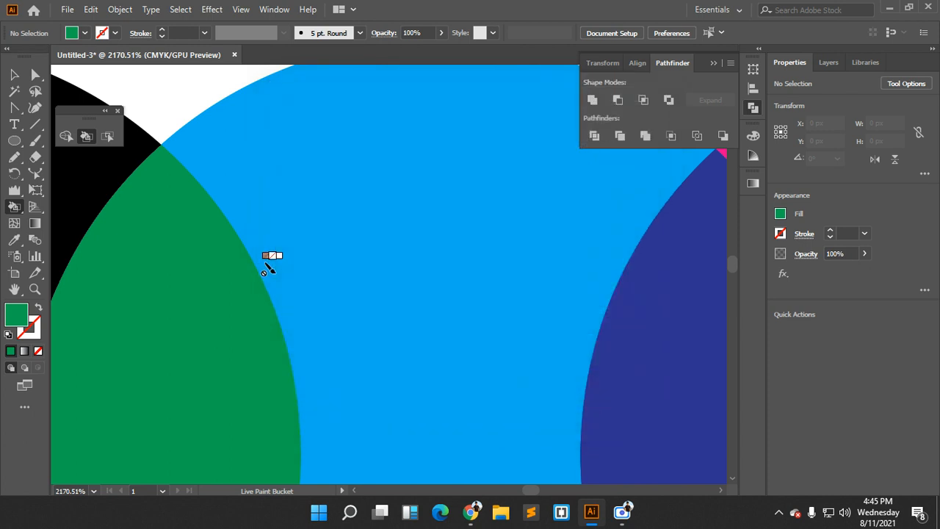
pyautogui.scroll(5, 269, 258)
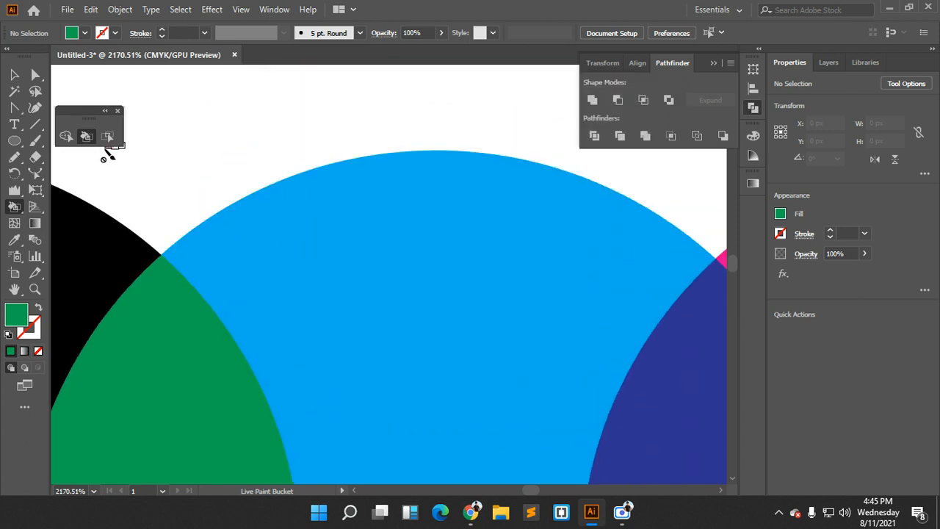
pyautogui.press('Right')
pyautogui.press('Right')
pyautogui.press('Right')
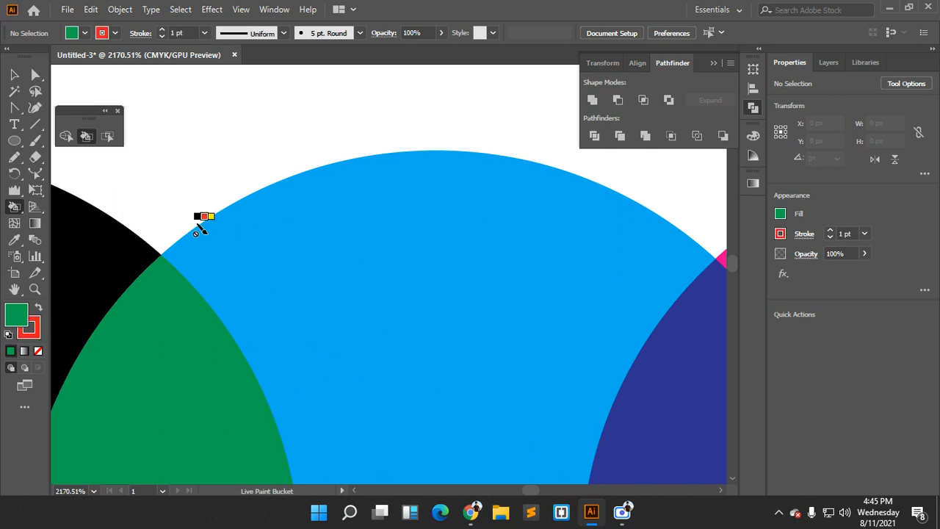
pyautogui.scroll(3, 253, 258)
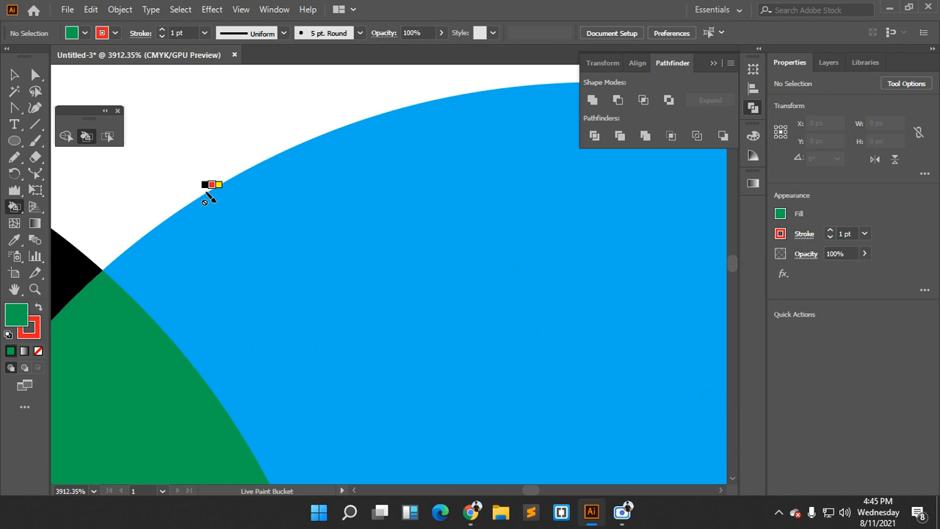
pyautogui.scroll(-3, 346, 292)
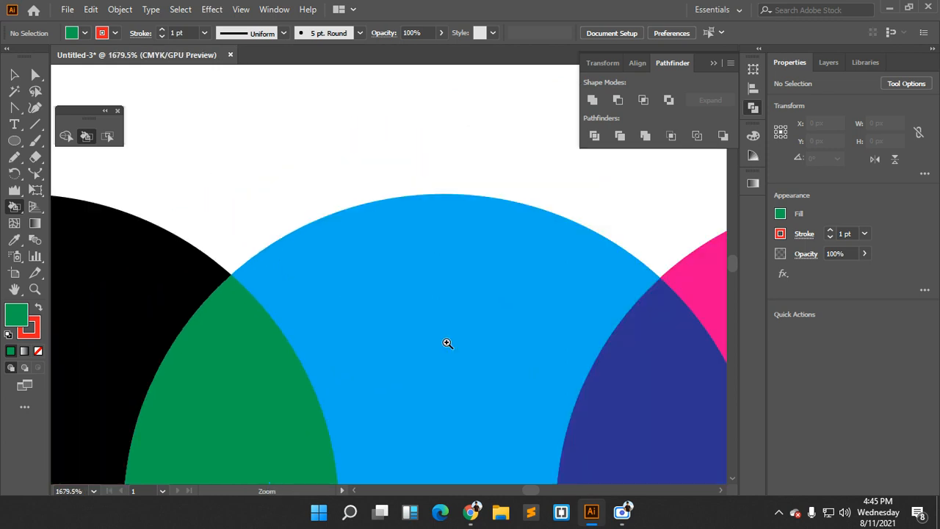
# Select the whole Live Paint group and paint the blue circle's upper outer edge with a green 1 pt stroke using Live Paint Bucket
pyautogui.scroll(-4, 447, 343)
pyautogui.click(14, 75)
pyautogui.moveTo(199, 220)
pyautogui.mouseDown()
pyautogui.moveTo(536, 373)
pyautogui.moveTo(604, 445)
pyautogui.mouseUp()
pyautogui.hotkey('ctrl', 'alt', 'x')
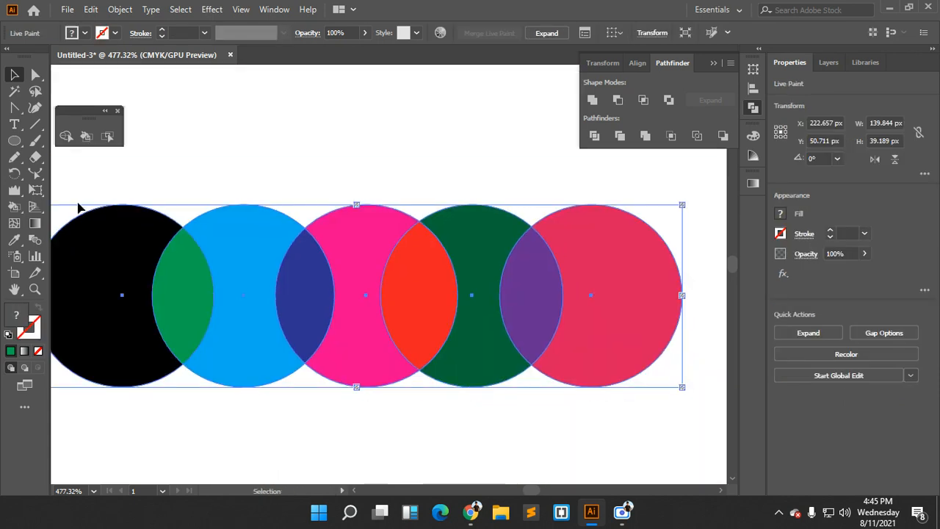
pyautogui.click(88, 138)
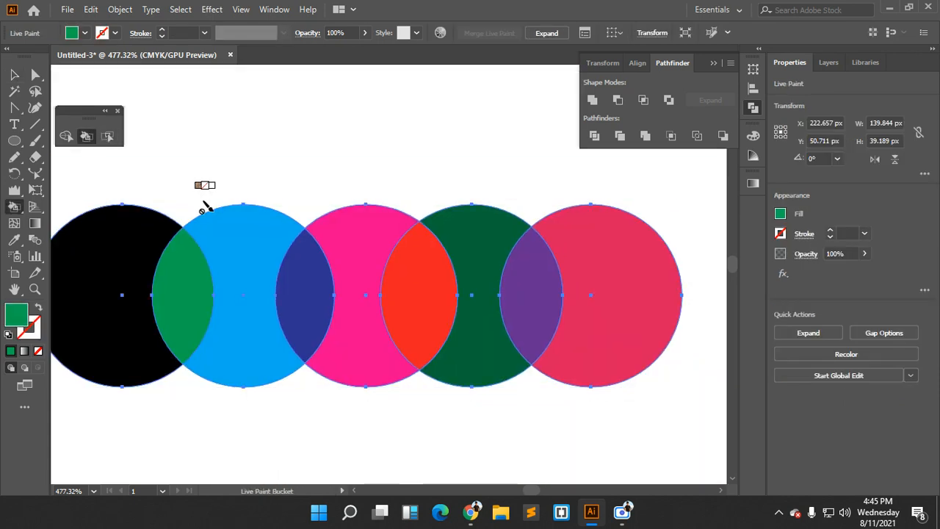
pyautogui.scroll(4, 220, 210)
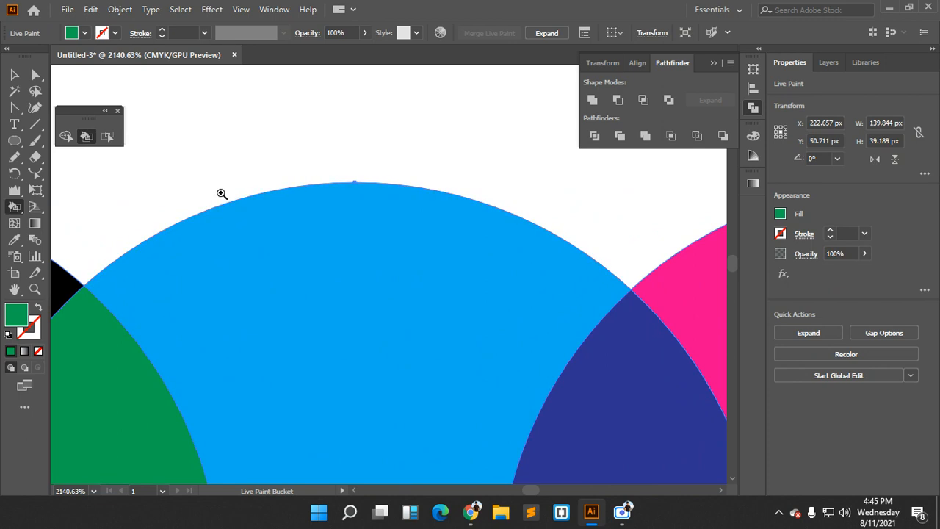
pyautogui.scroll(3, 220, 195)
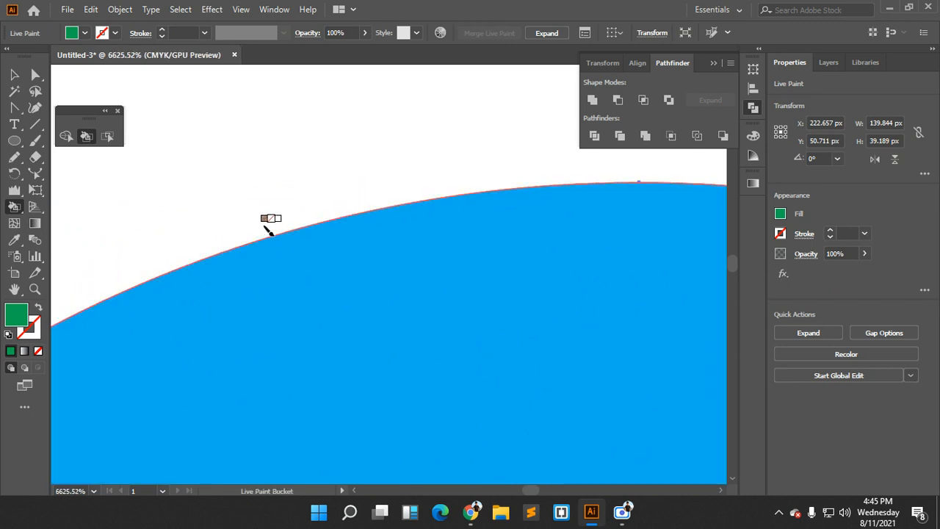
pyautogui.press('Right')
pyautogui.press('Right')
pyautogui.press('Right')
pyautogui.press('Right')
pyautogui.press('Right')
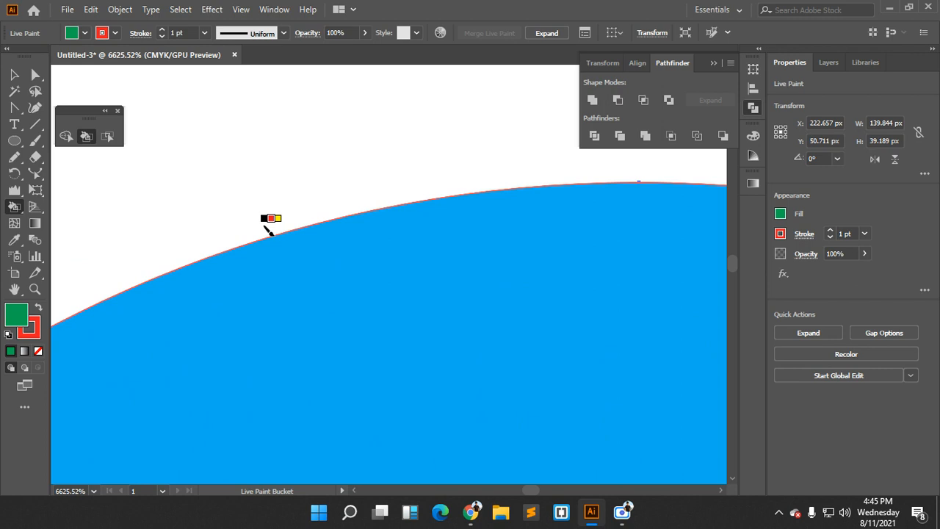
pyautogui.click(268, 234)
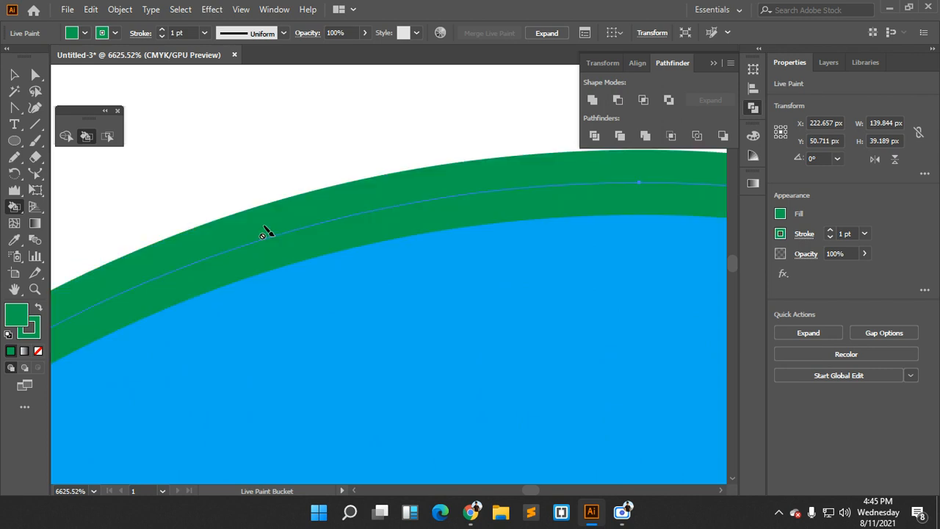
# Paint the edge between the pink circle body and the red overlap with a white 1 pt stroke using Live Paint Bucket
pyautogui.click(13, 75)
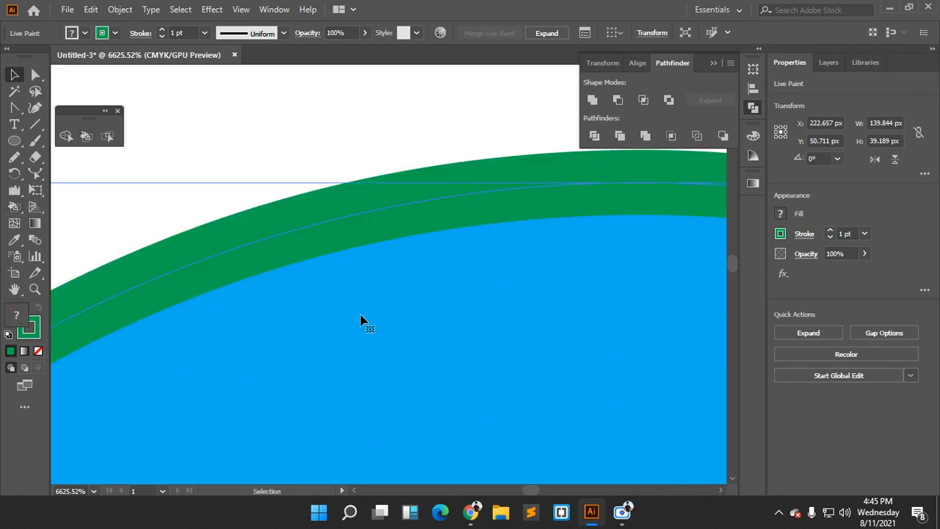
pyautogui.scroll(-6, 421, 375)
pyautogui.moveTo(409, 323); pyautogui.dragTo(360, 228)
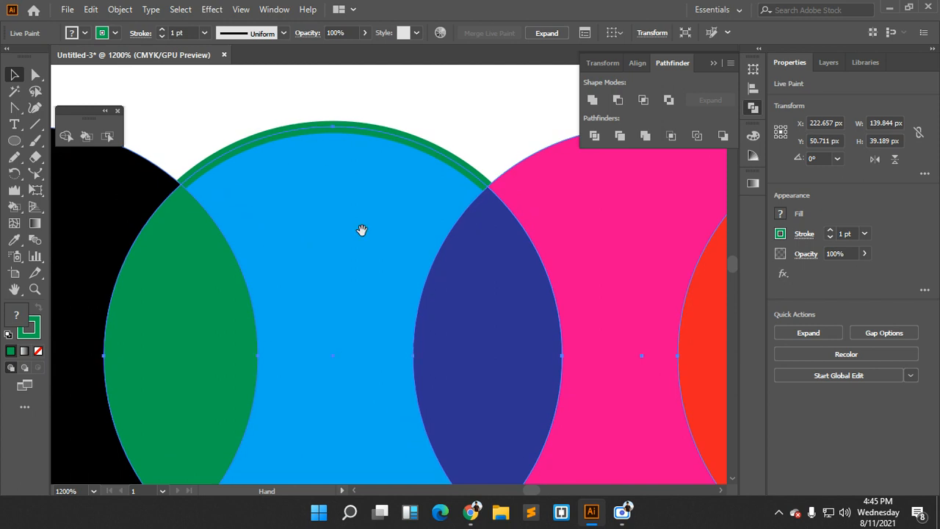
pyautogui.moveTo(480, 212); pyautogui.dragTo(216, 243)
pyautogui.moveTo(444, 233); pyautogui.dragTo(394, 279)
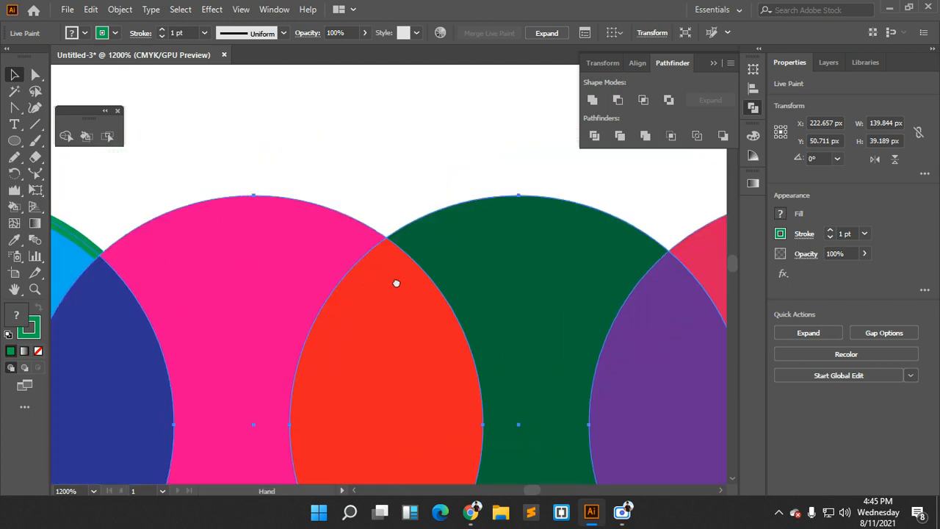
pyautogui.scroll(-3, 312, 261)
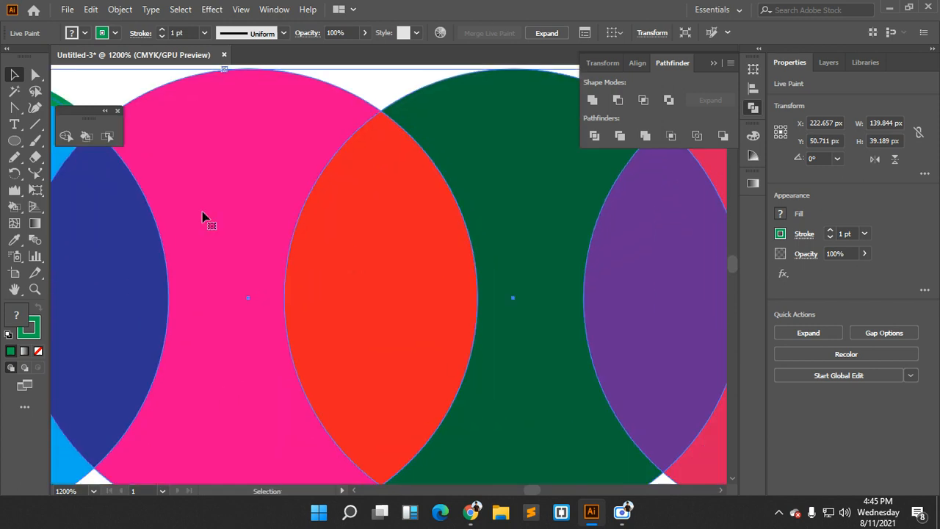
pyautogui.click(86, 138)
pyautogui.click(85, 33)
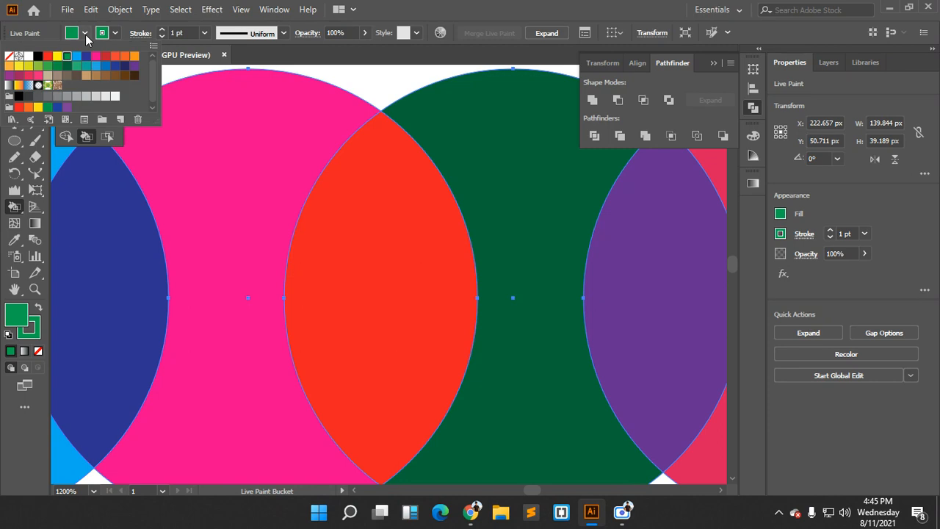
pyautogui.click(100, 36)
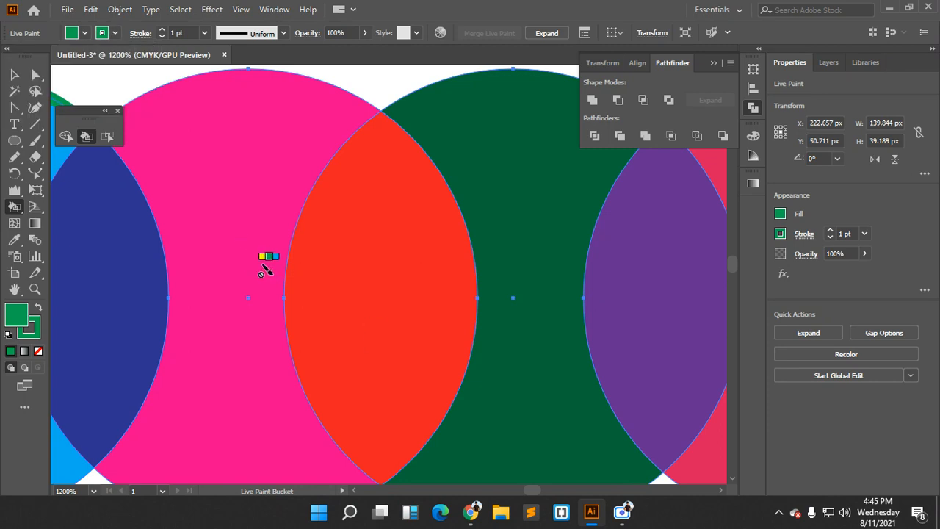
pyautogui.press('Right')
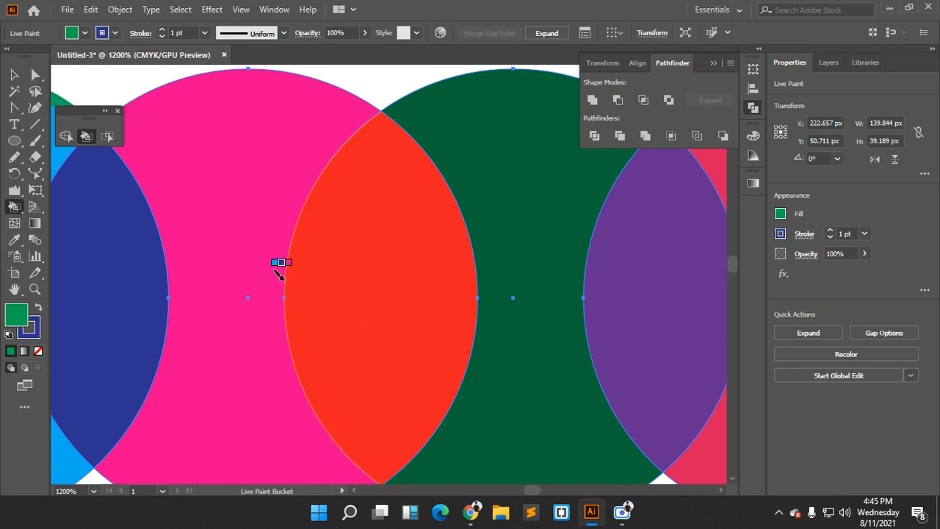
pyautogui.press('Up')
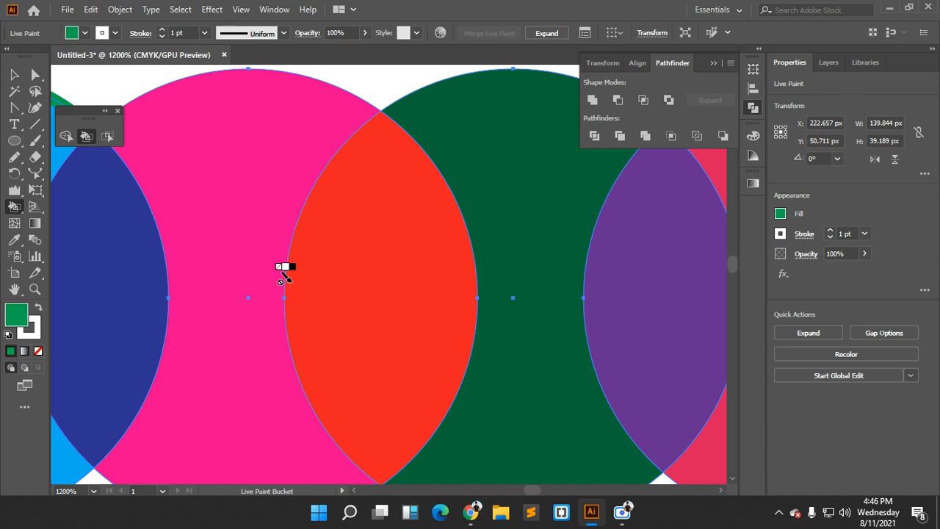
pyautogui.scroll(5, 294, 212)
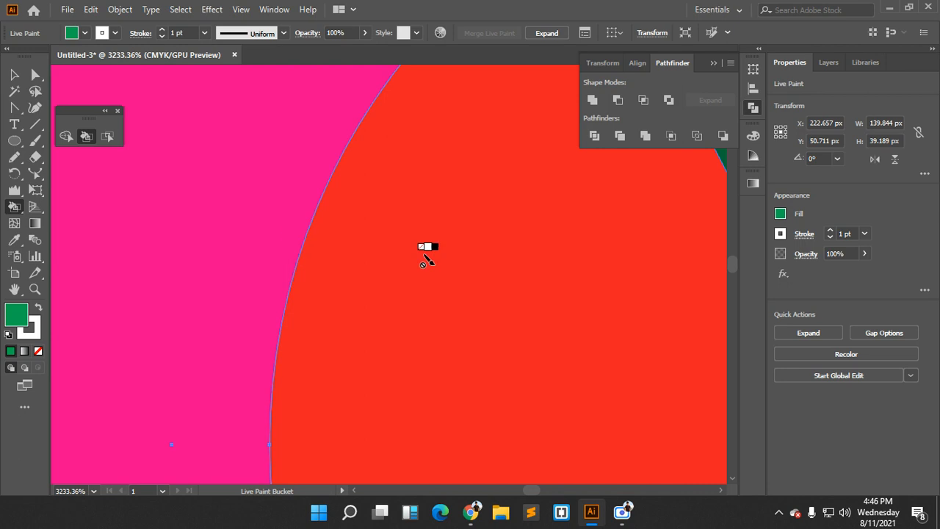
pyautogui.click(303, 232)
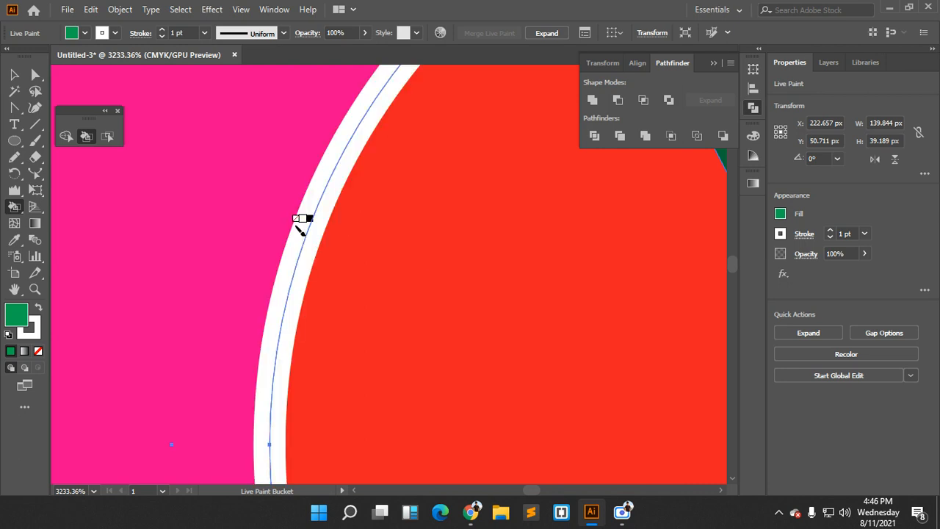
# Select the whole Live Paint group and turn on Paint Fills alongside Paint Strokes in the Live Paint Bucket options
pyautogui.click(14, 75)
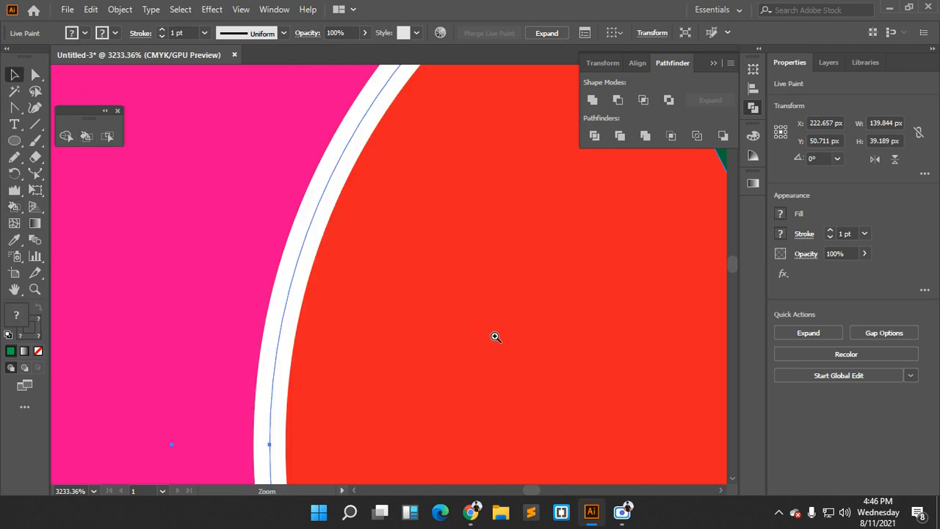
pyautogui.scroll(-5, 409, 222)
pyautogui.click(462, 195)
pyautogui.scroll(-2, 566, 338)
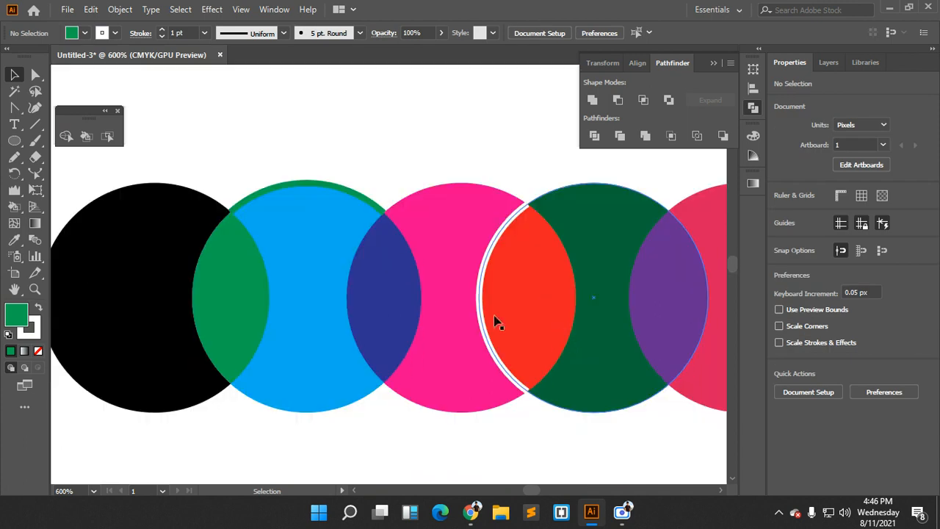
pyautogui.click(504, 311)
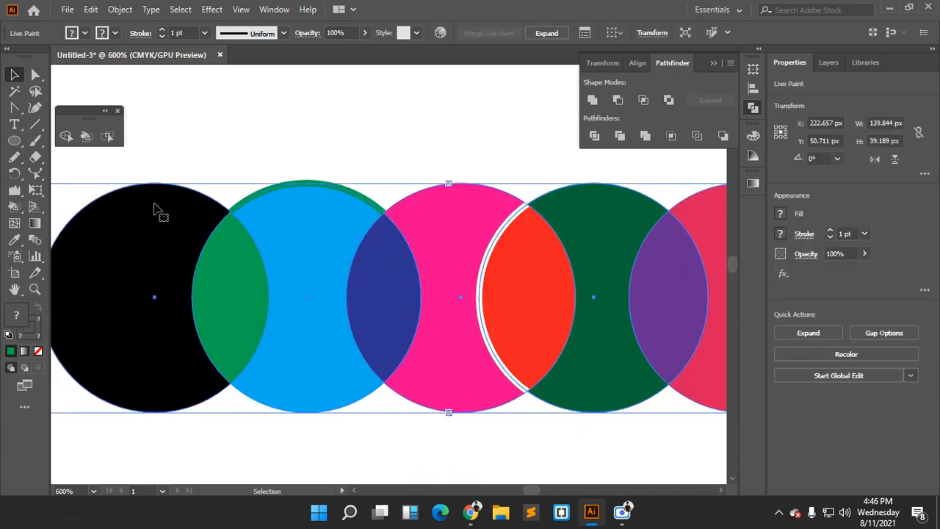
pyautogui.doubleClick(86, 136)
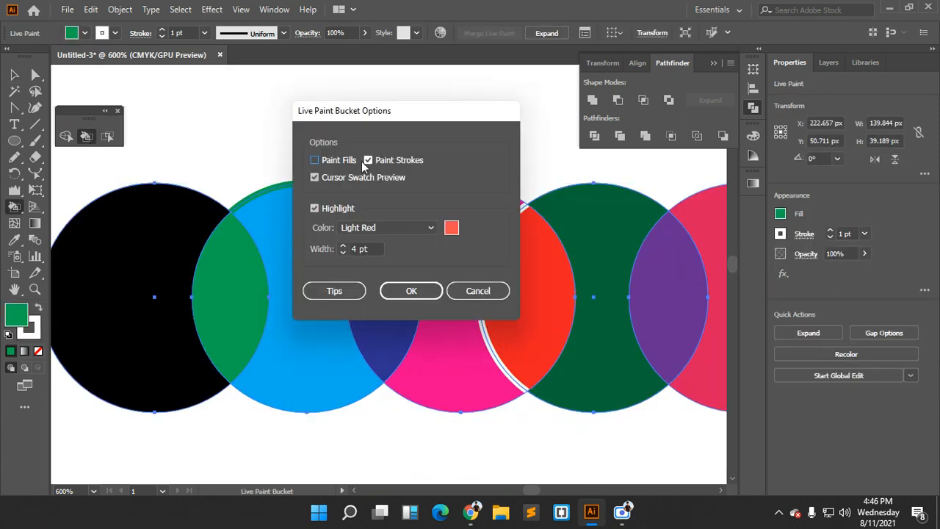
pyautogui.click(332, 161)
pyautogui.click(386, 292)
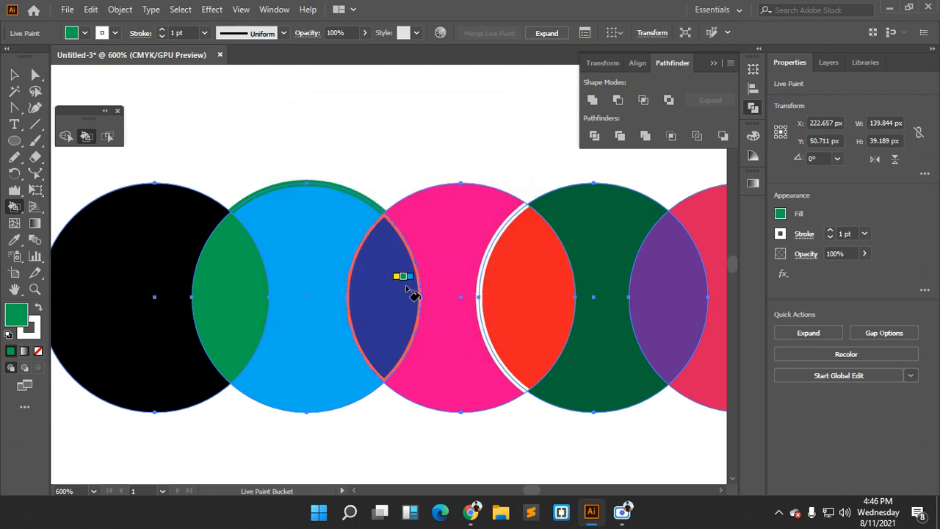
# Fill the overlap between the blue and pink circles with green using Live Paint Bucket
pyautogui.scroll(-3, 413, 295)
pyautogui.scroll(5, 396, 286)
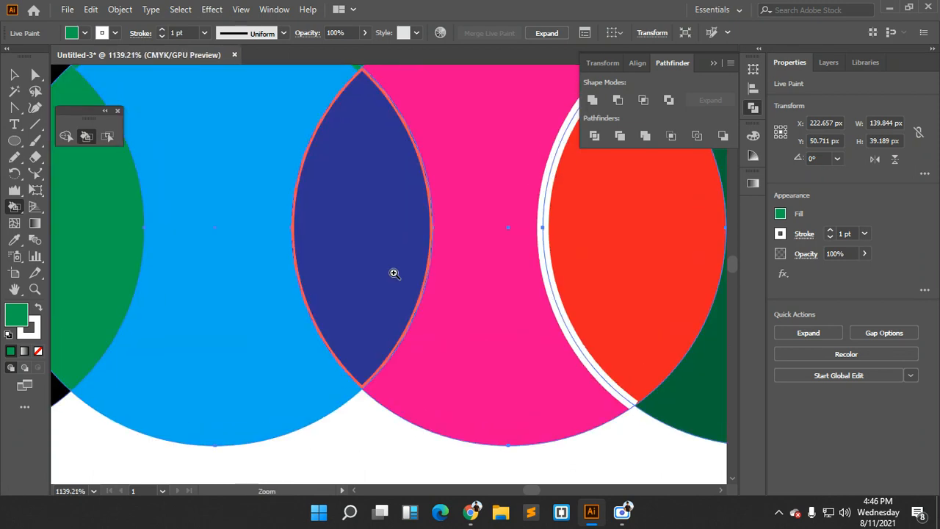
pyautogui.click(416, 278)
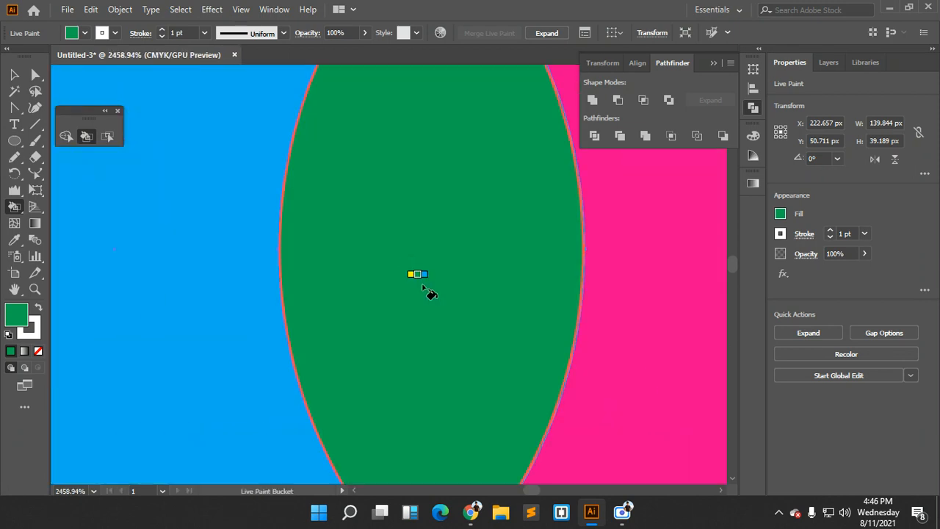
# Paint the edge between the blue circle body and its overlap with the pink circle with a black 1 pt stroke
pyautogui.scroll(3, 420, 290)
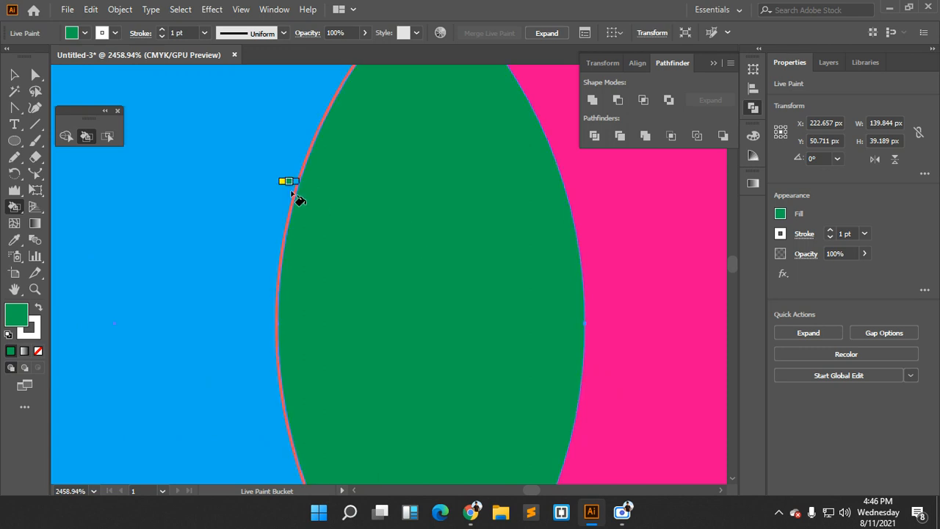
pyautogui.scroll(4, 294, 192)
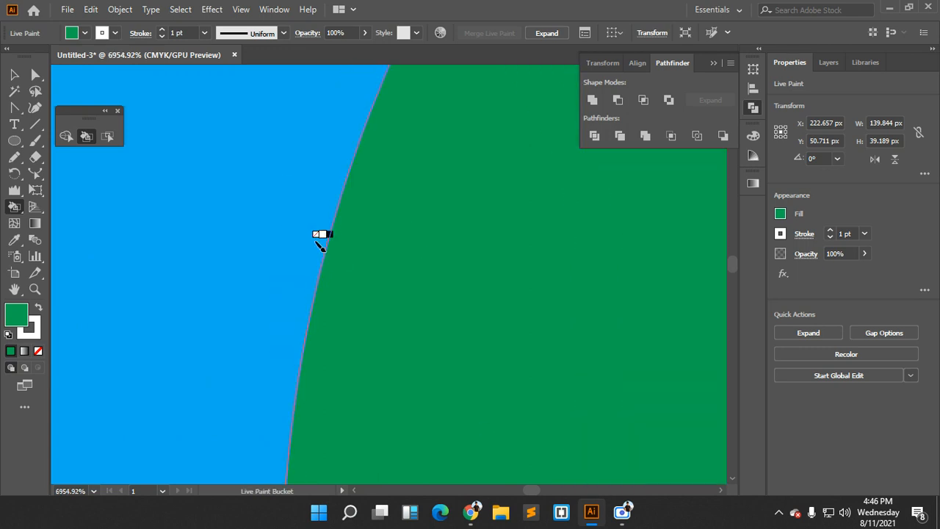
pyautogui.press('Right')
pyautogui.click(324, 250)
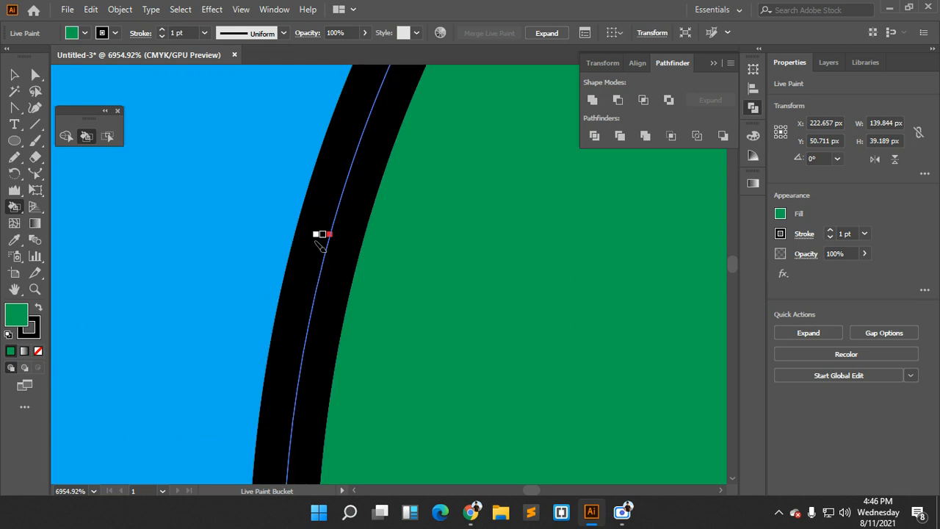
pyautogui.press('v')
pyautogui.scroll(1, 557, 302)
pyautogui.scroll(-12, 581, 310)
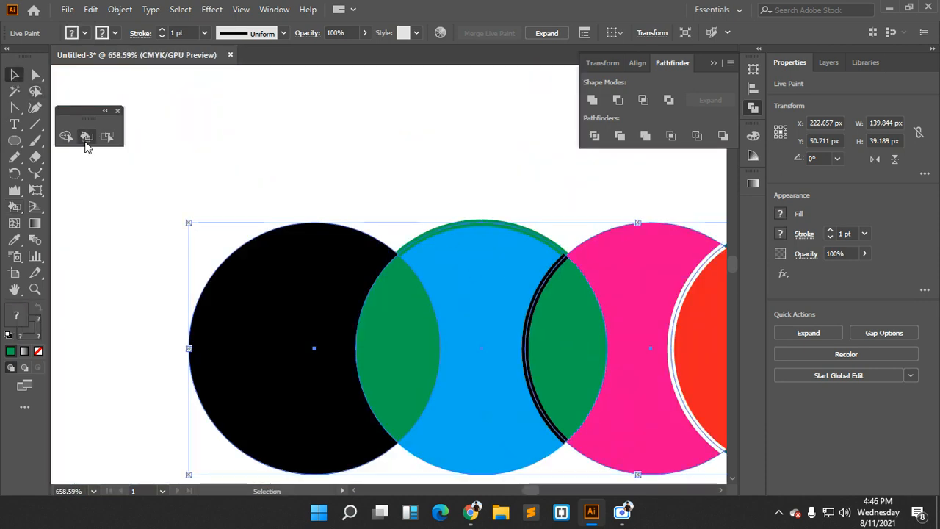
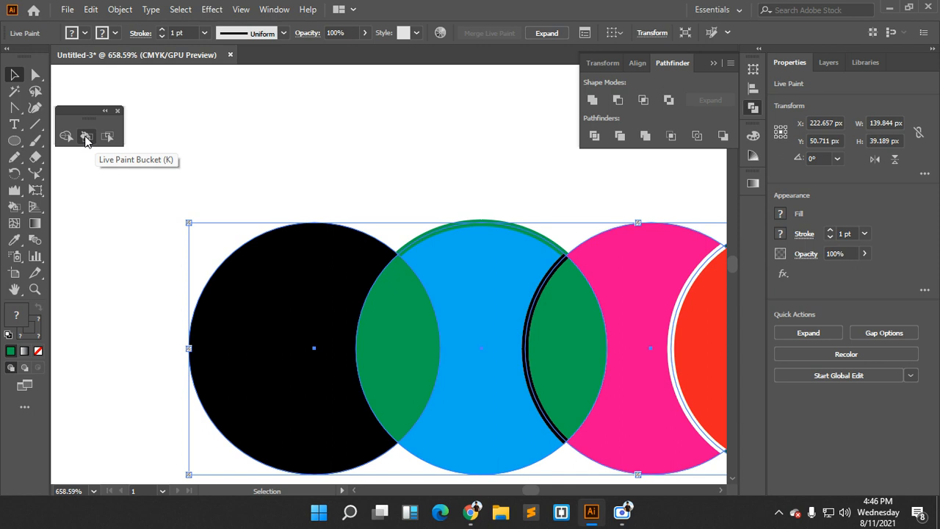
pyautogui.scroll(-2, 365, 309)
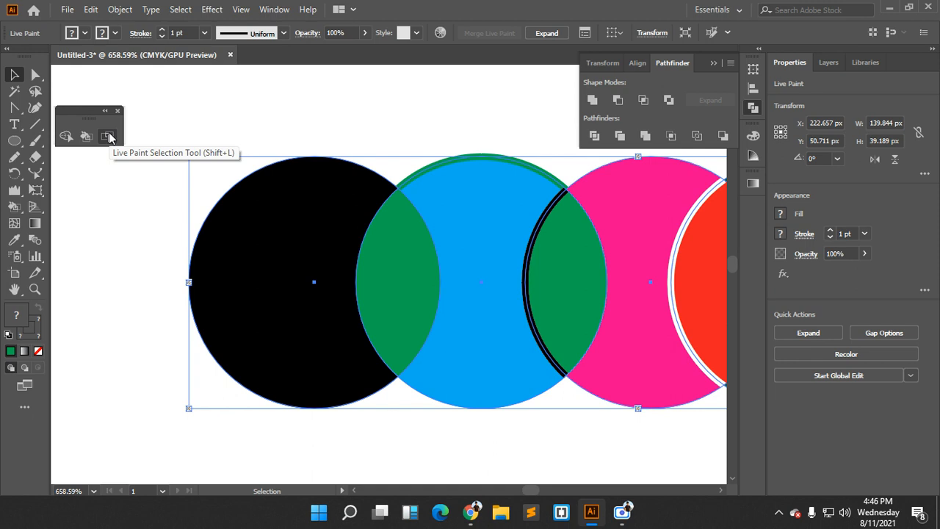
# Switch to the Google Meet call and show the list of participants
pyautogui.moveTo(471, 512)
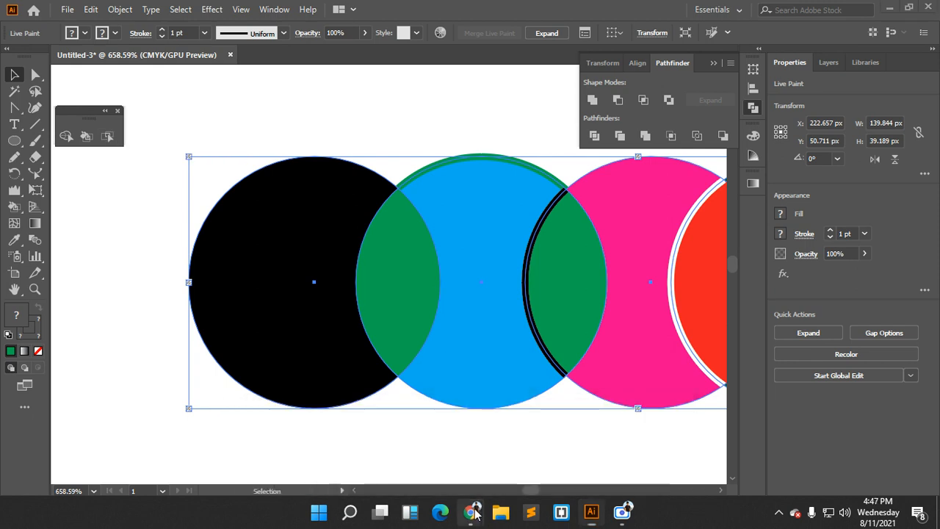
pyautogui.click(343, 459)
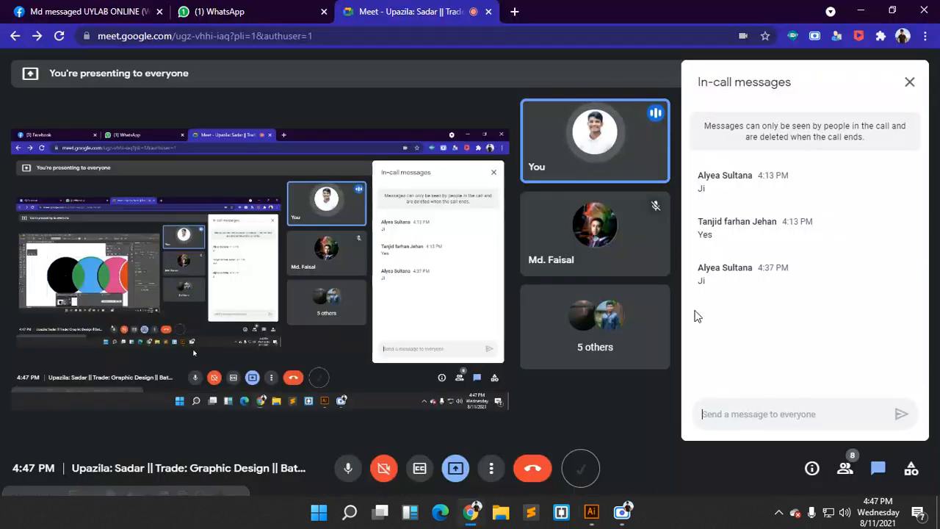
pyautogui.click(846, 476)
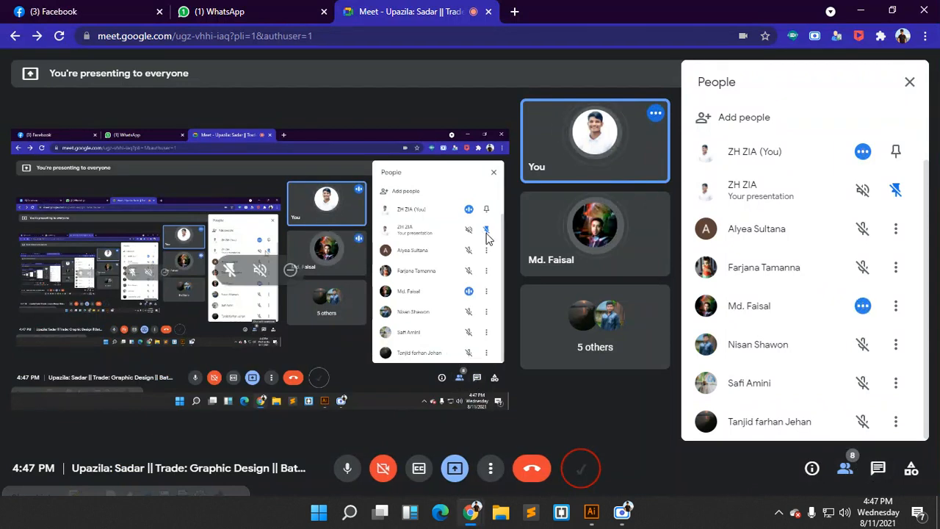
pyautogui.moveTo(631, 518)
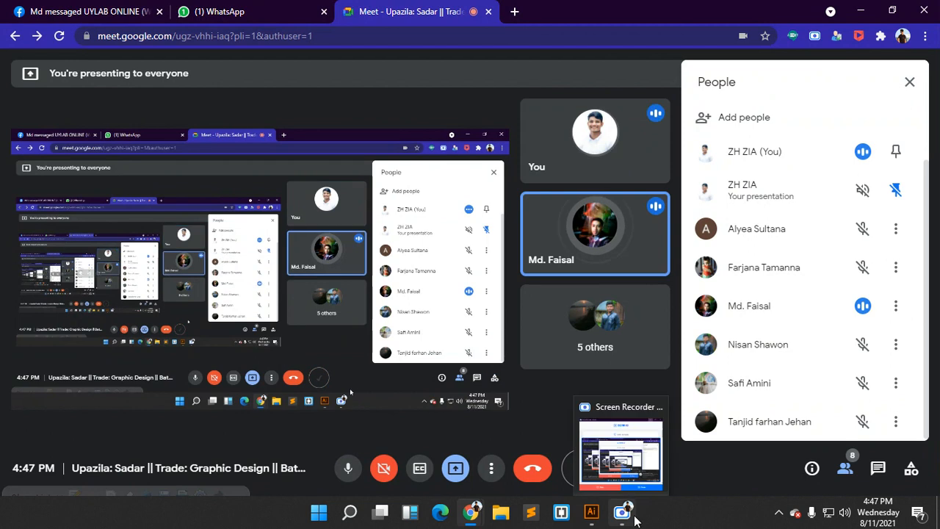
pyautogui.moveTo(591, 514)
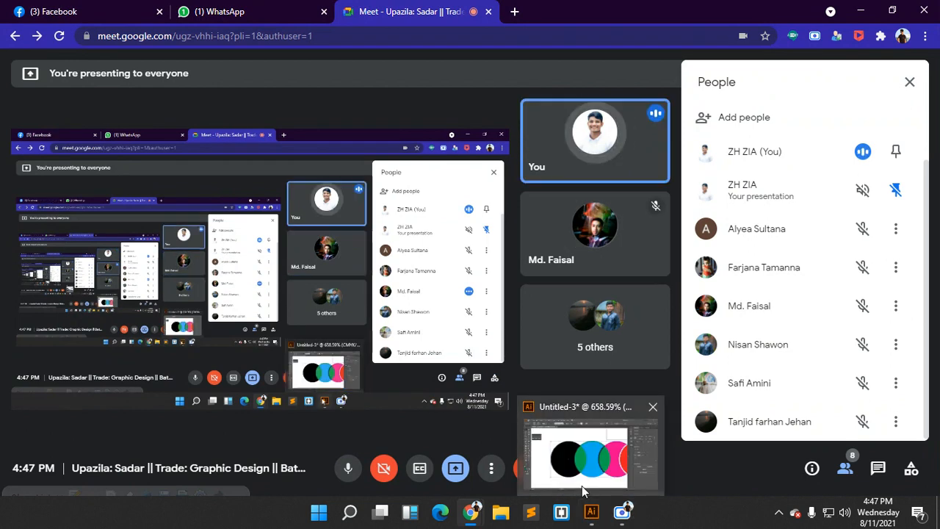
# Return to Illustrator and move the Live Paint group near the artboard's upper edge, at about X 145 px, Y 34 px
pyautogui.click(588, 478)
pyautogui.moveTo(563, 275)
pyautogui.mouseDown()
pyautogui.moveTo(505, 286)
pyautogui.moveTo(535, 298)
pyautogui.moveTo(507, 295)
pyautogui.mouseUp()
pyautogui.keyDown('alt'); pyautogui.scroll(-5, 573, 316); pyautogui.keyUp('alt')
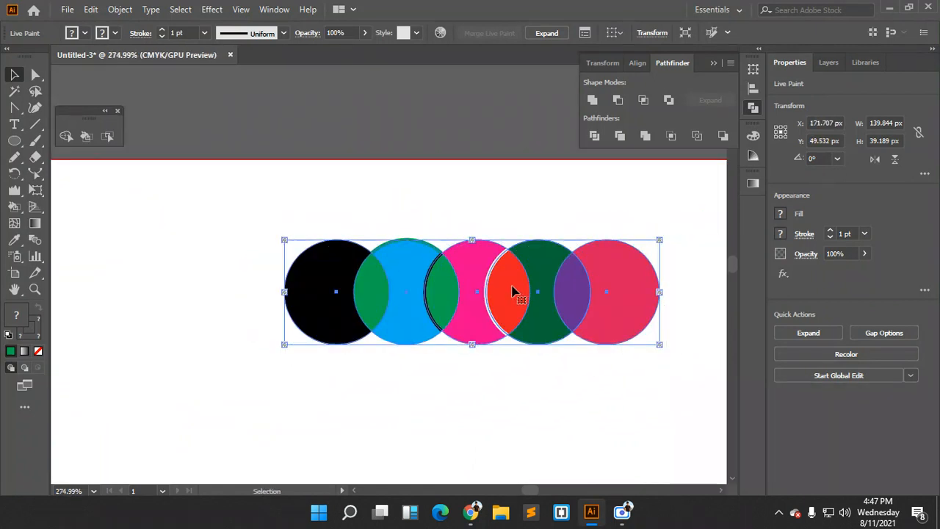
pyautogui.rightClick(531, 262)
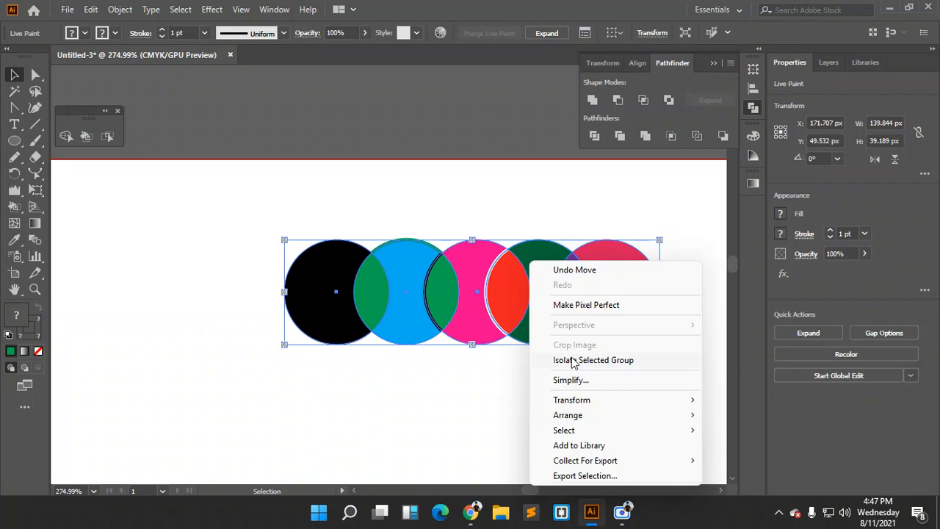
pyautogui.click(518, 312)
pyautogui.moveTo(483, 272); pyautogui.dragTo(412, 232)
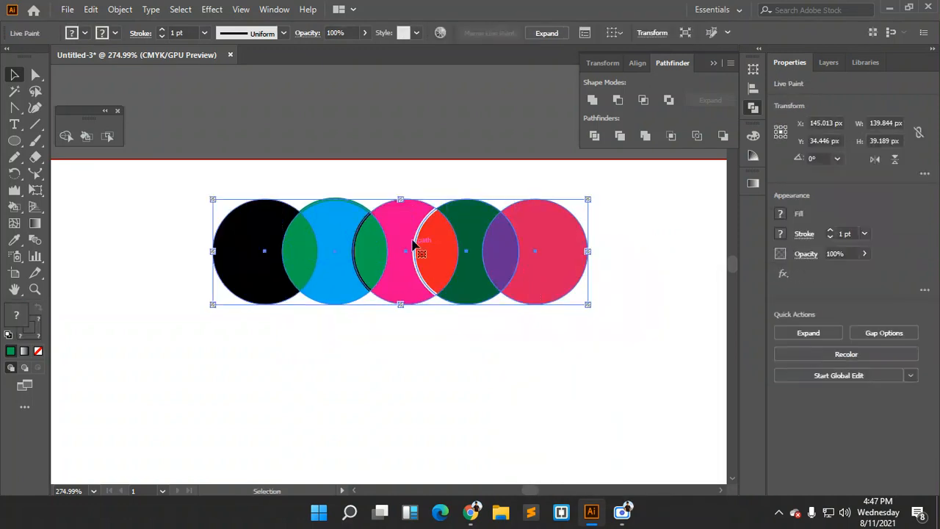
# Try to split the unexpanded Live Paint group with Pathfinder Divide
pyautogui.click(613, 300)
pyautogui.click(284, 212)
pyautogui.click(595, 137)
pyautogui.click(587, 274)
pyautogui.click(451, 239)
pyautogui.click(596, 135)
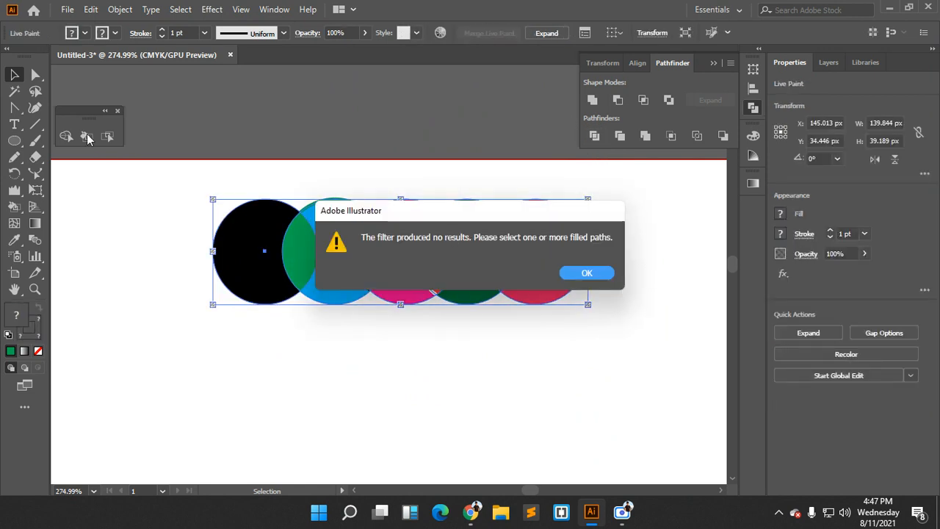
pyautogui.click(579, 275)
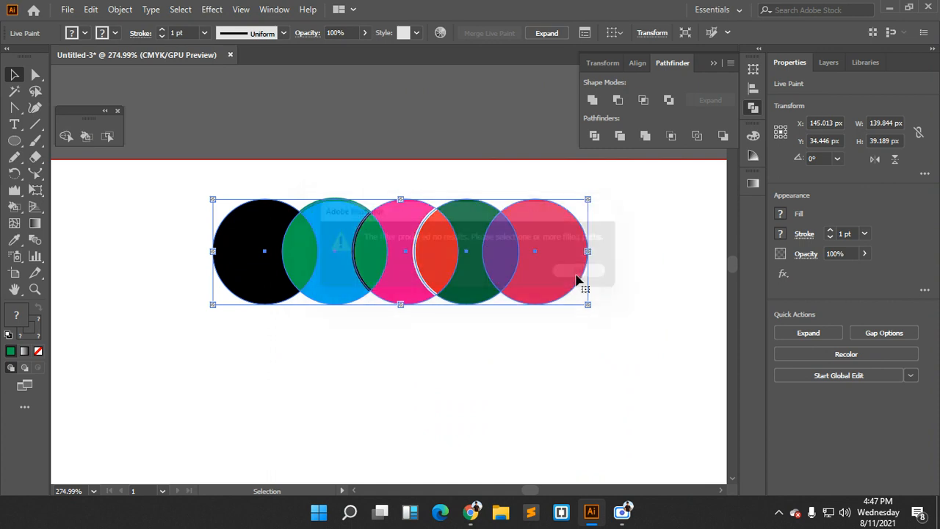
# Expand the Live Paint group with Object, Fill and Stroke included, and split it with Pathfinder Divide
pyautogui.click(120, 9)
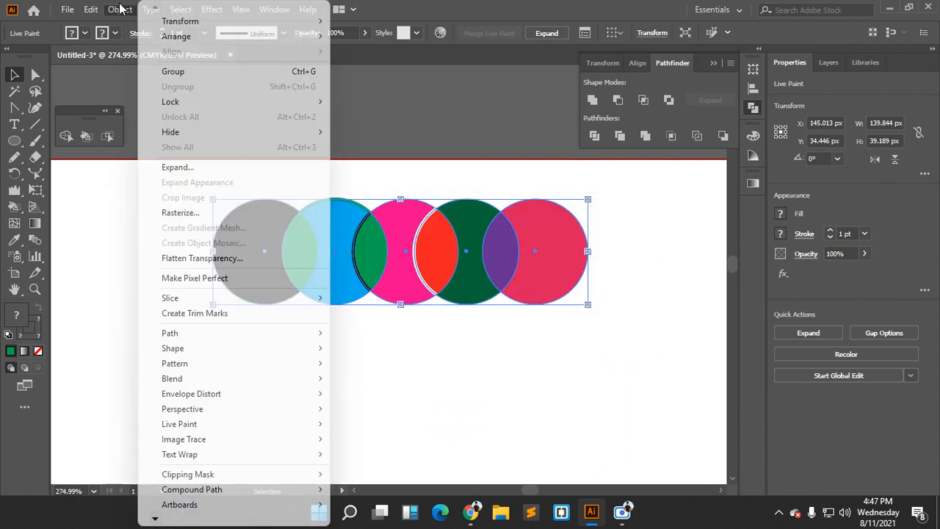
pyautogui.click(177, 168)
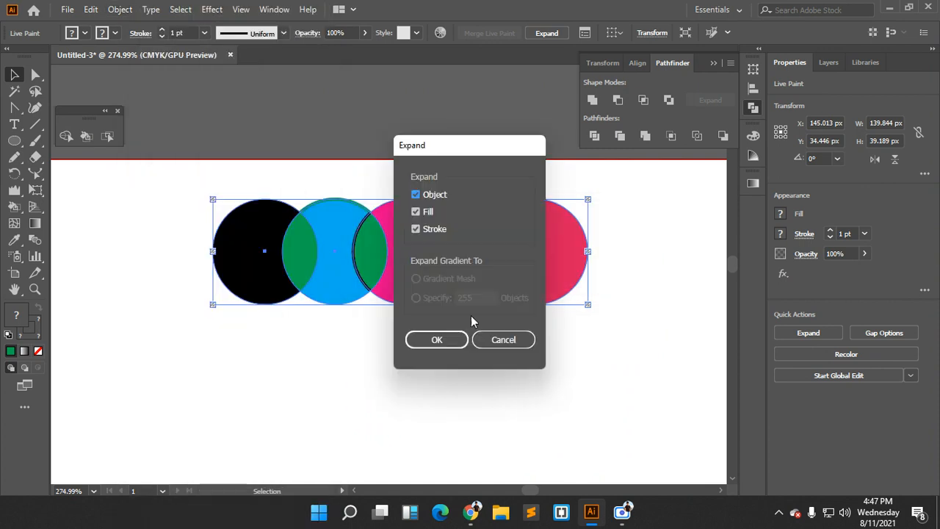
pyautogui.click(439, 340)
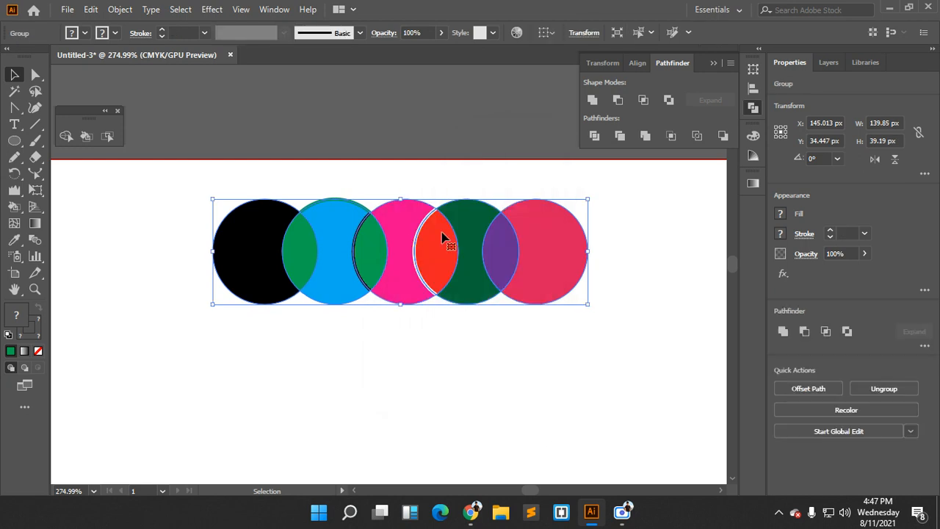
pyautogui.click(594, 138)
pyautogui.click(636, 233)
pyautogui.click(527, 243)
# Ungroup the divided circles and pull the crimson end piece and the dark green piece away from the row
pyautogui.rightClick(529, 242)
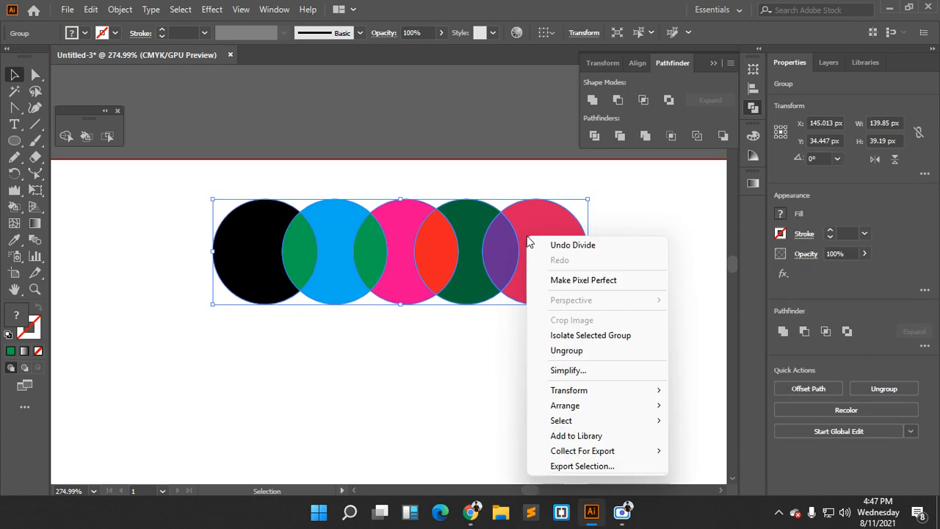
pyautogui.click(566, 350)
pyautogui.click(595, 254)
pyautogui.moveTo(574, 250); pyautogui.dragTo(636, 250)
pyautogui.click(530, 253)
pyautogui.moveTo(468, 250); pyautogui.dragTo(482, 250)
pyautogui.click(607, 291)
# Undo the moves of the separated circle pieces
pyautogui.hotkey('ctrl', 'z')
pyautogui.hotkey('ctrl', 'z')
pyautogui.hotkey('ctrl', 'z')
pyautogui.hotkey('ctrl', 'z')
pyautogui.hotkey('ctrl', 'z')
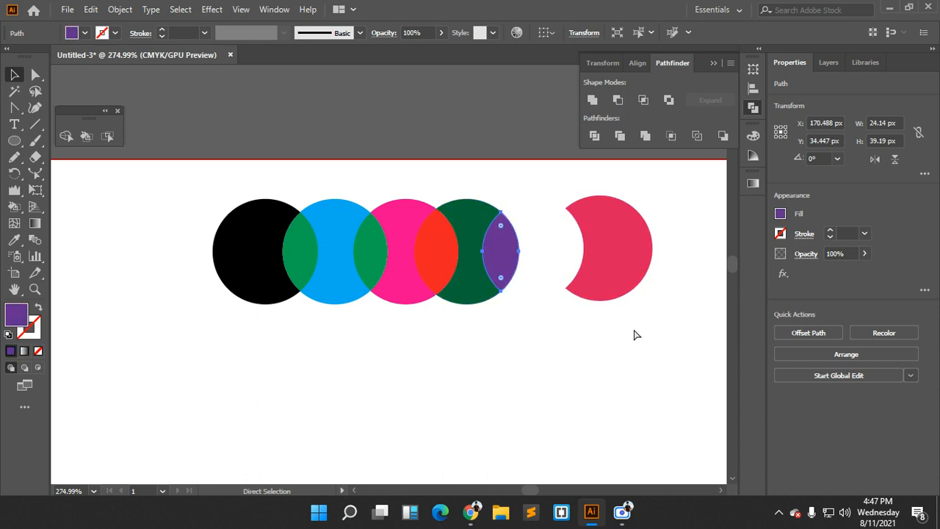
# Group all the circle pieces and move the group lower on the artboard, to about X 151 px, Y 56 px
pyautogui.moveTo(581, 330); pyautogui.dragTo(189, 210)
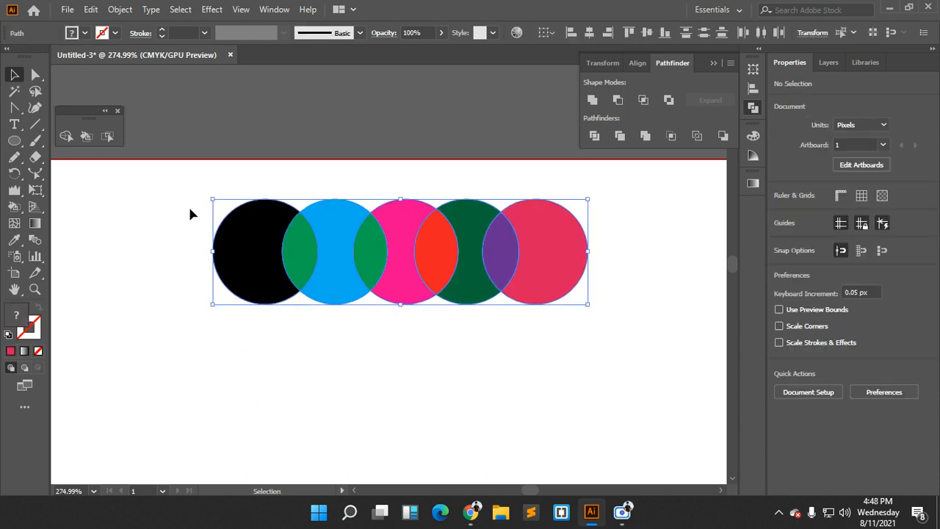
pyautogui.press('a')
pyautogui.hotkey('ctrl', 'g')
pyautogui.click(518, 307)
pyautogui.moveTo(475, 270); pyautogui.dragTo(458, 230)
pyautogui.moveTo(449, 198); pyautogui.dragTo(479, 298)
pyautogui.rightClick(480, 298)
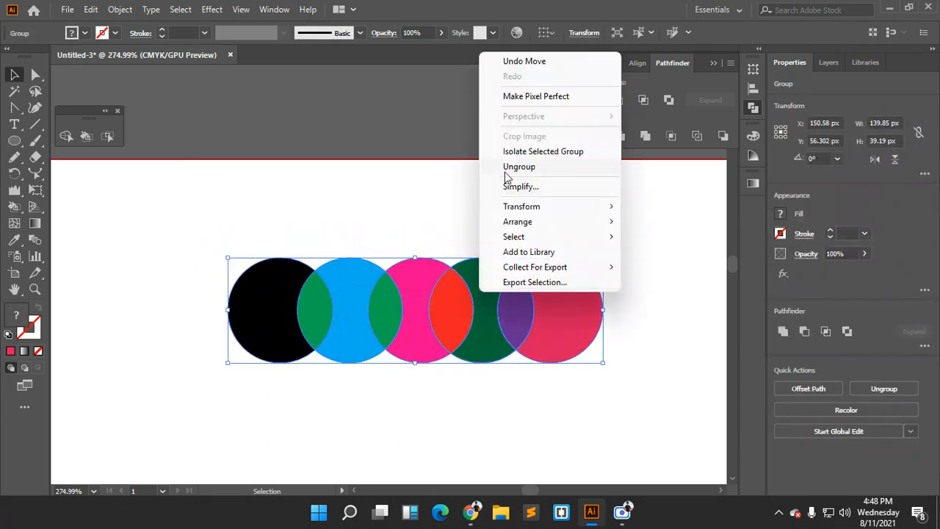
pyautogui.click(431, 171)
pyautogui.click(468, 284)
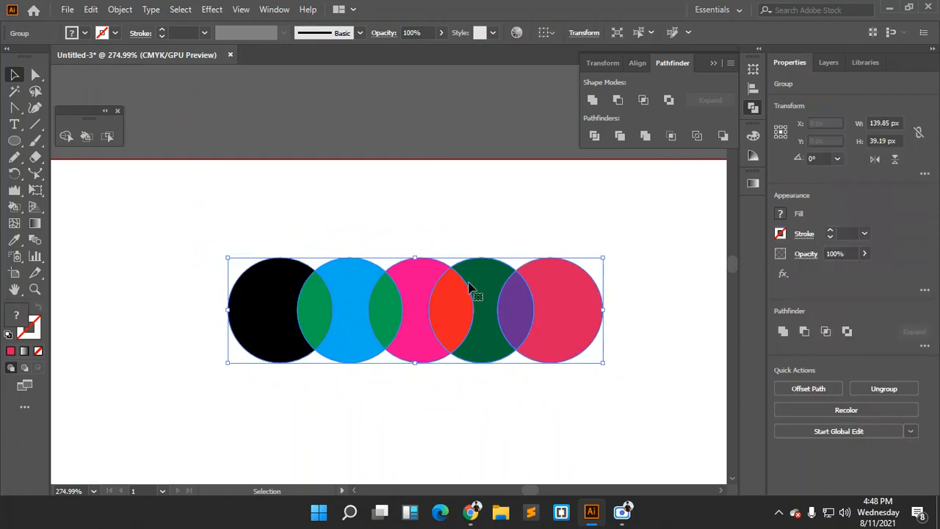
# Ungroup the pieces, move the crimson crescent to about X 221 px, Y 51 px and the dark green piece to about X 184 px
pyautogui.press('a')
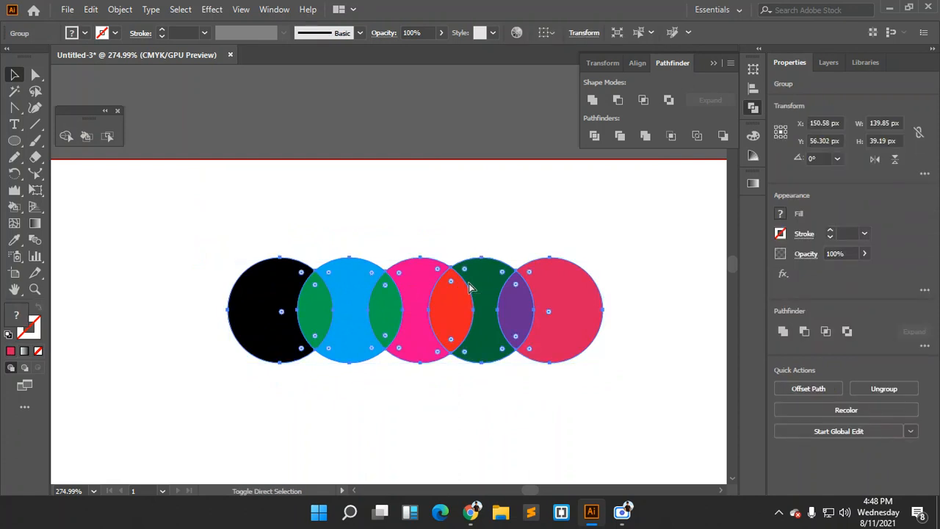
pyautogui.hotkey('ctrl', 'shift', 'g')
pyautogui.click(696, 263)
pyautogui.moveTo(581, 300); pyautogui.dragTo(625, 286)
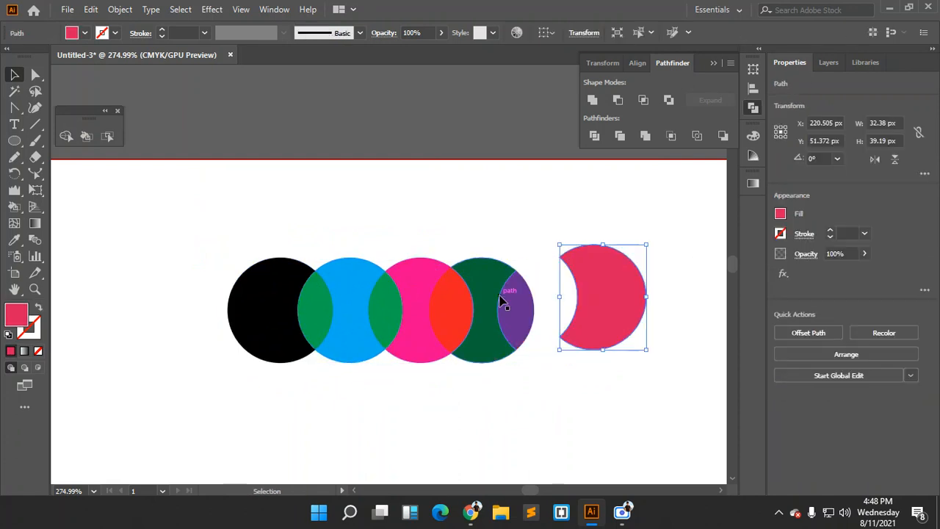
pyautogui.click(524, 301)
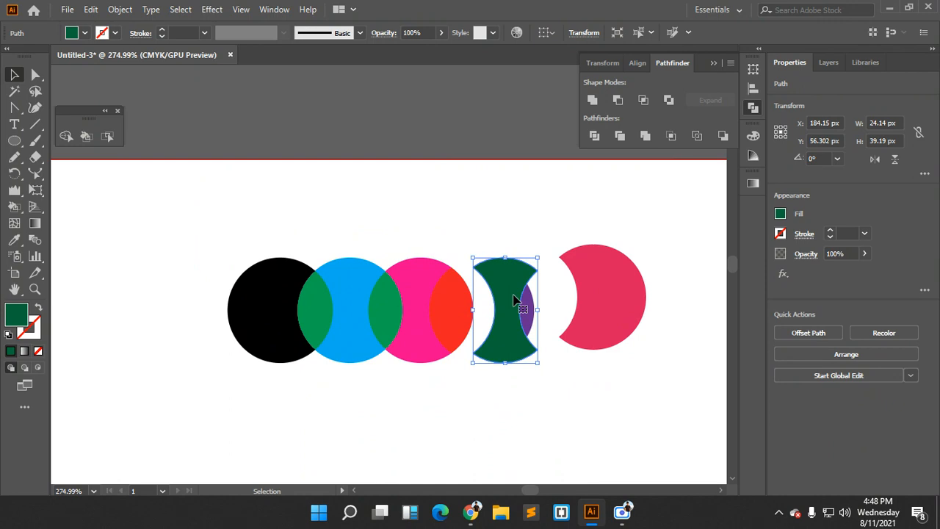
# Switch to the Google Meet call window
pyautogui.moveTo(474, 512)
pyautogui.click(338, 456)
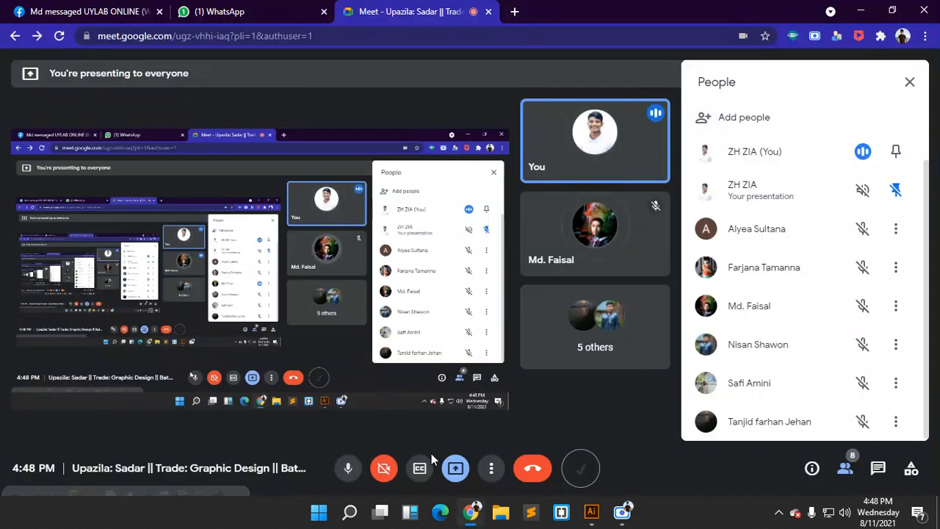
# Close the participant list in the Google Meet call and return to Illustrator
pyautogui.click(582, 505)
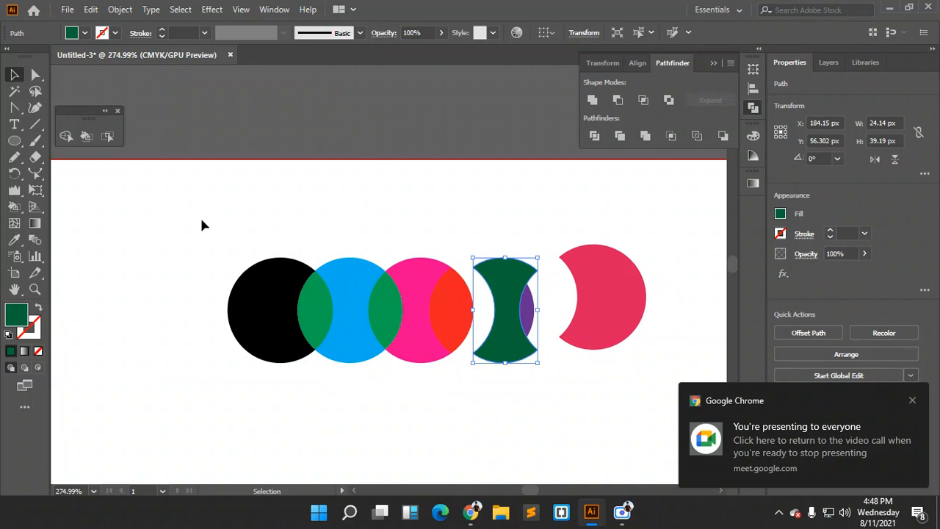
pyautogui.moveTo(471, 512)
pyautogui.click(378, 468)
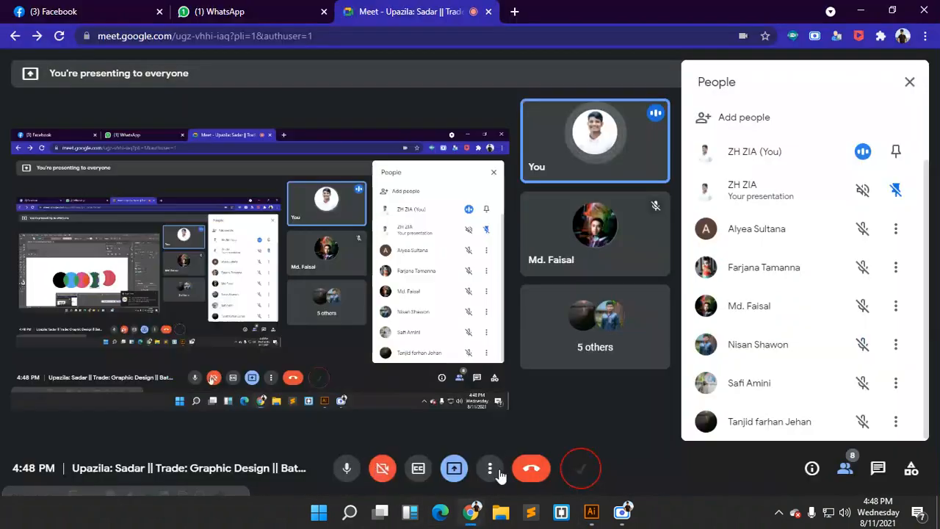
pyautogui.click(845, 468)
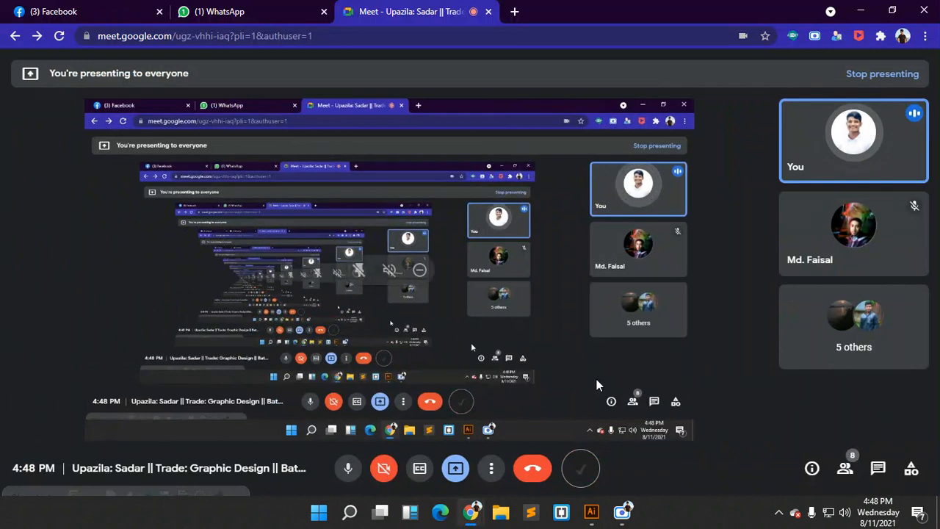
pyautogui.click(592, 510)
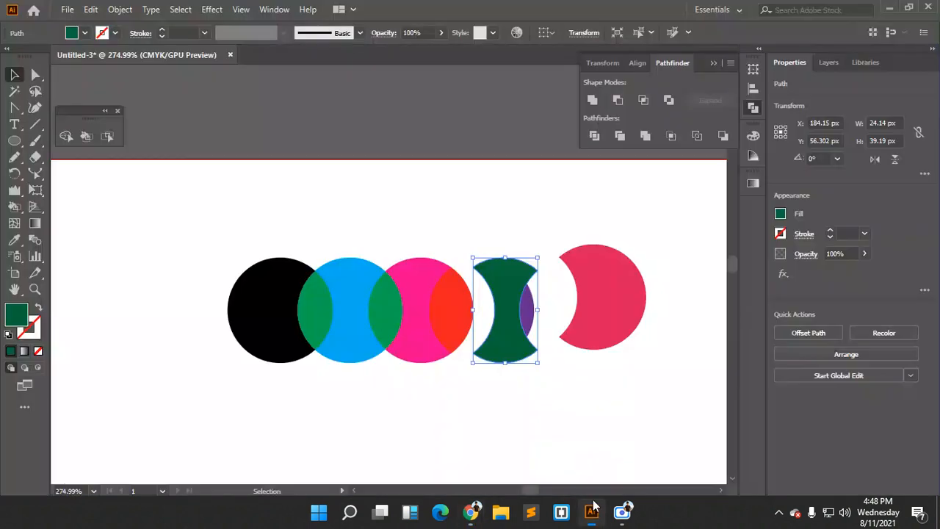
# Delete all the circle pieces from the artboard
pyautogui.moveTo(238, 193); pyautogui.dragTo(621, 375)
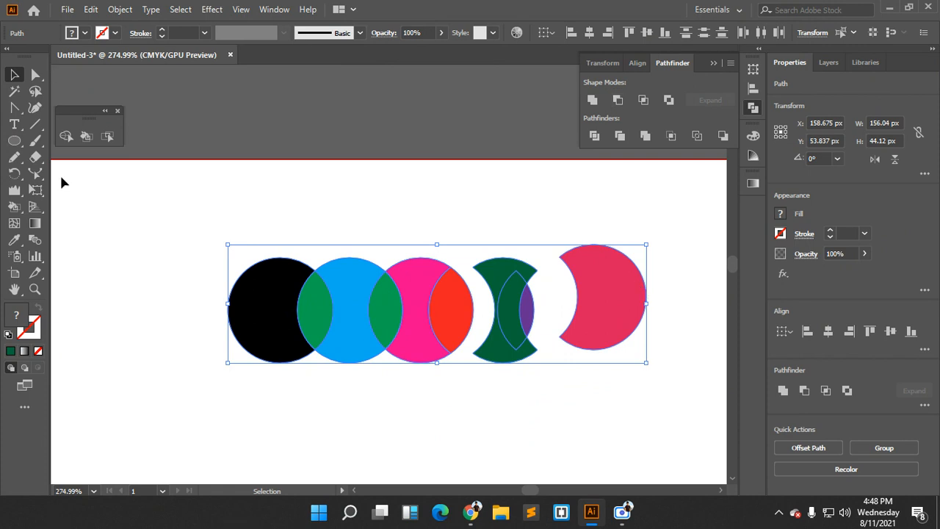
pyautogui.scroll(-2, 64, 212)
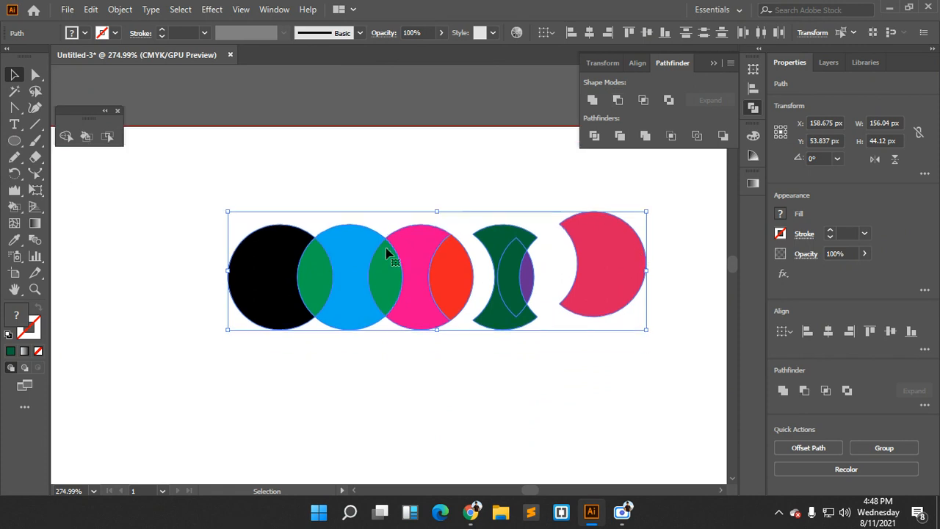
pyautogui.press('Delete')
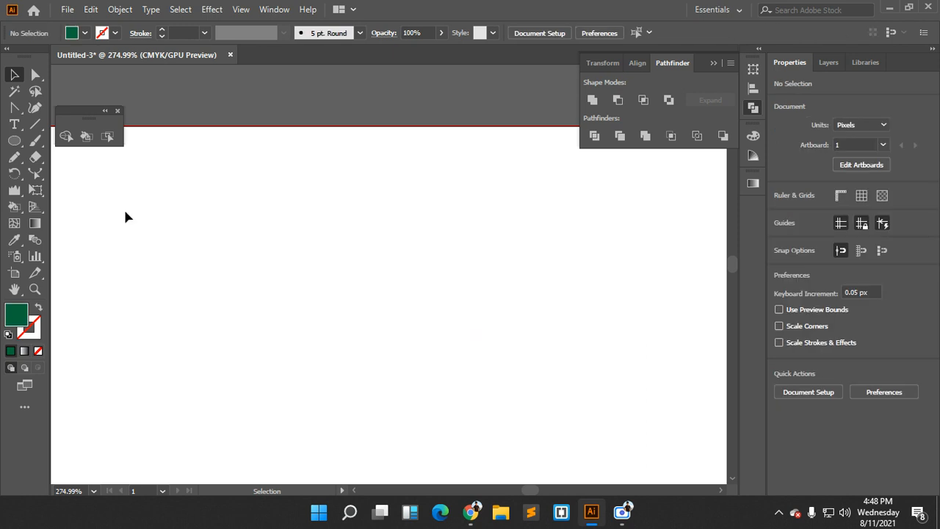
# Show the two-point perspective grid with the Perspective Grid tool and close the floating tool strip covering the plane switching widget
pyautogui.click(40, 208)
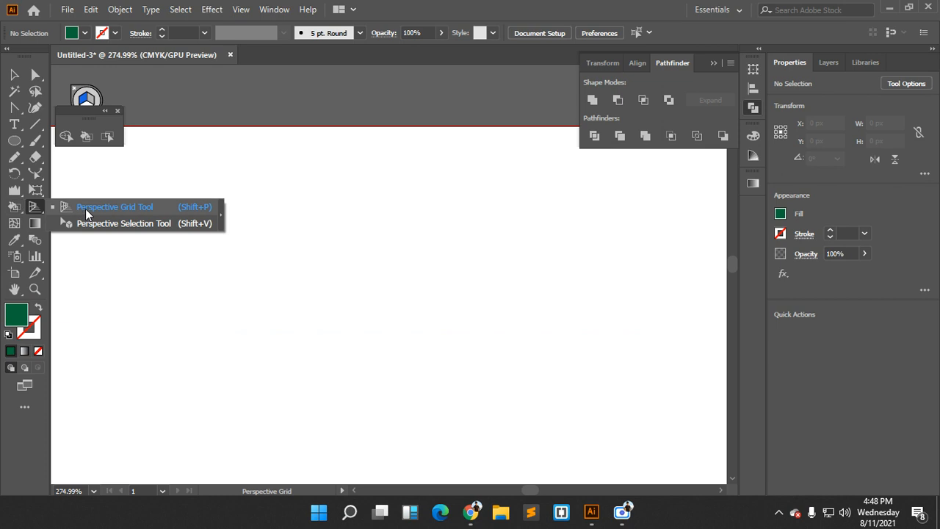
pyautogui.click(134, 211)
pyautogui.hotkey('ctrl', 'space')
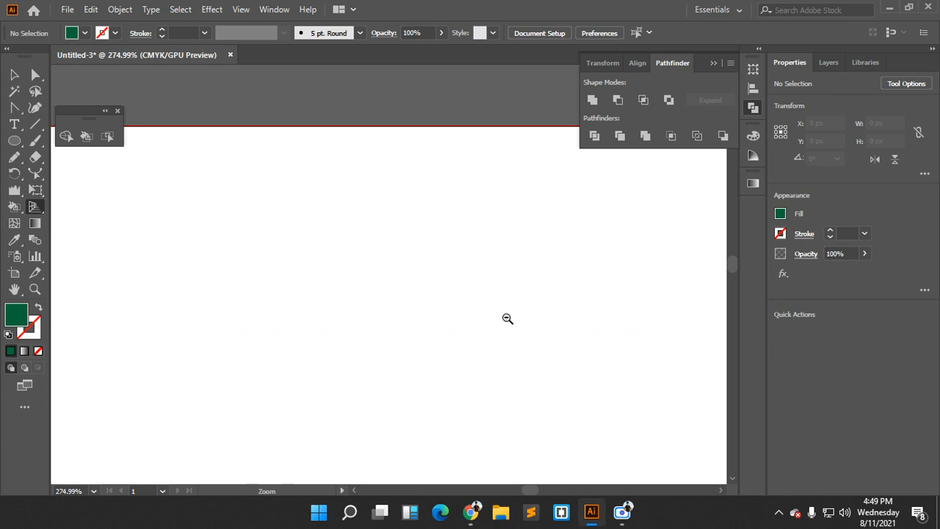
pyautogui.click(508, 319)
pyautogui.scroll(-3, 378, 239)
pyautogui.moveTo(547, 289); pyautogui.dragTo(374, 142)
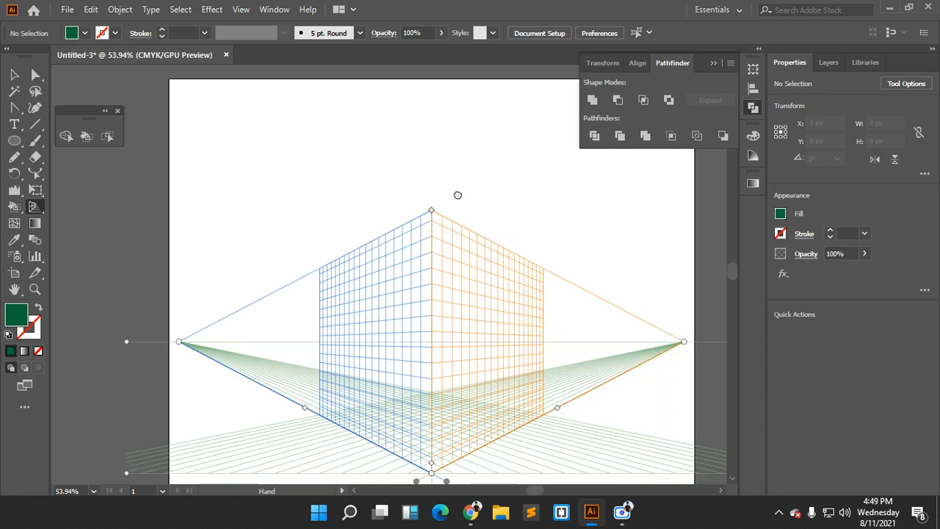
pyautogui.hotkey('ctrl', 'space')
pyautogui.moveTo(575, 311); pyautogui.dragTo(536, 273)
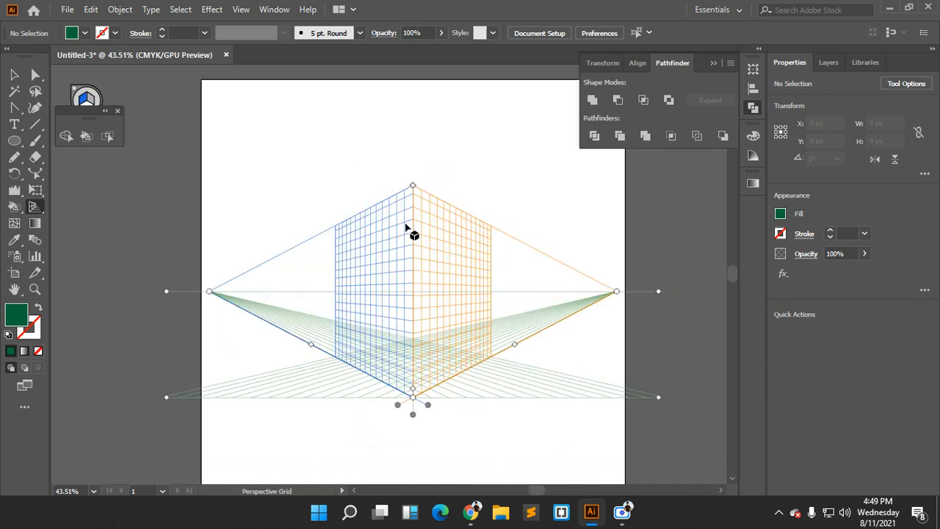
pyautogui.scroll(-2, 411, 239)
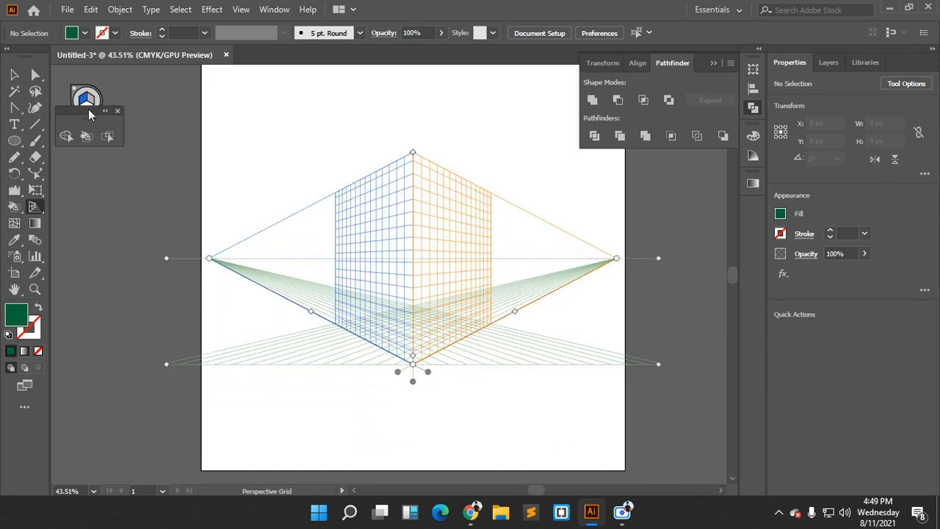
pyautogui.click(116, 109)
# Activate the right grid and the horizontal grid in turn with the plane switching widget
pyautogui.hotkey('shift', 'v')
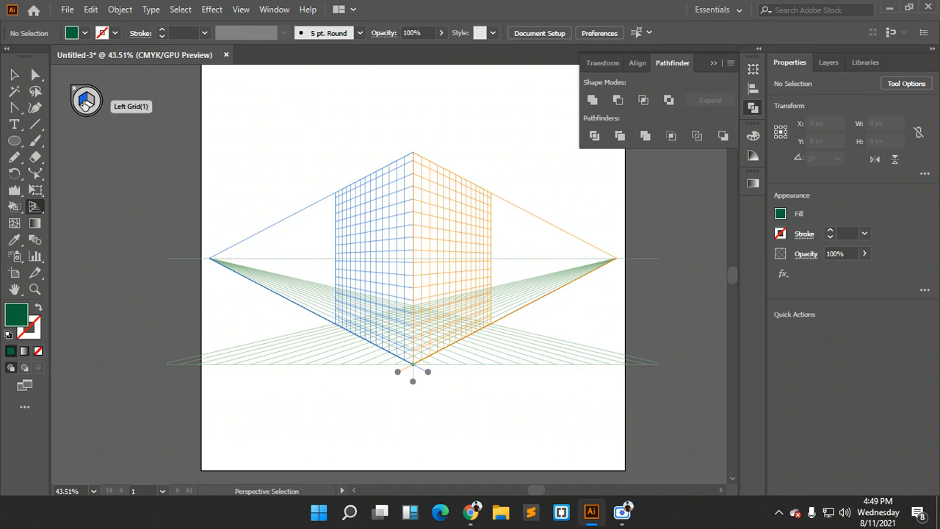
pyautogui.hotkey('shift', 'p')
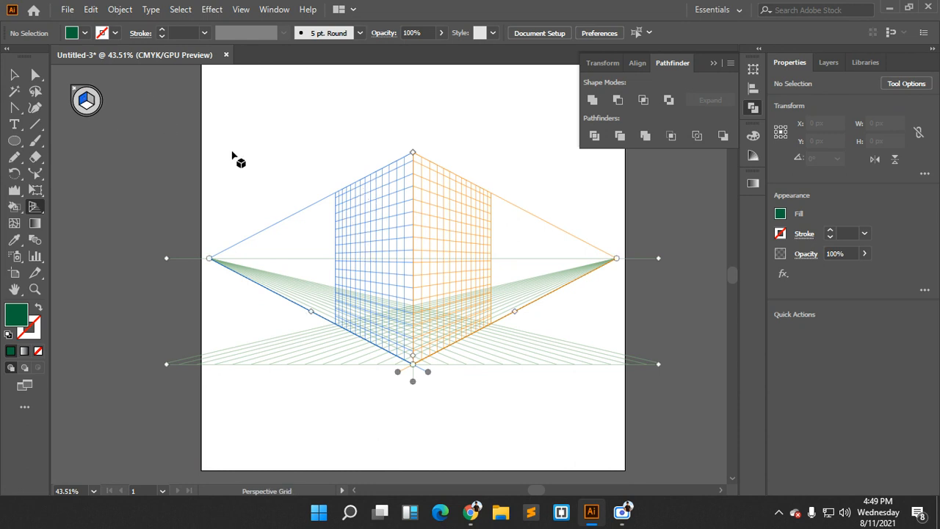
pyautogui.click(94, 106)
pyautogui.hotkey('shift', 'p')
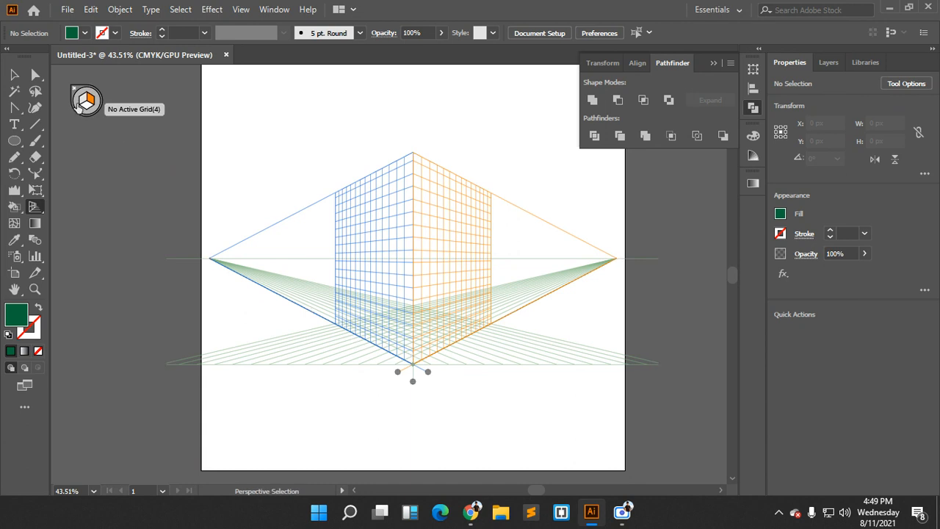
pyautogui.click(85, 108)
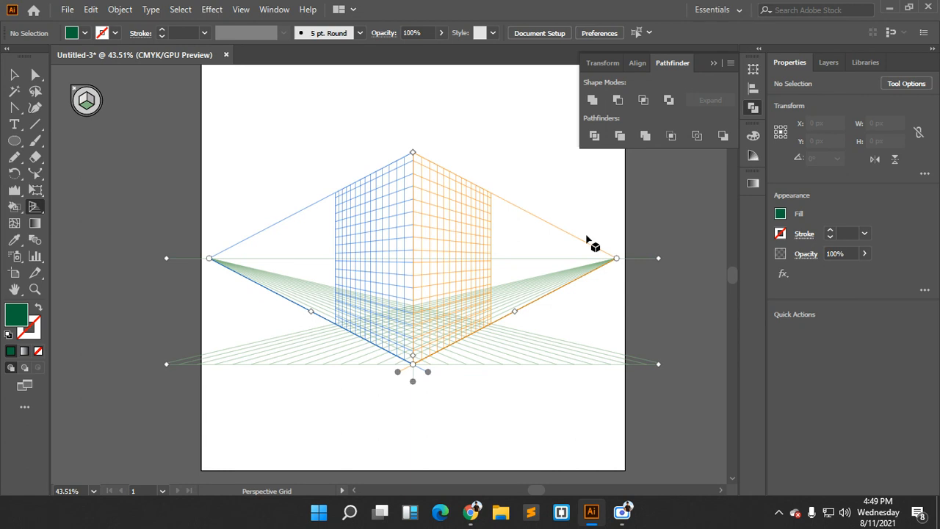
# Move the right and left vanishing points of the perspective grid outward beyond the artboard's edges
pyautogui.moveTo(617, 262); pyautogui.dragTo(724, 274)
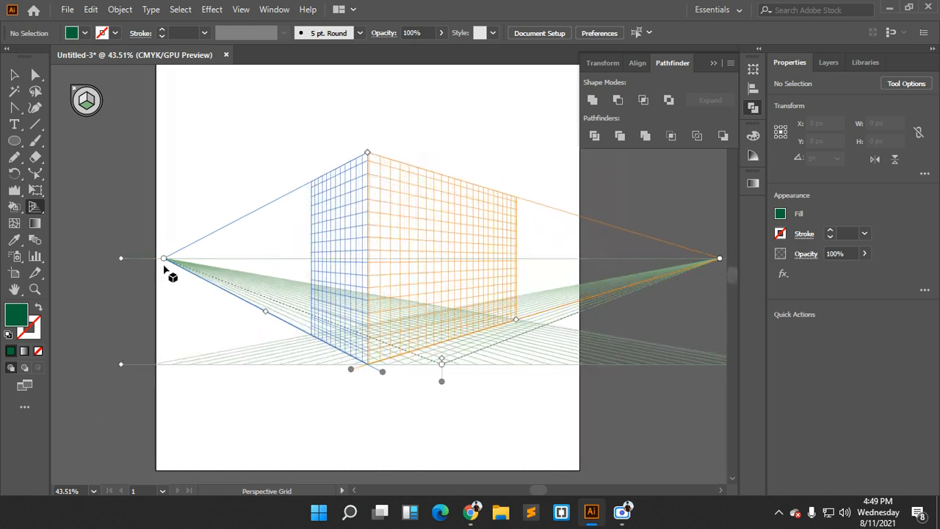
pyautogui.moveTo(163, 263); pyautogui.dragTo(64, 266)
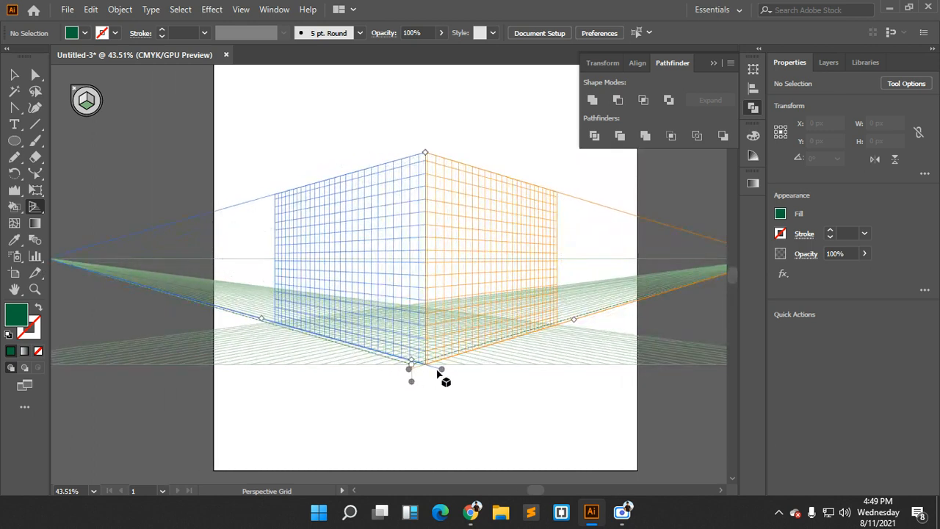
# Shift the left and right grid planes across each other, and bring them back to meet at one vertical edge
pyautogui.moveTo(445, 374); pyautogui.dragTo(470, 378)
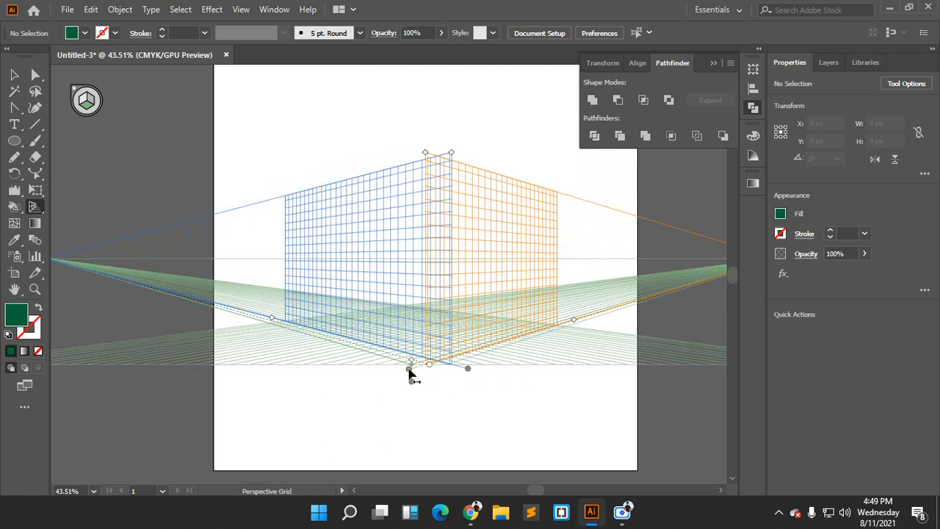
pyautogui.moveTo(403, 375); pyautogui.dragTo(378, 373)
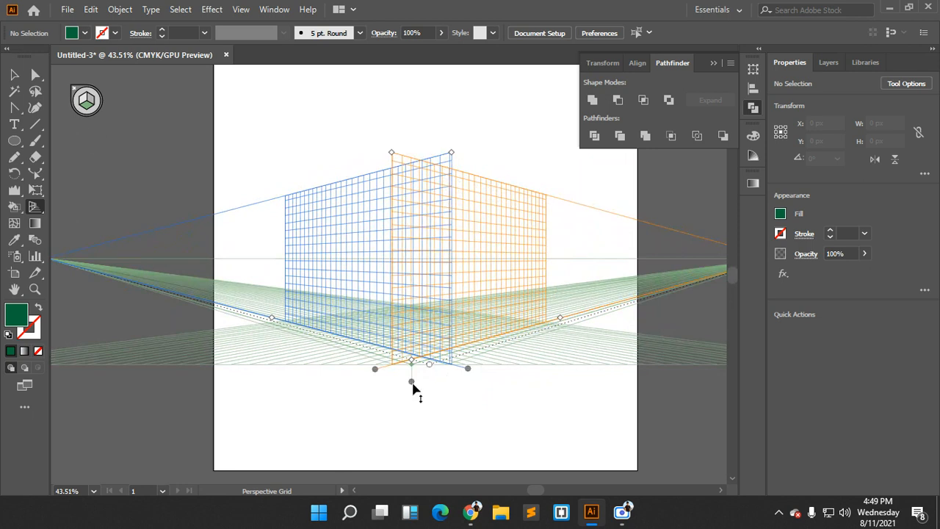
pyautogui.moveTo(413, 389); pyautogui.dragTo(428, 386)
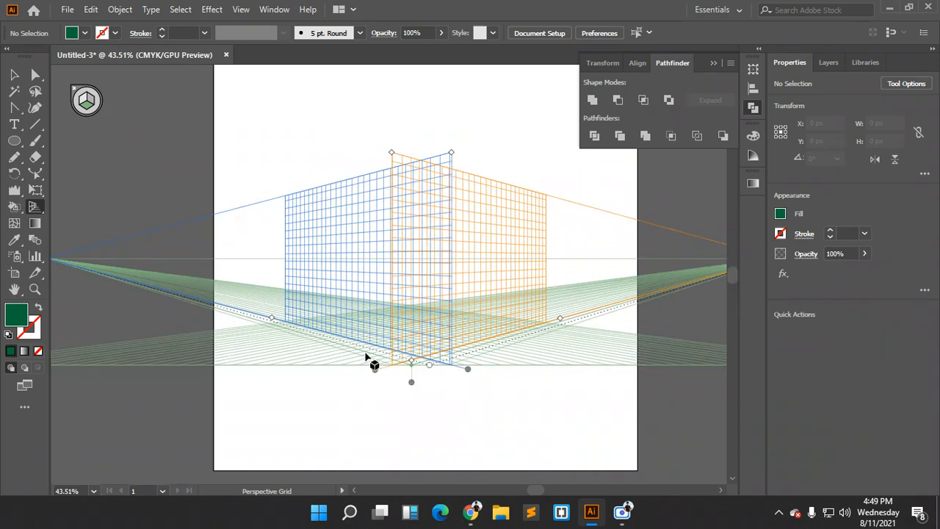
pyautogui.moveTo(374, 372); pyautogui.dragTo(455, 377)
pyautogui.scroll(-3, 345, 156)
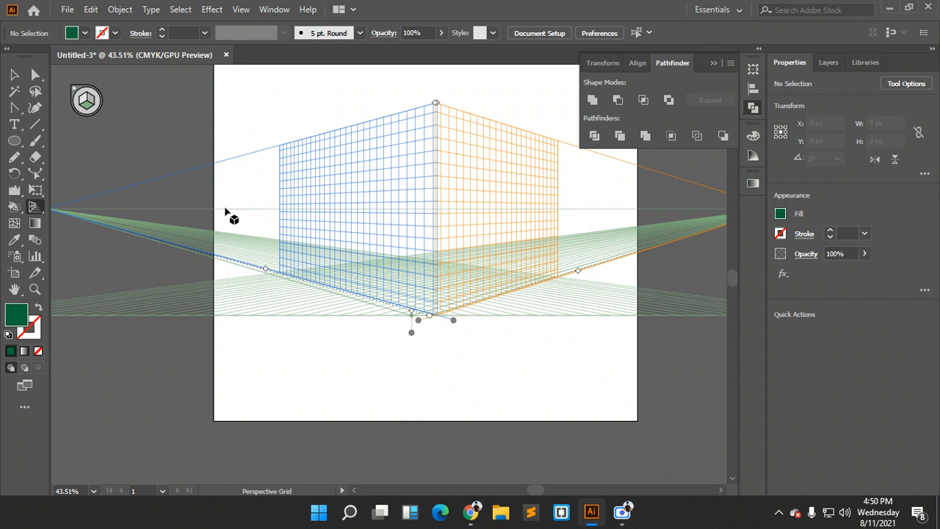
pyautogui.scroll(-2, 375, 172)
pyautogui.scroll(3, 390, 193)
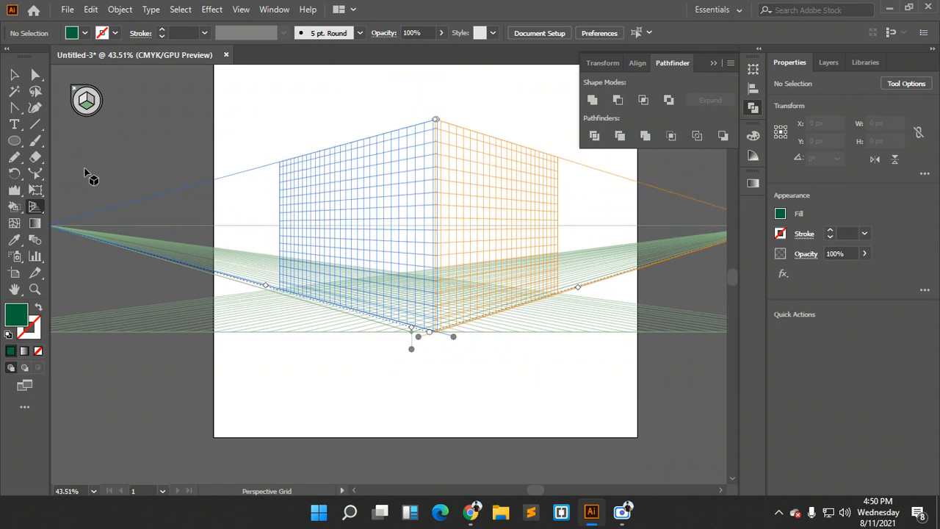
# Activate the left grid, draw a rectangle about 822 by 502 px covering that plane, and fill it with a lighter green swatch
pyautogui.click(83, 101)
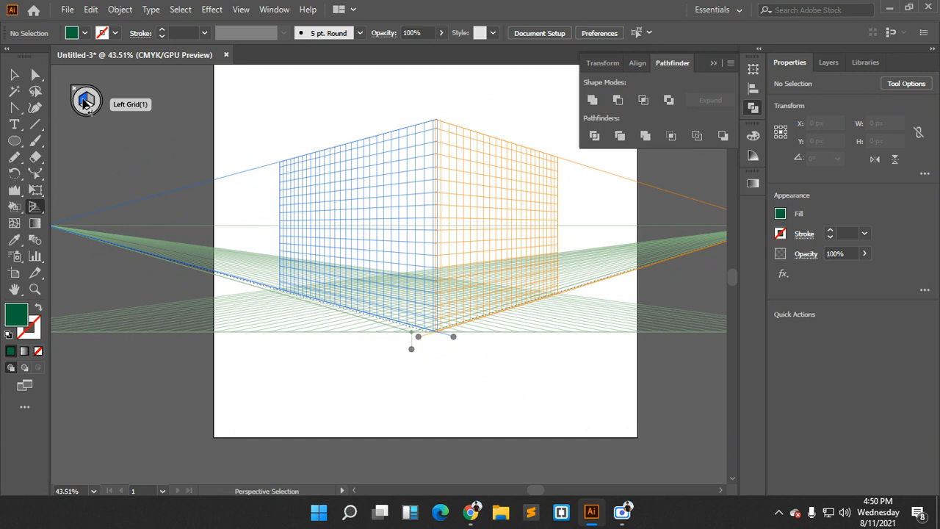
pyautogui.hotkey('shift', 'p')
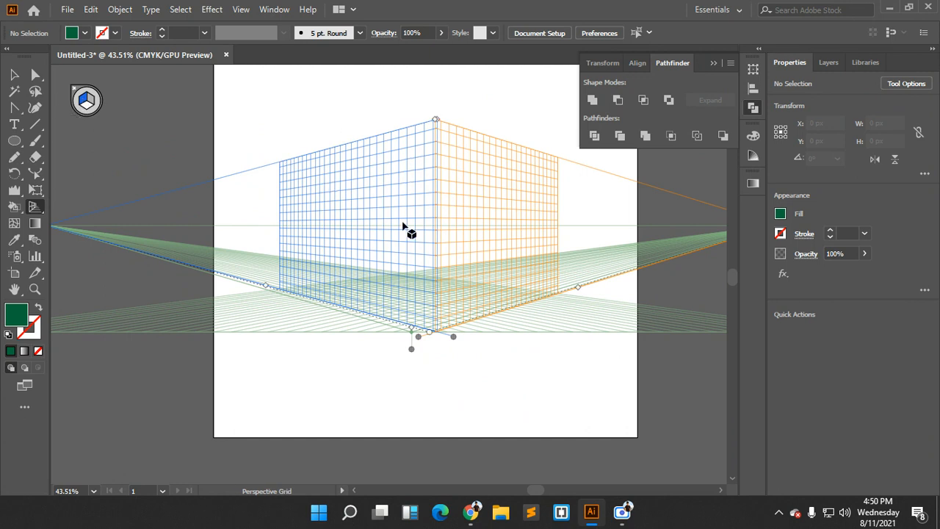
pyautogui.moveTo(14, 140); pyautogui.dragTo(64, 141)
pyautogui.moveTo(279, 163); pyautogui.dragTo(438, 334)
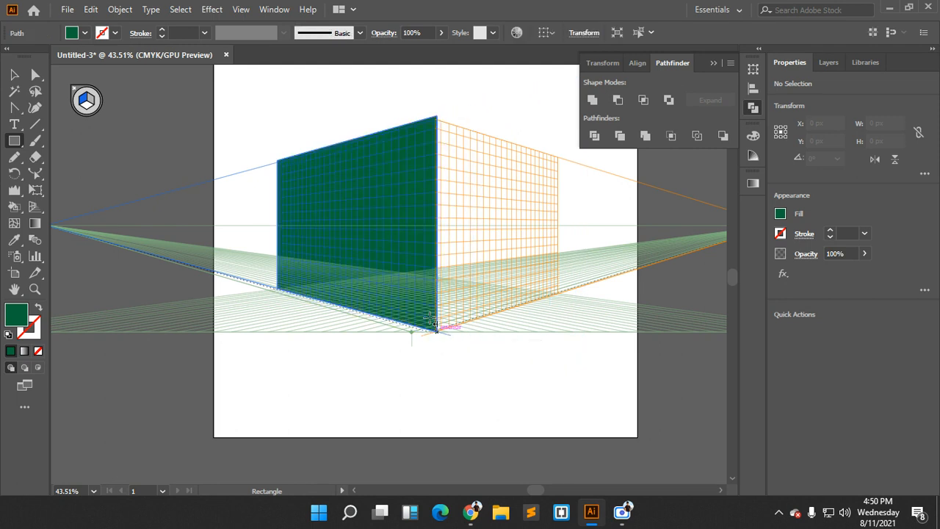
pyautogui.hotkey('ctrl', 'z')
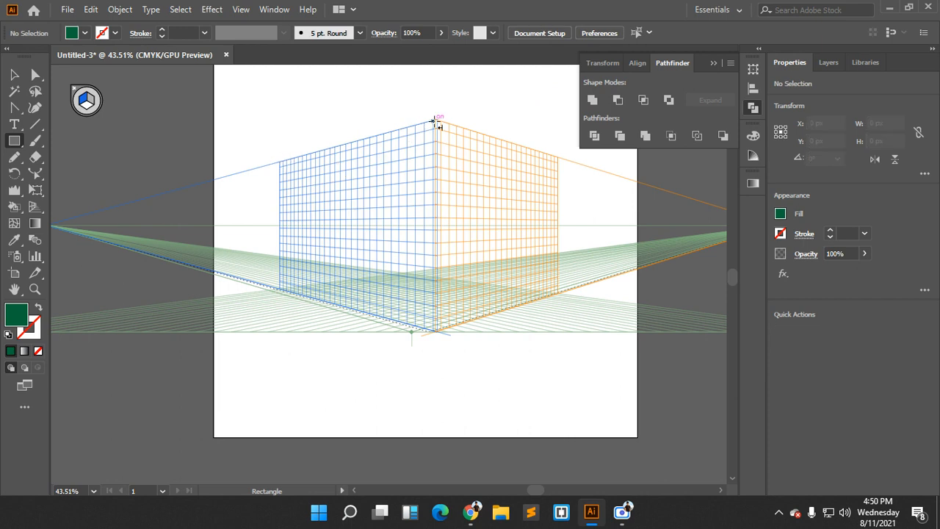
pyautogui.moveTo(435, 119); pyautogui.dragTo(282, 290)
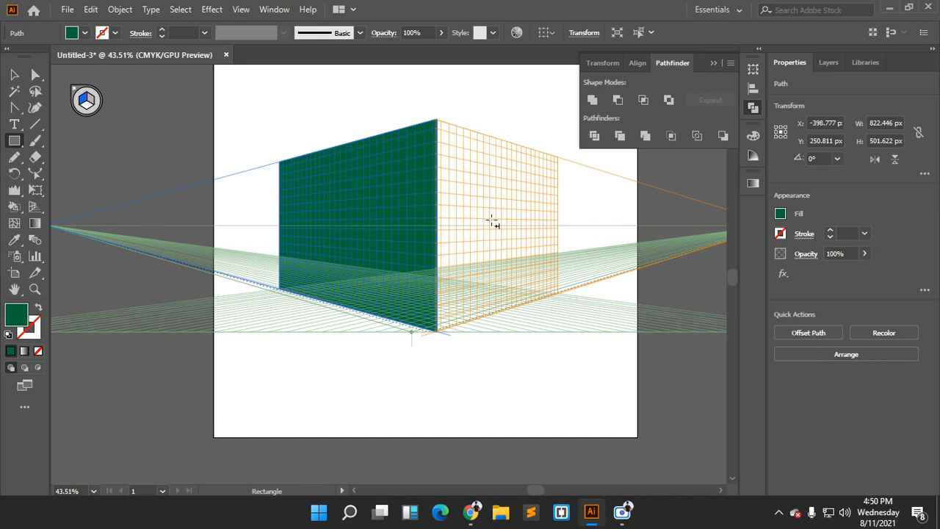
pyautogui.click(86, 33)
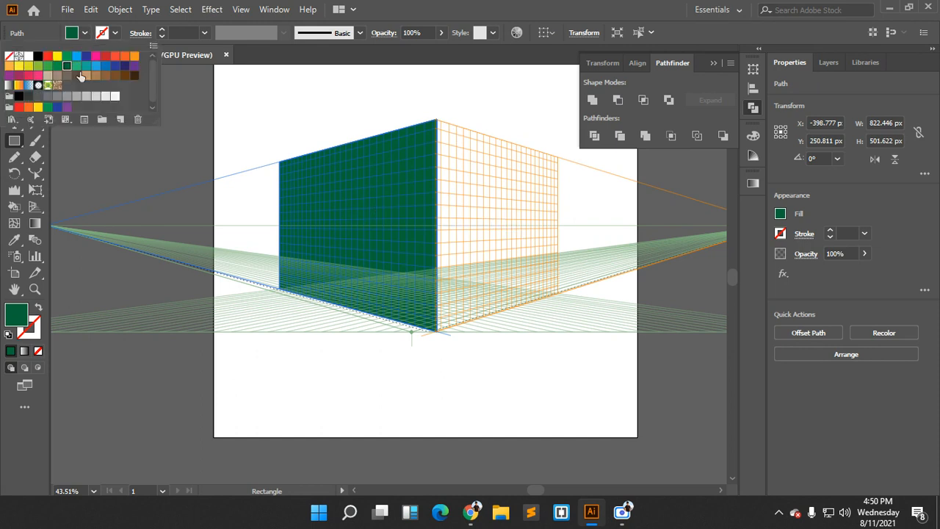
pyautogui.click(77, 66)
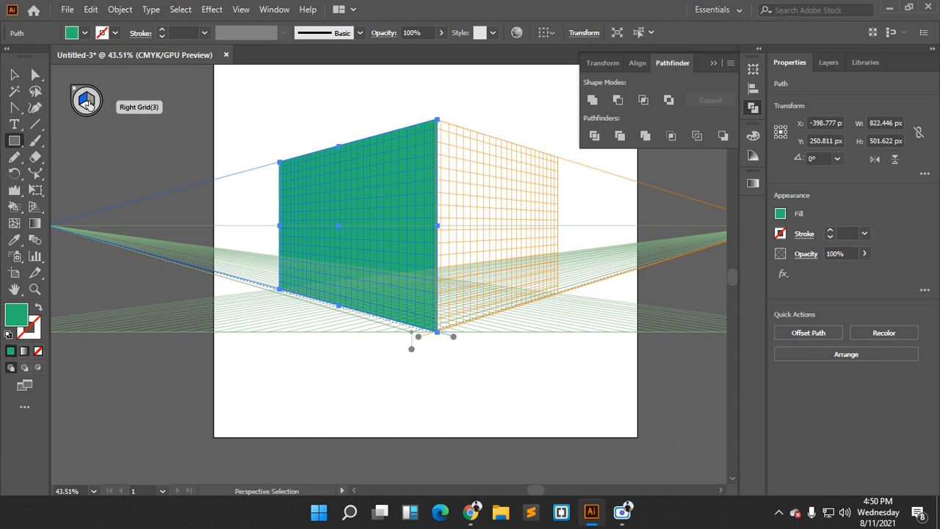
# Activate the right grid, draw a rectangle about 657 by 503 px covering that plane, and fill it with a teal swatch
pyautogui.keyDown('ctrl'); pyautogui.click(325, 129); pyautogui.keyUp('ctrl')
pyautogui.moveTo(438, 119); pyautogui.dragTo(556, 294)
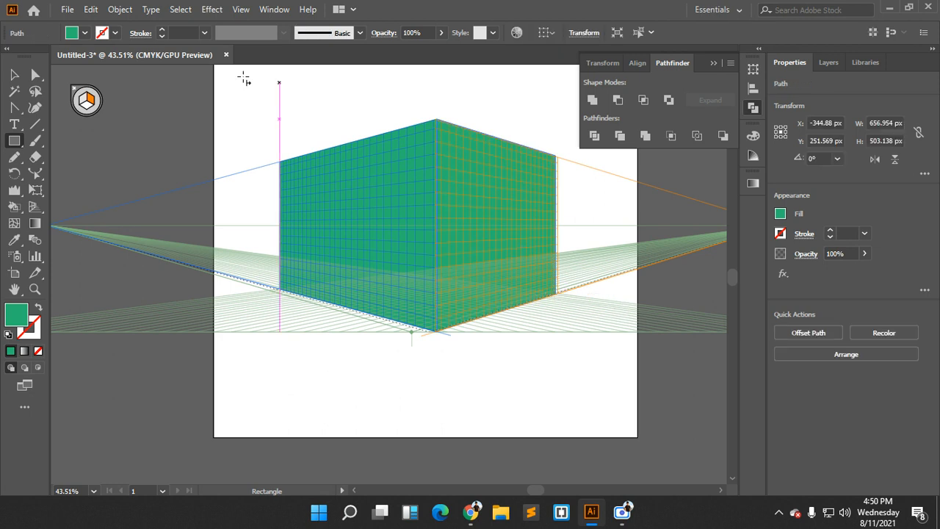
pyautogui.click(84, 33)
pyautogui.click(86, 67)
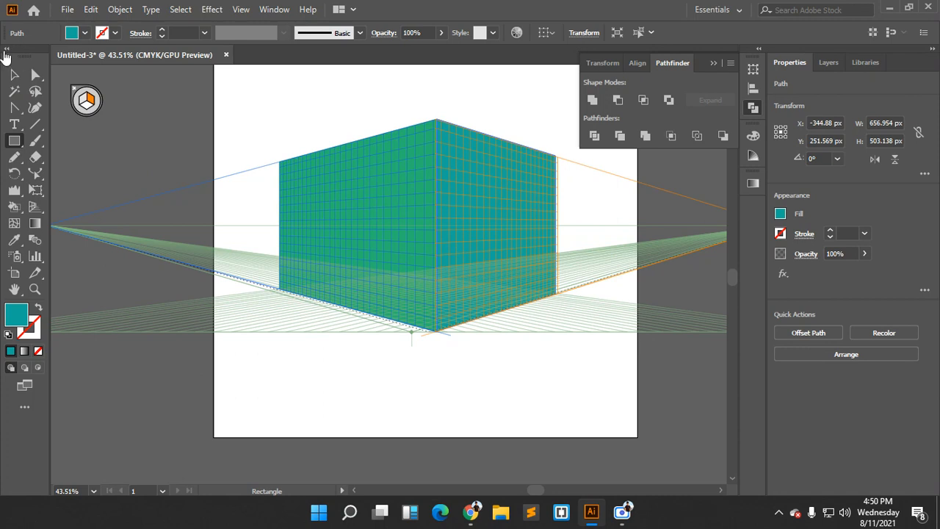
# Switch to the Direct Selection tool and hide the perspective grid to leave only the two coloured faces
pyautogui.click(6, 48)
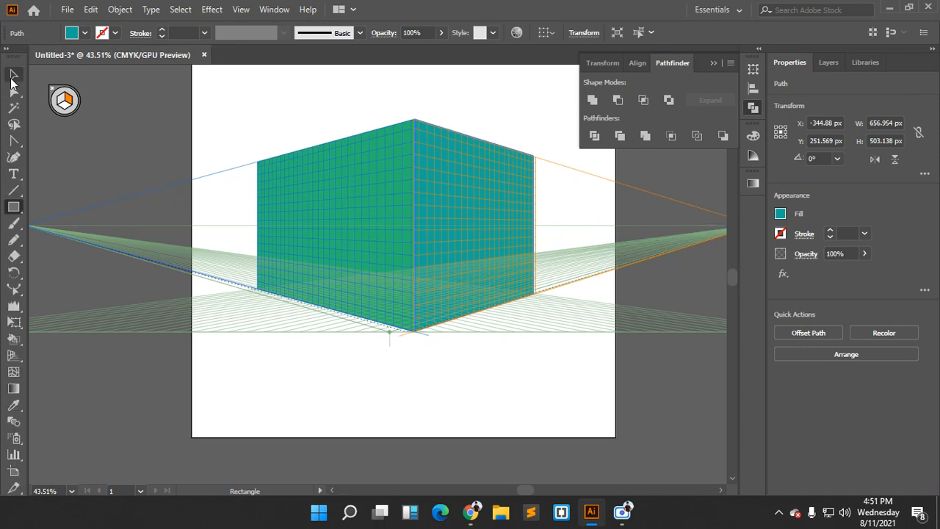
pyautogui.click(7, 48)
pyautogui.click(36, 74)
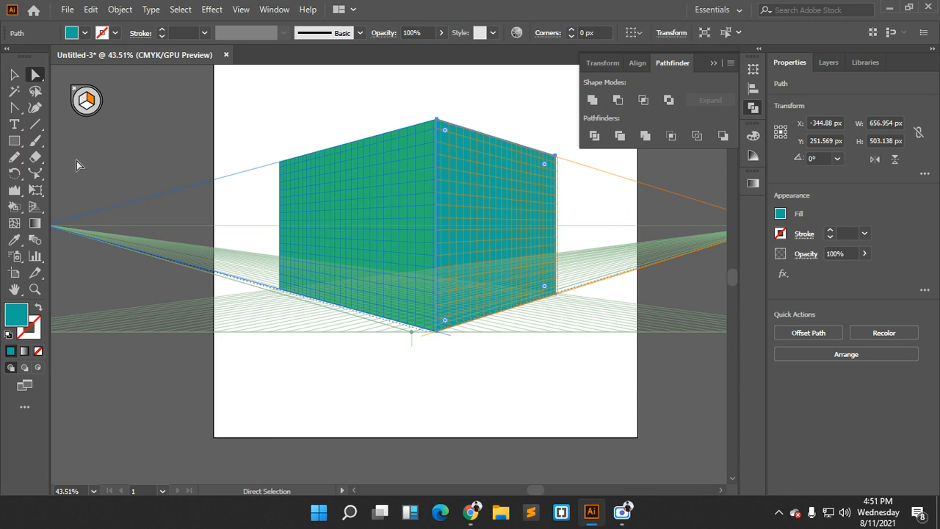
pyautogui.click(242, 9)
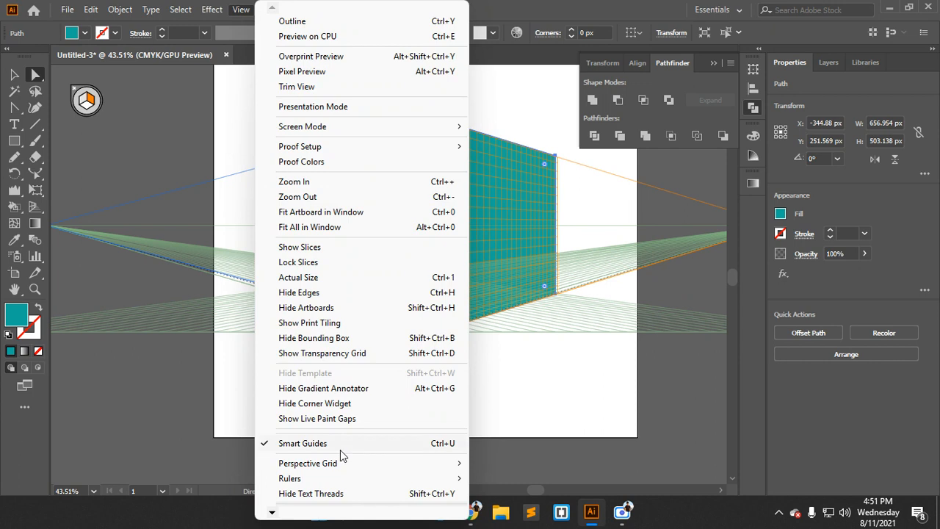
pyautogui.moveTo(339, 470)
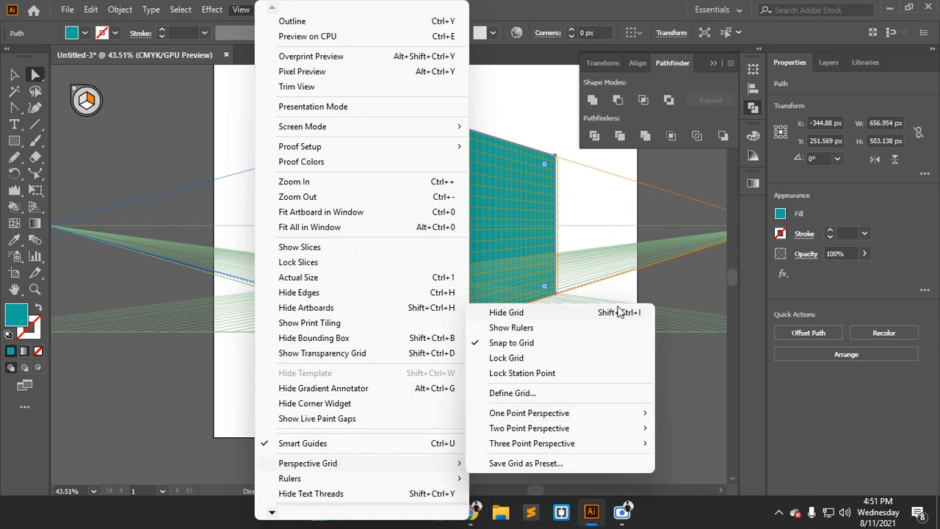
pyautogui.click(507, 313)
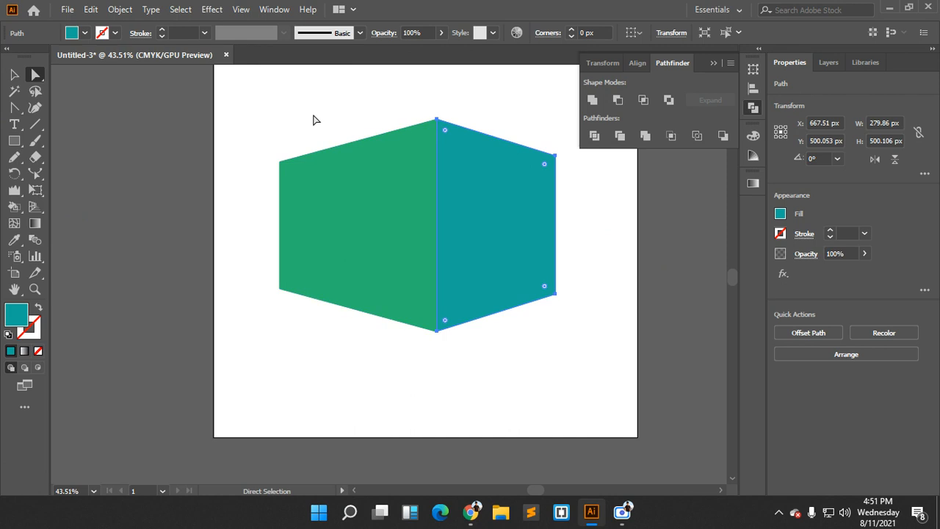
# Show and hide the perspective grid twice, using the Perspective Grid and Perspective Selection tools to bring it back
pyautogui.click(246, 10)
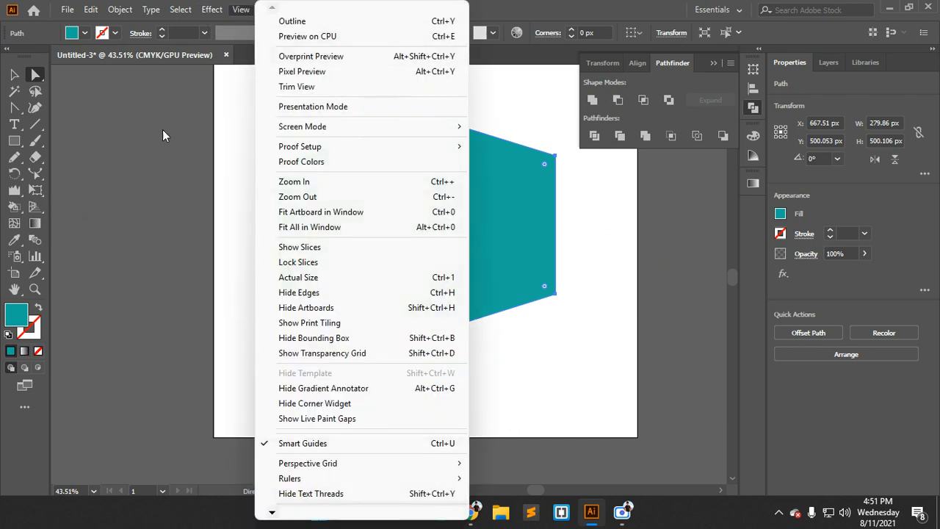
pyautogui.click(239, 10)
pyautogui.click(35, 207)
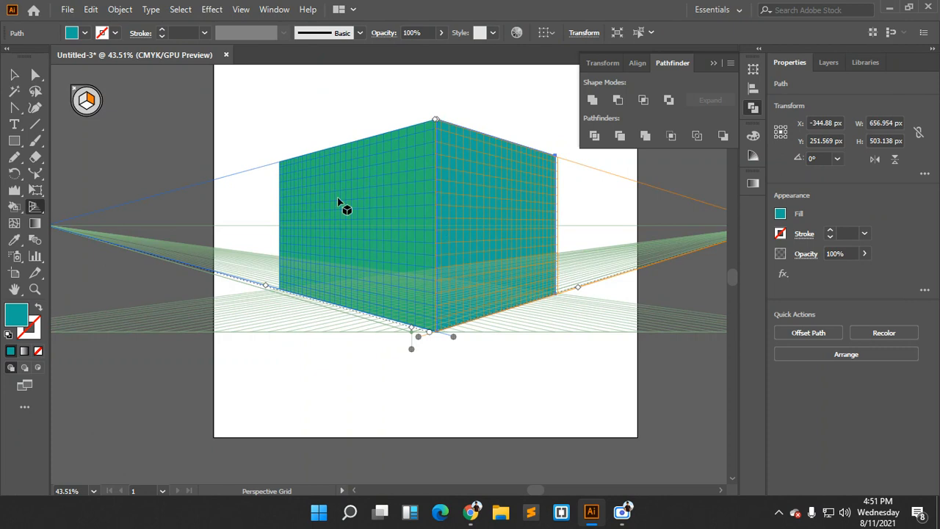
pyautogui.hotkey('ctrl', 'shift', 'i')
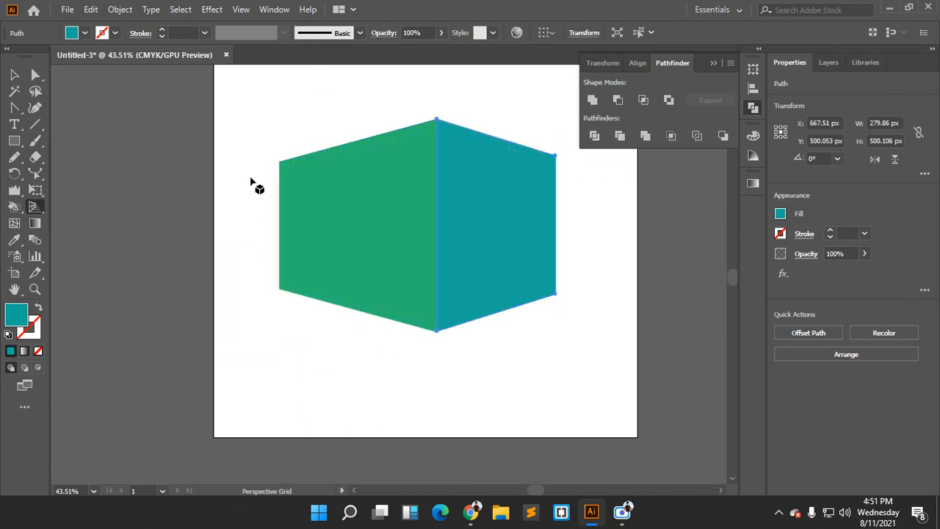
pyautogui.hotkey('shift', 'v')
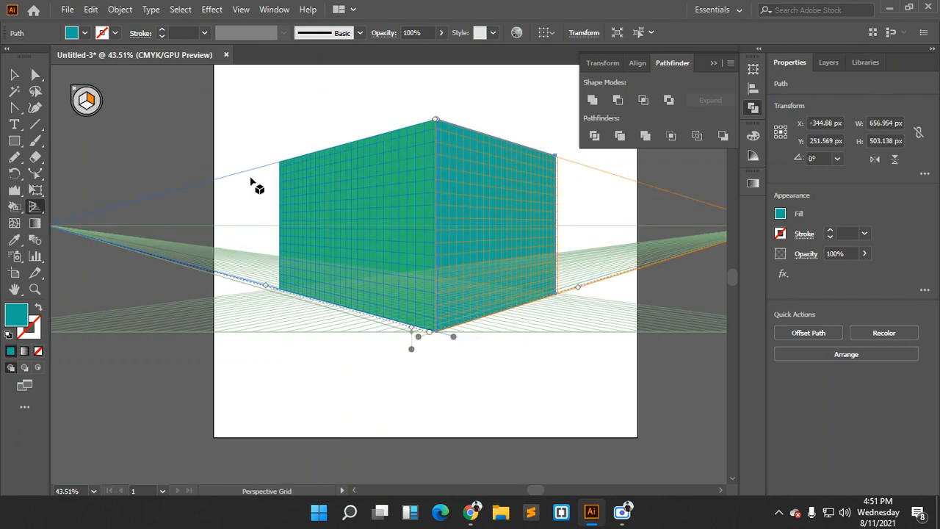
pyautogui.hotkey('ctrl', 'shift', 'i')
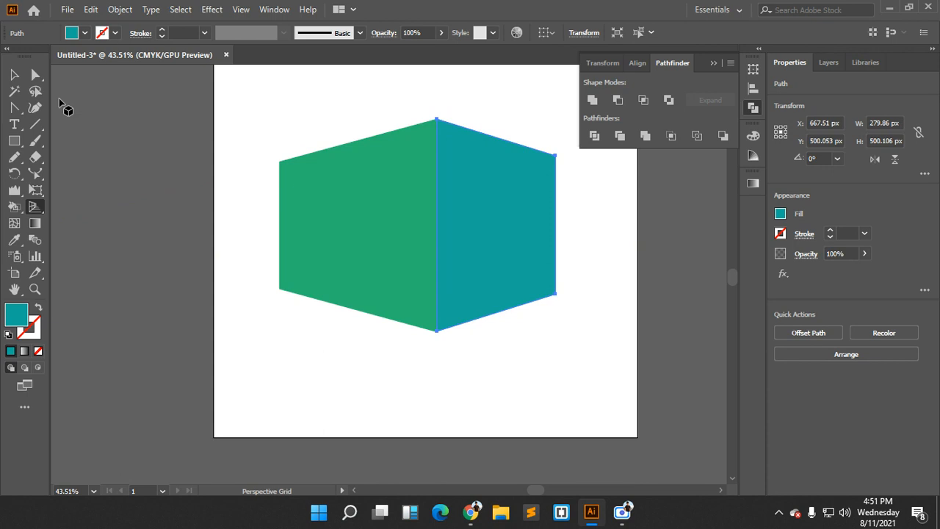
# Select the teal and green faces one at a time, and select both together
pyautogui.click(14, 74)
pyautogui.click(535, 306)
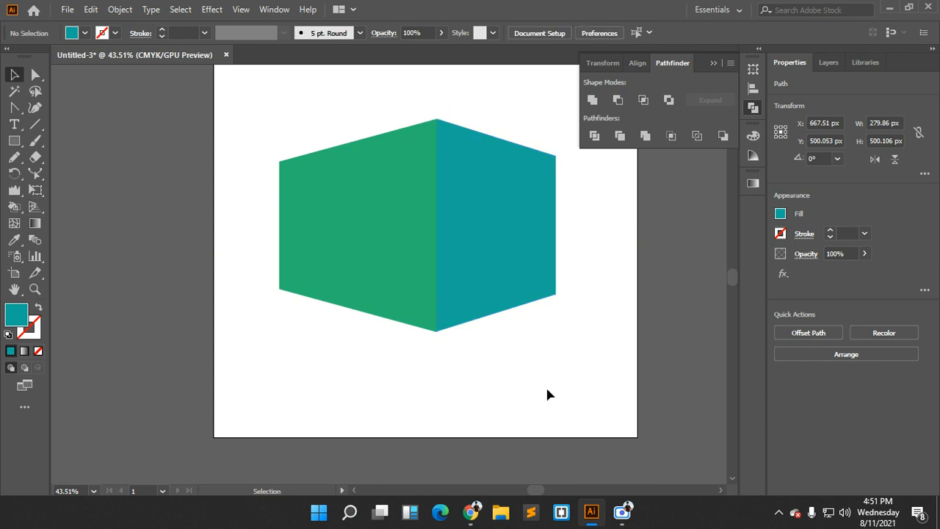
pyautogui.click(460, 258)
pyautogui.click(384, 248)
pyautogui.moveTo(523, 364); pyautogui.dragTo(361, 211)
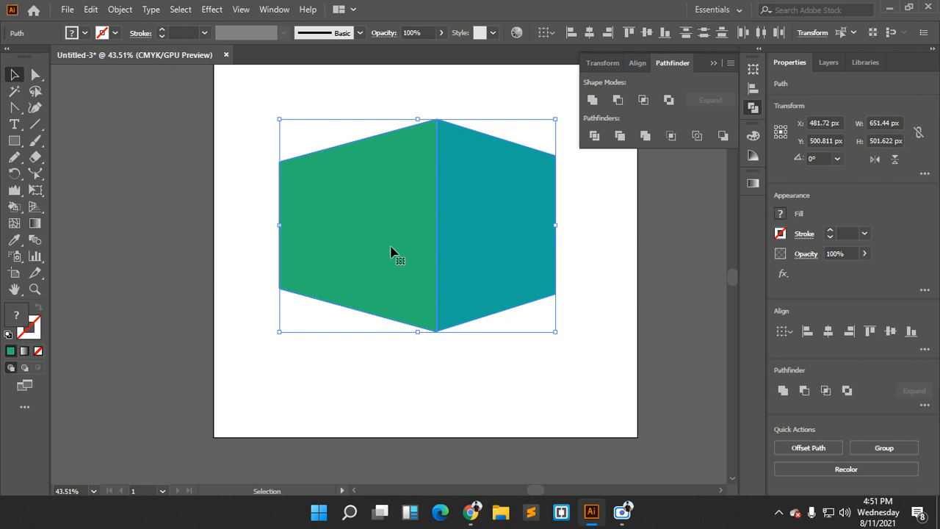
# Redisplay the perspective grid, clear the selection, and make the left grid the active plane
pyautogui.click(34, 208)
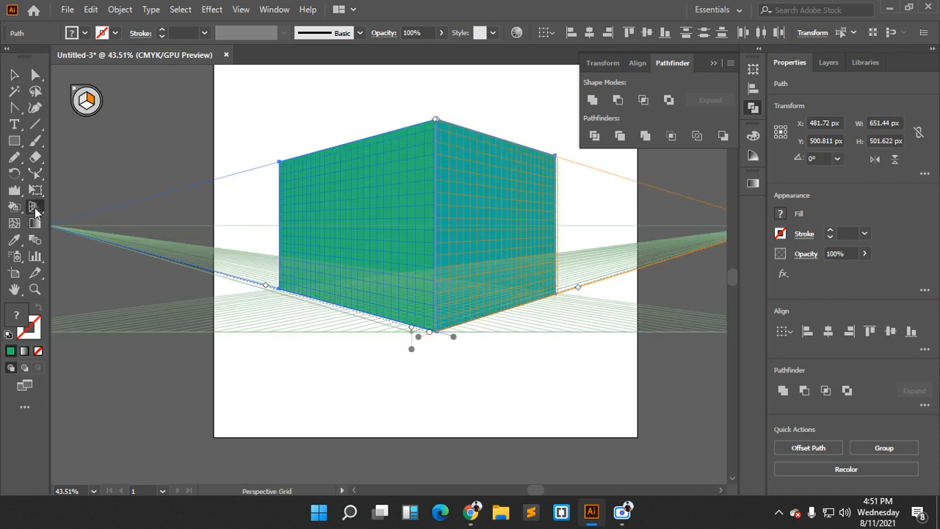
pyautogui.click(34, 208)
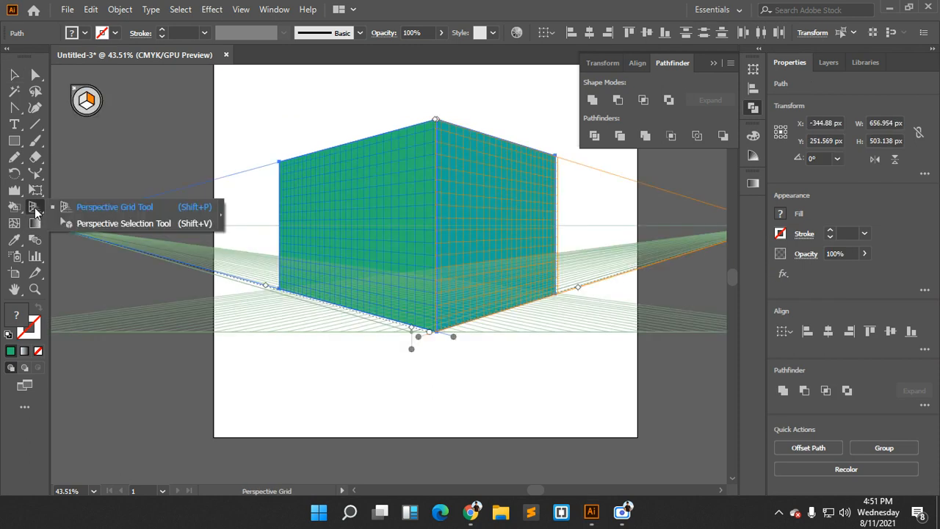
pyautogui.hotkey('shift', 'v')
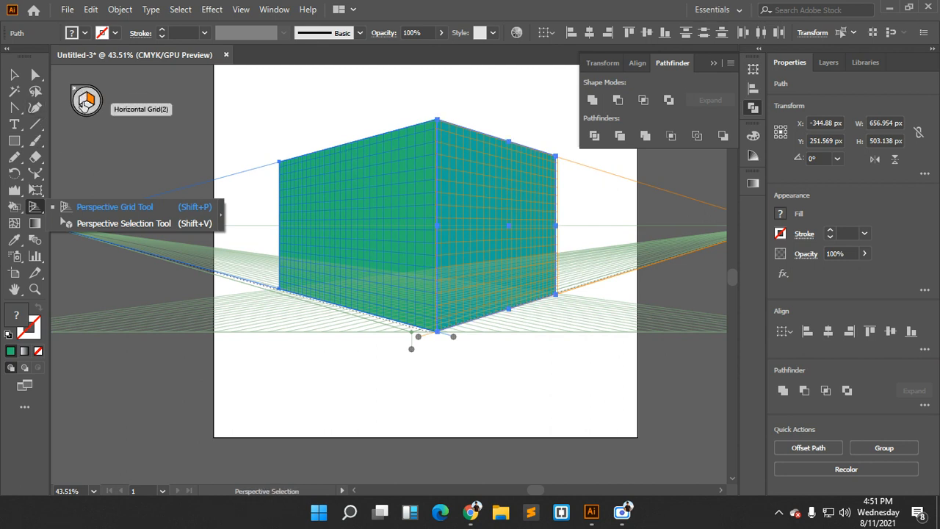
pyautogui.click(114, 206)
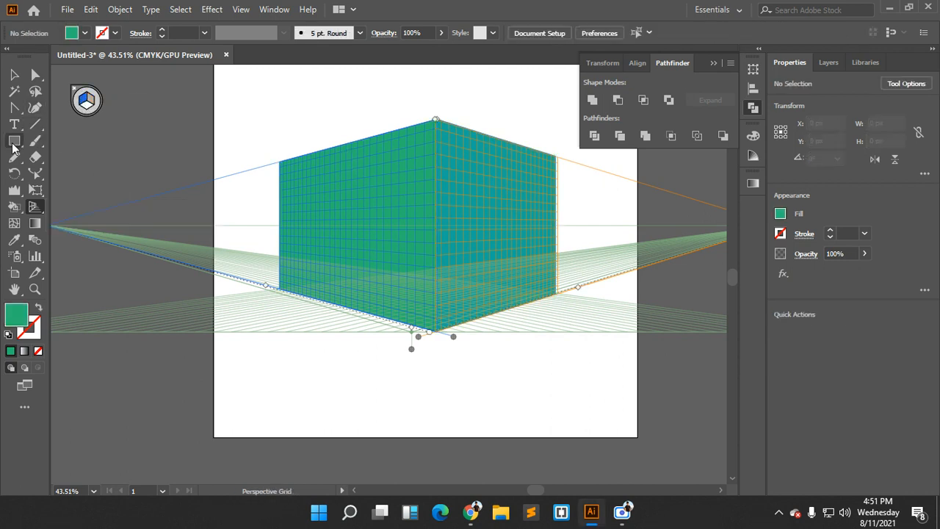
# Draw a door-shaped rectangle about 188 by 251 px low on the green left plane, and deselect it
pyautogui.click(13, 145)
pyautogui.scroll(-1, 541, 326)
pyautogui.moveTo(334, 193); pyautogui.dragTo(372, 280)
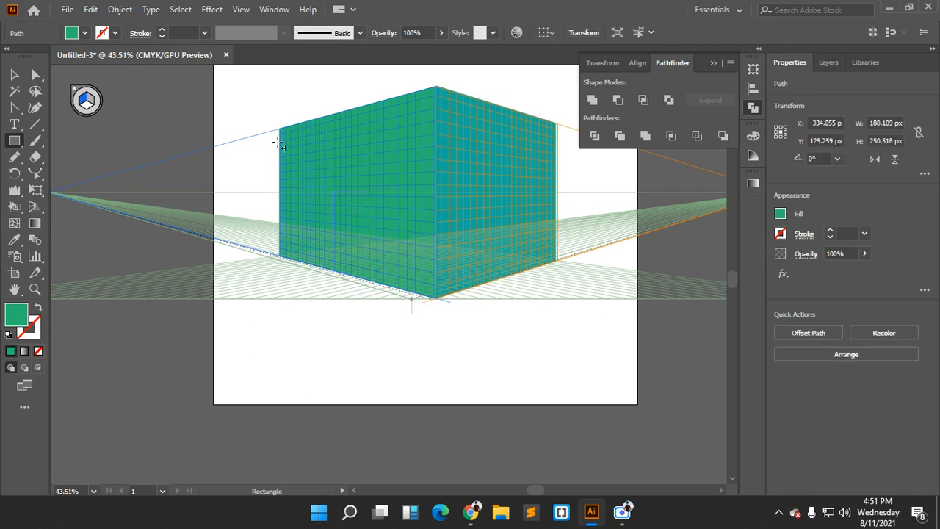
pyautogui.hotkey('ctrl', 'shift', 'a')
# Draw a window rectangle about 243 by 119 px near the upper outer corner of the left plane, and fill it white
pyautogui.moveTo(293, 149); pyautogui.dragTo(327, 178)
pyautogui.click(83, 34)
pyautogui.click(66, 59)
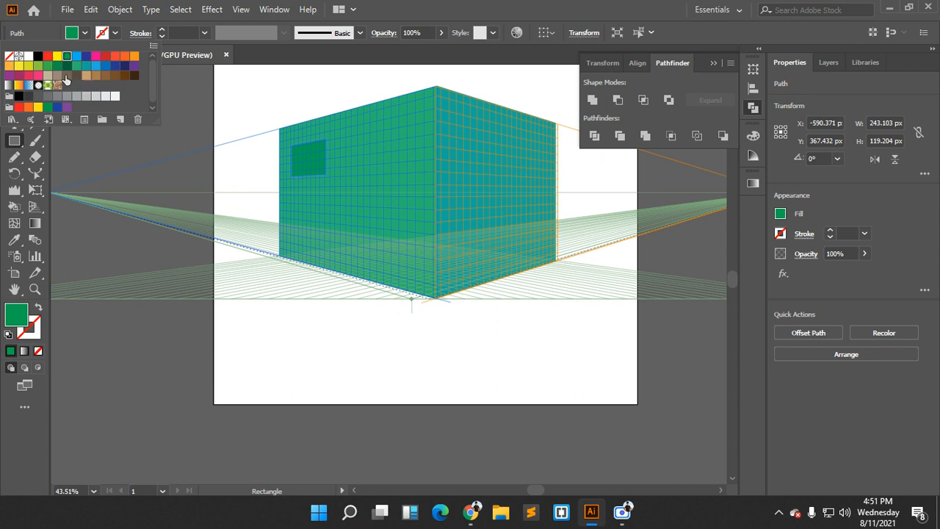
pyautogui.click(58, 75)
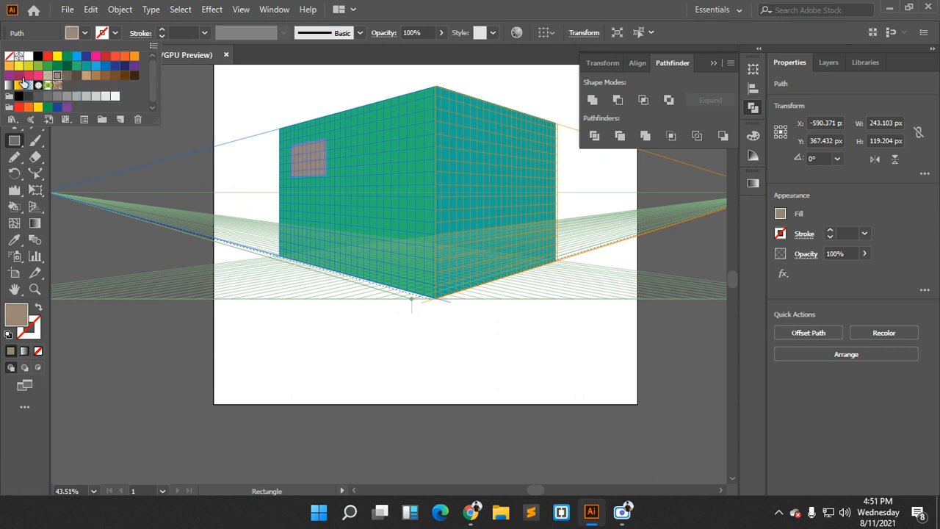
pyautogui.click(28, 56)
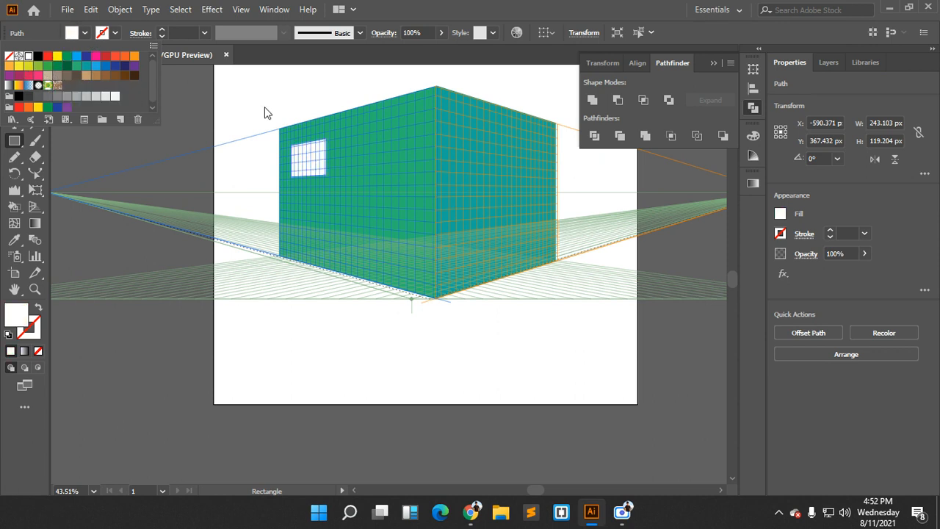
pyautogui.click(88, 36)
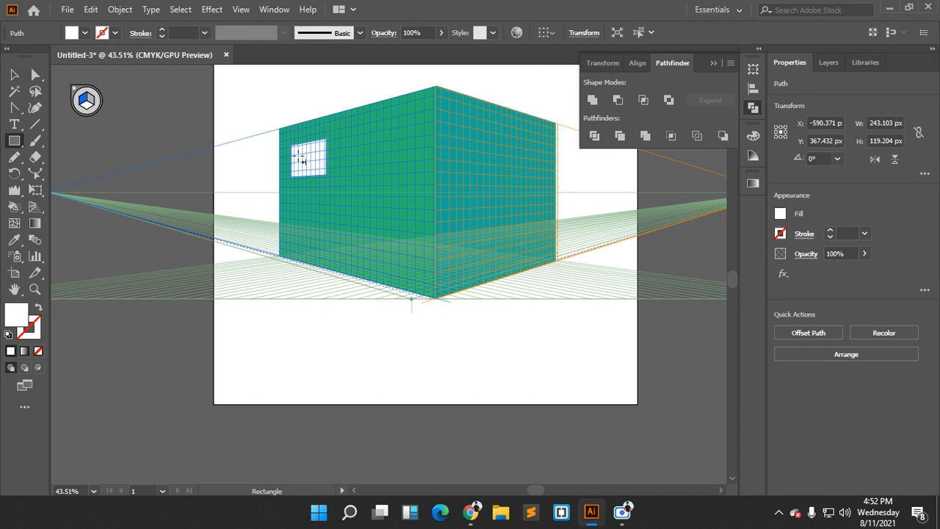
# Tear off the perspective tools as a floating panel beside the plane switcher, and activate the Perspective Selection tool
pyautogui.click(14, 76)
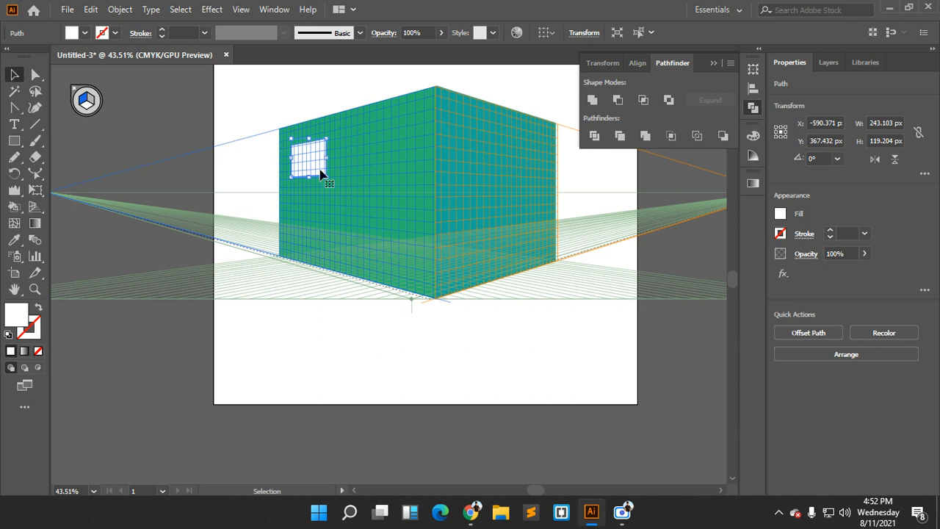
pyautogui.click(28, 210)
pyautogui.moveTo(28, 210); pyautogui.dragTo(218, 209)
pyautogui.moveTo(60, 216); pyautogui.dragTo(151, 79)
pyautogui.click(168, 108)
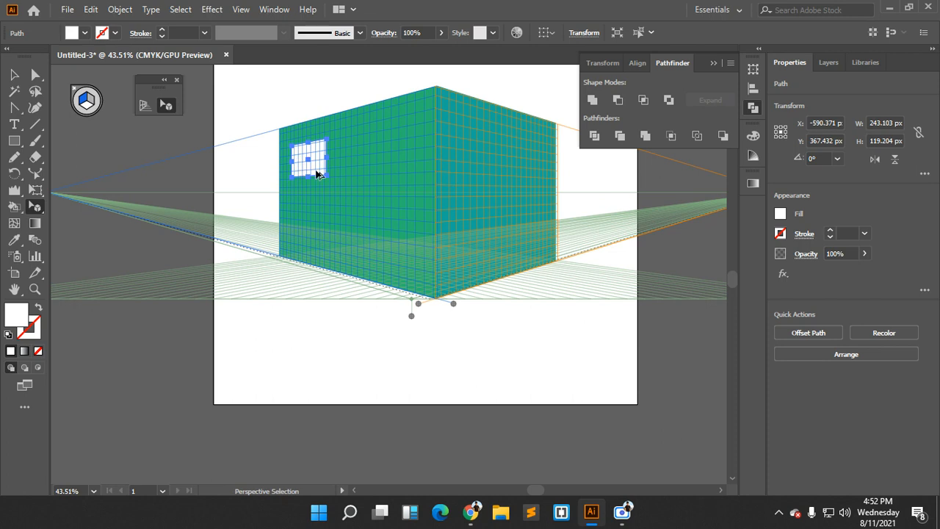
# Slide the white window along the left plane in perspective, copy it back near the outer edge, and delete the inner window
pyautogui.moveTo(317, 173); pyautogui.dragTo(368, 167)
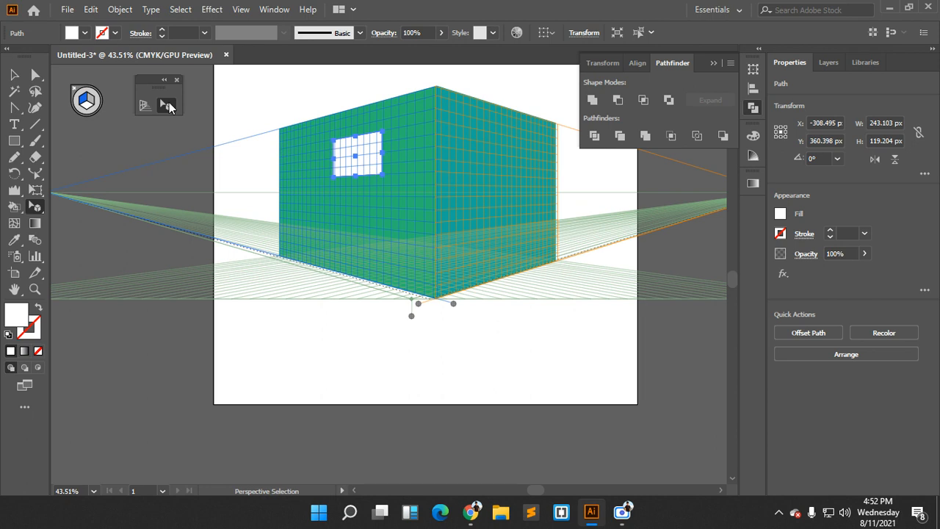
pyautogui.click(399, 193)
pyautogui.click(372, 160)
pyautogui.moveTo(371, 163); pyautogui.dragTo(316, 170)
pyautogui.click(376, 174)
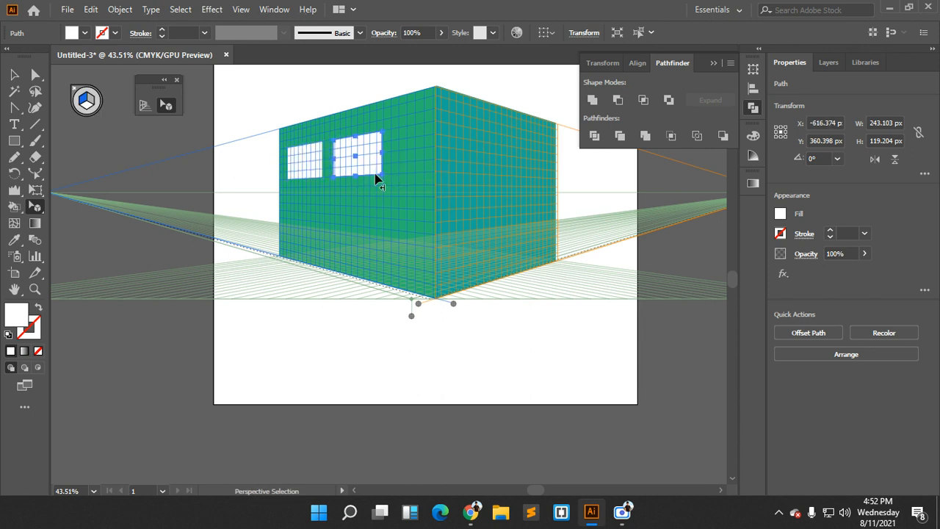
pyautogui.press('Delete')
# Draw a line about 243 px long across the upper part of the white window, following the perspective grid
pyautogui.scroll(6, 345, 188)
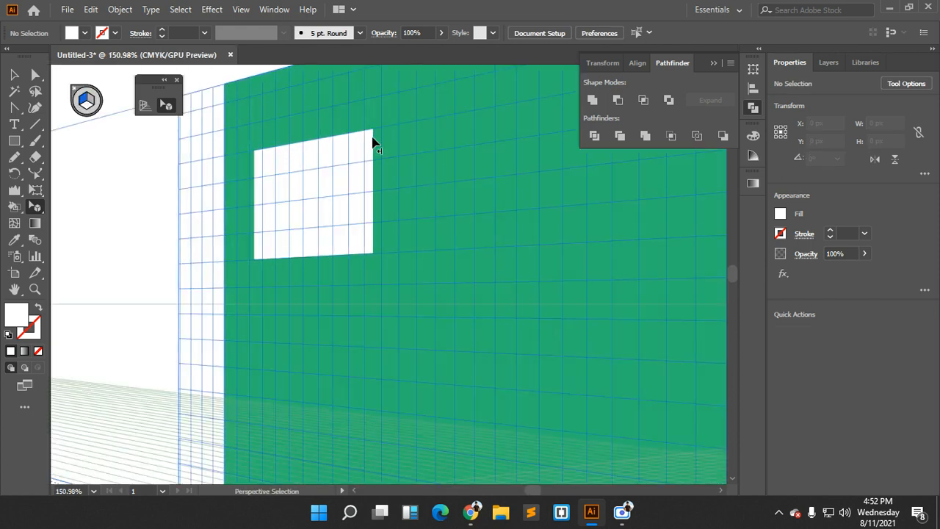
pyautogui.moveTo(14, 140); pyautogui.dragTo(97, 128)
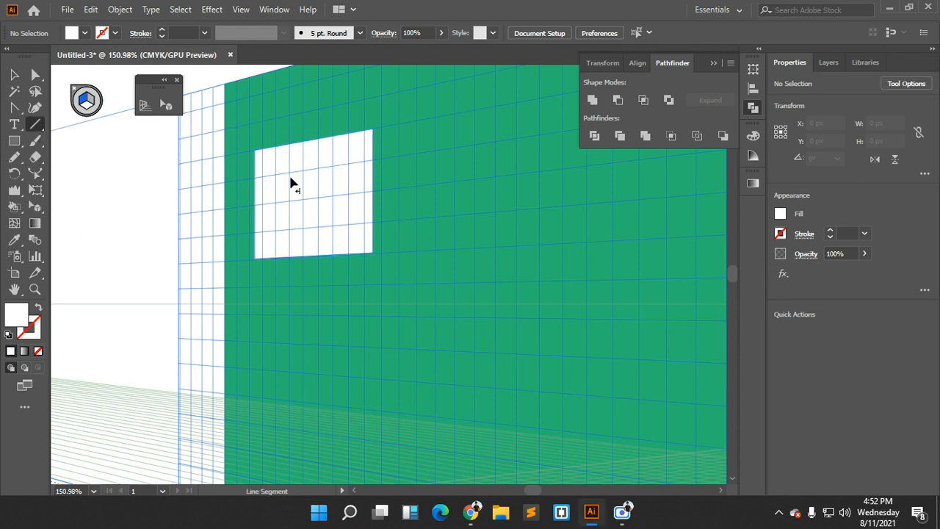
pyautogui.scroll(4, 292, 176)
pyautogui.moveTo(226, 182); pyautogui.dragTo(443, 149)
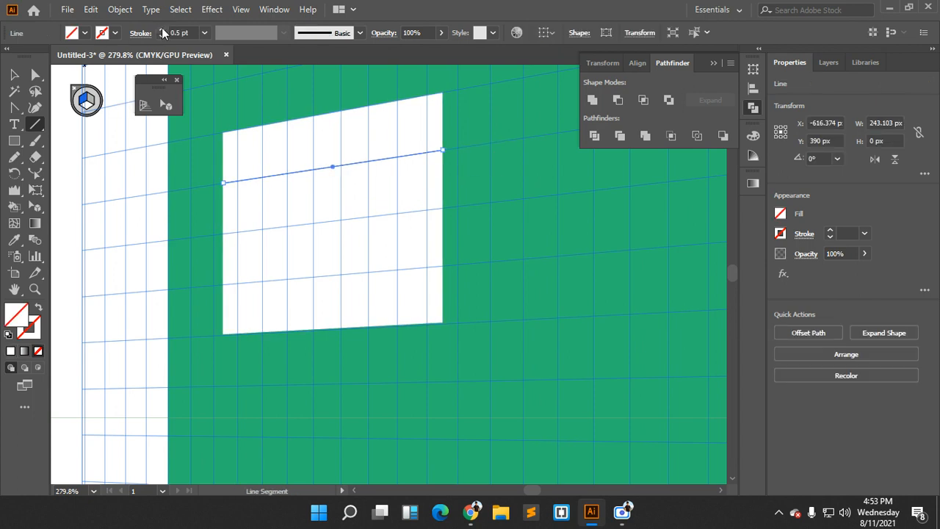
# Give the line across the window a dark brown 1 pt stroke
pyautogui.click(115, 33)
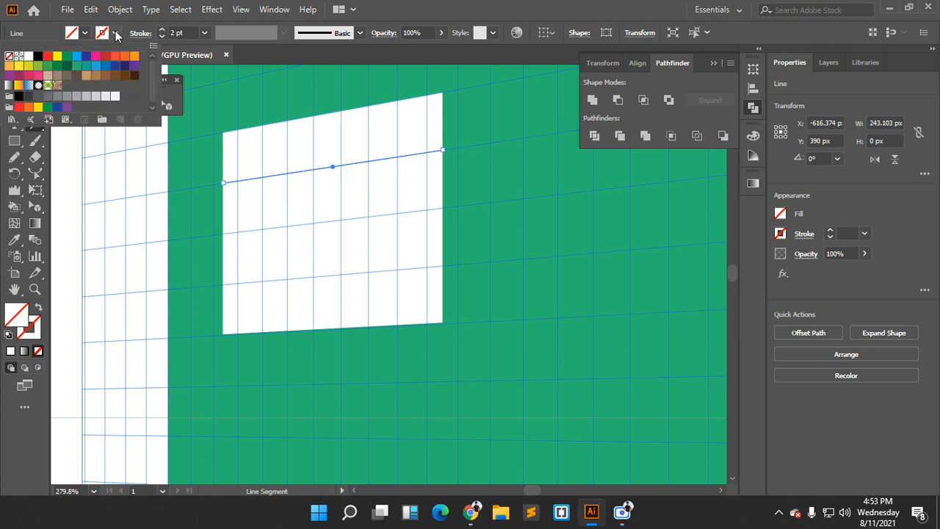
pyautogui.click(67, 56)
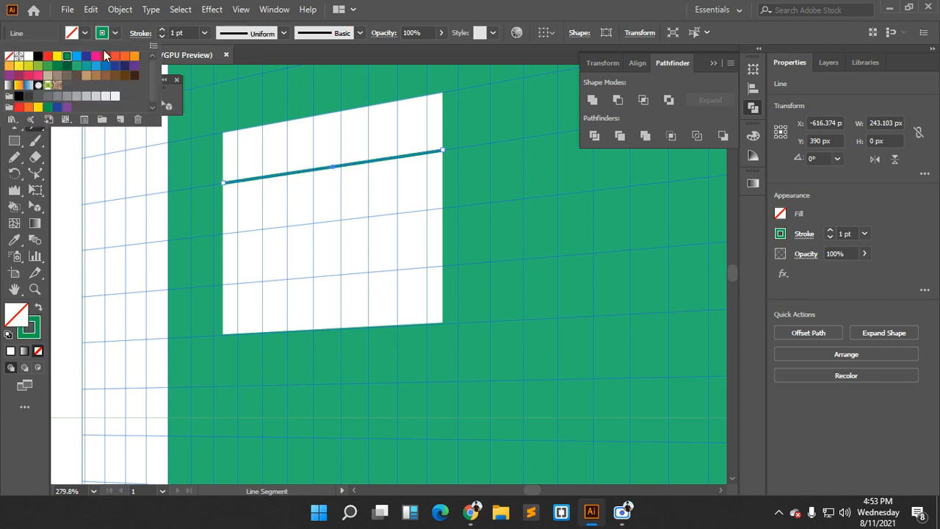
pyautogui.click(77, 76)
pyautogui.click(119, 33)
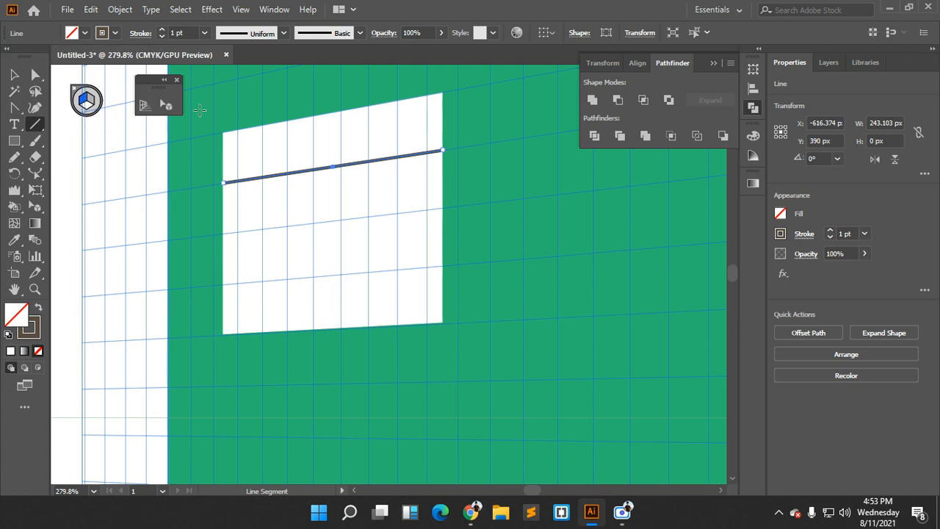
# Duplicate the brown line three times down the window with the Selection tool, and select the window rectangle for perspective editing
pyautogui.click(14, 74)
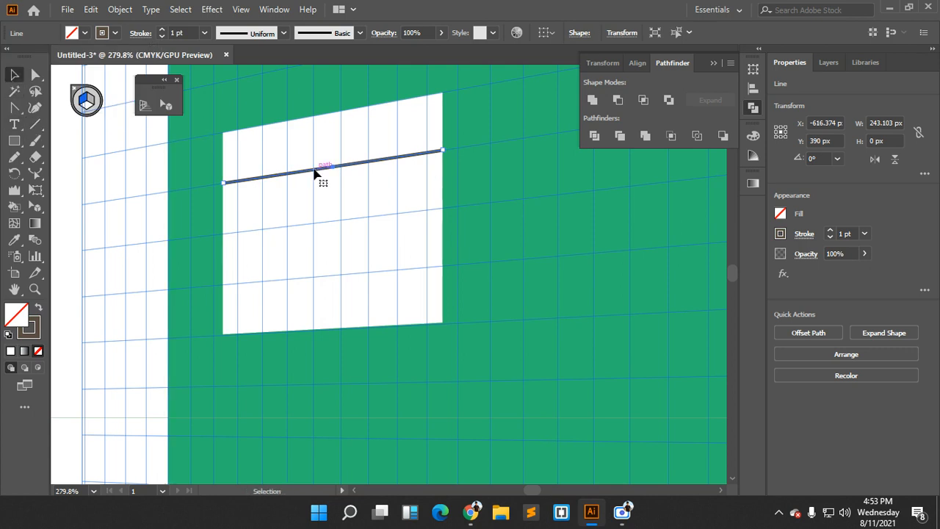
pyautogui.moveTo(313, 171); pyautogui.dragTo(320, 327)
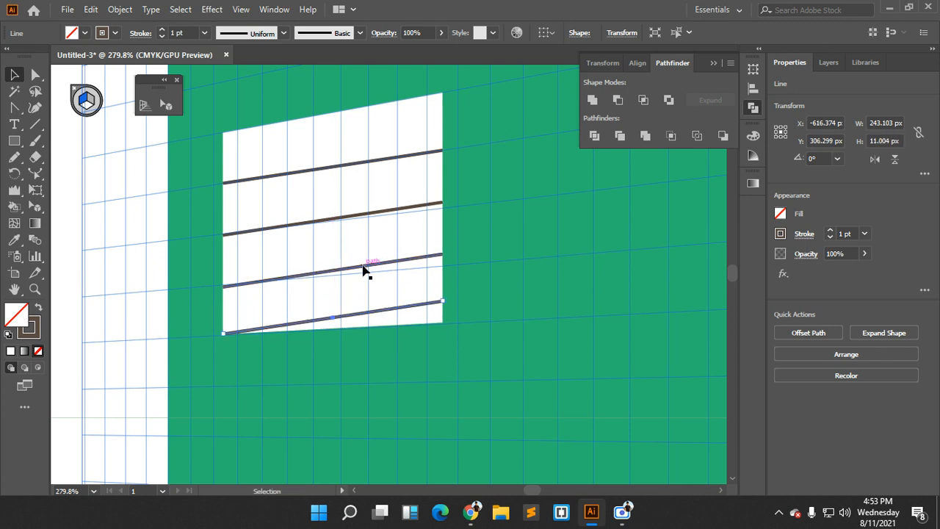
pyautogui.click(438, 325)
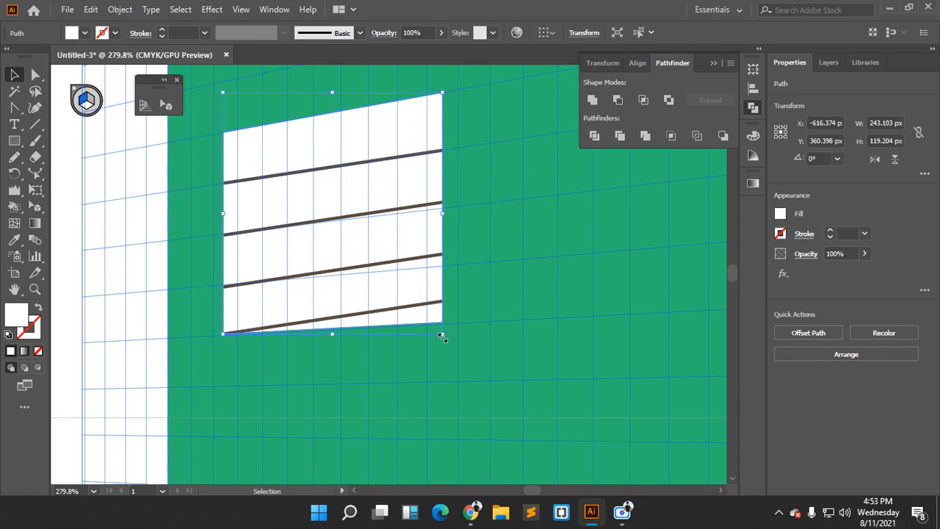
pyautogui.click(167, 105)
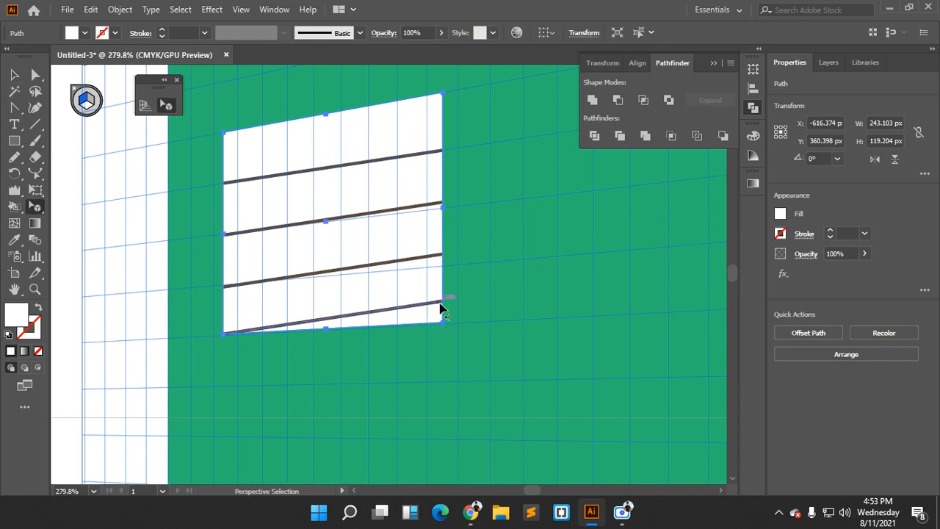
# Draw a vertical line about 117 px long through the outer part of the white window and give it a 1 pt brown stroke
pyautogui.moveTo(444, 327)
pyautogui.mouseDown()
pyautogui.moveTo(445, 318)
pyautogui.moveTo(444, 326)
pyautogui.mouseUp()
pyautogui.scroll(3, 441, 272)
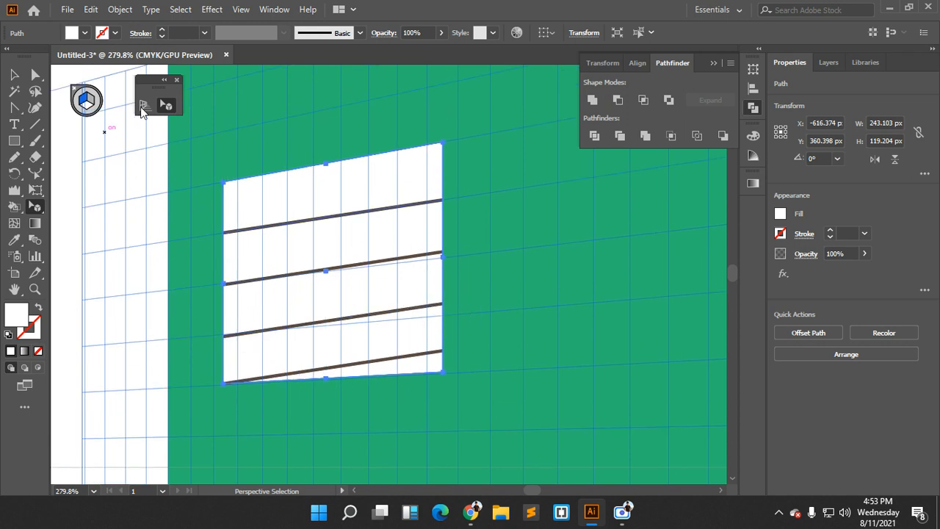
pyautogui.click(34, 124)
pyautogui.moveTo(262, 174); pyautogui.dragTo(262, 378)
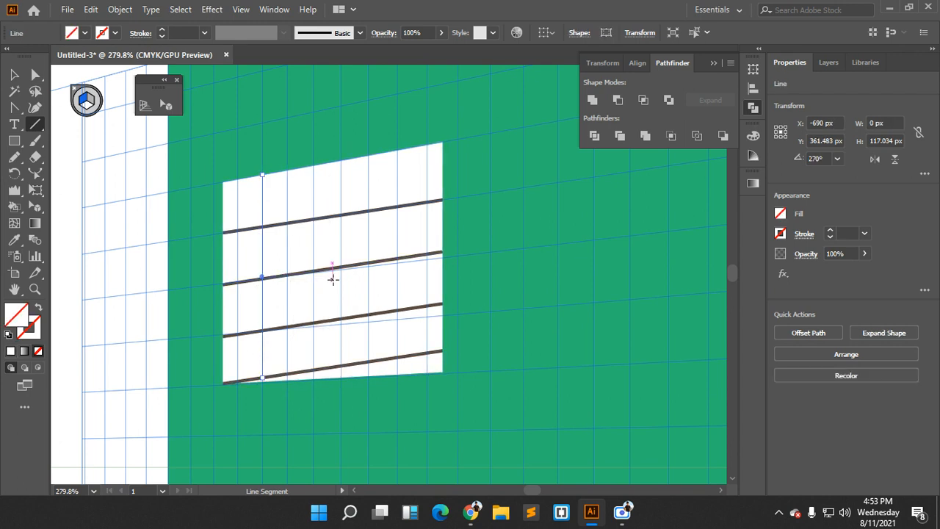
pyautogui.click(162, 29)
pyautogui.click(163, 29)
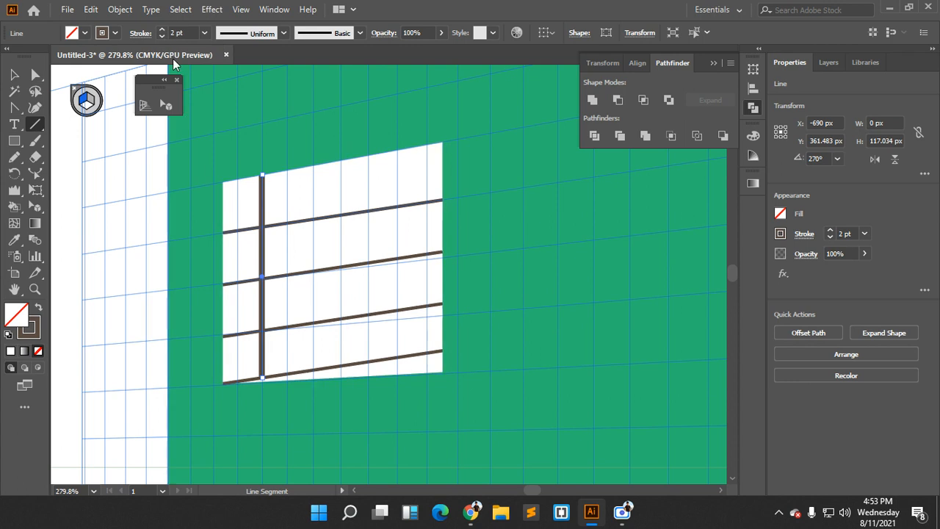
pyautogui.click(162, 37)
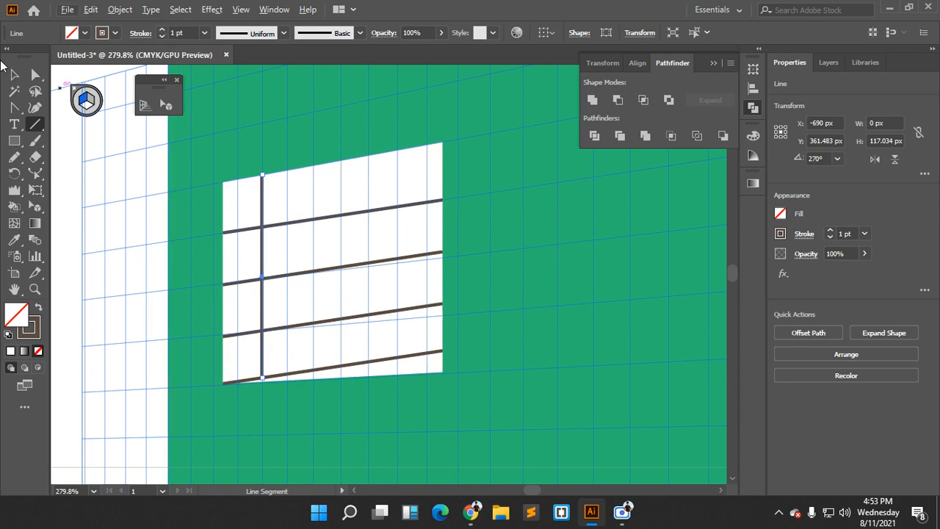
# Duplicate the vertical brown line across the rest of the window, placing the copies along the grid's vertical lines with their upper ends at the window's edge
pyautogui.click(15, 77)
pyautogui.moveTo(263, 247); pyautogui.dragTo(398, 243)
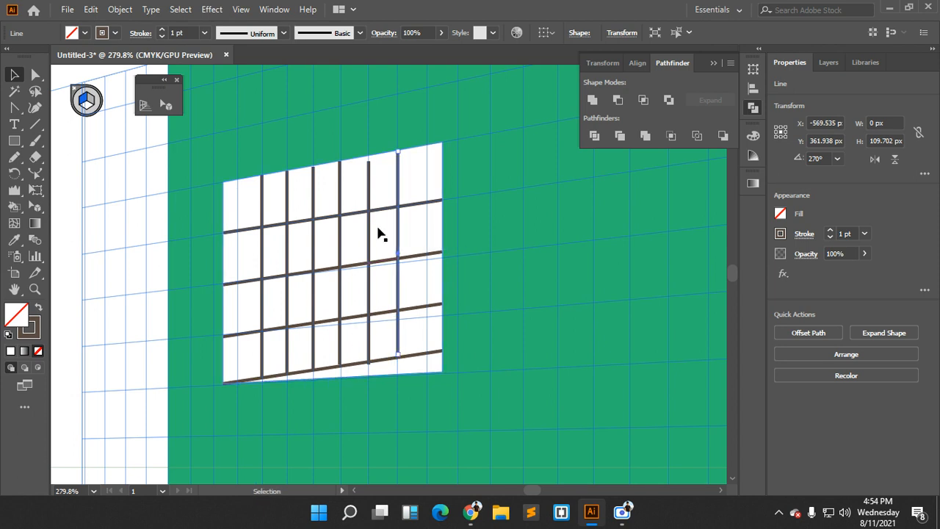
pyautogui.click(370, 230)
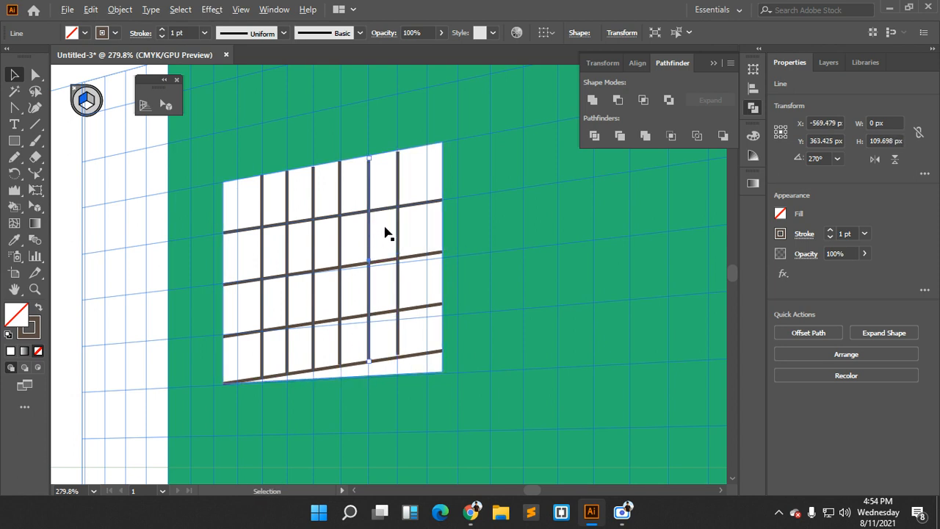
pyautogui.moveTo(398, 227); pyautogui.dragTo(428, 229)
pyautogui.click(499, 265)
# Try to draw a rounded rectangle door at the base of the teal wall on the right grid plane
pyautogui.hotkey('ctrl', 'space')
pyautogui.moveTo(552, 345); pyautogui.dragTo(335, 260)
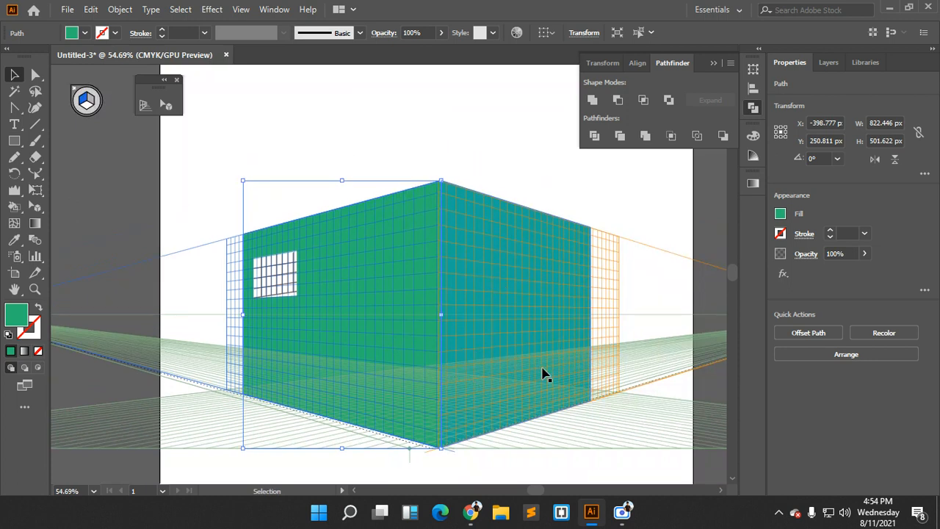
pyautogui.moveTo(14, 140); pyautogui.dragTo(44, 156)
pyautogui.moveTo(511, 314); pyautogui.dragTo(553, 394)
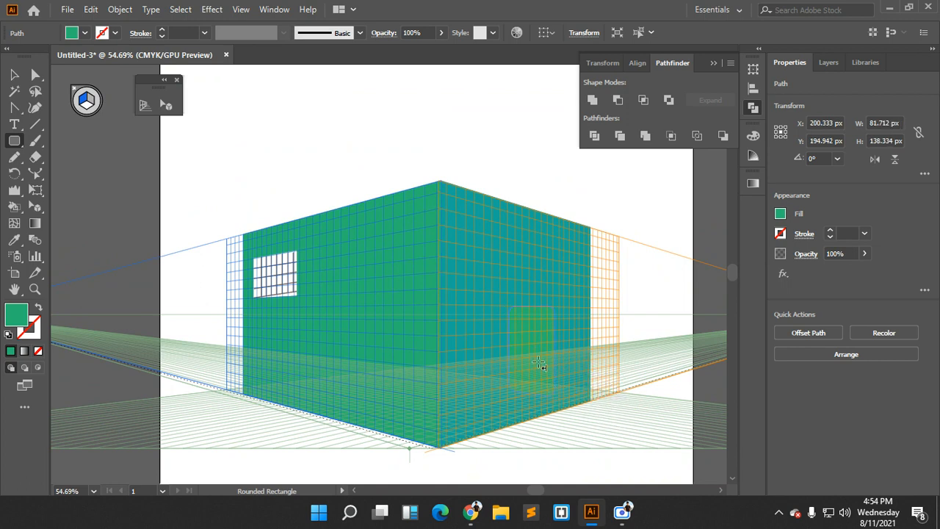
pyautogui.hotkey('ctrl', 'z')
pyautogui.click(94, 105)
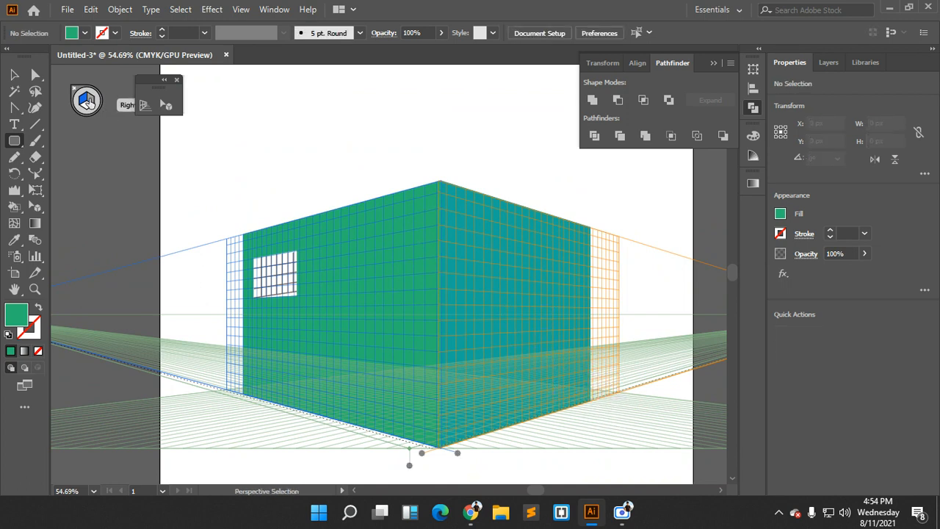
pyautogui.moveTo(507, 319); pyautogui.dragTo(561, 411)
pyautogui.click(37, 76)
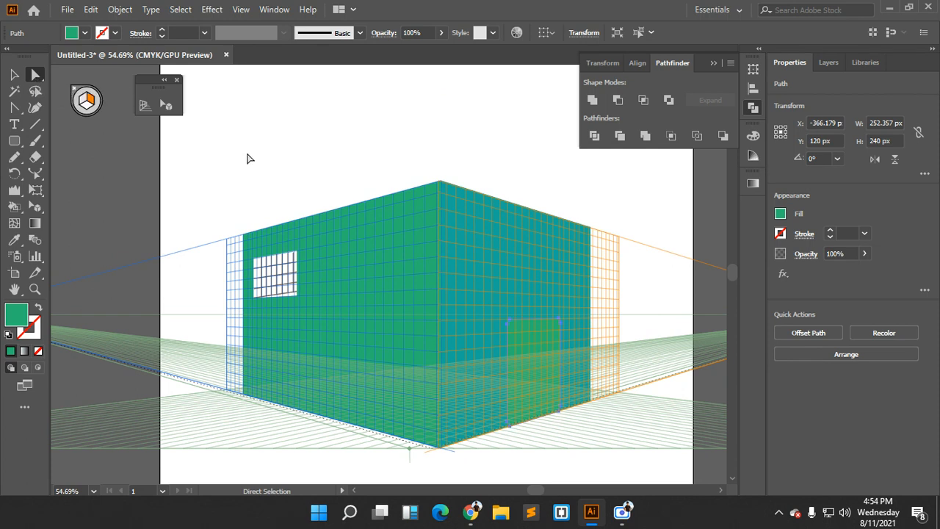
pyautogui.scroll(-1, 529, 342)
pyautogui.press('Delete')
# Try to draw a rounded rectangle about 28 by 88 px off the artboard, away from the box
pyautogui.scroll(-2, 237, 244)
pyautogui.moveTo(236, 244); pyautogui.dragTo(513, 185)
pyautogui.click(14, 141)
pyautogui.moveTo(75, 195); pyautogui.dragTo(132, 310)
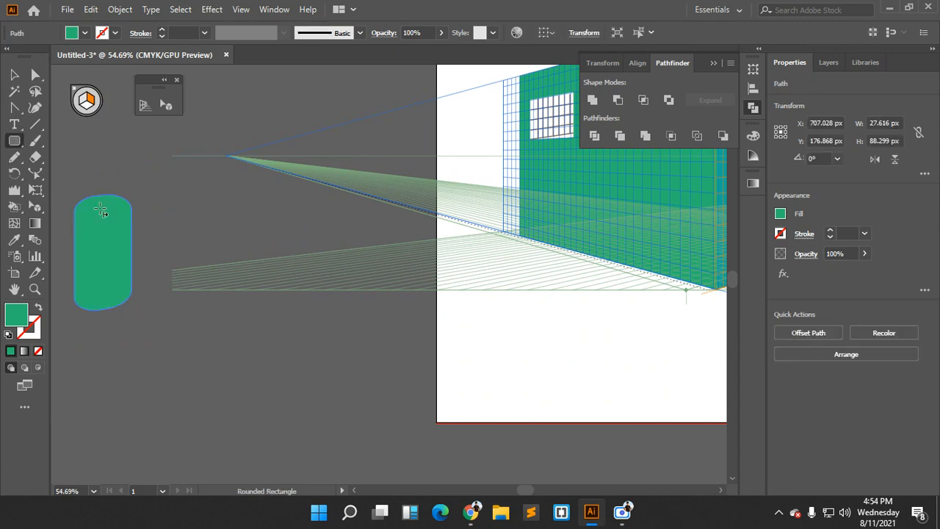
pyautogui.click(35, 75)
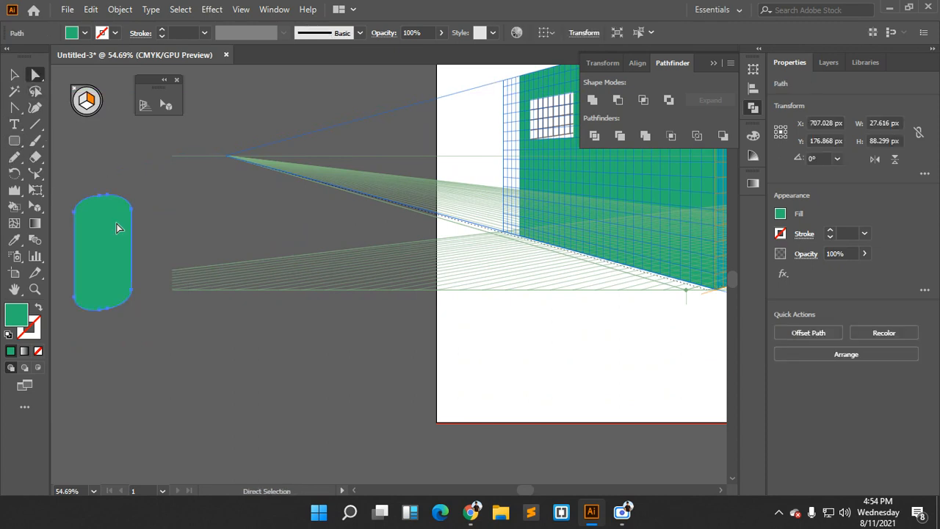
pyautogui.press('Delete')
# Hide the perspective grid and delete the whole box together with its window
pyautogui.scroll(-4, 453, 252)
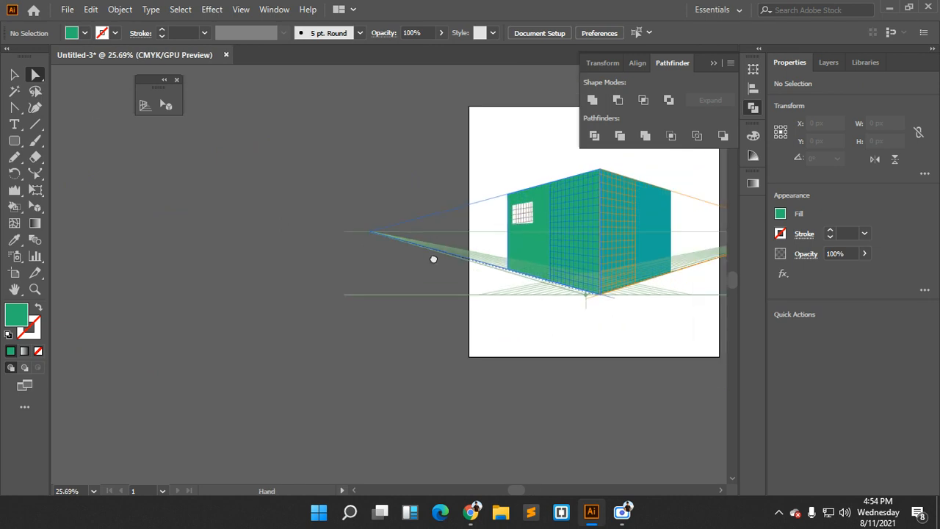
pyautogui.moveTo(434, 260); pyautogui.dragTo(273, 269)
pyautogui.scroll(4, 273, 269)
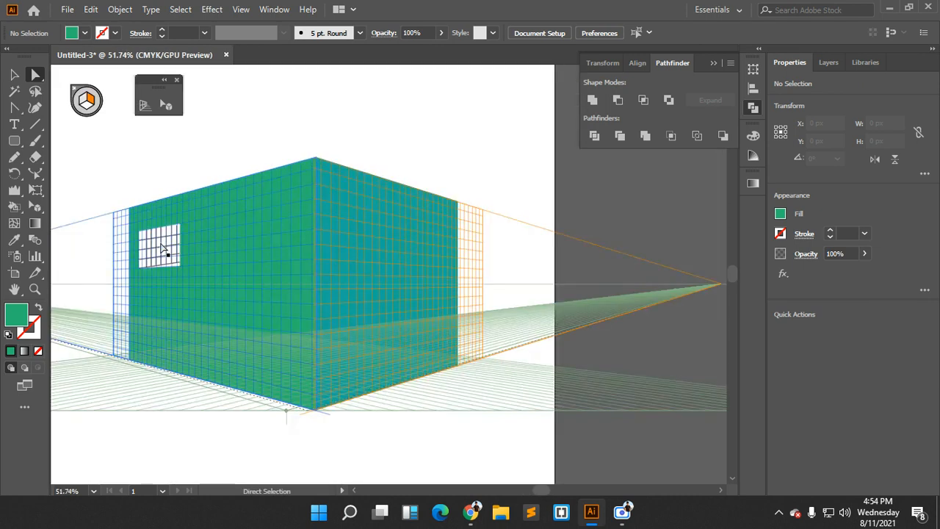
pyautogui.scroll(-2, 183, 281)
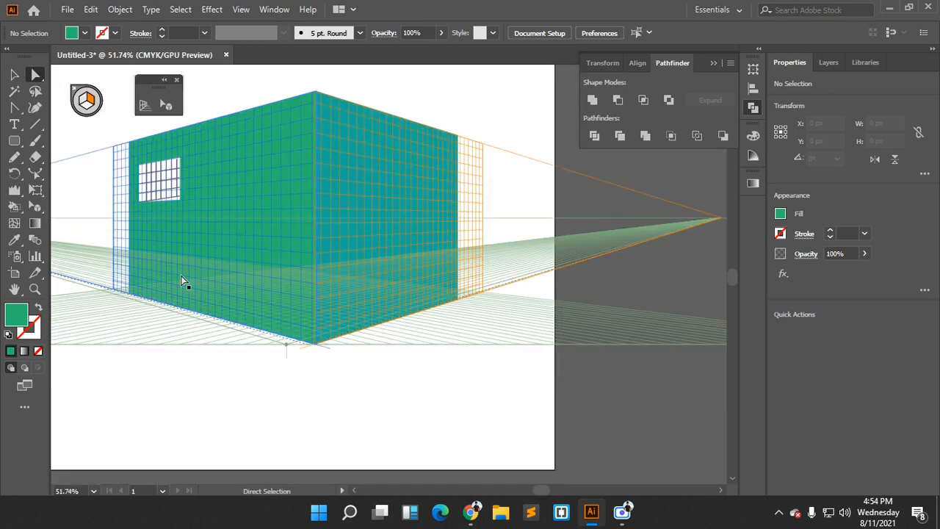
pyautogui.scroll(-3, 311, 289)
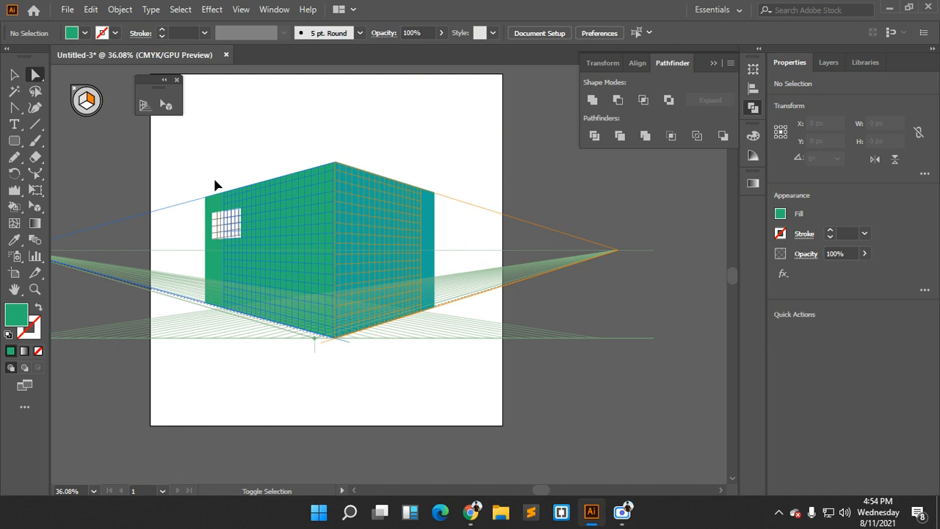
pyautogui.hotkey('ctrl', 'shift', 'i')
pyautogui.moveTo(184, 153); pyautogui.dragTo(449, 368)
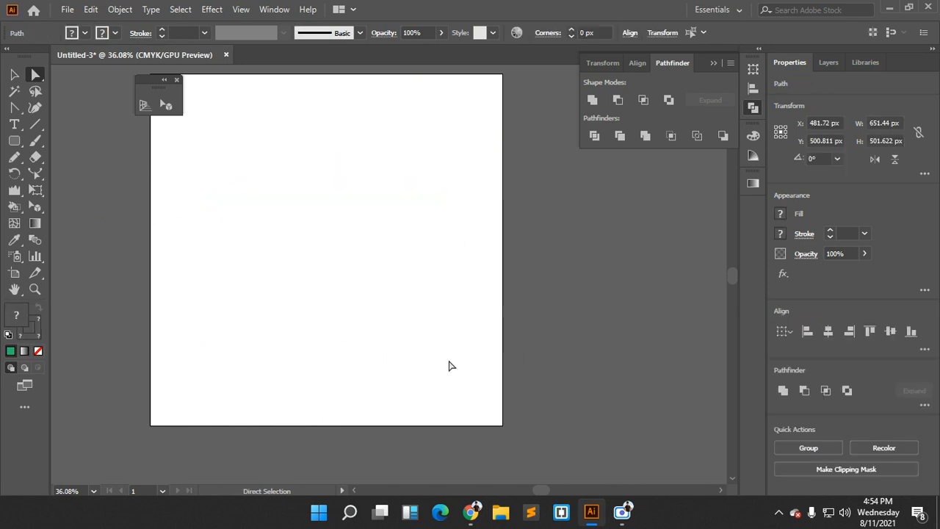
pyautogui.click(449, 366)
# Draw a green square about 575 px wide on the empty canvas beside the artboard
pyautogui.moveTo(213, 281); pyautogui.dragTo(535, 294)
pyautogui.moveTo(20, 143); pyautogui.dragTo(96, 137)
pyautogui.moveTo(244, 226); pyautogui.dragTo(300, 326)
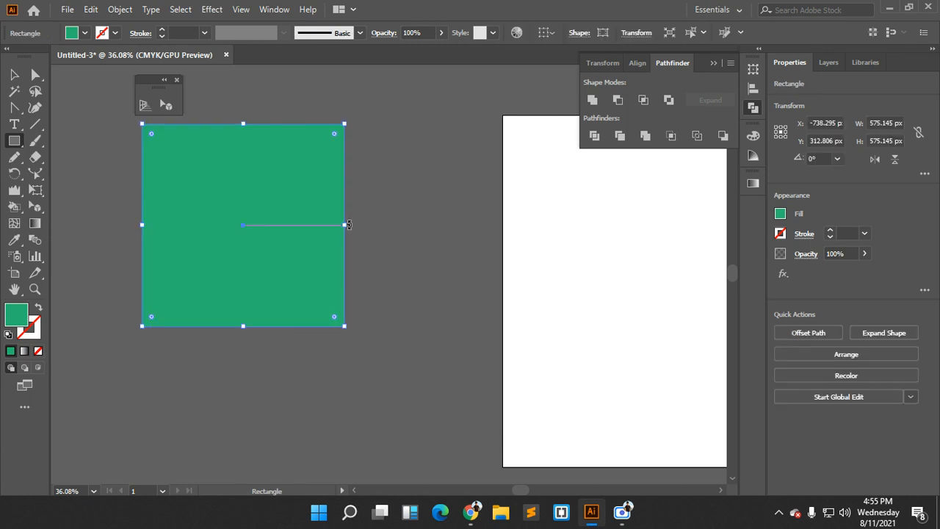
# Enlarge the green square to a rectangle about 687 px wide and 808 px high
pyautogui.moveTo(347, 225); pyautogui.dragTo(385, 226)
pyautogui.moveTo(266, 329); pyautogui.dragTo(262, 405)
pyautogui.scroll(2, 260, 378)
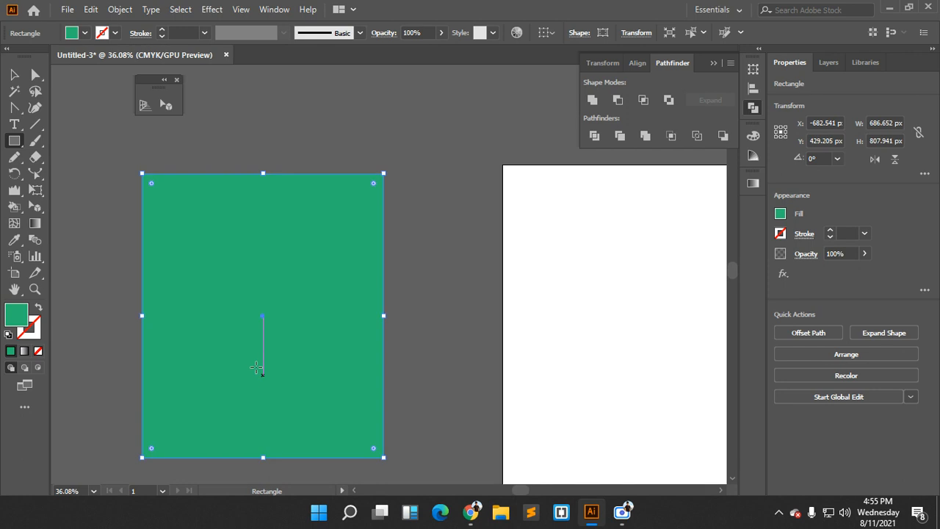
pyautogui.scroll(-1, 256, 289)
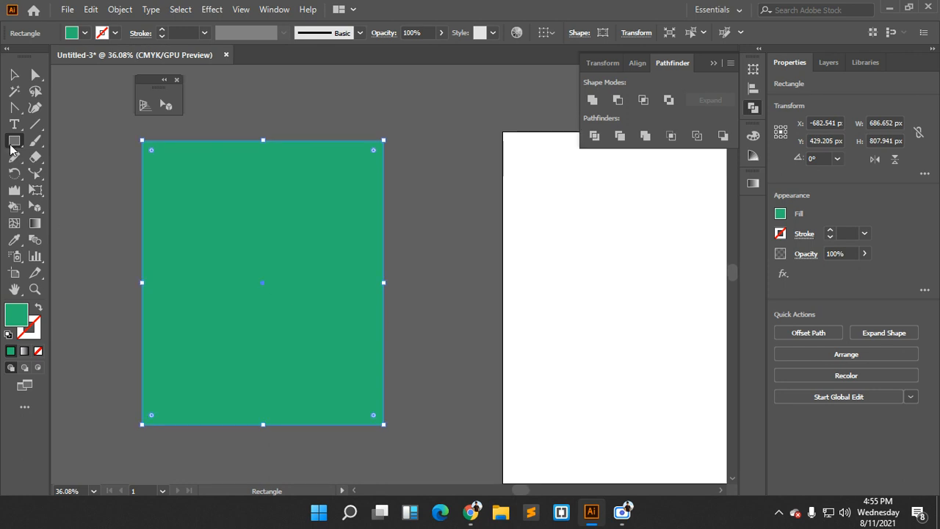
# Change the large rectangle's fill to dark blue
pyautogui.moveTo(11, 150); pyautogui.dragTo(51, 157)
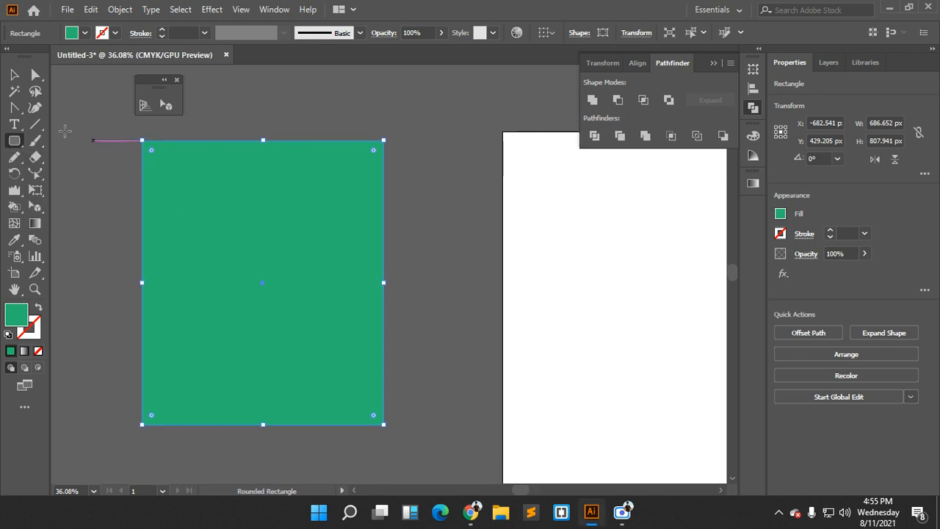
pyautogui.click(88, 67)
pyautogui.click(97, 66)
pyautogui.click(114, 67)
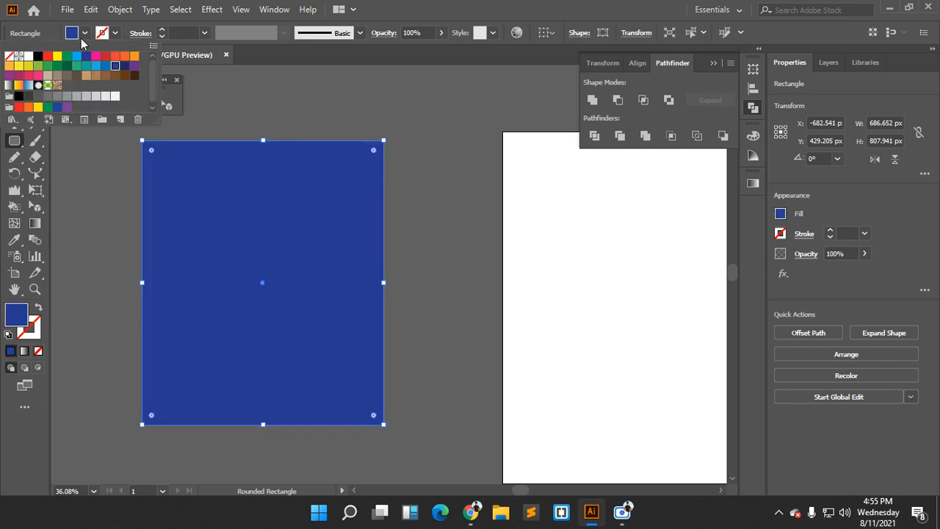
# Draw a rectangle about 174 by 336 px beside the large one and fully round only its two upper corners
pyautogui.moveTo(423, 230); pyautogui.dragTo(485, 349)
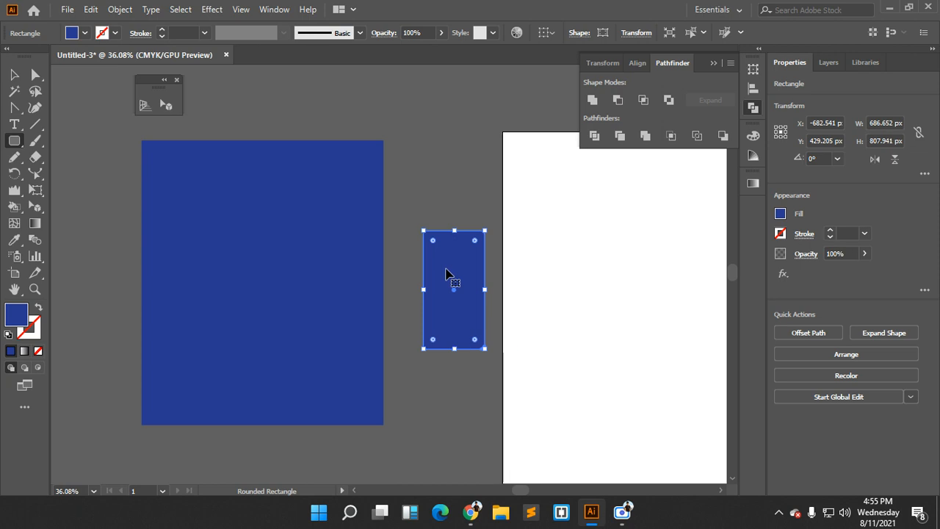
pyautogui.moveTo(434, 241); pyautogui.dragTo(457, 282)
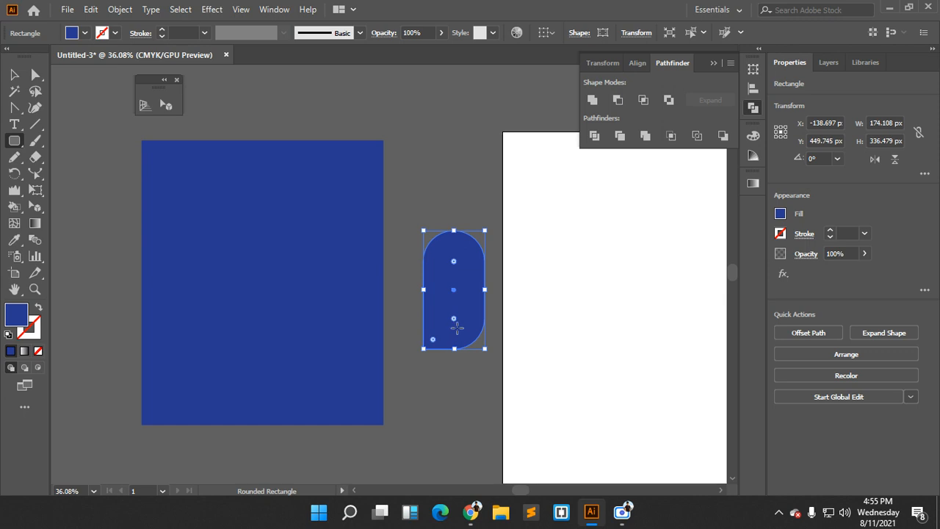
pyautogui.moveTo(455, 324); pyautogui.dragTo(477, 347)
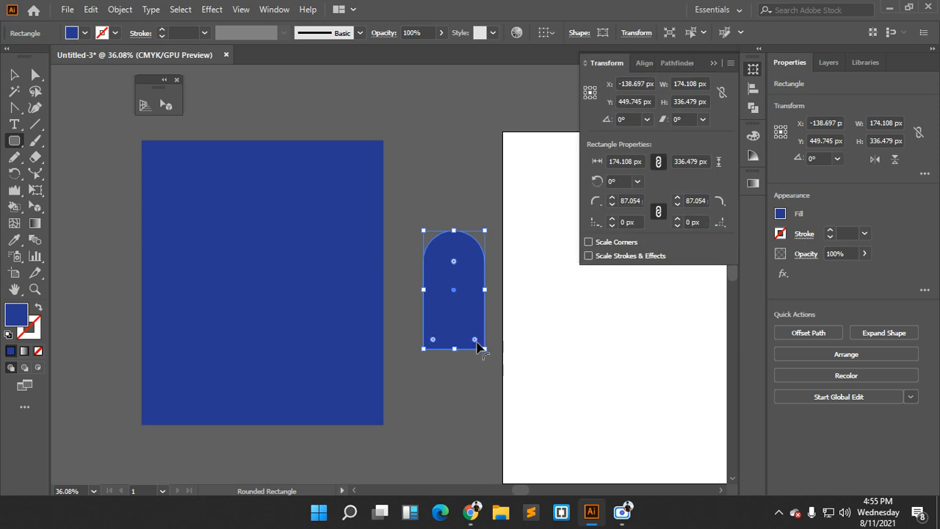
# Fill the arched shape with medium grey and place it centred on the blue rectangle's lower edge as a door
pyautogui.click(14, 75)
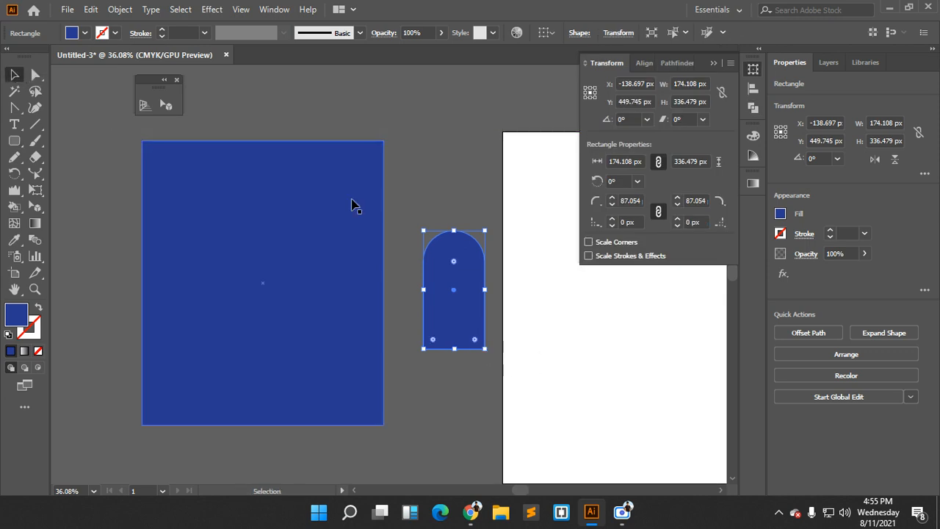
pyautogui.click(85, 33)
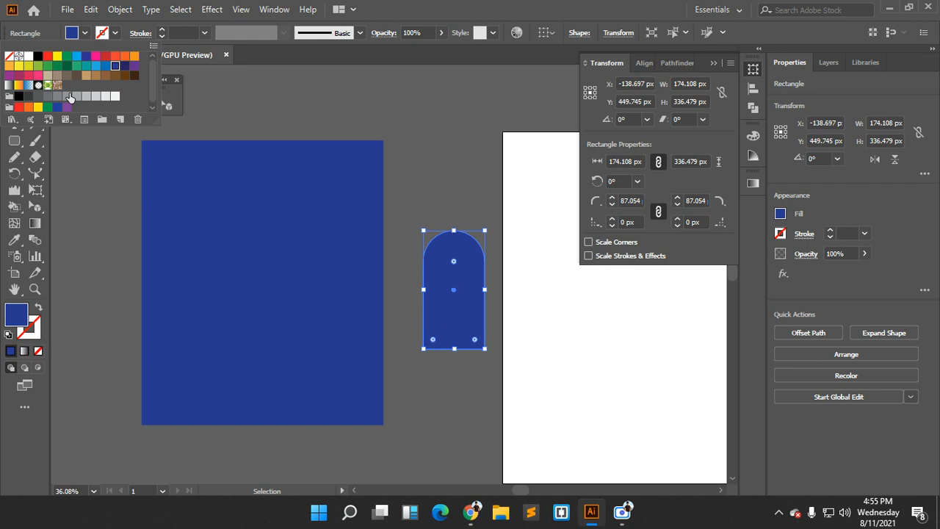
pyautogui.click(69, 97)
pyautogui.click(455, 294)
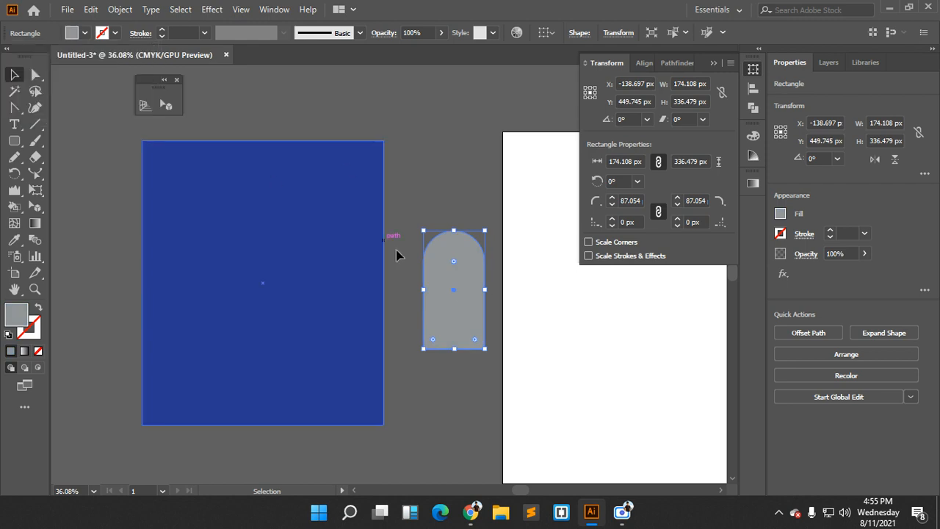
pyautogui.moveTo(455, 300); pyautogui.dragTo(271, 375)
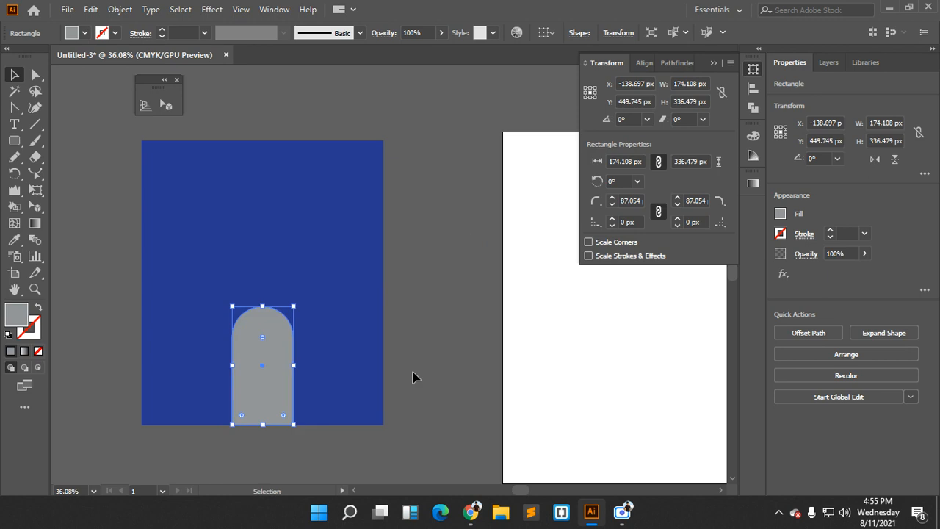
pyautogui.click(424, 376)
# Draw a window rectangle about 153 by 139 px in the blue wall's upper left area and fill it light grey
pyautogui.scroll(1, 428, 375)
pyautogui.moveTo(14, 140); pyautogui.dragTo(59, 139)
pyautogui.moveTo(177, 215); pyautogui.dragTo(231, 264)
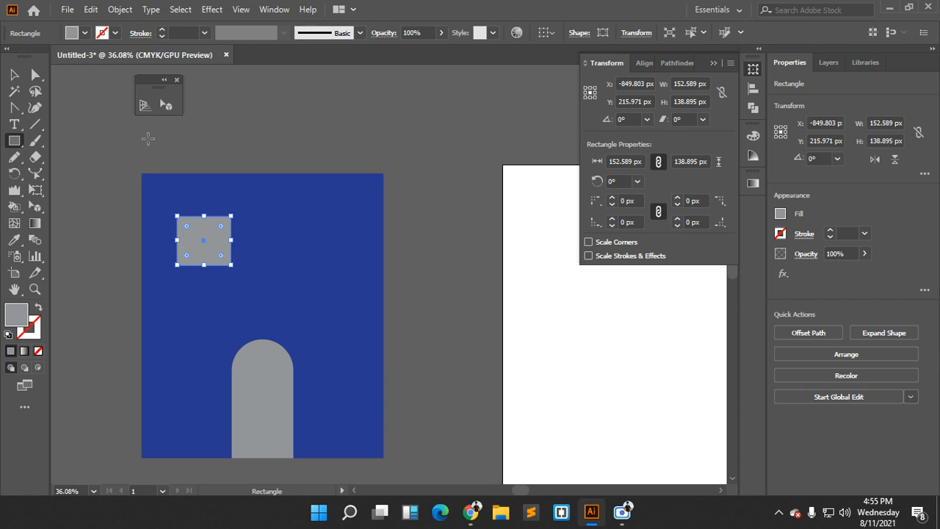
pyautogui.click(85, 33)
pyautogui.click(105, 95)
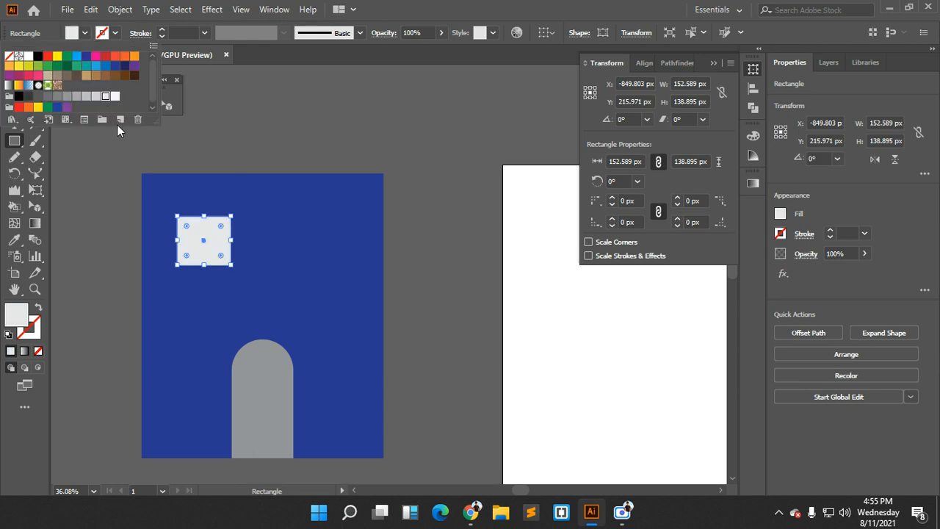
pyautogui.click(238, 154)
# Draw a closed four-sided Pen shape over the left half of the light grey window, with a slanted upper edge
pyautogui.scroll(-2, 286, 147)
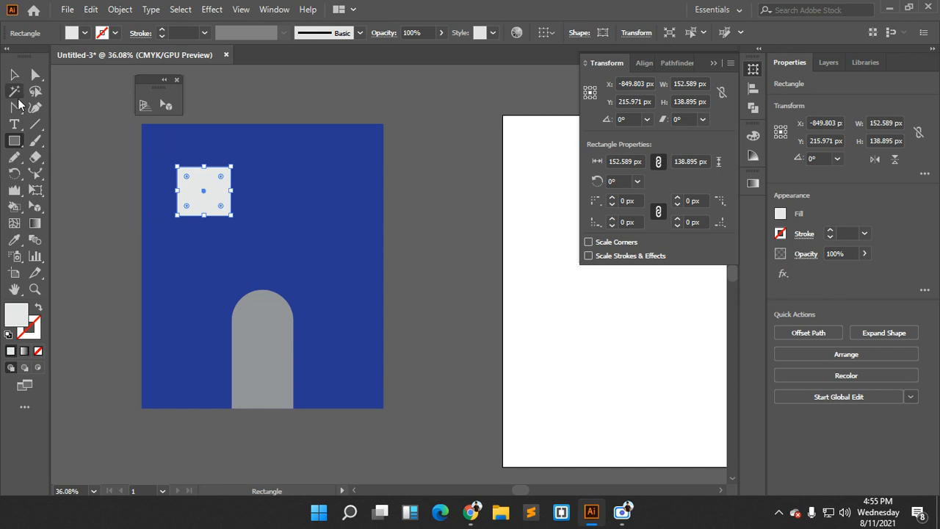
pyautogui.moveTo(14, 112); pyautogui.dragTo(56, 100)
pyautogui.hotkey('ctrl', 'space')
pyautogui.moveTo(210, 184); pyautogui.dragTo(306, 255)
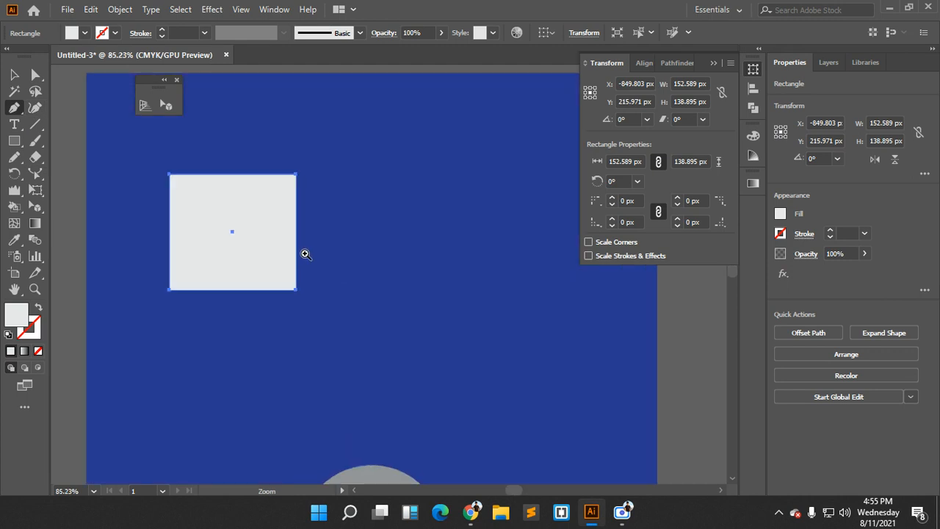
pyautogui.click(181, 175)
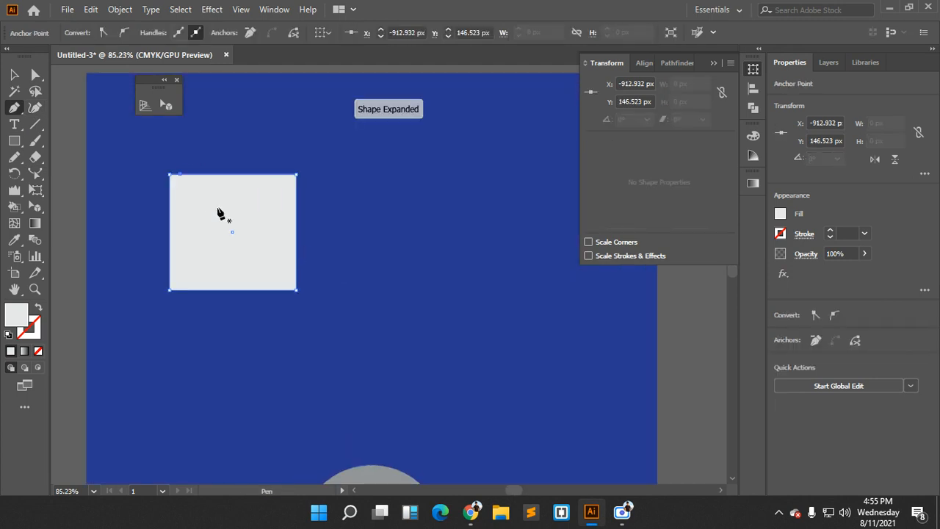
pyautogui.click(227, 203)
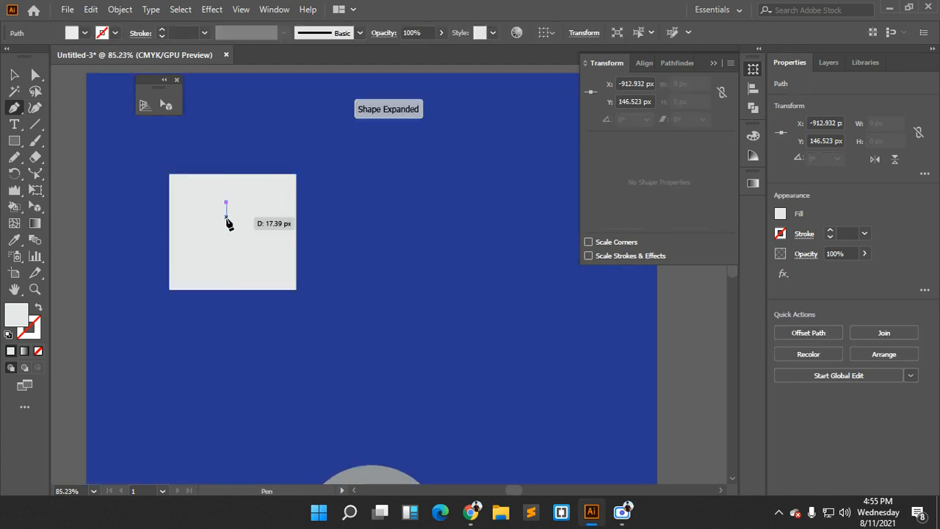
pyautogui.click(226, 286)
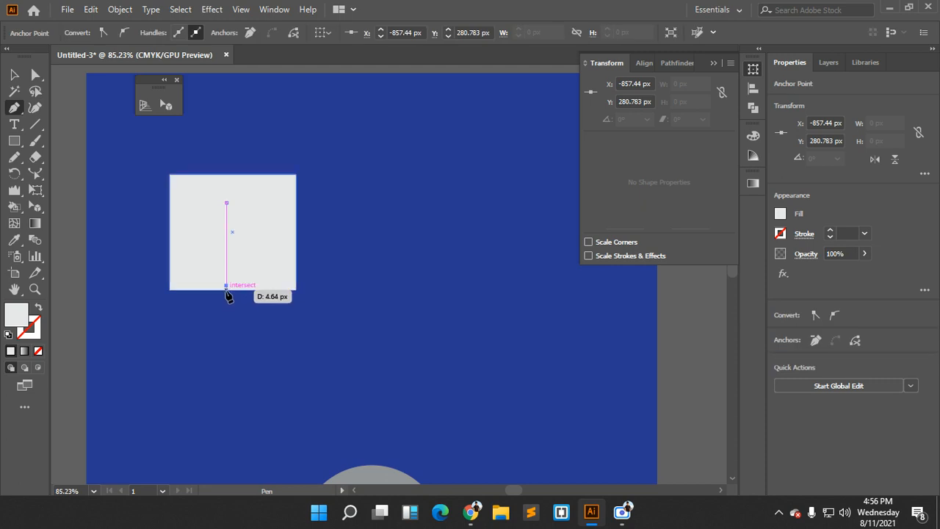
pyautogui.click(170, 289)
pyautogui.click(169, 175)
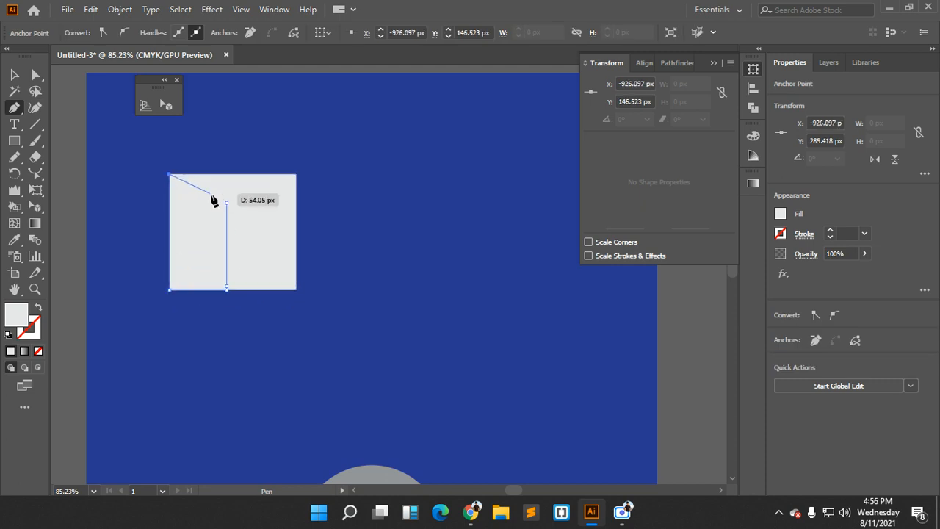
pyautogui.click(226, 201)
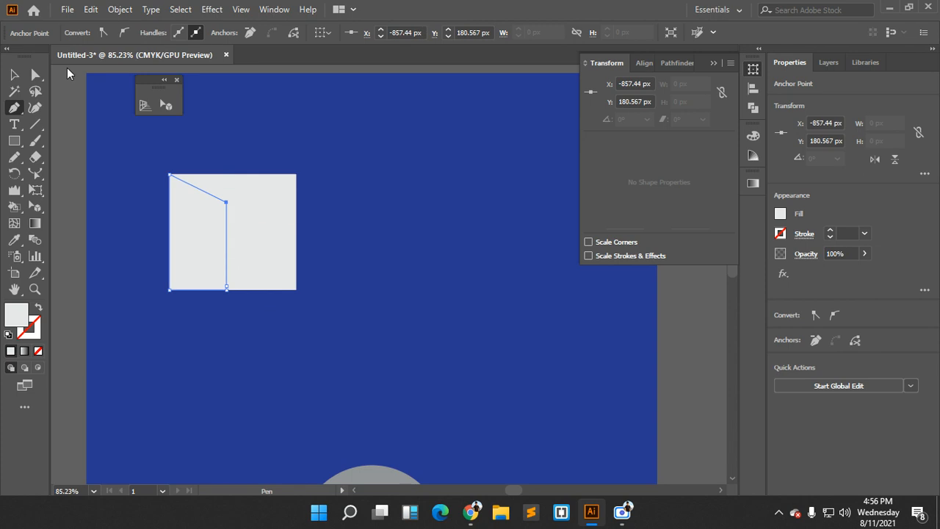
# Fill the slanted window shape with a medium blue custom colour
pyautogui.click(14, 74)
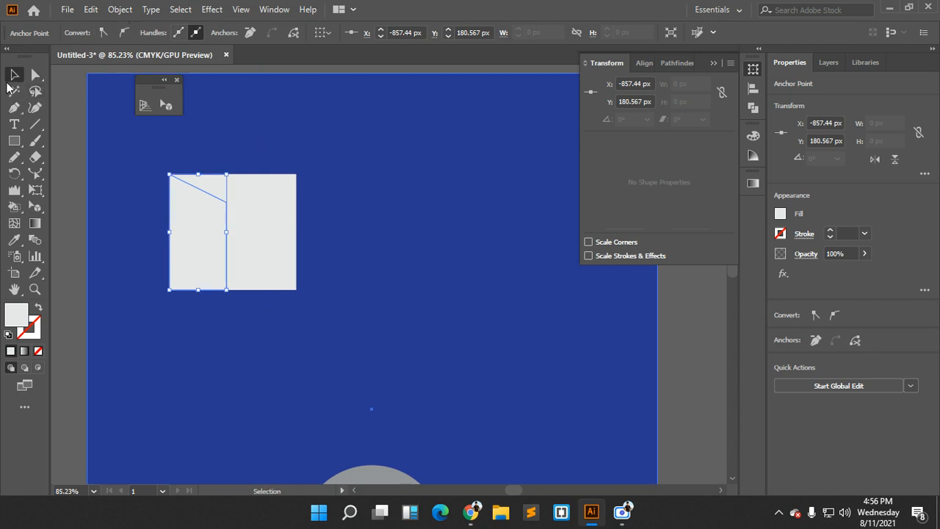
pyautogui.doubleClick(24, 323)
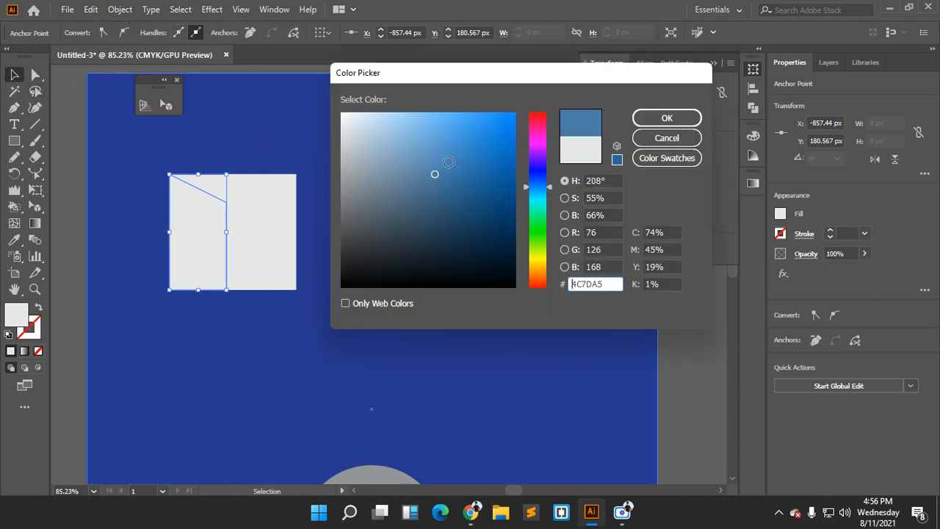
pyautogui.click(663, 119)
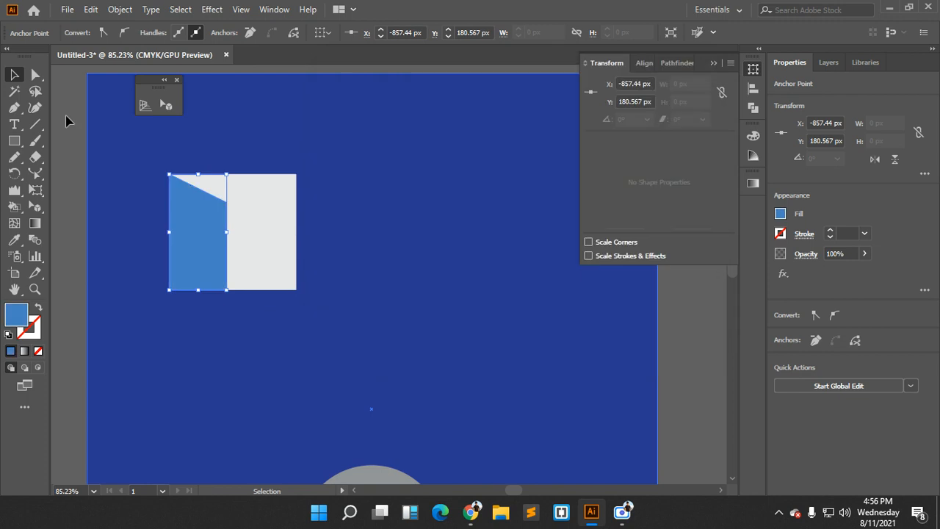
pyautogui.click(58, 85)
# Try several swatches on the slanted window shape and fill it with a bright blue one
pyautogui.keyDown('alt'); pyautogui.click(334, 218); pyautogui.keyUp('alt')
pyautogui.press('v')
pyautogui.click(254, 225)
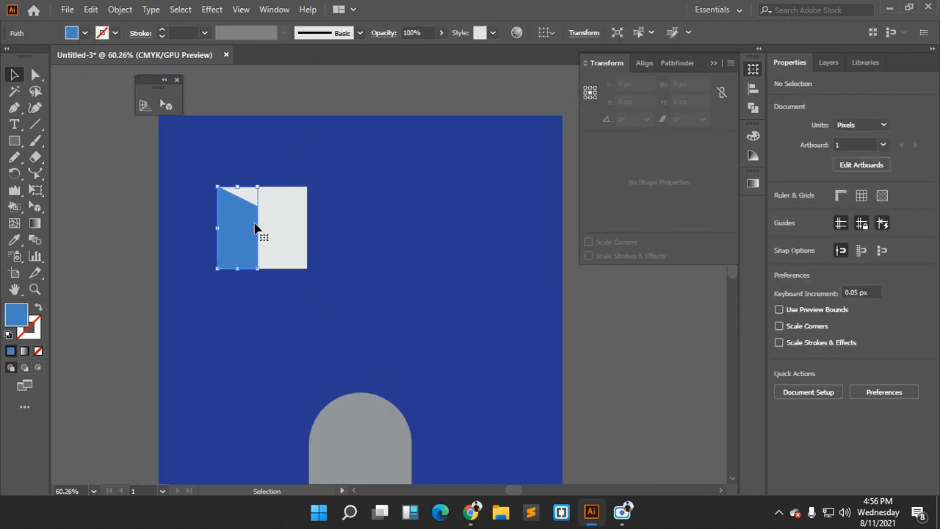
pyautogui.click(86, 33)
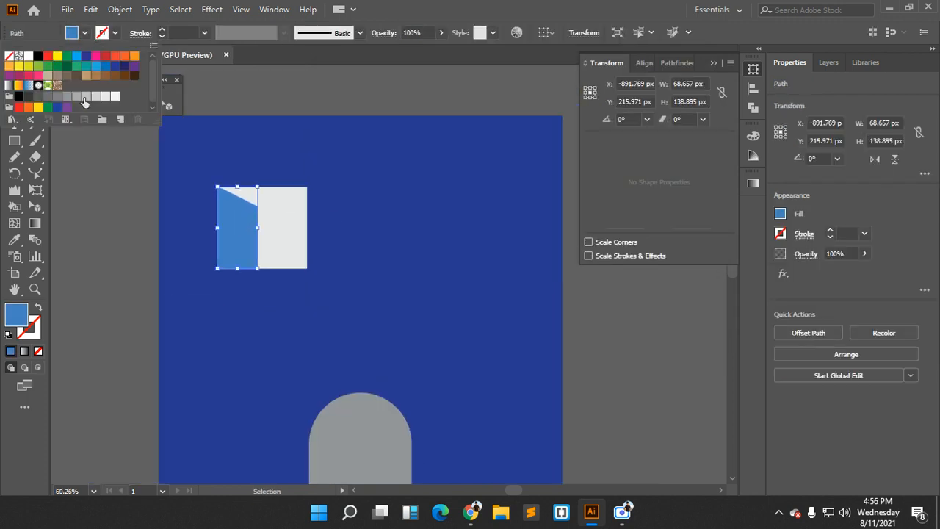
pyautogui.click(77, 75)
pyautogui.click(86, 74)
pyautogui.click(86, 56)
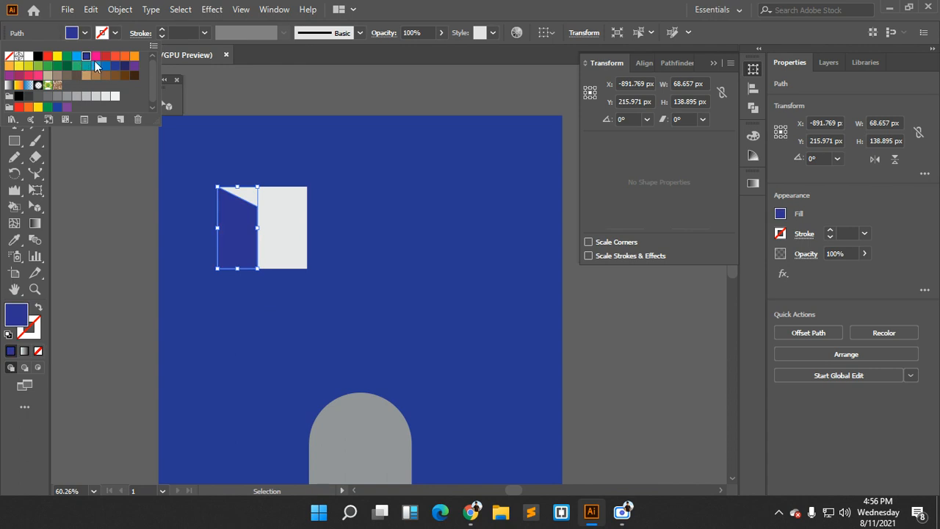
pyautogui.click(96, 65)
pyautogui.click(354, 141)
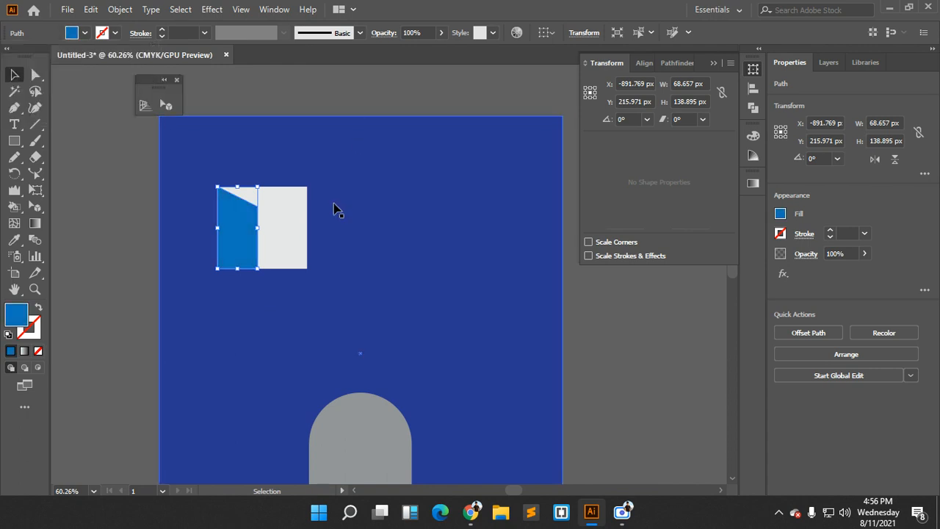
pyautogui.click(356, 225)
# Draw a horizontal line about 153 px long across the window near its upper edge and give it a 2 pt stroke
pyautogui.scroll(5, 337, 220)
pyautogui.moveTo(330, 235); pyautogui.dragTo(394, 216)
pyautogui.click(30, 127)
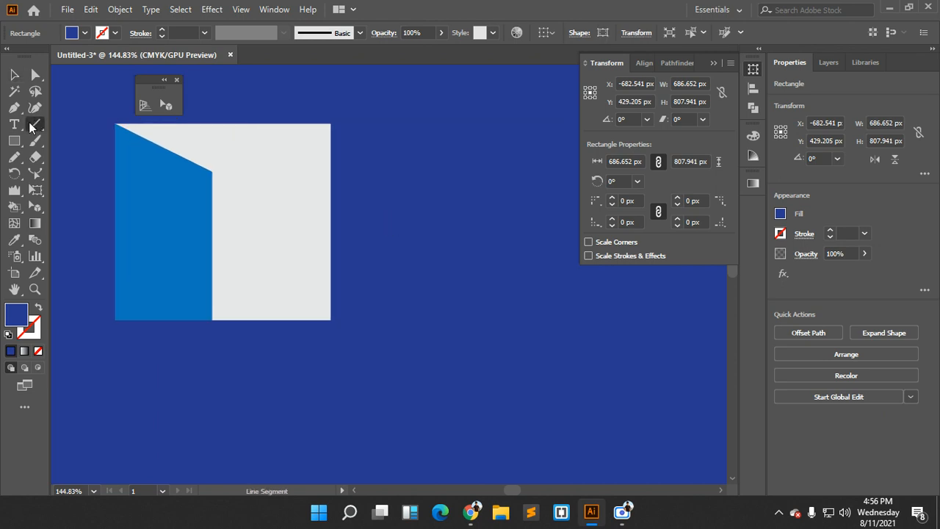
pyautogui.moveTo(115, 152); pyautogui.dragTo(331, 152)
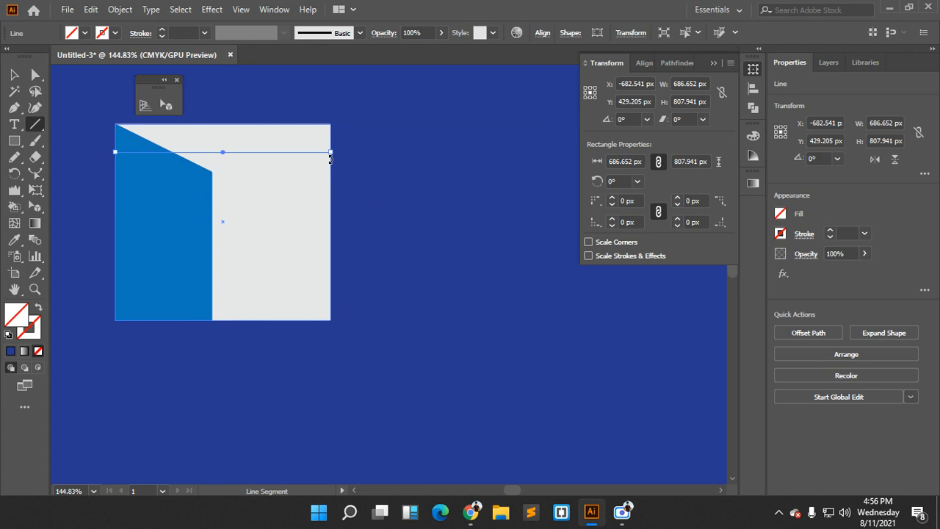
pyautogui.click(160, 30)
pyautogui.click(160, 30)
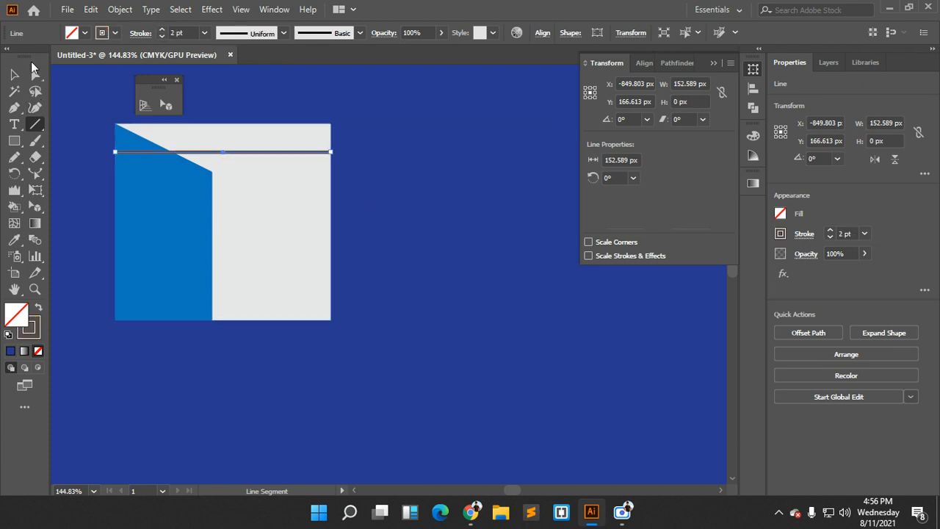
# Copy the horizontal line a short distance down and repeat the copy to make six evenly spaced duplicates across the window
pyautogui.click(14, 74)
pyautogui.moveTo(205, 153); pyautogui.dragTo(206, 185)
pyautogui.hotkey('ctrl', 'd')
pyautogui.hotkey('ctrl', 'd')
pyautogui.hotkey('ctrl', 'd')
pyautogui.hotkey('ctrl', 'd')
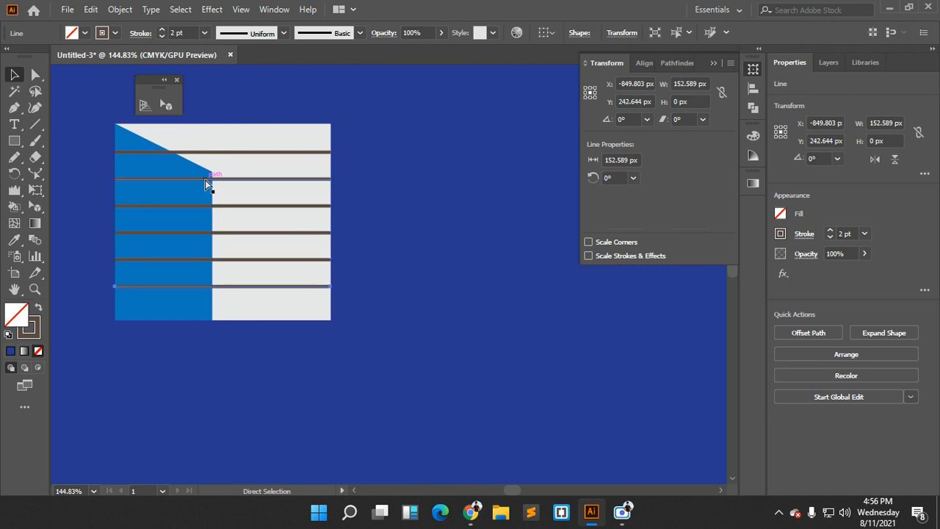
pyautogui.hotkey('ctrl', 'd')
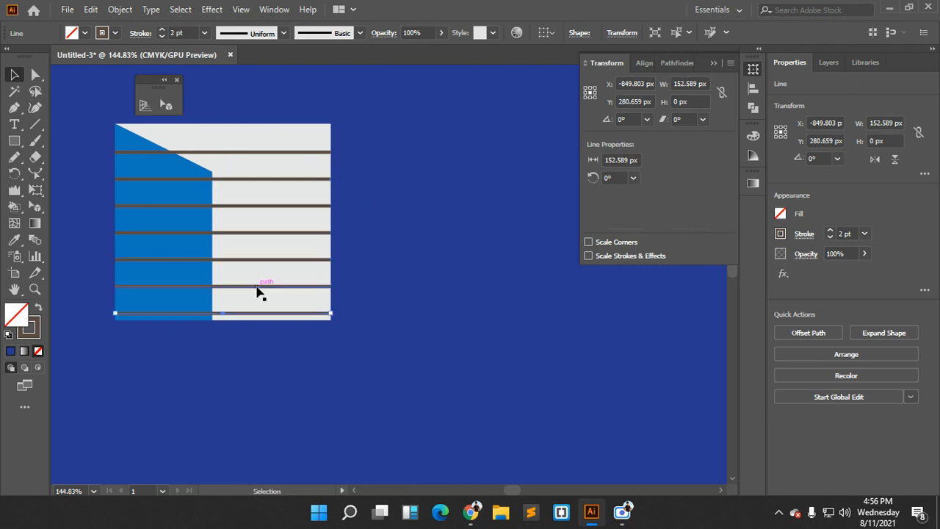
# Move the uppermost horizontal line closer to the window's upper edge
pyautogui.moveTo(203, 153); pyautogui.dragTo(205, 146)
# Try to distribute the window's shapes and horizontal lines evenly by their vertical centres
pyautogui.keyDown('shift'); pyautogui.click(202, 179); pyautogui.keyUp('shift')
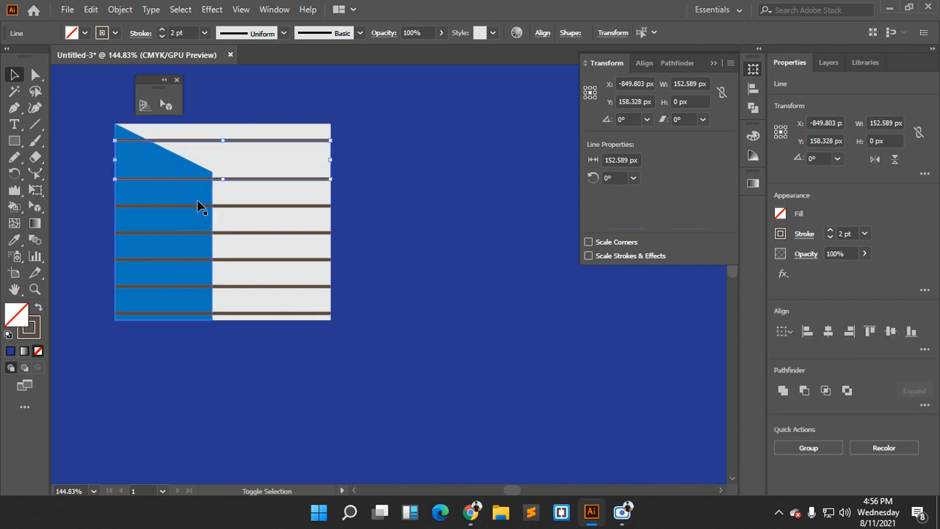
pyautogui.keyDown('shift'); pyautogui.click(200, 206); pyautogui.keyUp('shift')
pyautogui.keyDown('shift'); pyautogui.click(205, 232); pyautogui.keyUp('shift')
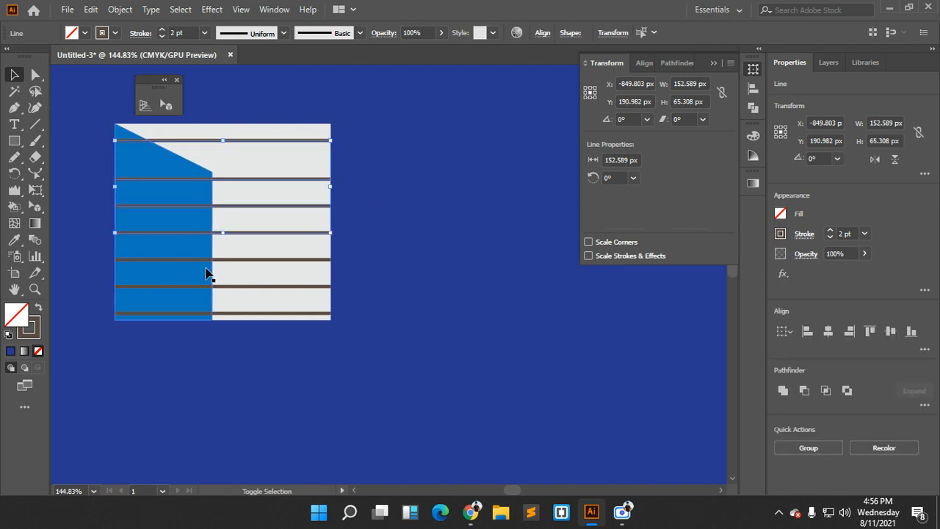
pyautogui.keyDown('shift'); pyautogui.click(206, 263); pyautogui.keyUp('shift')
pyautogui.keyDown('shift'); pyautogui.click(209, 287); pyautogui.keyUp('shift')
pyautogui.keyDown('shift'); pyautogui.click(205, 314); pyautogui.keyUp('shift')
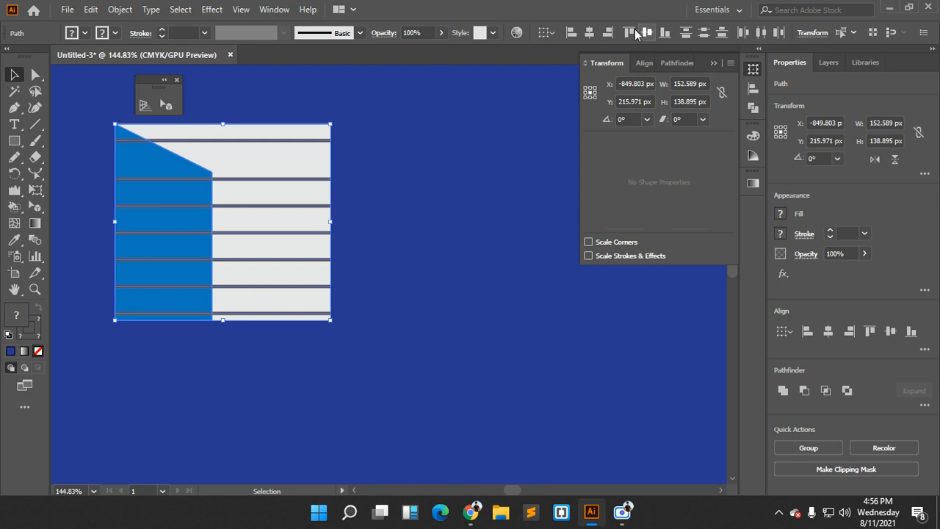
pyautogui.click(704, 33)
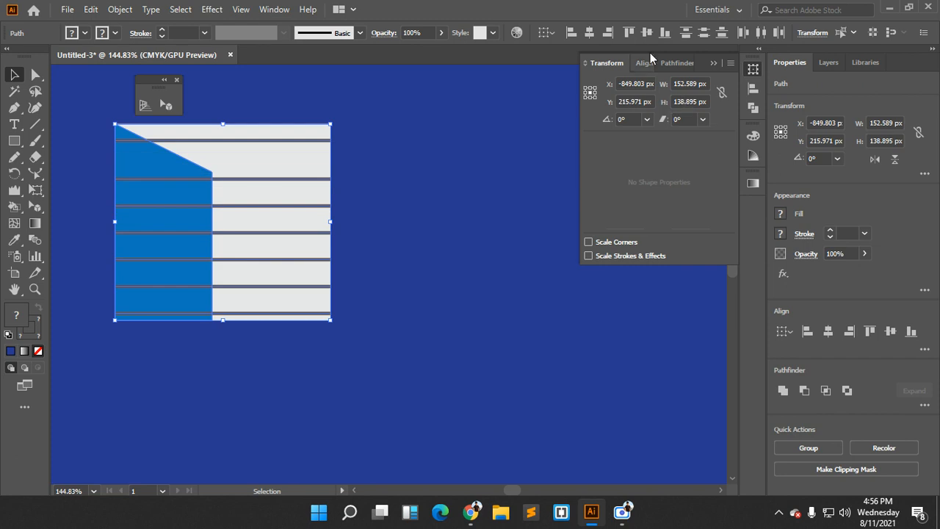
pyautogui.click(704, 33)
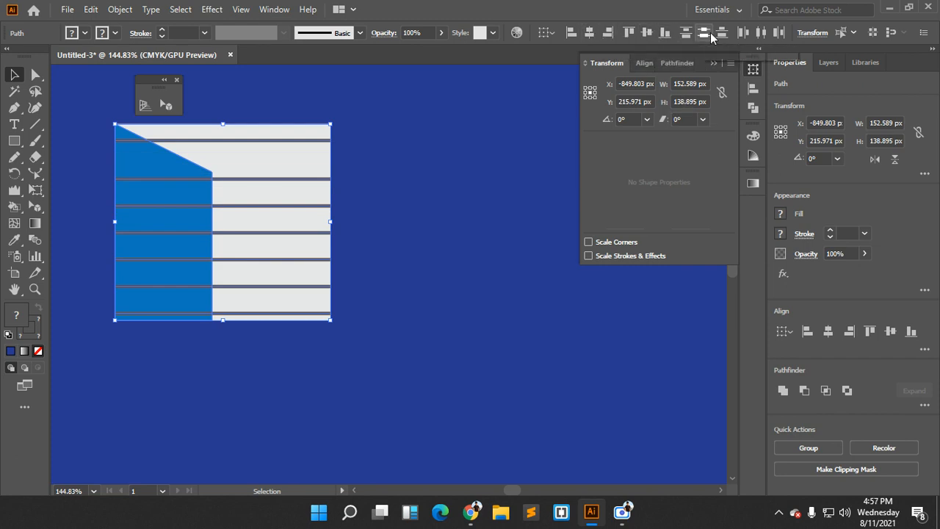
pyautogui.click(436, 190)
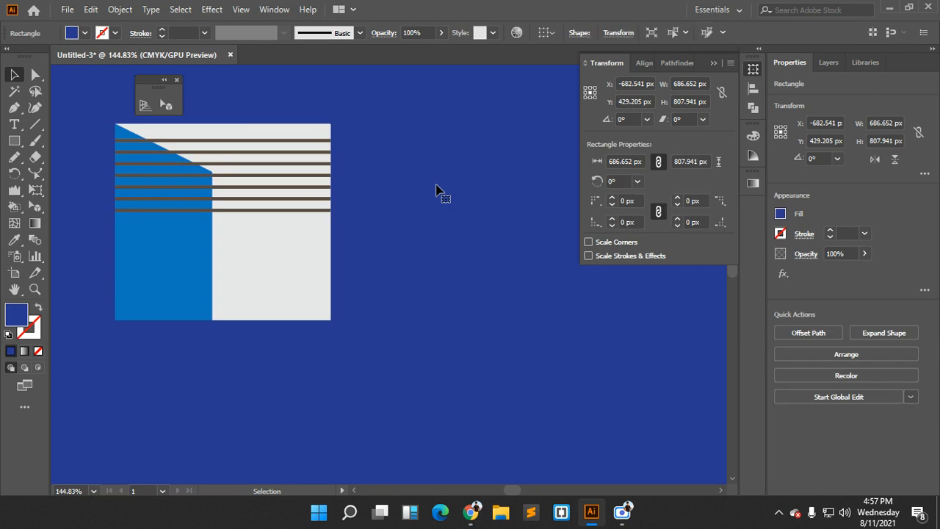
pyautogui.hotkey('ctrl', 'z')
pyautogui.click(407, 199)
# Select only the seven horizontal lines on the window and distribute them evenly by their vertical centres
pyautogui.click(257, 143)
pyautogui.click(260, 140)
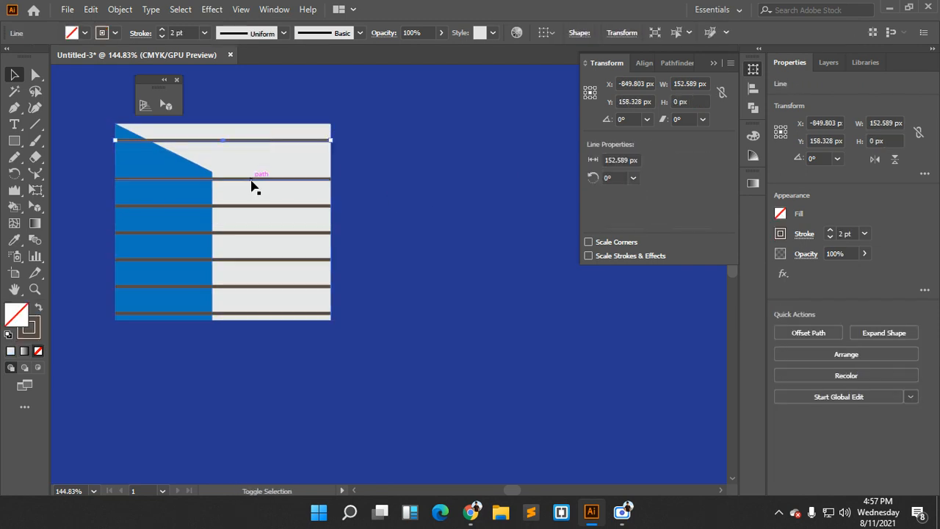
pyautogui.keyDown('shift'); pyautogui.click(252, 179); pyautogui.keyUp('shift')
pyautogui.keyDown('shift'); pyautogui.click(250, 206); pyautogui.keyUp('shift')
pyautogui.keyDown('shift'); pyautogui.click(253, 233); pyautogui.keyUp('shift')
pyautogui.keyDown('shift'); pyautogui.click(246, 261); pyautogui.keyUp('shift')
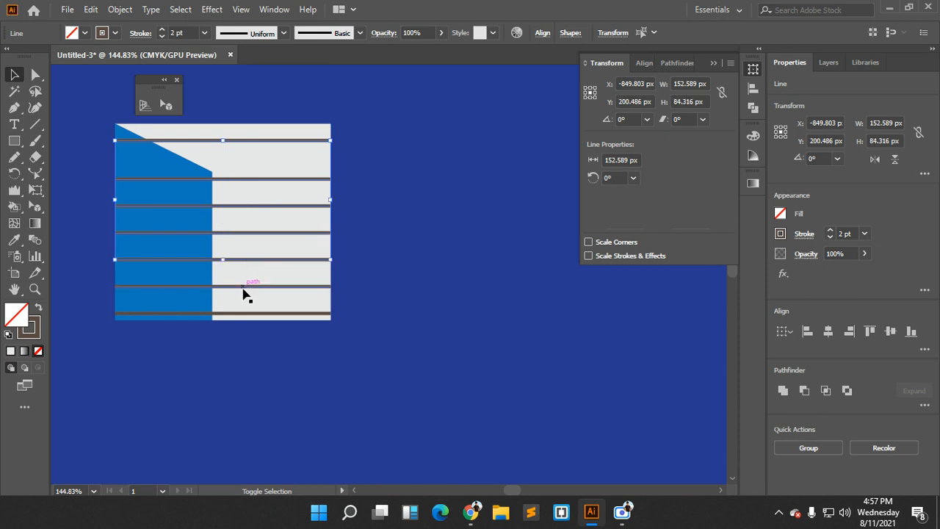
pyautogui.keyDown('shift'); pyautogui.click(243, 287); pyautogui.keyUp('shift')
pyautogui.keyDown('shift'); pyautogui.click(235, 315); pyautogui.keyUp('shift')
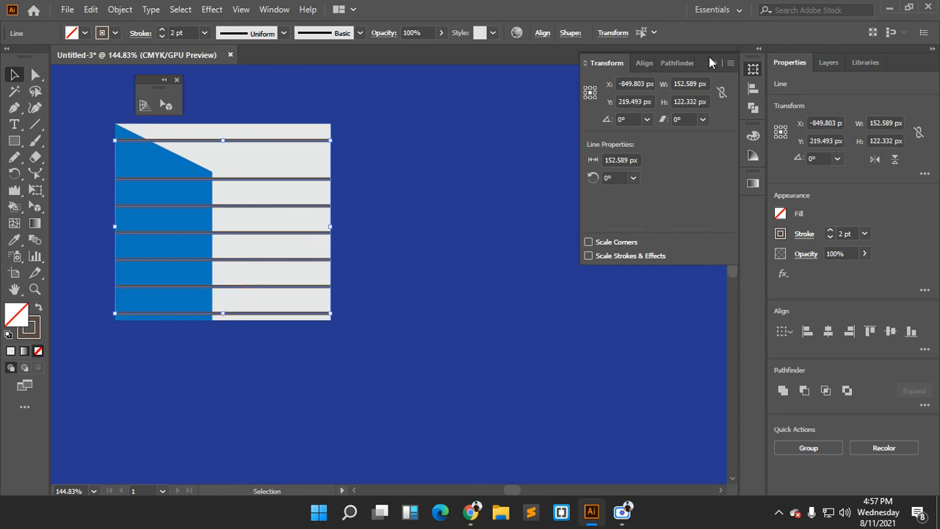
pyautogui.click(543, 33)
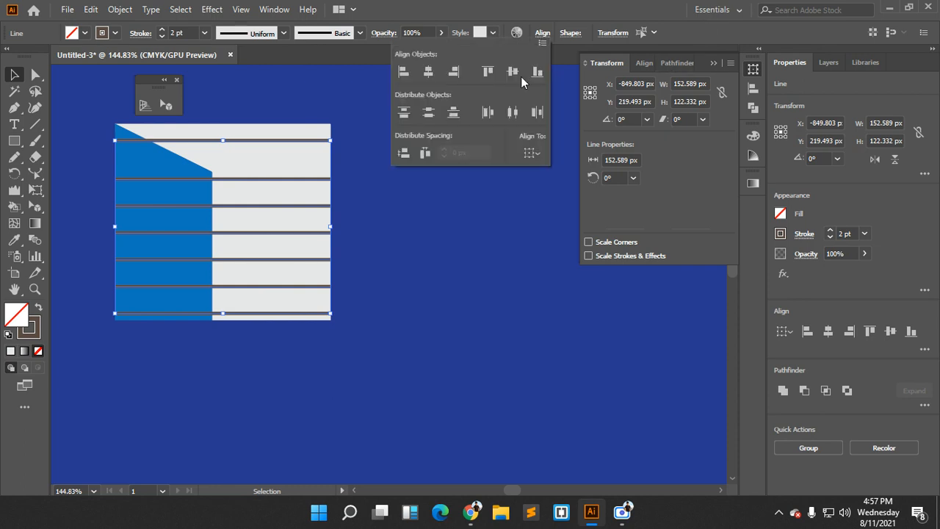
pyautogui.click(431, 114)
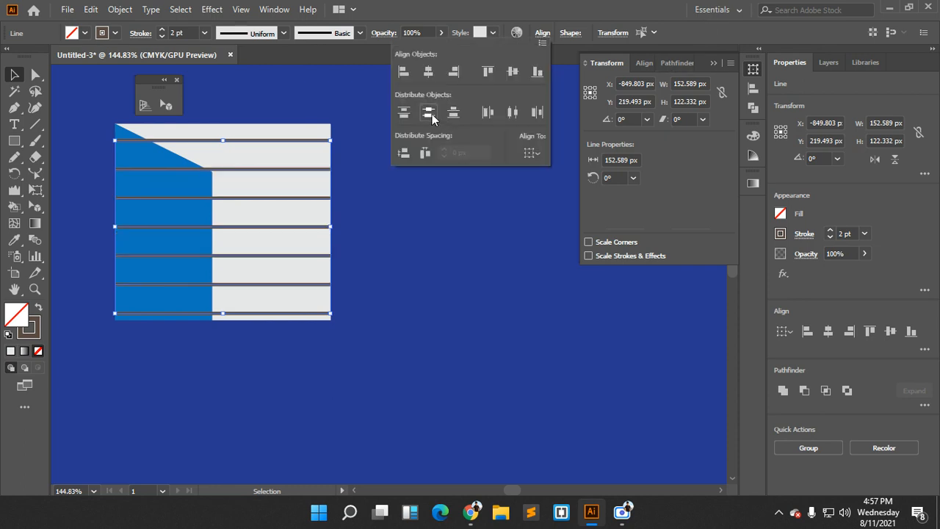
pyautogui.click(368, 221)
pyautogui.click(154, 163)
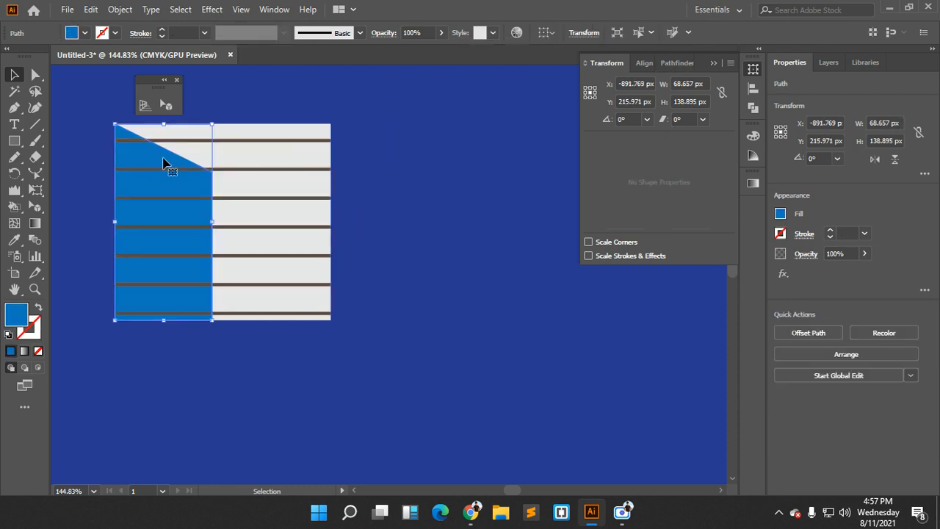
pyautogui.click(343, 160)
# Draw a vertical line across the window, extend it to the full height of about 139 px and give it a 2 pt stroke
pyautogui.scroll(-2, 339, 153)
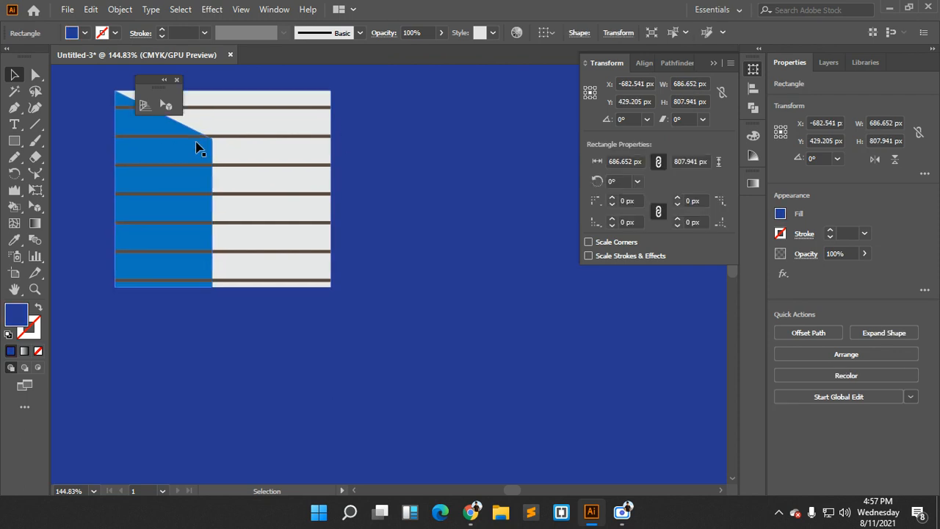
pyautogui.scroll(3, 192, 147)
pyautogui.click(34, 124)
pyautogui.moveTo(174, 154); pyautogui.dragTo(174, 335)
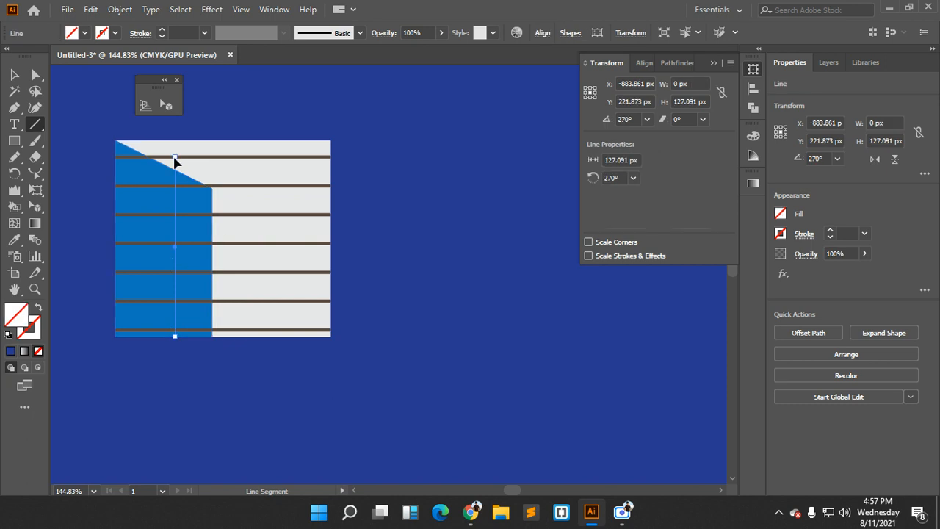
pyautogui.moveTo(174, 160); pyautogui.dragTo(175, 139)
pyautogui.click(160, 30)
pyautogui.click(160, 30)
# Copy the vertical line twice to the right to form a grid across the window
pyautogui.click(14, 74)
pyautogui.moveTo(178, 174); pyautogui.dragTo(277, 170)
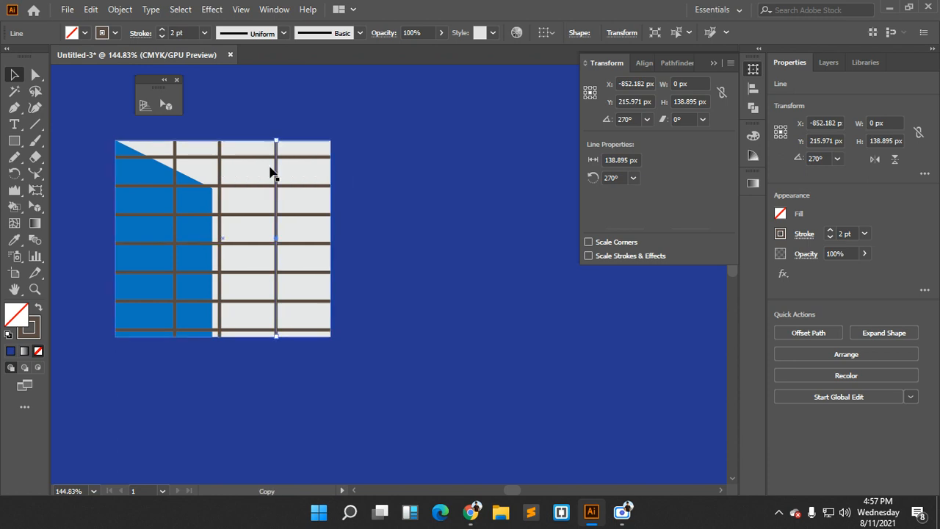
# Bring the slanted blue window shape to the front, above the grid lines
pyautogui.click(166, 175)
pyautogui.rightClick(166, 174)
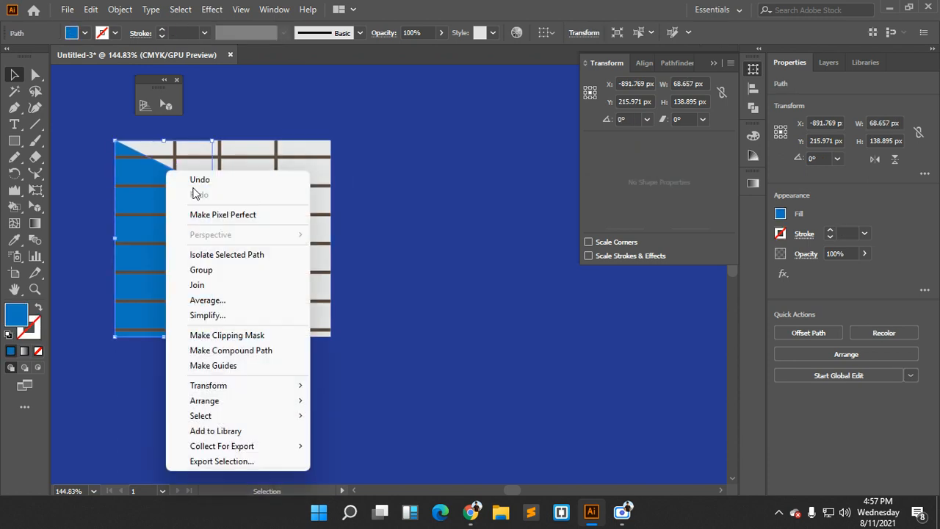
pyautogui.moveTo(232, 402)
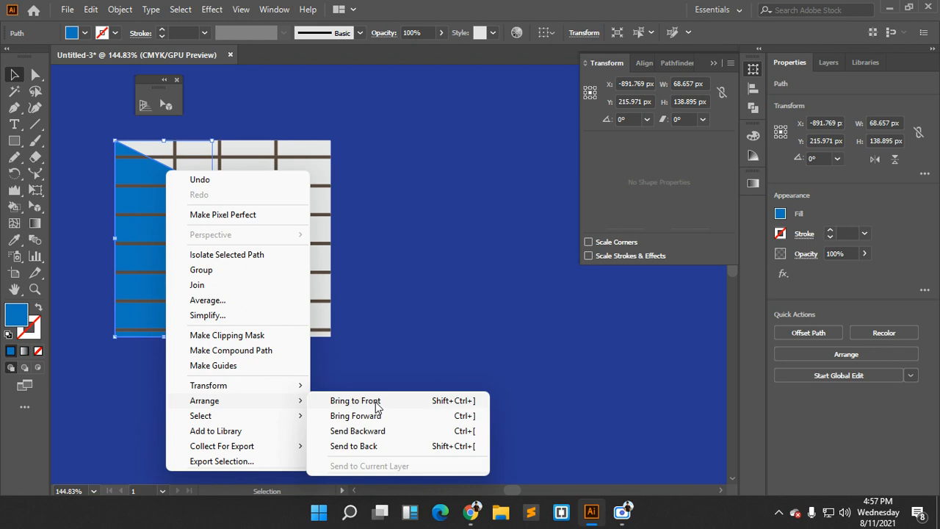
pyautogui.click(369, 399)
pyautogui.click(388, 258)
# Draw a white square about 130 px wide on the wall's upper right and place it level with the first window
pyautogui.scroll(1, 389, 254)
pyautogui.scroll(-5, 445, 304)
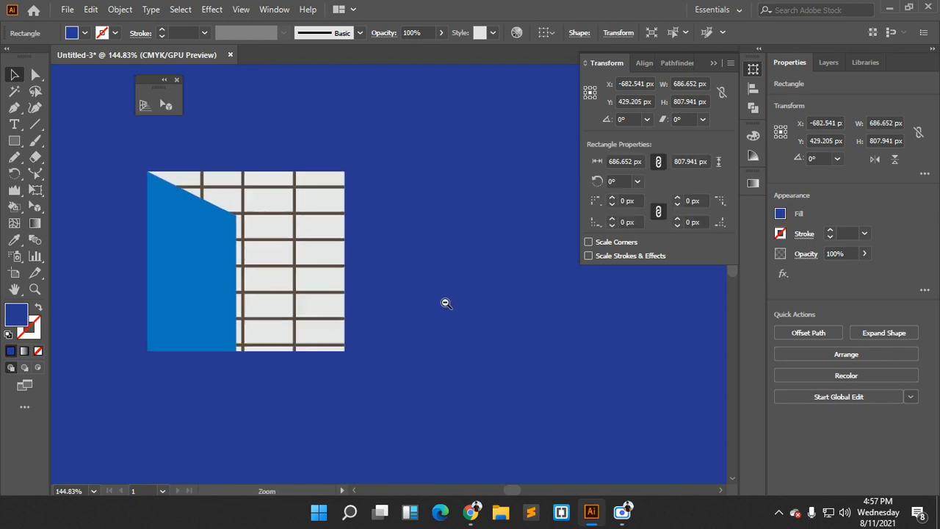
pyautogui.hscroll(5, 365, 289)
pyautogui.scroll(-2, 323, 299)
pyautogui.hscroll(-2, 323, 299)
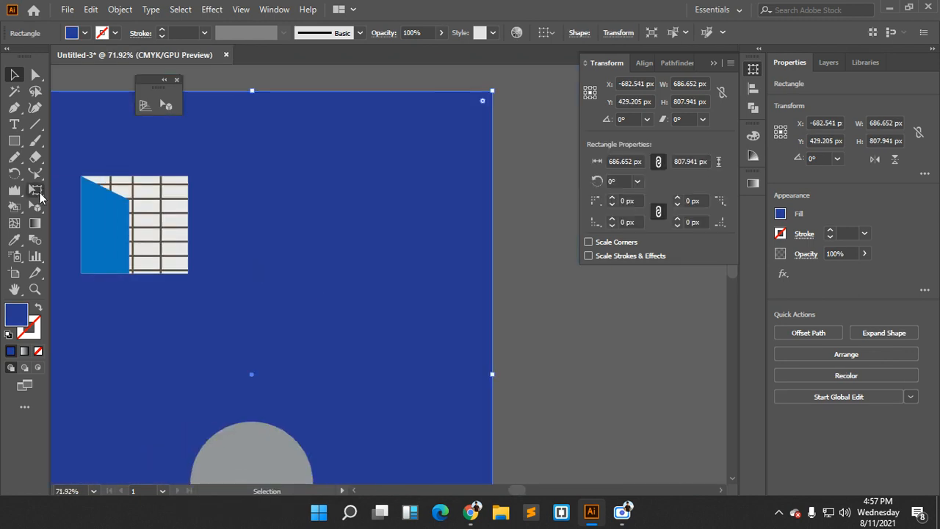
pyautogui.click(14, 140)
pyautogui.moveTo(321, 162); pyautogui.dragTo(412, 253)
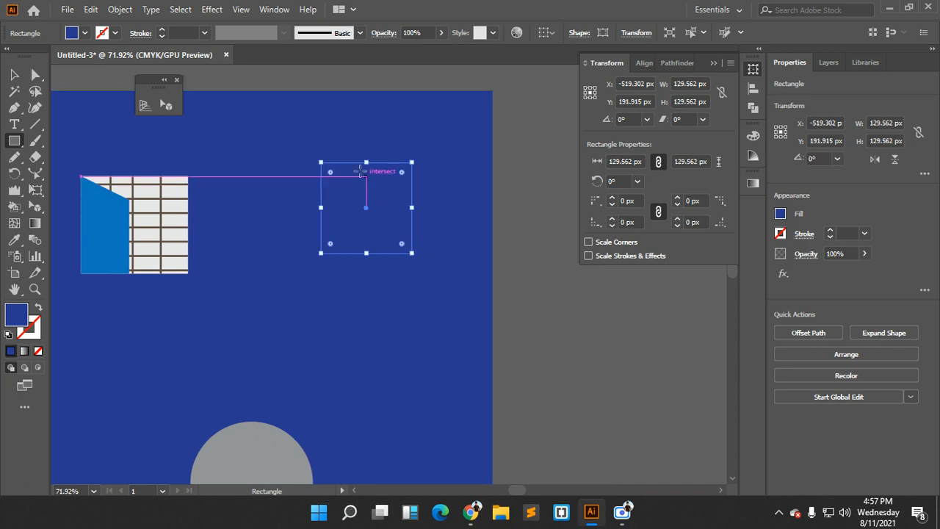
pyautogui.click(85, 33)
pyautogui.click(28, 57)
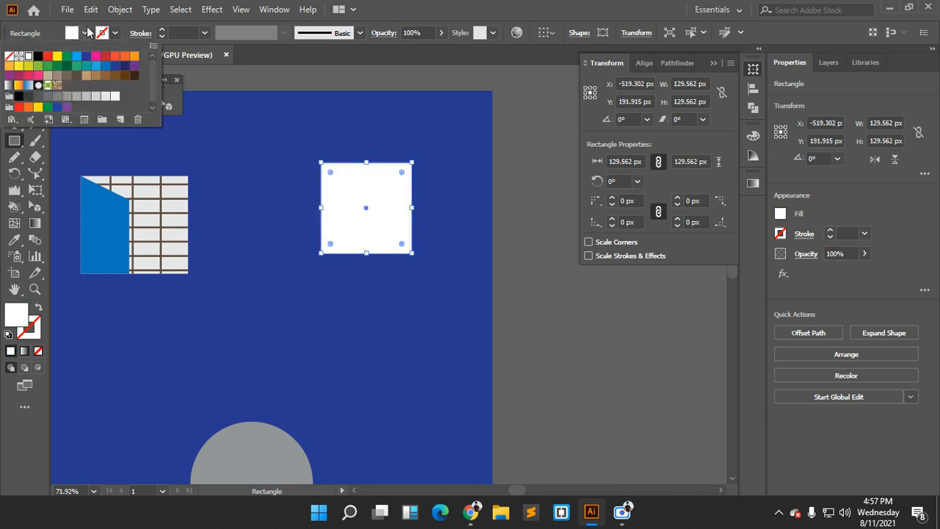
pyautogui.click(11, 73)
pyautogui.moveTo(390, 193); pyautogui.dragTo(394, 212)
# Draw a horizontal line about 130 px long across the upper part of the white square with a grey 6 pt stroke
pyautogui.click(34, 124)
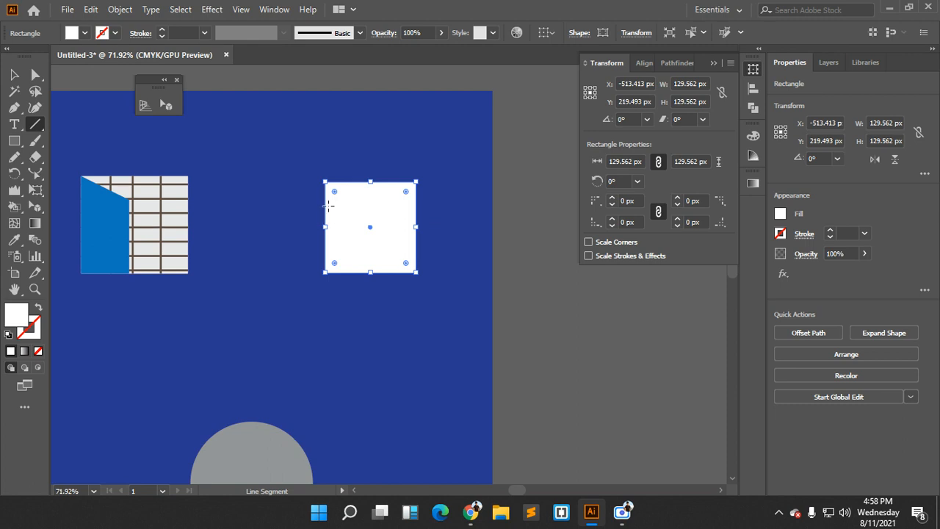
pyautogui.moveTo(326, 205); pyautogui.dragTo(416, 204)
pyautogui.click(114, 33)
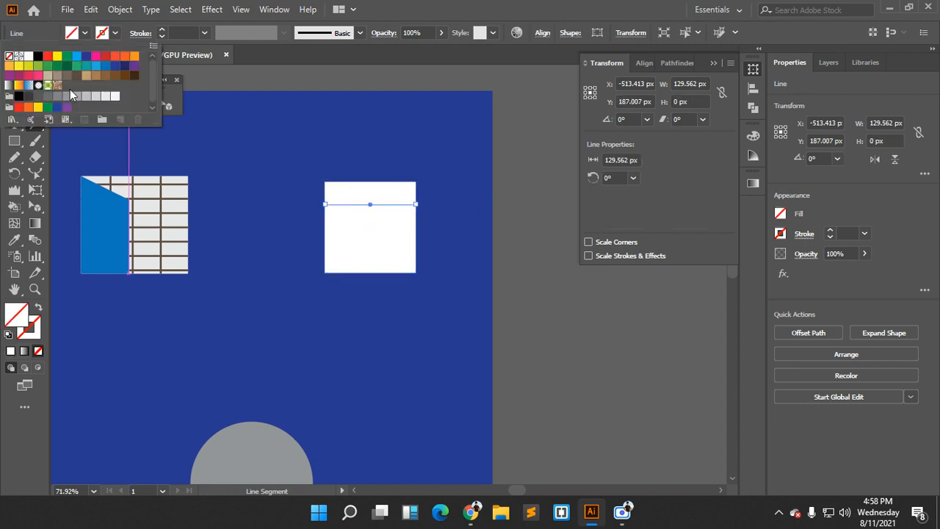
pyautogui.click(54, 99)
pyautogui.click(116, 34)
pyautogui.click(163, 30)
pyautogui.click(162, 30)
pyautogui.click(162, 30)
pyautogui.click(162, 30)
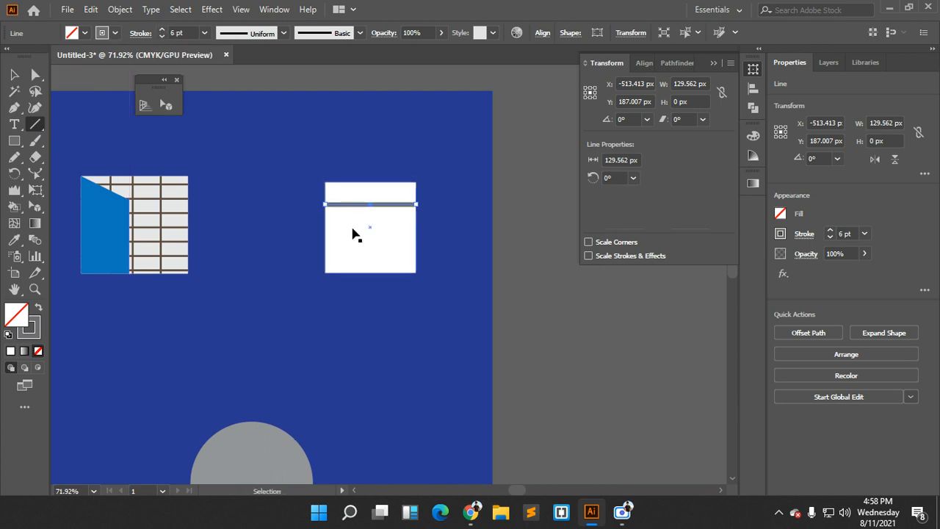
# Copy the thick grey line to the lower part of the white square and align its ends with the square's sides
pyautogui.hotkey('ctrl', 'd')
pyautogui.hotkey('ctrl', 'z')
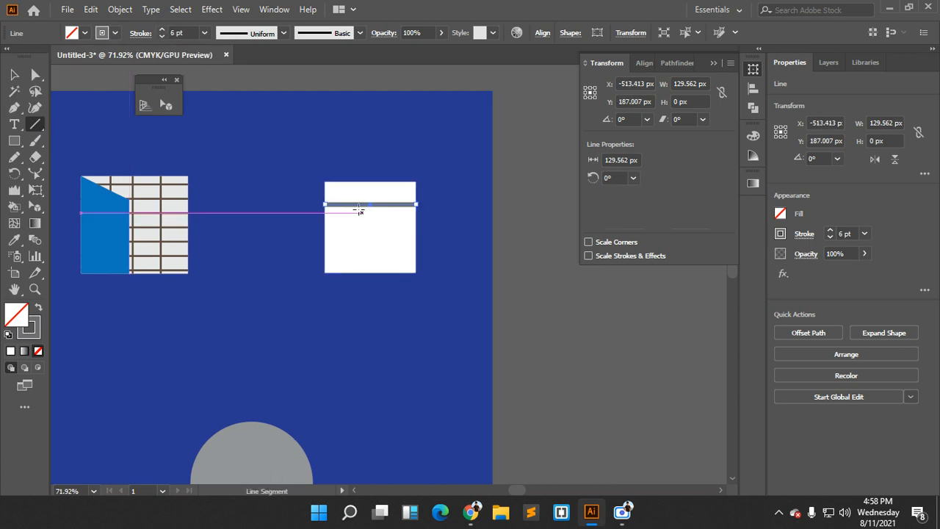
pyautogui.click(13, 74)
pyautogui.moveTo(350, 209); pyautogui.dragTo(346, 246)
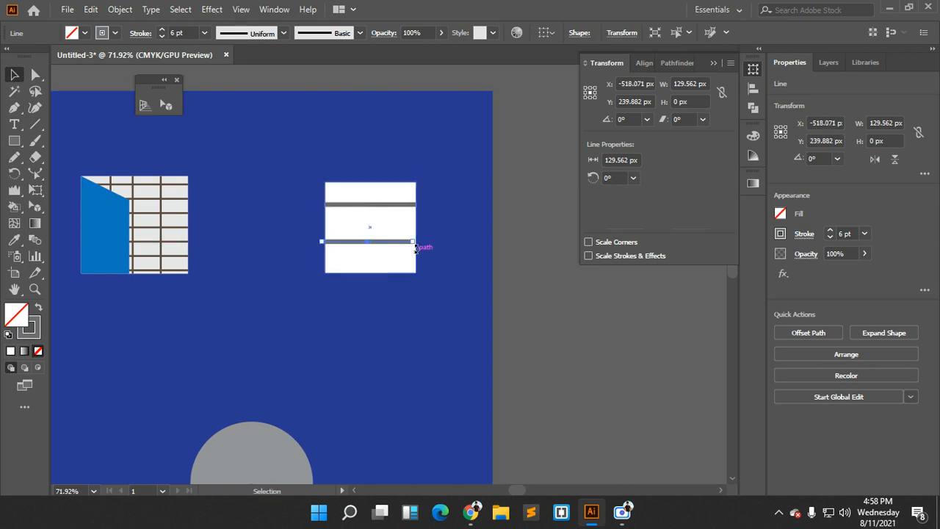
pyautogui.scroll(3, 407, 243)
pyautogui.moveTo(370, 250)
pyautogui.mouseDown()
pyautogui.moveTo(387, 252)
pyautogui.moveTo(380, 249)
pyautogui.mouseUp()
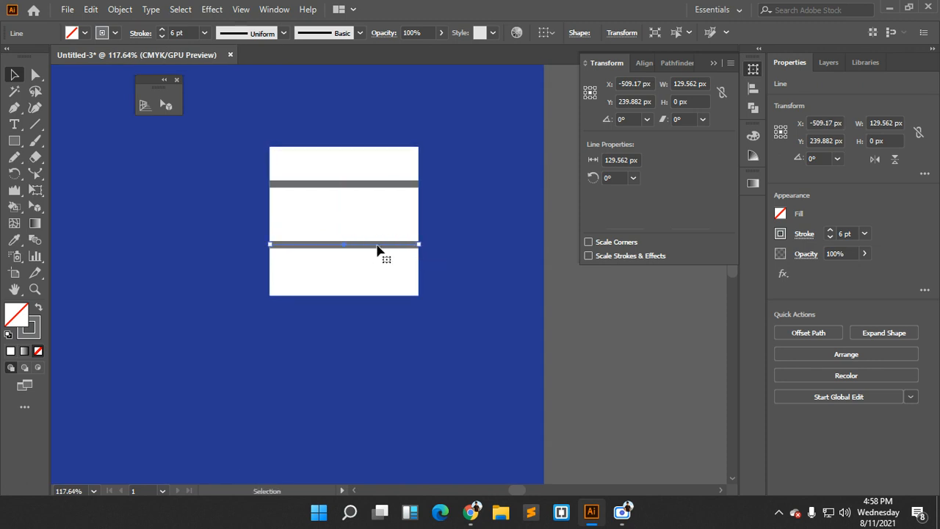
pyautogui.click(426, 216)
# Draw a vertical line about 130 px long down the middle of the white square with a grey 6 pt stroke
pyautogui.click(35, 124)
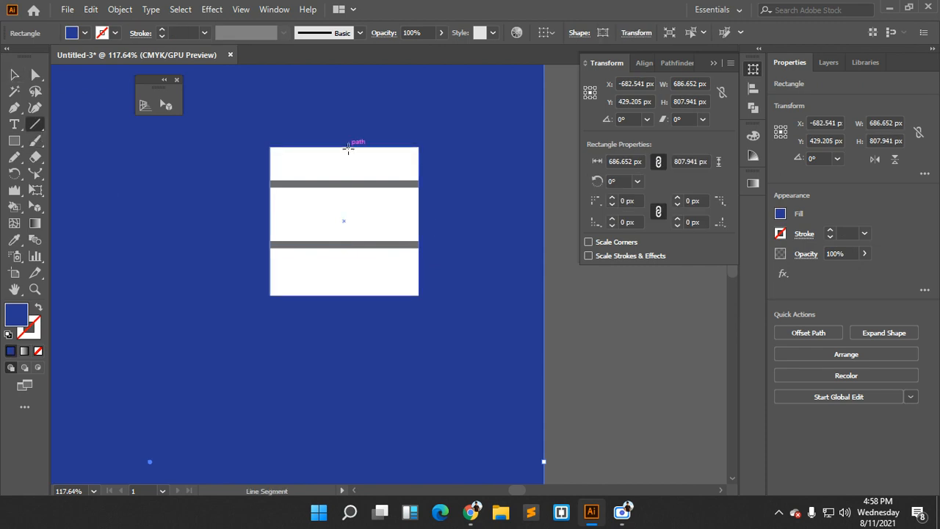
pyautogui.moveTo(345, 148); pyautogui.dragTo(343, 293)
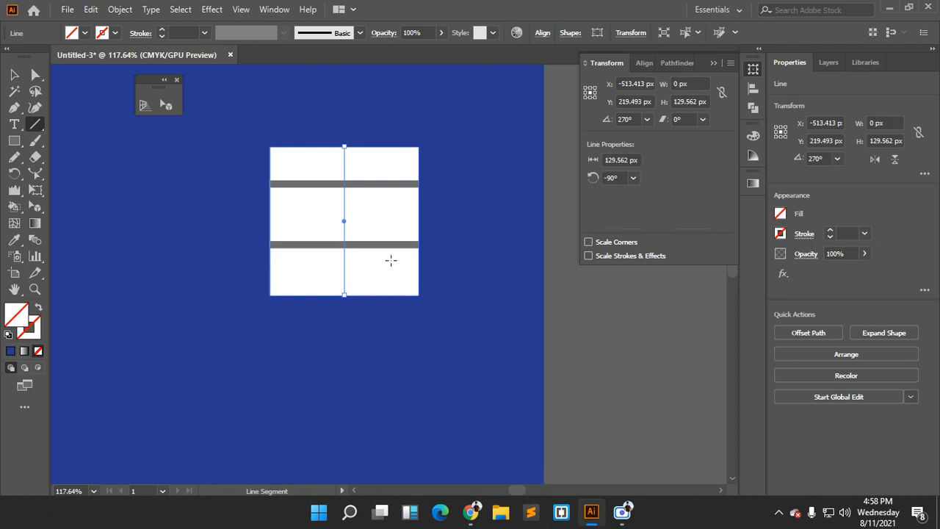
pyautogui.click(163, 30)
pyautogui.click(162, 30)
pyautogui.click(163, 30)
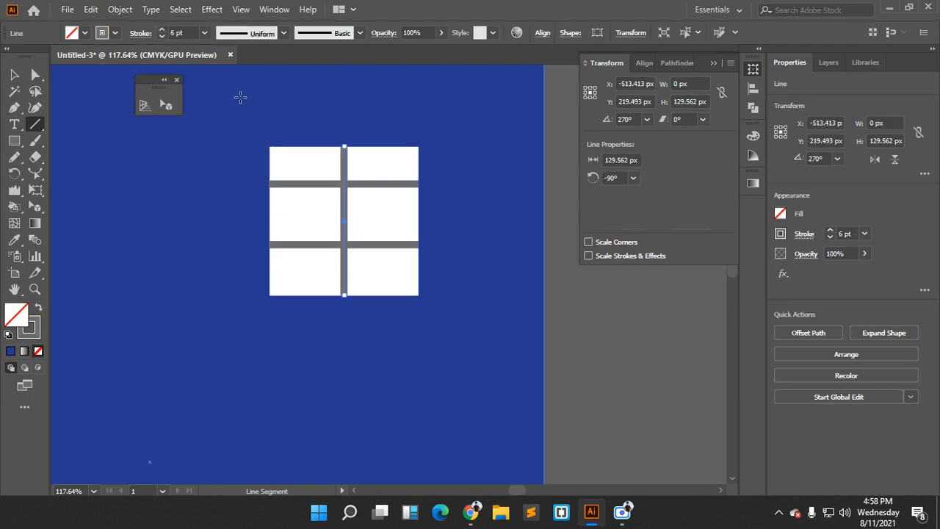
pyautogui.press('v')
pyautogui.click(633, 382)
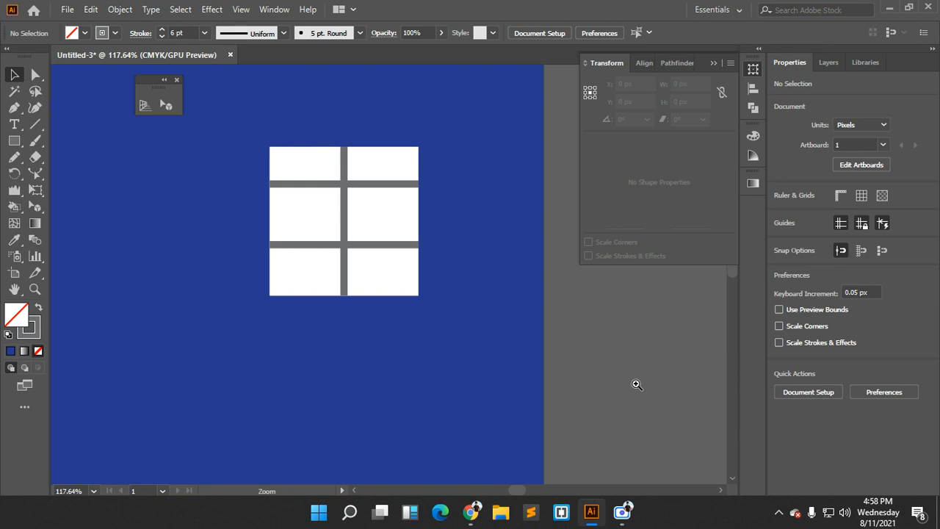
# Fill the arched door with a slightly lighter grey swatch
pyautogui.scroll(-5, 634, 382)
pyautogui.moveTo(625, 412); pyautogui.dragTo(426, 275)
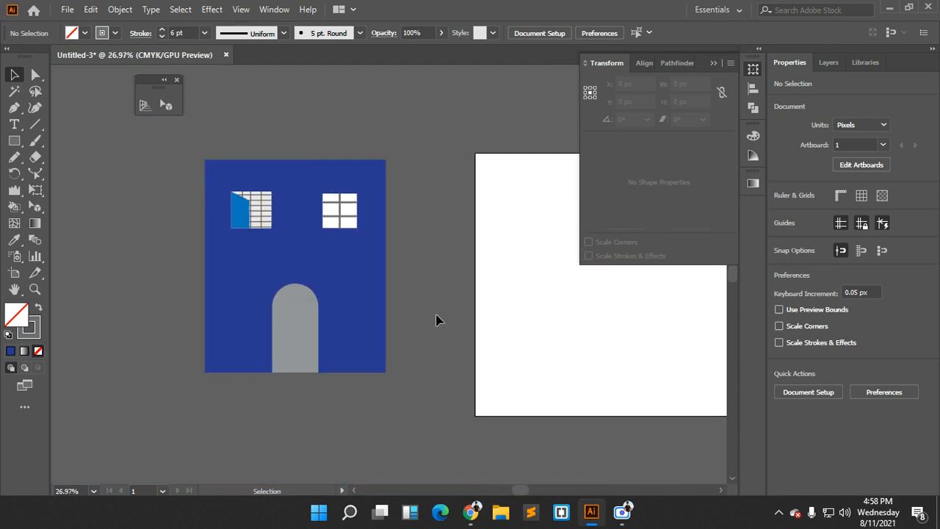
pyautogui.click(311, 346)
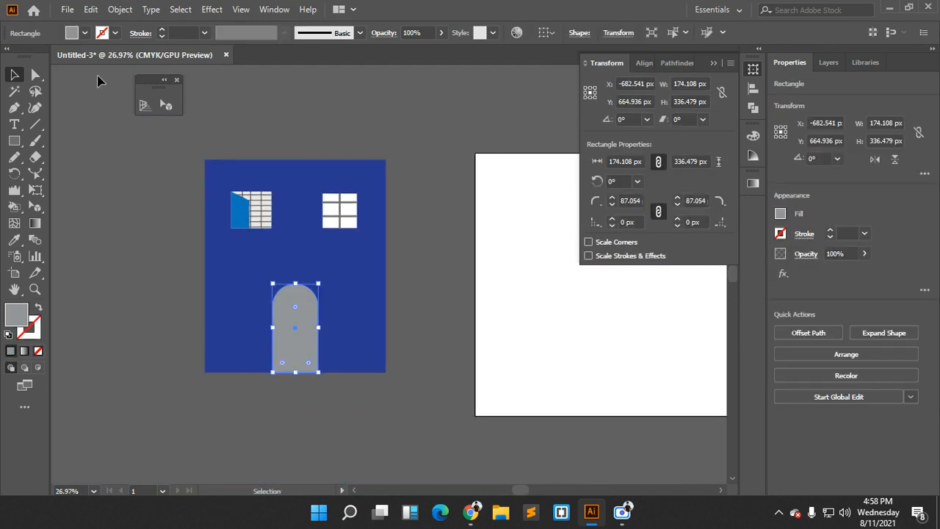
pyautogui.click(85, 34)
pyautogui.click(80, 98)
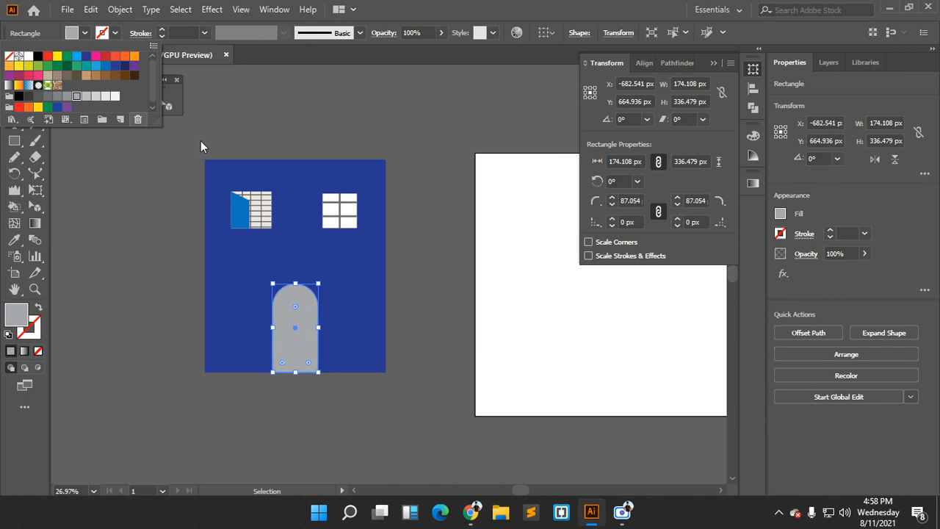
# Duplicate the whole blue facade, with its windows and door, beside the original
pyautogui.hotkey('ctrl', 'a')
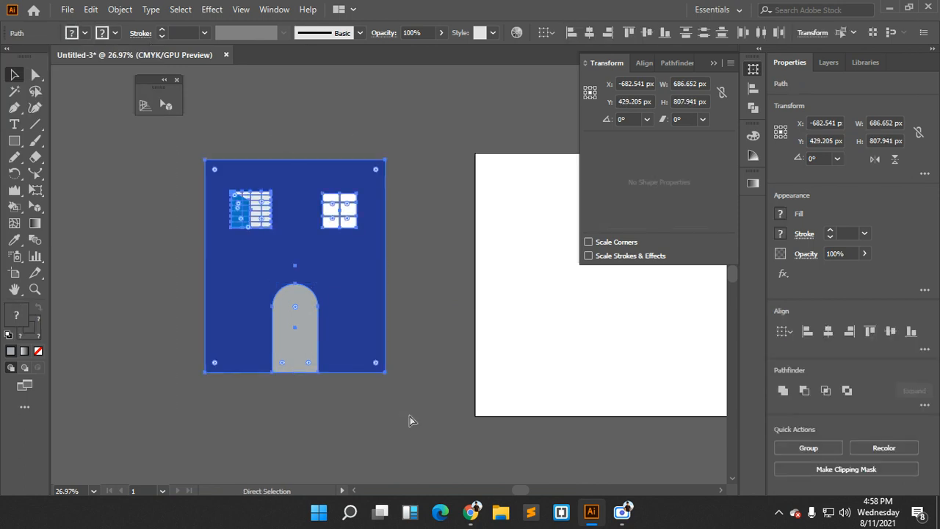
pyautogui.moveTo(358, 321); pyautogui.dragTo(139, 324)
pyautogui.moveTo(210, 289); pyautogui.dragTo(377, 294)
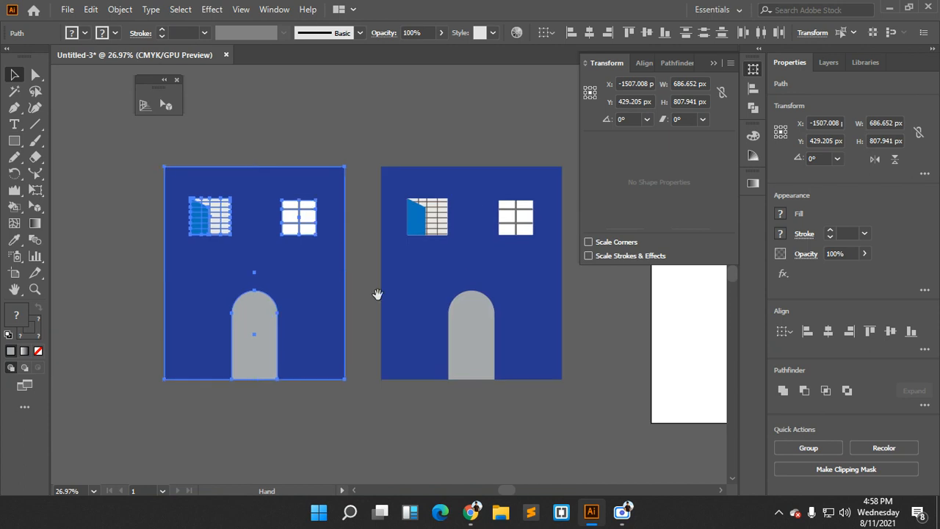
# Fill the wall of the copied facade with the dark navy swatch
pyautogui.click(102, 218)
pyautogui.click(185, 267)
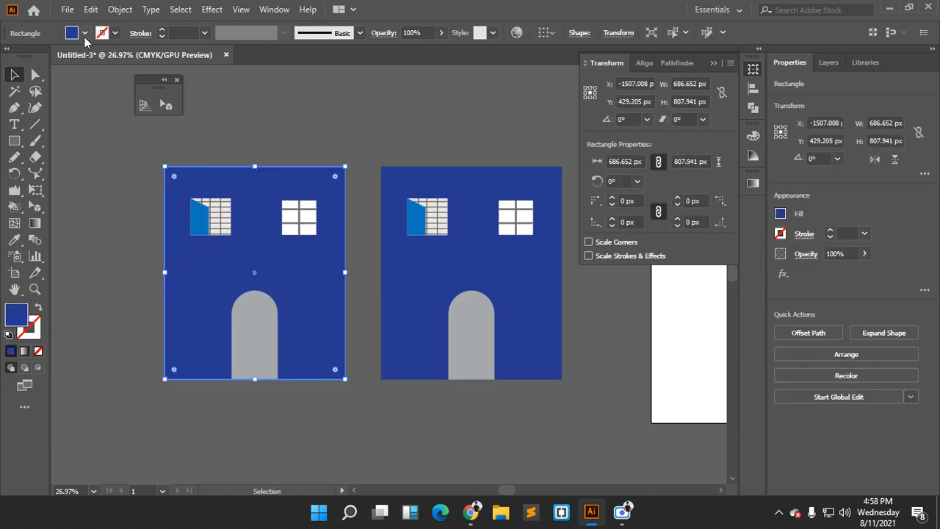
pyautogui.click(84, 34)
pyautogui.click(107, 67)
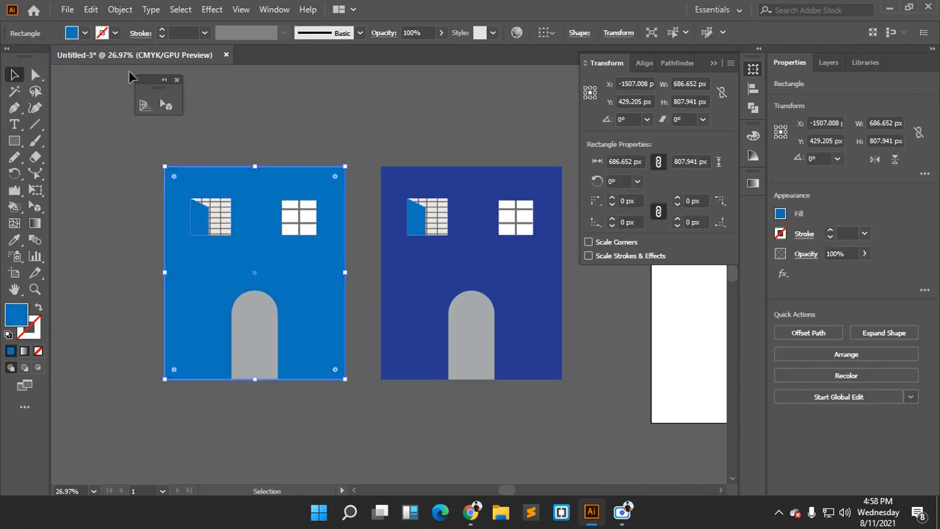
pyautogui.click(85, 33)
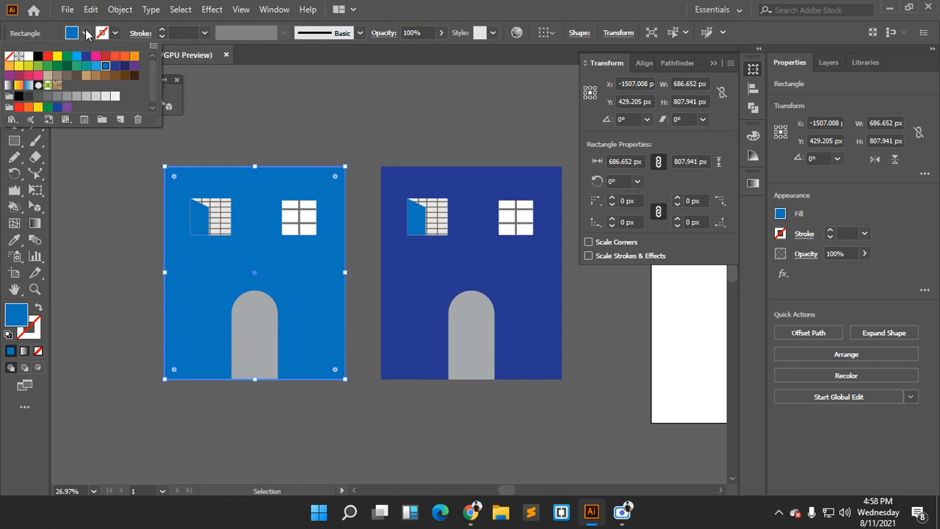
pyautogui.click(122, 66)
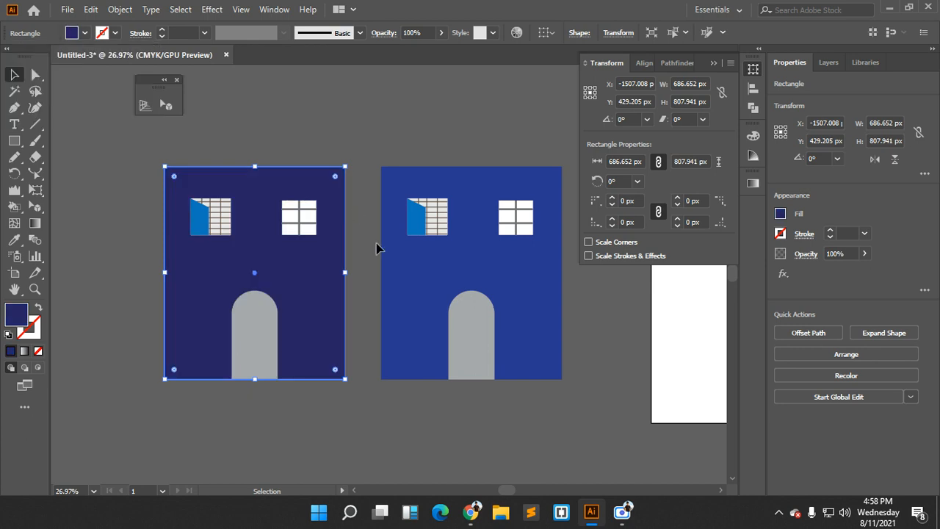
# Show the two-point perspective grid on the artboard and move both of its vanishing points outward
pyautogui.click(714, 63)
pyautogui.hscroll(4, 571, 153)
pyautogui.scroll(-2, 571, 153)
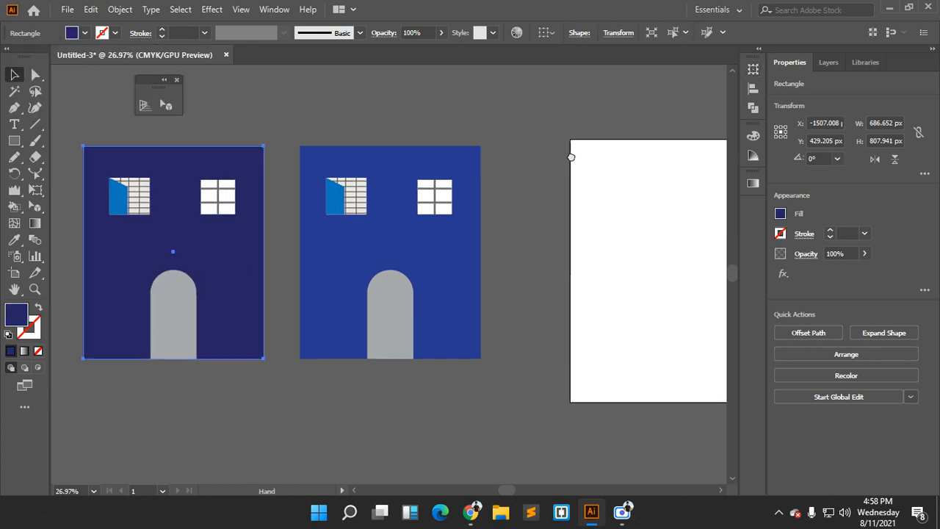
pyautogui.click(35, 206)
pyautogui.moveTo(594, 245); pyautogui.dragTo(415, 248)
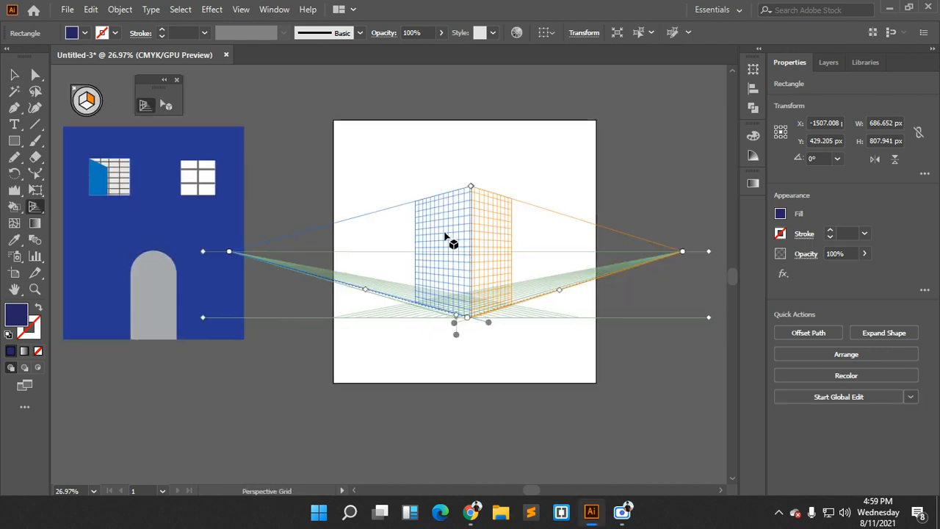
pyautogui.moveTo(682, 255); pyautogui.dragTo(726, 254)
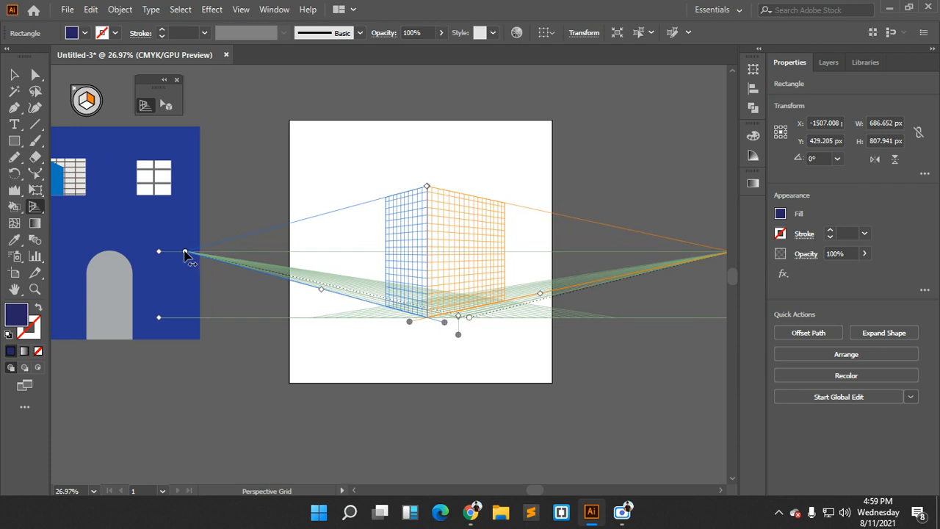
pyautogui.moveTo(177, 253); pyautogui.dragTo(66, 253)
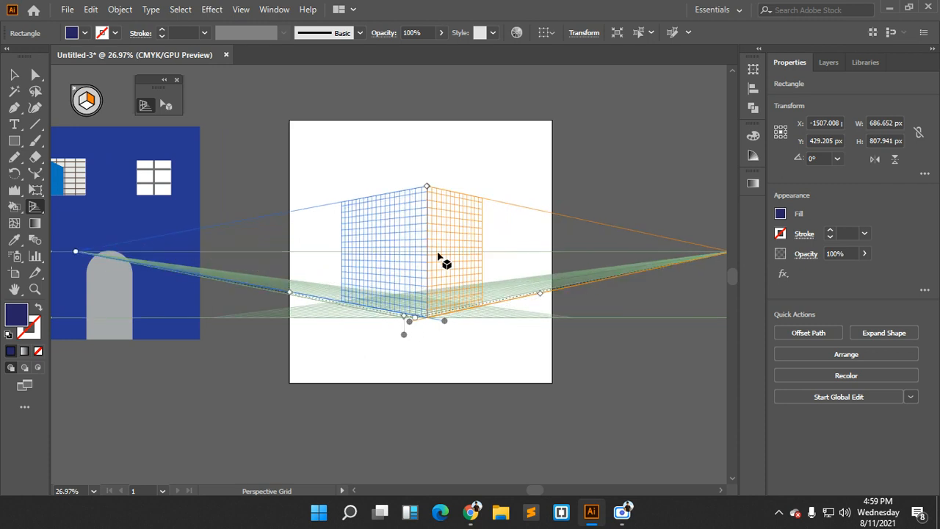
# Shift both vertical planes of the perspective grid to the right so they meet at a new building corner
pyautogui.moveTo(443, 323); pyautogui.dragTo(474, 321)
pyautogui.moveTo(408, 324); pyautogui.dragTo(439, 330)
pyautogui.hscroll(-3, 411, 221)
pyautogui.scroll(-1, 411, 220)
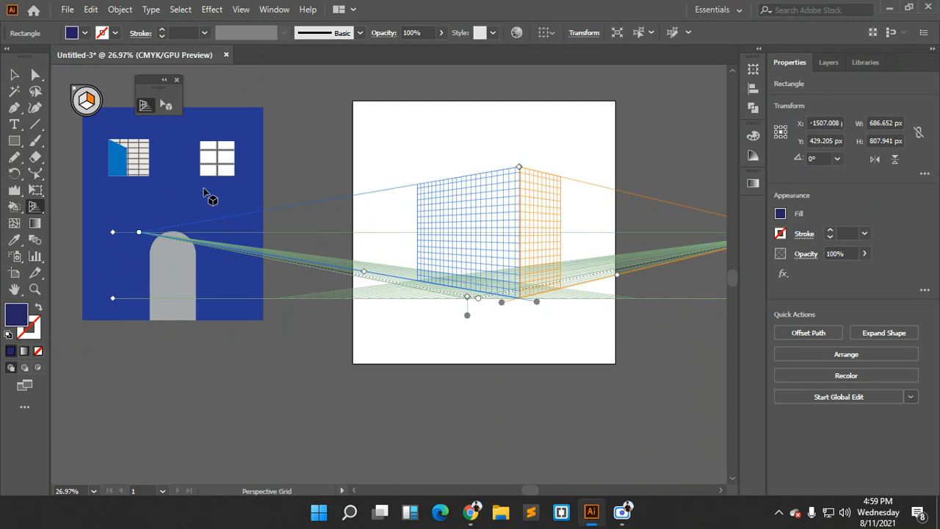
pyautogui.scroll(2, 213, 144)
pyautogui.hscroll(-2, 213, 143)
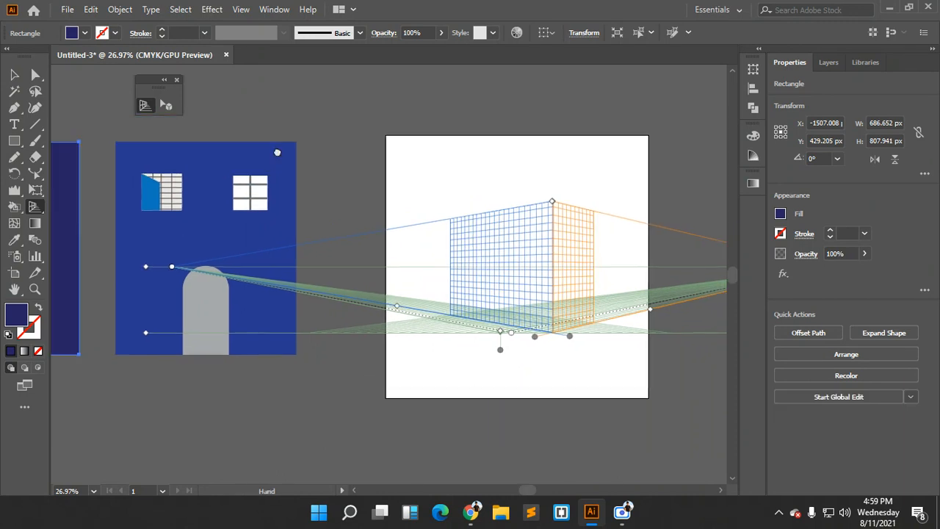
# Place the blue facade on the left grid plane and shorten it to the grid's lower edge
pyautogui.click(82, 103)
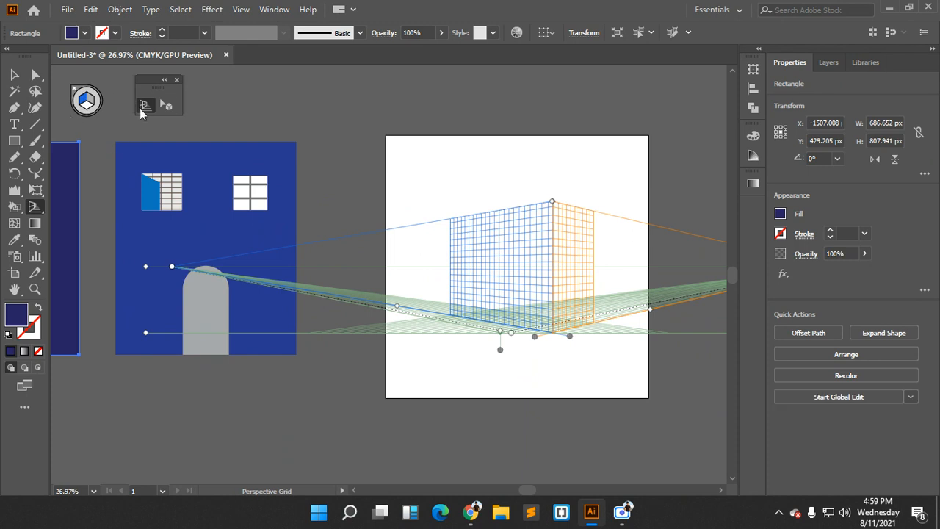
pyautogui.press('v')
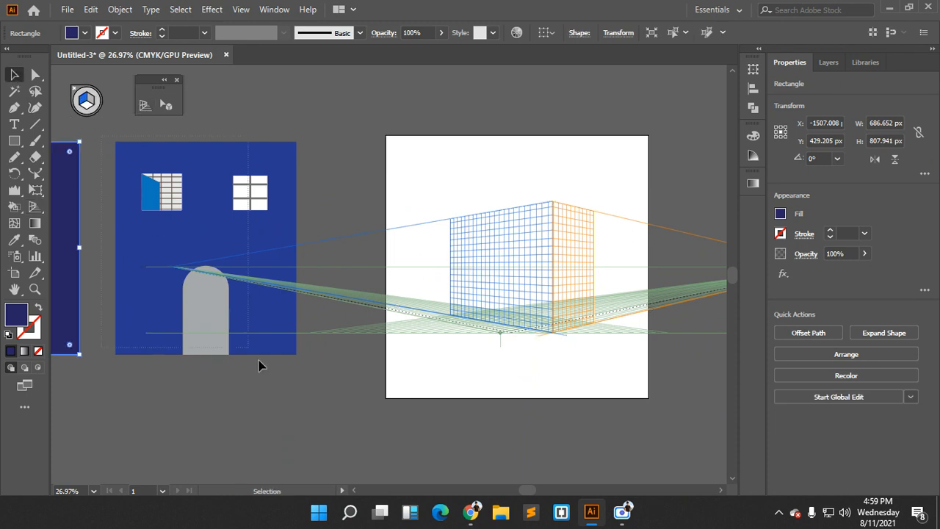
pyautogui.click(262, 276)
pyautogui.moveTo(209, 223); pyautogui.dragTo(494, 241)
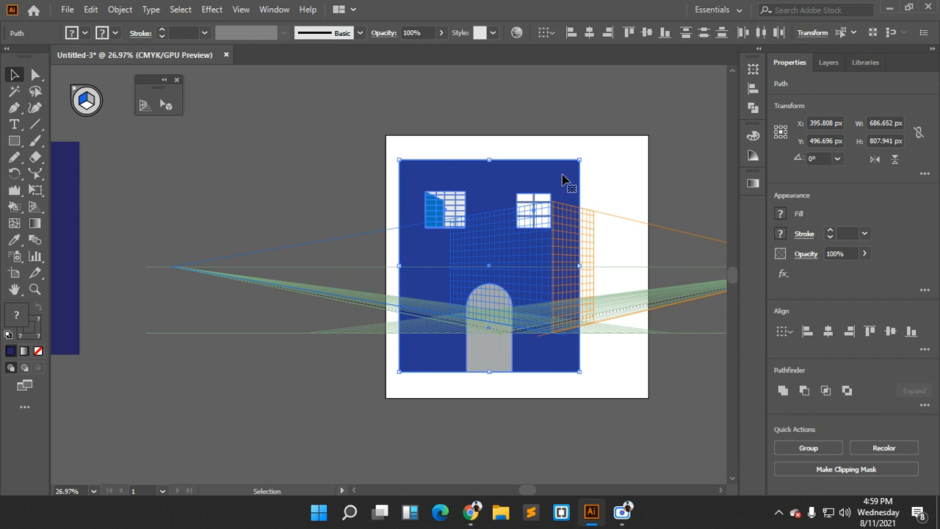
pyautogui.hotkey('ctrl', 'z')
pyautogui.click(167, 109)
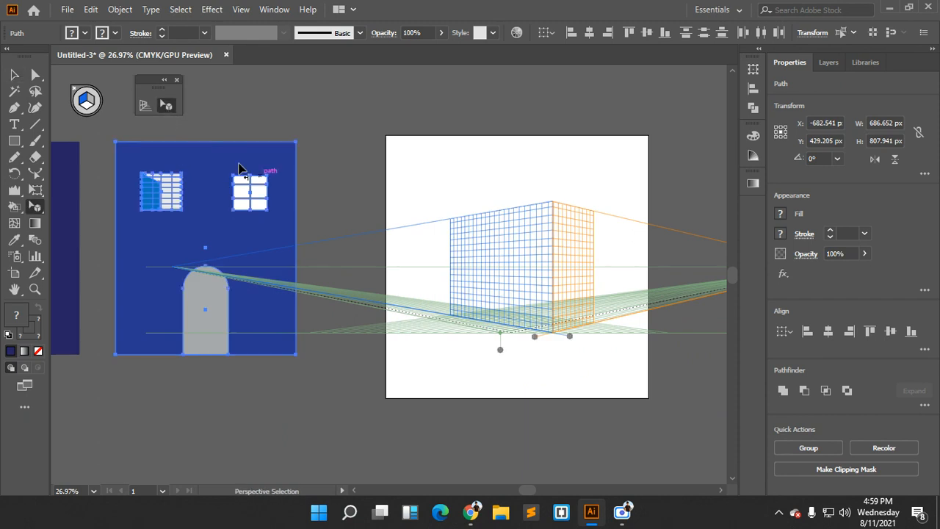
pyautogui.moveTo(225, 161); pyautogui.dragTo(498, 225)
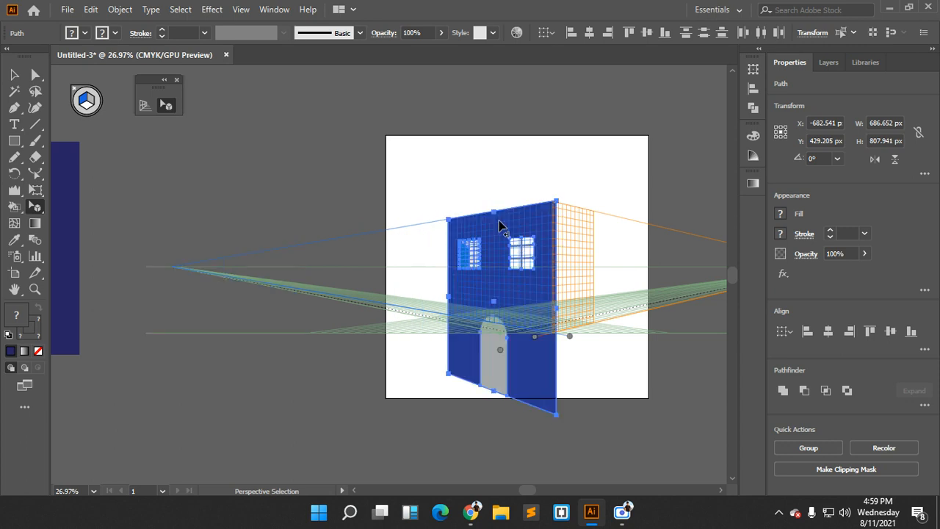
pyautogui.scroll(-2, 525, 301)
pyautogui.moveTo(557, 367); pyautogui.dragTo(556, 286)
pyautogui.click(542, 336)
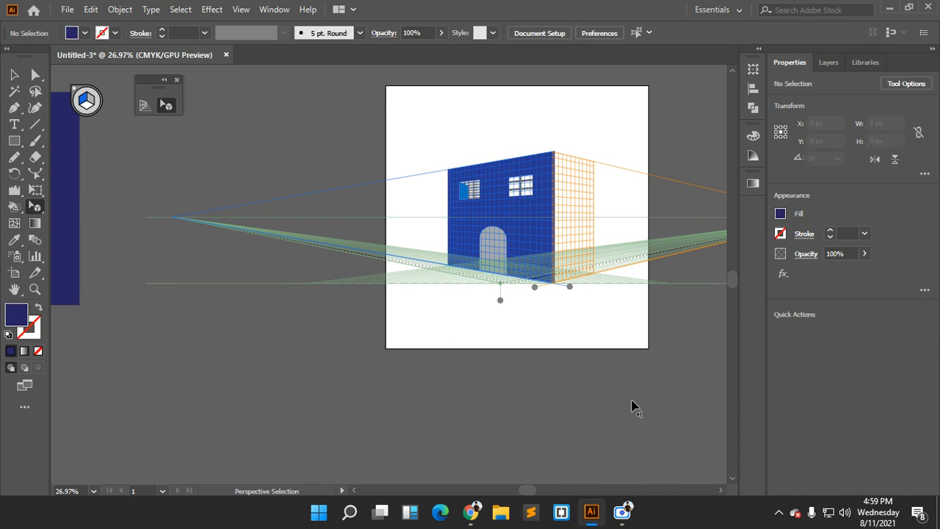
# Undo the blue facade's placement and resizing on the left grid plane
pyautogui.moveTo(172, 166); pyautogui.dragTo(190, 202)
pyautogui.moveTo(243, 225); pyautogui.dragTo(258, 250)
pyautogui.click(258, 249)
pyautogui.press('Delete')
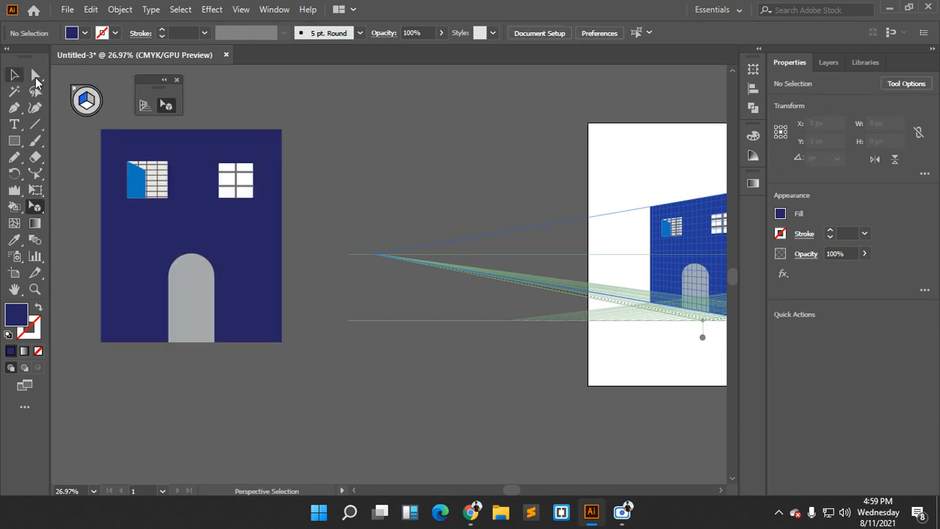
pyautogui.hotkey('ctrl', 'z')
pyautogui.hotkey('ctrl', 'z')
# Make the right grid the active plane of the perspective grid
pyautogui.click(548, 181)
pyautogui.hotkey('shift', 'v')
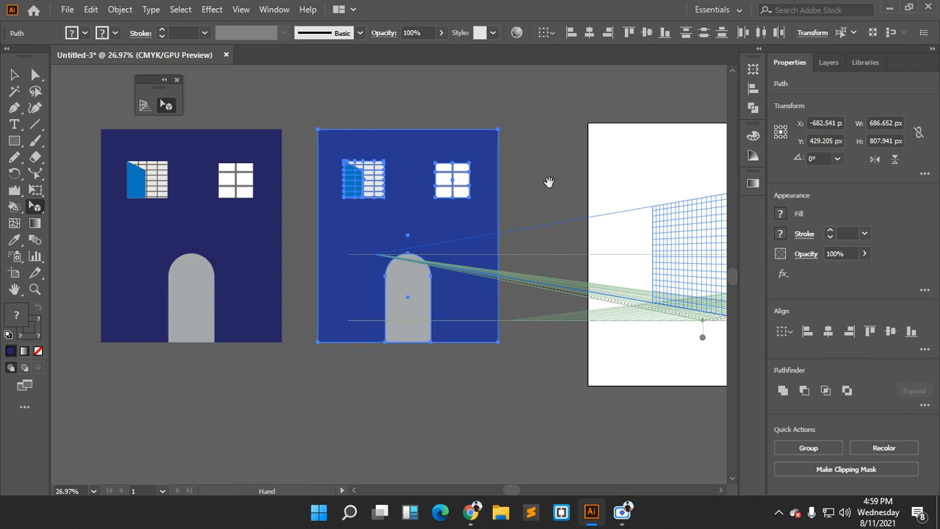
pyautogui.moveTo(548, 181); pyautogui.dragTo(399, 184)
pyautogui.click(144, 107)
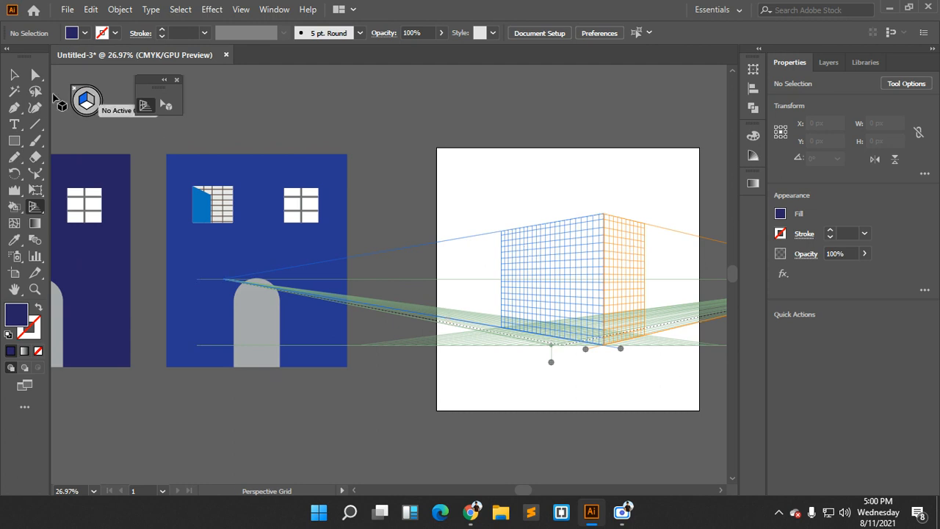
pyautogui.hotkey('shift', 'v')
pyautogui.hotkey('shift', 'p')
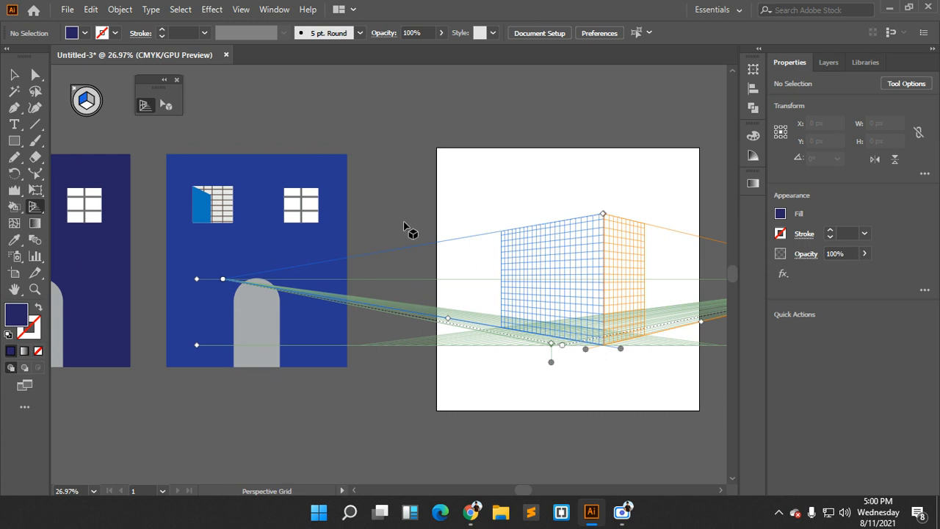
pyautogui.hotkey('shift', 'v')
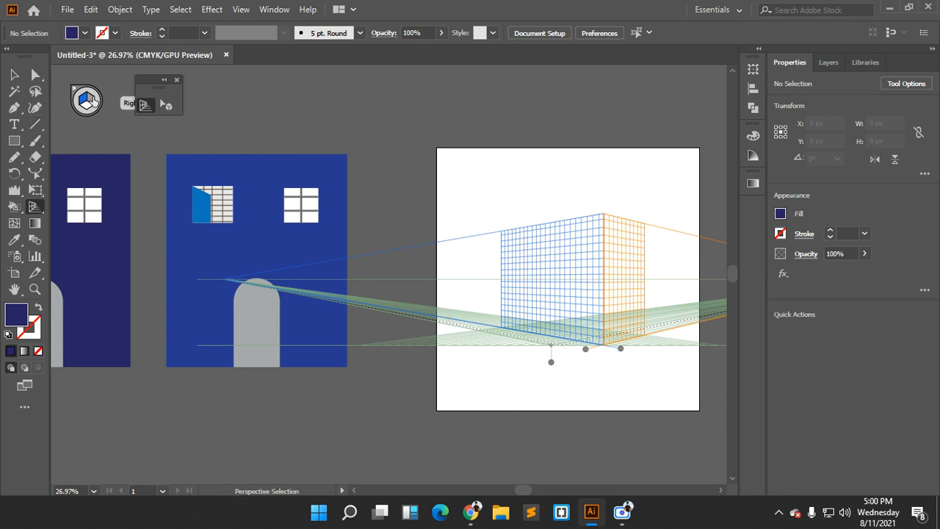
pyautogui.click(93, 101)
pyautogui.hotkey('shift', 'p')
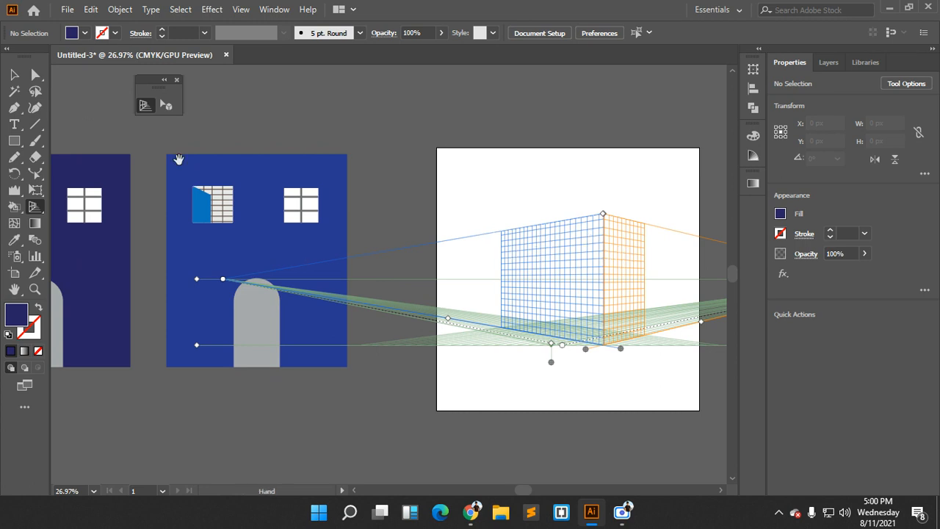
# Select the entire dark navy facade with its windows and door
pyautogui.moveTo(178, 157); pyautogui.dragTo(283, 172)
pyautogui.press('v')
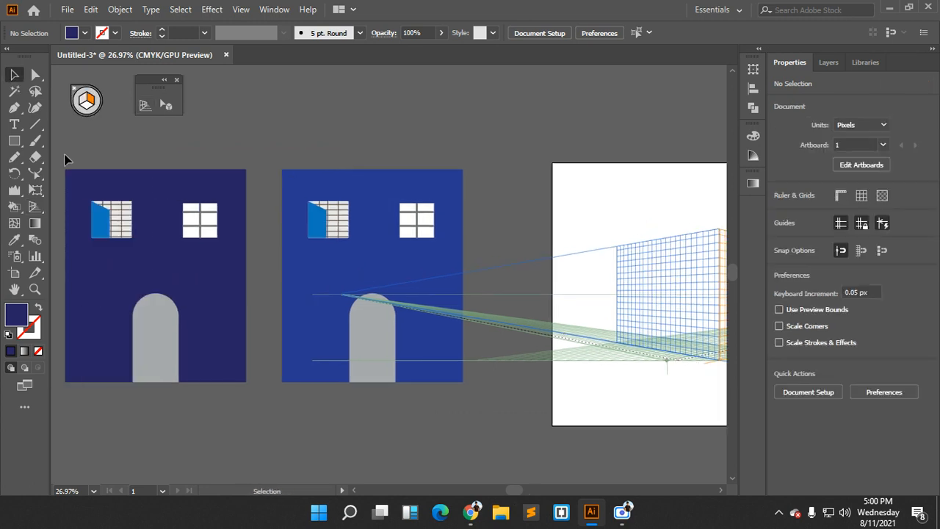
pyautogui.click(222, 371)
pyautogui.hscroll(2, 300, 309)
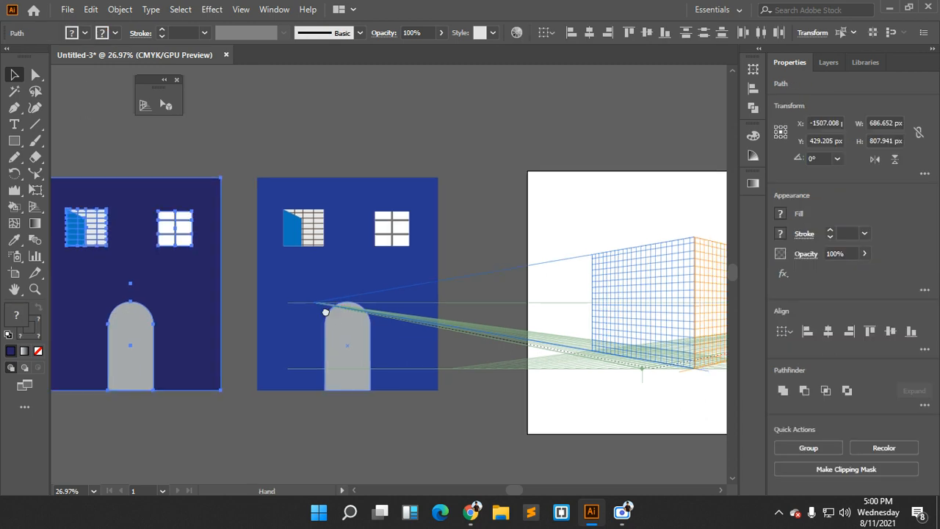
pyautogui.moveTo(166, 300); pyautogui.dragTo(698, 301)
pyautogui.press('ctrl')
pyautogui.hotkey('ctrl', 'z')
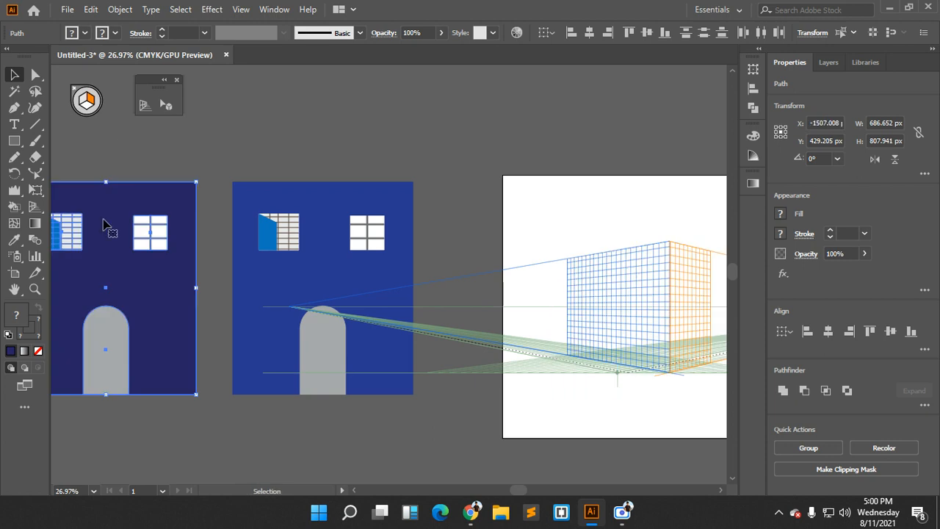
# Place the dark navy facade on the right grid plane from the building corner and scale it to the grid's width and height
pyautogui.click(167, 106)
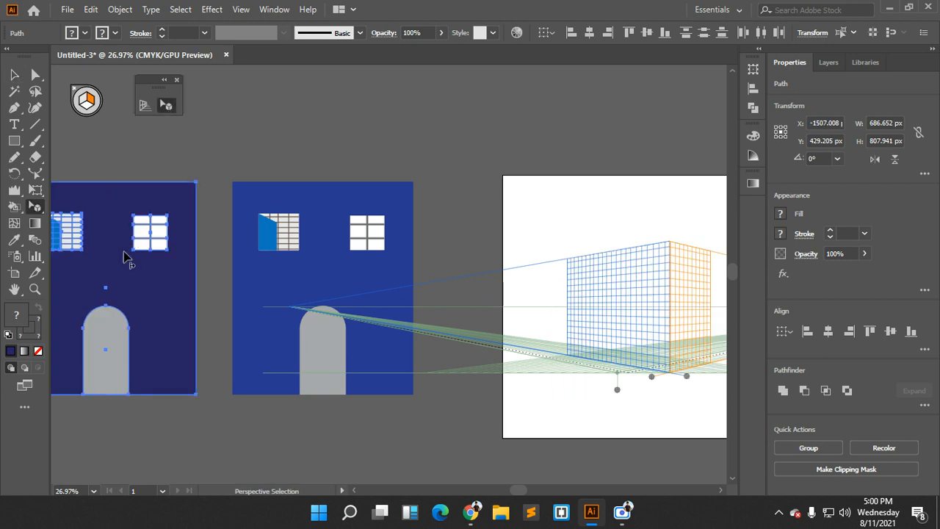
pyautogui.moveTo(125, 263); pyautogui.dragTo(396, 310)
pyautogui.moveTo(491, 238); pyautogui.dragTo(461, 263)
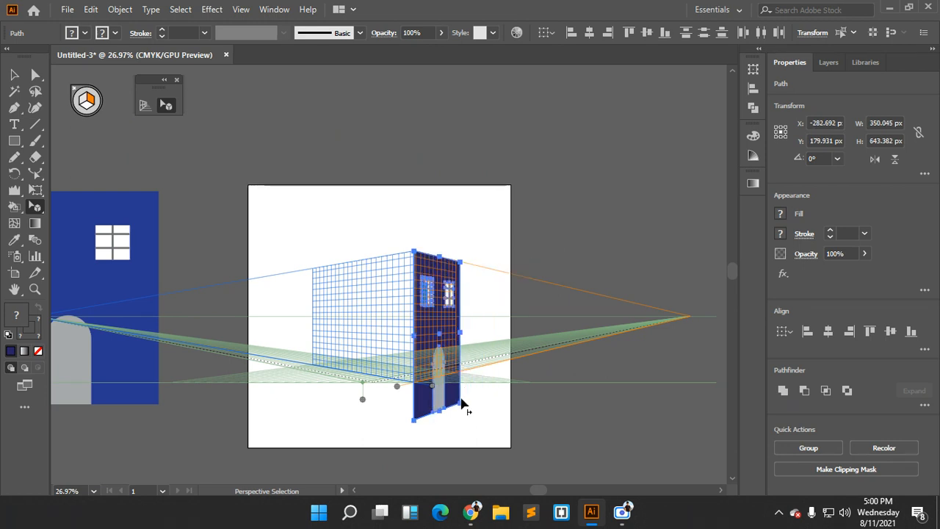
pyautogui.moveTo(459, 411); pyautogui.dragTo(459, 379)
pyautogui.click(531, 271)
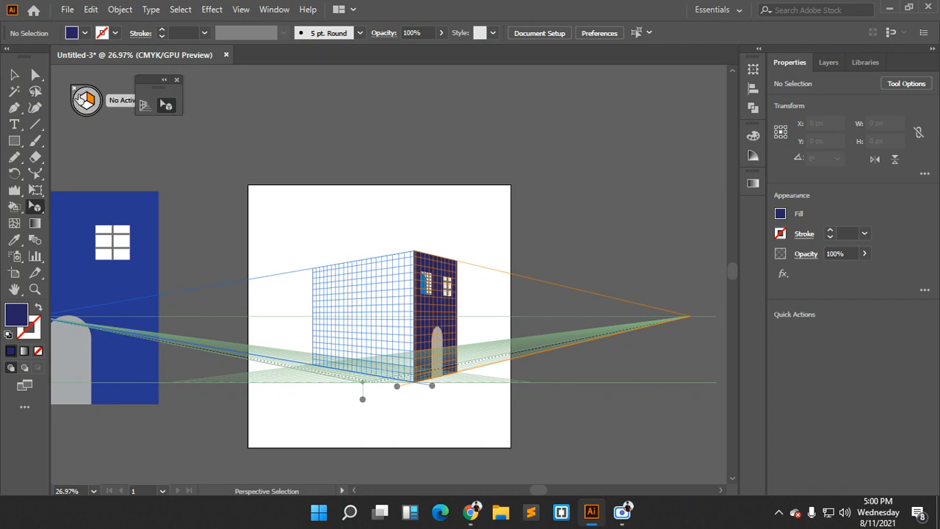
# Place the blue facade on the left grid plane, joined at the building corner, and scale its height to the grid
pyautogui.moveTo(168, 172); pyautogui.dragTo(262, 160)
pyautogui.press('v')
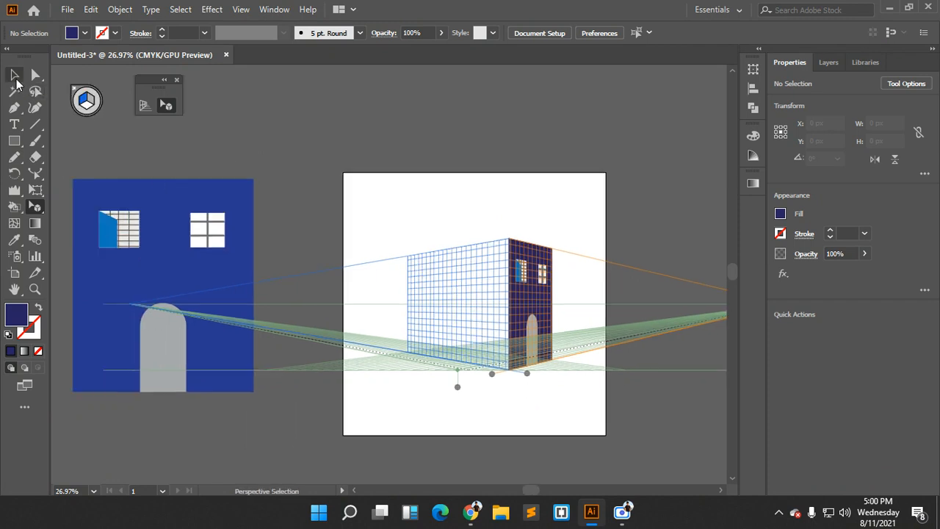
pyautogui.click(194, 359)
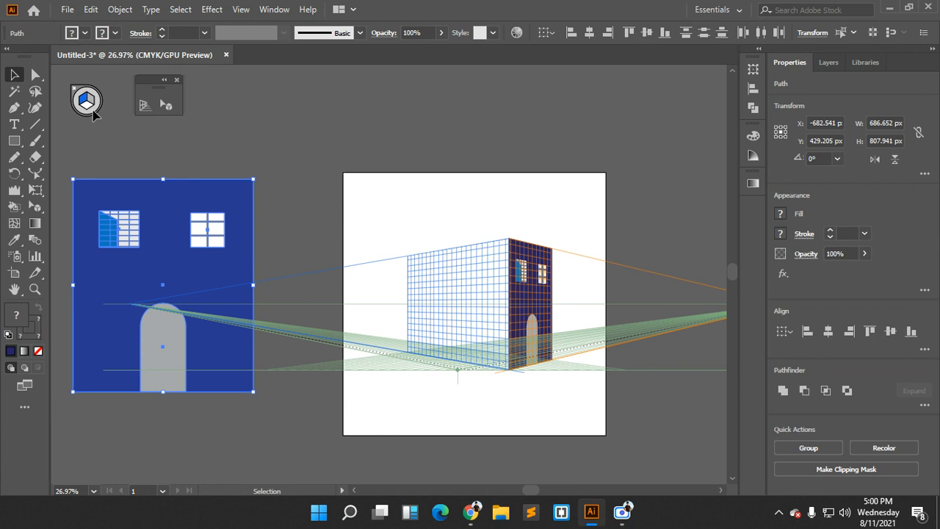
pyautogui.click(166, 105)
pyautogui.moveTo(159, 236); pyautogui.dragTo(445, 290)
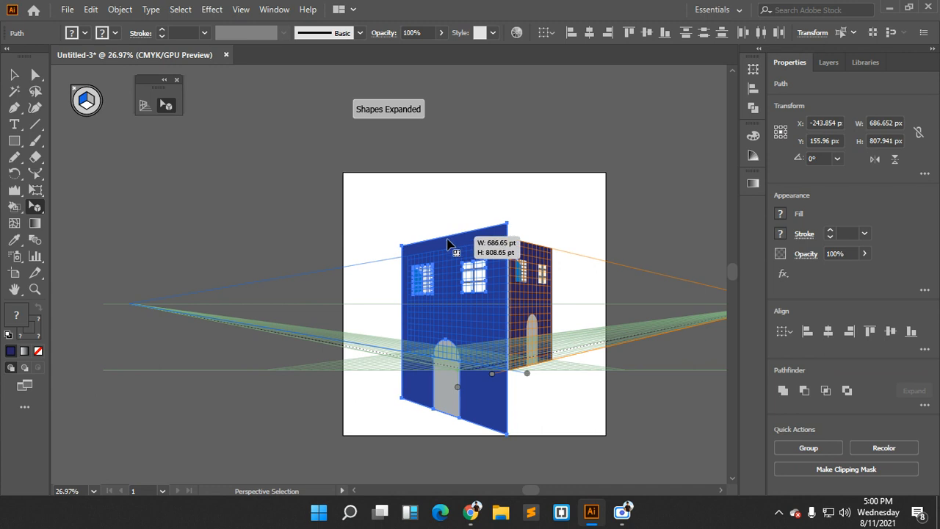
pyautogui.moveTo(450, 250); pyautogui.dragTo(451, 257)
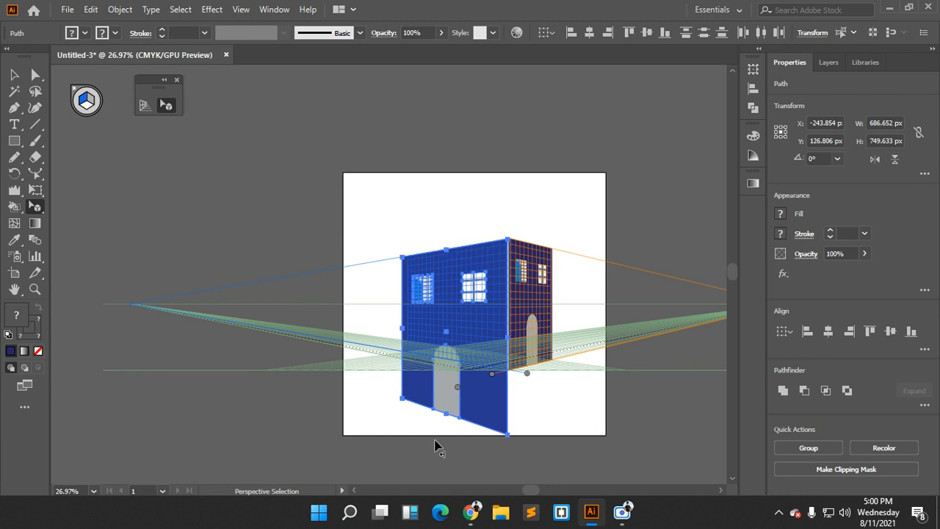
pyautogui.moveTo(507, 435); pyautogui.dragTo(509, 372)
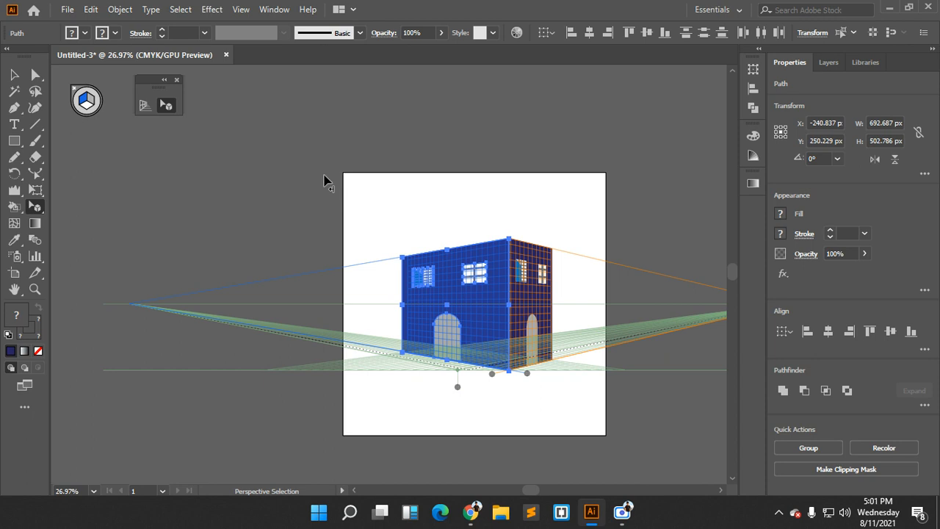
# Hide the perspective grid and leave the finished two-sided building deselected on the artboard
pyautogui.press('ctrl')
pyautogui.hotkey('ctrl', 'shift', 'i')
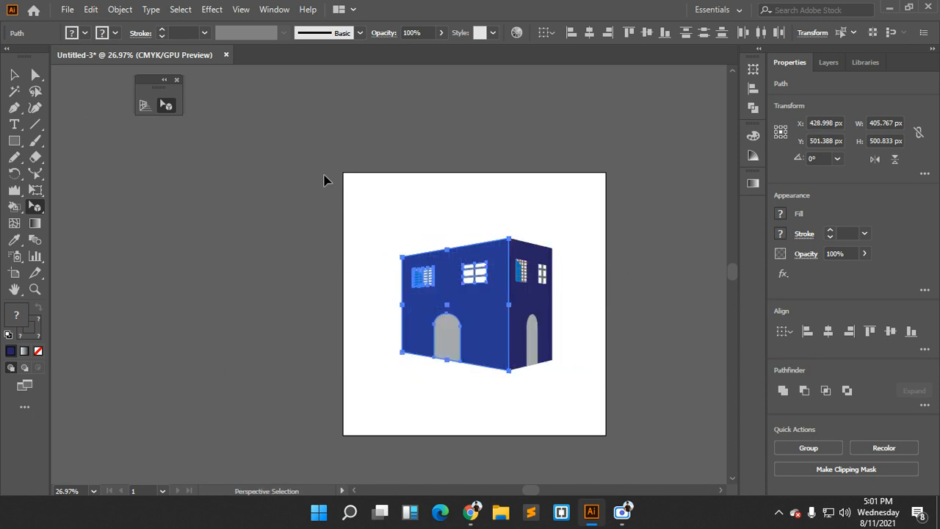
pyautogui.press('v')
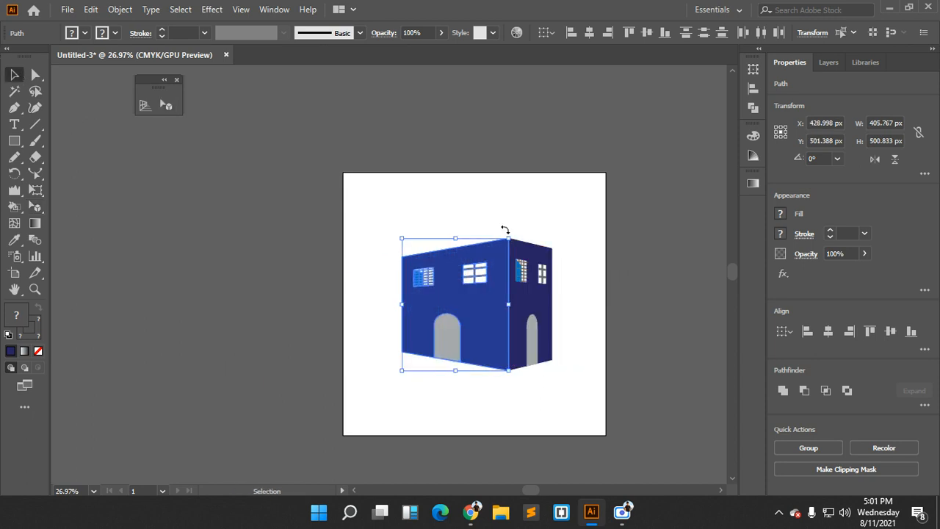
pyautogui.click(619, 217)
pyautogui.scroll(-2, 635, 266)
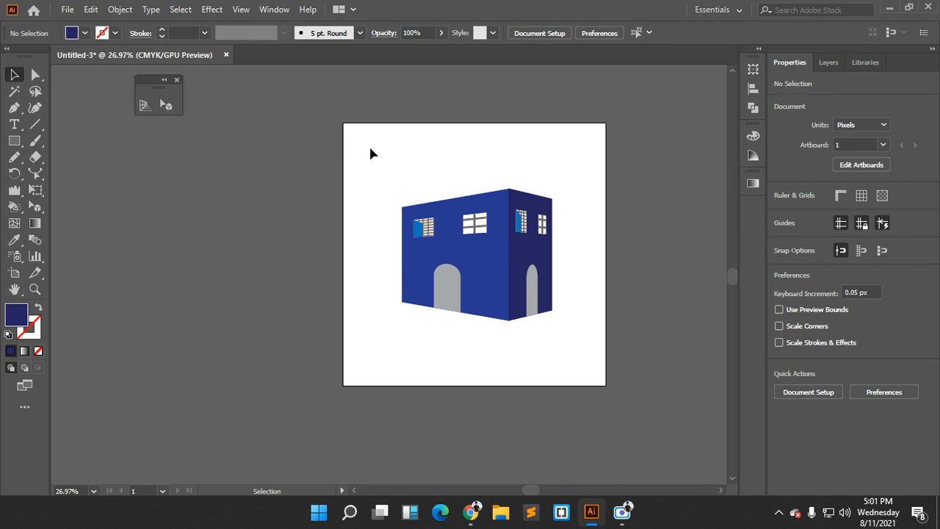
pyautogui.hotkey('ctrl', 'a')
pyautogui.click(672, 249)
# Switch to the Google Meet call, read the in-call messages, and return to Illustrator
pyautogui.moveTo(471, 512)
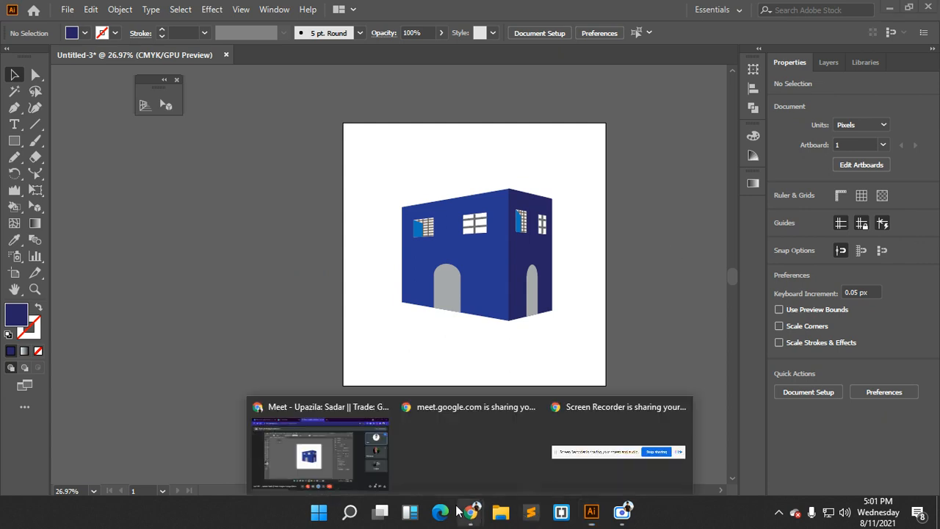
pyautogui.click(355, 470)
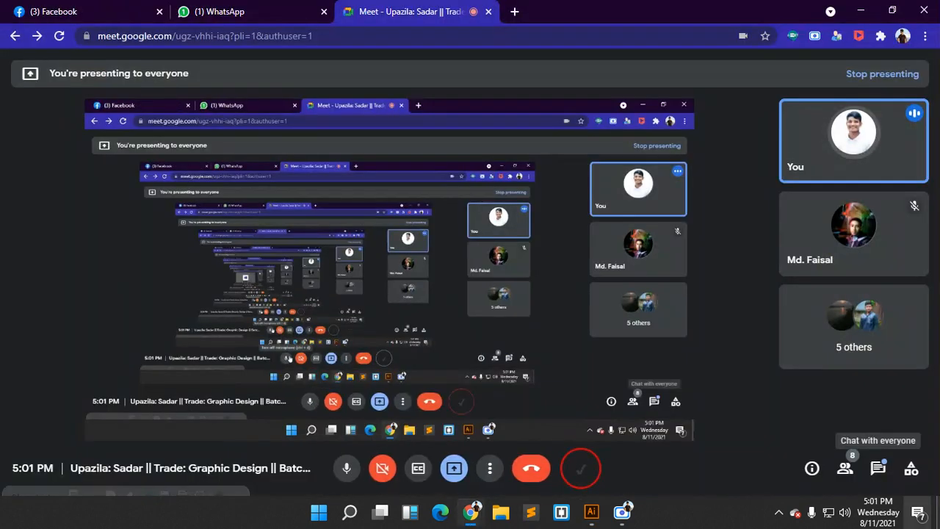
pyautogui.click(879, 470)
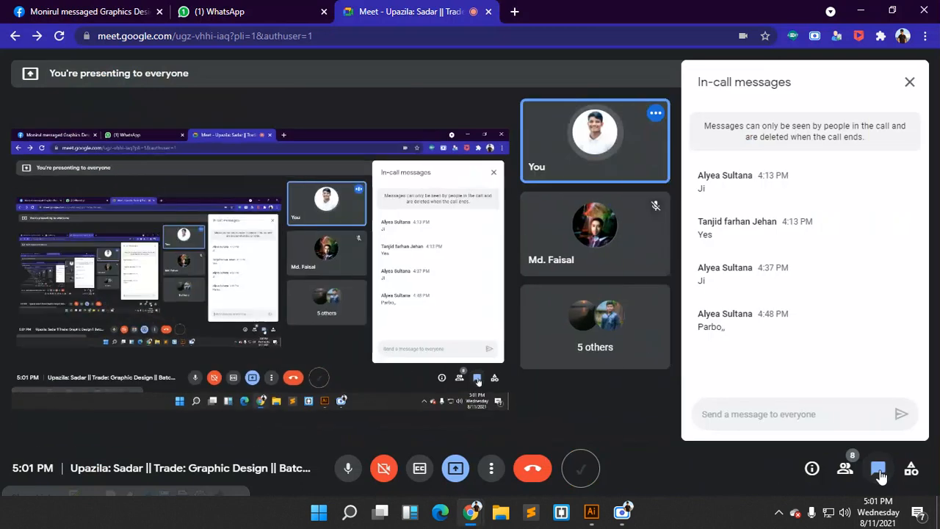
pyautogui.click(880, 473)
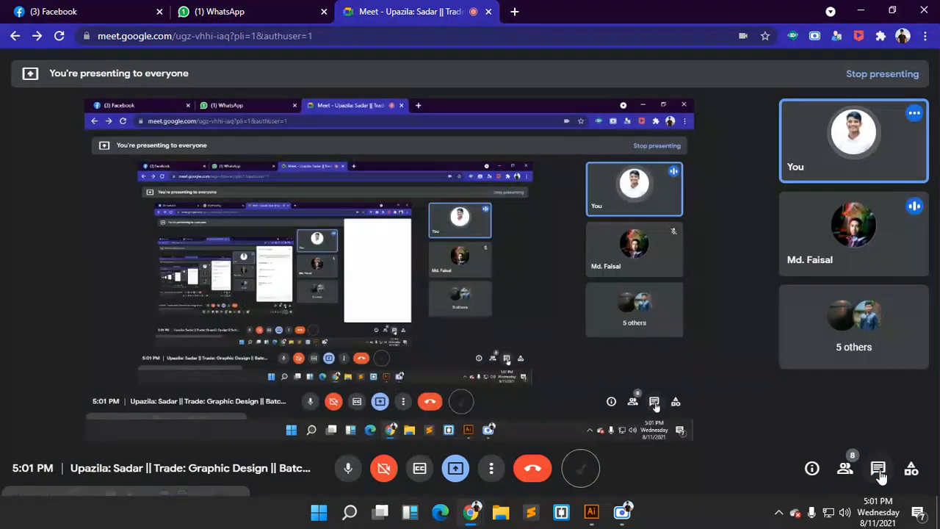
pyautogui.moveTo(617, 517)
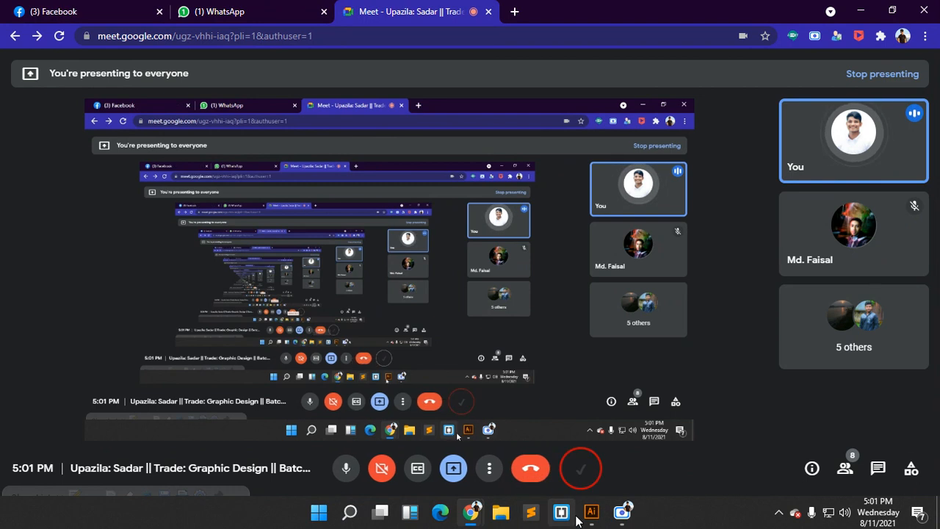
pyautogui.click(588, 451)
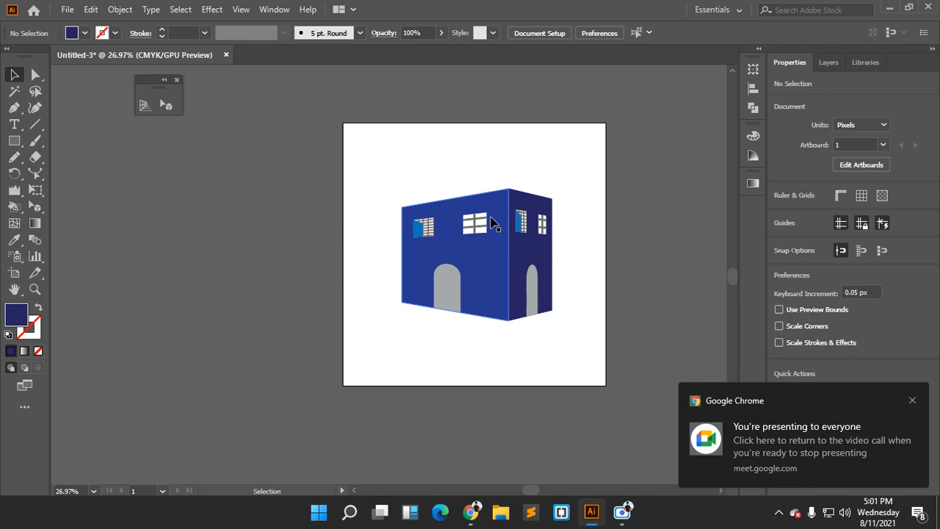
pyautogui.moveTo(470, 512)
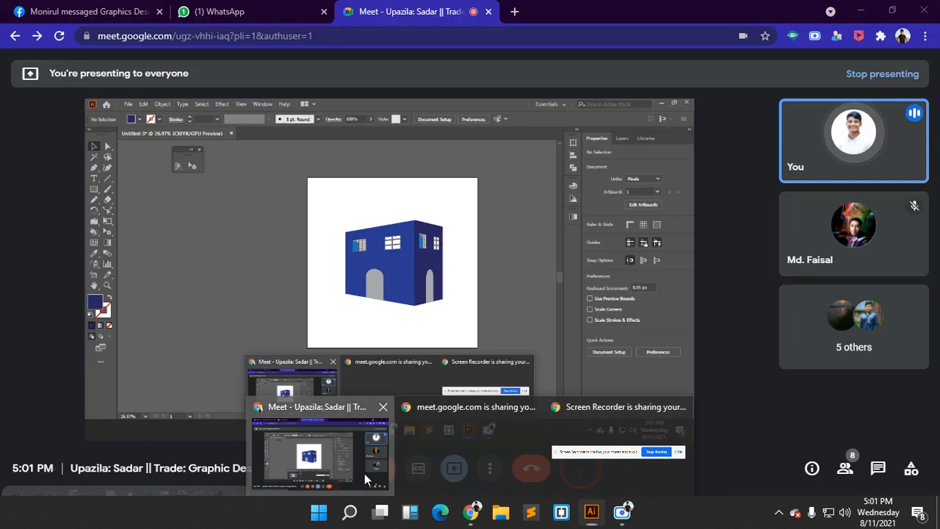
pyautogui.click(364, 473)
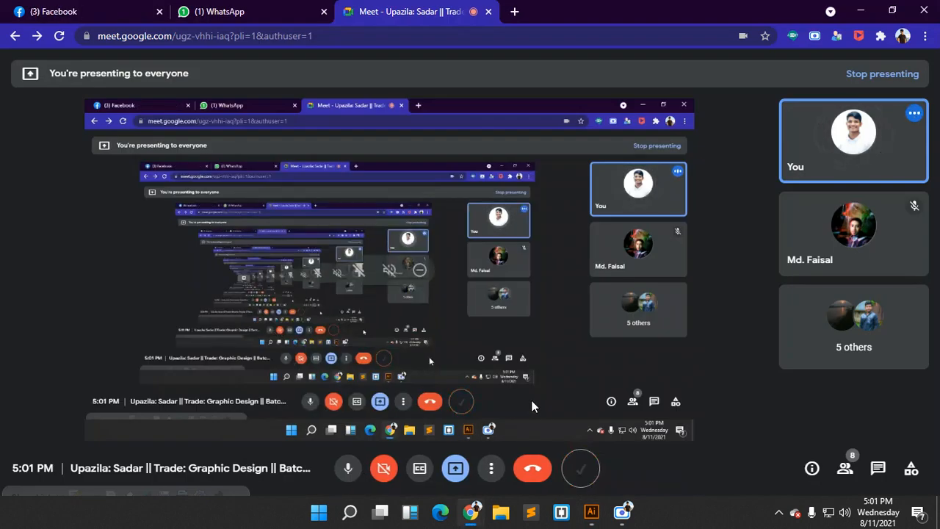
pyautogui.click(592, 512)
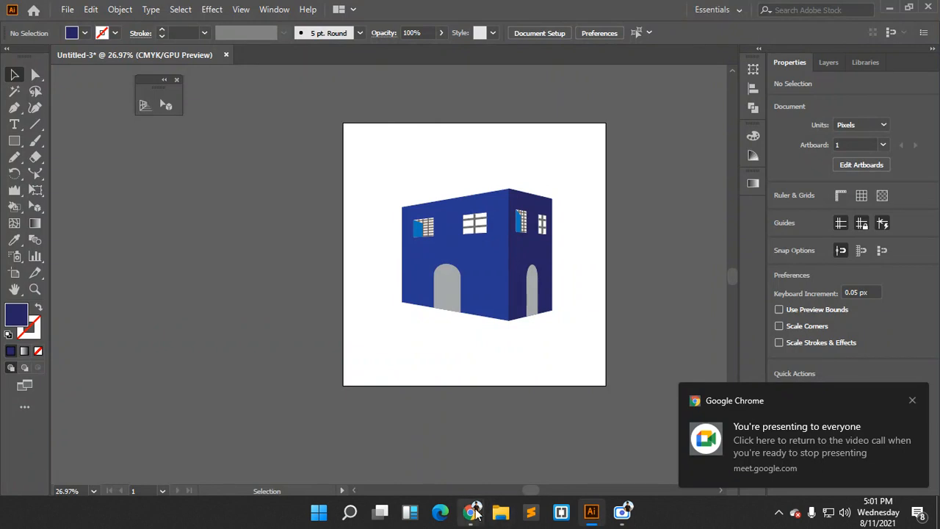
pyautogui.moveTo(471, 512)
pyautogui.click(331, 451)
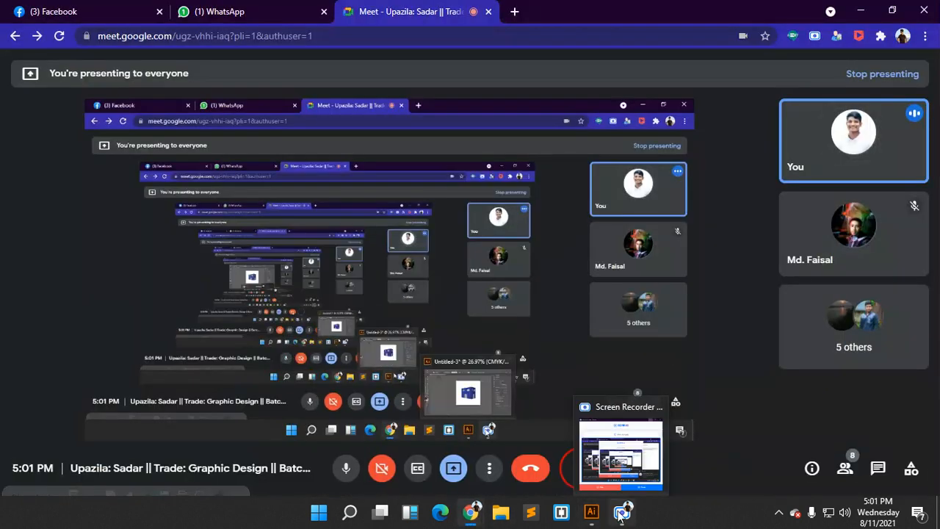
pyautogui.click(621, 512)
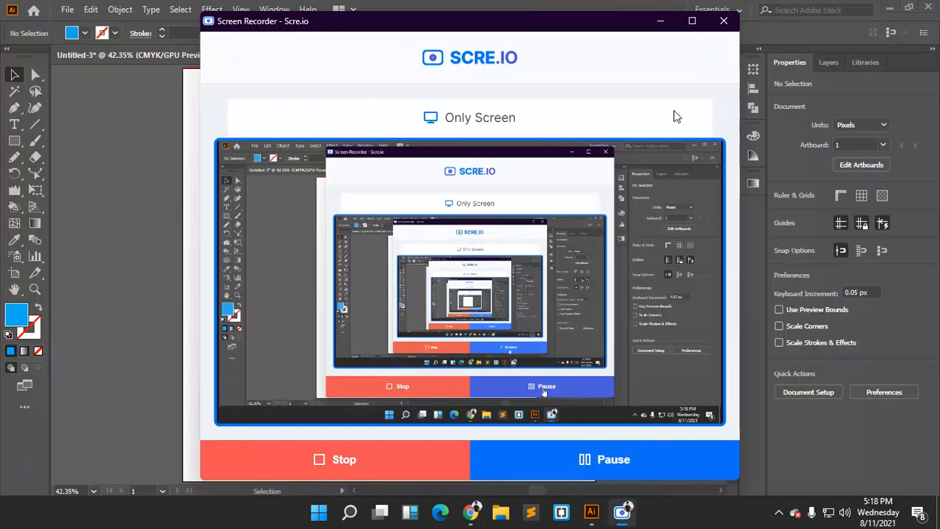
pyautogui.click(660, 20)
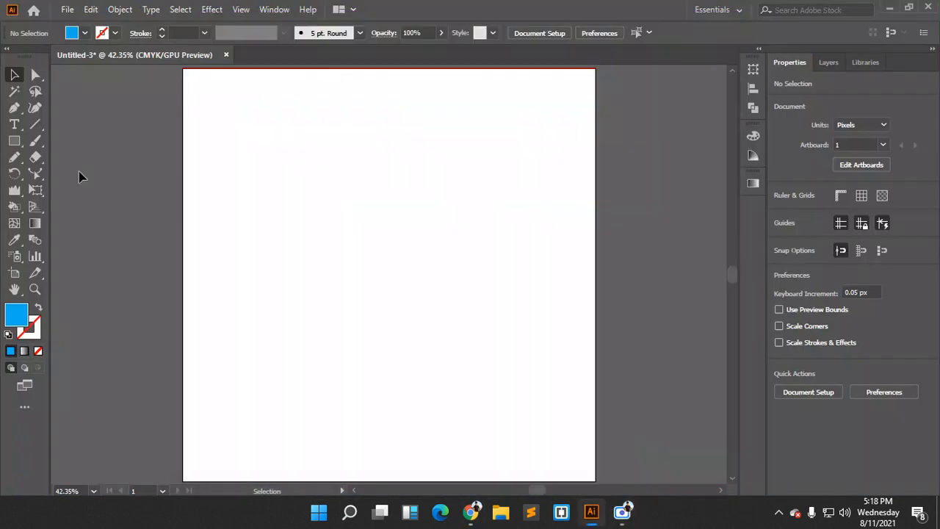
# Show the perspective grid on the empty artboard, review the Perspective Grid view options, and hide the grid
pyautogui.click(42, 212)
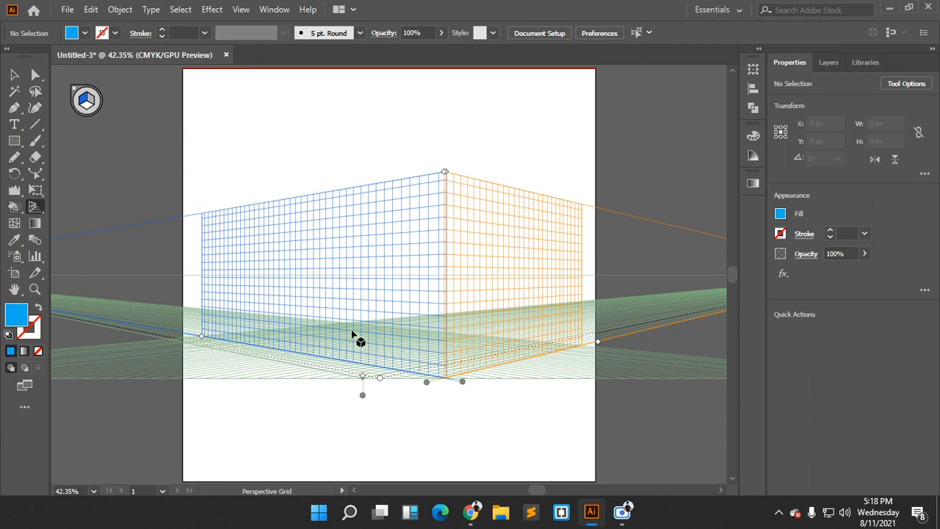
pyautogui.scroll(3, 352, 334)
pyautogui.scroll(-2, 352, 334)
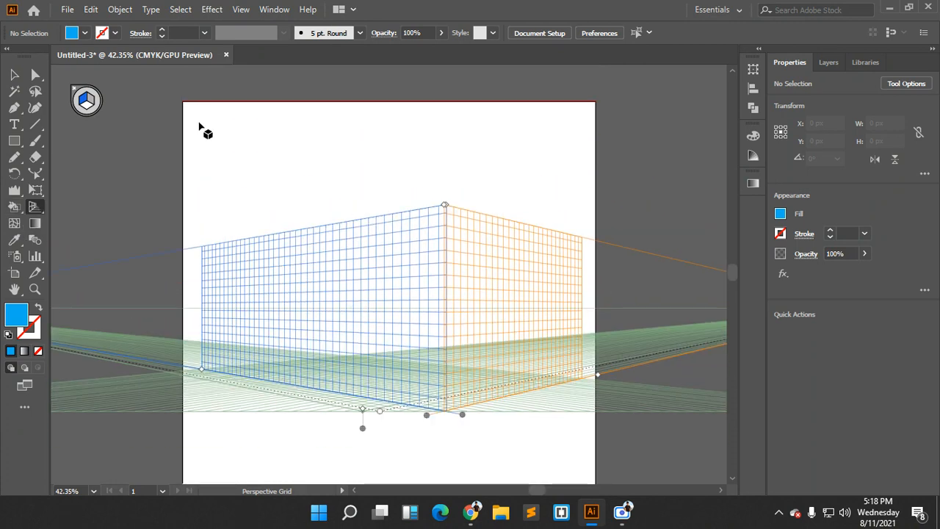
pyautogui.click(241, 9)
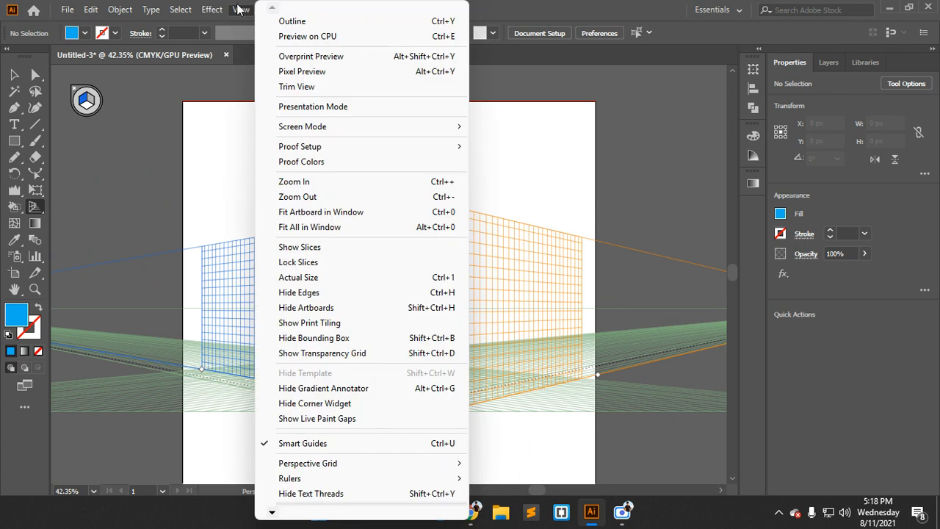
pyautogui.moveTo(312, 469)
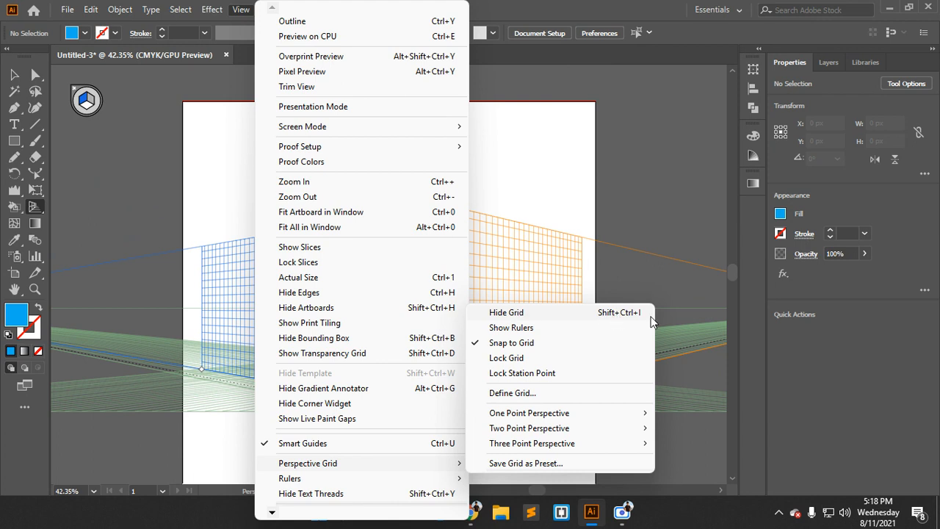
pyautogui.click(162, 323)
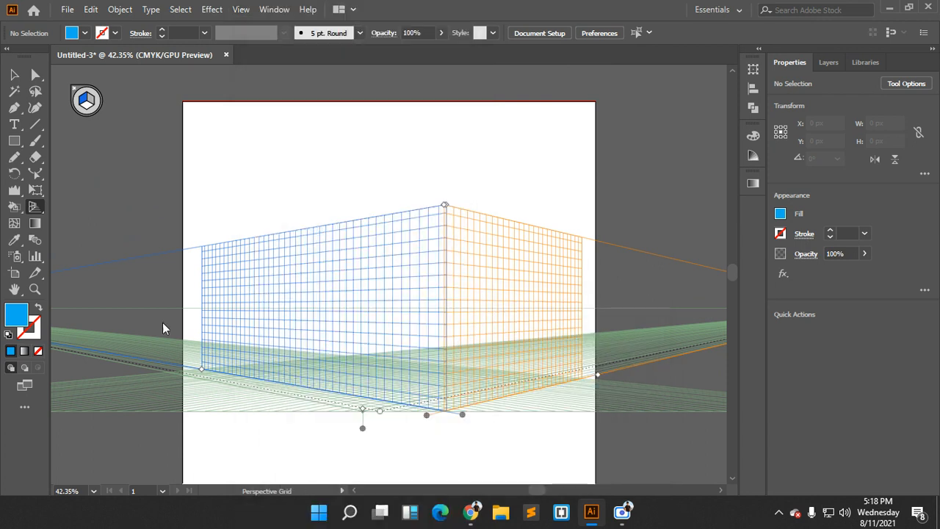
pyautogui.hotkey('shift', 'ctrl', 'i')
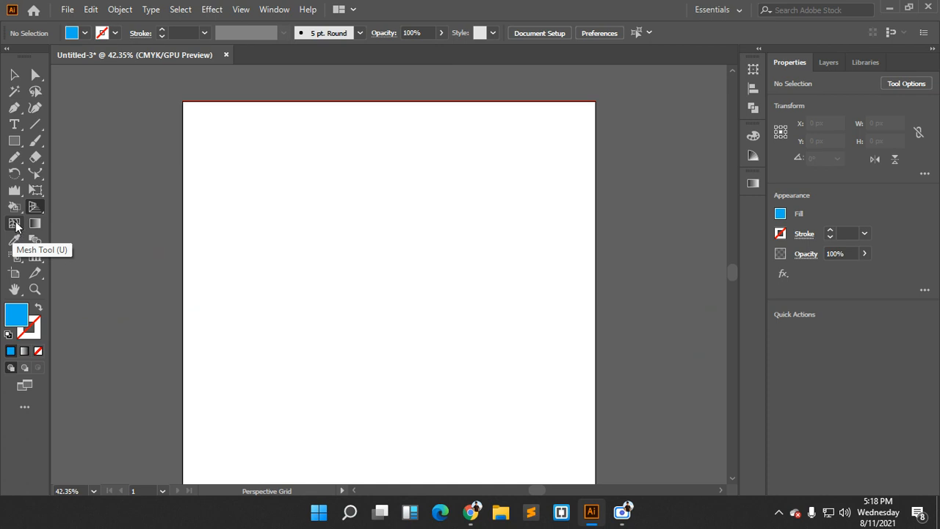
# Draw a light blue square about 343 px wide in the upper part of the artboard and select it
pyautogui.click(20, 141)
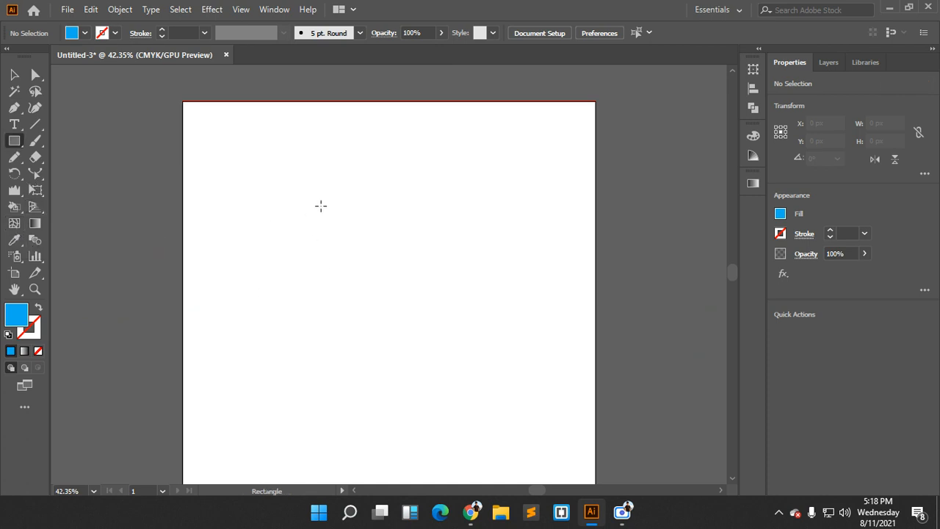
pyautogui.moveTo(315, 199); pyautogui.dragTo(383, 234)
pyautogui.click(14, 74)
pyautogui.click(393, 177)
pyautogui.click(374, 178)
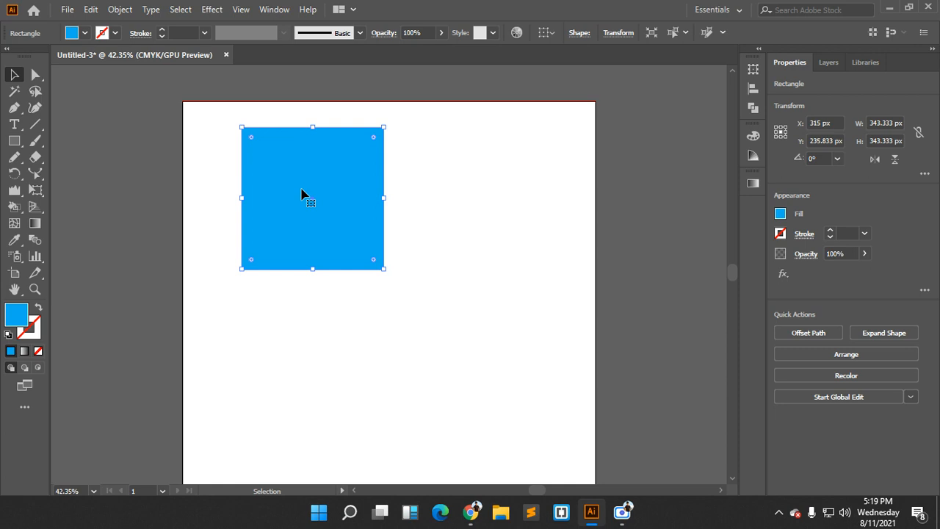
# Add a gradient mesh point inside the blue square near its upper-left corner, at about X 245 px, Y 149 px
pyautogui.click(14, 224)
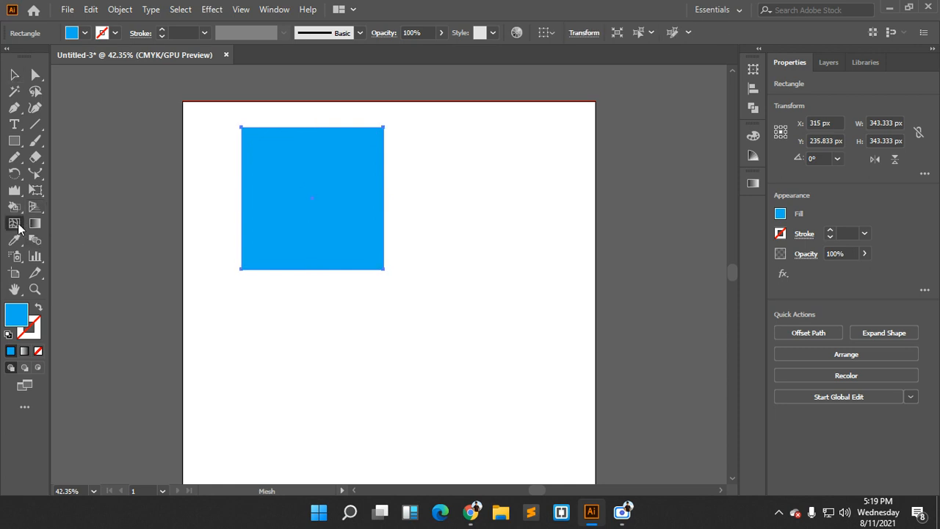
pyautogui.click(284, 162)
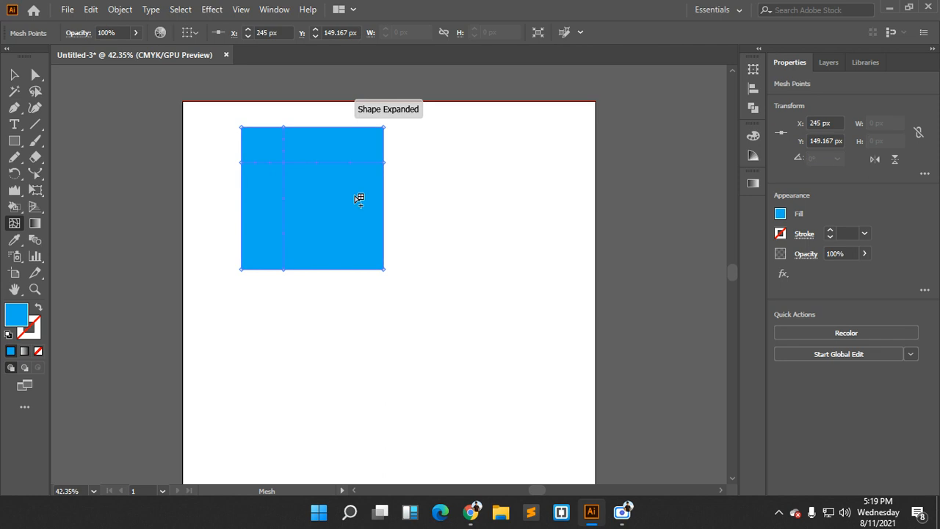
pyautogui.scroll(2, 276, 172)
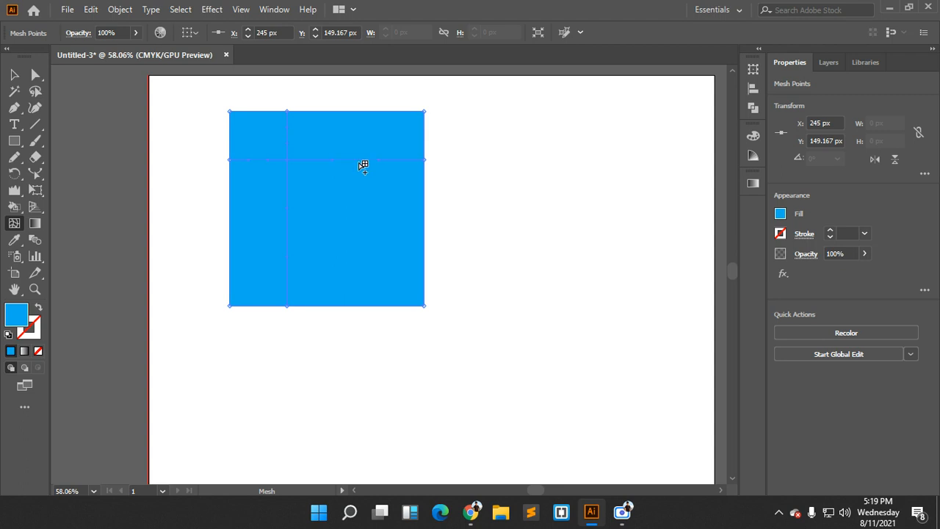
# Select the square's inner mesh point with the Lasso tool and fill it white
pyautogui.click(35, 93)
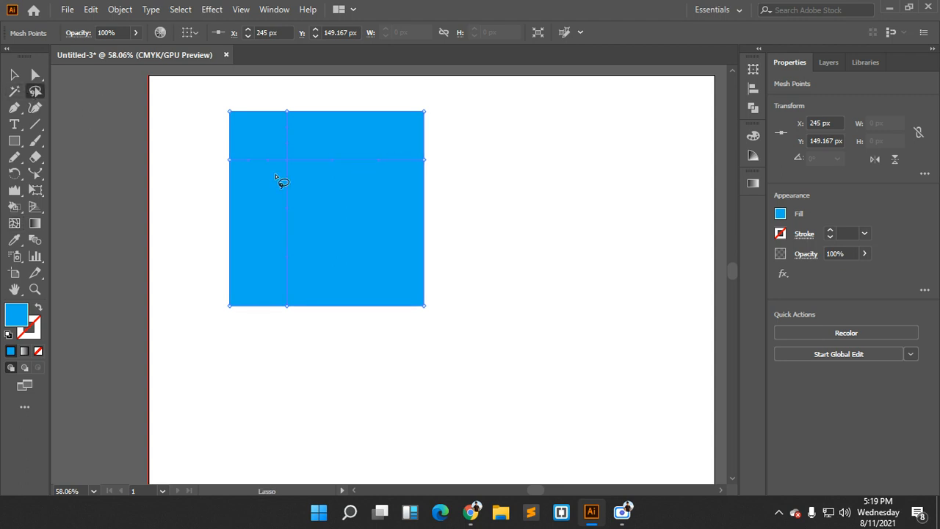
pyautogui.moveTo(268, 152)
pyautogui.mouseDown()
pyautogui.moveTo(328, 159)
pyautogui.moveTo(297, 141)
pyautogui.mouseUp()
pyautogui.click(783, 219)
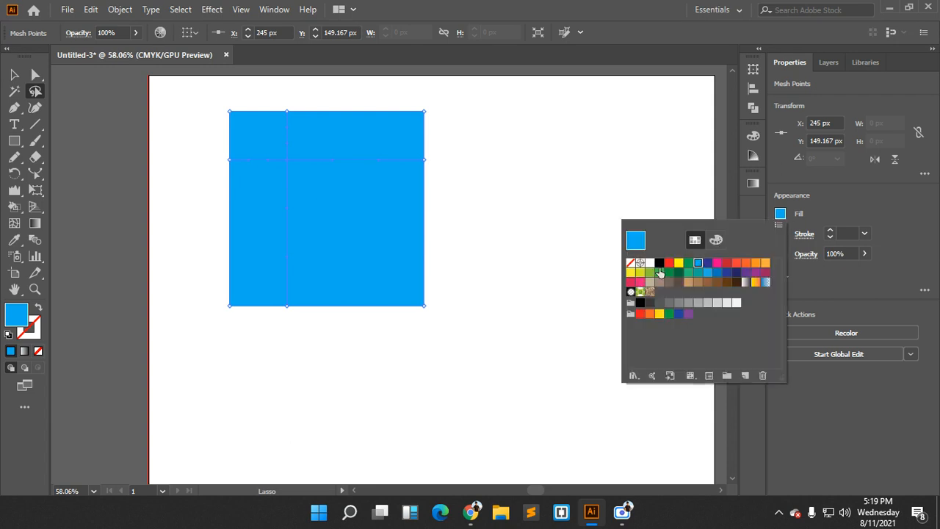
pyautogui.click(650, 263)
pyautogui.click(781, 214)
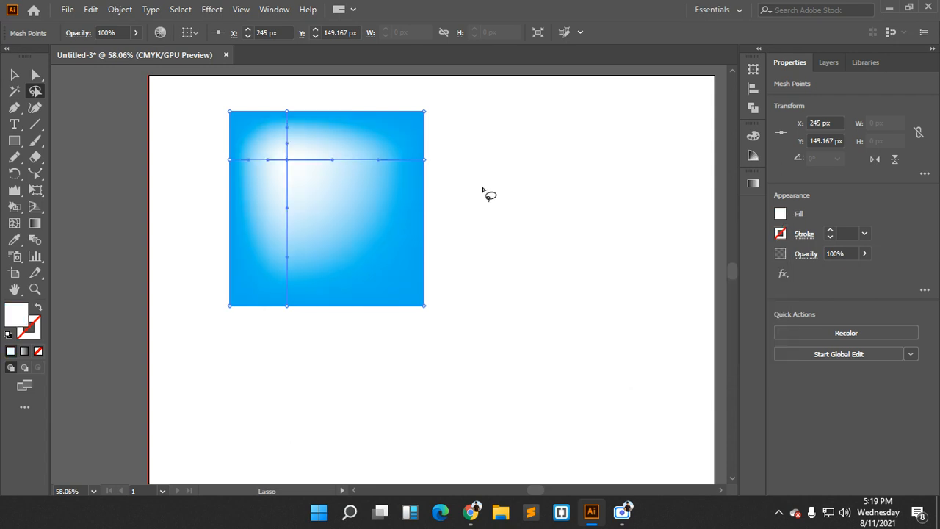
# Lasso the mesh points at the square's upper-left corner and adjacent top edge and fill them dark blue
pyautogui.moveTo(372, 159)
pyautogui.mouseDown()
pyautogui.moveTo(404, 160)
pyautogui.moveTo(376, 151)
pyautogui.mouseUp()
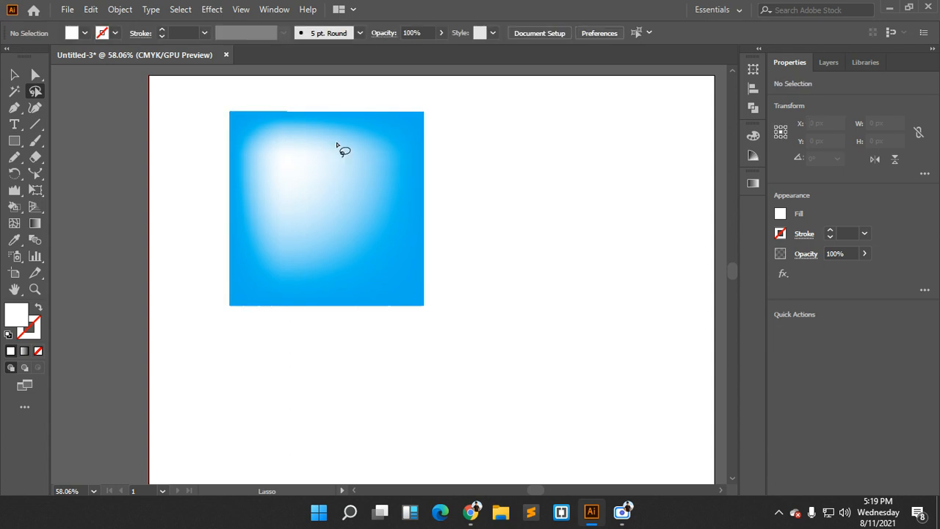
pyautogui.moveTo(204, 99)
pyautogui.mouseDown()
pyautogui.moveTo(226, 125)
pyautogui.moveTo(301, 84)
pyautogui.moveTo(282, 203)
pyautogui.mouseUp()
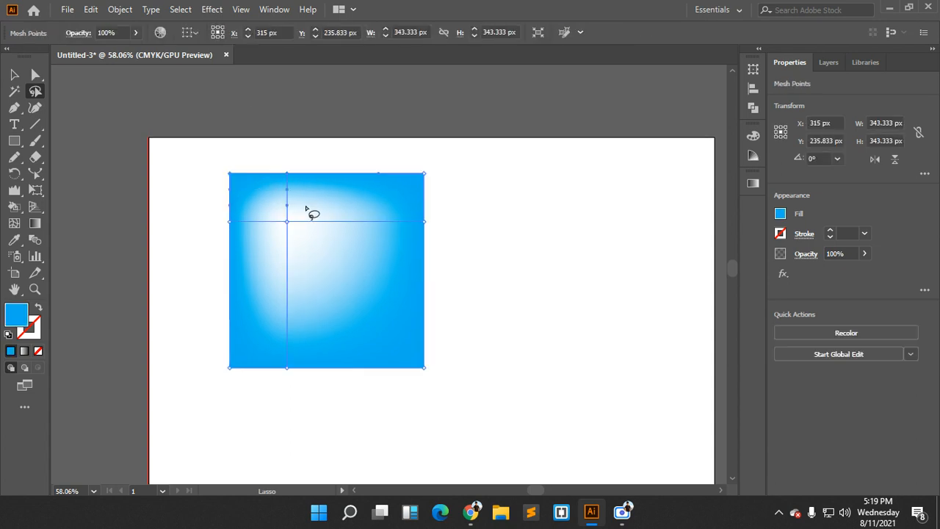
pyautogui.click(780, 215)
pyautogui.click(708, 263)
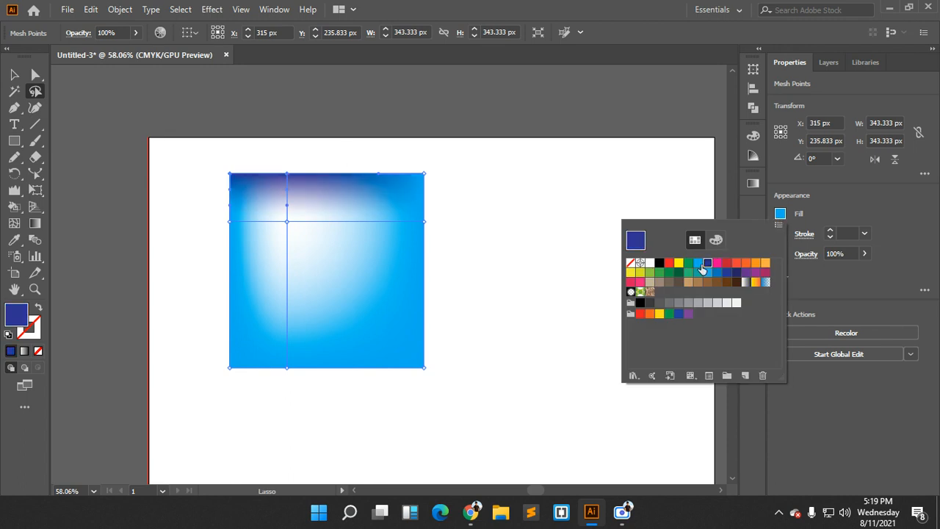
pyautogui.click(385, 168)
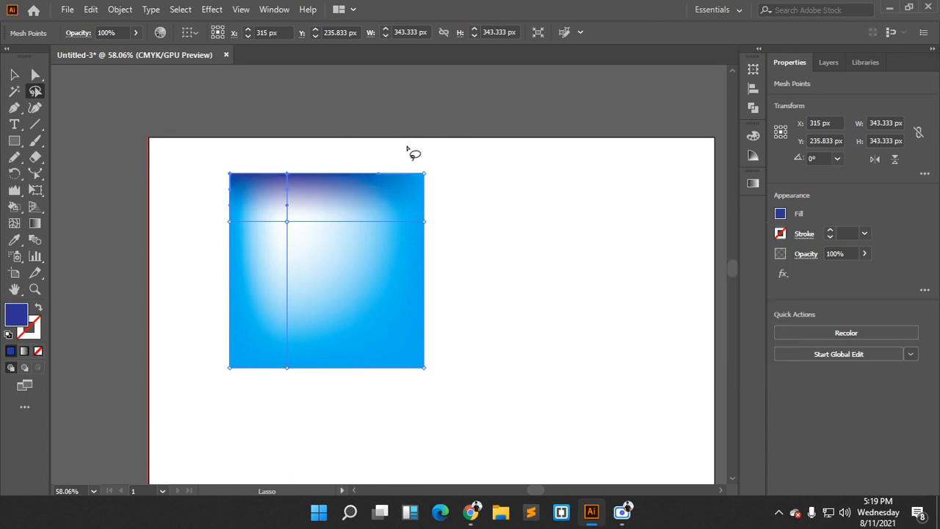
# Lasso the mesh point at the square's upper-right corner and fill it red
pyautogui.moveTo(400, 149)
pyautogui.mouseDown()
pyautogui.moveTo(430, 209)
pyautogui.moveTo(394, 154)
pyautogui.mouseUp()
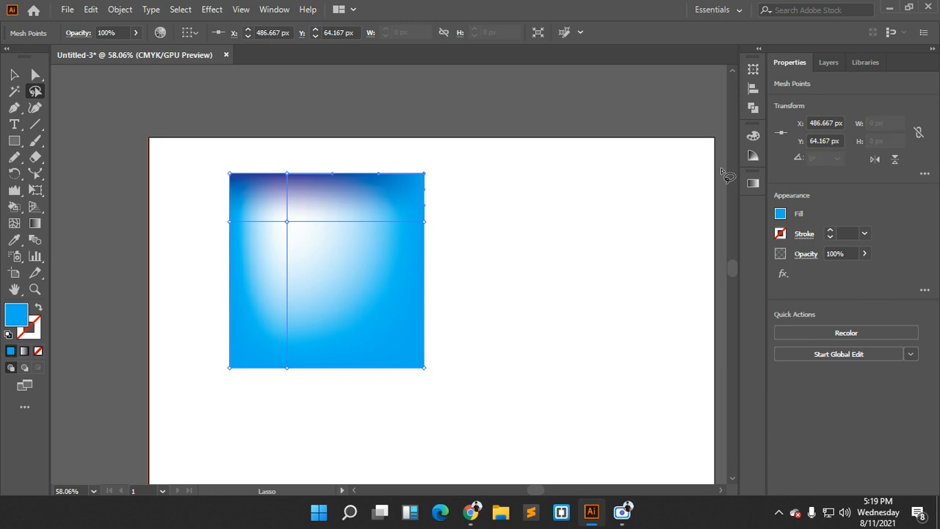
pyautogui.click(781, 215)
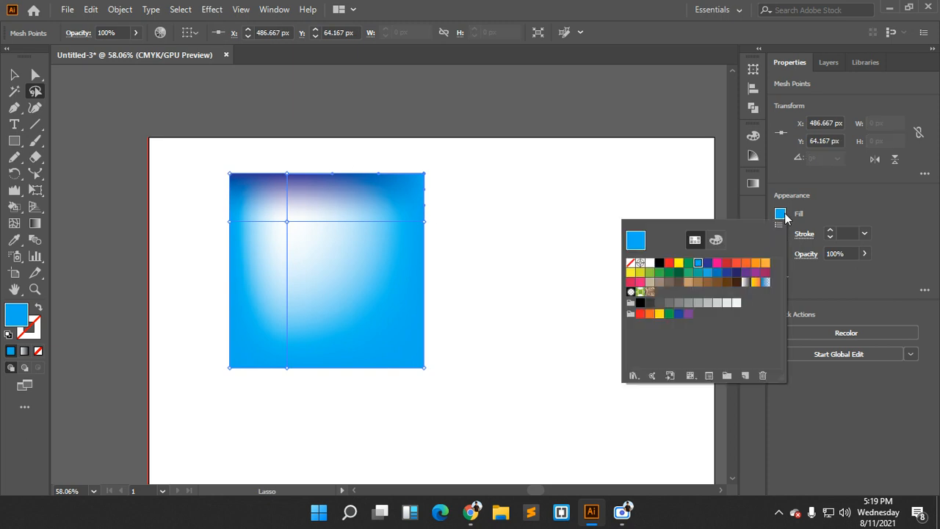
pyautogui.click(725, 264)
pyautogui.click(409, 218)
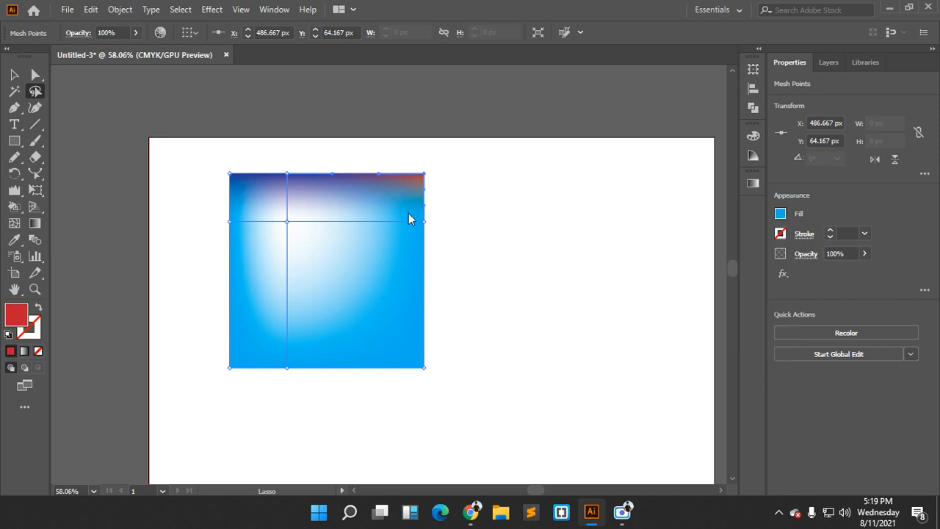
# Lasso the mesh point on the square's right edge, fill it dark blue and deselect the mesh
pyautogui.moveTo(435, 204); pyautogui.dragTo(457, 263)
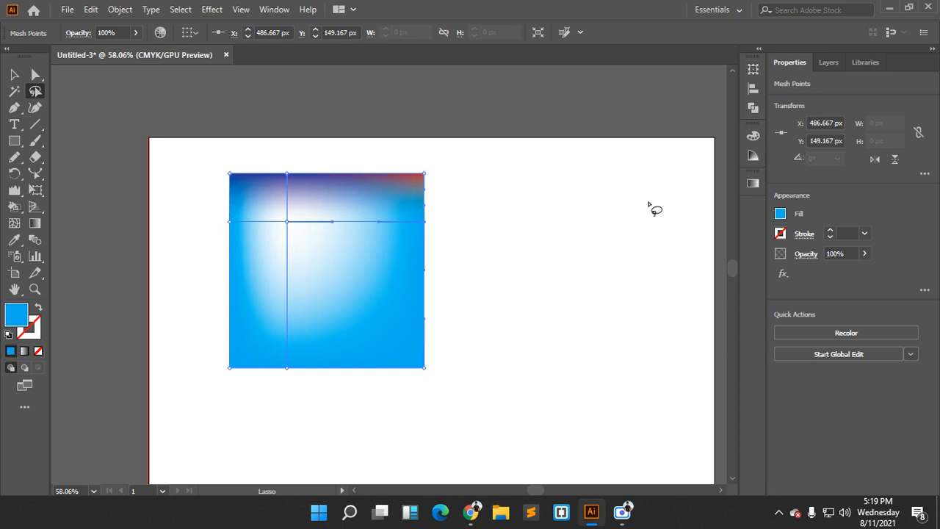
pyautogui.click(780, 214)
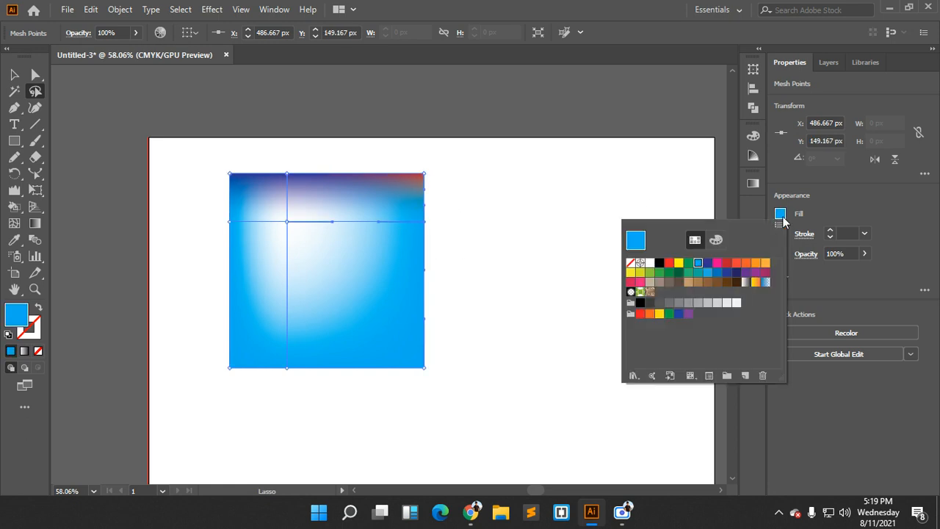
pyautogui.click(727, 272)
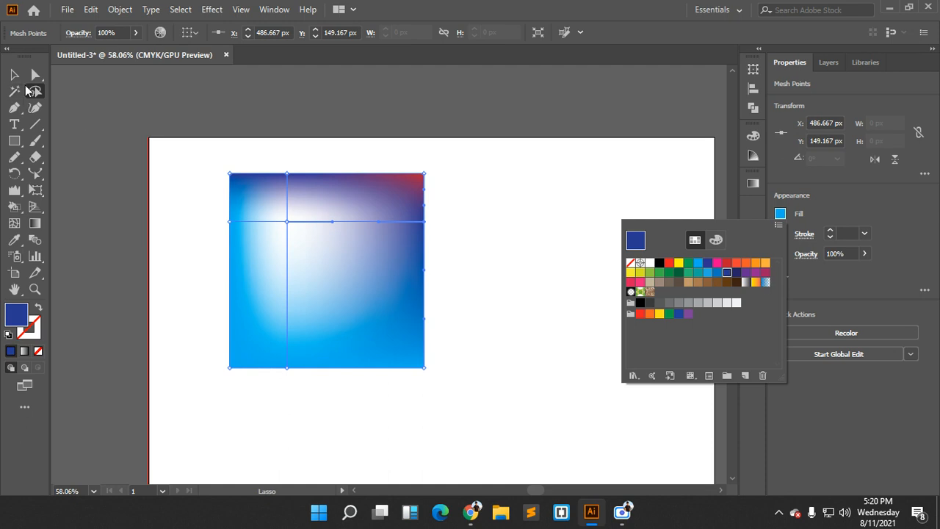
pyautogui.click(125, 90)
pyautogui.click(478, 271)
pyautogui.scroll(-1, 411, 283)
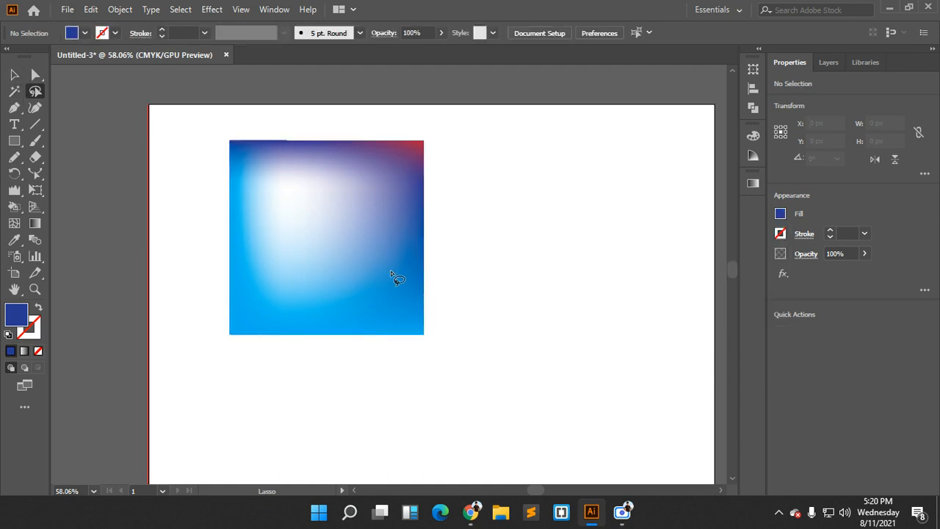
# Select the square and add five mesh points: three down its middle, one at lower left and one near the upper-right corner
pyautogui.scroll(2, 367, 265)
pyautogui.click(14, 222)
pyautogui.click(14, 75)
pyautogui.click(311, 262)
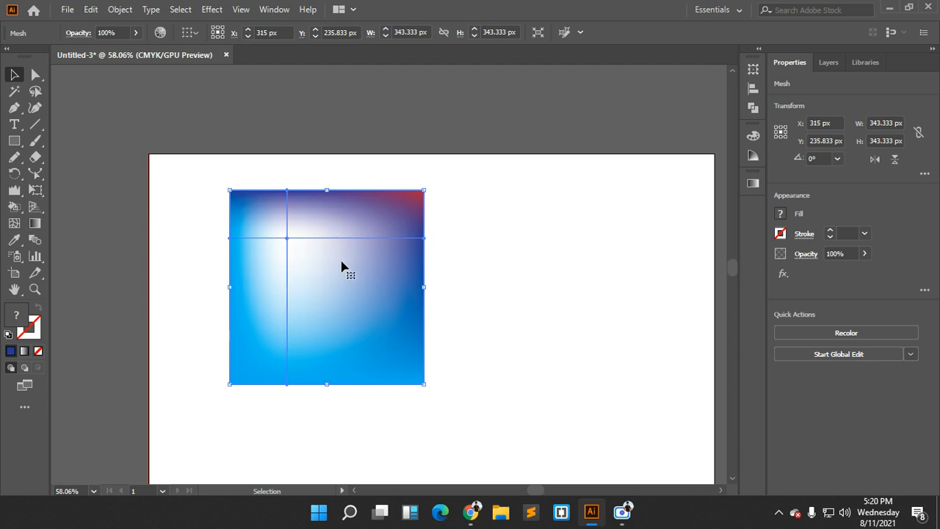
pyautogui.click(13, 224)
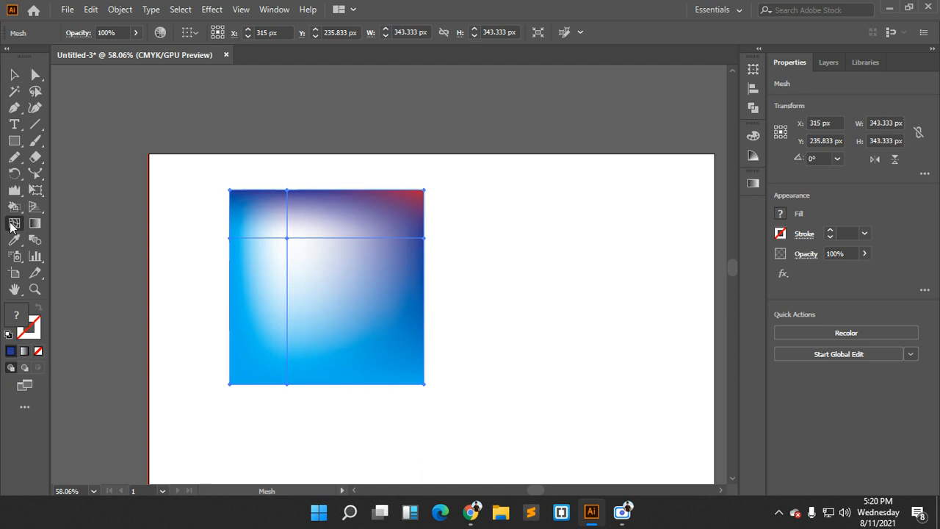
pyautogui.click(333, 236)
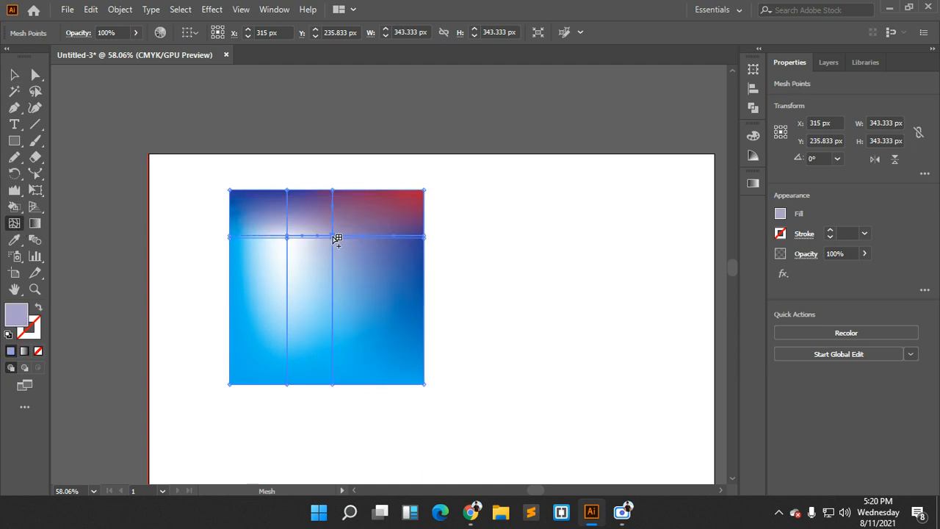
pyautogui.click(333, 280)
pyautogui.click(332, 346)
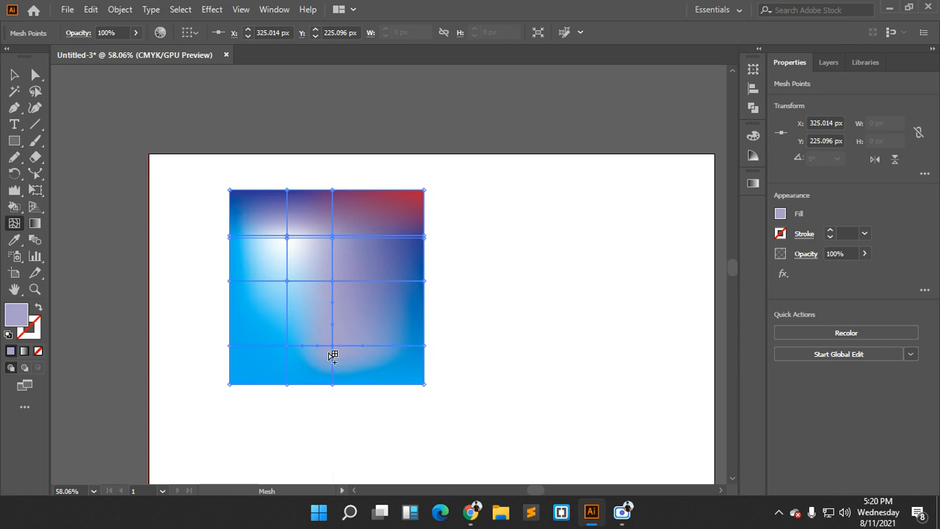
pyautogui.click(287, 313)
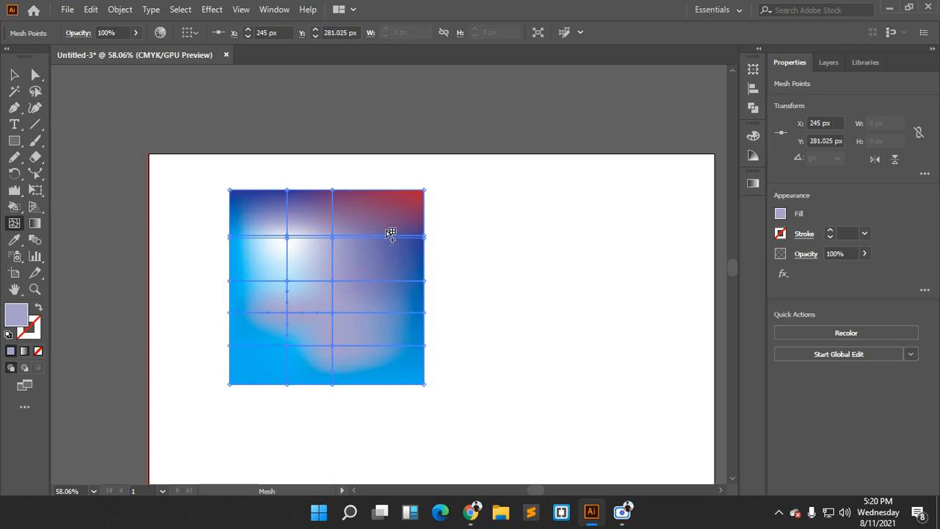
pyautogui.click(387, 236)
# Lasso the inner mesh points in the square's lower-left area, fill them orange and deselect the mesh
pyautogui.click(14, 74)
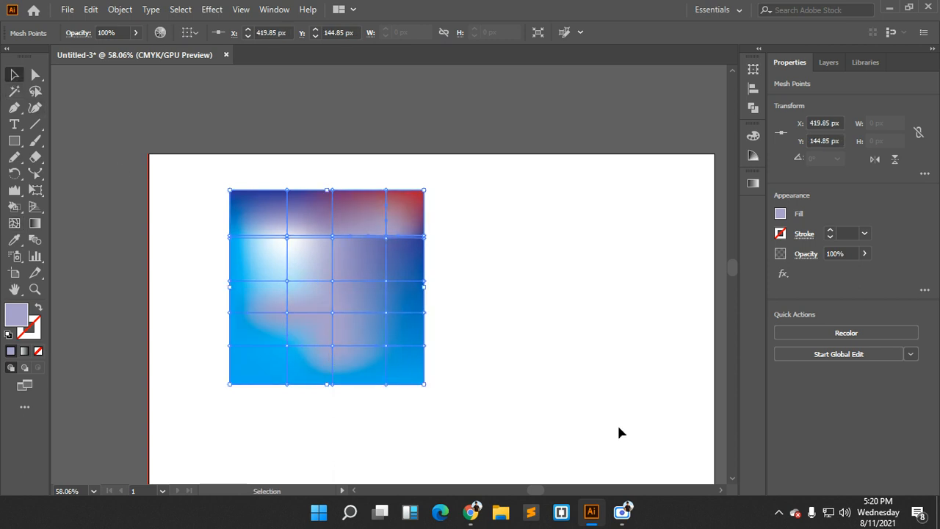
pyautogui.click(35, 91)
pyautogui.moveTo(271, 266)
pyautogui.mouseDown()
pyautogui.moveTo(316, 369)
pyautogui.moveTo(269, 283)
pyautogui.mouseUp()
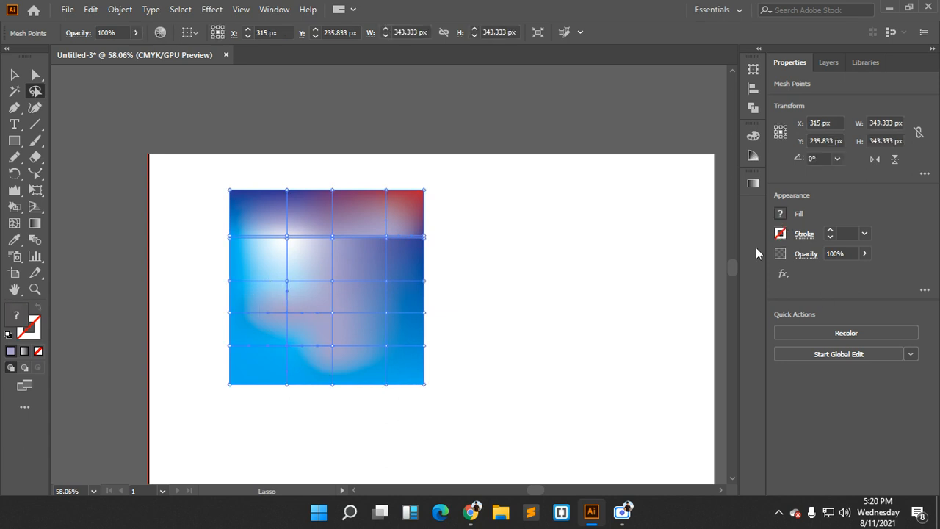
pyautogui.click(779, 214)
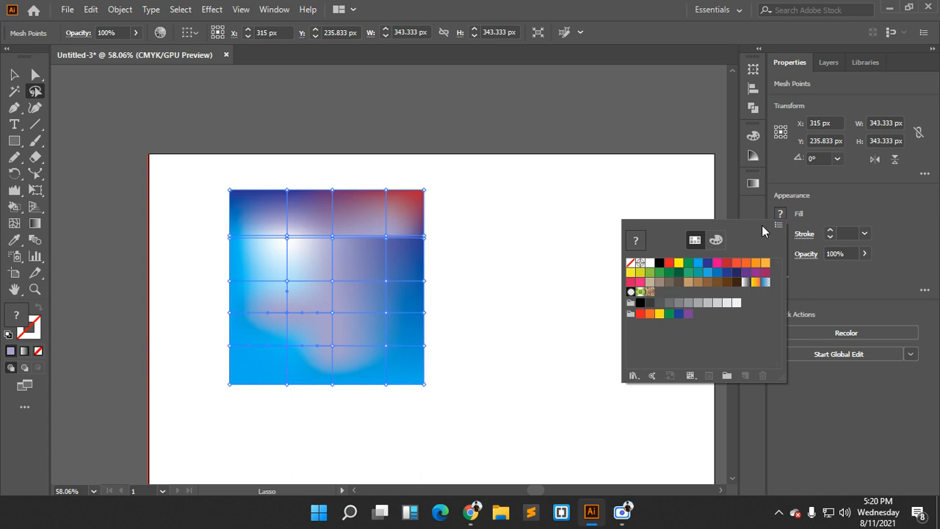
pyautogui.click(743, 268)
pyautogui.click(530, 205)
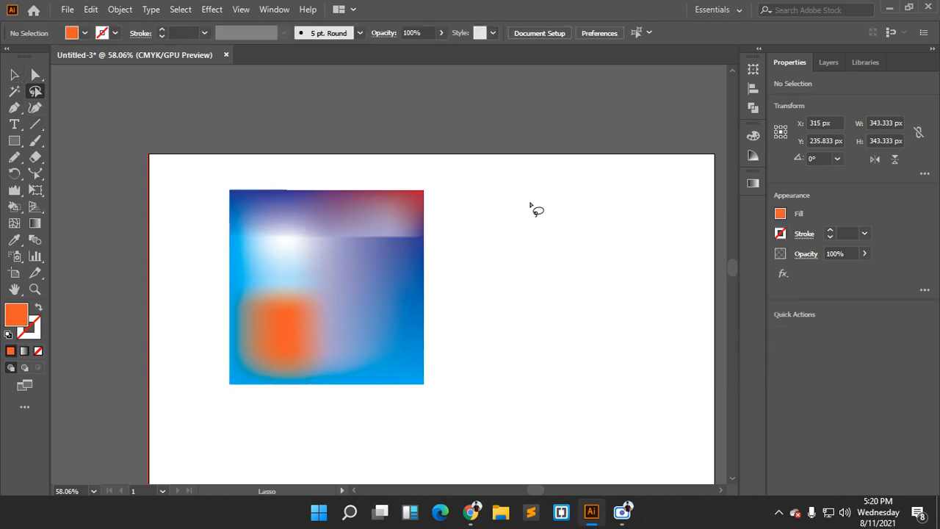
pyautogui.scroll(-1, 418, 251)
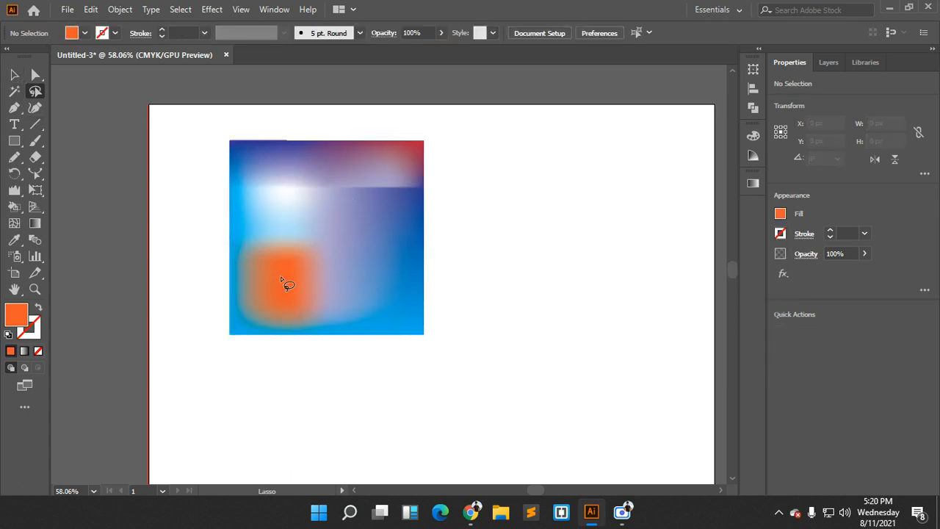
pyautogui.scroll(1, 268, 222)
pyautogui.scroll(-2, 268, 221)
pyautogui.scroll(2, 270, 226)
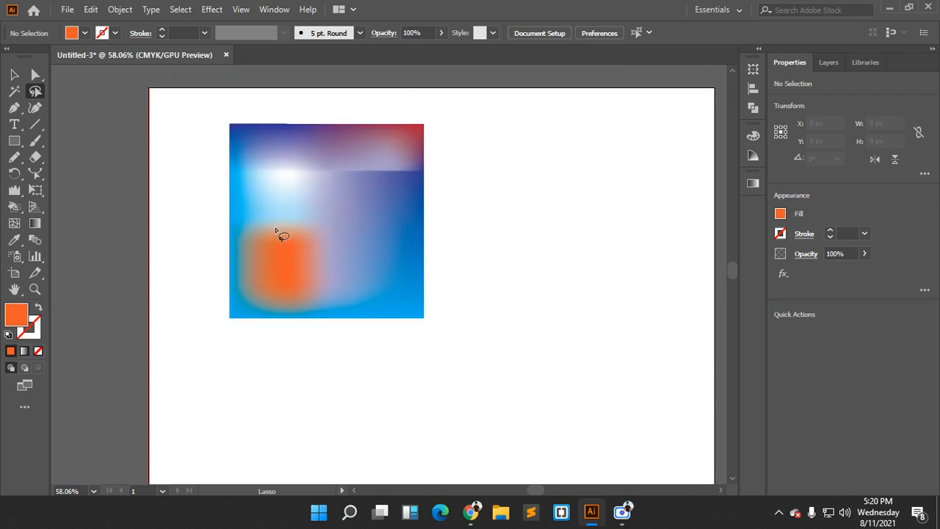
# Delete the colored mesh square from the artboard
pyautogui.click(14, 75)
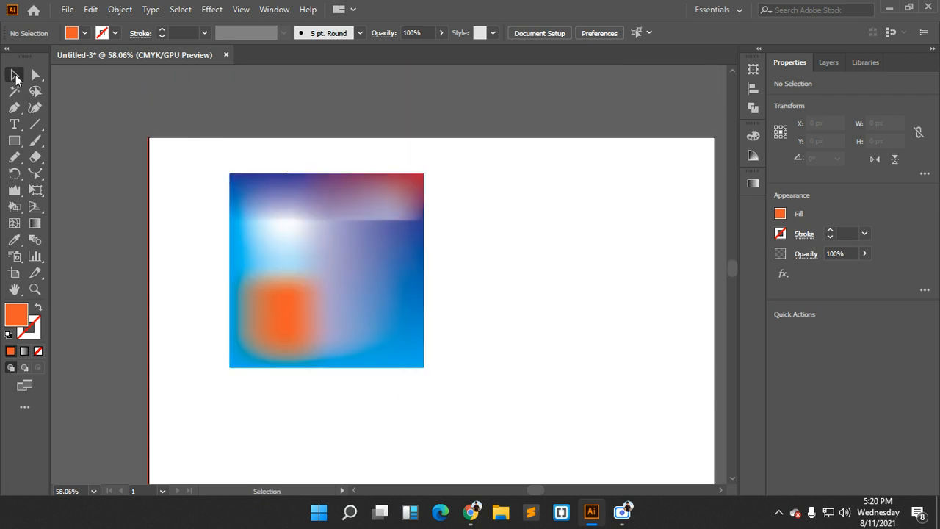
pyautogui.click(231, 183)
pyautogui.press('Delete')
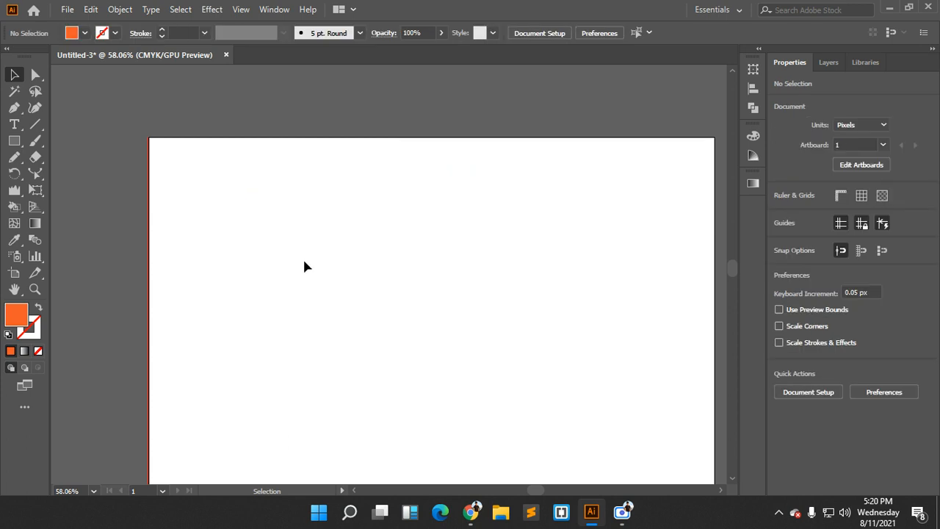
pyautogui.scroll(-1, 323, 275)
# Switch to Chrome, search Google Images for apple in a new tab and copy the picture of the red apple with a leaf
pyautogui.moveTo(485, 508)
pyautogui.click(369, 423)
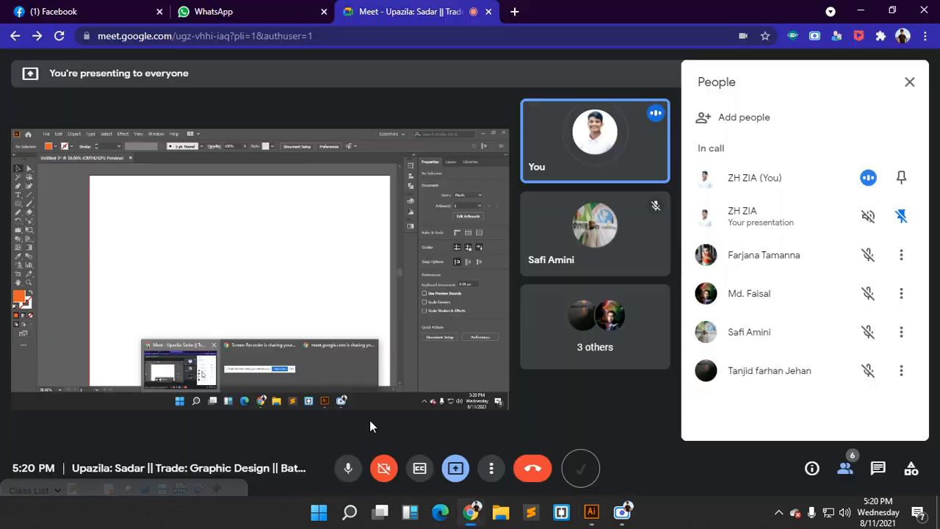
pyautogui.click(514, 11)
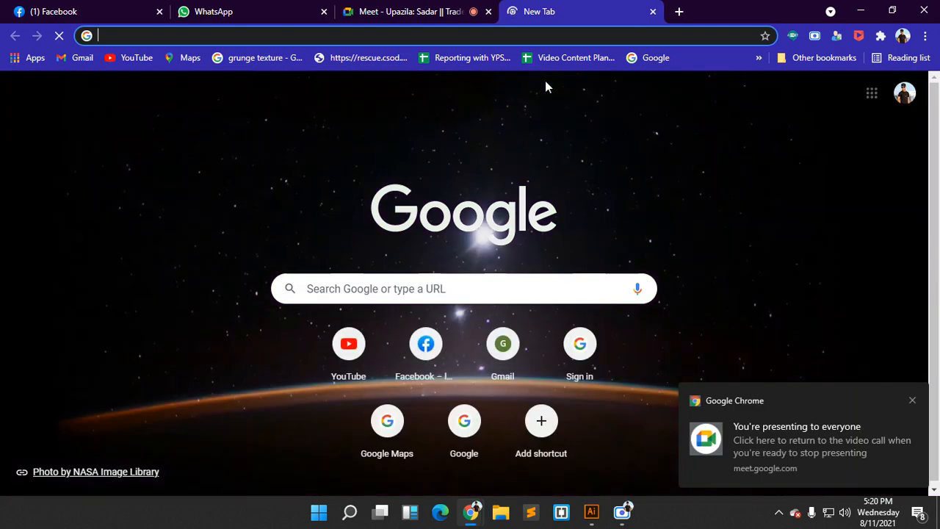
pyautogui.write('app')
pyautogui.press('Return')
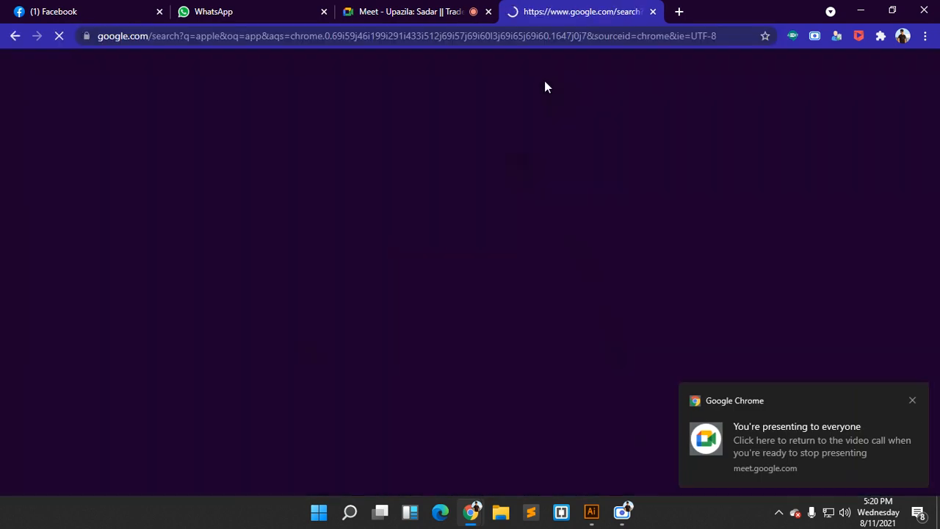
pyautogui.click(199, 130)
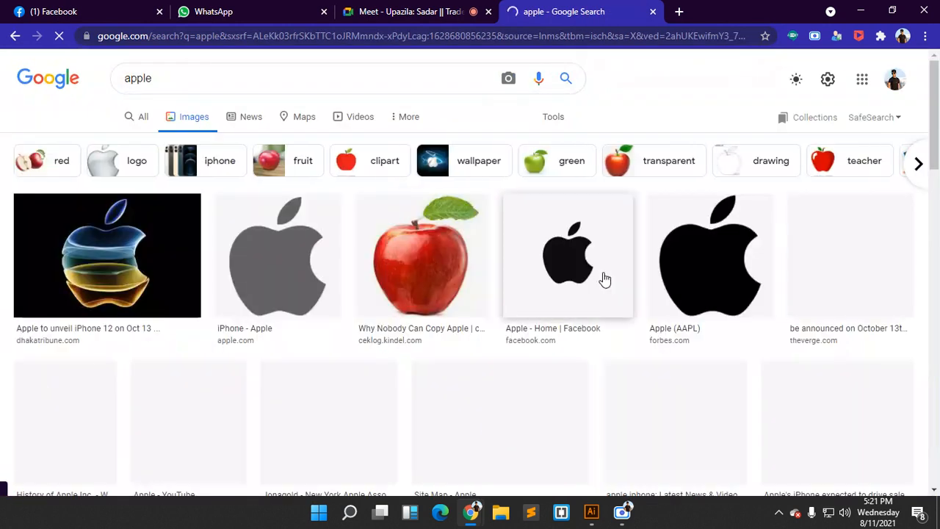
pyautogui.rightClick(434, 274)
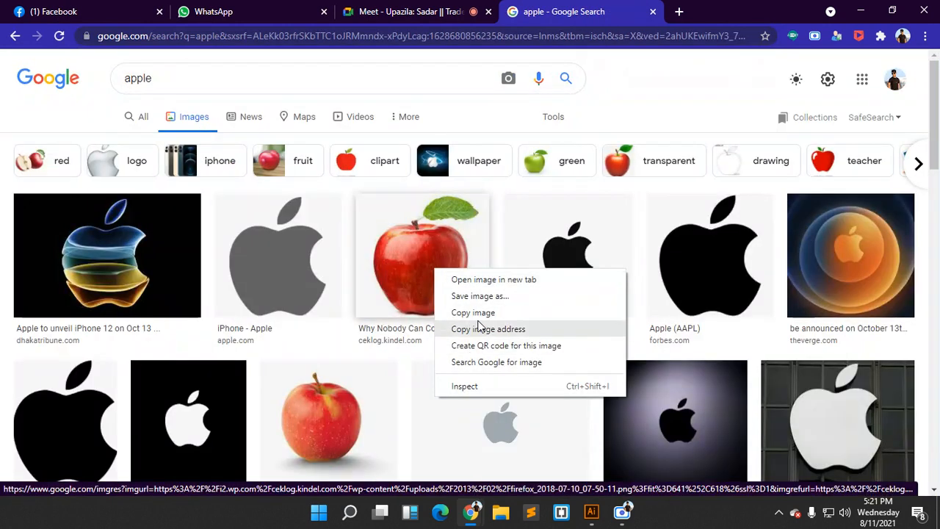
pyautogui.click(481, 312)
# Return to Illustrator, paste the apple picture, place it in the upper middle of the artboard and activate the Pen tool
pyautogui.click(592, 512)
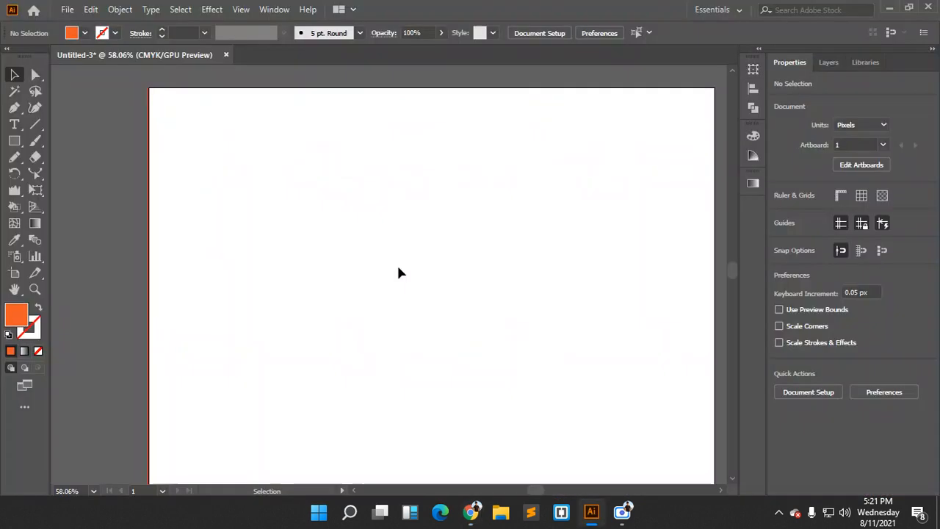
pyautogui.hotkey('ctrl', 'v')
pyautogui.moveTo(398, 273); pyautogui.dragTo(376, 241)
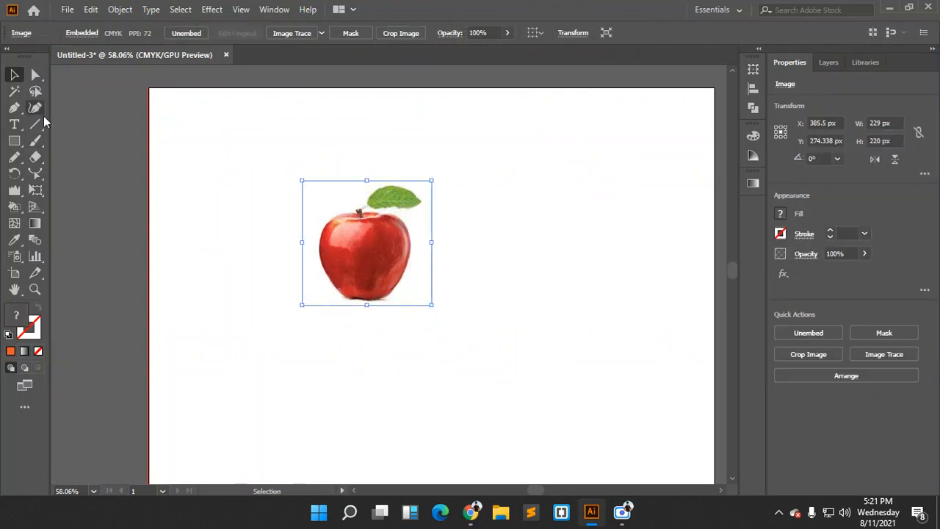
pyautogui.moveTo(370, 230); pyautogui.dragTo(421, 263)
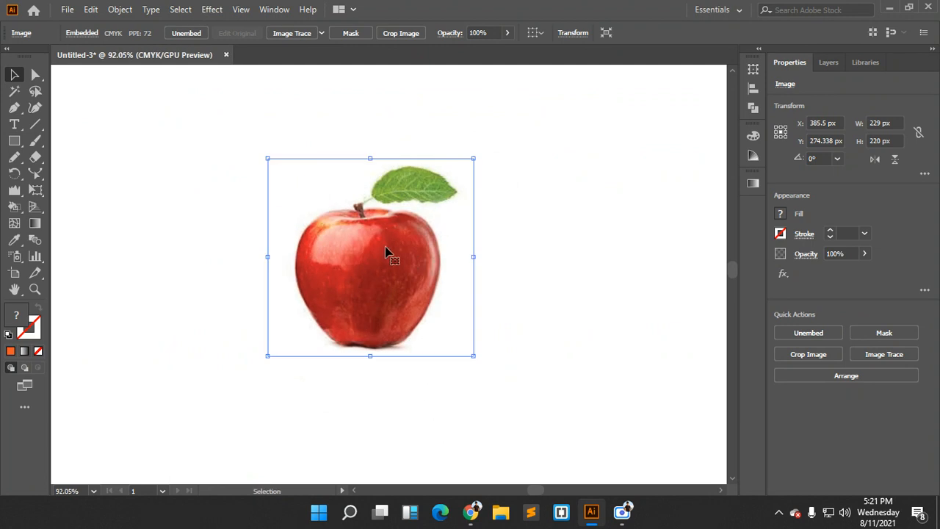
pyautogui.scroll(-2, 315, 285)
pyautogui.press('p')
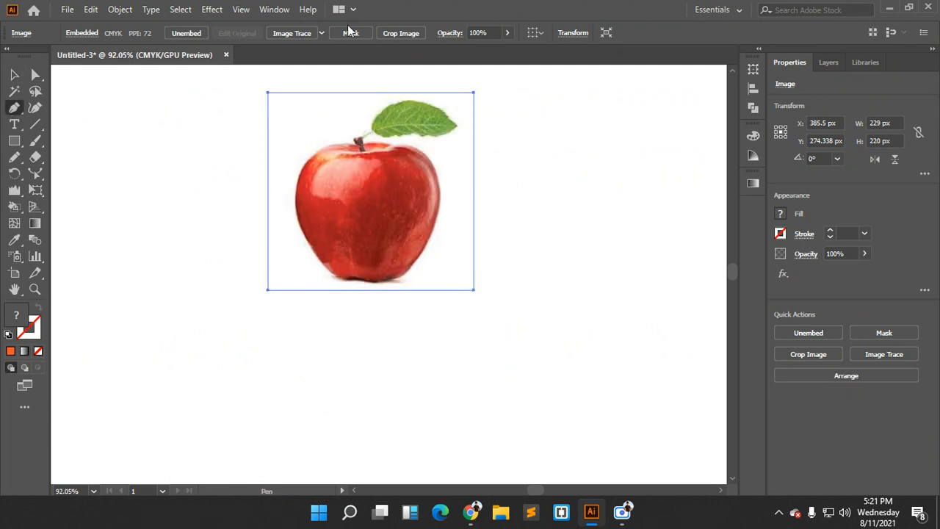
# Try lowering the apple image's opacity to 38%, and restore it to 100%
pyautogui.click(506, 33)
pyautogui.moveTo(489, 48); pyautogui.dragTo(473, 50)
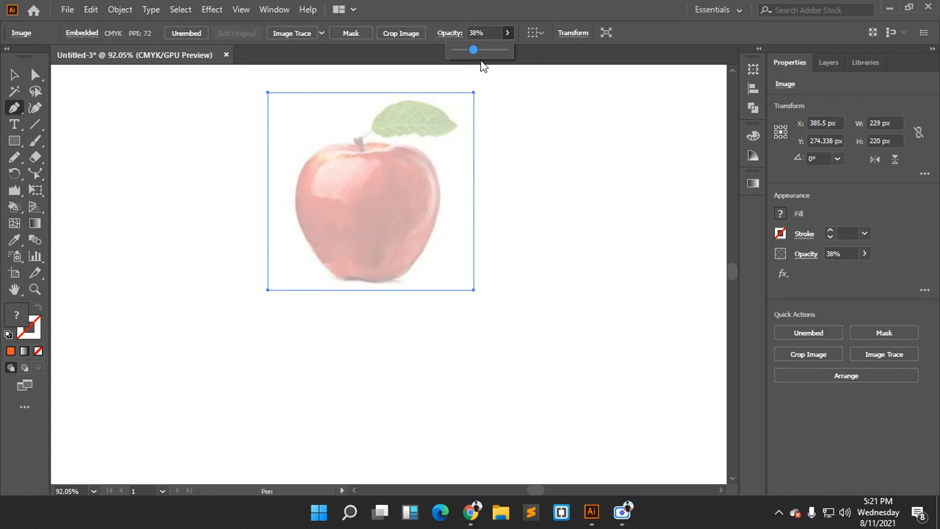
pyautogui.moveTo(486, 50); pyautogui.dragTo(507, 49)
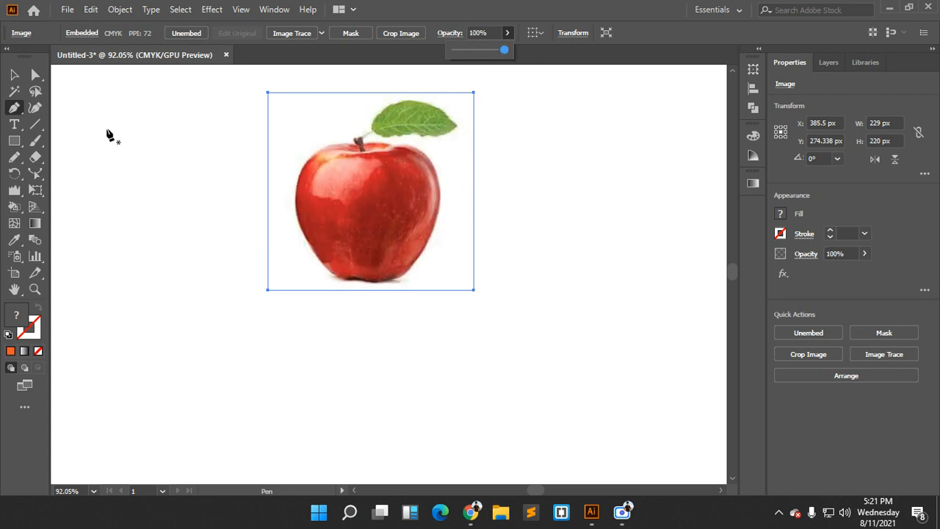
# Start a Pen path at the lower-left of the apple's base and set the path's opacity to 39%
pyautogui.click(341, 277)
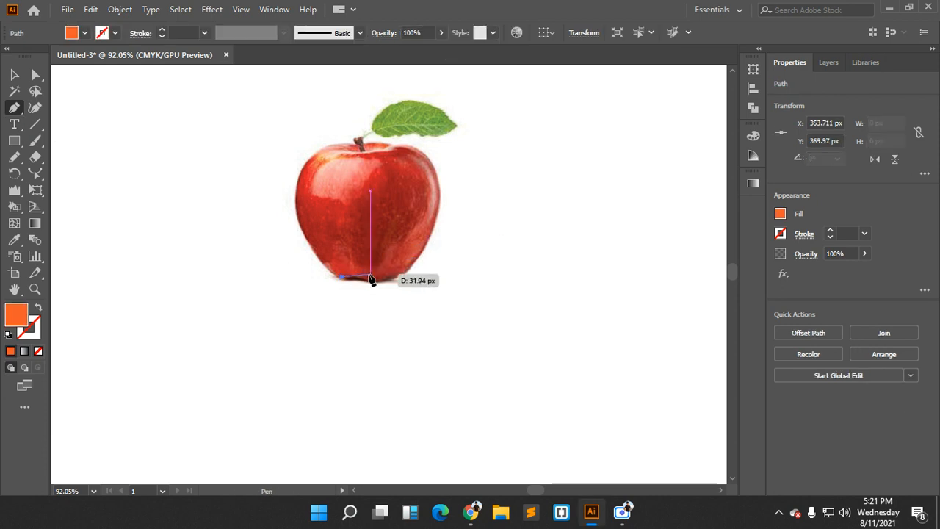
pyautogui.click(440, 36)
pyautogui.moveTo(431, 49); pyautogui.dragTo(410, 49)
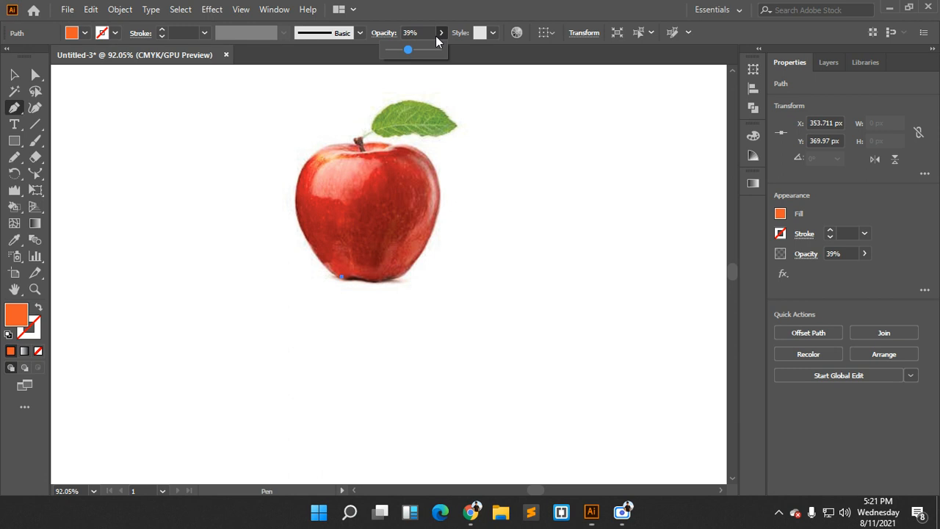
# Start a new Pen path at the left end of the apple's base and trace the lower-left edge with curved segments
pyautogui.moveTo(332, 269); pyautogui.dragTo(445, 326)
pyautogui.moveTo(609, 402); pyautogui.dragTo(599, 401)
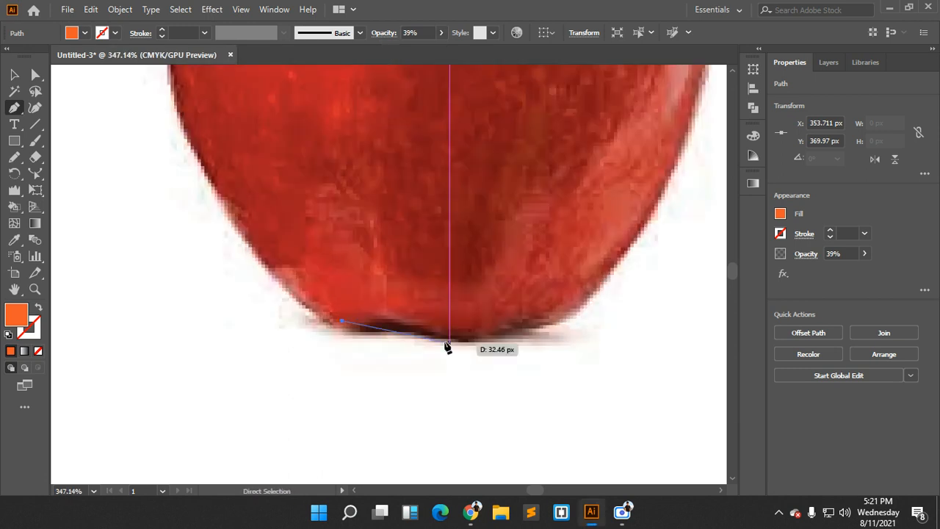
pyautogui.keyDown('ctrl'); pyautogui.click(352, 343); pyautogui.keyUp('ctrl')
pyautogui.click(351, 332)
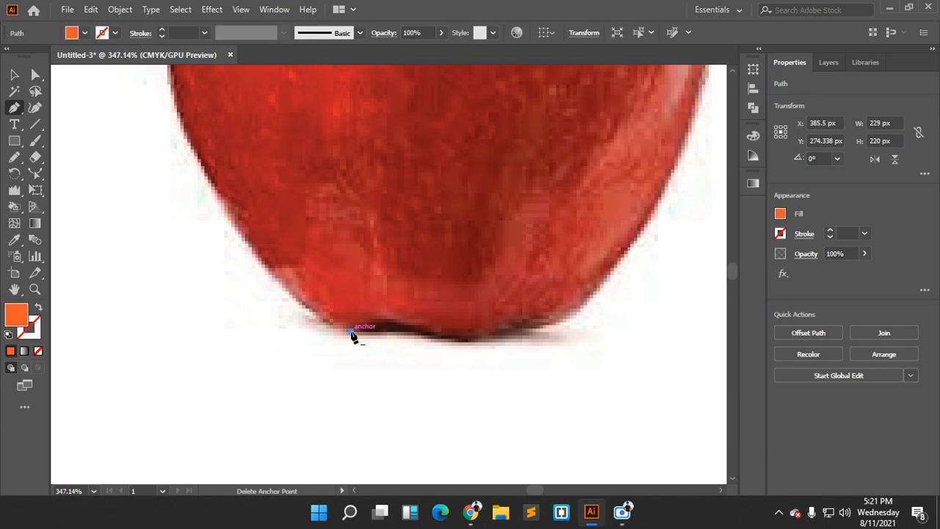
pyautogui.moveTo(254, 251); pyautogui.dragTo(414, 441)
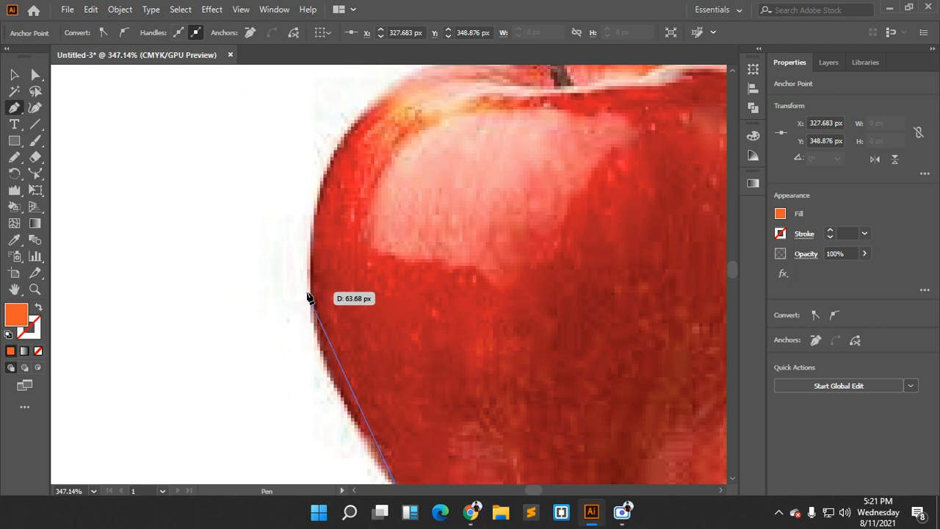
pyautogui.scroll(-2, 308, 296)
pyautogui.moveTo(315, 275); pyautogui.dragTo(319, 241)
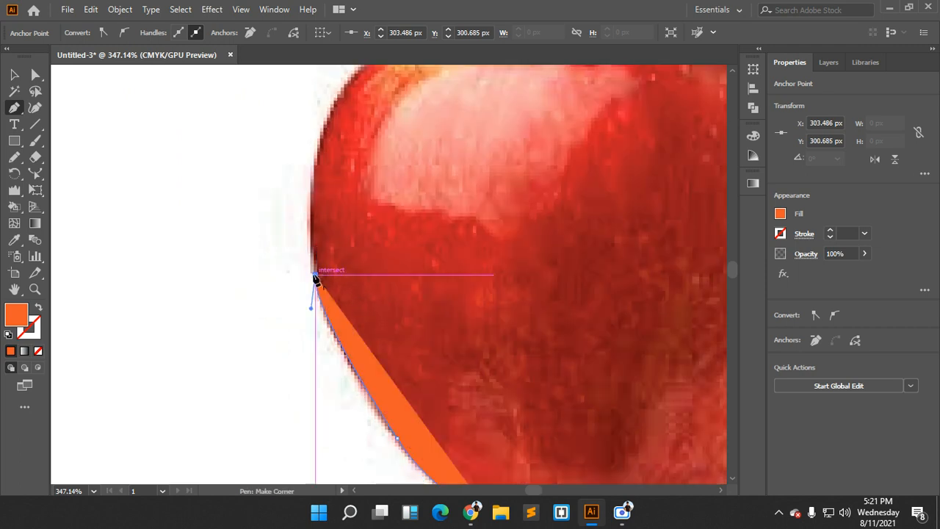
# Continue the path around the apple's upper-left shoulder with curved segments, removing the outgoing handle at each new anchor
pyautogui.scroll(4, 316, 274)
pyautogui.moveTo(357, 214); pyautogui.dragTo(404, 153)
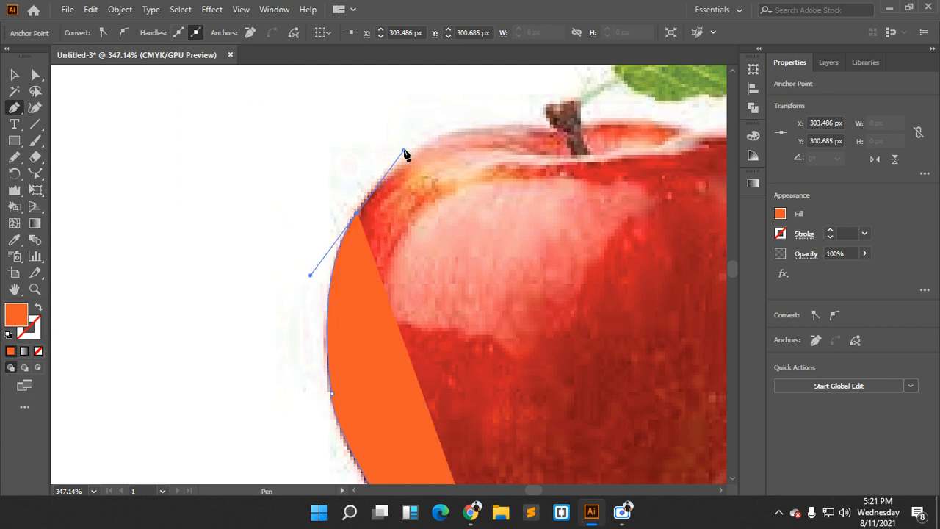
pyautogui.click(357, 213)
pyautogui.moveTo(413, 196); pyautogui.dragTo(302, 260)
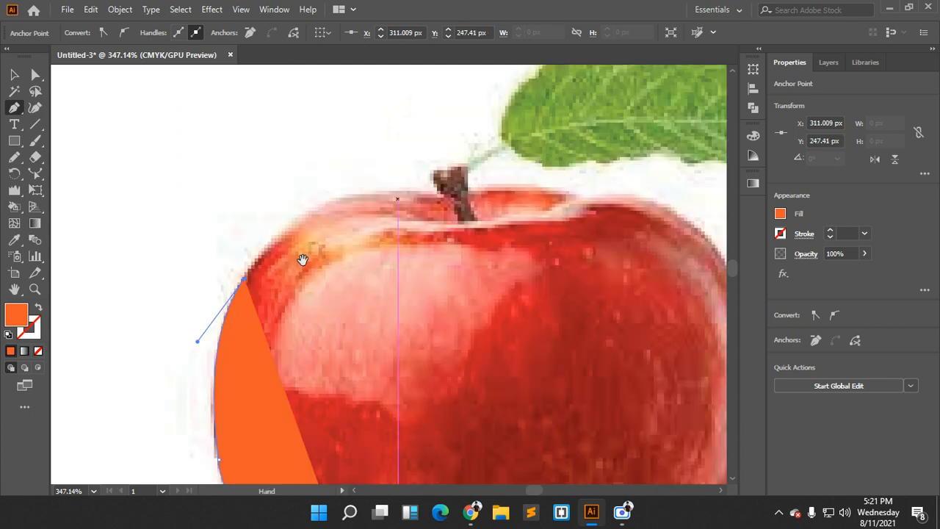
pyautogui.moveTo(343, 196); pyautogui.dragTo(417, 162)
pyautogui.click(344, 199)
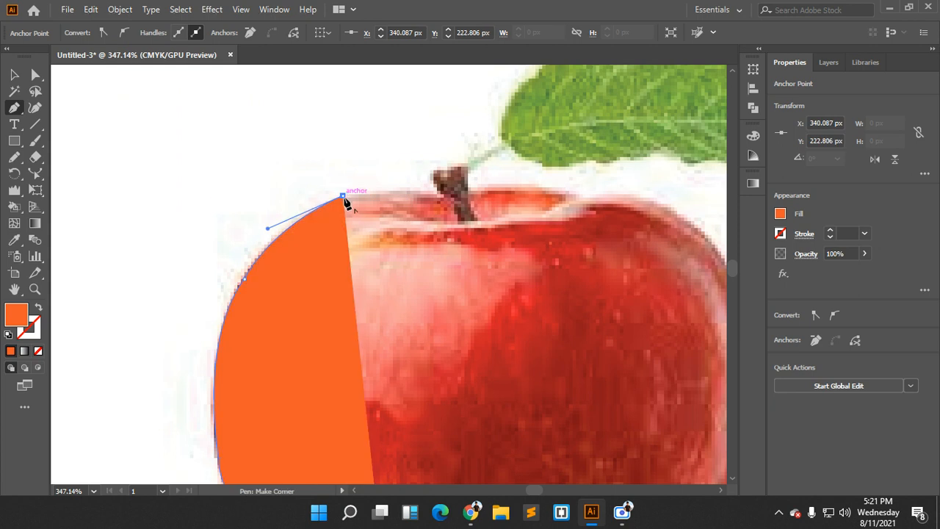
# Extend the path along the apple's top edge, past the stem to the start of the right shoulder
pyautogui.hscroll(5, 390, 225)
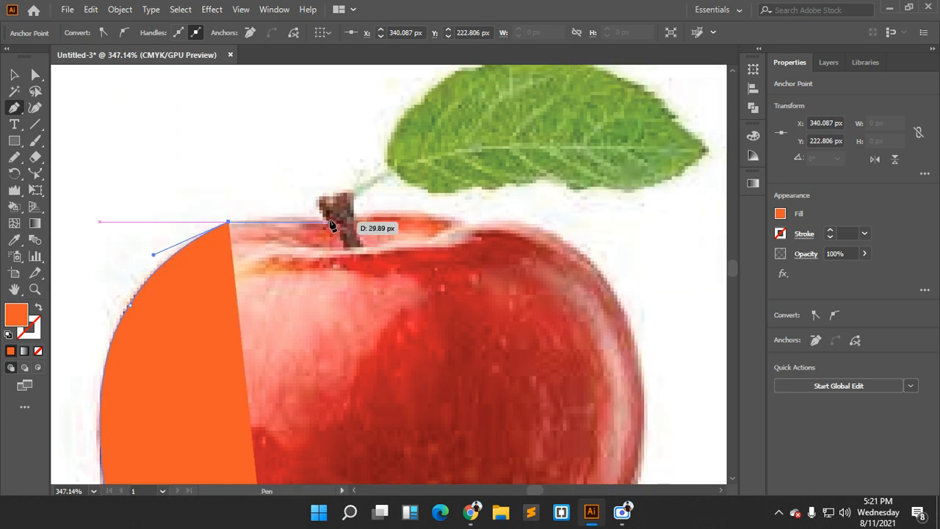
pyautogui.moveTo(322, 219); pyautogui.dragTo(336, 226)
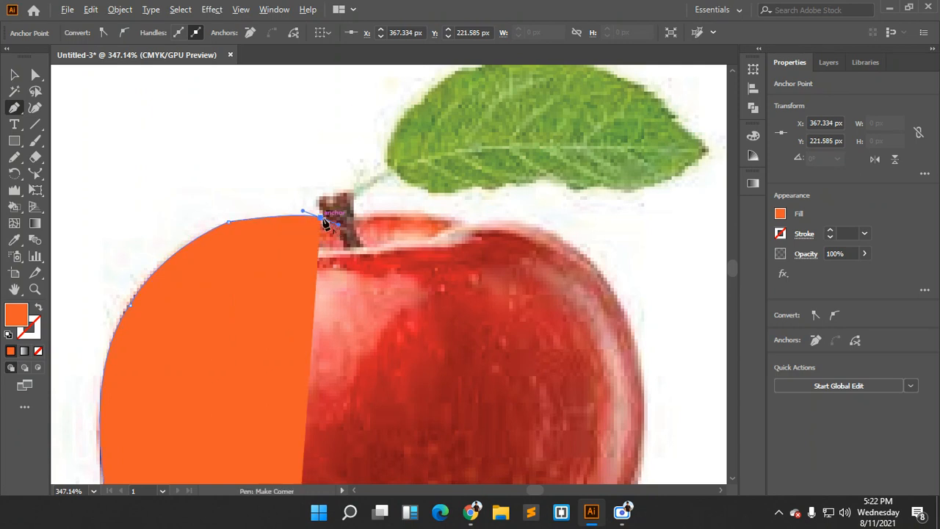
pyautogui.click(374, 213)
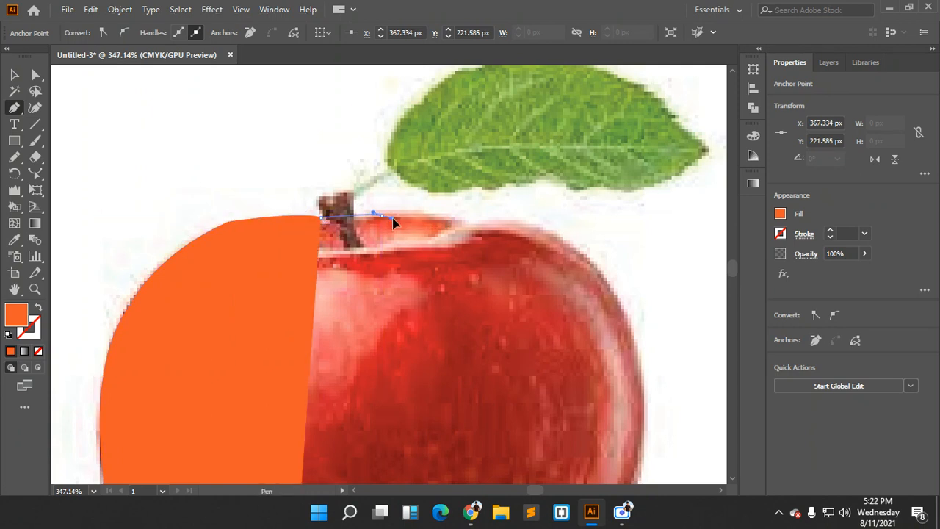
pyautogui.moveTo(397, 224); pyautogui.dragTo(393, 221)
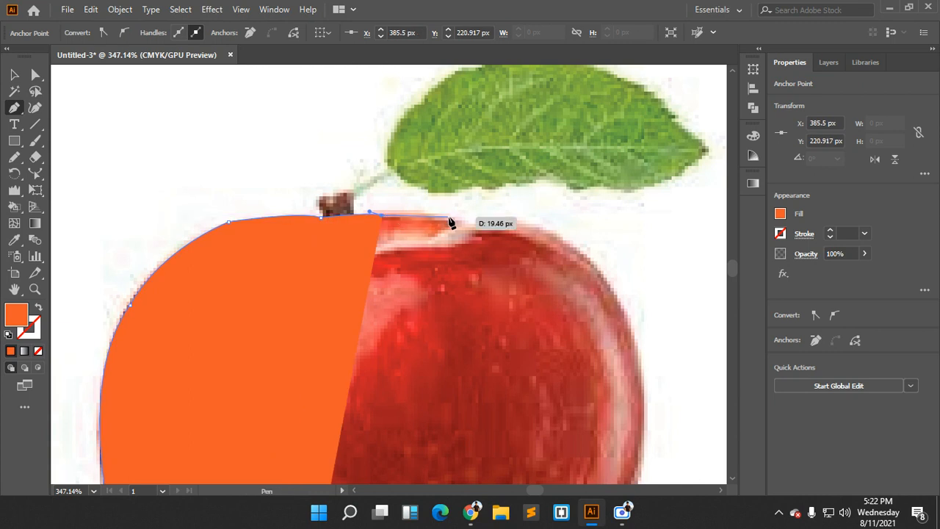
pyautogui.moveTo(484, 222); pyautogui.dragTo(507, 232)
# Trace the apple's right side down to its lower-right edge with two curved segments, removing the outgoing handles
pyautogui.scroll(-2, 536, 247)
pyautogui.hscroll(1, 536, 247)
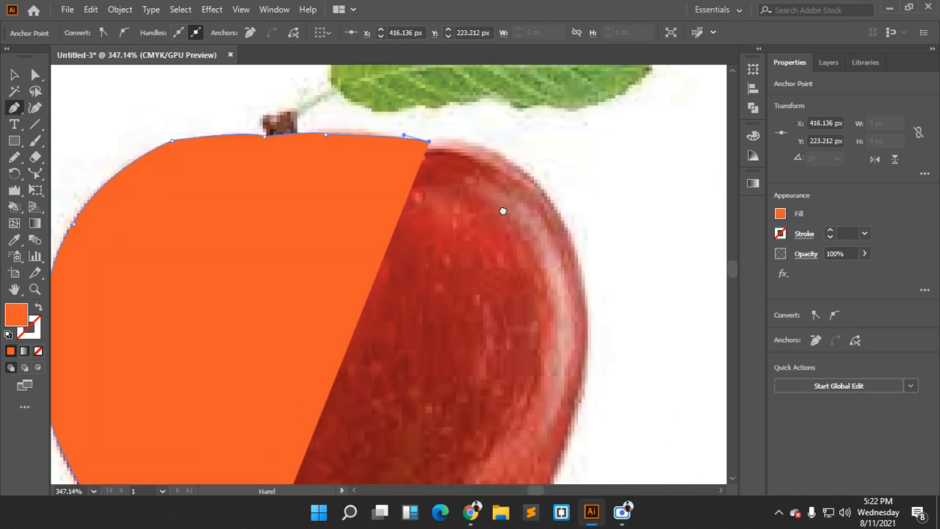
pyautogui.moveTo(582, 281); pyautogui.dragTo(601, 436)
pyautogui.click(582, 282)
pyautogui.moveTo(581, 286); pyautogui.dragTo(586, 179)
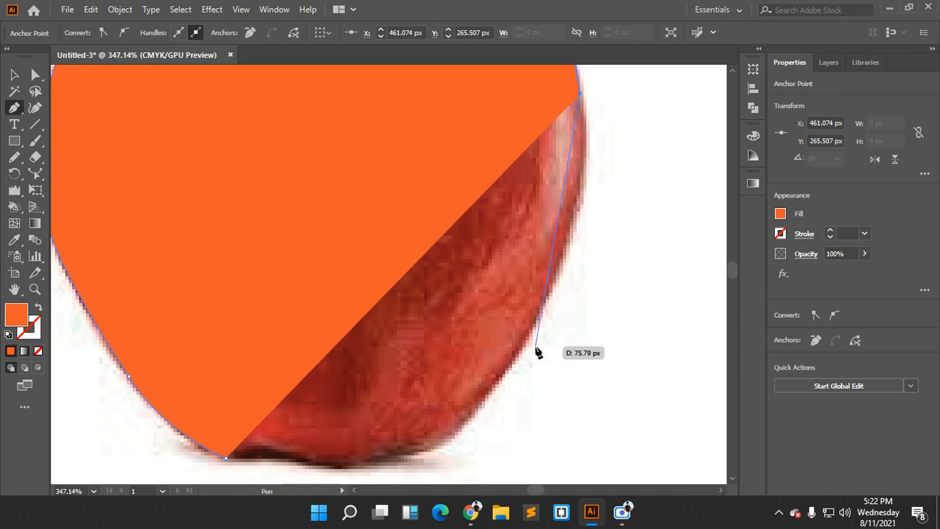
pyautogui.moveTo(545, 302); pyautogui.dragTo(485, 418)
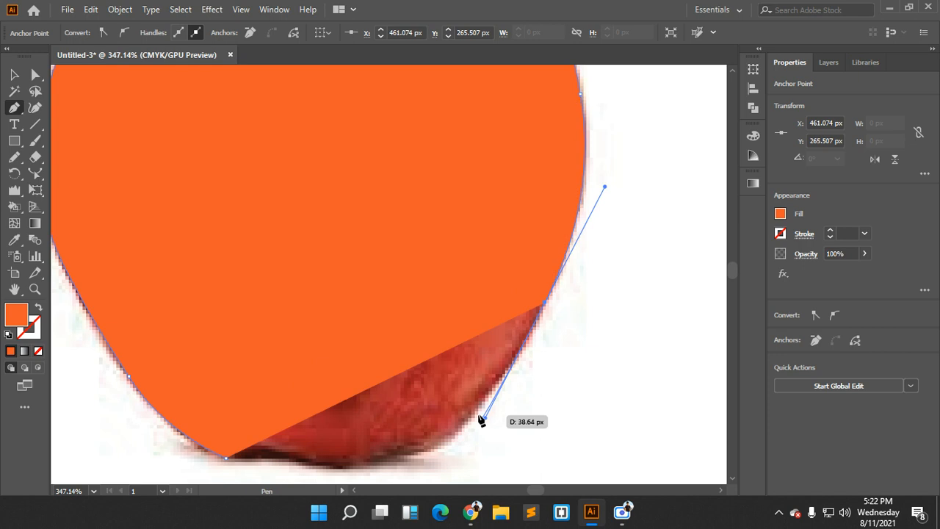
pyautogui.click(545, 305)
# Trace the lower-right curve and the base of the apple, and close the outline at its starting point
pyautogui.scroll(-3, 544, 312)
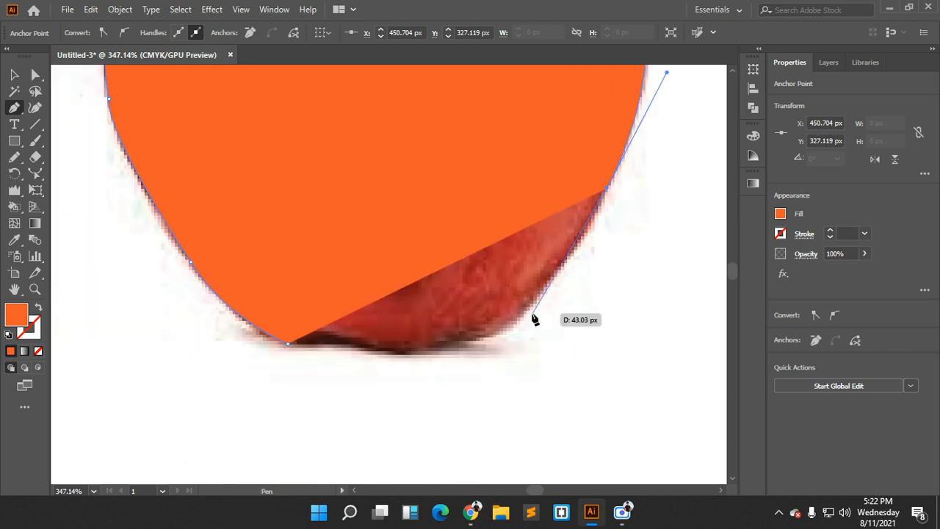
pyautogui.moveTo(500, 331); pyautogui.dragTo(423, 404)
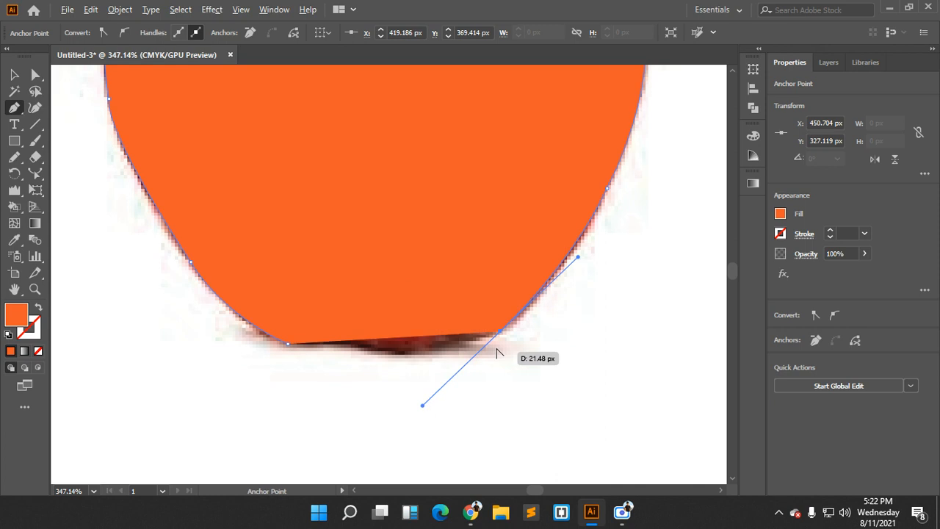
pyautogui.click(500, 336)
pyautogui.moveTo(409, 355); pyautogui.dragTo(291, 332)
pyautogui.keyDown('alt'); pyautogui.scroll(-5, 340, 191); pyautogui.keyUp('alt')
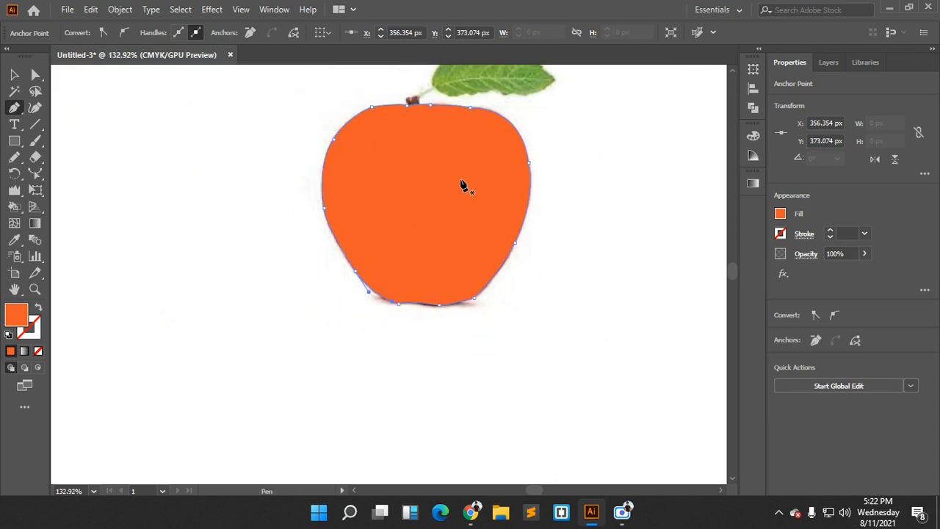
# Move the traced orange apple shape off the photo into the empty area to its left
pyautogui.scroll(2, 363, 152)
pyautogui.click(14, 74)
pyautogui.moveTo(426, 203); pyautogui.dragTo(197, 199)
pyautogui.click(423, 159)
pyautogui.keyDown('ctrl'); pyautogui.hscroll(-5, 424, 160); pyautogui.keyUp('ctrl')
pyautogui.click(393, 212)
pyautogui.moveTo(358, 230); pyautogui.dragTo(296, 229)
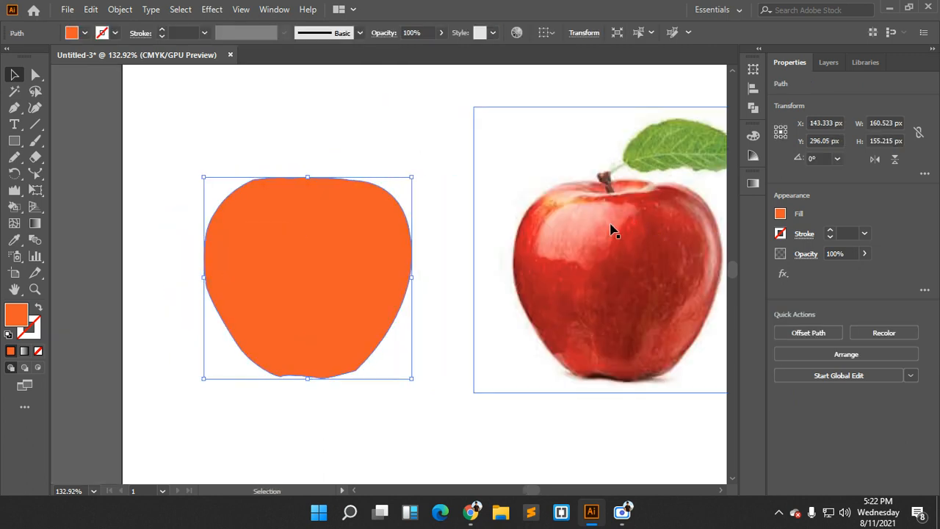
pyautogui.click(565, 236)
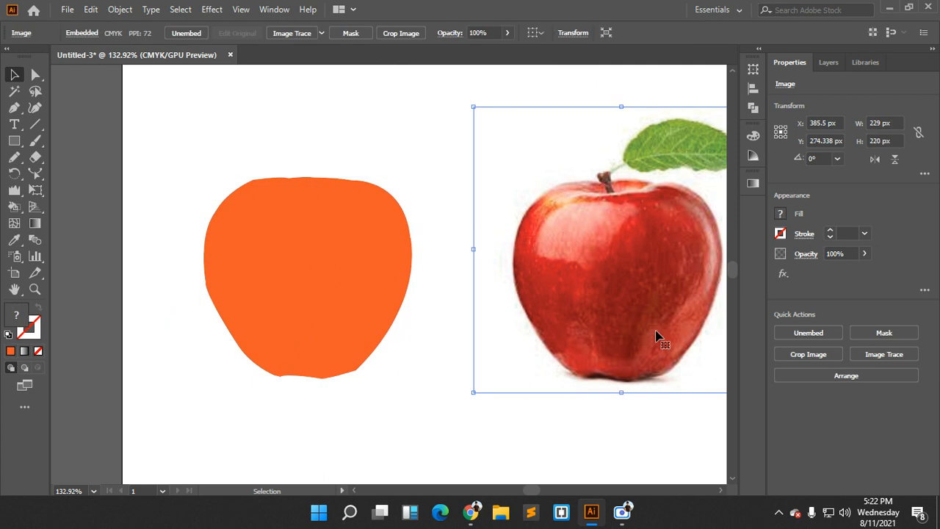
pyautogui.moveTo(287, 249); pyautogui.dragTo(255, 252)
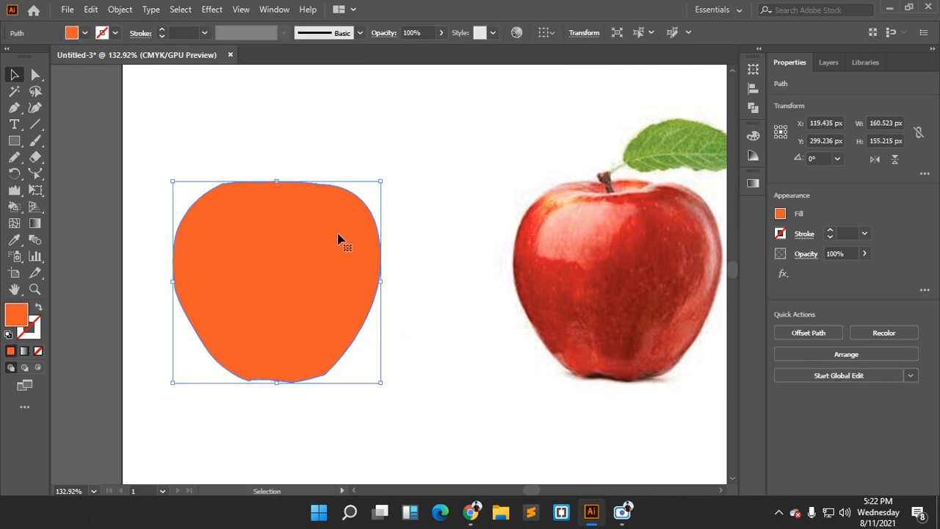
# Fill the traced apple shape with a red sampled from the upper part of the apple photo using the Eyedropper
pyautogui.click(84, 34)
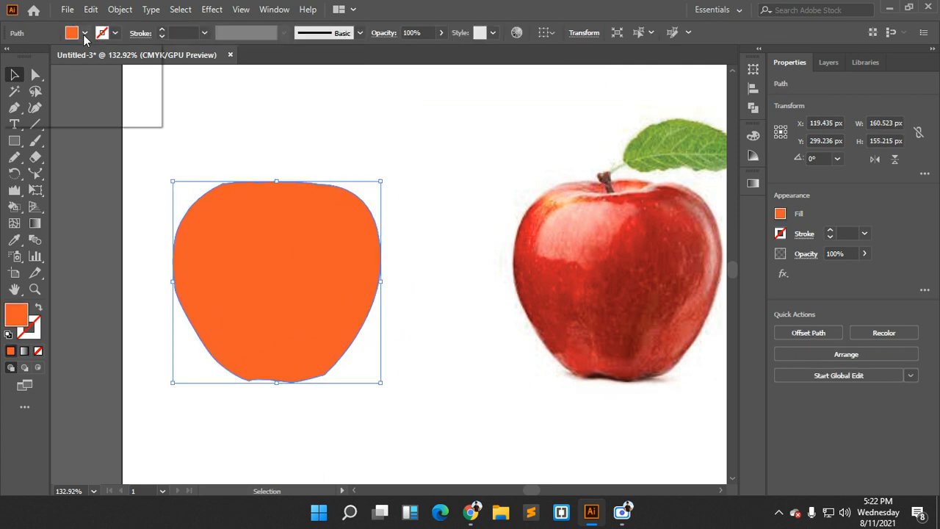
pyautogui.click(83, 35)
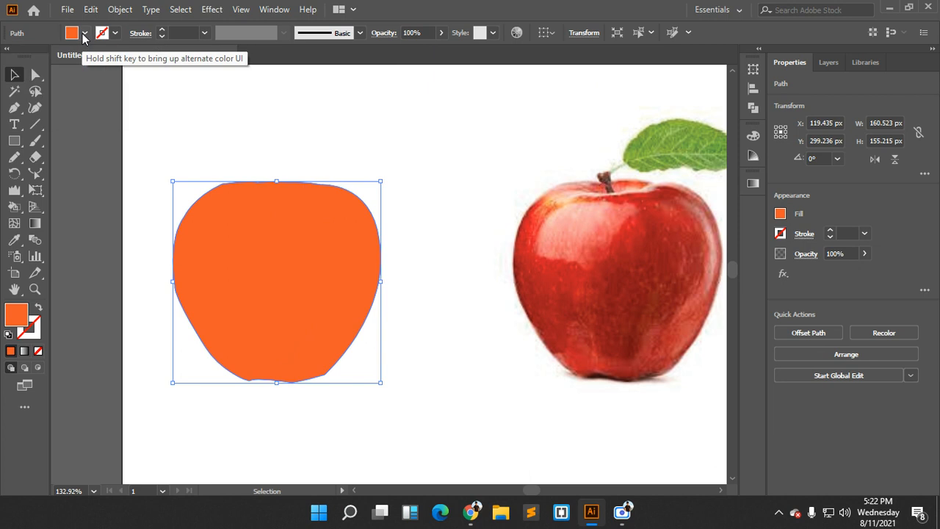
pyautogui.click(14, 240)
pyautogui.click(586, 218)
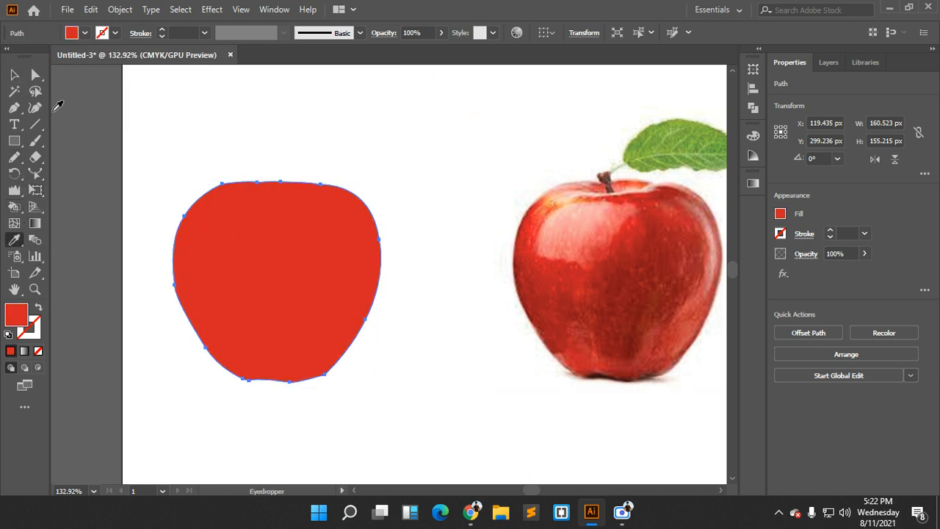
pyautogui.click(85, 33)
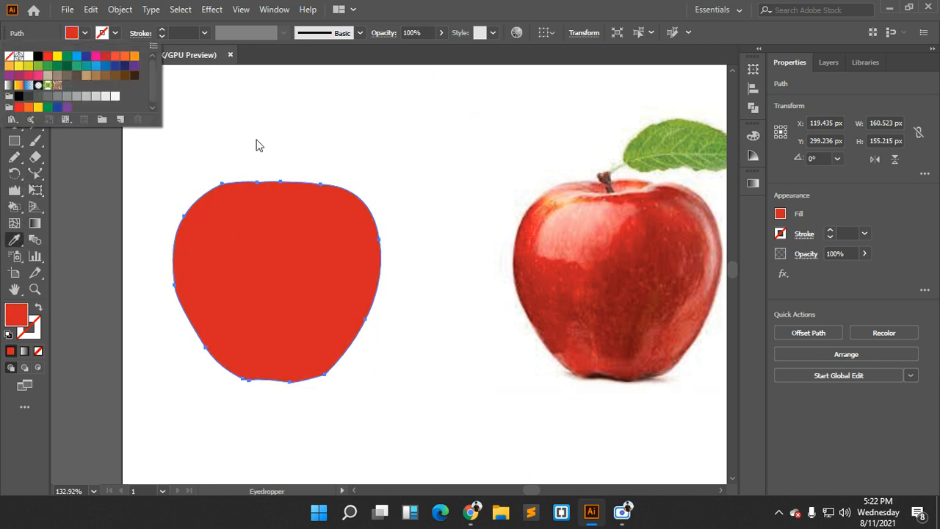
pyautogui.click(85, 34)
# Add Mesh tool points down the apple shape's upper-left part and across its upper area, forming three horizontal and four vertical lines
pyautogui.click(14, 222)
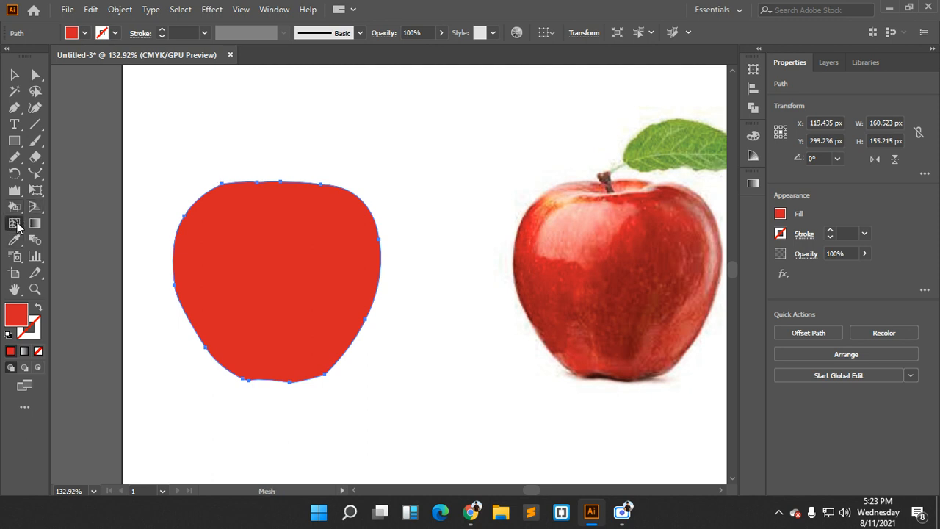
pyautogui.click(246, 217)
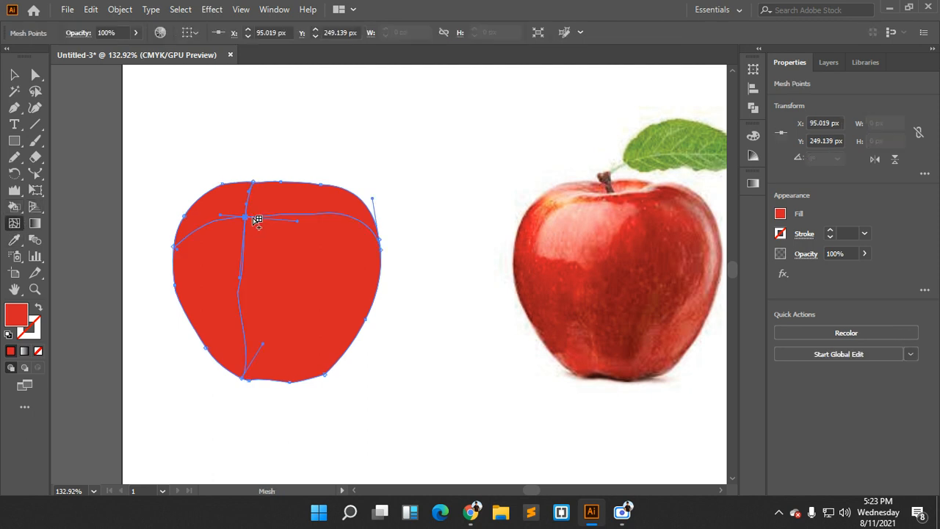
pyautogui.click(246, 250)
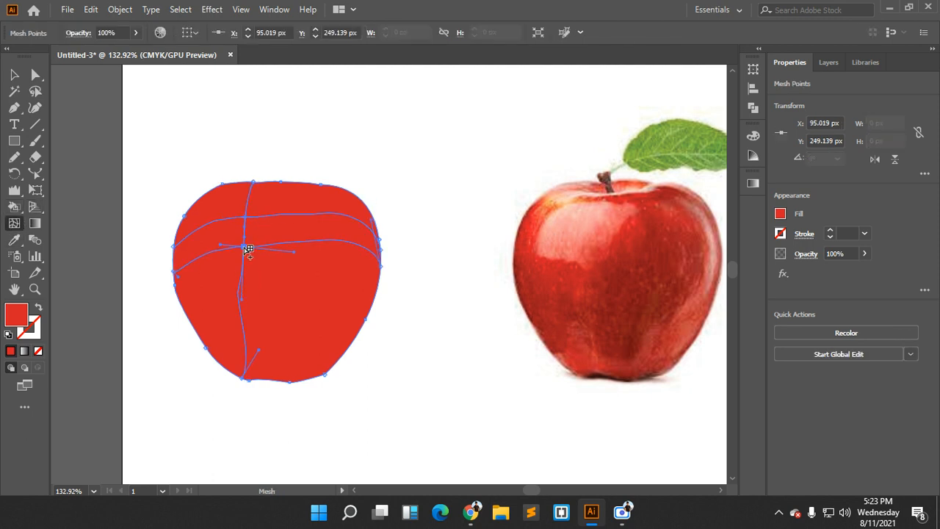
pyautogui.click(242, 278)
pyautogui.click(287, 215)
pyautogui.click(291, 217)
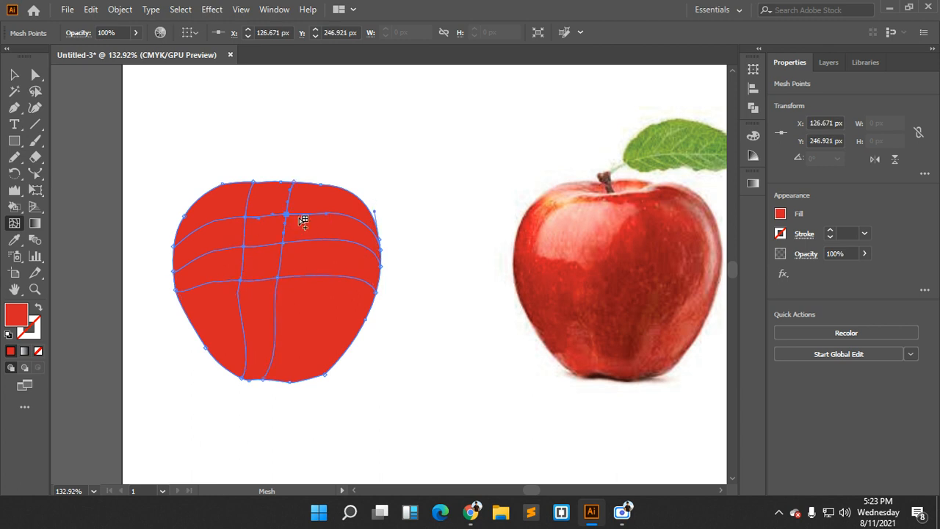
pyautogui.click(317, 215)
pyautogui.click(354, 217)
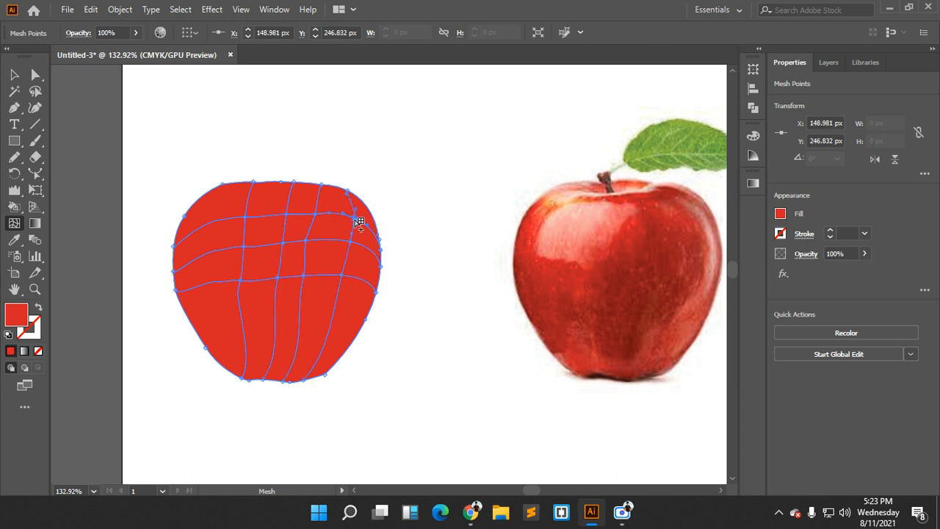
# Add mesh points near the apple shape's left edge, in its lower part and on its right side
pyautogui.click(210, 254)
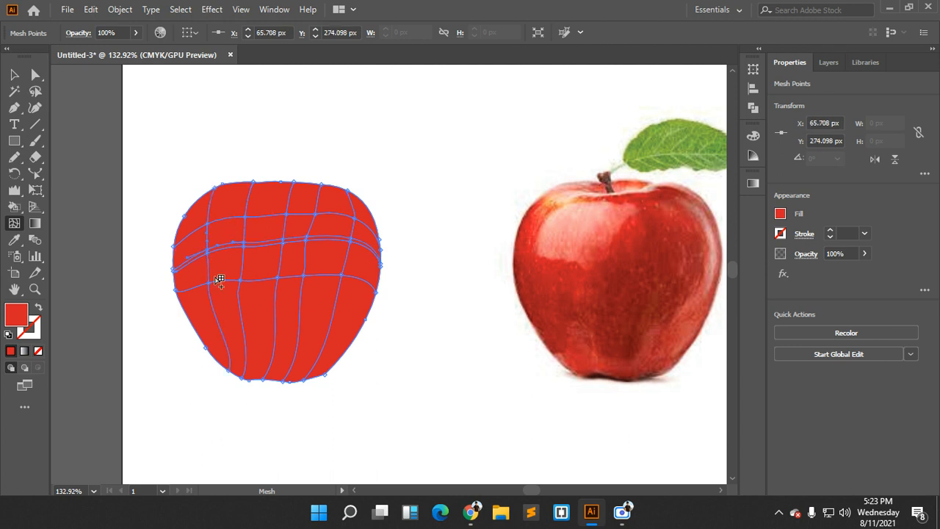
pyautogui.click(222, 327)
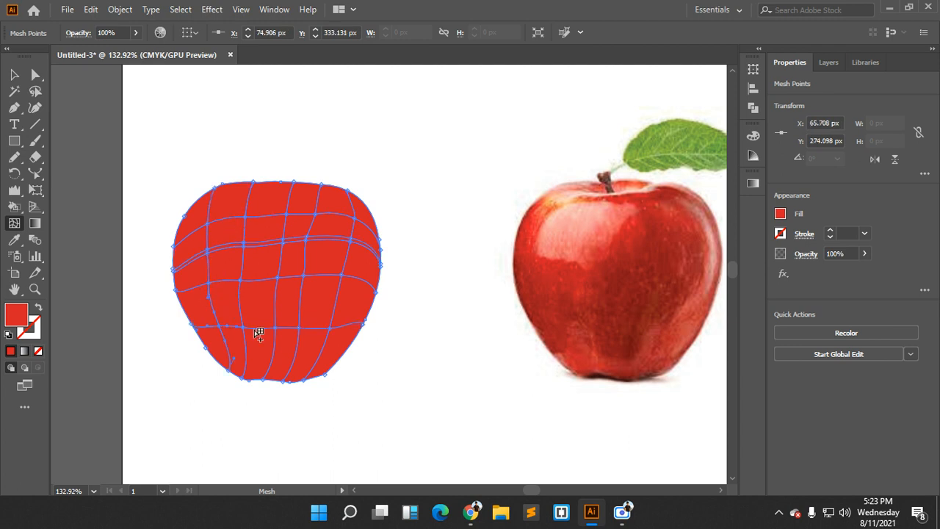
pyautogui.click(300, 359)
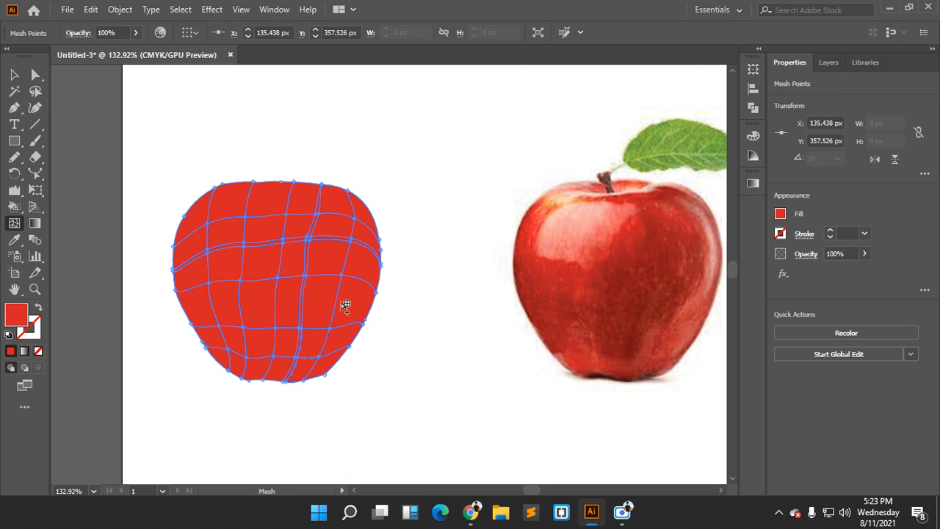
pyautogui.click(338, 301)
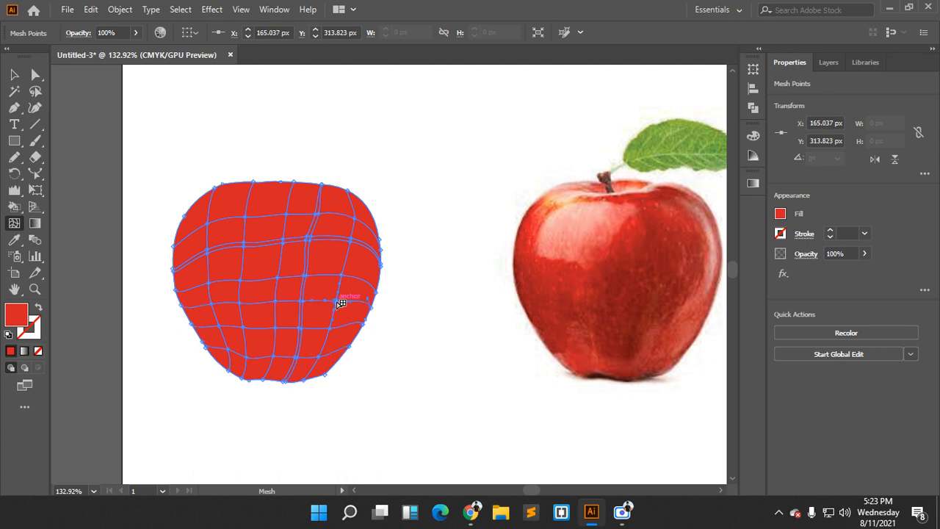
# Add mesh points just below the apple shape's top edge and reshape the top centre into a small stem dip
pyautogui.click(253, 193)
pyautogui.click(280, 192)
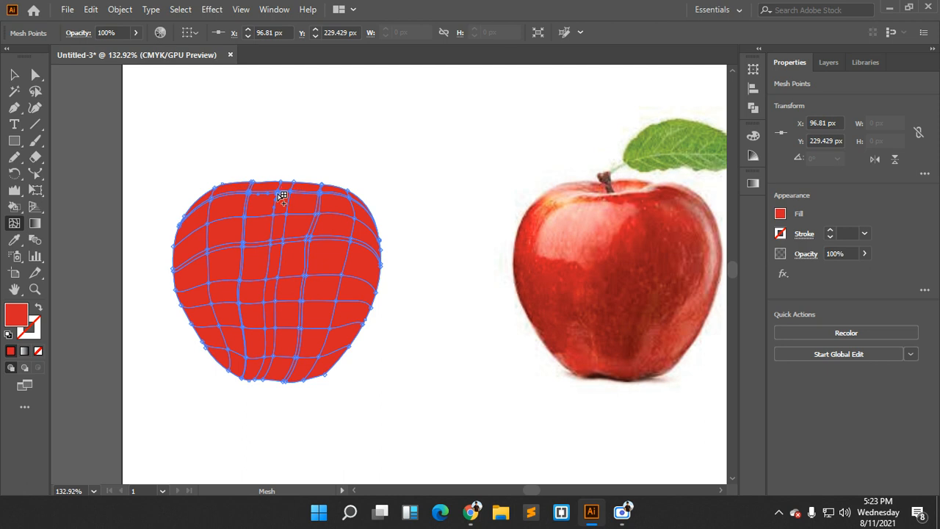
pyautogui.moveTo(282, 194); pyautogui.dragTo(280, 185)
pyautogui.scroll(-1, 328, 229)
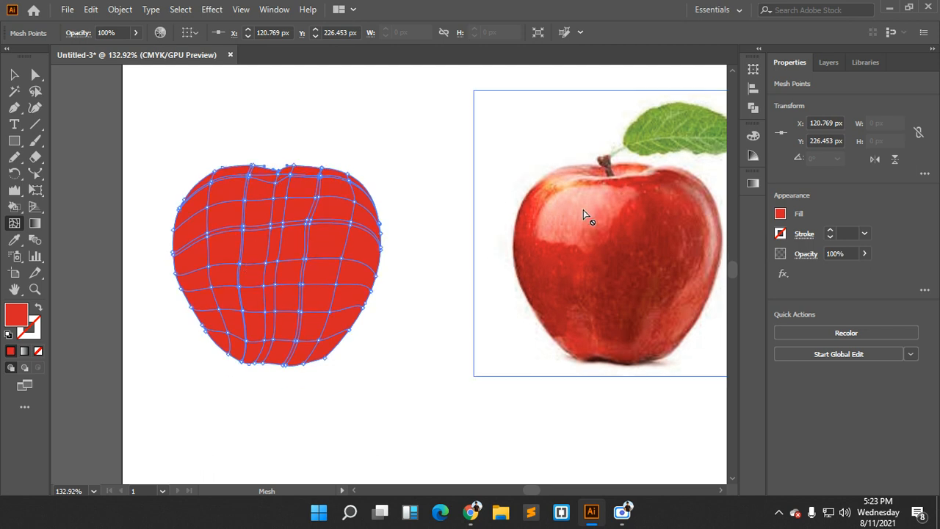
# Lasso the mesh points in the apple shape's upper-left part and colour them light pink sampled from the photo's highlight
pyautogui.click(37, 92)
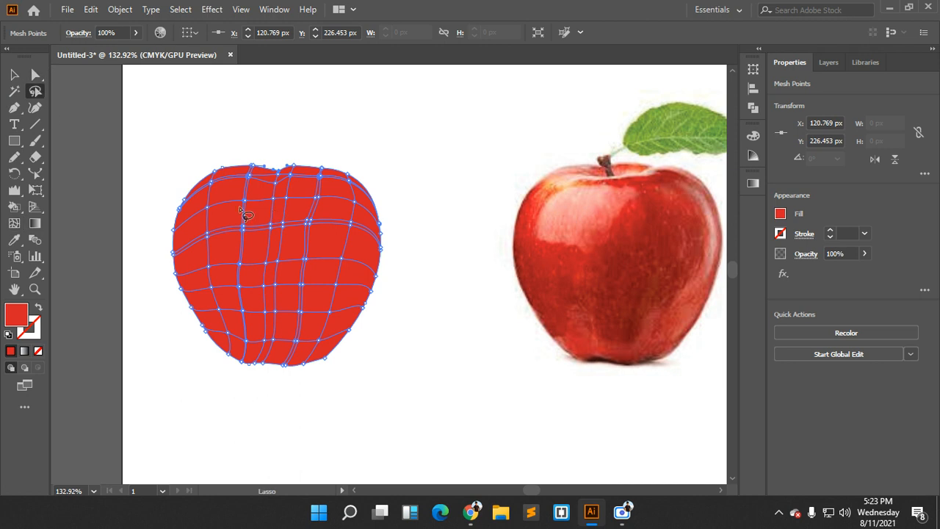
pyautogui.moveTo(234, 202)
pyautogui.mouseDown()
pyautogui.moveTo(241, 258)
pyautogui.moveTo(269, 229)
pyautogui.mouseUp()
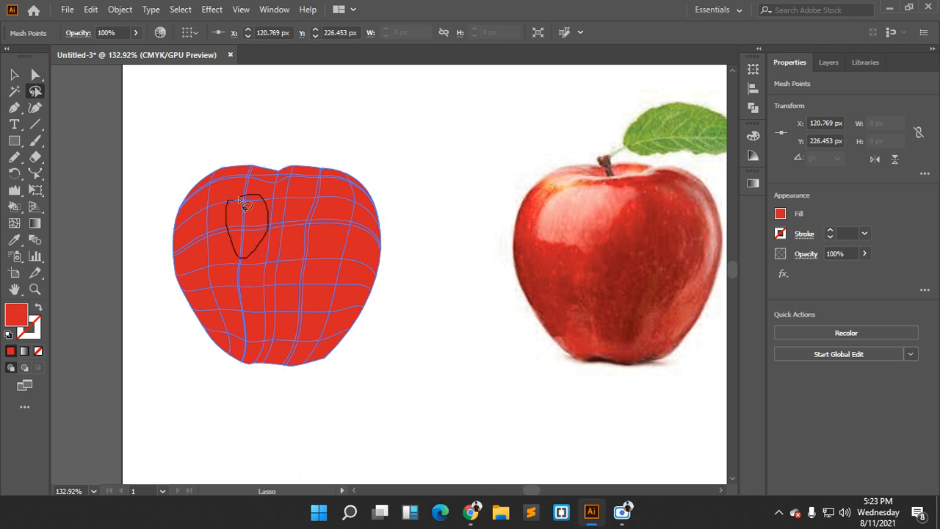
pyautogui.moveTo(240, 199); pyautogui.dragTo(241, 200)
pyautogui.click(14, 240)
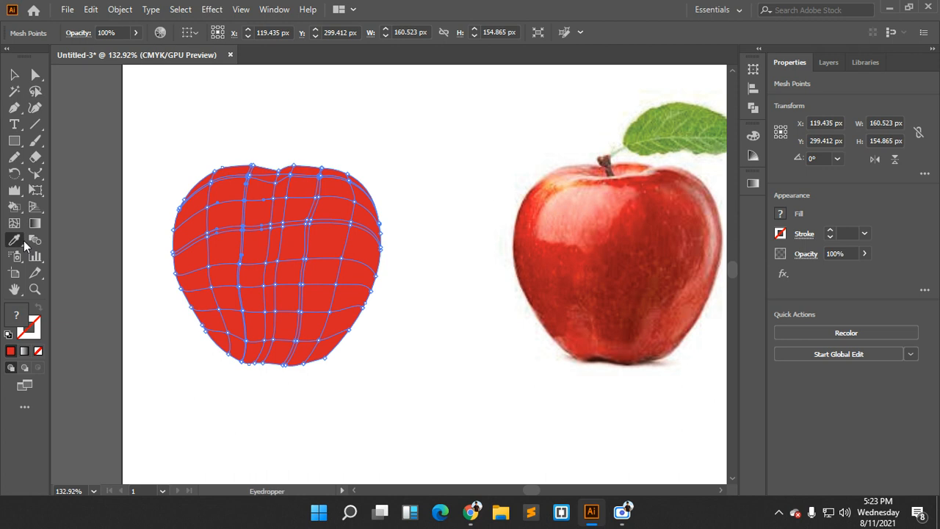
pyautogui.click(589, 206)
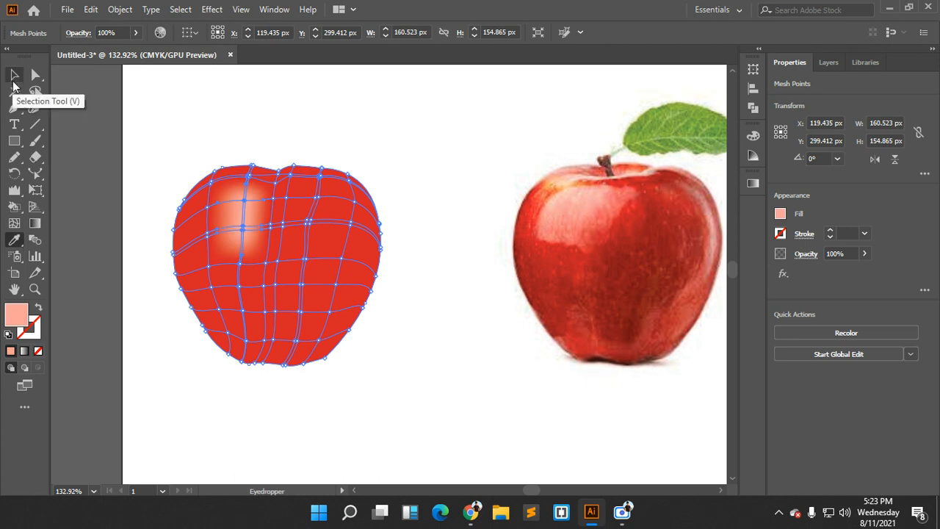
# Lasso the mesh points in the apple shape's lower-right part and colour them muted red sampled from the same area of the photo
pyautogui.click(35, 91)
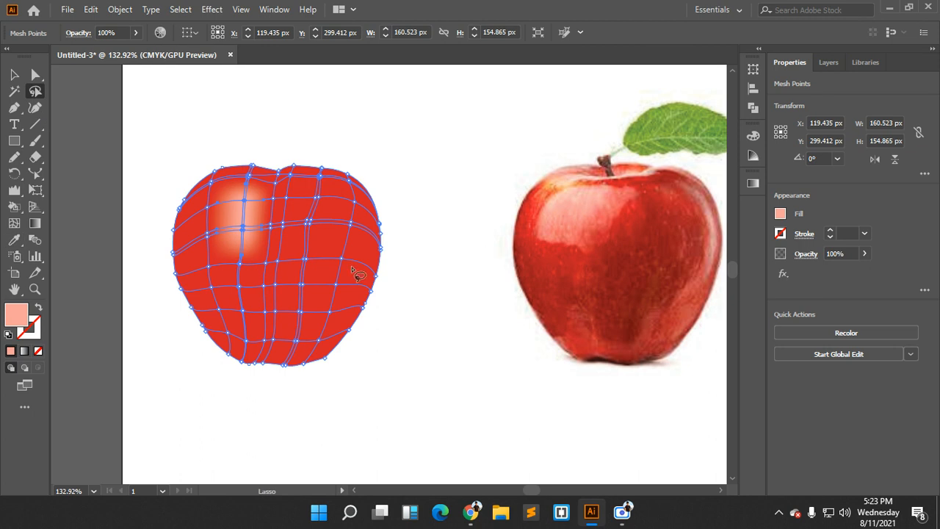
pyautogui.moveTo(345, 305)
pyautogui.mouseDown()
pyautogui.moveTo(301, 334)
pyautogui.moveTo(336, 315)
pyautogui.mouseUp()
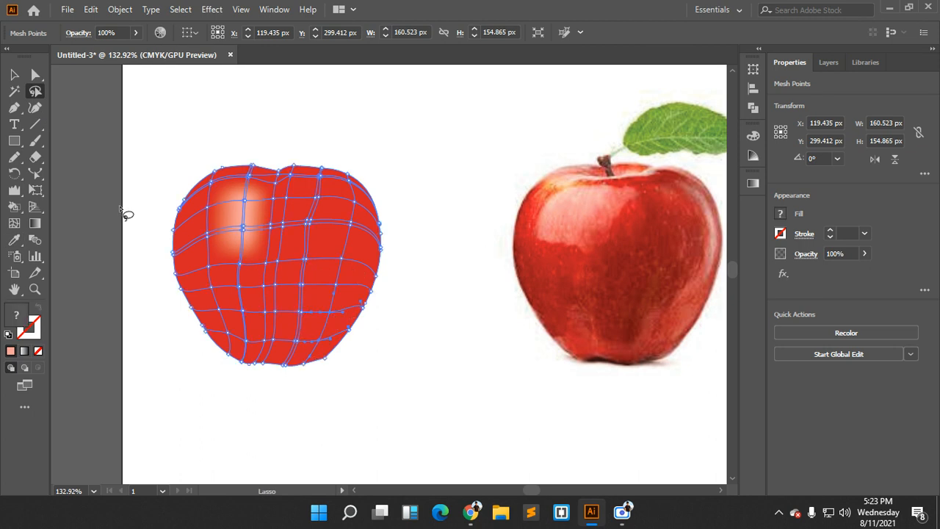
pyautogui.click(13, 239)
pyautogui.click(682, 317)
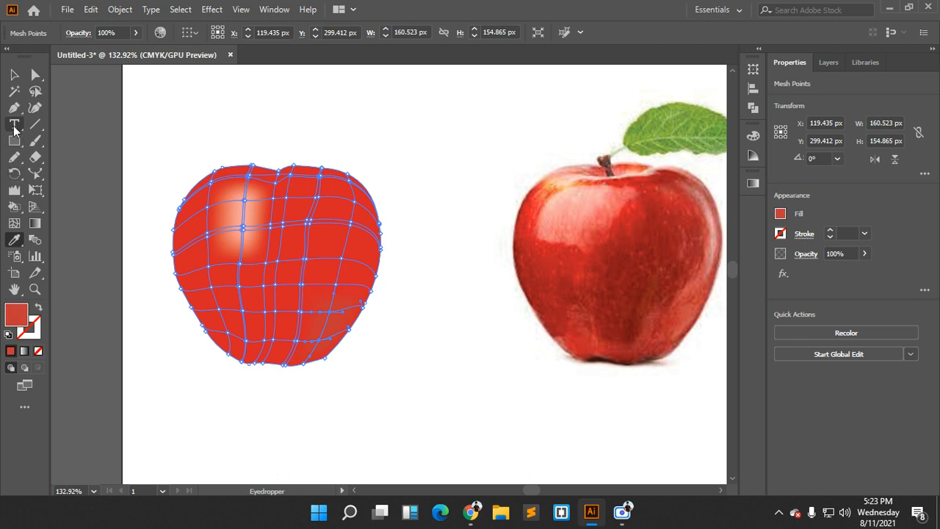
# Lasso the mesh points right of the apple shape's centre and colour them deeper red sampled from the photo's upper-right part
pyautogui.click(35, 91)
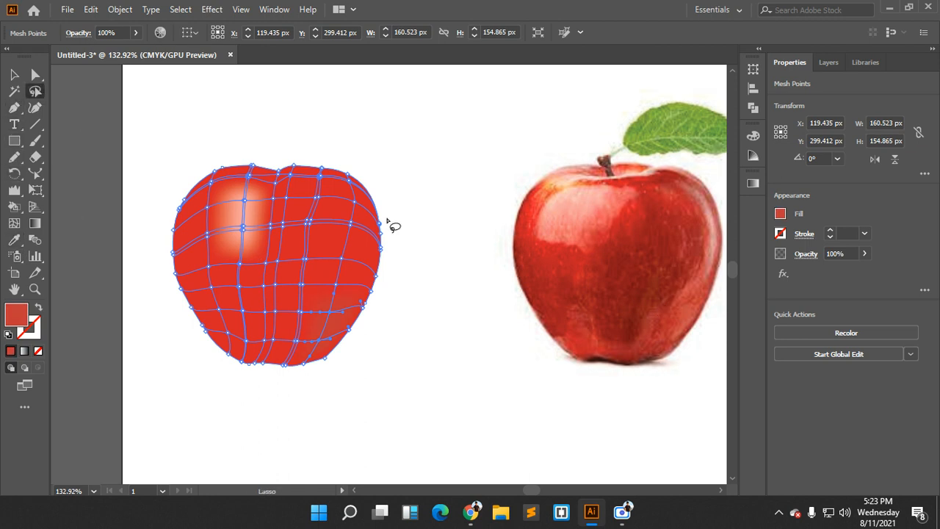
pyautogui.moveTo(329, 222)
pyautogui.mouseDown()
pyautogui.moveTo(309, 277)
pyautogui.moveTo(353, 220)
pyautogui.moveTo(330, 221)
pyautogui.mouseUp()
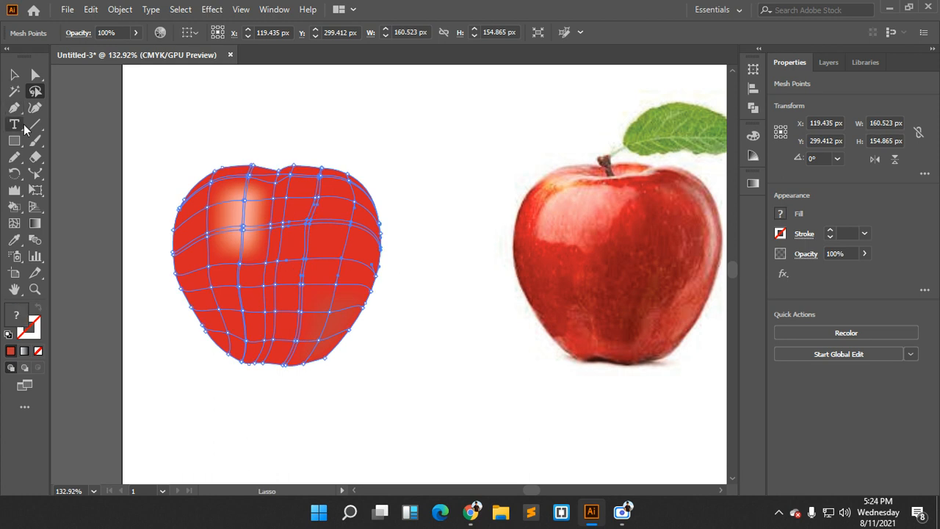
pyautogui.press('i')
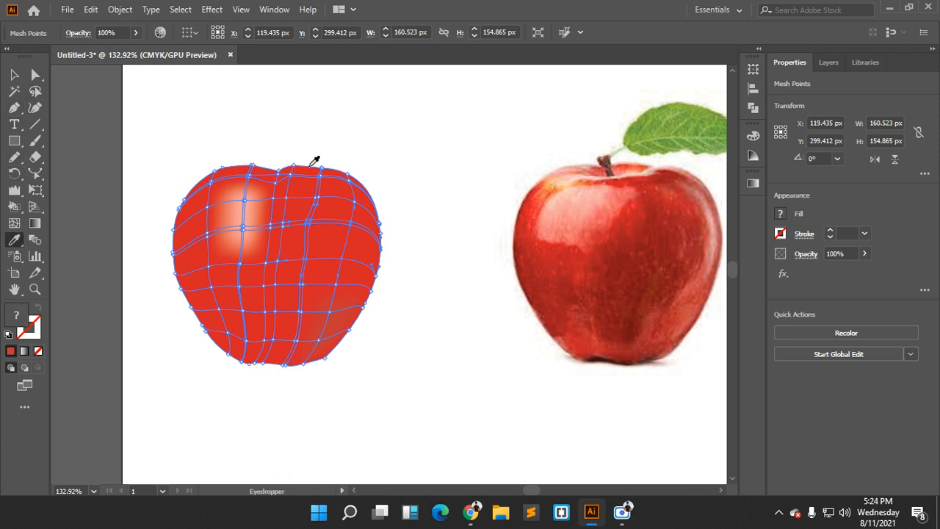
pyautogui.click(657, 229)
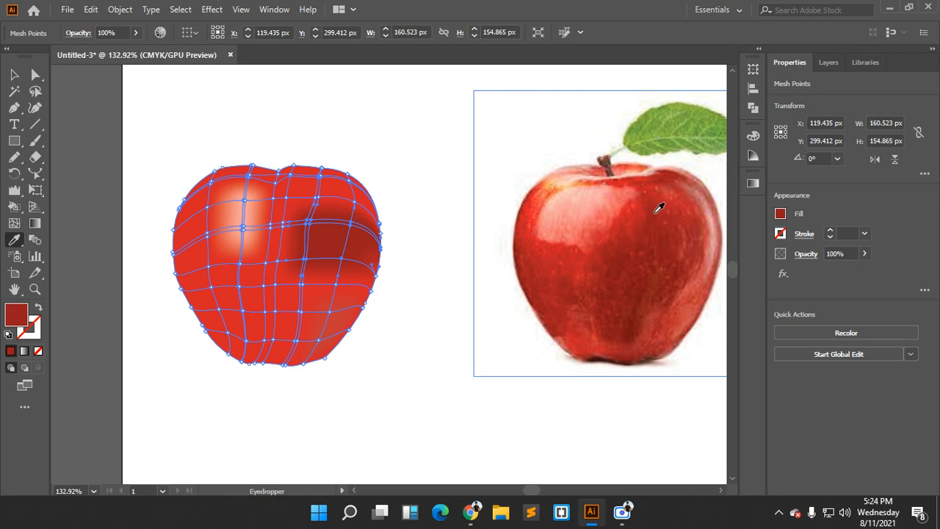
pyautogui.click(645, 198)
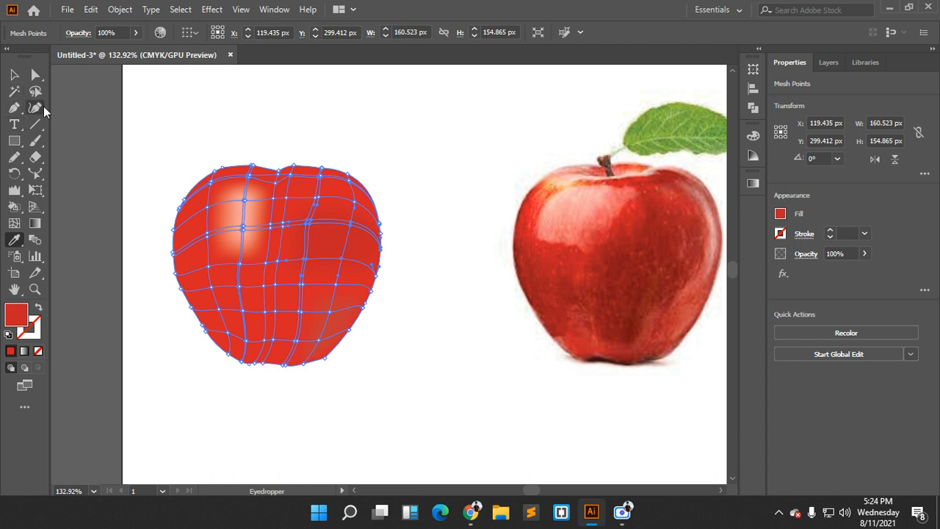
# Lasso the mesh points around the stem dip and colour them salmon pink sampled from beside the photo's stem
pyautogui.click(36, 93)
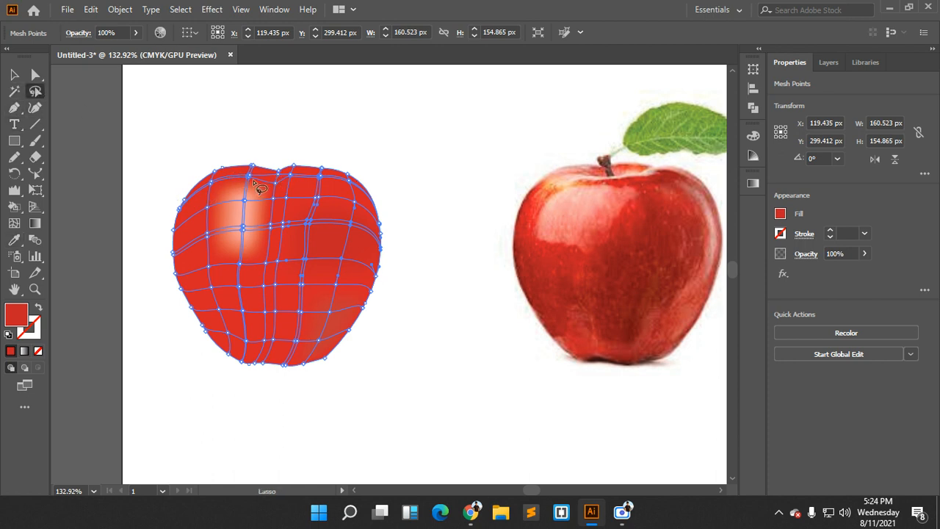
pyautogui.moveTo(272, 179)
pyautogui.mouseDown()
pyautogui.moveTo(296, 179)
pyautogui.moveTo(268, 154)
pyautogui.moveTo(273, 184)
pyautogui.mouseUp()
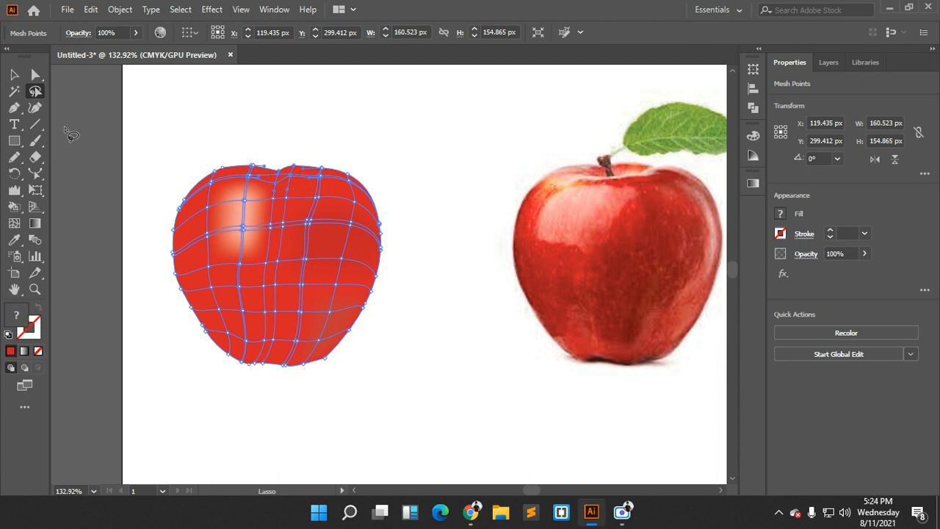
pyautogui.press('i')
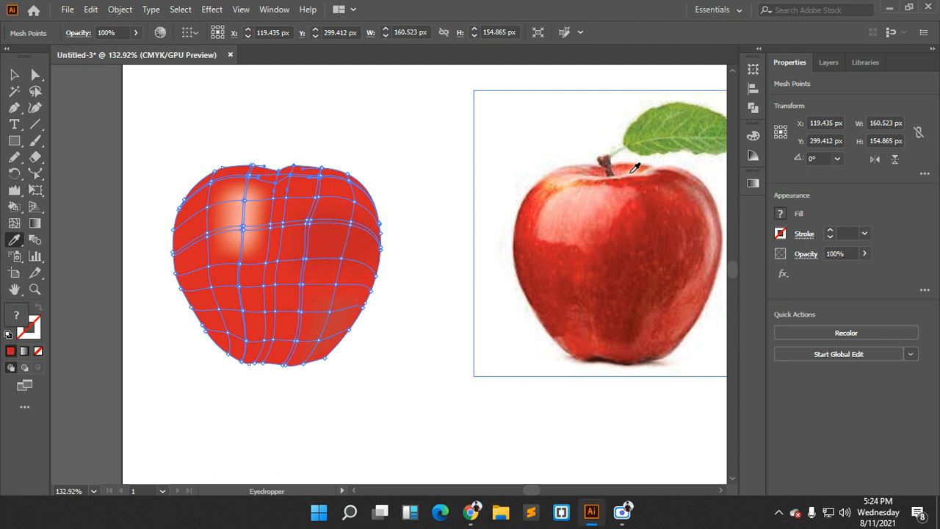
pyautogui.click(634, 169)
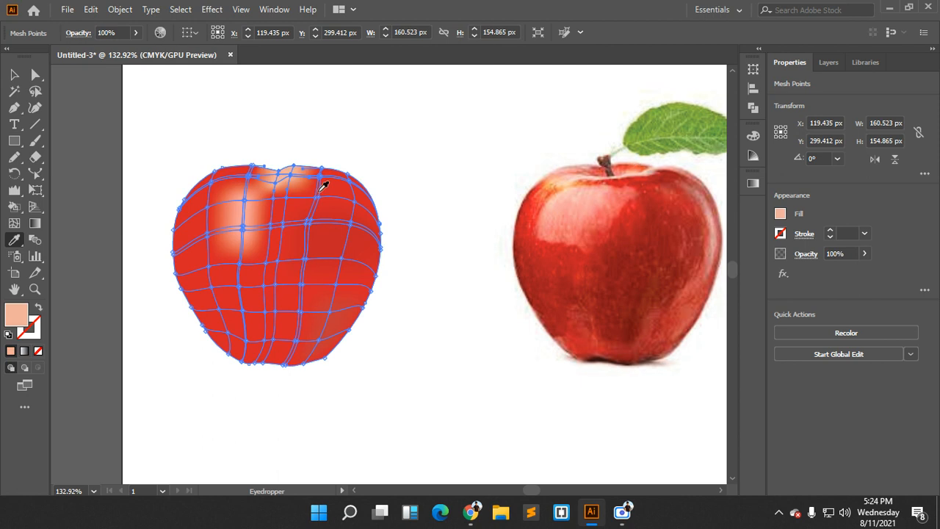
pyautogui.click(607, 170)
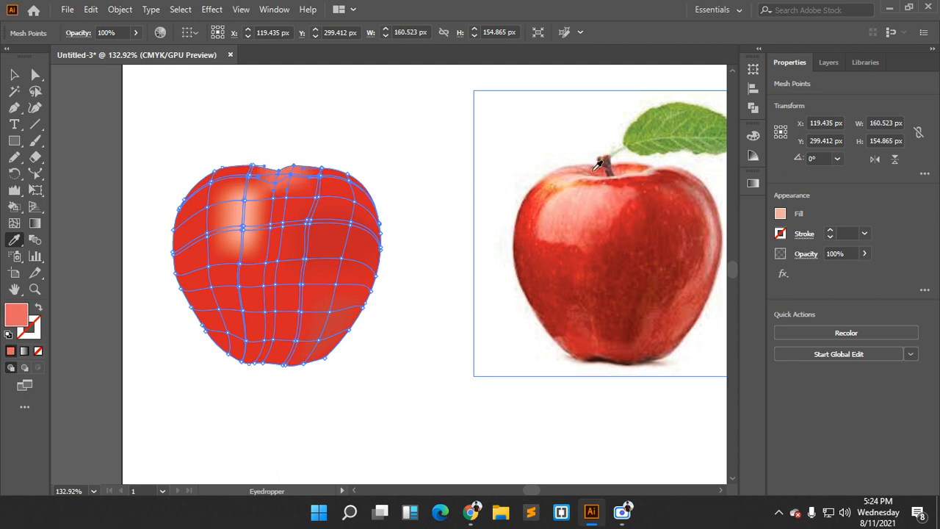
pyautogui.click(14, 75)
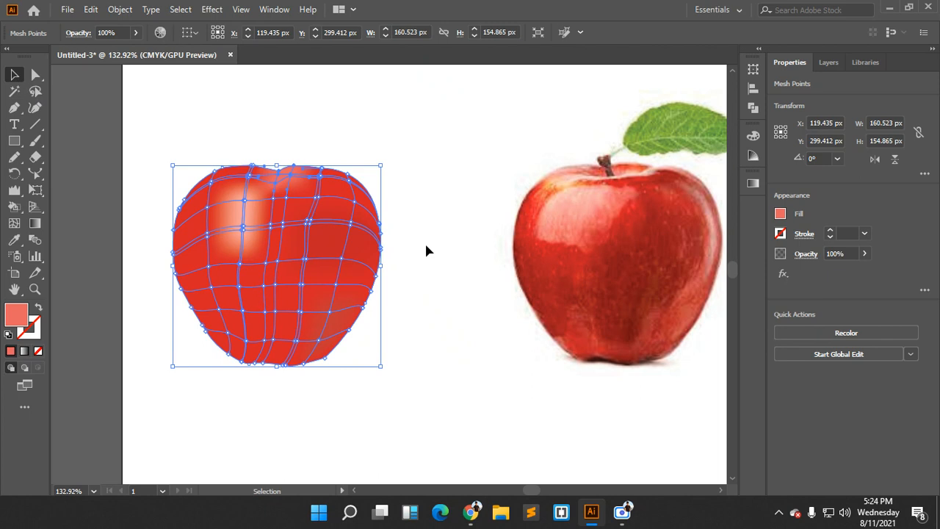
# Lasso the mesh points along the apple shape's upper-right side and colour them brownish red sampled near the photo's right edge
pyautogui.click(34, 92)
pyautogui.moveTo(345, 250)
pyautogui.mouseDown()
pyautogui.moveTo(377, 257)
pyautogui.moveTo(357, 178)
pyautogui.moveTo(340, 255)
pyautogui.mouseUp()
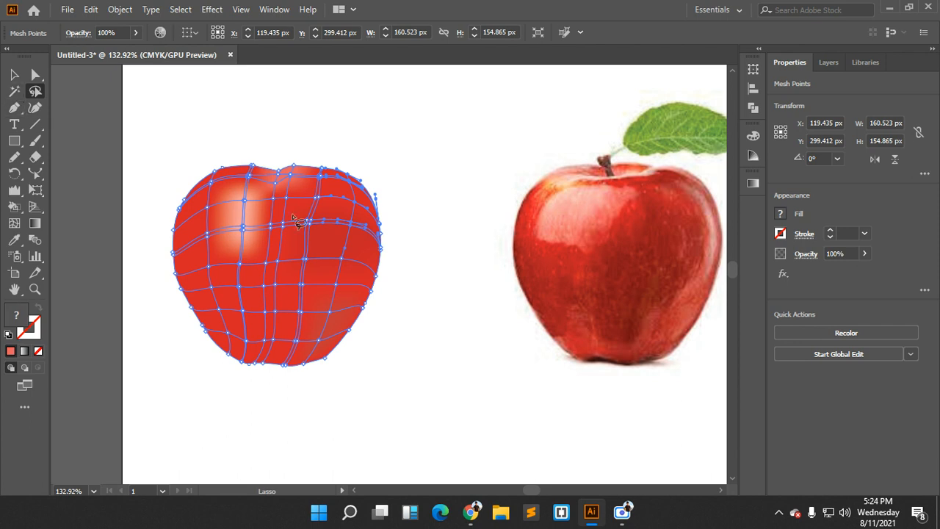
pyautogui.press('i')
pyautogui.click(713, 224)
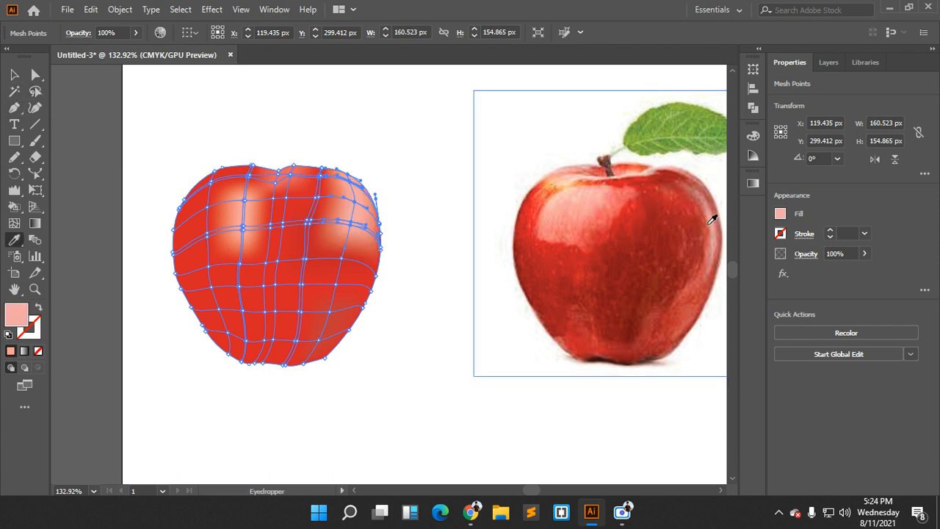
pyautogui.click(703, 227)
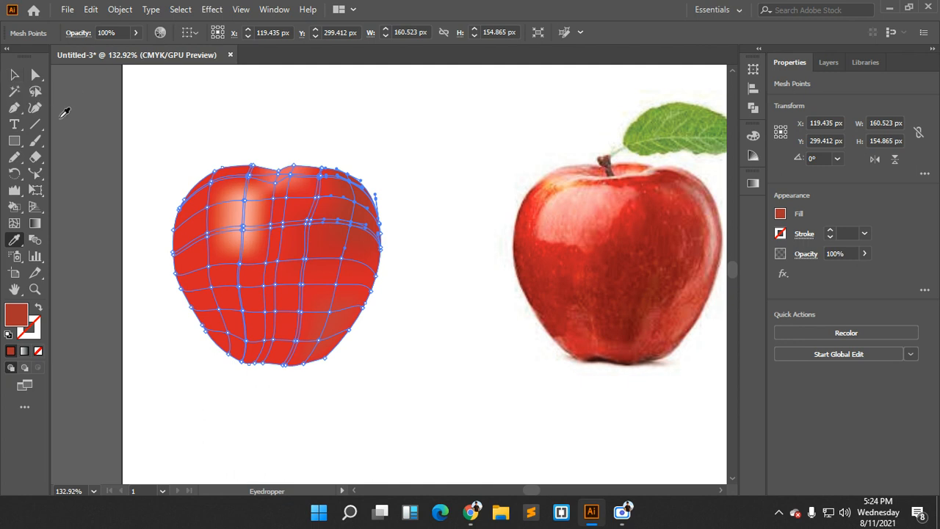
# Move the apple mesh slightly right and reshape the mesh points along its lower-left edge with the Mesh tool
pyautogui.click(13, 75)
pyautogui.moveTo(226, 322)
pyautogui.mouseDown()
pyautogui.moveTo(240, 328)
pyautogui.moveTo(237, 334)
pyautogui.mouseUp()
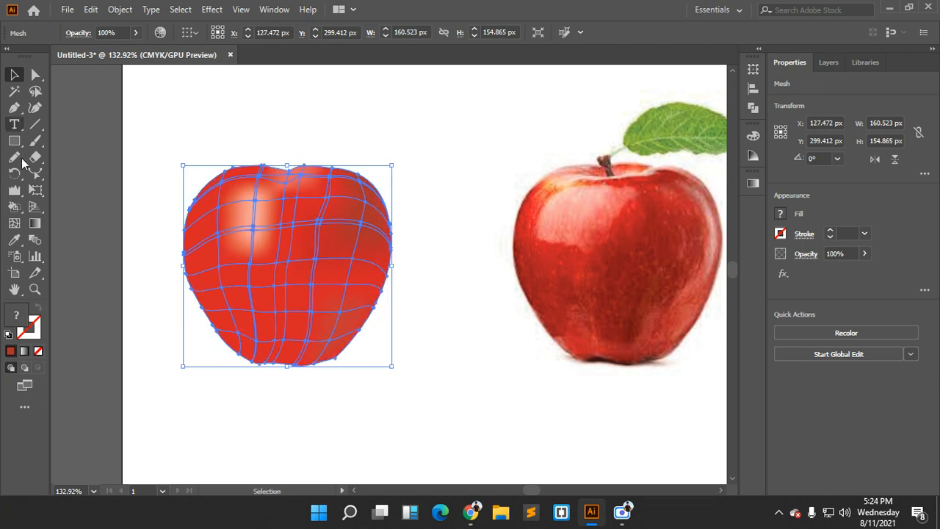
pyautogui.click(15, 224)
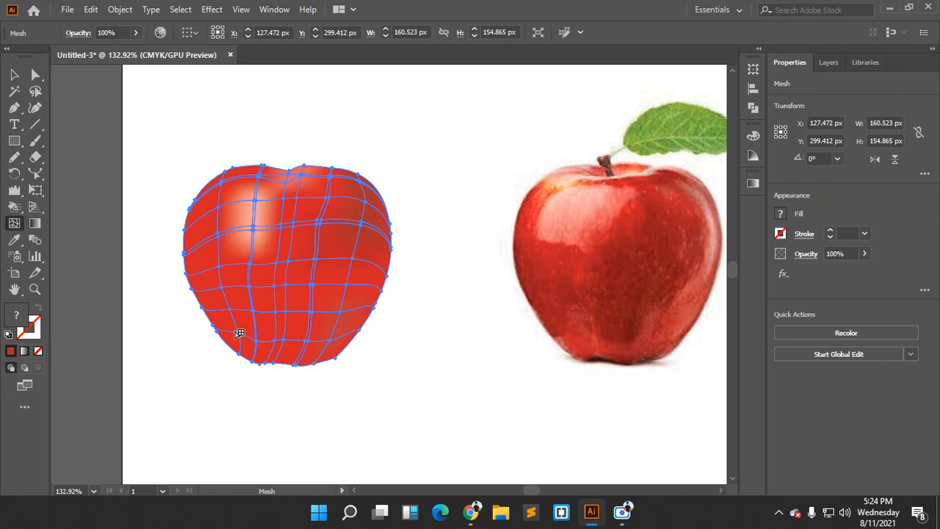
pyautogui.moveTo(247, 337); pyautogui.dragTo(238, 317)
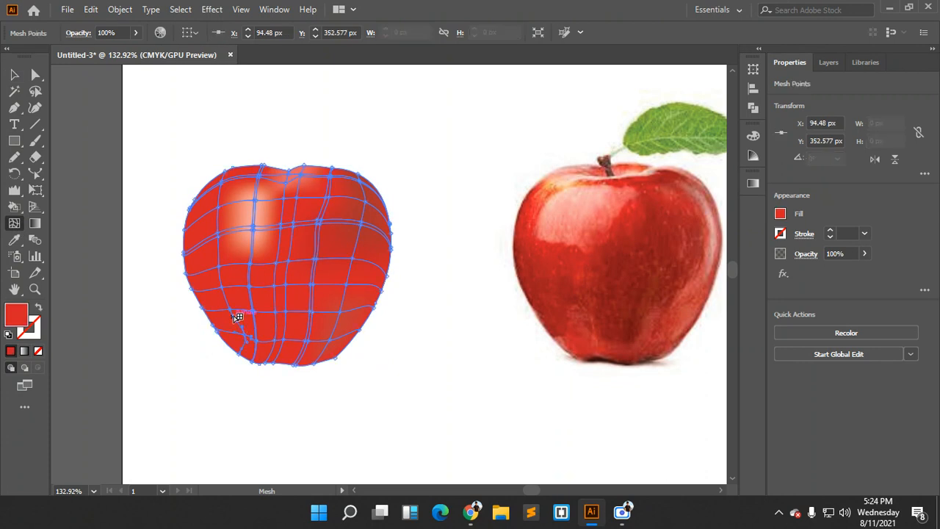
pyautogui.click(210, 310)
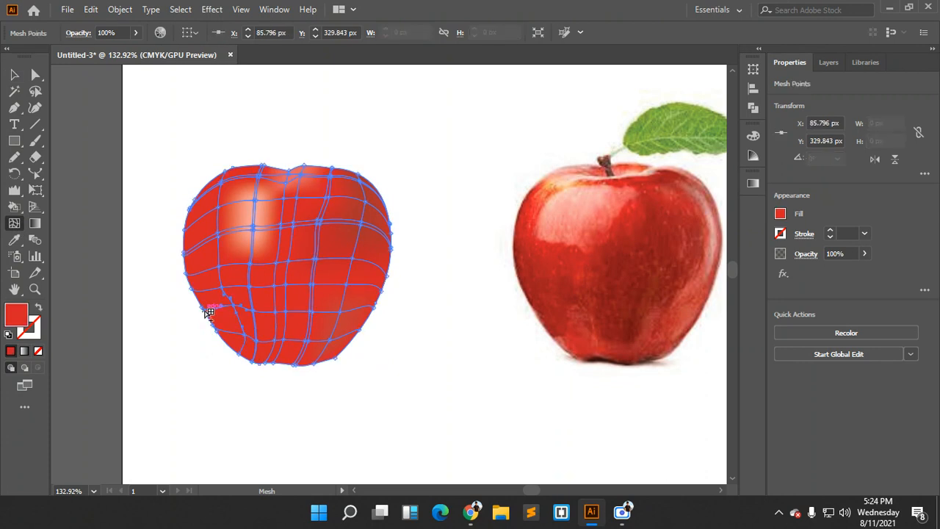
pyautogui.moveTo(210, 315); pyautogui.dragTo(220, 331)
pyautogui.scroll(-1, 278, 268)
# Lasso the mesh points in the apple shape's lower-left part and colour them dark red sampled from the photo's lower-left area
pyautogui.click(21, 78)
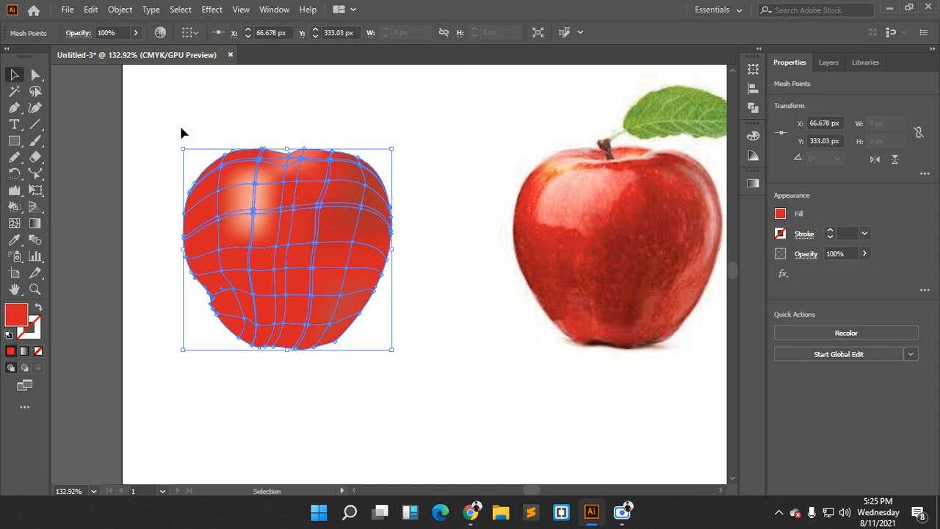
pyautogui.click(35, 92)
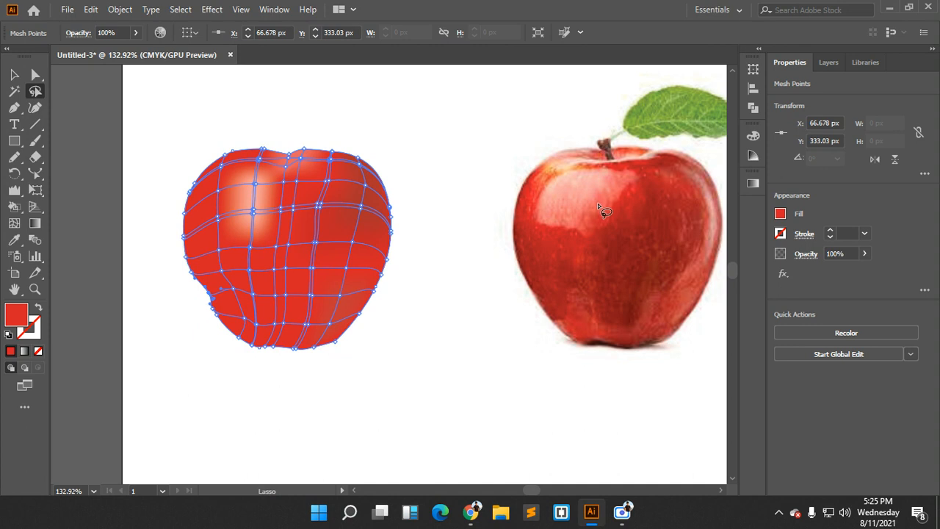
pyautogui.moveTo(221, 254); pyautogui.dragTo(204, 258)
pyautogui.moveTo(267, 272); pyautogui.dragTo(261, 254)
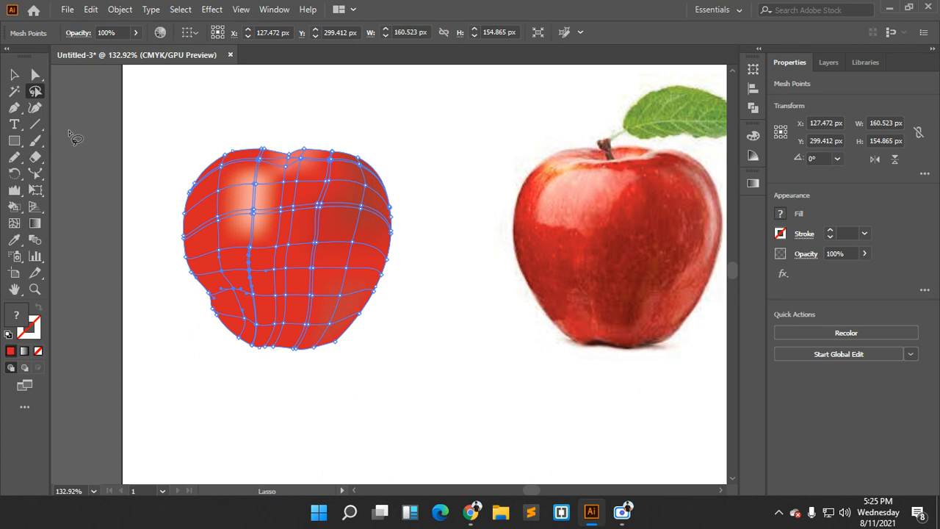
pyautogui.press('i')
pyautogui.click(584, 277)
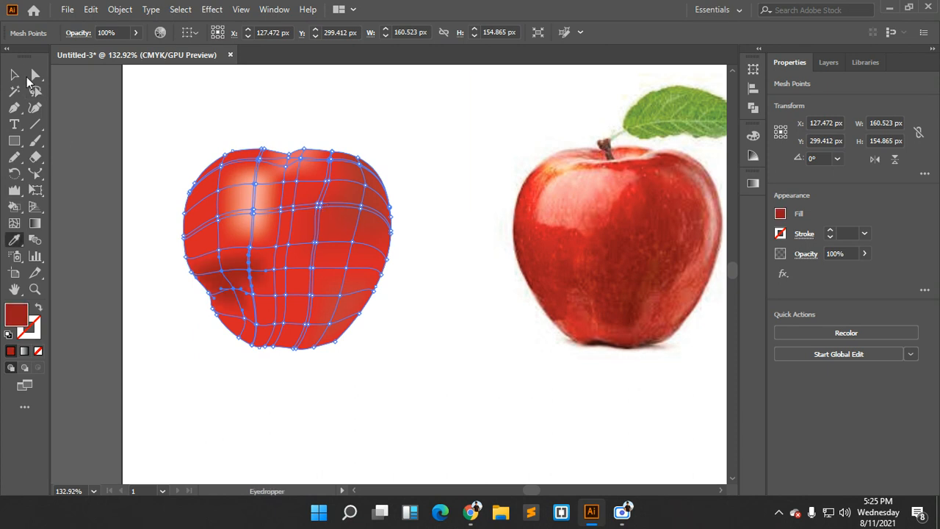
# Shift the apple mesh slightly left and deselect it to check the shading without the mesh lines
pyautogui.click(14, 74)
pyautogui.click(340, 89)
pyautogui.click(373, 244)
pyautogui.hotkey('ctrl', 'h')
pyautogui.click(430, 210)
pyautogui.click(346, 195)
pyautogui.click(424, 184)
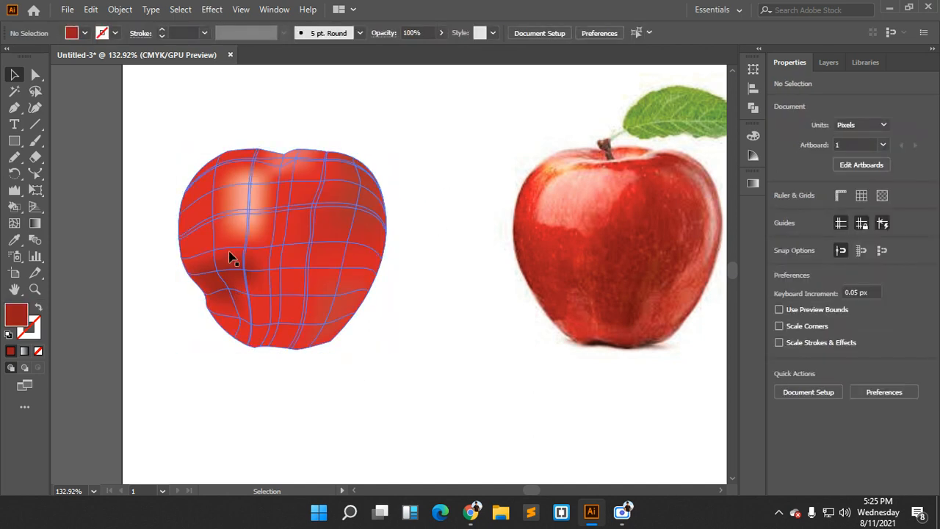
# Start tracing the photo's apple stem with the Pen tool, from its base up the left side and across the top
pyautogui.click(519, 184)
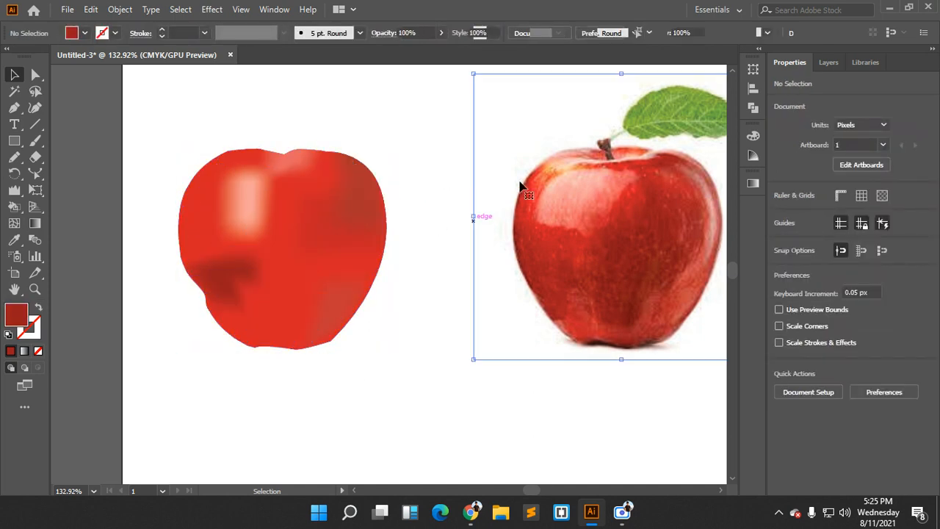
pyautogui.moveTo(657, 141); pyautogui.dragTo(485, 257)
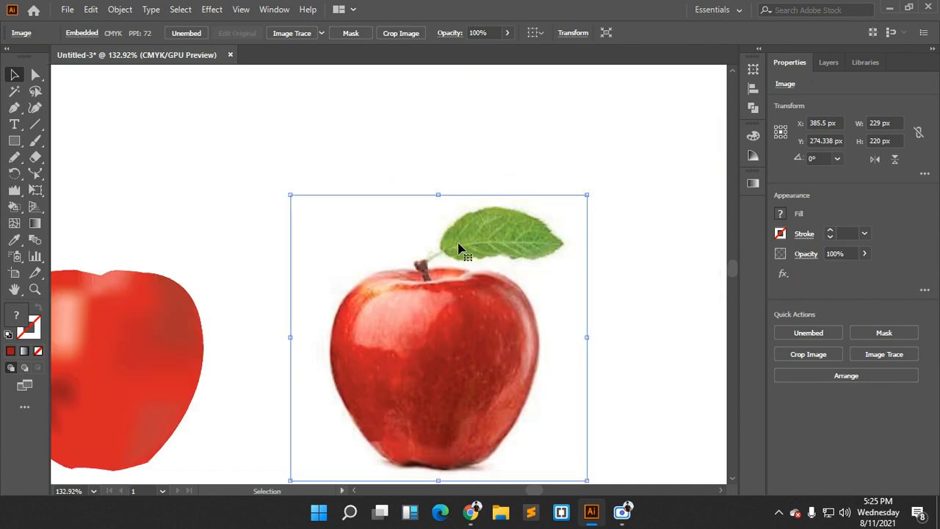
pyautogui.click(15, 108)
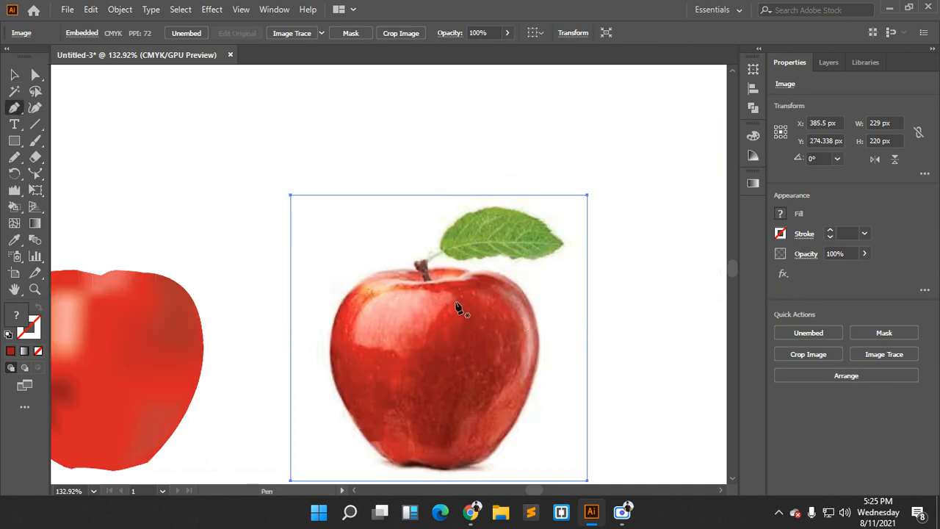
pyautogui.moveTo(446, 284); pyautogui.dragTo(490, 339)
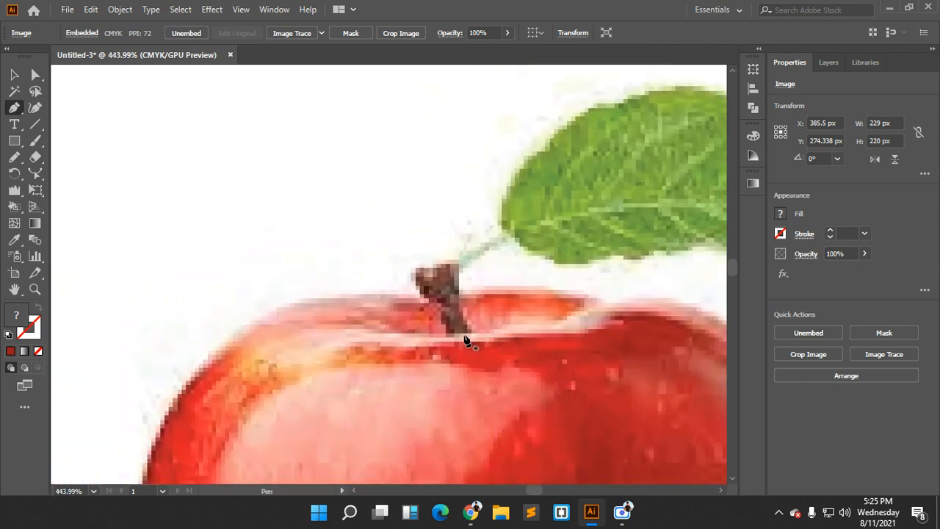
pyautogui.click(468, 335)
pyautogui.click(453, 335)
pyautogui.click(440, 310)
pyautogui.click(417, 277)
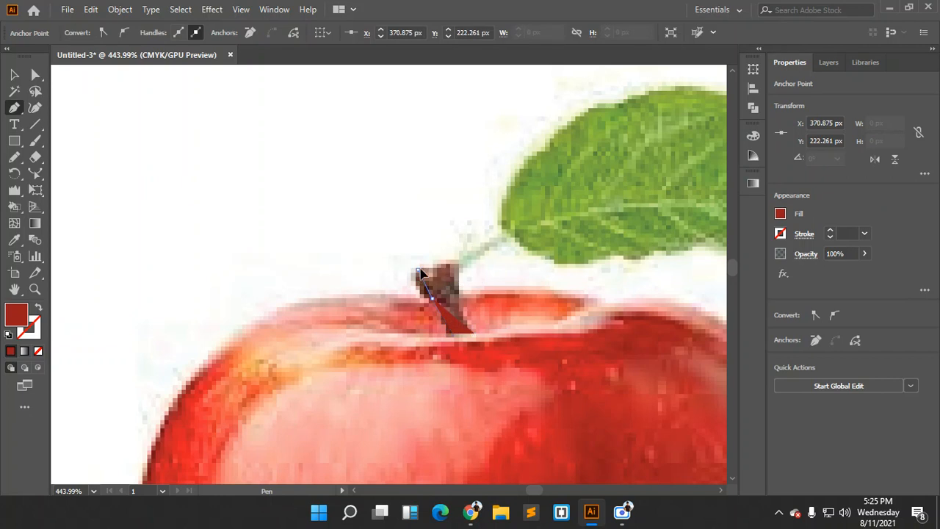
pyautogui.moveTo(433, 263); pyautogui.dragTo(420, 278)
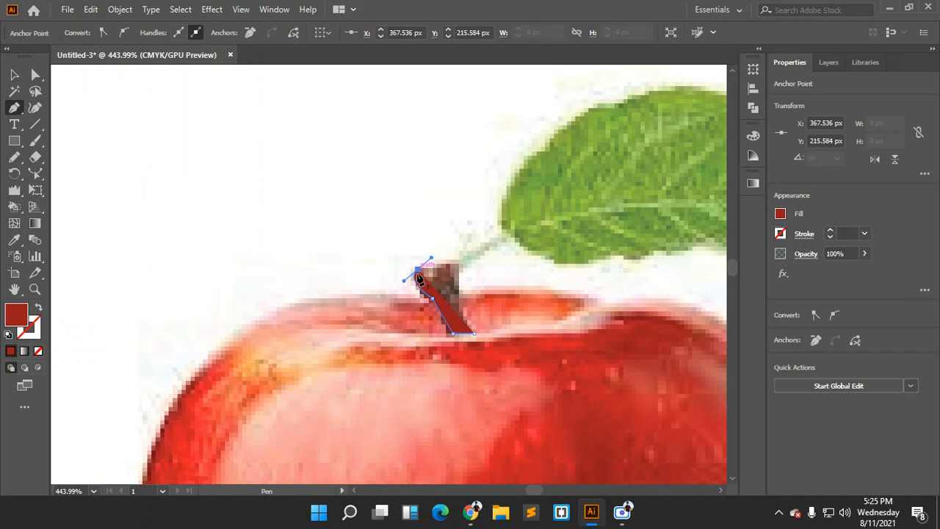
pyautogui.click(455, 268)
pyautogui.click(454, 264)
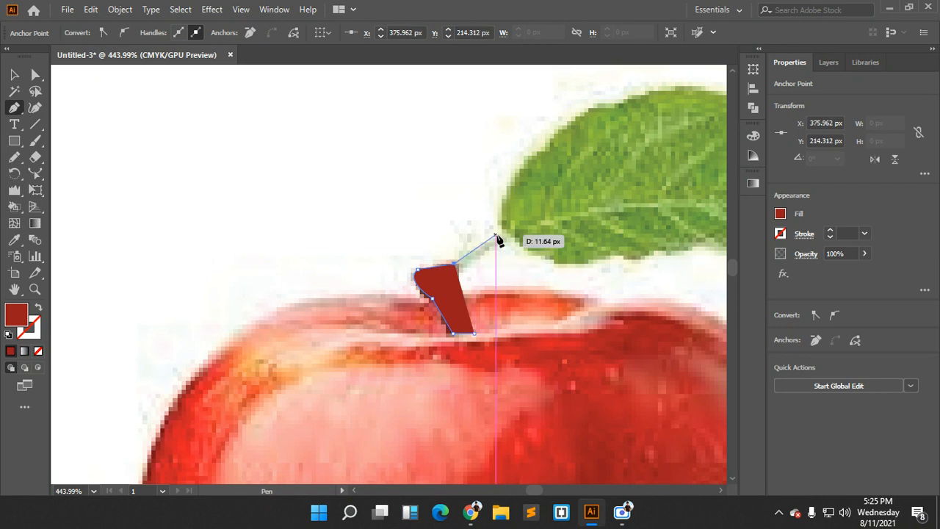
pyautogui.click(504, 232)
pyautogui.moveTo(503, 232); pyautogui.dragTo(426, 311)
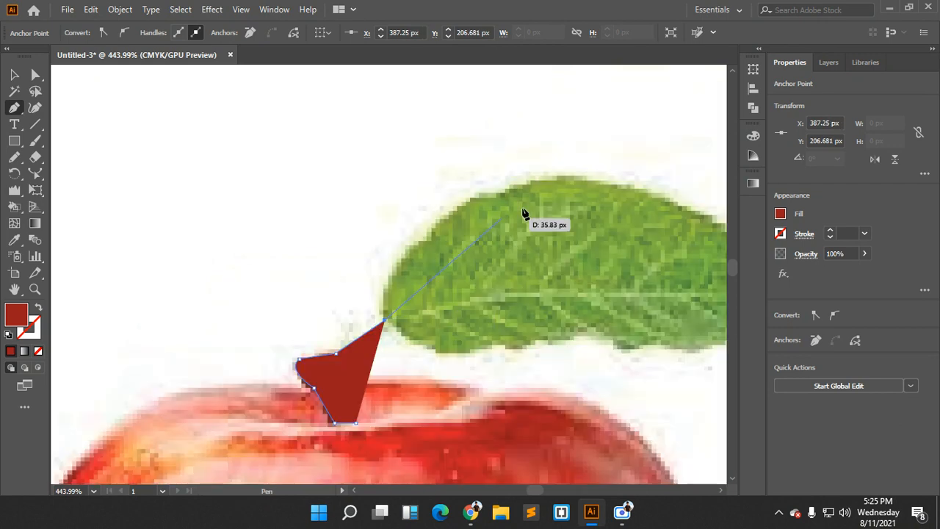
pyautogui.moveTo(587, 182); pyautogui.dragTo(465, 250)
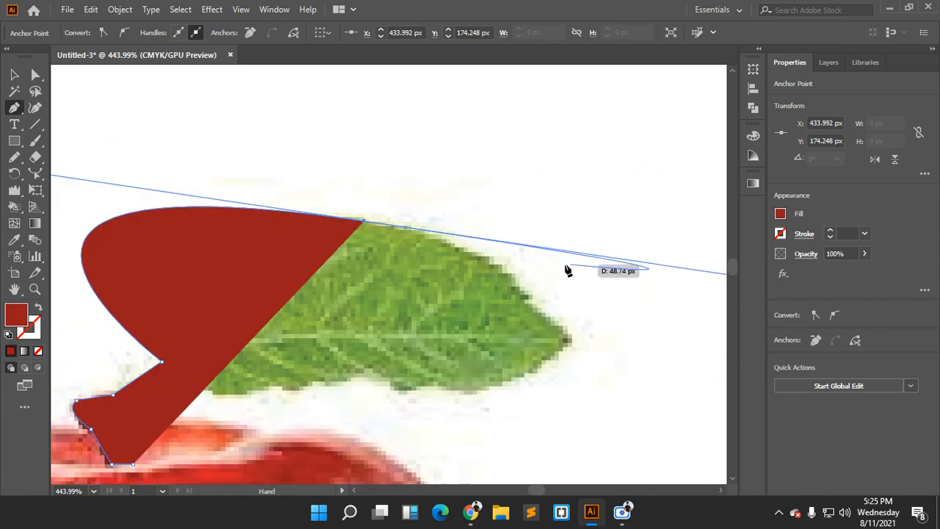
pyautogui.hotkey('ctrl', 'z')
pyautogui.hotkey('ctrl', 'z')
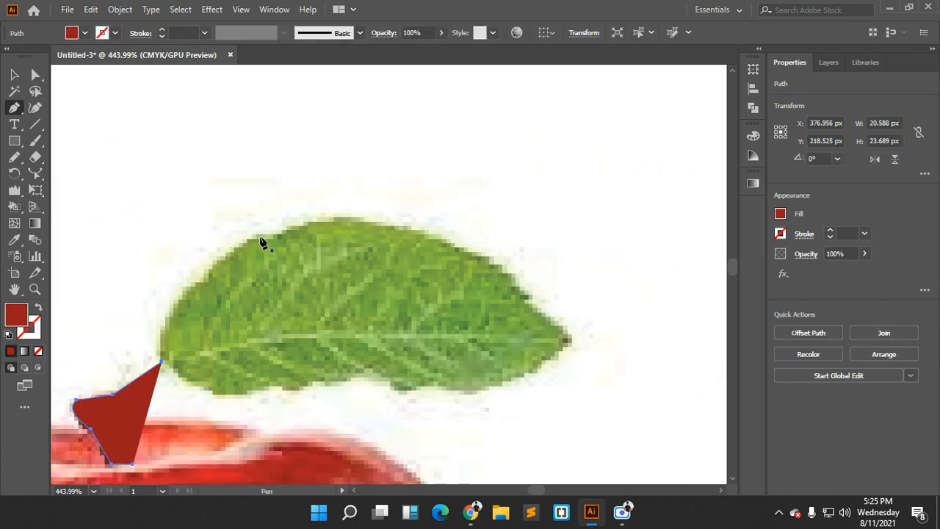
pyautogui.hotkey('ctrl', 'z')
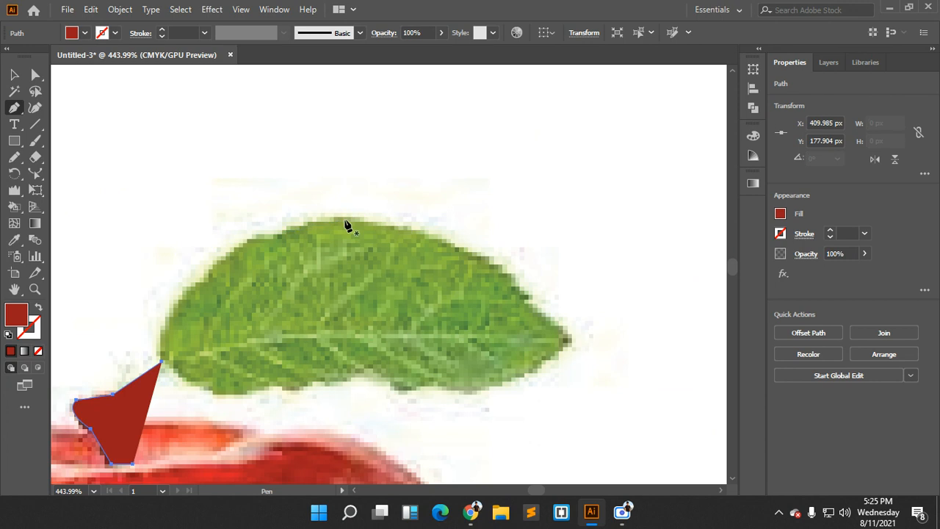
pyautogui.hotkey('ctrl', 'shift', 'z')
pyautogui.hotkey('ctrl', 'shift', 'z')
pyautogui.hotkey('ctrl', 'z')
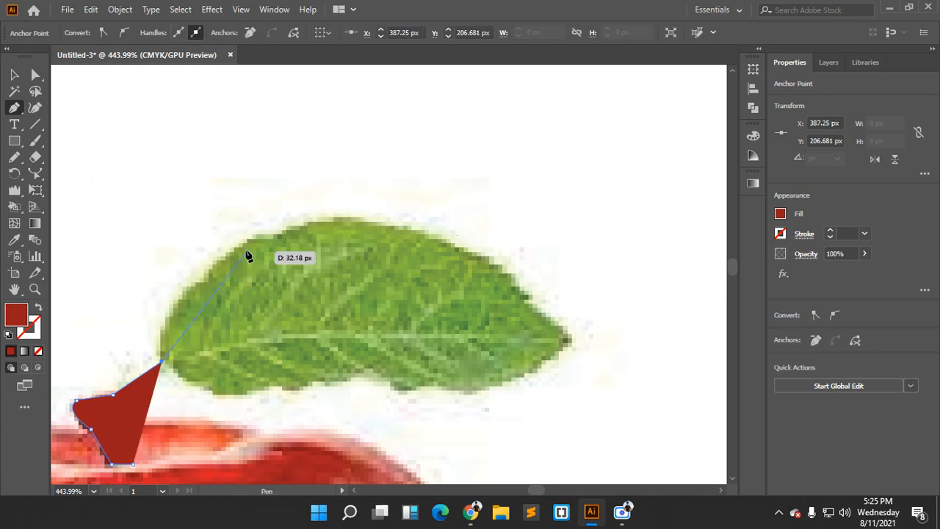
pyautogui.moveTo(241, 246); pyautogui.dragTo(411, 243)
pyautogui.hotkey('ctrl', 'z')
pyautogui.hotkey('ctrl', 'z')
pyautogui.hotkey('ctrl', 'z')
pyautogui.scroll(-1, 172, 373)
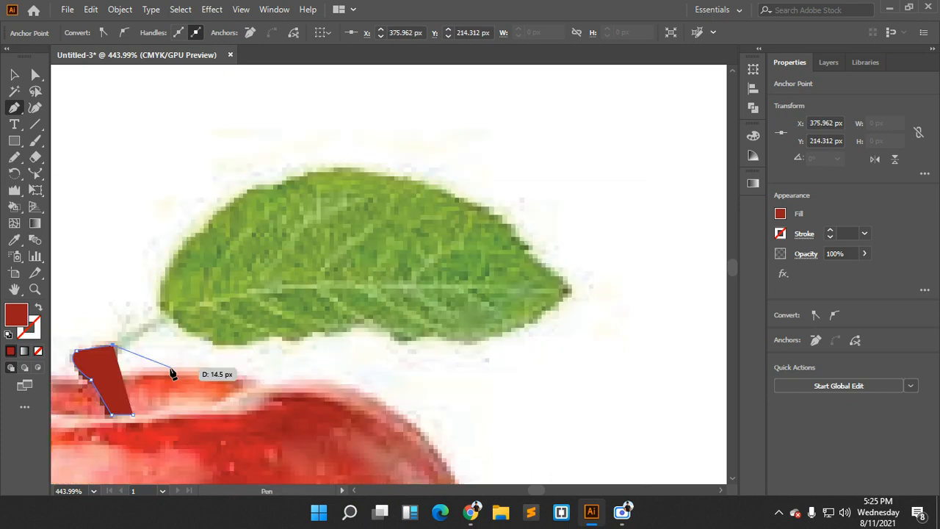
# Trace down the stem's right side and close the path, giving a stem shape about 14 by 16 px
pyautogui.click(114, 365)
pyautogui.moveTo(133, 420)
pyautogui.mouseDown()
pyautogui.moveTo(122, 394)
pyautogui.moveTo(129, 420)
pyautogui.mouseUp()
pyautogui.hotkey('ctrl', 'z')
pyautogui.click(128, 412)
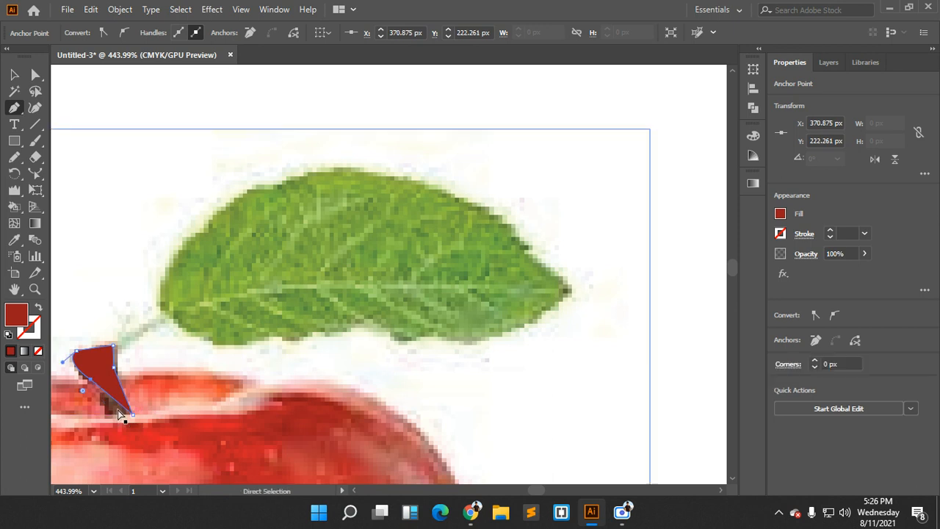
# Move the traced stem shape from the photo onto the top dip of the mesh apple
pyautogui.click(14, 74)
pyautogui.scroll(-2, 629, 213)
pyautogui.scroll(2, 526, 346)
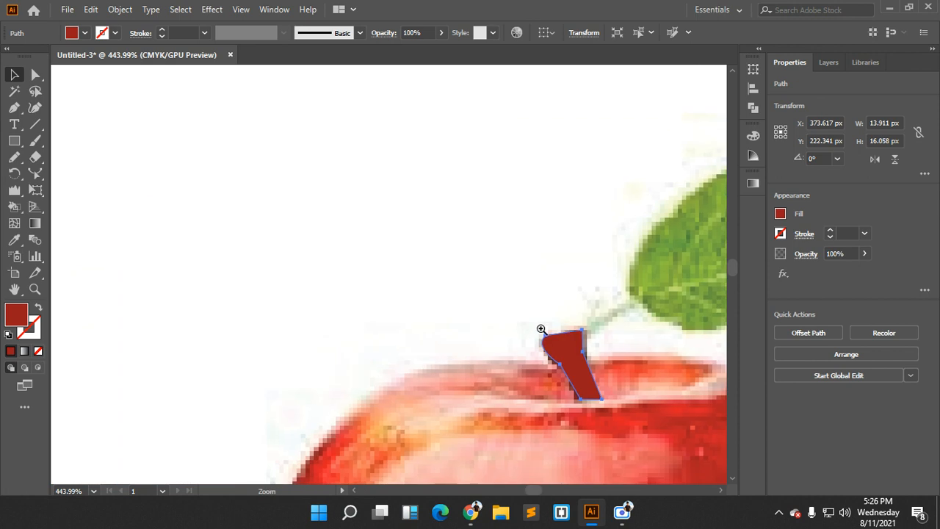
pyautogui.scroll(-4, 542, 329)
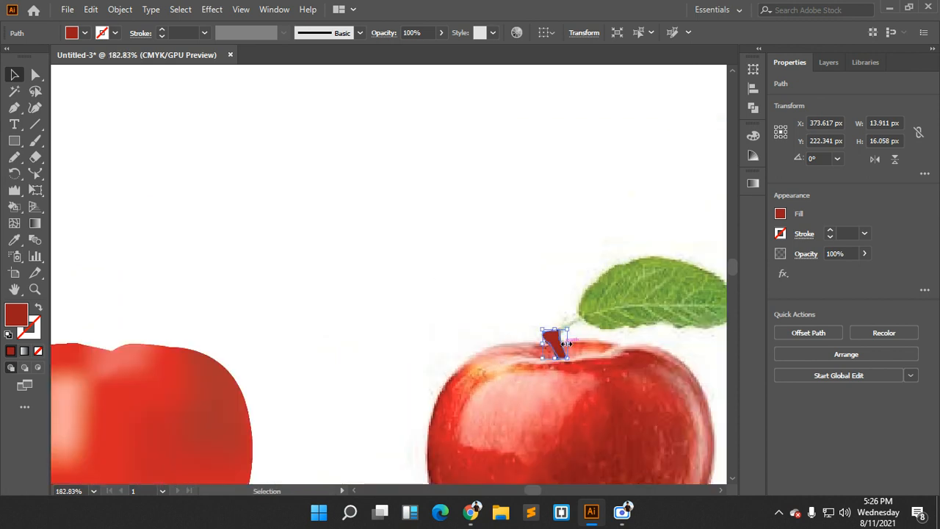
pyautogui.moveTo(555, 346); pyautogui.dragTo(102, 342)
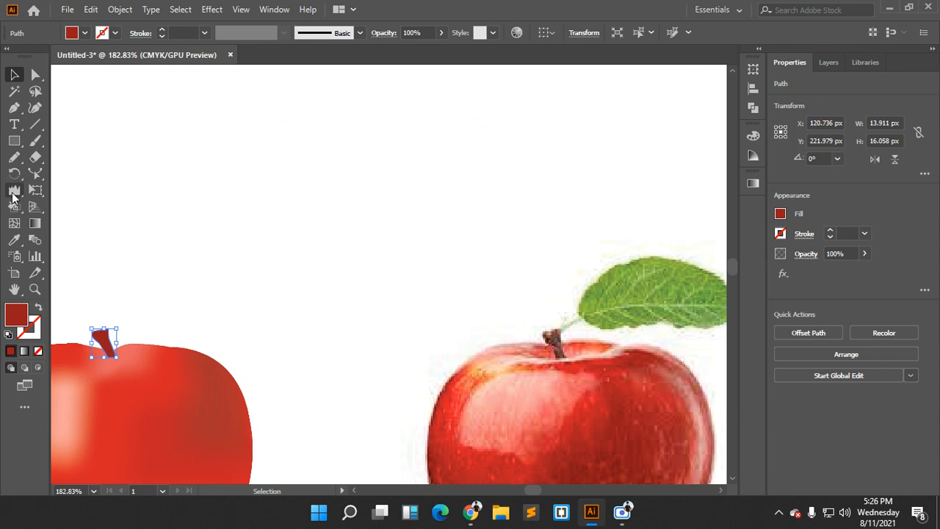
# Fill the stem shape with brown sampled from the photo's stem and deselect it
pyautogui.press('i')
pyautogui.click(556, 332)
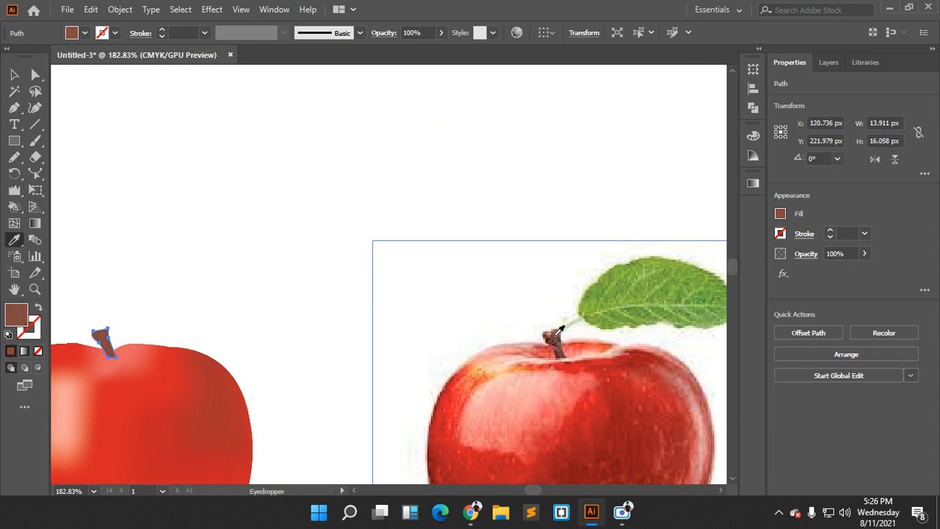
pyautogui.click(13, 75)
pyautogui.click(273, 212)
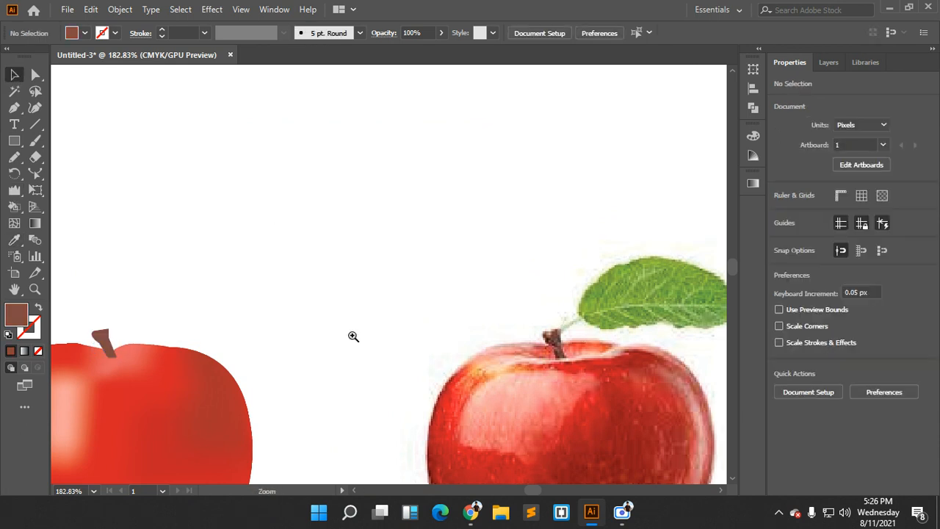
# Trace the upper side of the leaf's stalk and the leaf's curved upper edge on the photo with the Pen tool
pyautogui.scroll(-2, 352, 336)
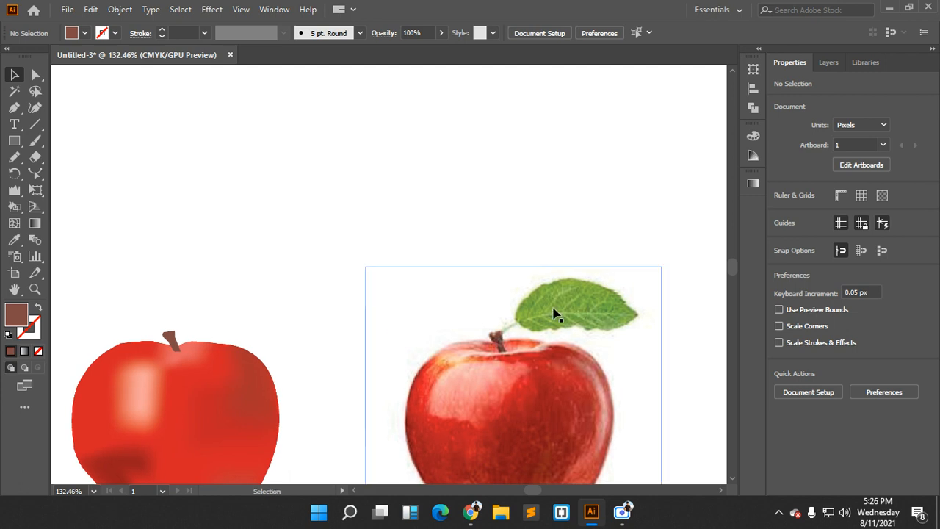
pyautogui.scroll(6, 607, 353)
pyautogui.moveTo(607, 390); pyautogui.dragTo(318, 51)
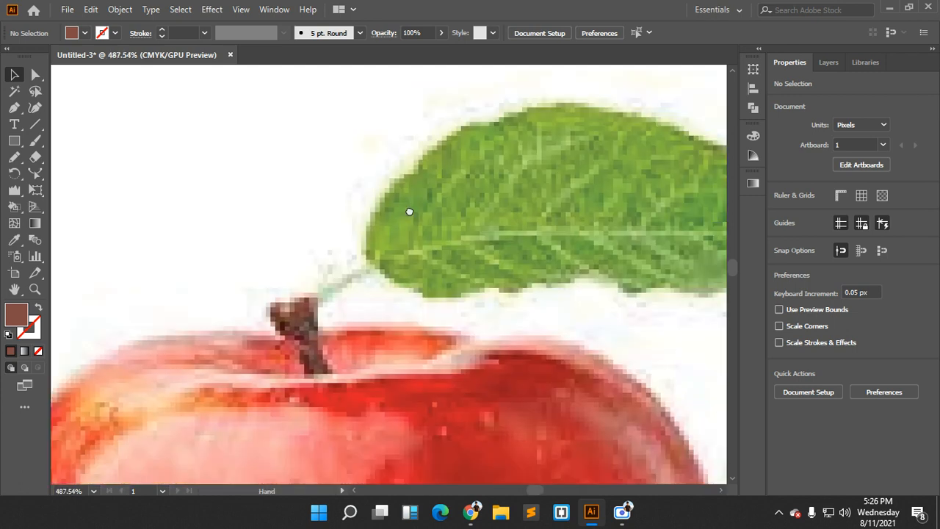
pyautogui.click(14, 108)
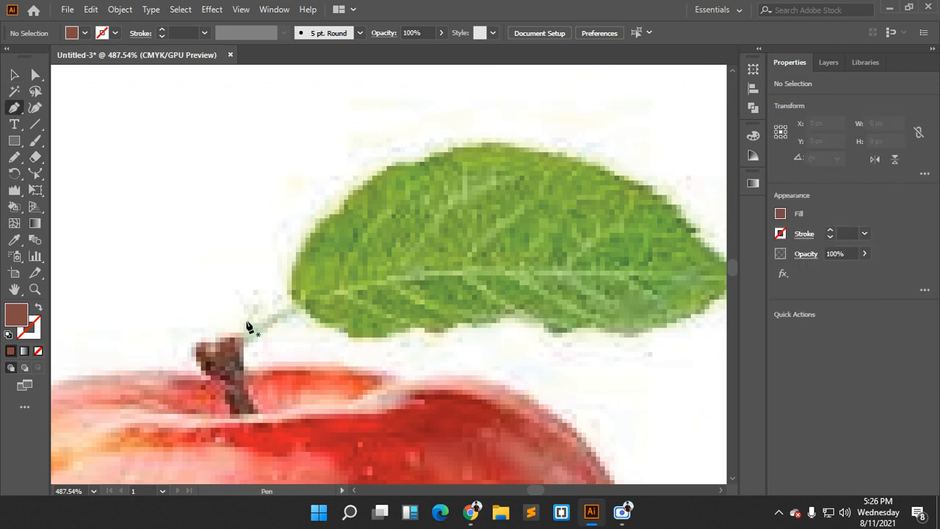
pyautogui.click(239, 331)
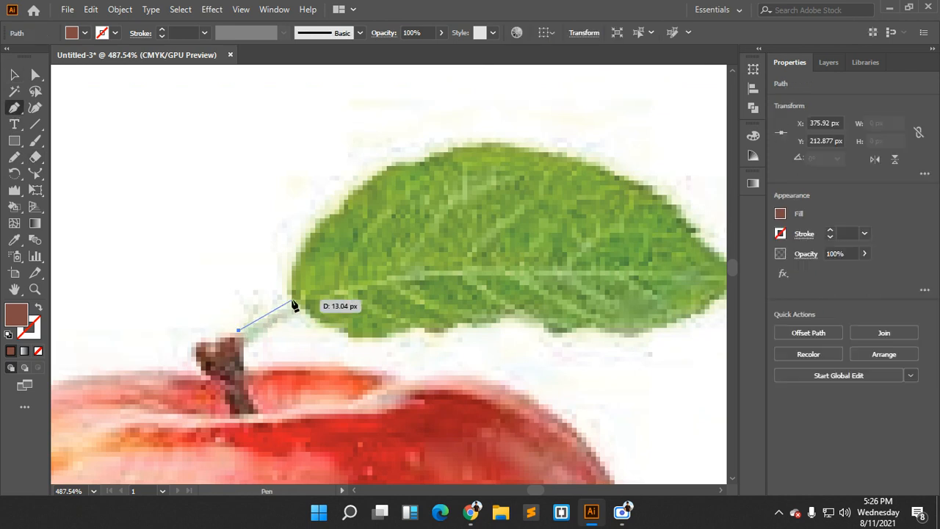
pyautogui.click(291, 299)
pyautogui.moveTo(409, 165); pyautogui.dragTo(507, 131)
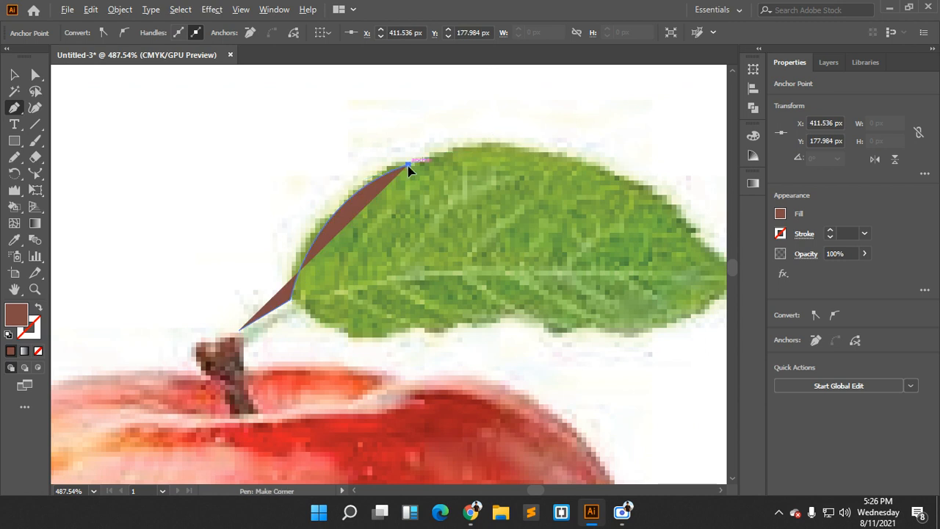
pyautogui.moveTo(643, 189); pyautogui.dragTo(371, 266)
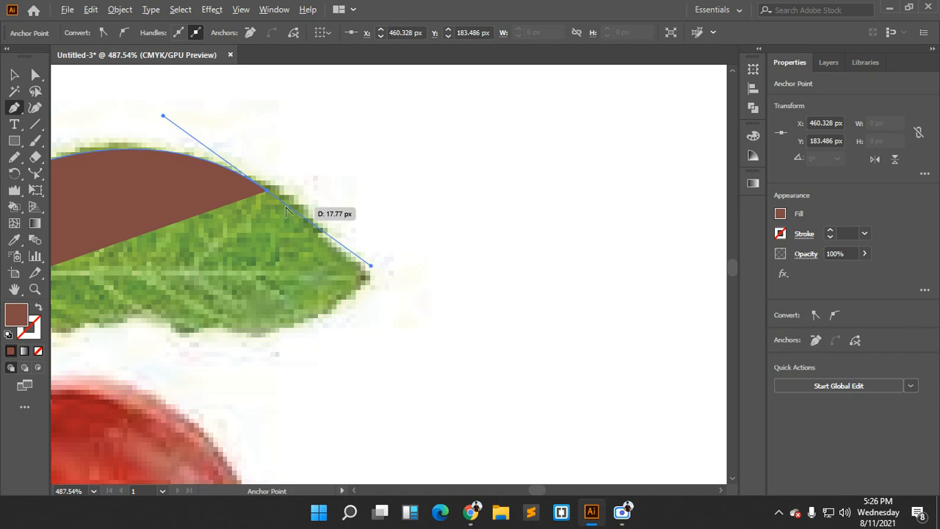
# Continue the leaf path down from its upper edge to the pointed tip
pyautogui.click(266, 190)
pyautogui.click(362, 263)
pyautogui.click(361, 278)
pyautogui.click(358, 296)
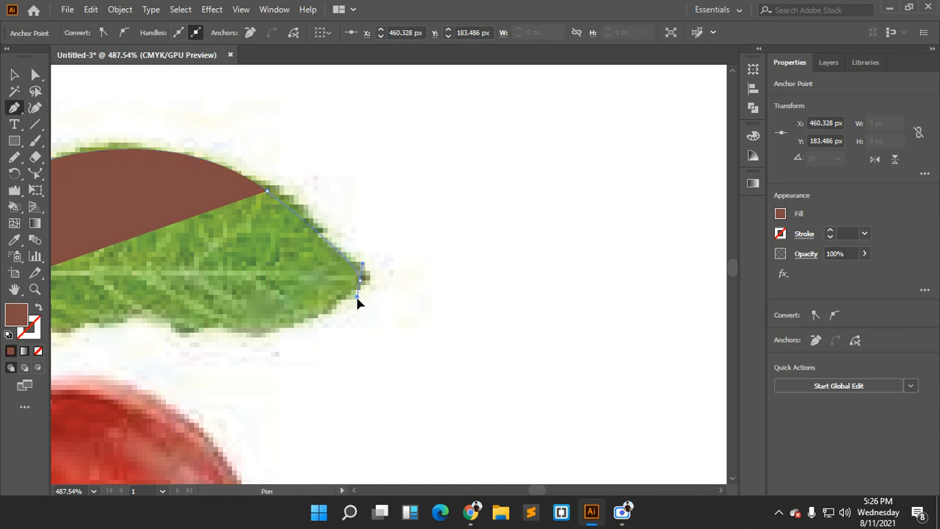
pyautogui.click(360, 282)
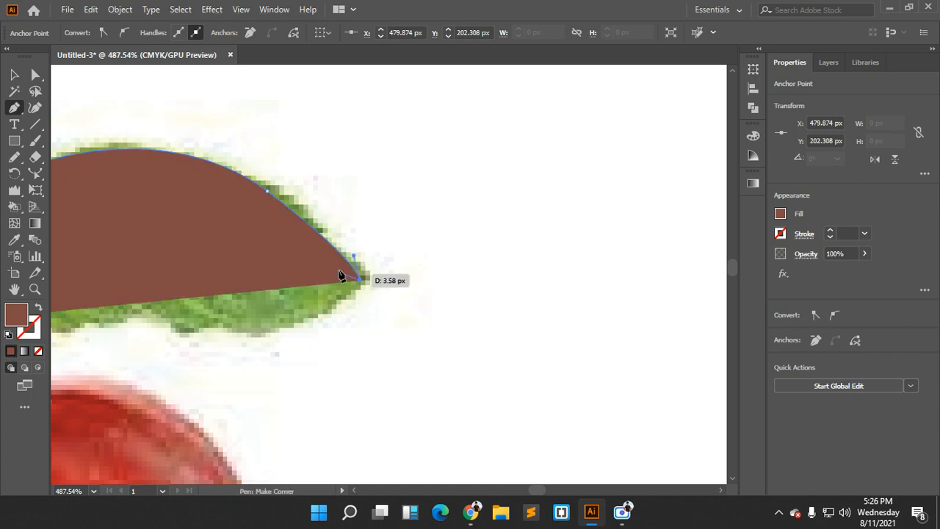
# Trace the leaf's lower edge back along the stalk and close the path, giving a leaf about 104 by 40 px
pyautogui.moveTo(342, 272); pyautogui.dragTo(649, 226)
pyautogui.click(507, 279)
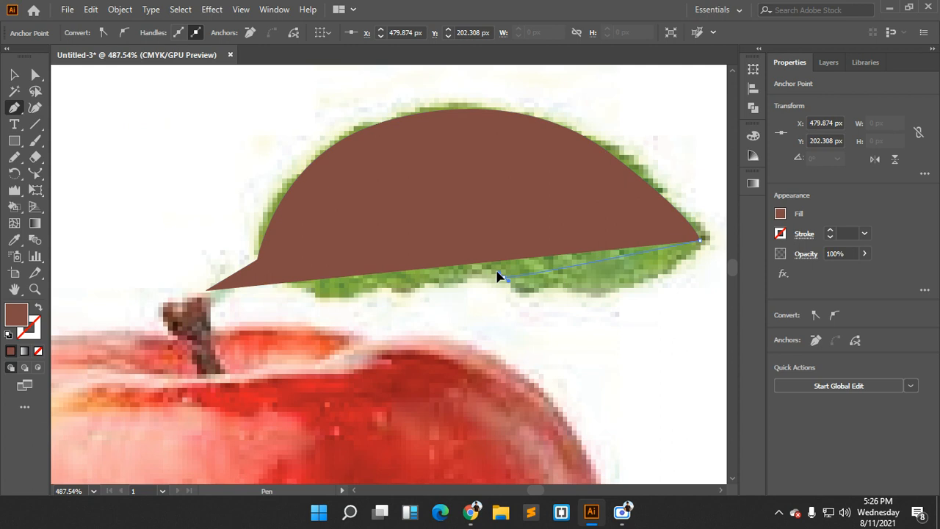
pyautogui.moveTo(425, 268); pyautogui.dragTo(378, 248)
pyautogui.press('space')
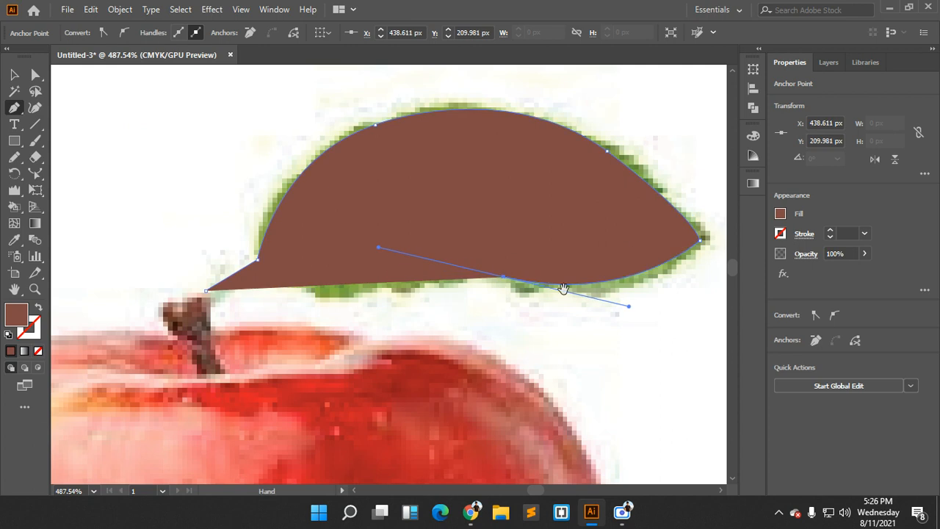
pyautogui.click(505, 279)
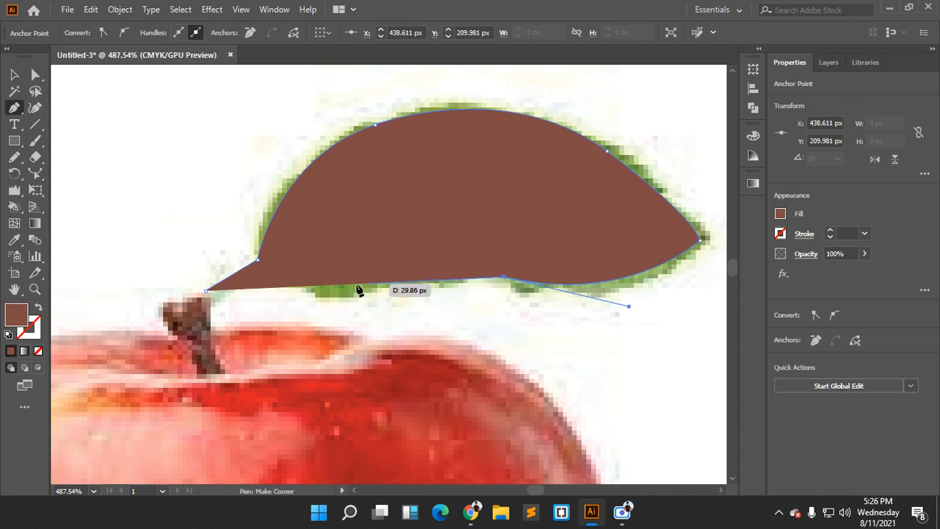
pyautogui.click(311, 291)
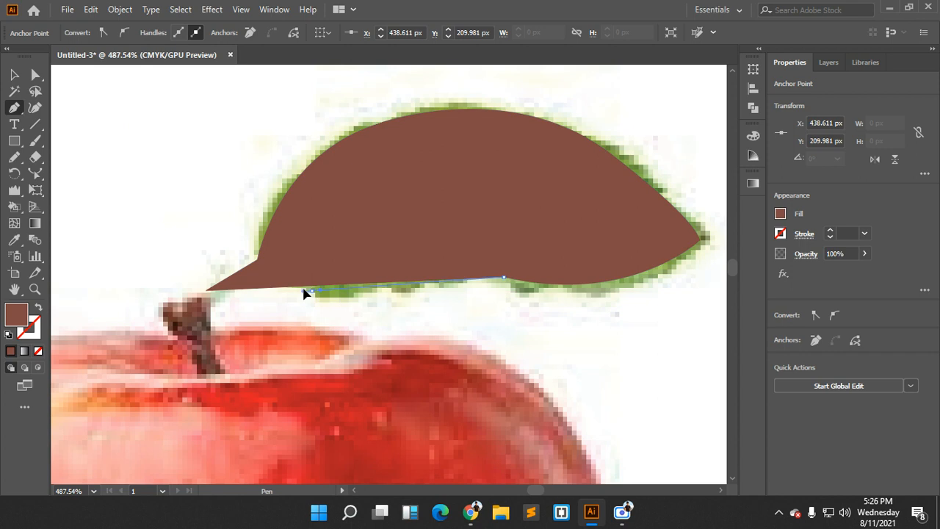
pyautogui.moveTo(303, 285); pyautogui.dragTo(263, 275)
pyautogui.click(311, 294)
pyautogui.moveTo(208, 293); pyautogui.dragTo(213, 301)
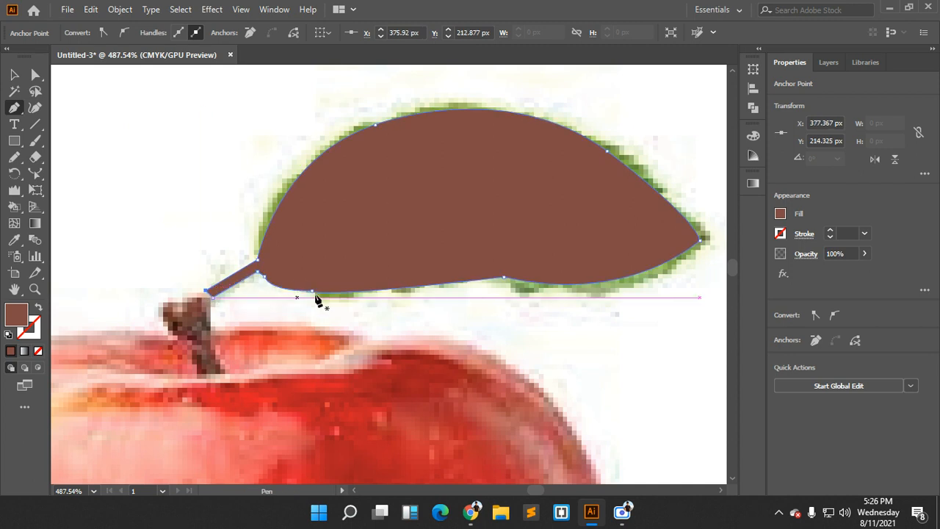
# Move the leaf shape off the photo into the space between the apples and fill it with green sampled from the photo's leaf
pyautogui.scroll(-10, 314, 278)
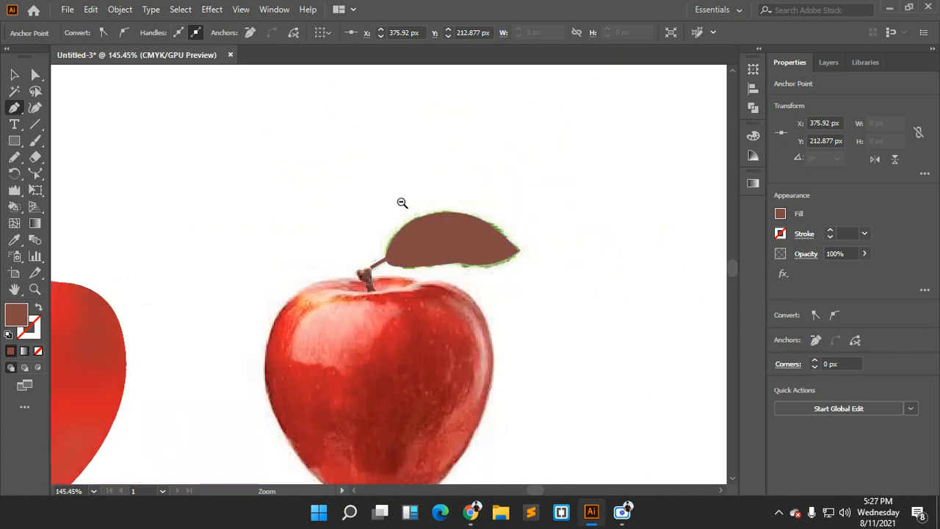
pyautogui.press('v')
pyautogui.click(404, 243)
pyautogui.moveTo(405, 243); pyautogui.dragTo(442, 168)
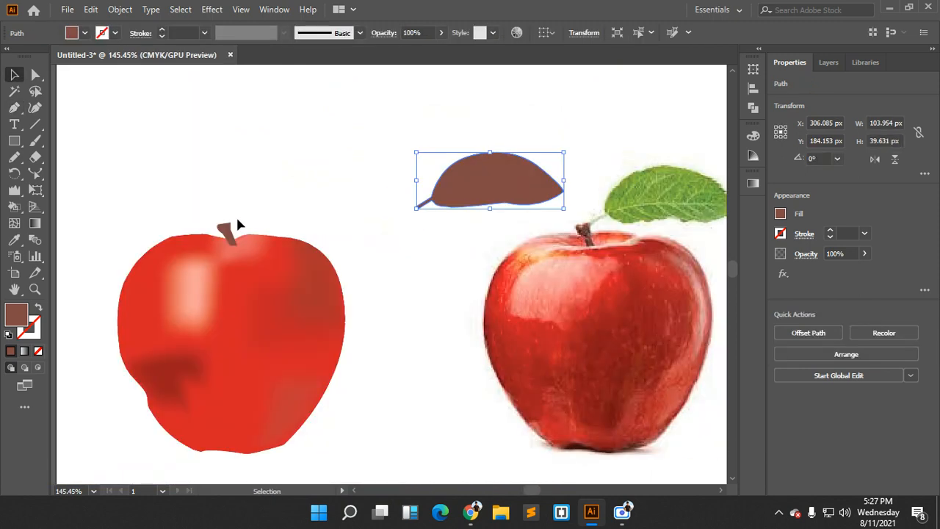
pyautogui.press('i')
pyautogui.click(649, 190)
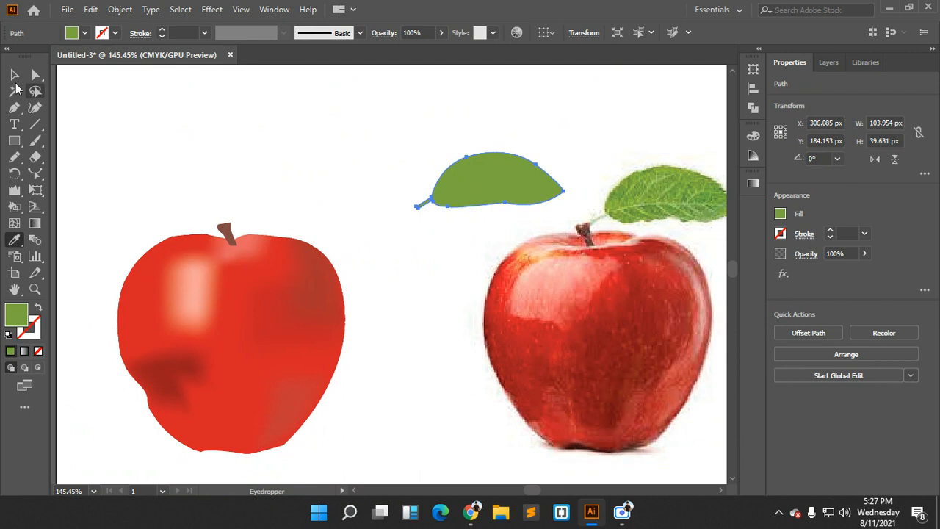
# Place the green leaf so its stalk meets the vector apple's stem, and send the leaf to the back
pyautogui.click(12, 77)
pyautogui.moveTo(472, 184); pyautogui.dragTo(287, 208)
pyautogui.rightClick(293, 206)
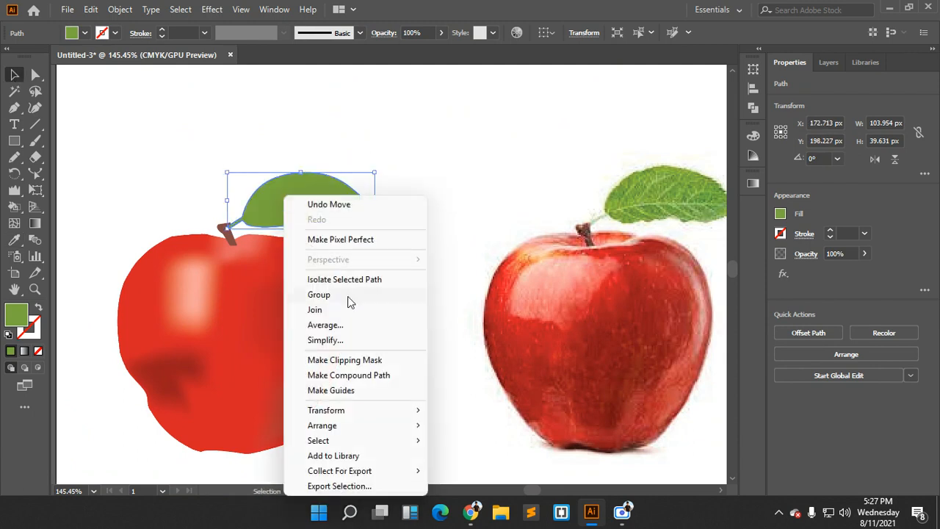
pyautogui.moveTo(355, 430)
pyautogui.click(470, 471)
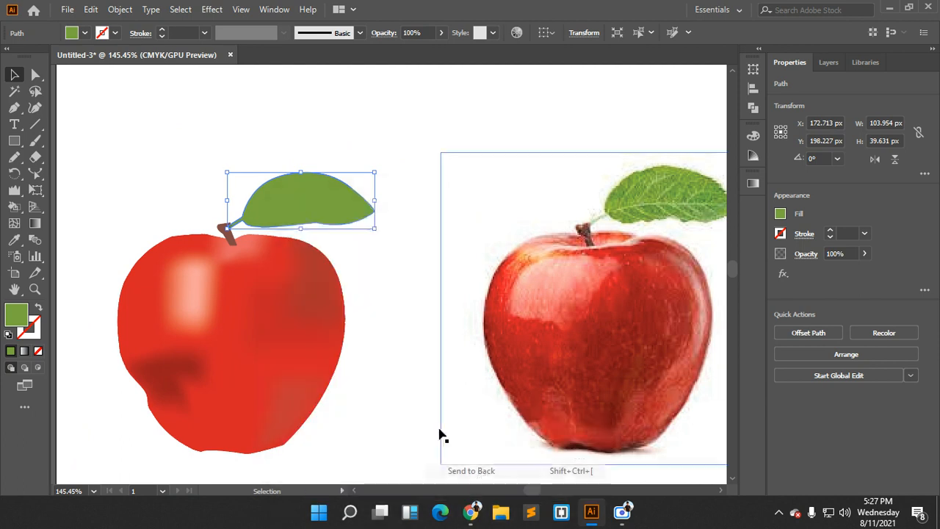
pyautogui.click(423, 305)
pyautogui.scroll(-4, 426, 316)
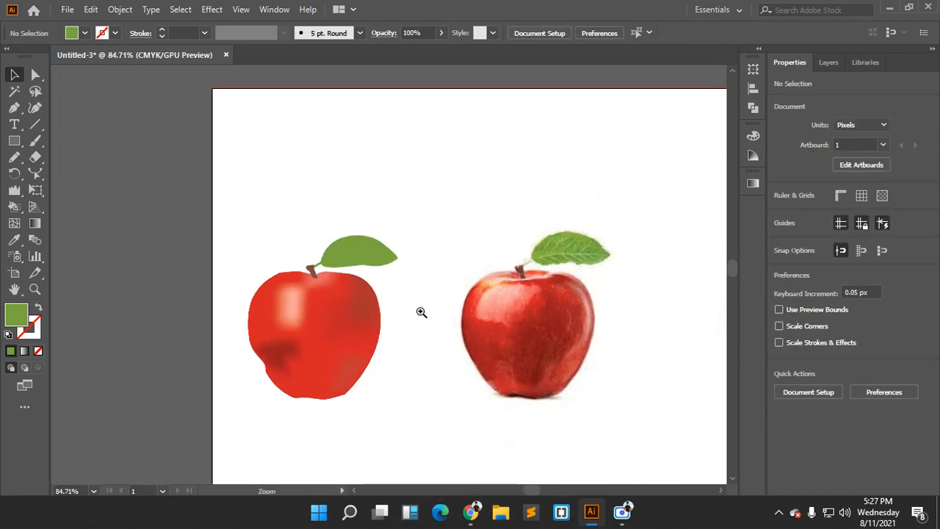
# Move the whole vector apple with its stem and leaf off the artboard onto the empty canvas beside it
pyautogui.click(346, 343)
pyautogui.moveTo(346, 343); pyautogui.dragTo(167, 250)
pyautogui.click(369, 298)
pyautogui.click(346, 256)
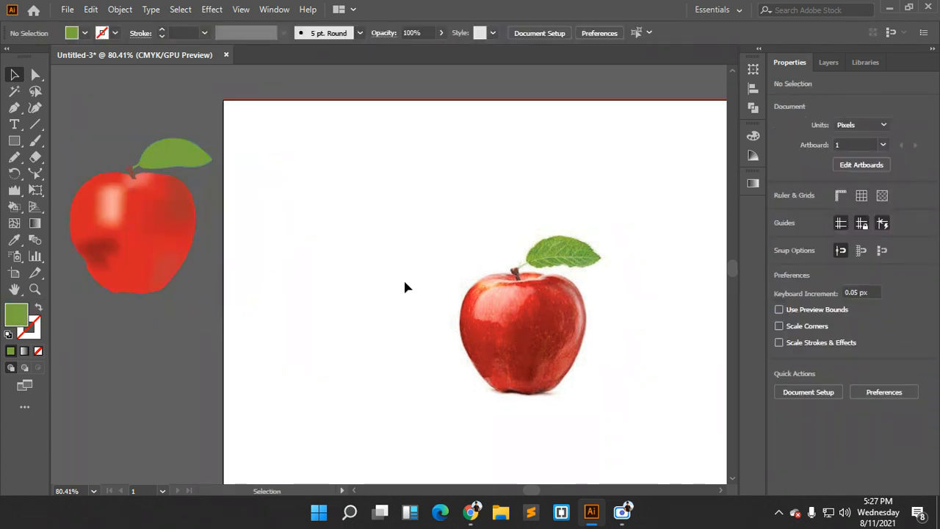
pyautogui.hscroll(-5, 446, 237)
pyautogui.moveTo(383, 236); pyautogui.dragTo(316, 253)
pyautogui.click(420, 253)
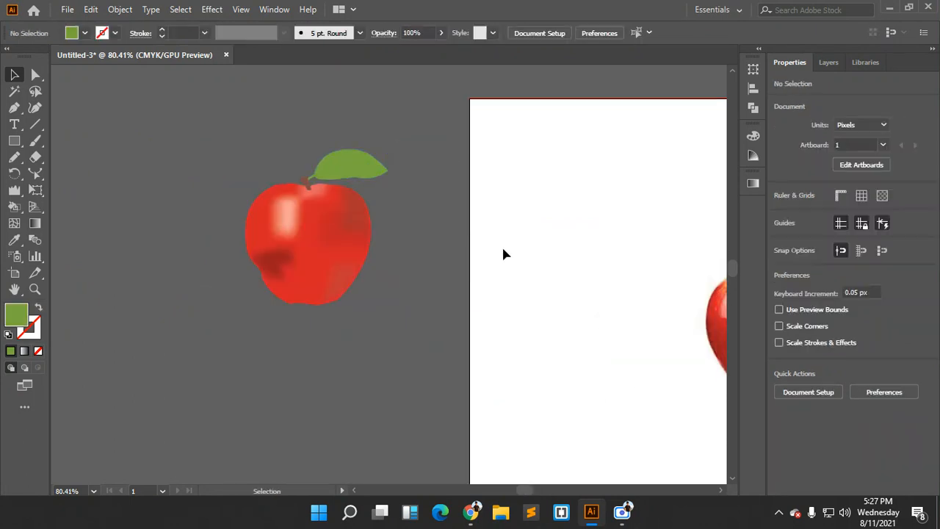
pyautogui.scroll(-2, 399, 290)
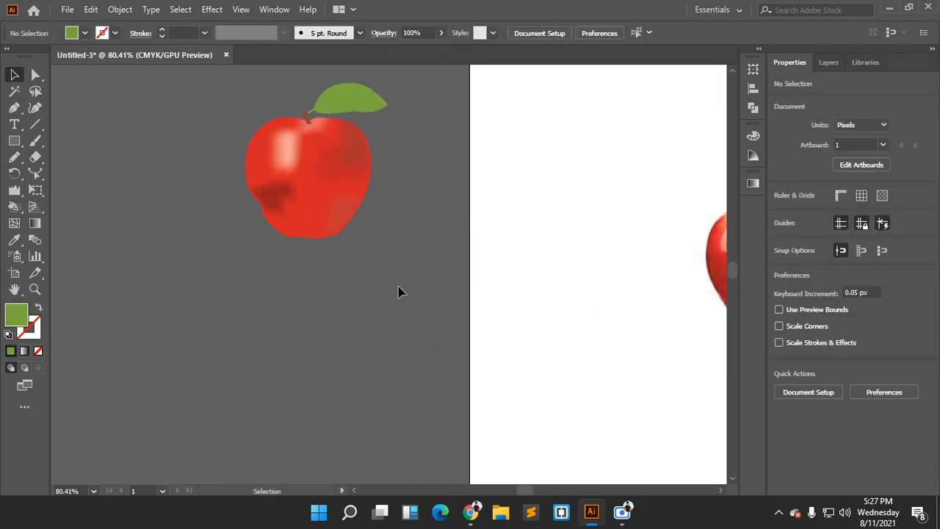
# Switch to Chrome and search Google Images for "tometo"
pyautogui.moveTo(485, 523)
pyautogui.click(335, 351)
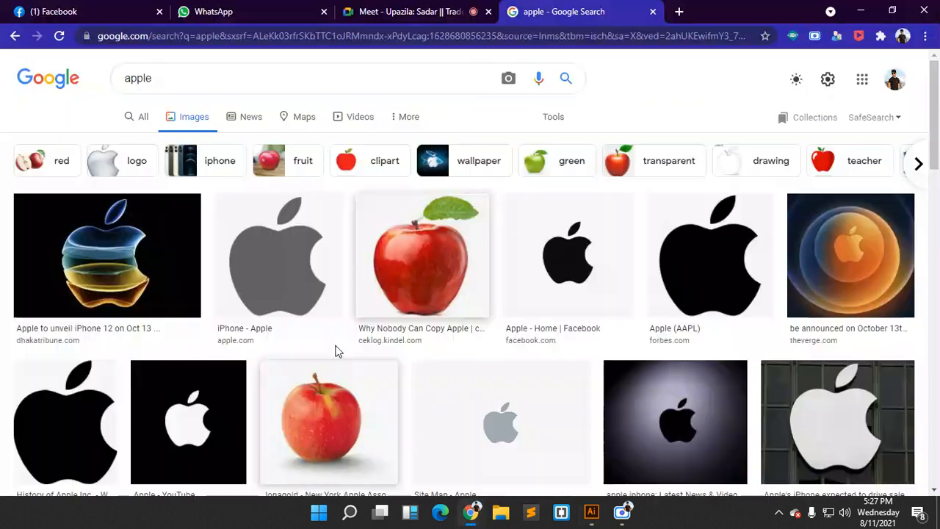
pyautogui.click(227, 78)
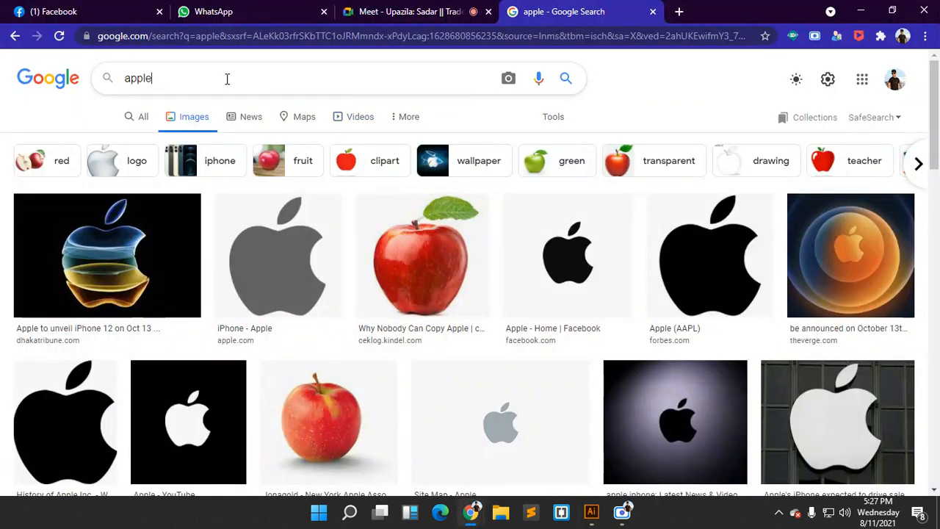
pyautogui.moveTo(227, 78); pyautogui.dragTo(89, 83)
pyautogui.write('ta')
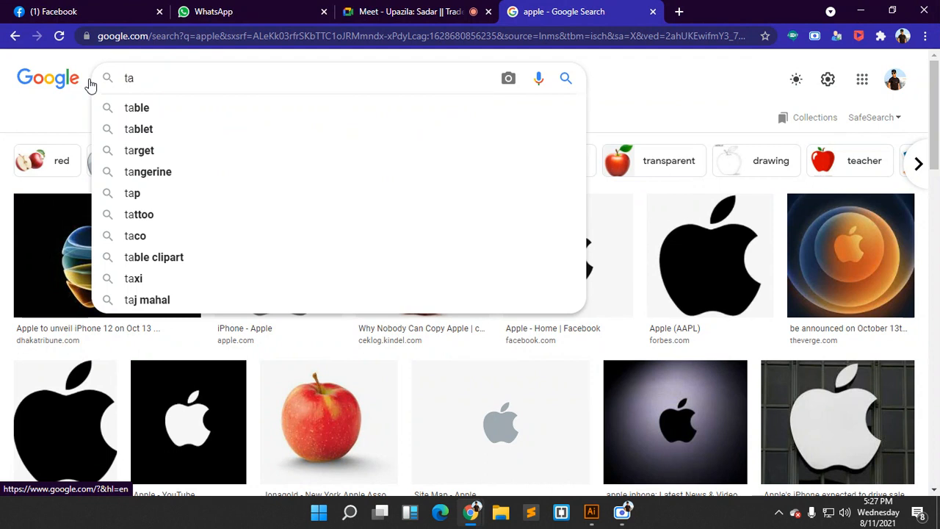
pyautogui.write('m')
pyautogui.press('BackSpace')
pyautogui.press('BackSpace')
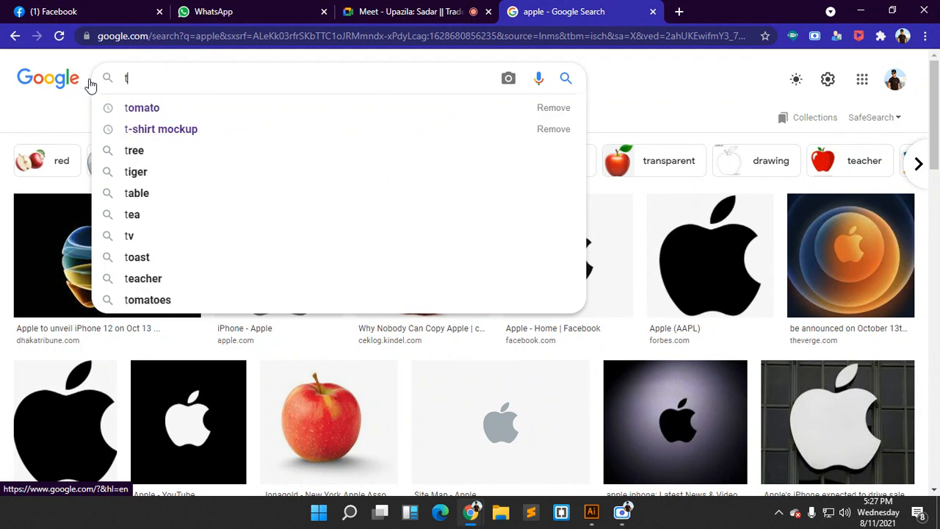
pyautogui.write('ometo')
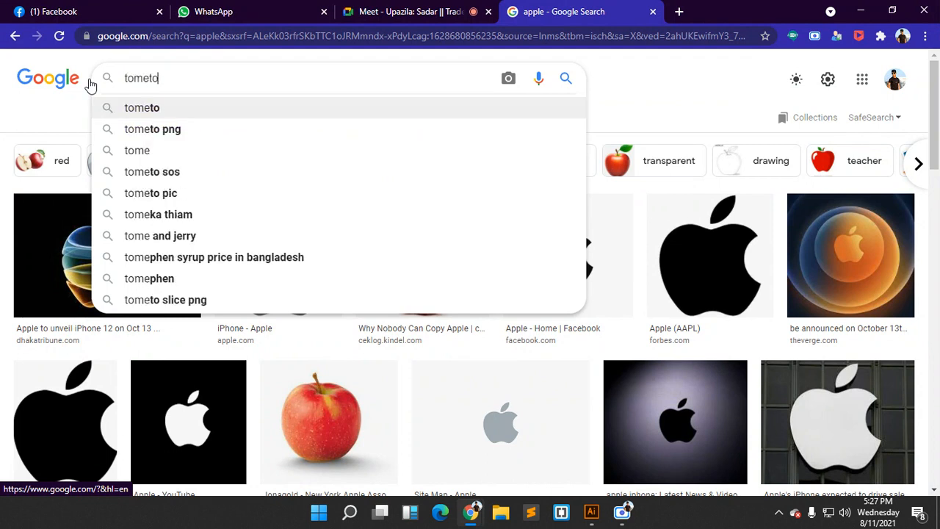
pyautogui.press('Return')
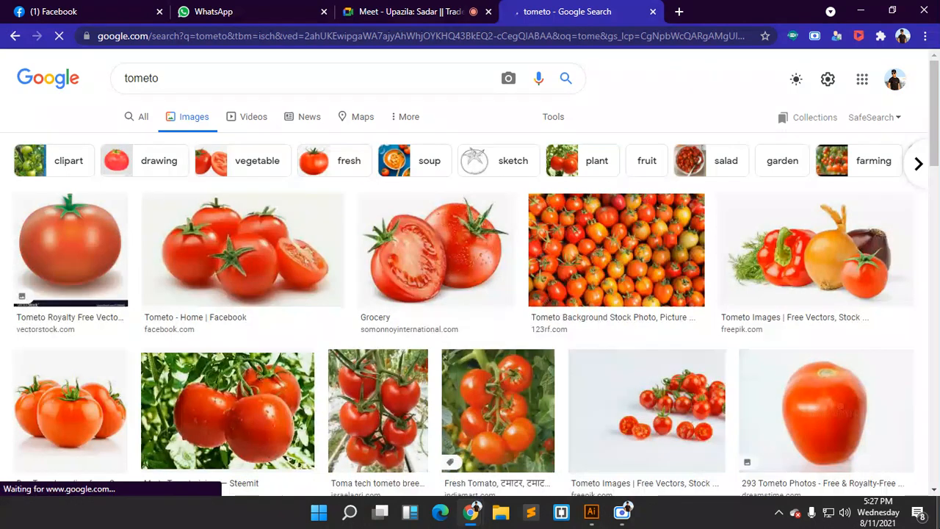
# Copy the NavDelight image of a single tomato, paste it into the Illustrator document, and position it across the artboard's edge below the apple
pyautogui.scroll(-3, 789, 342)
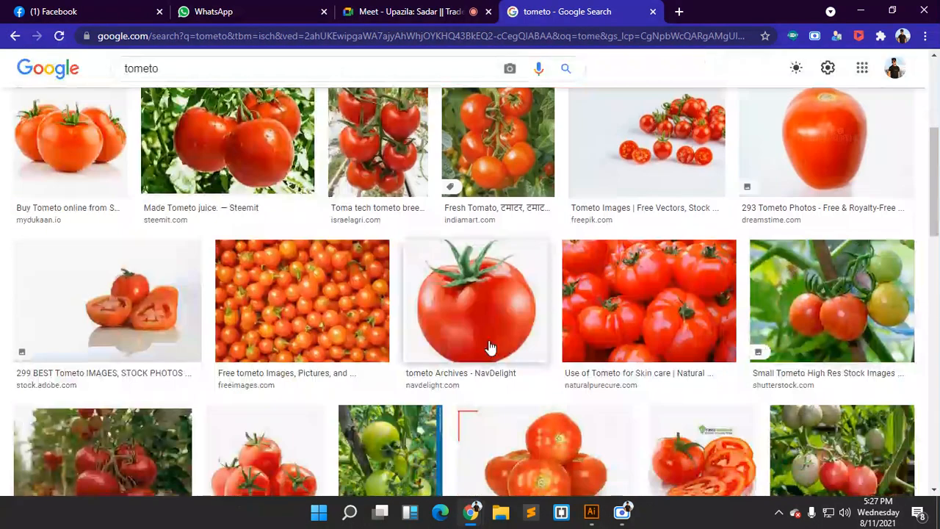
pyautogui.rightClick(492, 316)
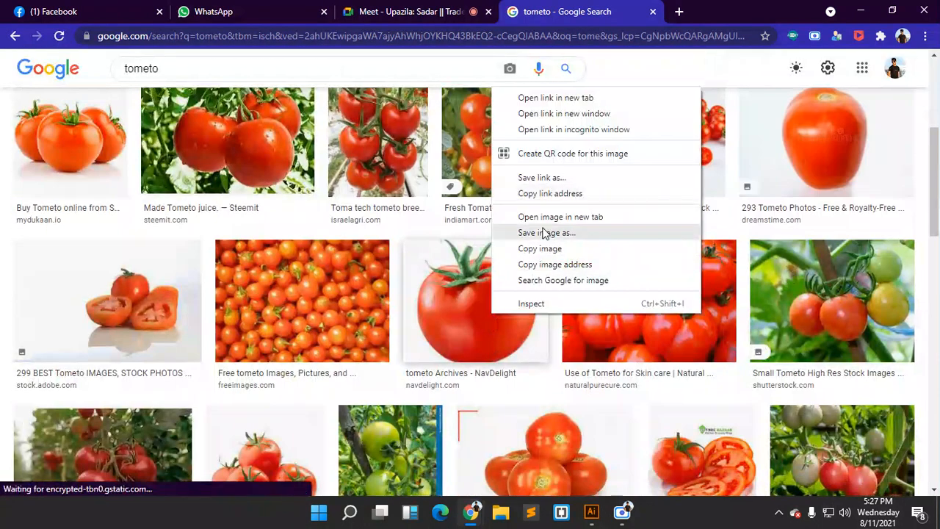
pyautogui.click(542, 252)
pyautogui.click(591, 512)
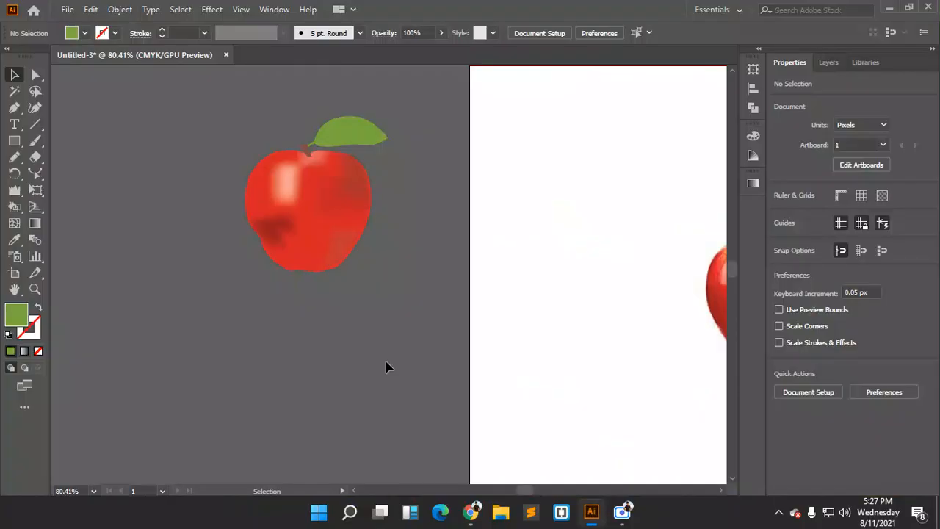
pyautogui.hotkey('ctrl', 'v')
pyautogui.moveTo(404, 294); pyautogui.dragTo(466, 314)
pyautogui.scroll(-1, 466, 314)
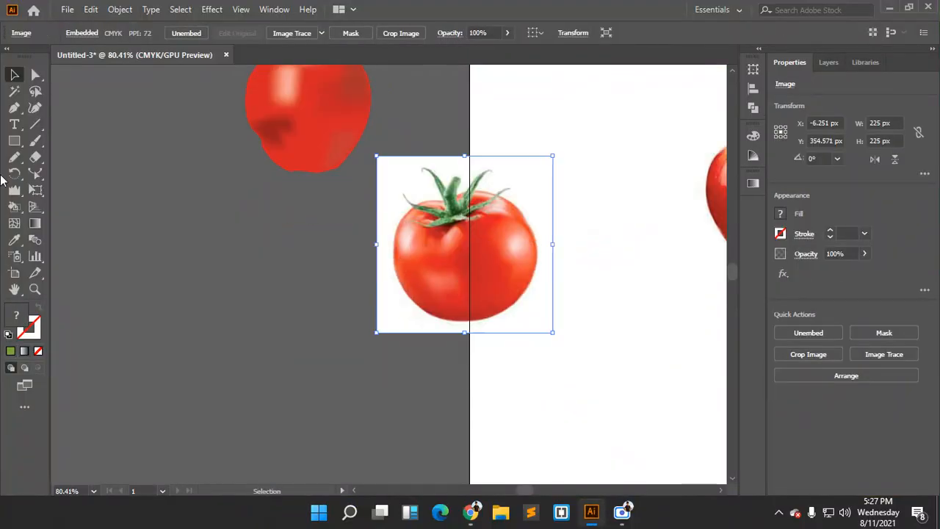
# Trace the tomato's outline with the Pen tool from its lower left edge up along the left side
pyautogui.click(10, 111)
pyautogui.scroll(6, 429, 308)
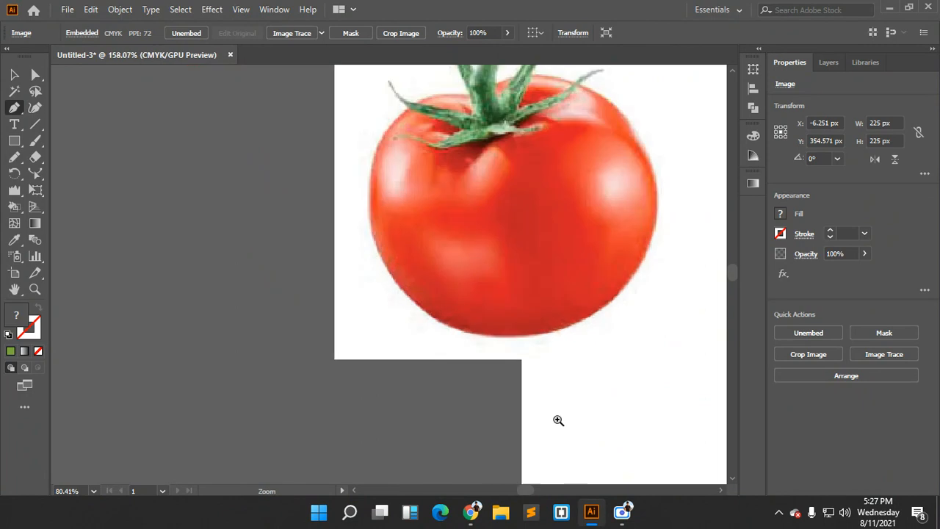
pyautogui.click(534, 367)
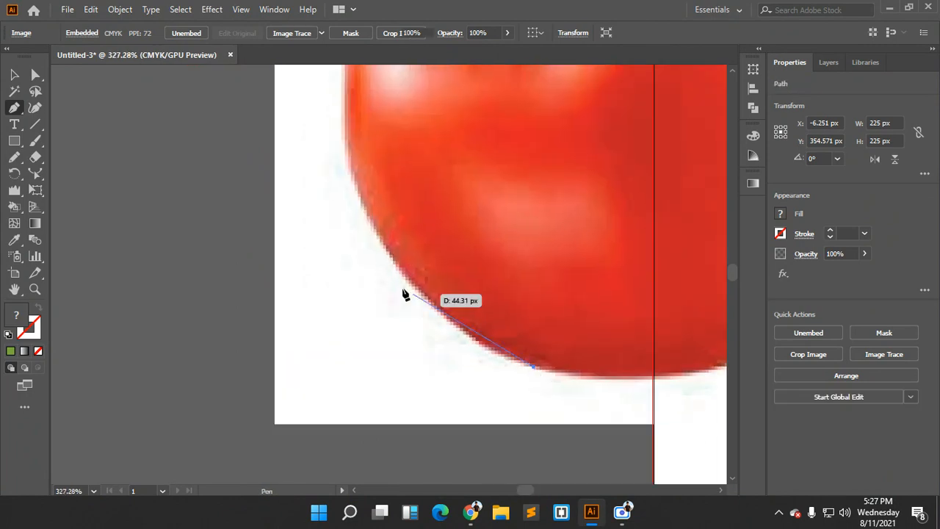
pyautogui.moveTo(360, 203); pyautogui.dragTo(310, 84)
pyautogui.click(360, 203)
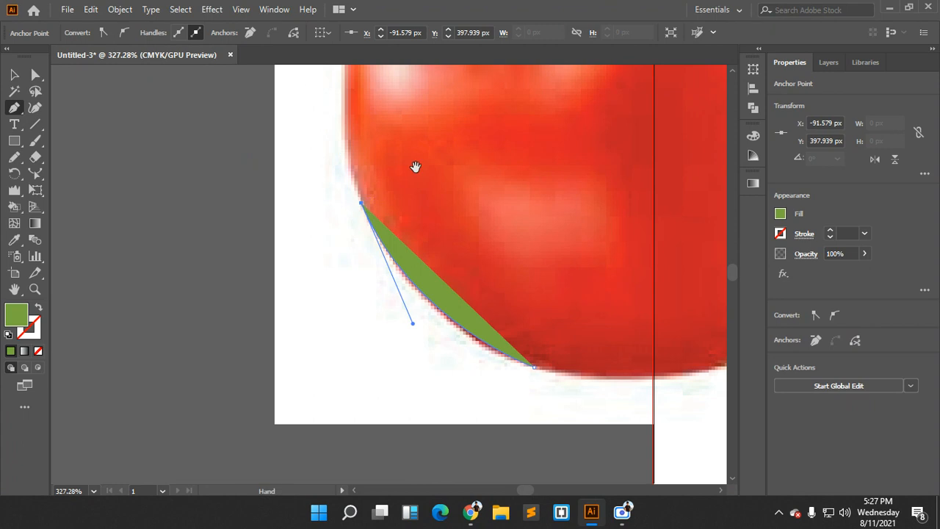
pyautogui.moveTo(416, 166); pyautogui.dragTo(339, 434)
pyautogui.moveTo(323, 344); pyautogui.dragTo(335, 250)
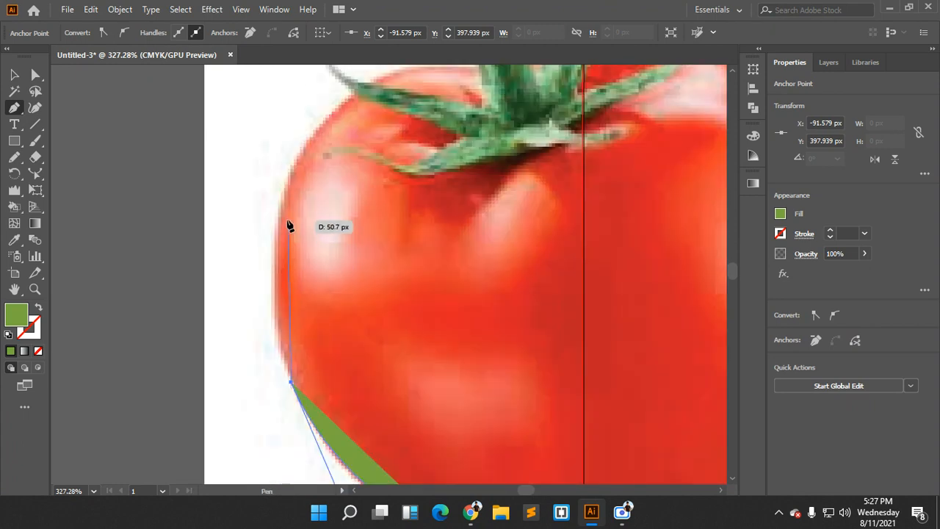
pyautogui.moveTo(279, 214); pyautogui.dragTo(301, 133)
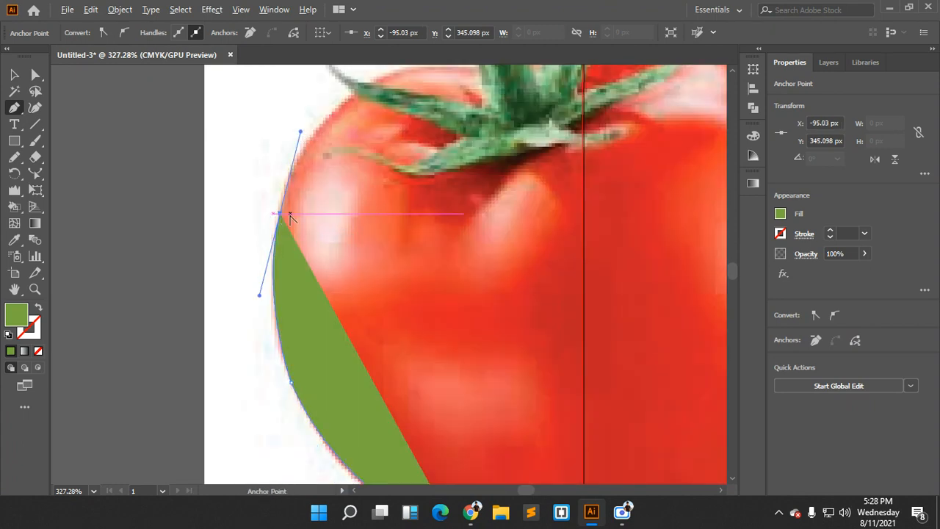
pyautogui.click(280, 214)
# Continue the tomato path over the left shoulder and through the dip behind the green stalk
pyautogui.moveTo(281, 218); pyautogui.dragTo(114, 378)
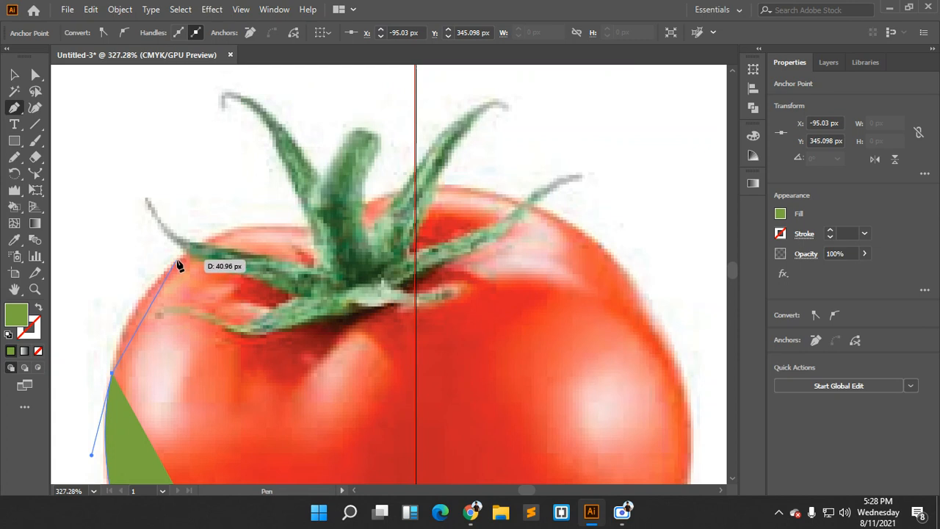
pyautogui.moveTo(180, 260); pyautogui.dragTo(252, 199)
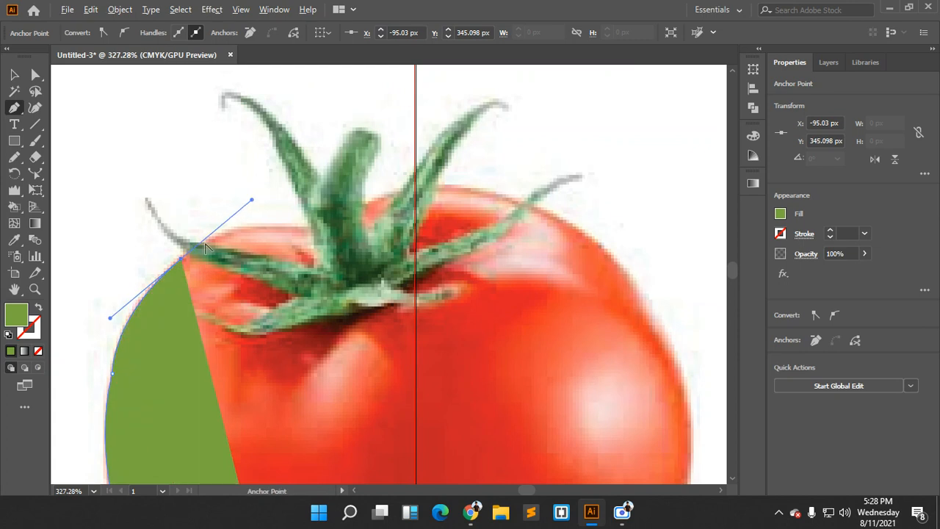
pyautogui.click(182, 261)
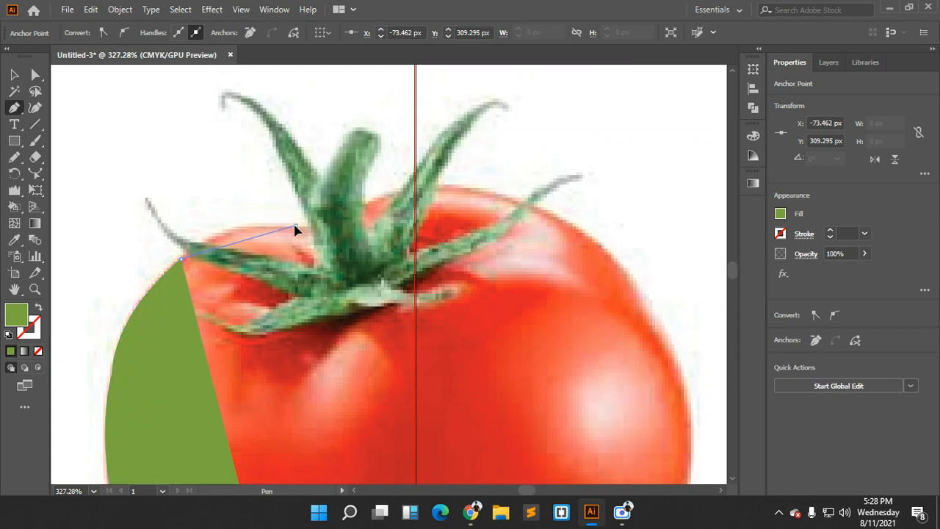
pyautogui.moveTo(310, 233); pyautogui.dragTo(384, 233)
pyautogui.moveTo(385, 234); pyautogui.dragTo(413, 162)
pyautogui.click(297, 225)
pyautogui.click(376, 203)
# Continue the tomato path over the right shoulder and down to the middle of the right side
pyautogui.scroll(-2, 378, 212)
pyautogui.hscroll(2, 378, 211)
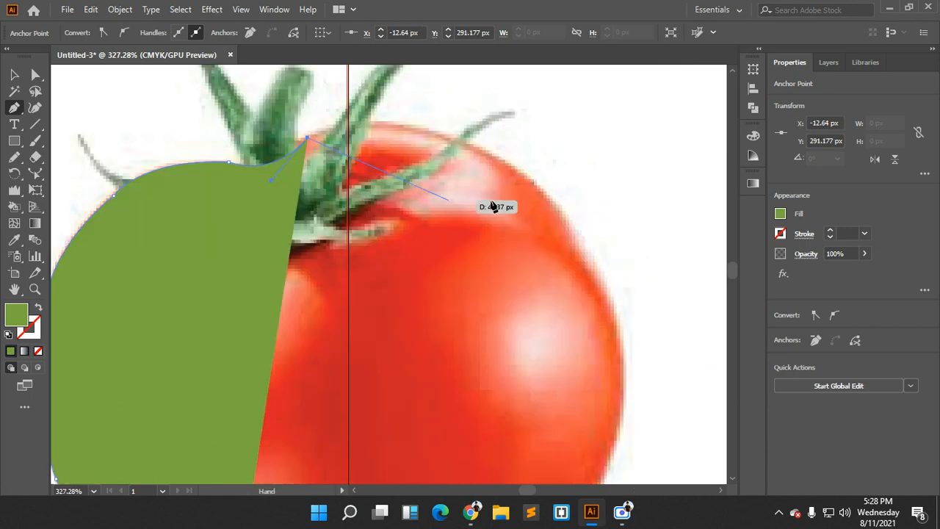
pyautogui.click(538, 186)
pyautogui.moveTo(540, 197); pyautogui.dragTo(654, 290)
pyautogui.click(541, 191)
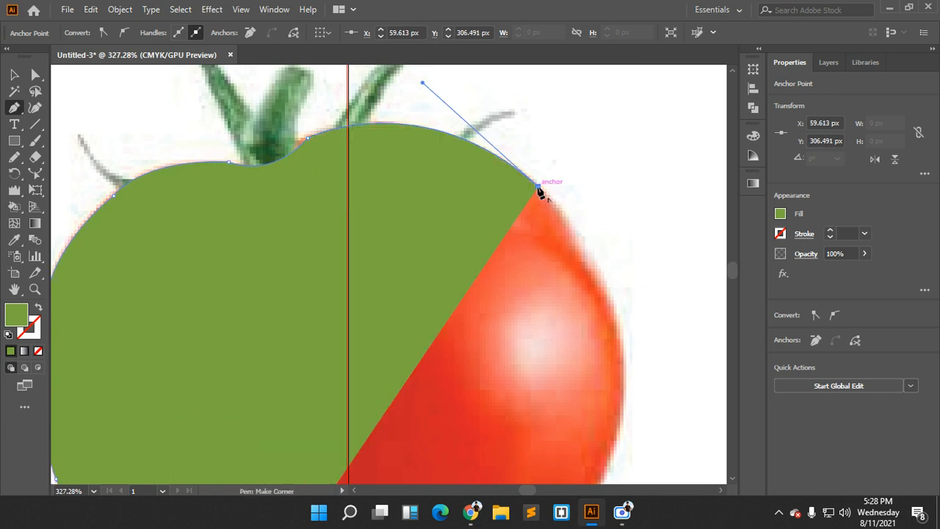
pyautogui.scroll(-3, 528, 197)
pyautogui.hscroll(2, 529, 196)
pyautogui.moveTo(560, 288); pyautogui.dragTo(547, 390)
pyautogui.click(560, 288)
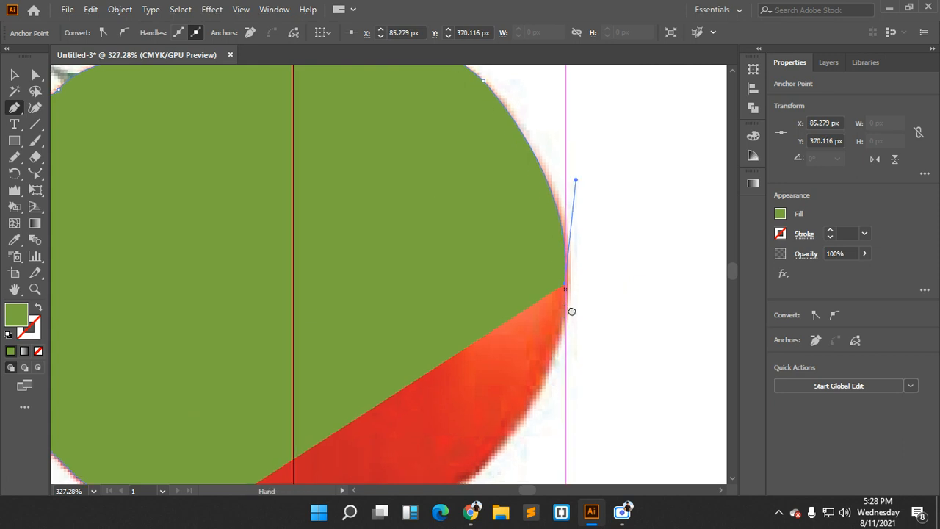
# Trace the tomato's lower right side and bottom and close the path, giving a shape about 183 by 166 px
pyautogui.scroll(-3, 588, 309)
pyautogui.hscroll(-2, 587, 309)
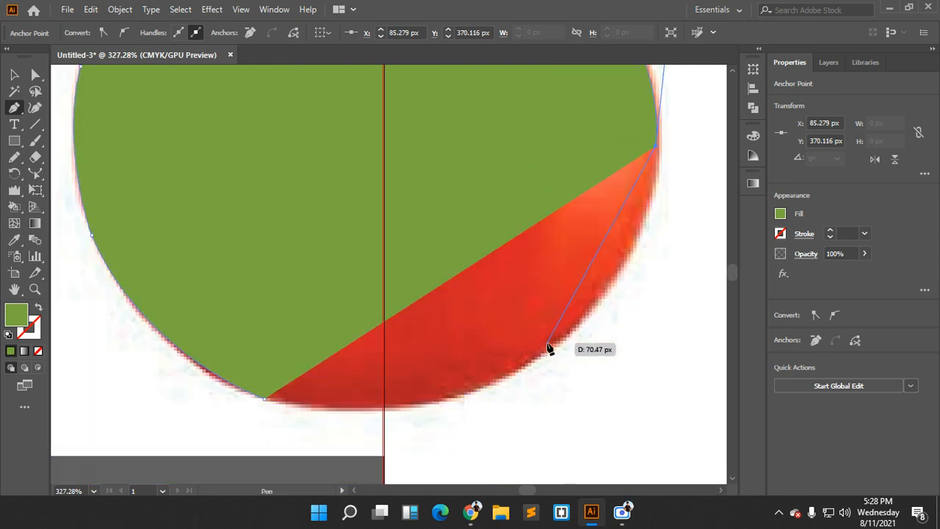
pyautogui.moveTo(553, 346); pyautogui.dragTo(440, 438)
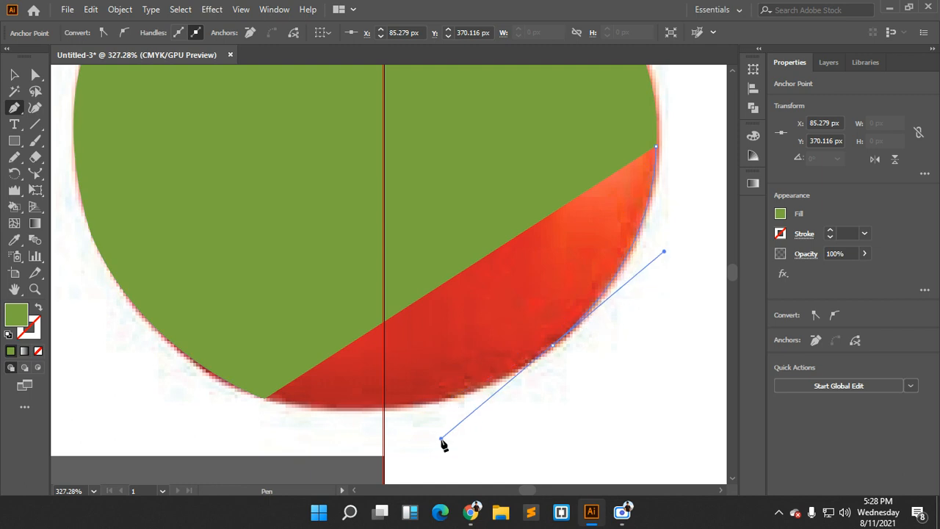
pyautogui.click(555, 349)
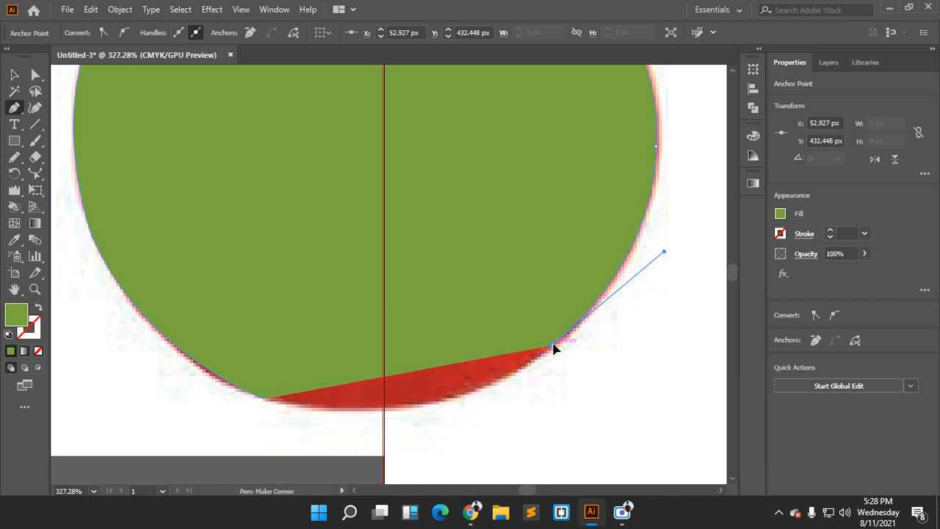
pyautogui.scroll(-2, 544, 319)
pyautogui.hscroll(-2, 544, 319)
pyautogui.moveTo(352, 357); pyautogui.dragTo(193, 317)
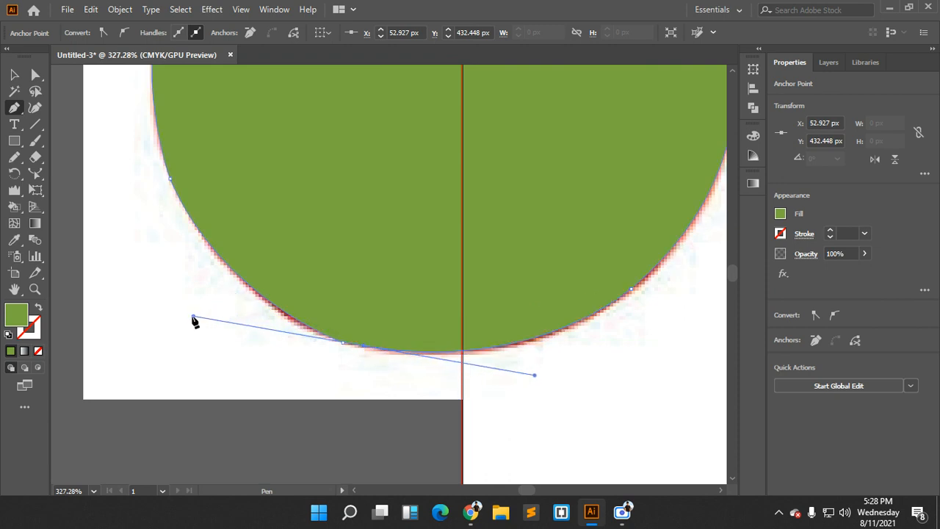
pyautogui.click(371, 350)
pyautogui.click(343, 345)
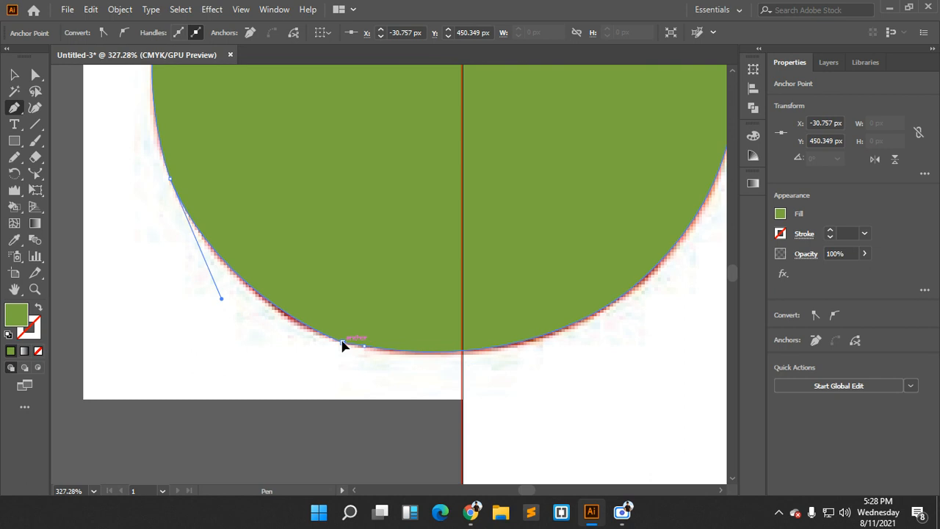
# Move the traced tomato shape clear of the photo onto the empty canvas beside it and fill it with red sampled from the photo
pyautogui.press('v')
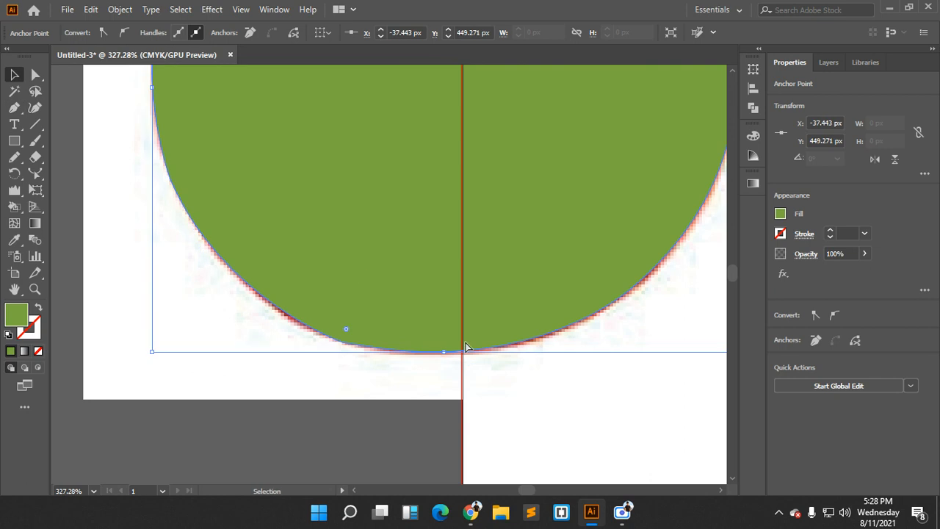
pyautogui.hotkey('ctrl', '0')
pyautogui.moveTo(463, 294); pyautogui.dragTo(204, 288)
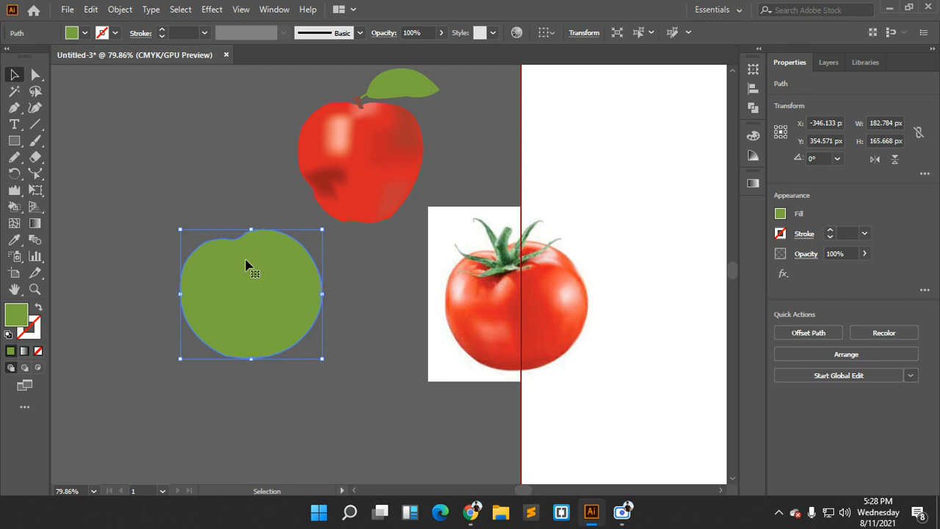
pyautogui.press('i')
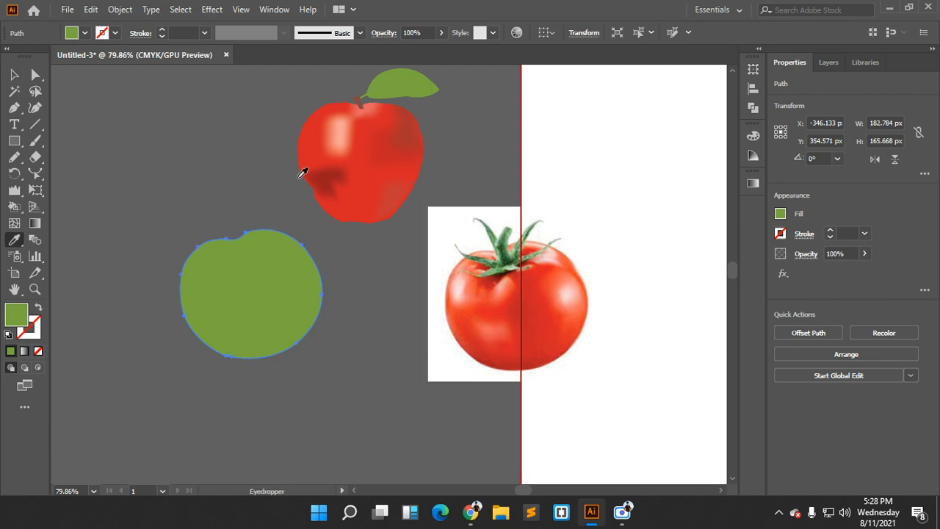
pyautogui.click(484, 290)
pyautogui.click(13, 75)
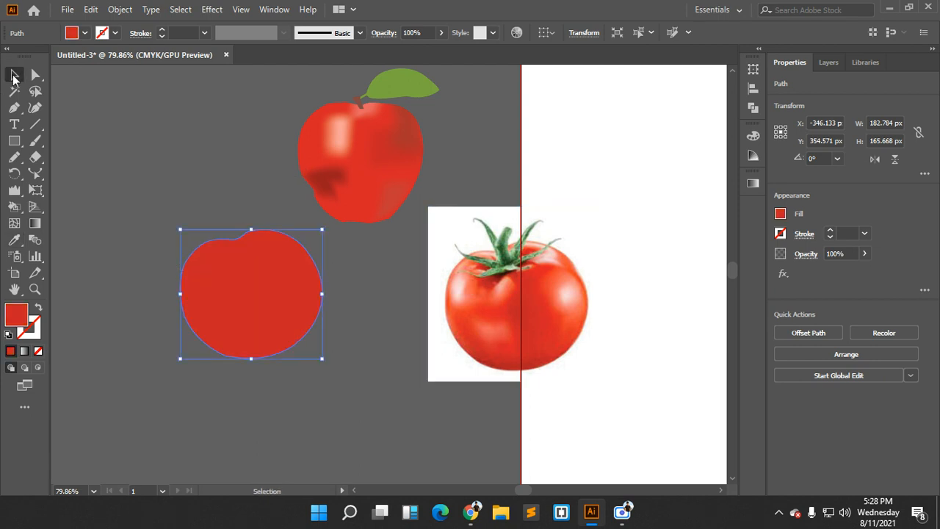
pyautogui.moveTo(297, 297); pyautogui.dragTo(279, 315)
# Add gradient mesh points down the left part of the red tomato shape and one near its upper right
pyautogui.click(14, 223)
pyautogui.click(205, 280)
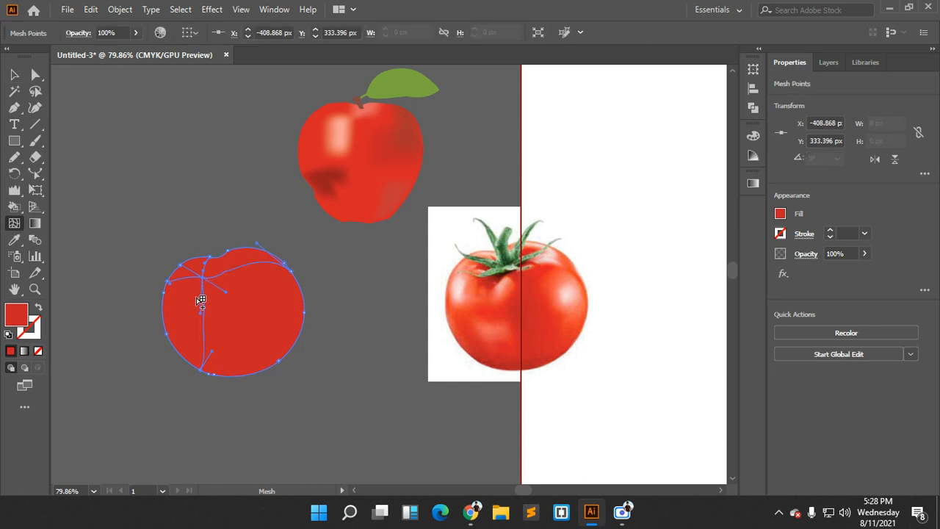
pyautogui.click(204, 297)
pyautogui.click(205, 319)
pyautogui.click(206, 330)
pyautogui.click(205, 348)
pyautogui.click(263, 269)
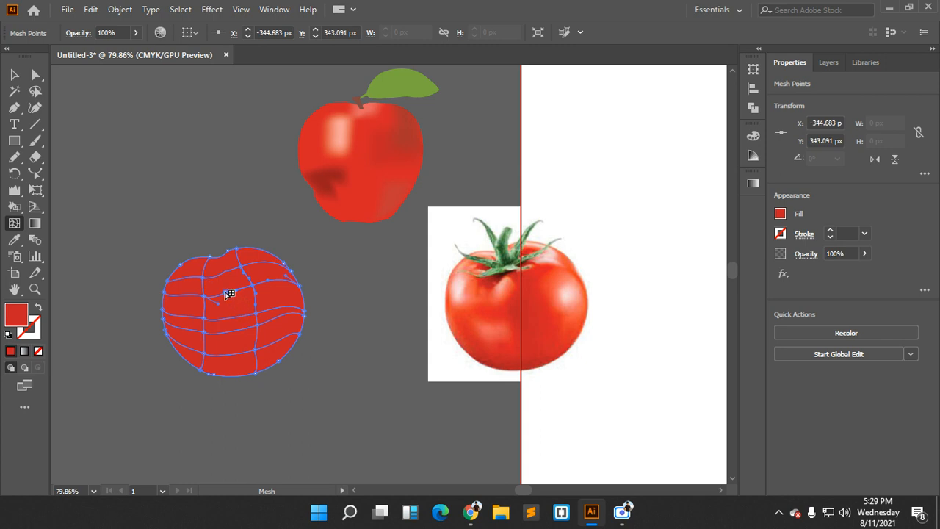
# Refine the tomato's gradient mesh with further points at the middle, upper right, stalk dip, left side, right side and lower middle
pyautogui.moveTo(228, 292); pyautogui.dragTo(231, 320)
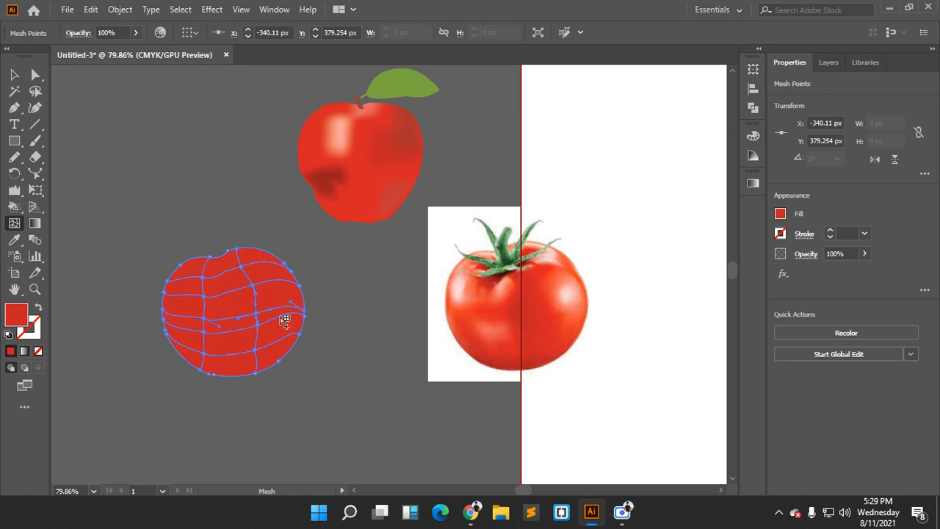
pyautogui.click(276, 290)
pyautogui.click(270, 276)
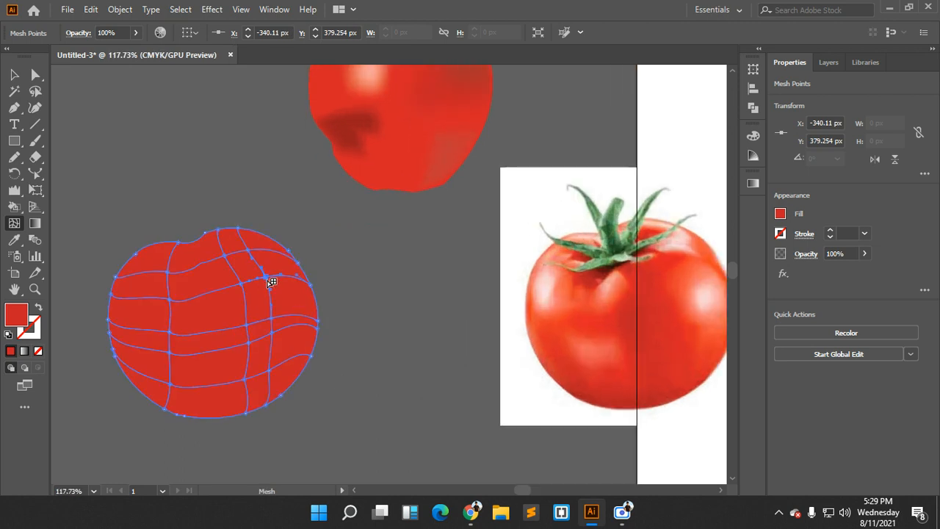
pyautogui.click(193, 272)
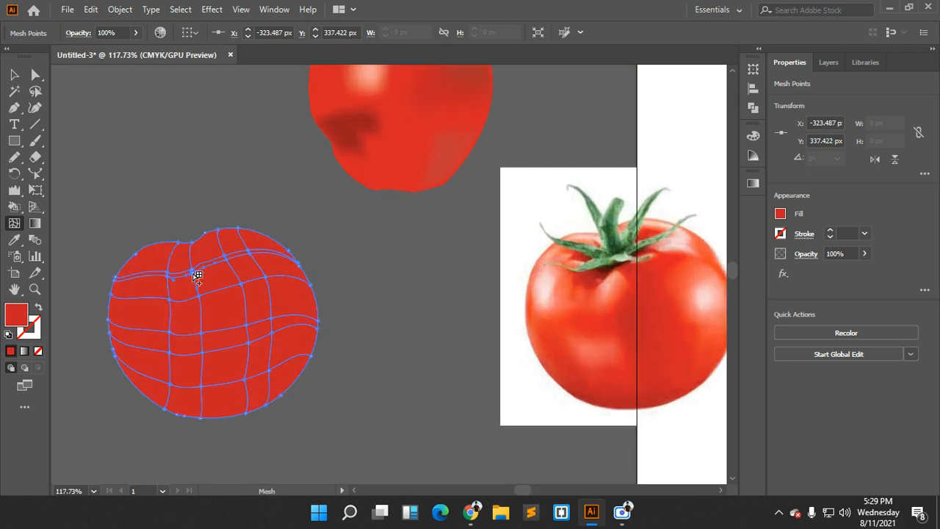
pyautogui.click(139, 328)
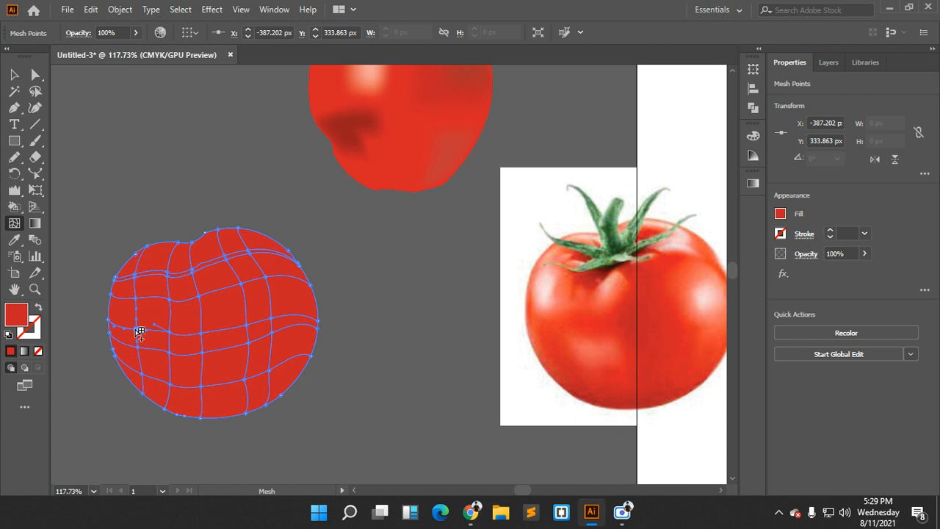
pyautogui.click(292, 280)
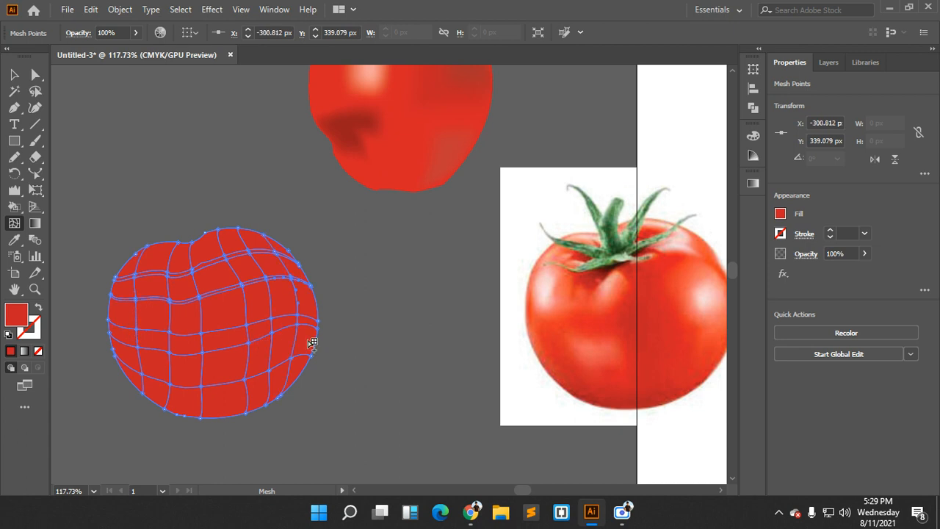
pyautogui.click(230, 354)
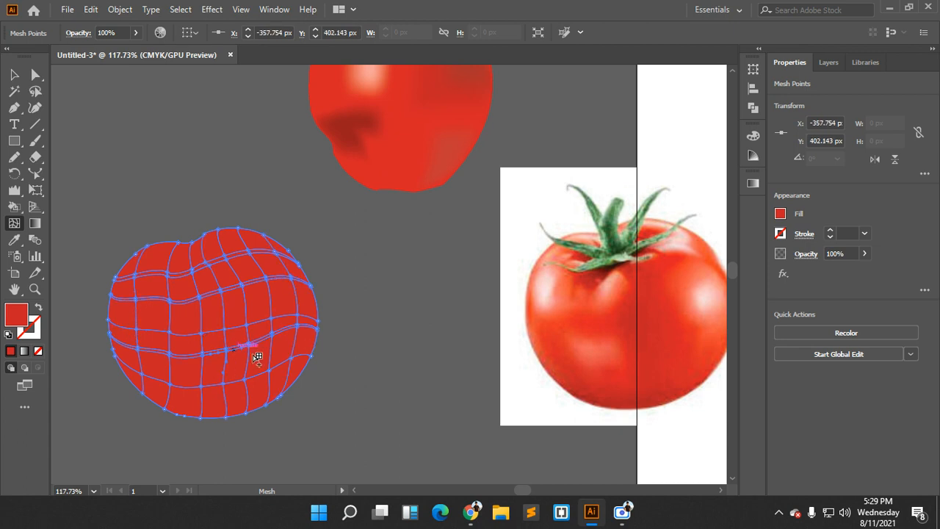
# Lasso the mesh points at the tomato's upper left and color them pale pink sampled from the photo's left highlight
pyautogui.scroll(3, 327, 362)
pyautogui.scroll(-2, 338, 365)
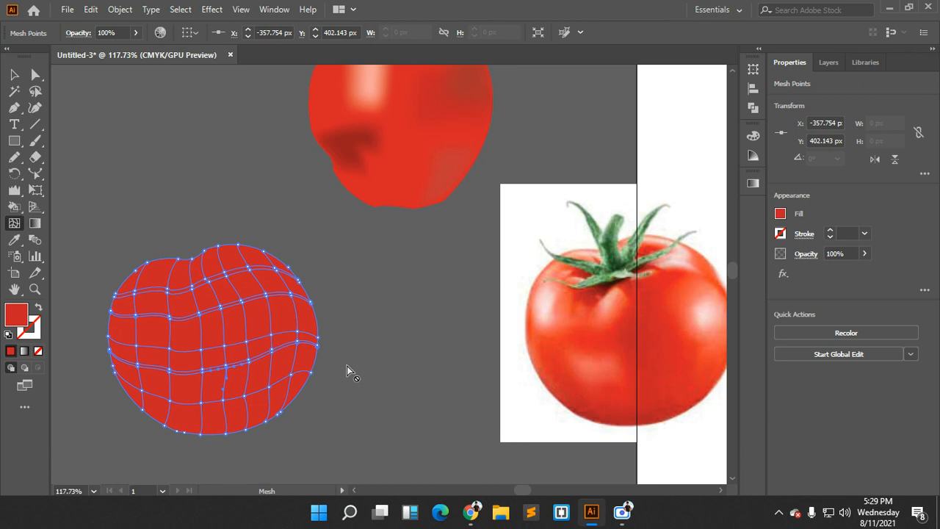
pyautogui.scroll(-3, 264, 294)
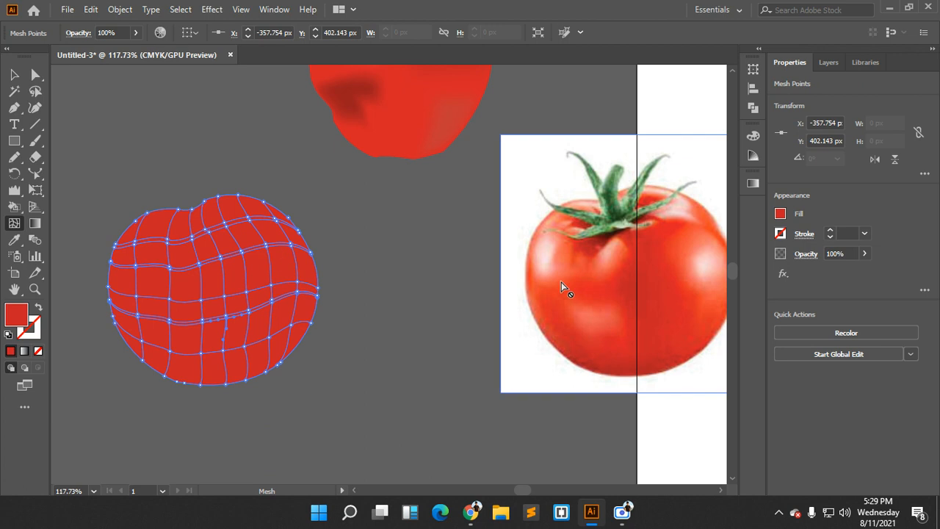
pyautogui.click(36, 93)
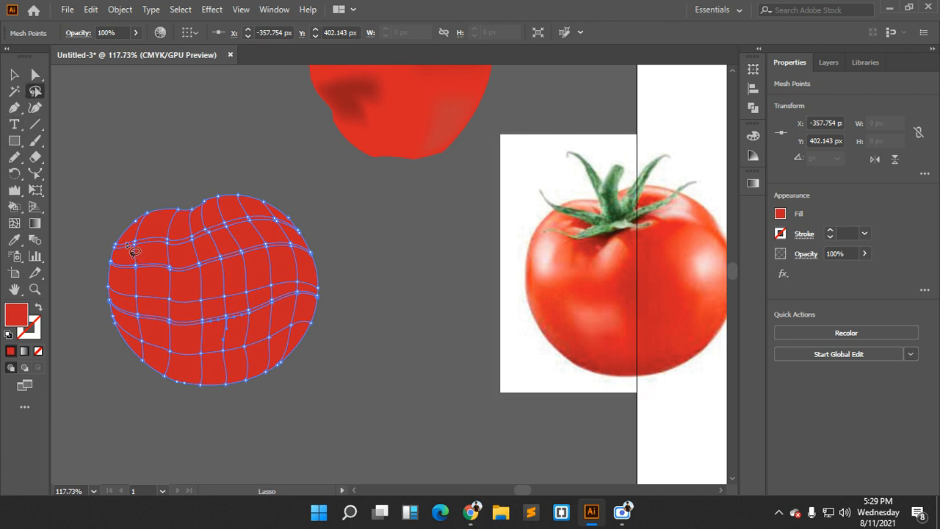
pyautogui.moveTo(131, 241)
pyautogui.mouseDown()
pyautogui.moveTo(132, 276)
pyautogui.moveTo(145, 280)
pyautogui.moveTo(132, 238)
pyautogui.mouseUp()
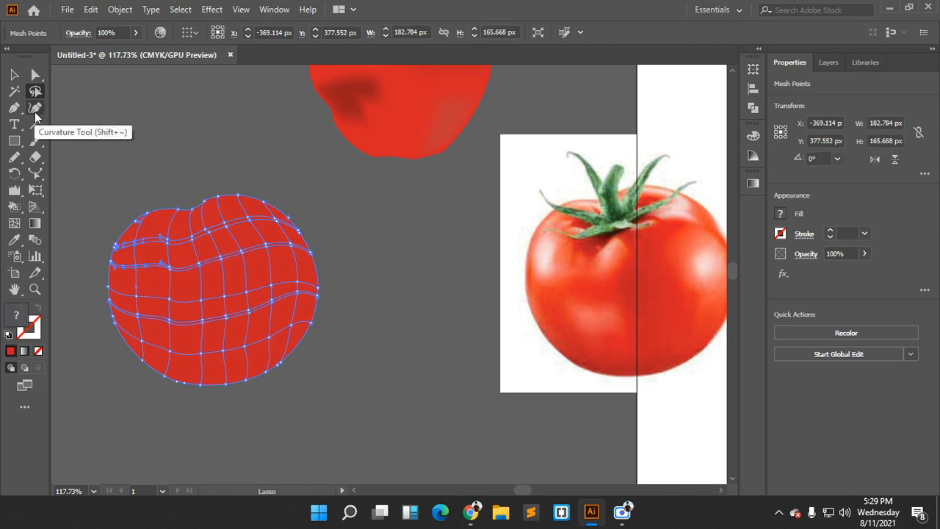
pyautogui.press('i')
pyautogui.click(558, 254)
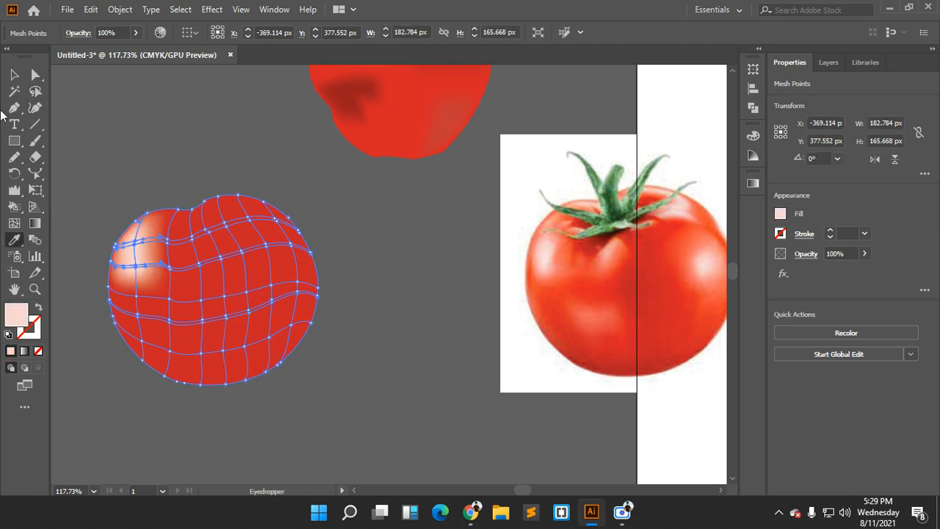
pyautogui.click(14, 76)
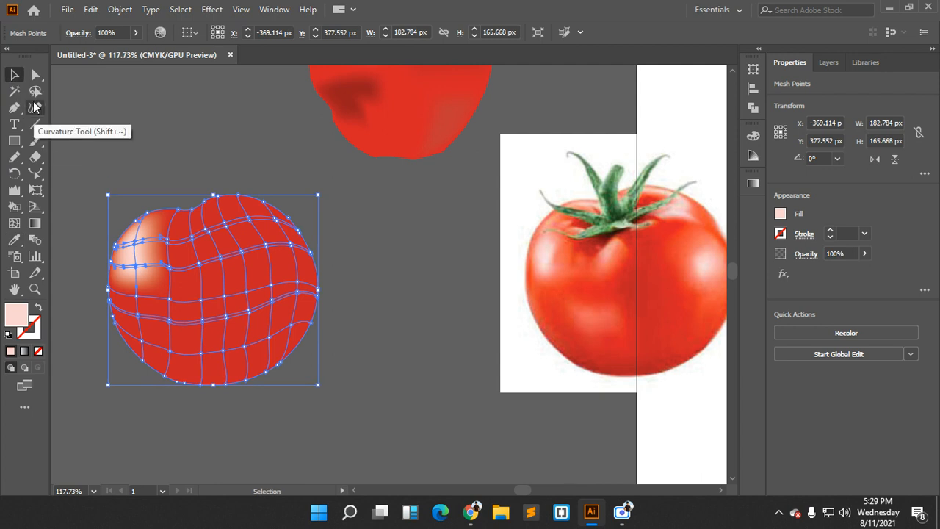
# Color the tomato's lower-left mesh points light red sampled from the photo's lower highlight, and move the mesh down about 7 px
pyautogui.click(35, 91)
pyautogui.moveTo(179, 316)
pyautogui.mouseDown()
pyautogui.moveTo(163, 328)
pyautogui.moveTo(176, 321)
pyautogui.mouseUp()
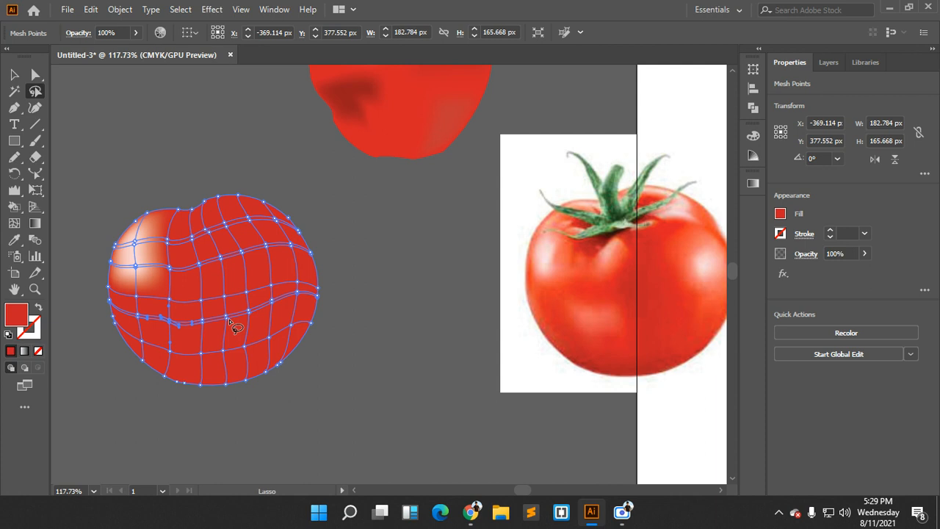
pyautogui.press('i')
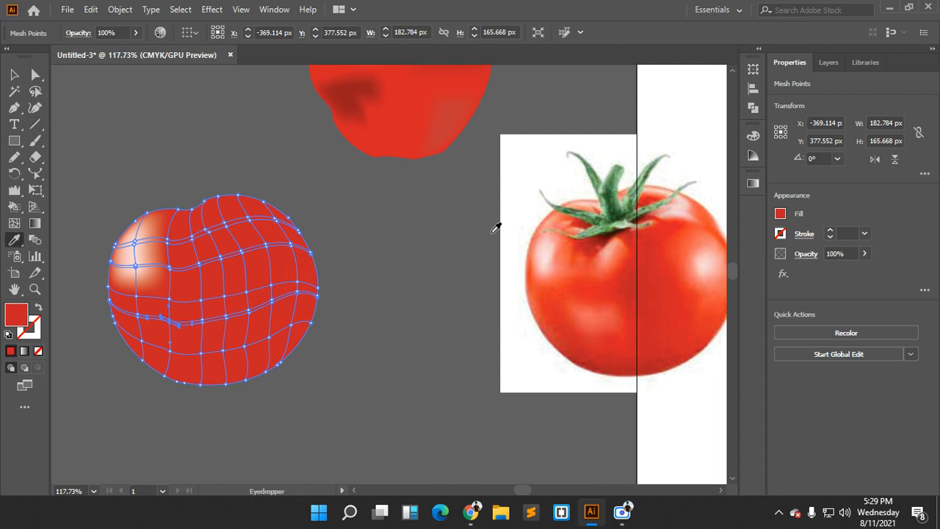
pyautogui.click(607, 310)
pyautogui.click(14, 74)
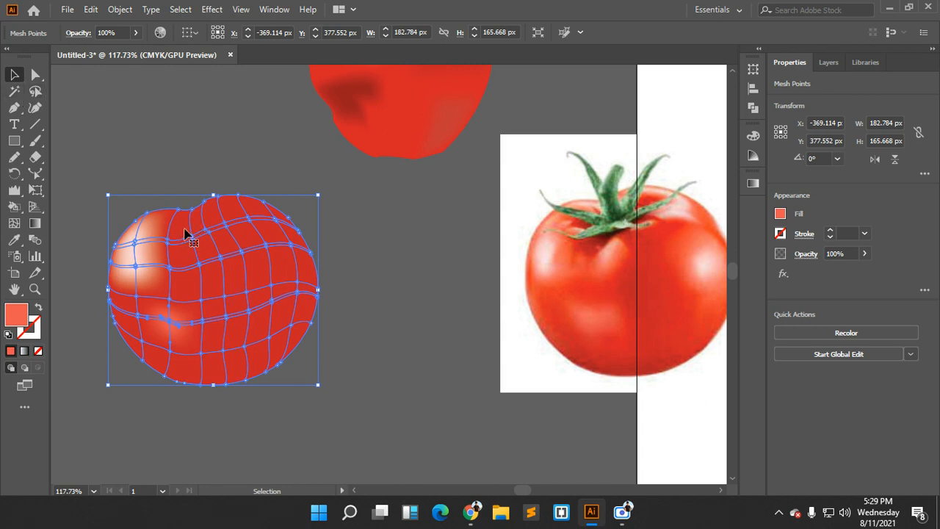
pyautogui.moveTo(193, 213); pyautogui.dragTo(193, 223)
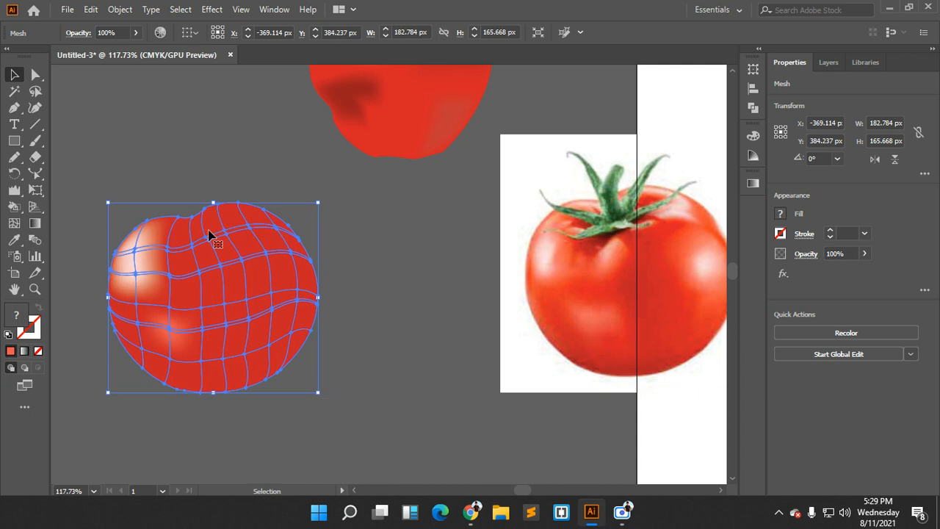
# Add a mesh point just below the dip in the top edge of the drawn tomato
pyautogui.click(16, 224)
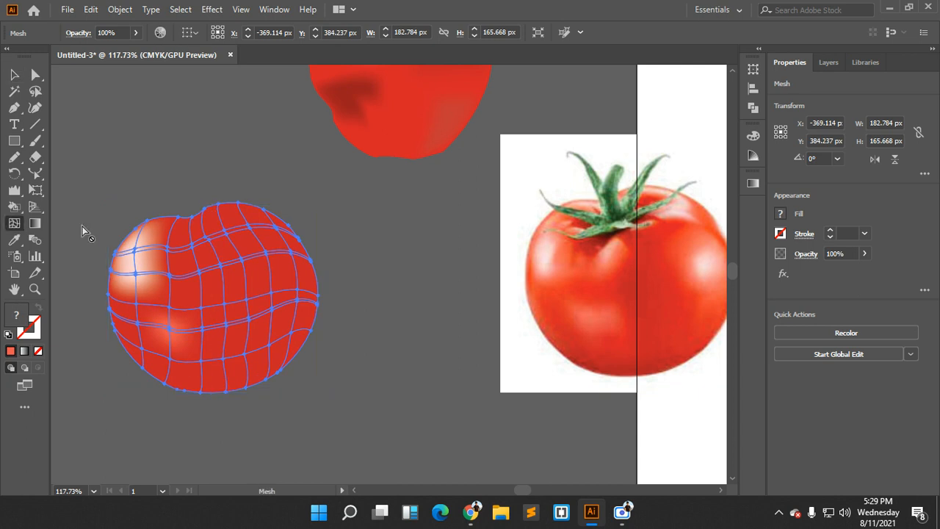
pyautogui.click(194, 229)
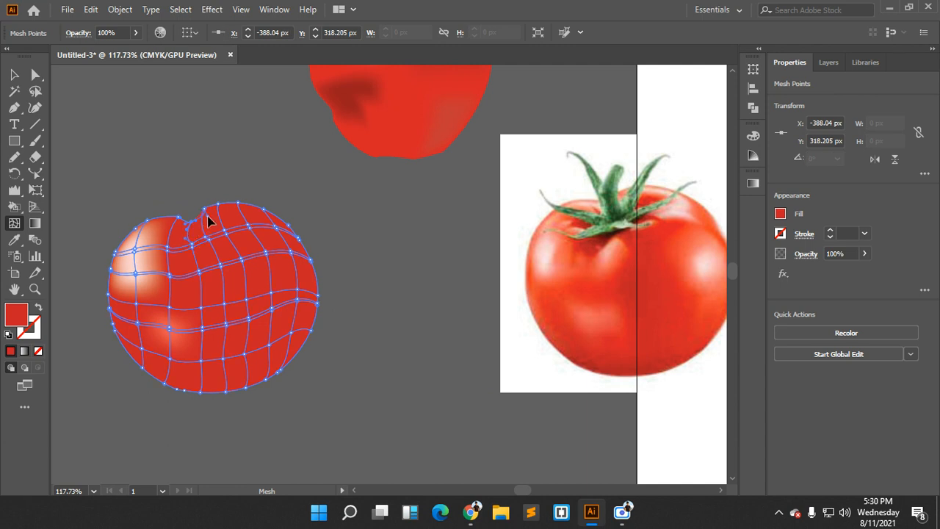
pyautogui.scroll(-2, 238, 240)
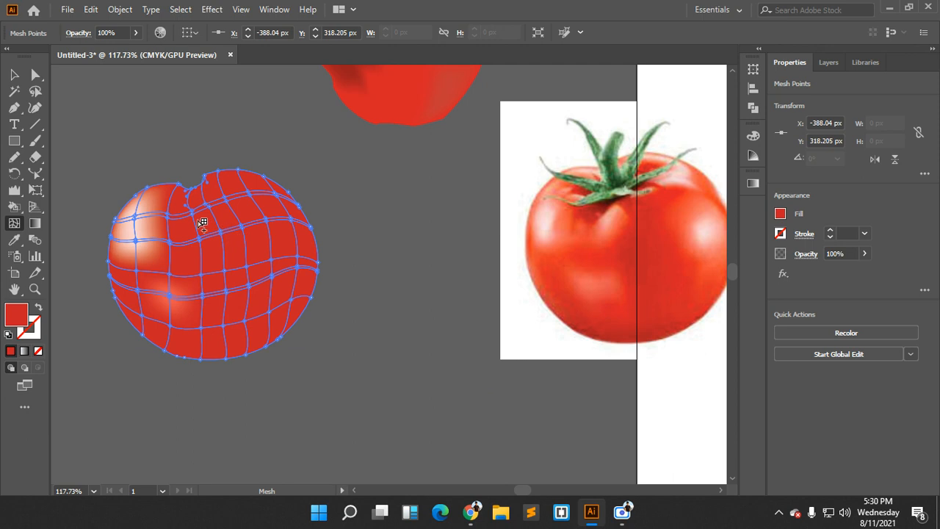
# Lasso the mesh points below the tomato's top dip and colour them dark red sampled from beneath the reference tomato's calyx
pyautogui.click(35, 91)
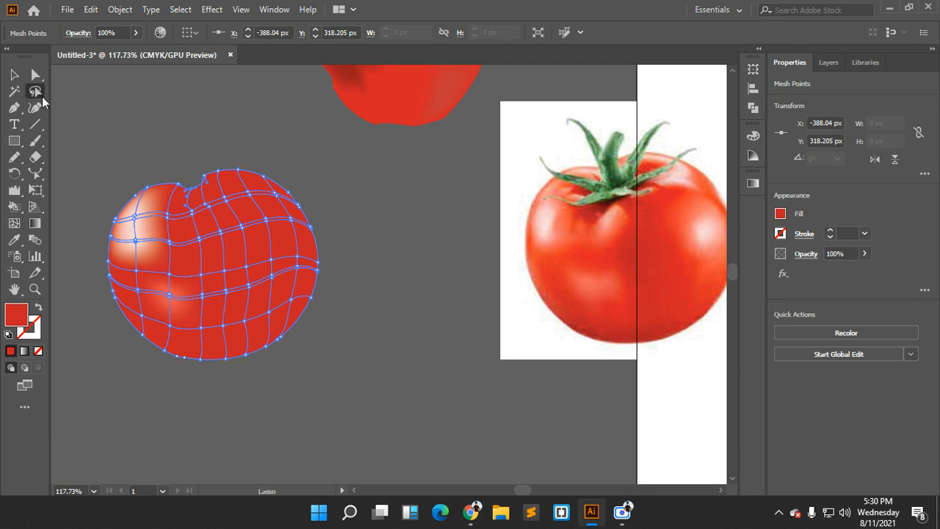
pyautogui.moveTo(188, 199); pyautogui.dragTo(179, 206)
pyautogui.moveTo(197, 236); pyautogui.dragTo(204, 234)
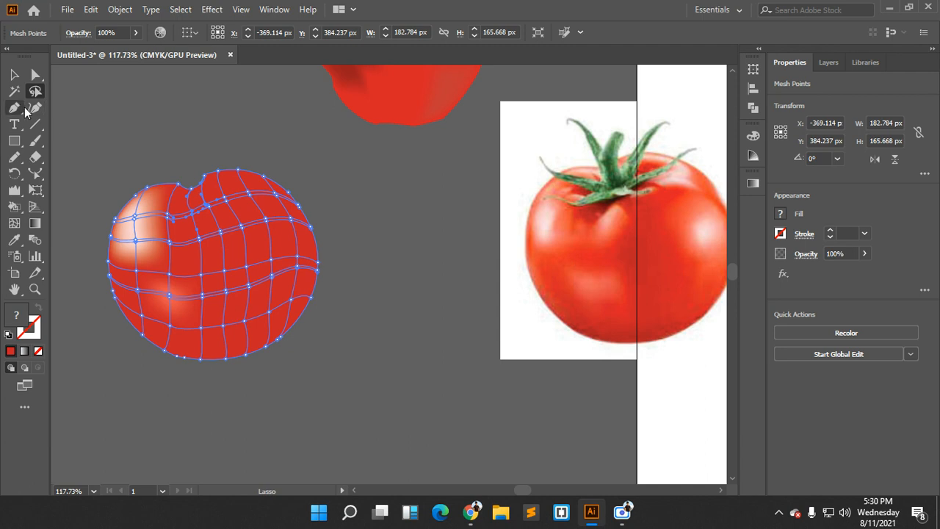
pyautogui.click(14, 239)
pyautogui.click(599, 207)
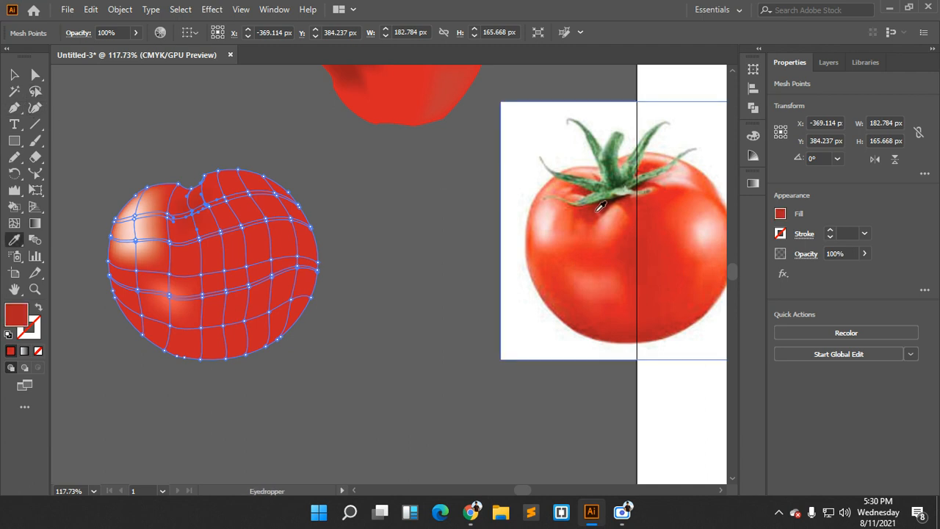
# Lasso the mesh points on the tomato's upper right and give them a pale pink highlight sampled from the reference photo
pyautogui.click(35, 93)
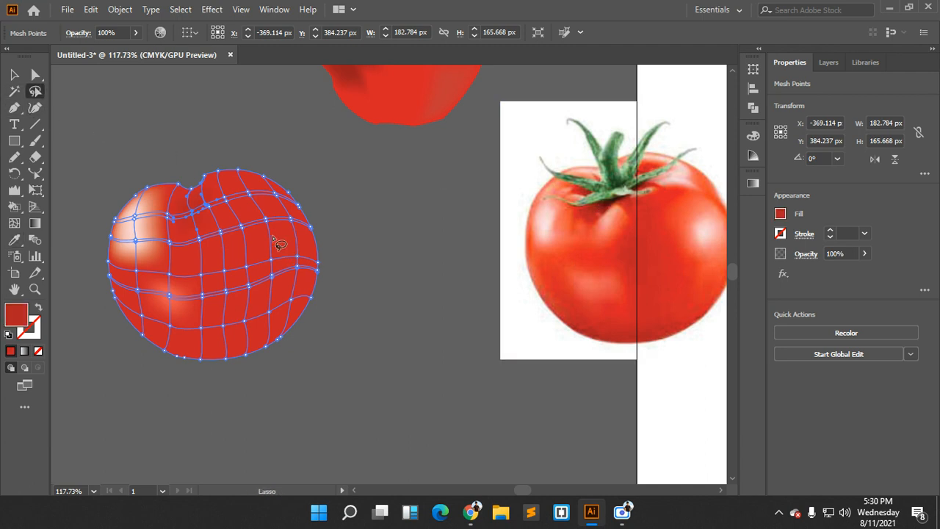
pyautogui.moveTo(253, 217); pyautogui.dragTo(281, 271)
pyautogui.moveTo(270, 221); pyautogui.dragTo(272, 221)
pyautogui.press('i')
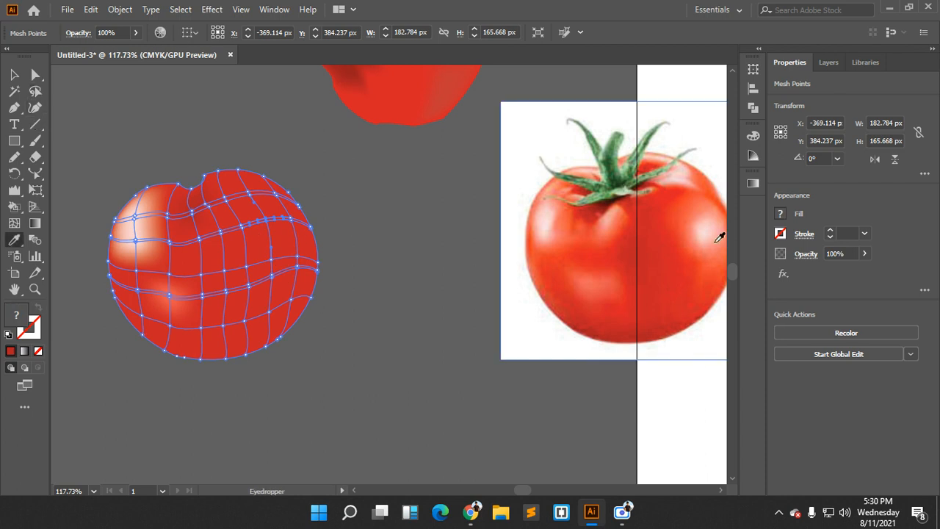
pyautogui.click(590, 256)
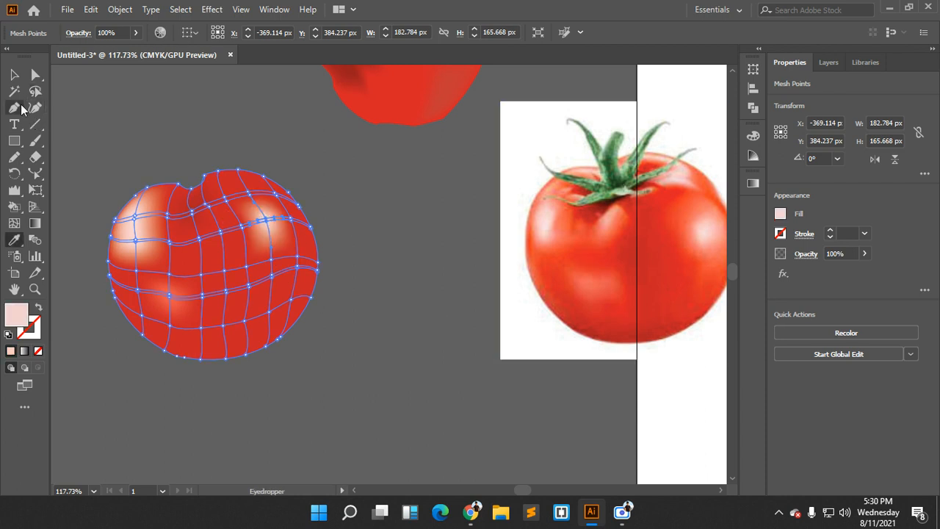
# Recolour the lassoed mesh points in the middle of the tomato with red sampled from the reference photo, and deselect the tomato
pyautogui.click(35, 91)
pyautogui.scroll(-1, 301, 293)
pyautogui.moveTo(198, 206); pyautogui.dragTo(259, 259)
pyautogui.moveTo(229, 204); pyautogui.dragTo(230, 205)
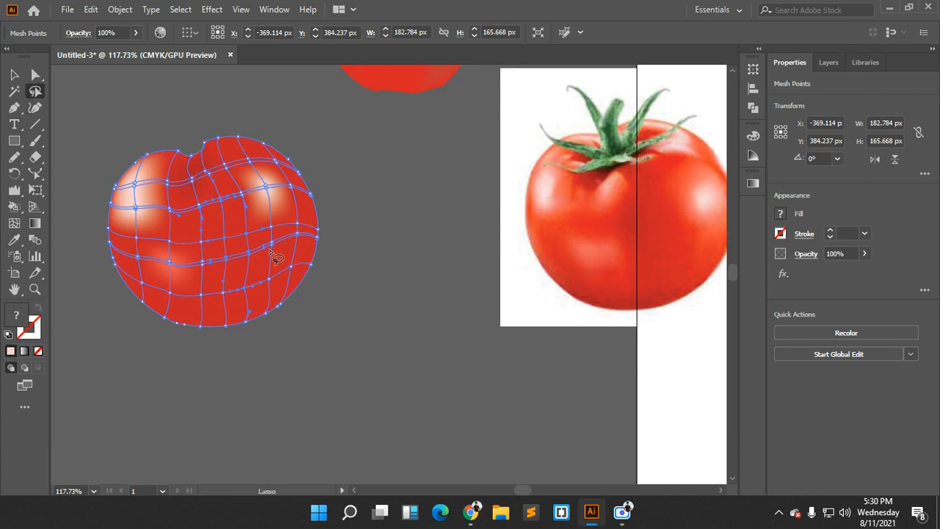
pyautogui.press('i')
pyautogui.click(660, 230)
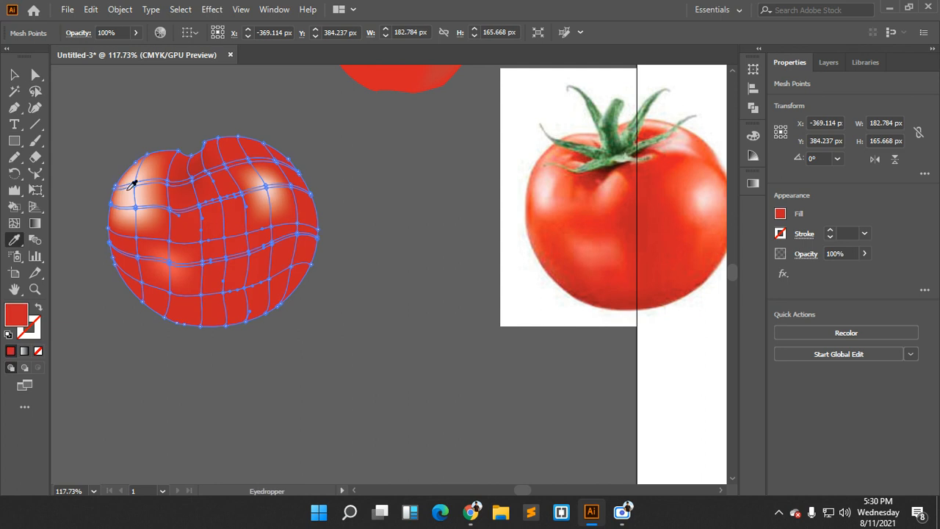
pyautogui.click(14, 74)
pyautogui.click(379, 314)
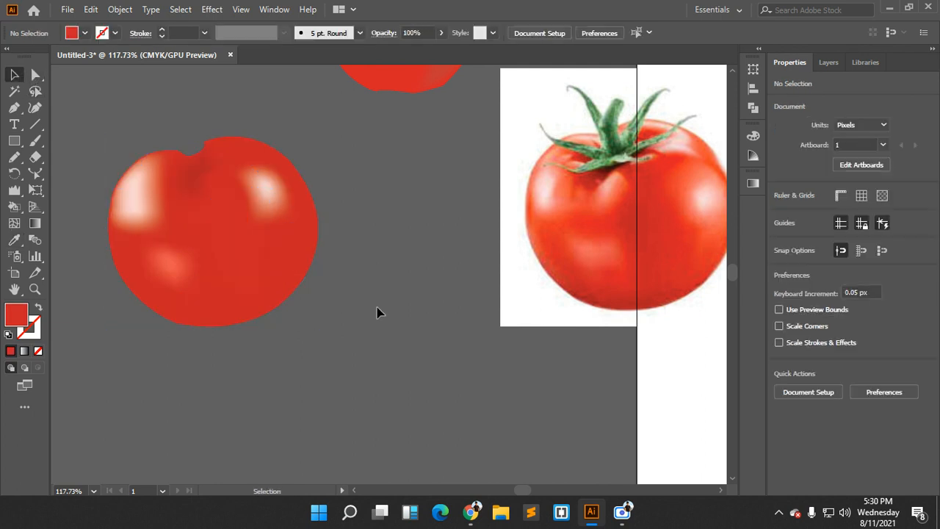
# Trace the lower-left and left sepals of the reference tomato's green calyx with the Pen tool
pyautogui.scroll(3, 377, 313)
pyautogui.scroll(-2, 613, 239)
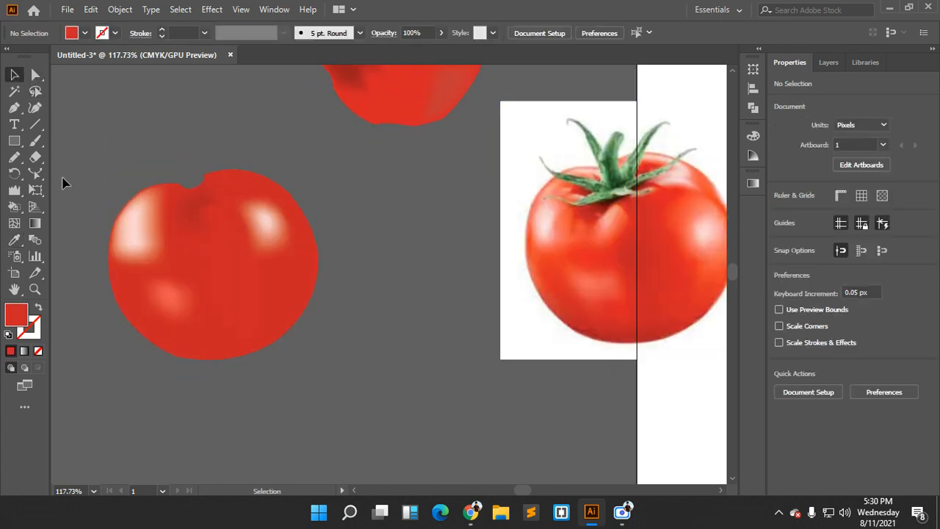
pyautogui.click(14, 107)
pyautogui.moveTo(542, 243); pyautogui.dragTo(224, 357)
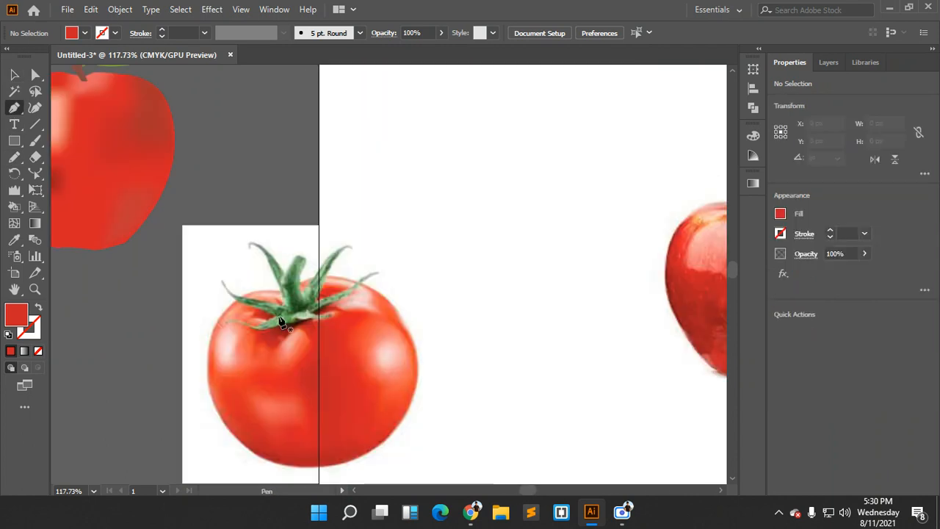
pyautogui.scroll(3, 290, 323)
pyautogui.click(290, 332)
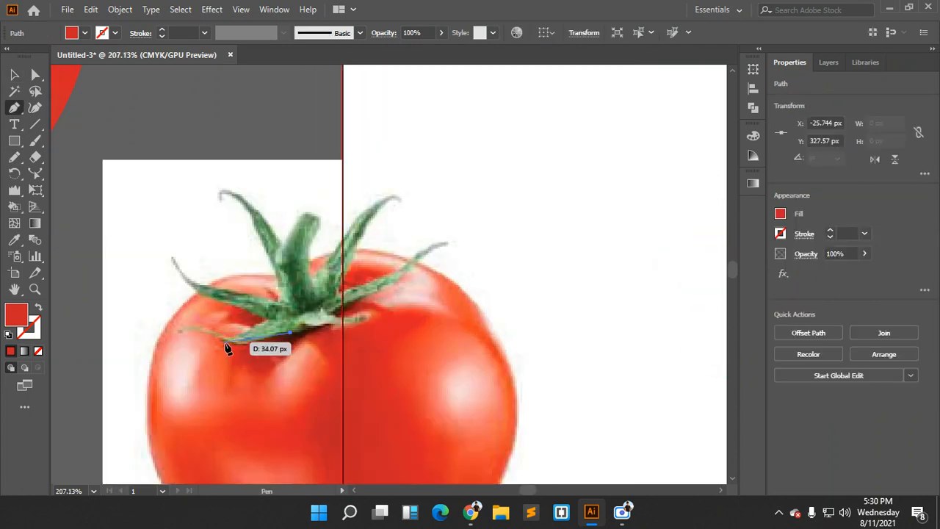
pyautogui.click(235, 342)
pyautogui.moveTo(230, 350); pyautogui.dragTo(162, 263)
pyautogui.scroll(3, 240, 331)
pyautogui.moveTo(222, 271); pyautogui.dragTo(363, 375)
pyautogui.moveTo(235, 286); pyautogui.dragTo(227, 241)
pyautogui.click(235, 287)
pyautogui.moveTo(325, 353); pyautogui.dragTo(373, 300)
pyautogui.click(326, 353)
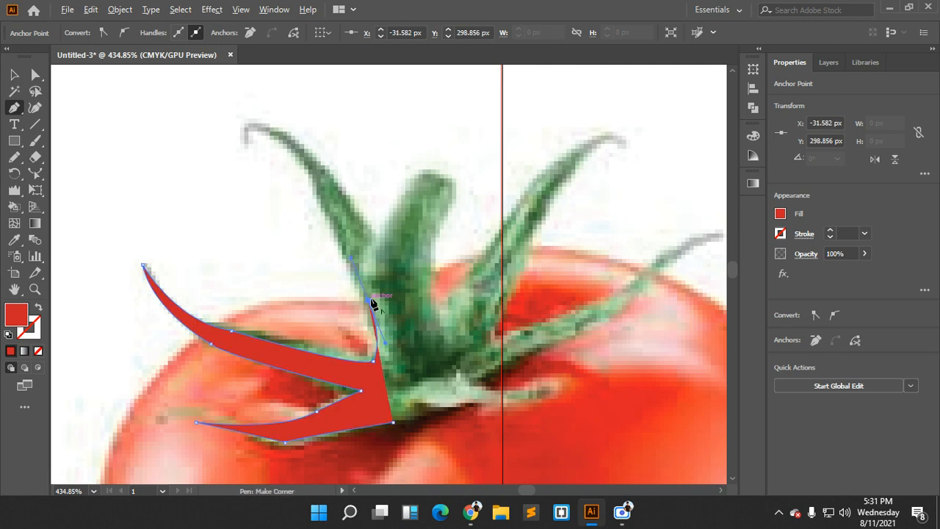
# Continue the calyx path around the upper-left sepal of the reference tomato with curved Pen segments
pyautogui.moveTo(367, 251); pyautogui.dragTo(418, 358)
pyautogui.moveTo(419, 408); pyautogui.dragTo(357, 269)
pyautogui.moveTo(373, 309); pyautogui.dragTo(365, 302)
pyautogui.moveTo(296, 240); pyautogui.dragTo(235, 229)
pyautogui.moveTo(298, 244); pyautogui.dragTo(397, 310)
pyautogui.moveTo(466, 416); pyautogui.dragTo(483, 424)
# Trace the calyx's central stem and right-hand sepals with the Pen tool and close the path
pyautogui.moveTo(485, 408); pyautogui.dragTo(374, 273)
pyautogui.moveTo(296, 360); pyautogui.dragTo(313, 232)
pyautogui.click(312, 228)
pyautogui.moveTo(479, 143); pyautogui.dragTo(507, 154)
pyautogui.click(506, 110)
pyautogui.hotkey('ctrl', 'z')
pyautogui.moveTo(429, 194)
pyautogui.mouseDown()
pyautogui.moveTo(426, 210)
pyautogui.moveTo(365, 258)
pyautogui.moveTo(430, 199)
pyautogui.mouseUp()
pyautogui.moveTo(319, 254); pyautogui.dragTo(317, 255)
pyautogui.moveTo(296, 269); pyautogui.dragTo(216, 308)
# Move the traced calyx onto the top of the drawn tomato and fill it with dark green sampled from the reference
pyautogui.moveTo(414, 361); pyautogui.dragTo(169, 213)
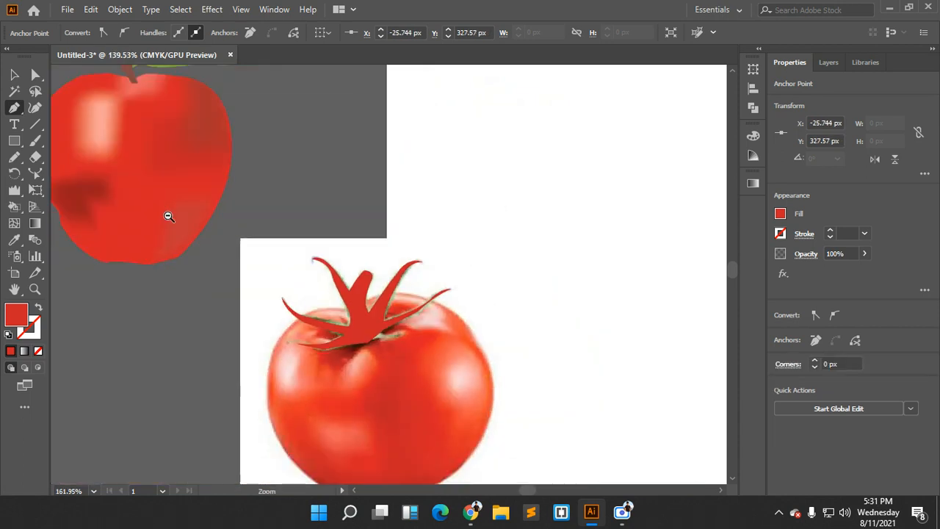
pyautogui.moveTo(287, 294); pyautogui.dragTo(461, 250)
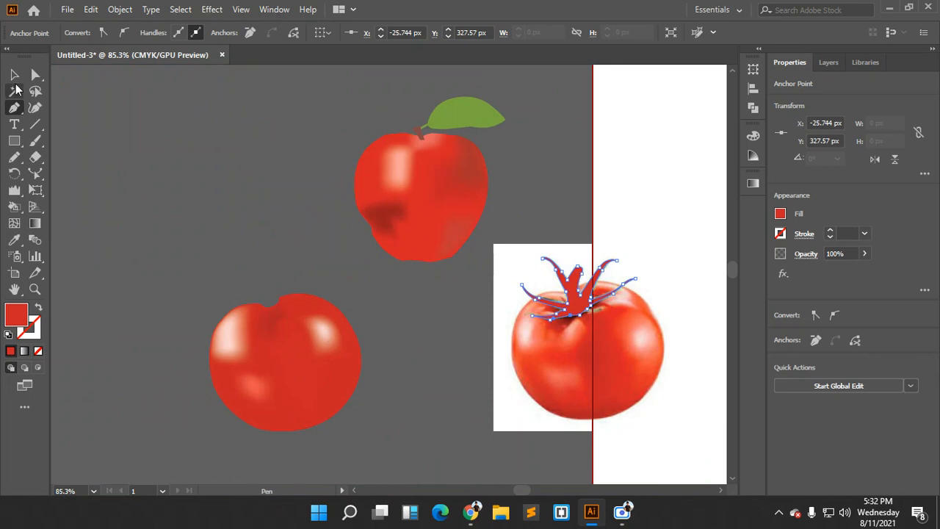
pyautogui.press('v')
pyautogui.moveTo(567, 296); pyautogui.dragTo(266, 288)
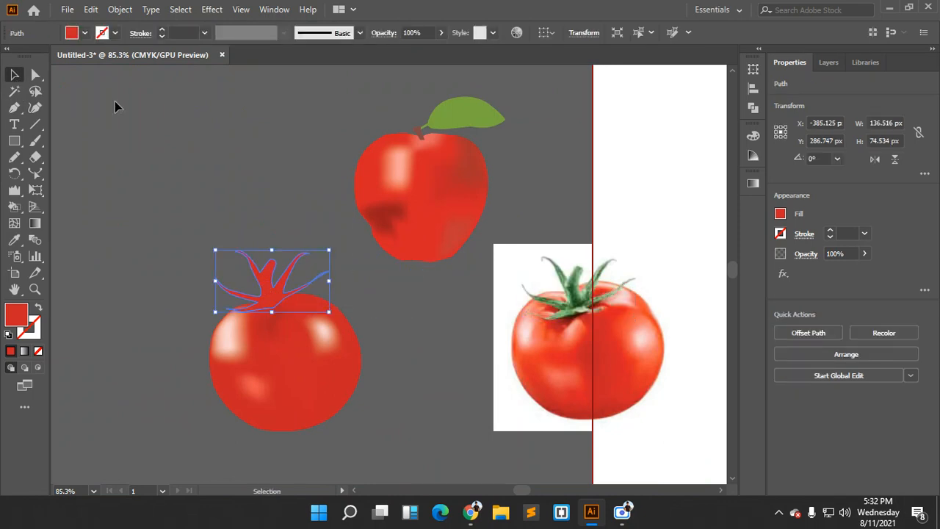
pyautogui.press('i')
pyautogui.click(577, 294)
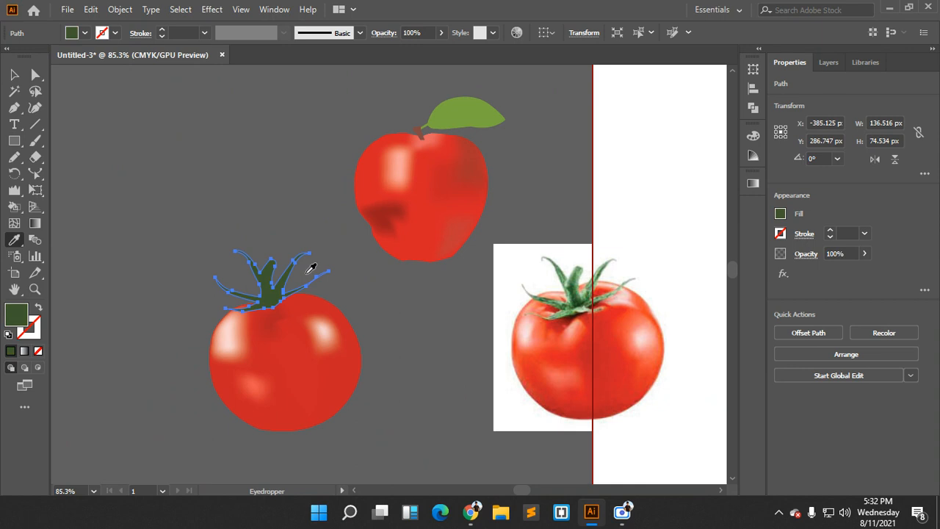
# Add gradient mesh points to the lower middle of the green calyx
pyautogui.scroll(3, 306, 237)
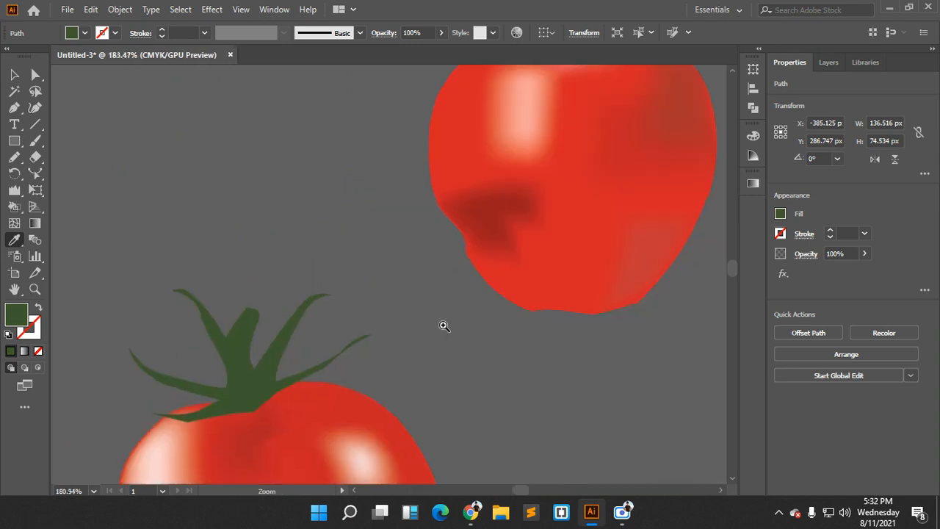
pyautogui.click(14, 222)
pyautogui.click(238, 371)
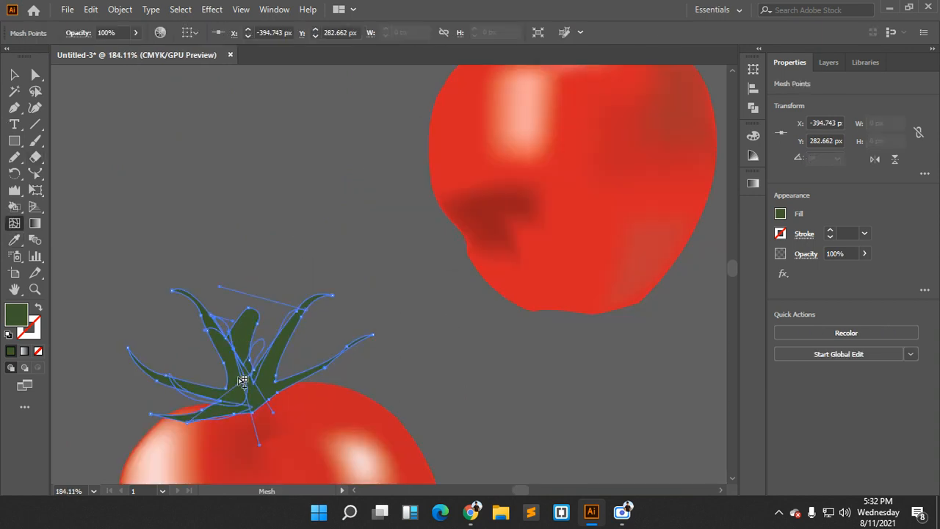
# Lasso the calyx's central mesh points, colour them light green sampled from the reference stem, and deselect the calyx
pyautogui.click(35, 91)
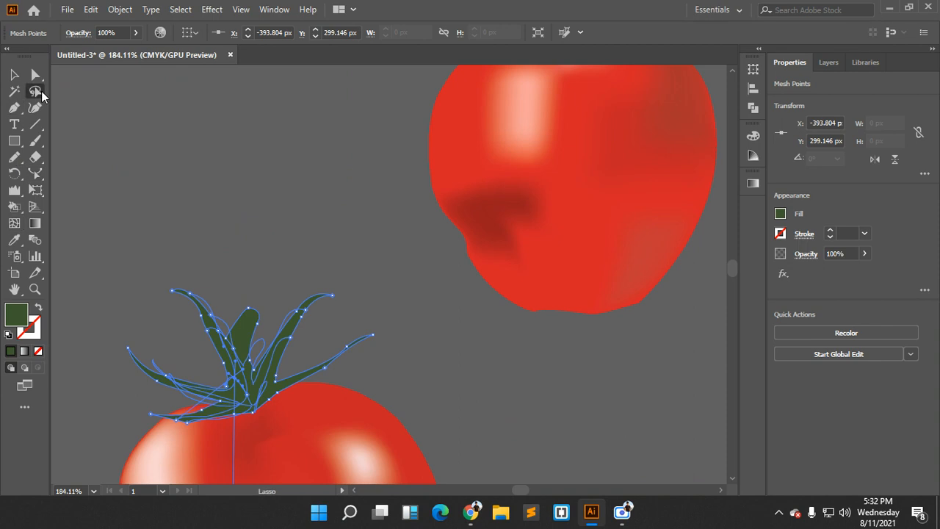
pyautogui.moveTo(230, 358)
pyautogui.mouseDown()
pyautogui.moveTo(242, 386)
pyautogui.moveTo(233, 354)
pyautogui.moveTo(242, 384)
pyautogui.moveTo(273, 334)
pyautogui.moveTo(210, 294)
pyautogui.mouseUp()
pyautogui.press('i')
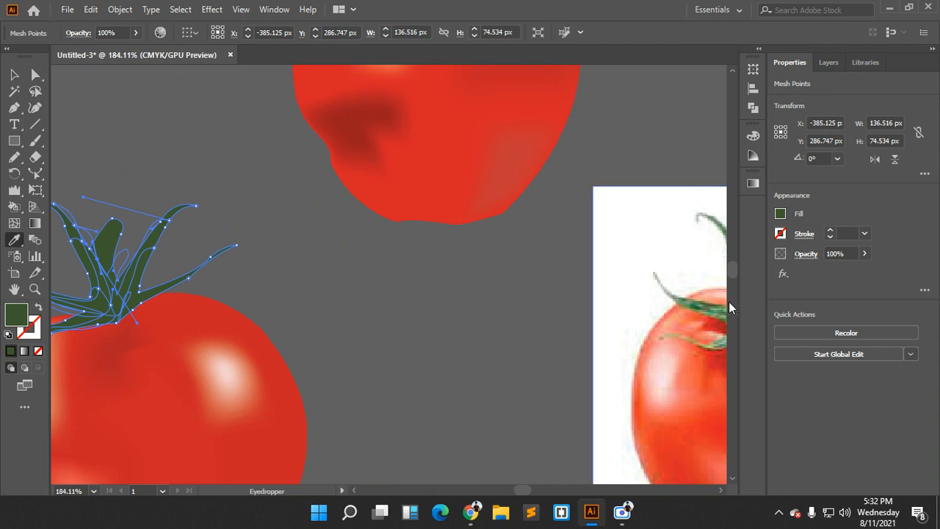
pyautogui.moveTo(677, 325); pyautogui.dragTo(482, 309)
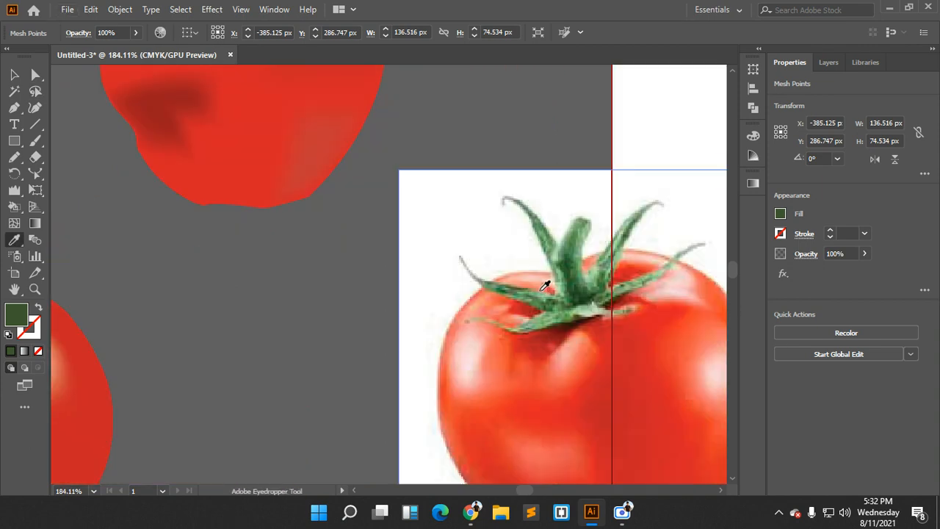
pyautogui.click(599, 276)
pyautogui.scroll(-2, 218, 310)
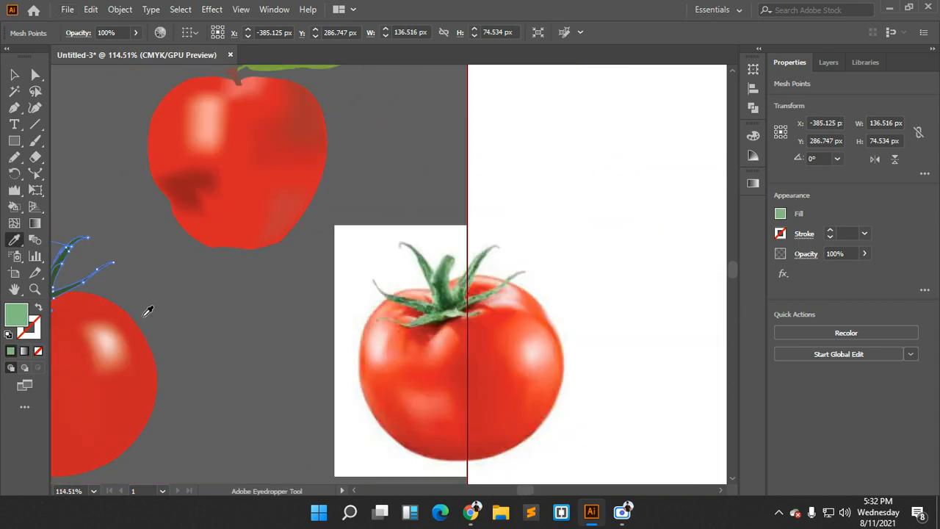
pyautogui.moveTo(147, 311); pyautogui.dragTo(379, 319)
pyautogui.click(14, 74)
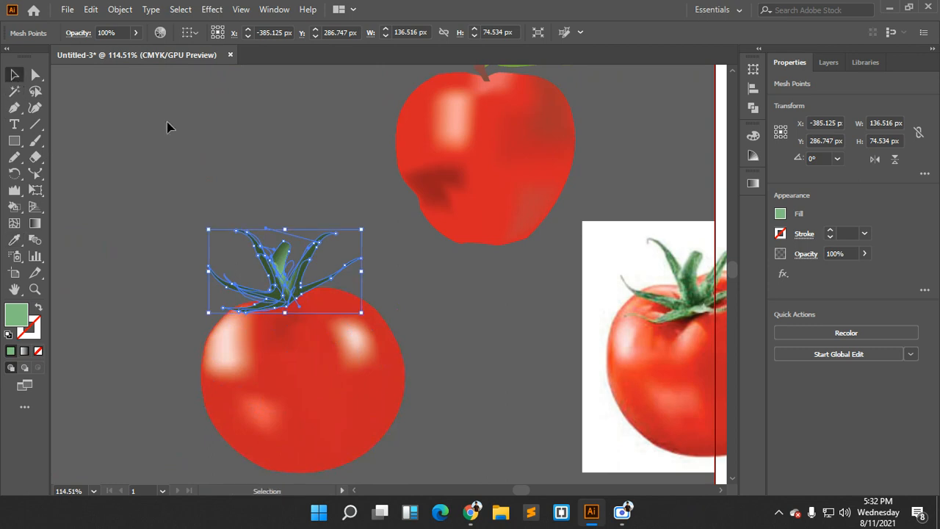
pyautogui.click(446, 424)
pyautogui.scroll(-2, 446, 425)
pyautogui.click(209, 314)
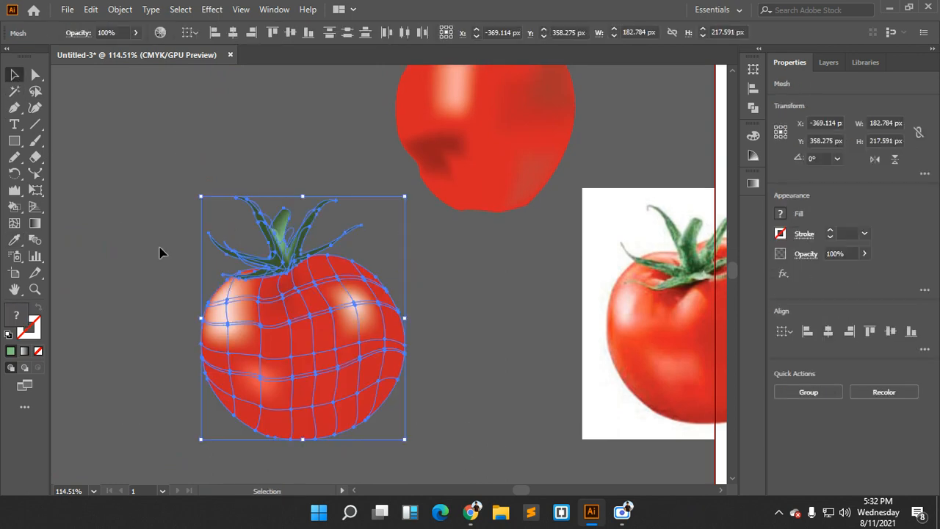
pyautogui.click(449, 326)
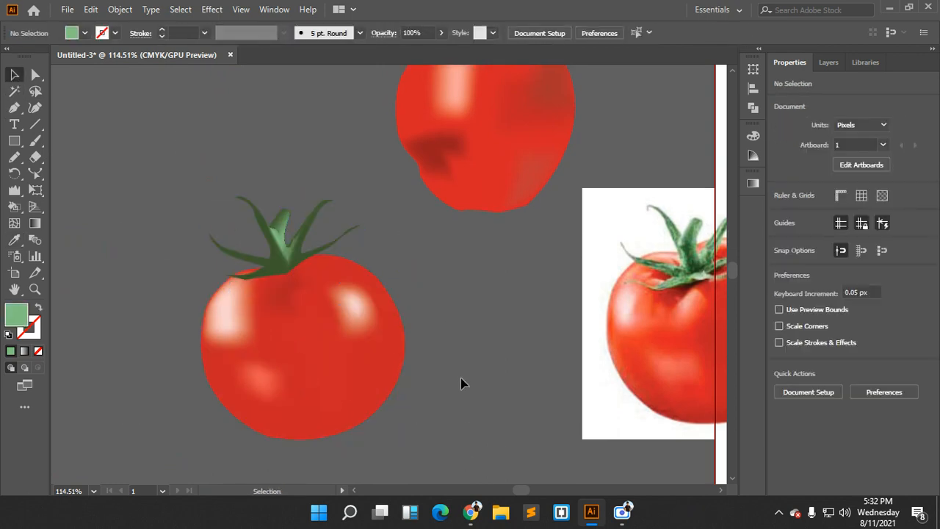
pyautogui.scroll(-3, 459, 395)
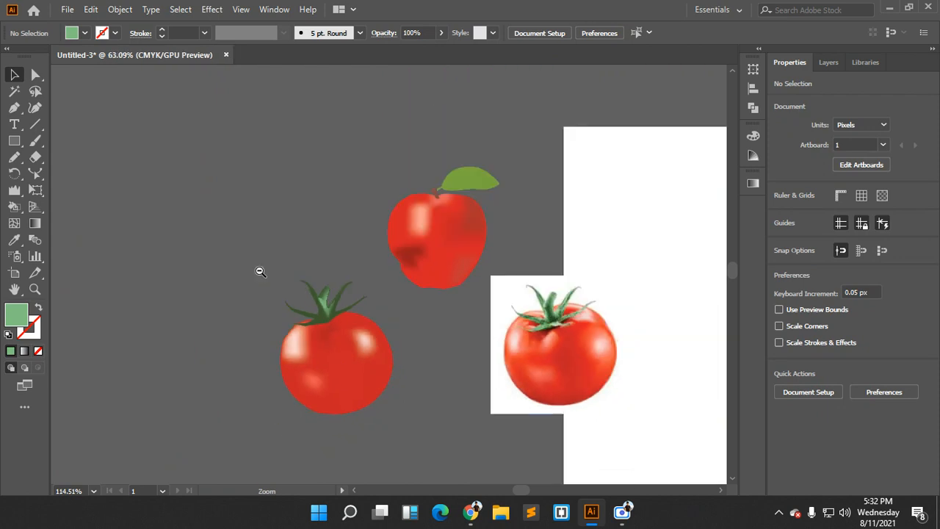
# Check the Google Meet call in Chrome, and delete the tomato reference photo in Illustrator
pyautogui.click(556, 330)
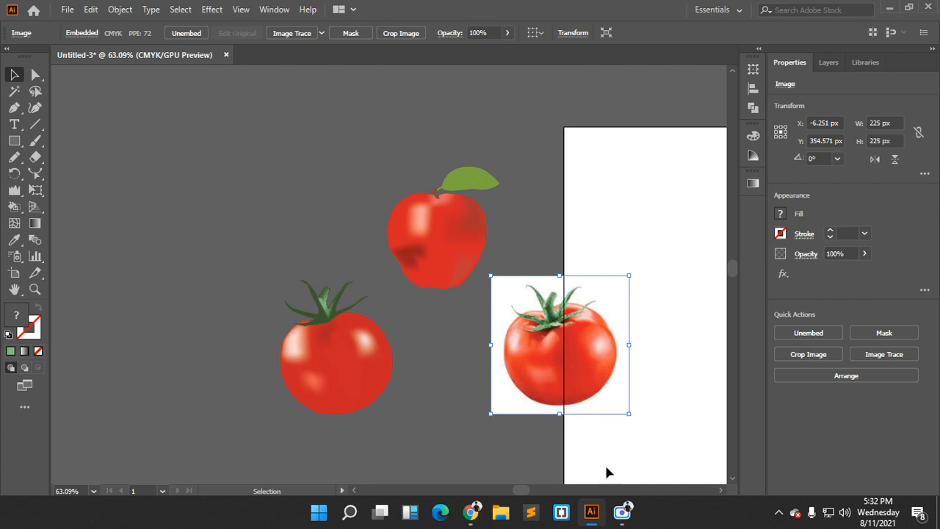
pyautogui.click(311, 451)
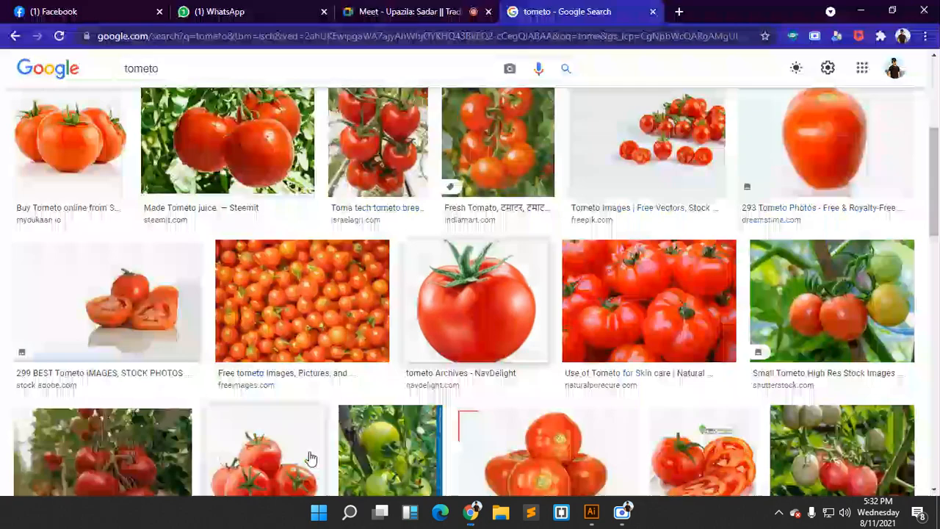
pyautogui.click(381, 7)
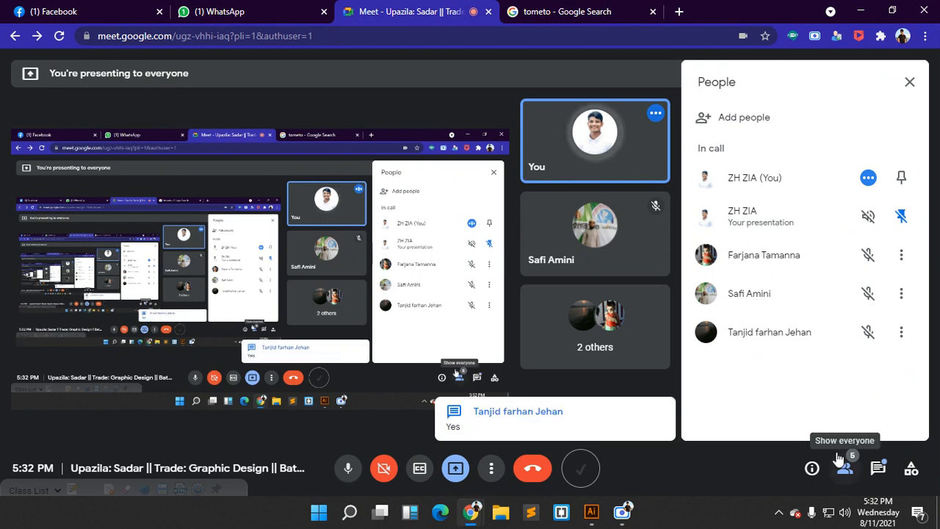
pyautogui.click(591, 512)
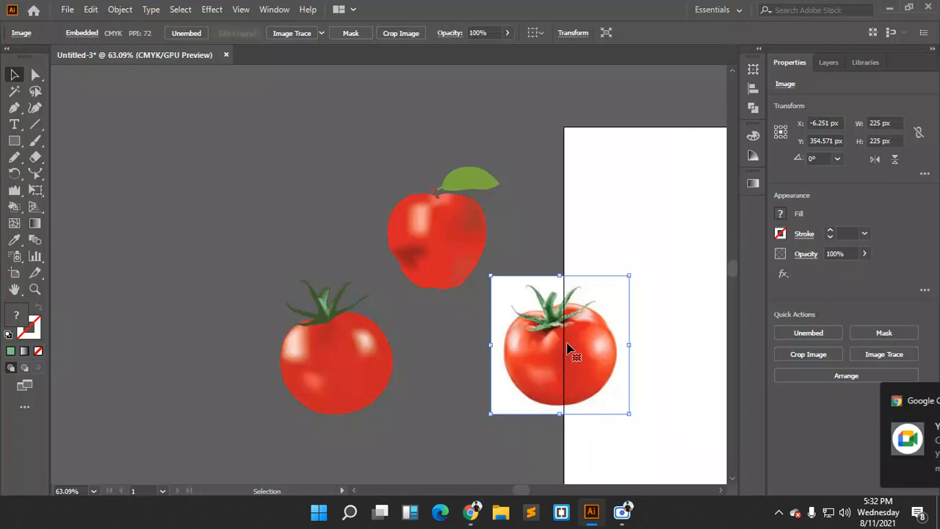
pyautogui.press('Delete')
# Delete the apple reference photo from the artboard
pyautogui.hscroll(5, 600, 324)
pyautogui.click(548, 292)
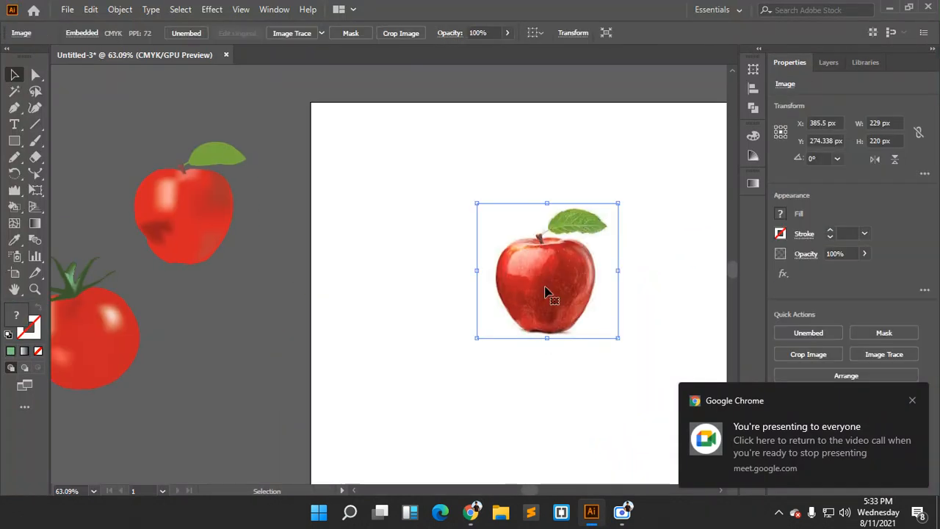
pyautogui.press('Delete')
# Move the drawn tomato and apple together up to the artboard's near edge, freeing pasteboard space, and deselect them
pyautogui.hscroll(-8, 525, 357)
pyautogui.scroll(3, 524, 357)
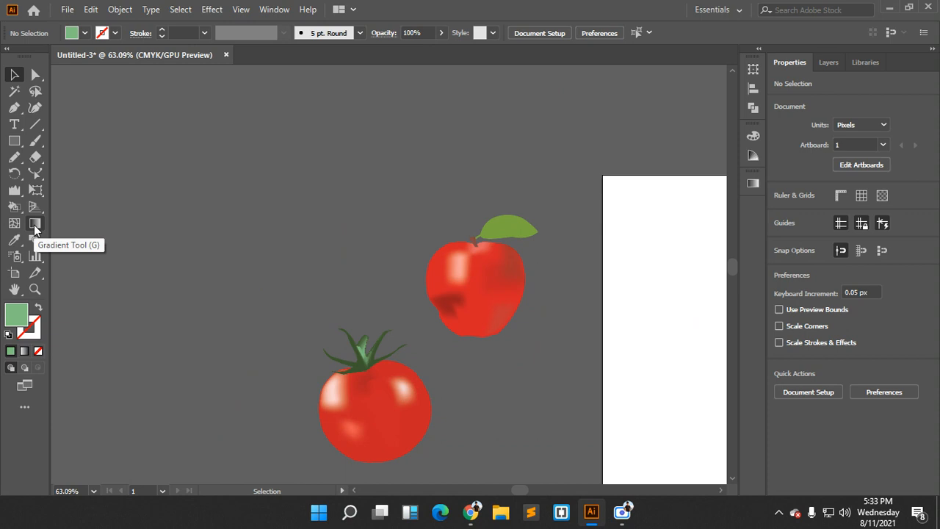
pyautogui.click(417, 417)
pyautogui.moveTo(445, 273); pyautogui.dragTo(664, 143)
pyautogui.click(215, 131)
# Draw a square about 286 px wide on the empty pasteboard and fill it with the Orange, Yellow gradient swatch
pyautogui.click(14, 140)
pyautogui.moveTo(166, 184); pyautogui.dragTo(255, 251)
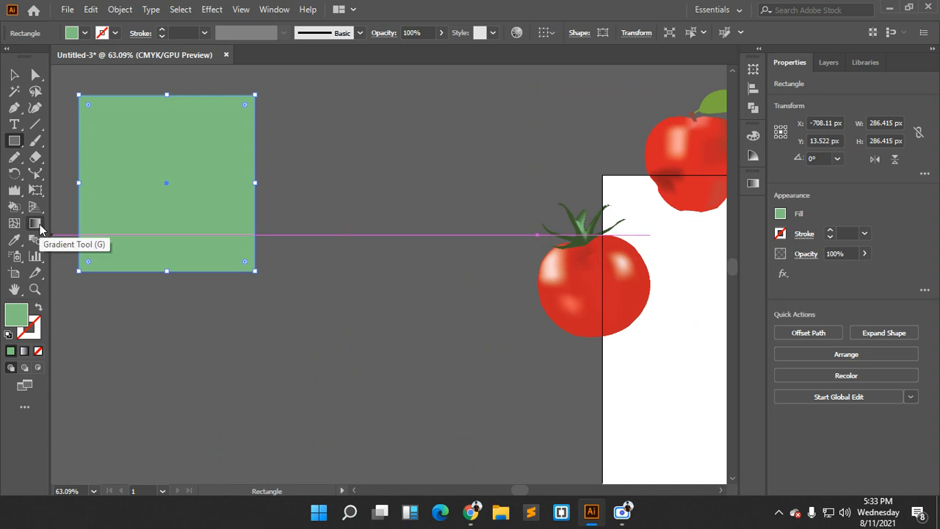
pyautogui.click(84, 33)
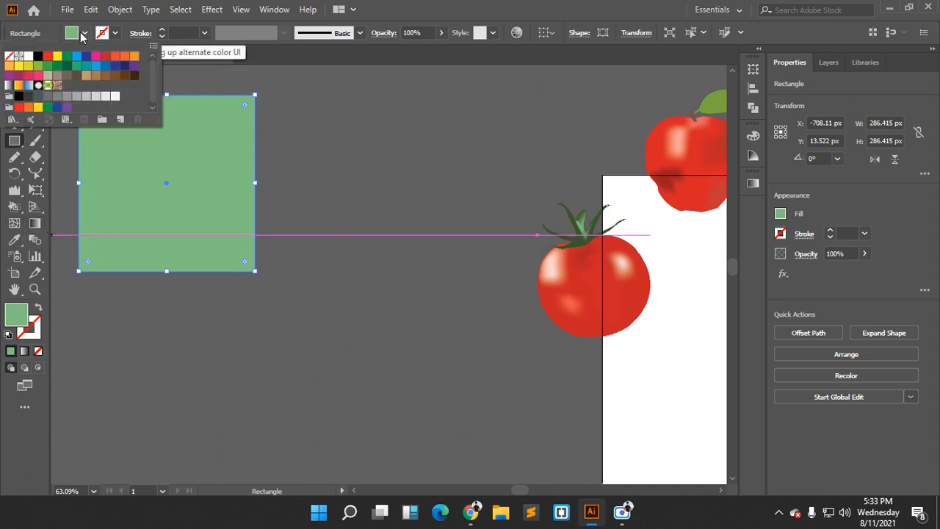
pyautogui.click(19, 85)
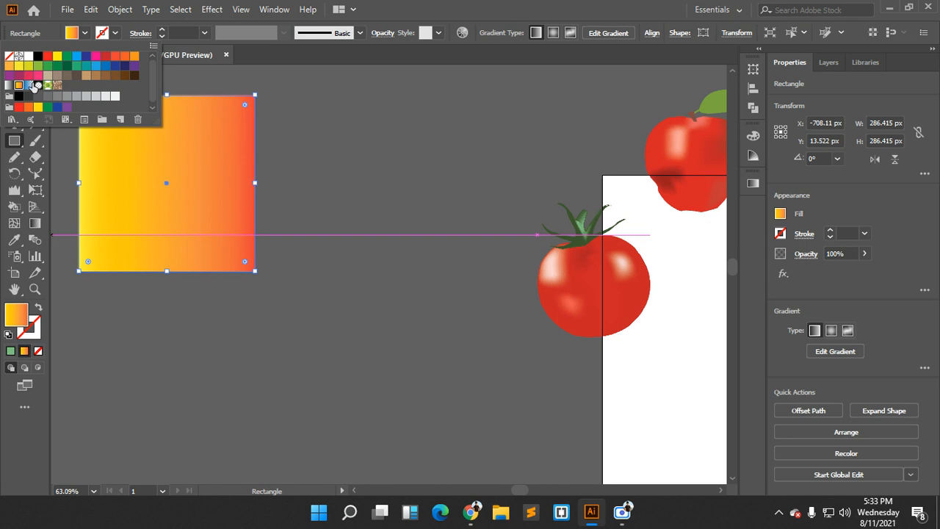
# Compare the preset gradient swatches on the square and settle on the blue gradient that fades to transparent
pyautogui.click(29, 85)
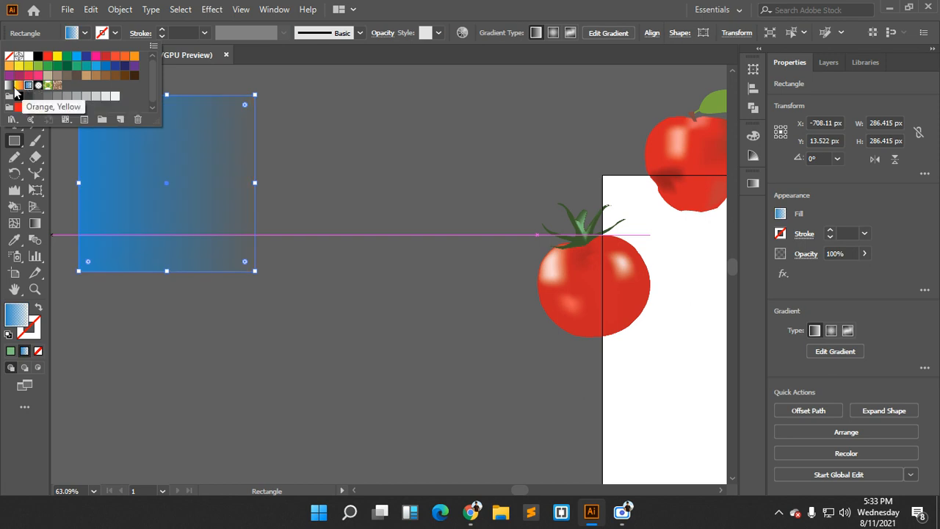
pyautogui.click(8, 85)
pyautogui.click(19, 85)
pyautogui.click(28, 85)
pyautogui.click(19, 85)
pyautogui.click(28, 85)
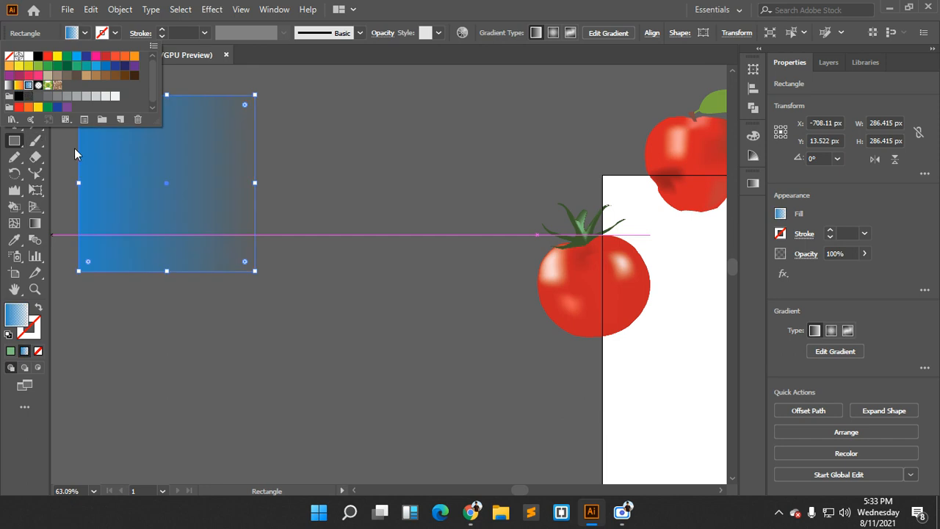
pyautogui.click(84, 32)
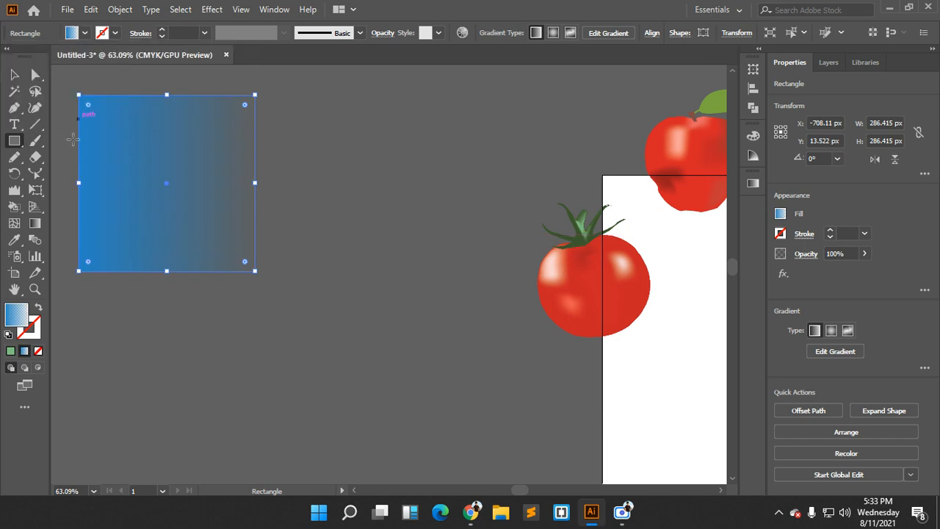
# Redraw the square's linear gradient vertically and diagonally with the Gradient Tool, finishing with a nearly horizontal direction
pyautogui.click(34, 225)
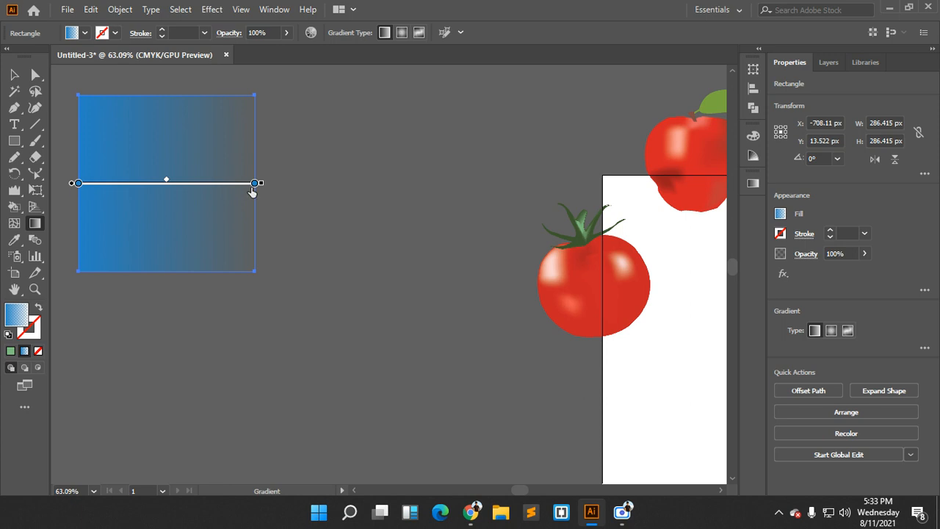
pyautogui.moveTo(161, 97); pyautogui.dragTo(165, 274)
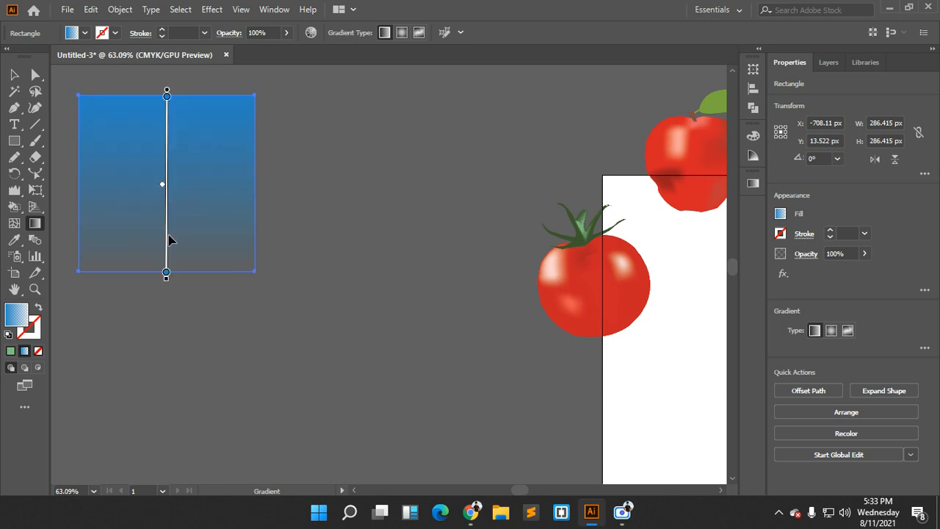
pyautogui.moveTo(256, 95); pyautogui.dragTo(72, 285)
pyautogui.moveTo(109, 100); pyautogui.dragTo(233, 280)
pyautogui.moveTo(197, 112); pyautogui.dragTo(95, 354)
pyautogui.moveTo(97, 132); pyautogui.dragTo(252, 303)
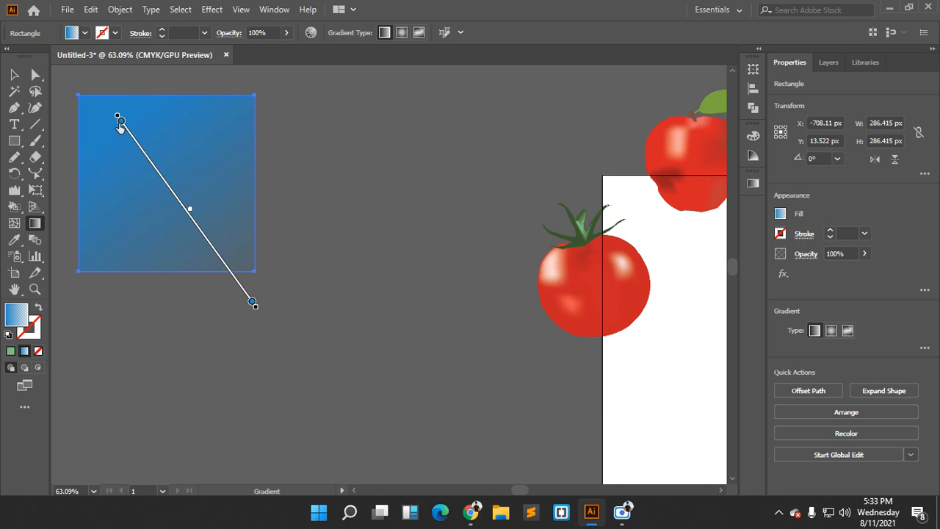
pyautogui.moveTo(180, 112); pyautogui.dragTo(115, 288)
pyautogui.moveTo(111, 122); pyautogui.dragTo(287, 315)
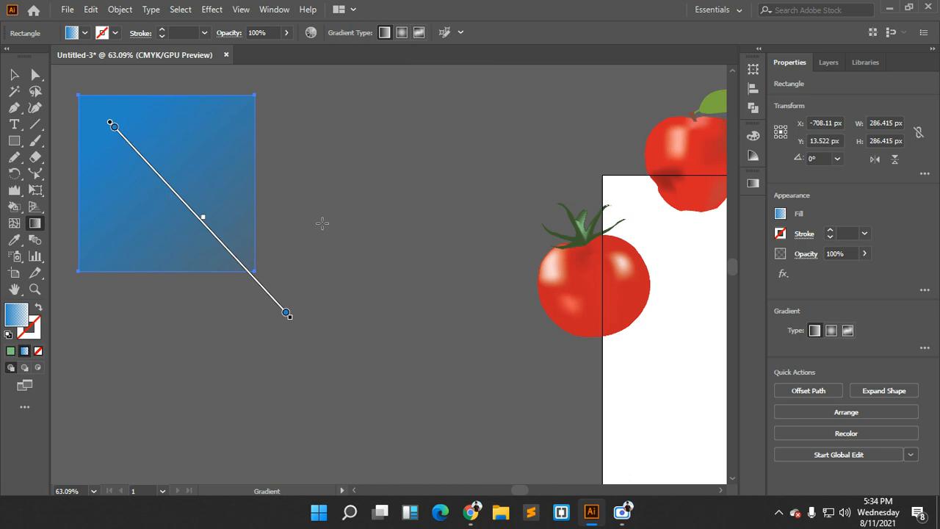
pyautogui.moveTo(89, 186); pyautogui.dragTo(263, 179)
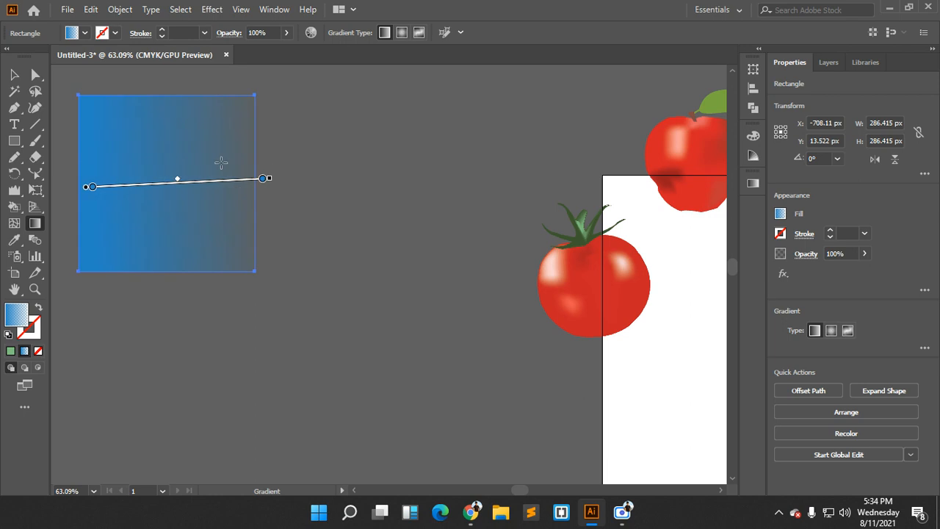
# Try a radial gradient on the square and reposition its centre and spread
pyautogui.click(402, 33)
pyautogui.moveTo(171, 159); pyautogui.dragTo(356, 157)
pyautogui.moveTo(162, 142); pyautogui.dragTo(156, 144)
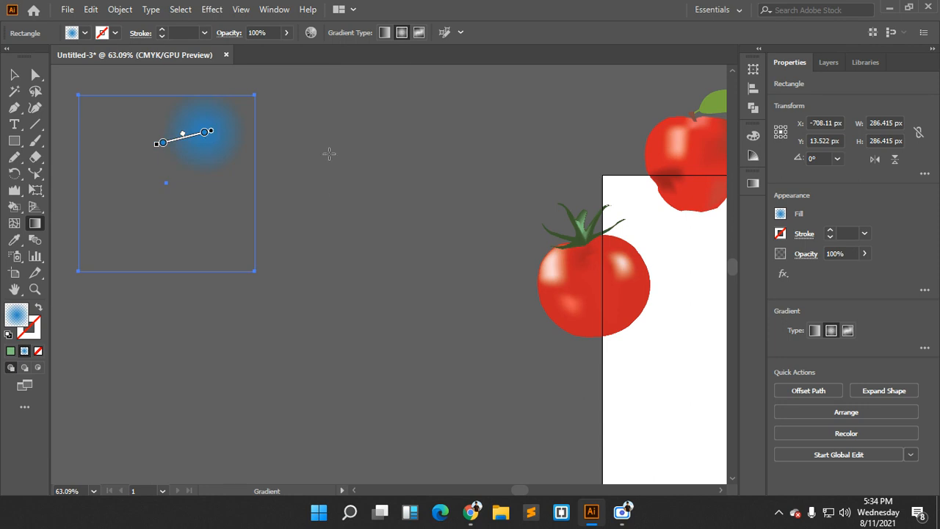
# Try a freeform gradient in Lines mode on the square, placing five colour stops along a curved path
pyautogui.click(418, 34)
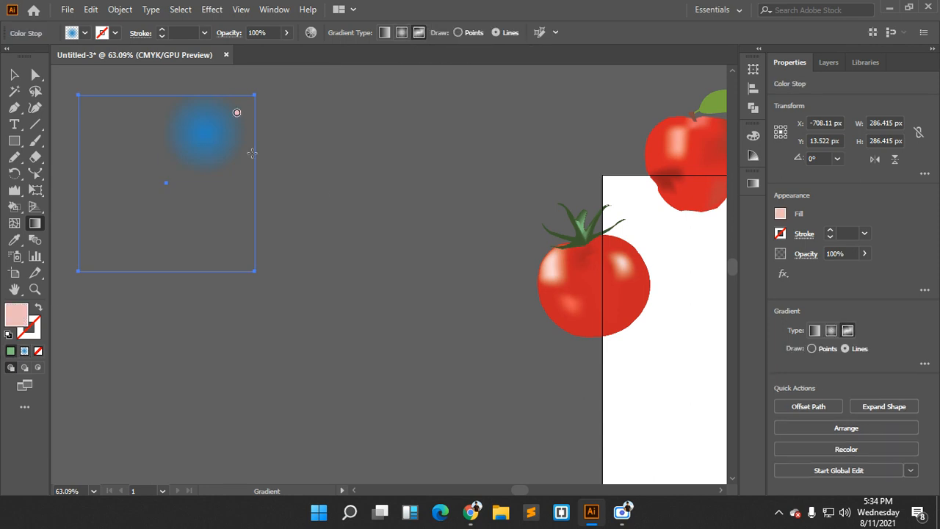
pyautogui.click(133, 121)
pyautogui.click(106, 173)
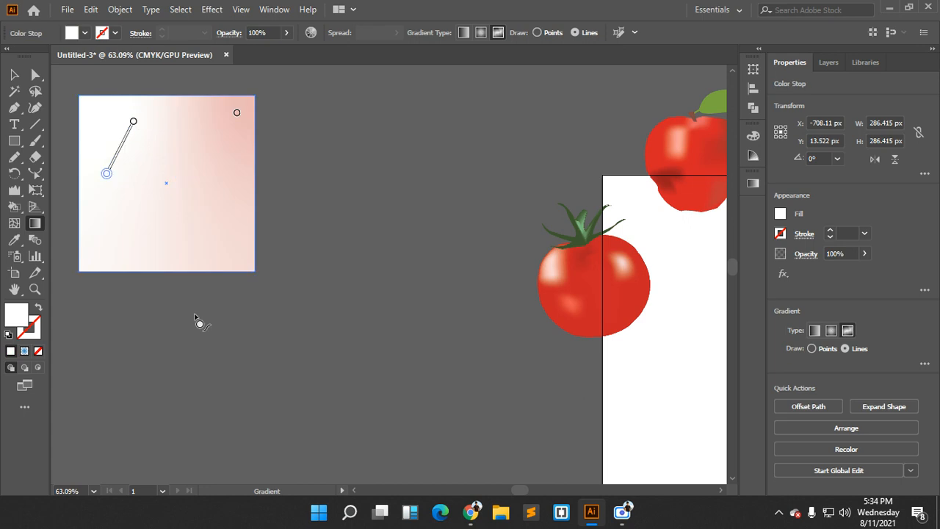
pyautogui.click(205, 168)
pyautogui.click(209, 127)
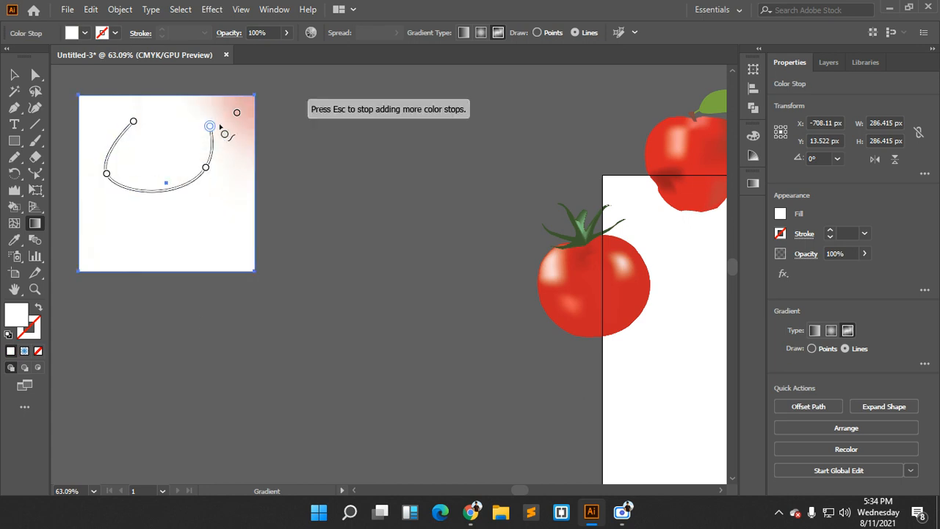
pyautogui.click(142, 152)
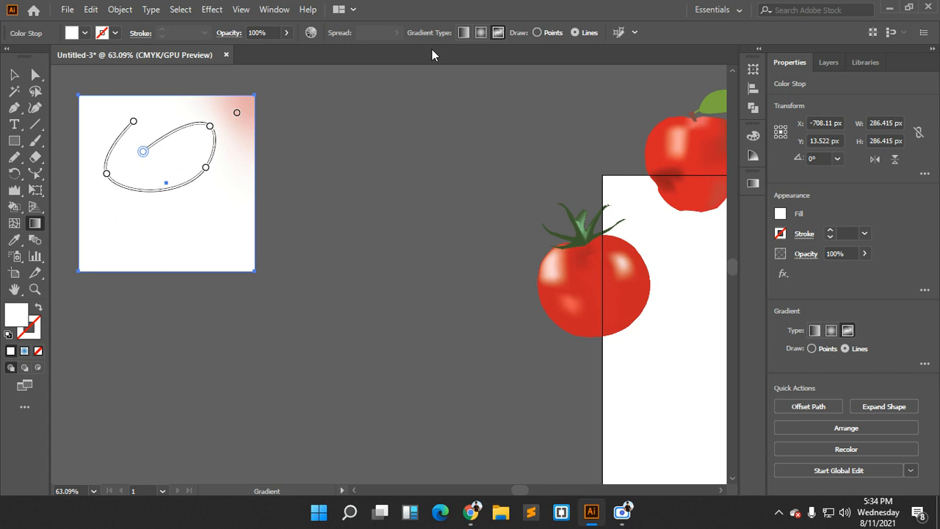
# Return the square to a linear gradient and set its starting colour stop to yellow
pyautogui.click(462, 33)
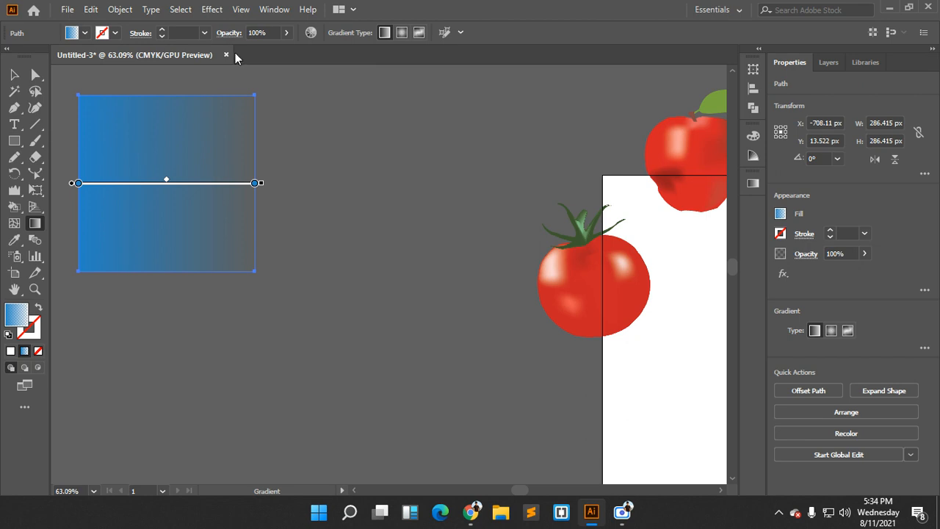
pyautogui.click(287, 13)
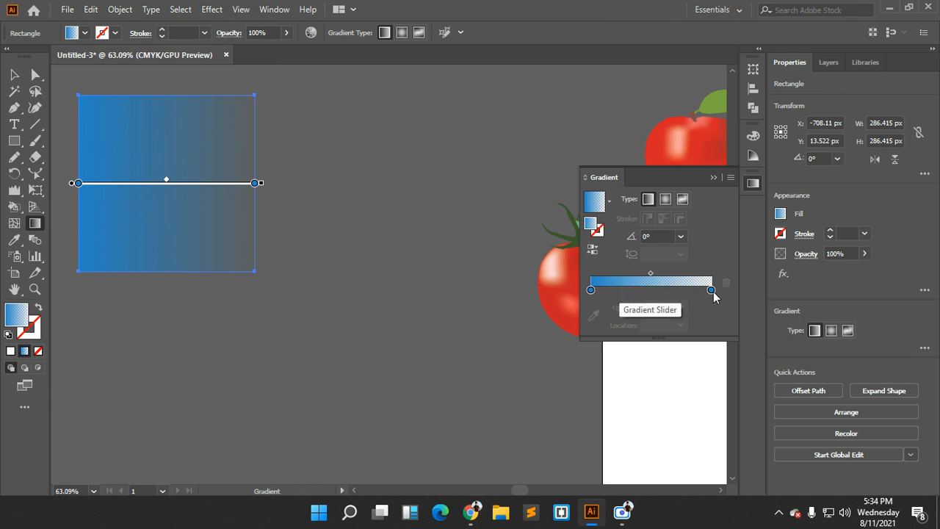
pyautogui.click(591, 290)
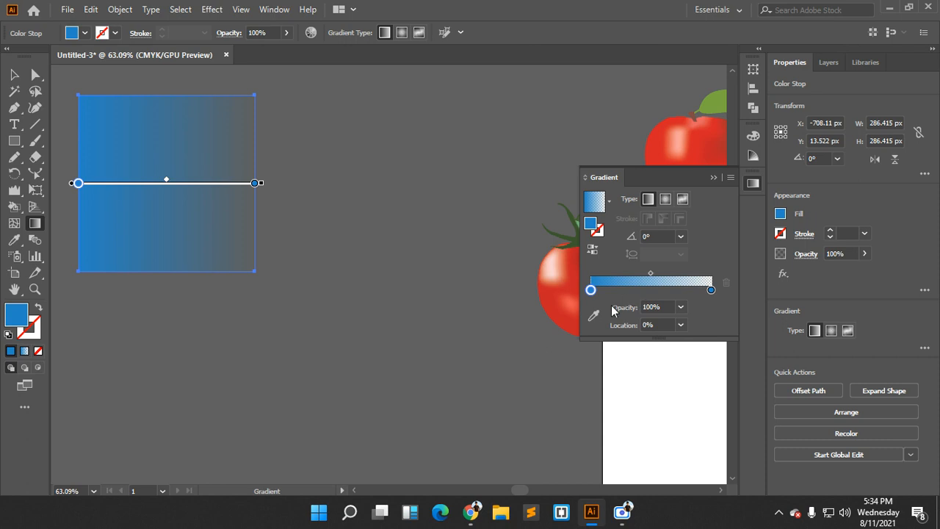
pyautogui.doubleClick(590, 291)
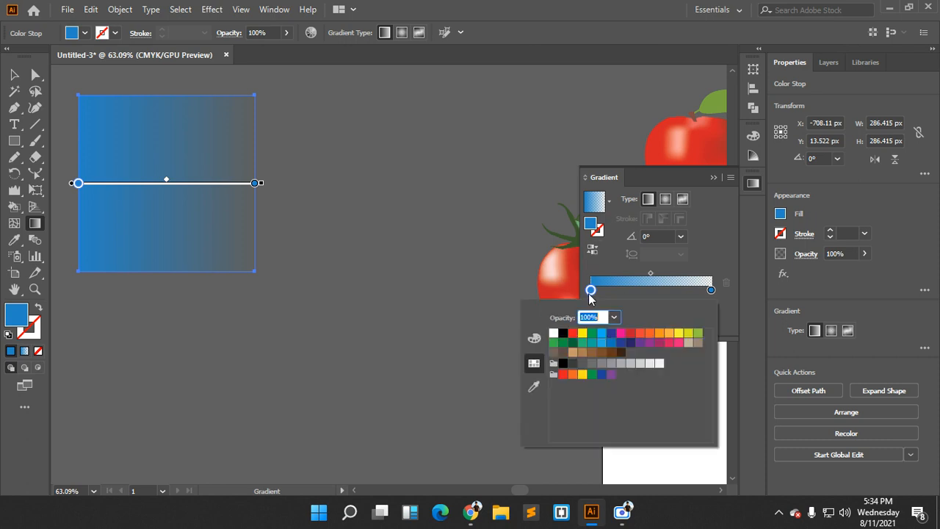
pyautogui.click(583, 333)
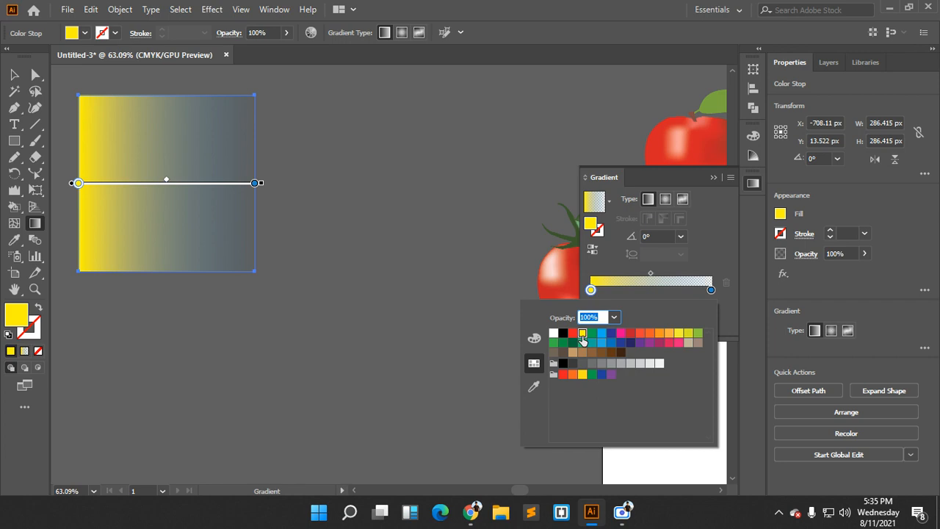
# Set the gradient's end colour stop to dark blue with 100% opacity
pyautogui.click(711, 291)
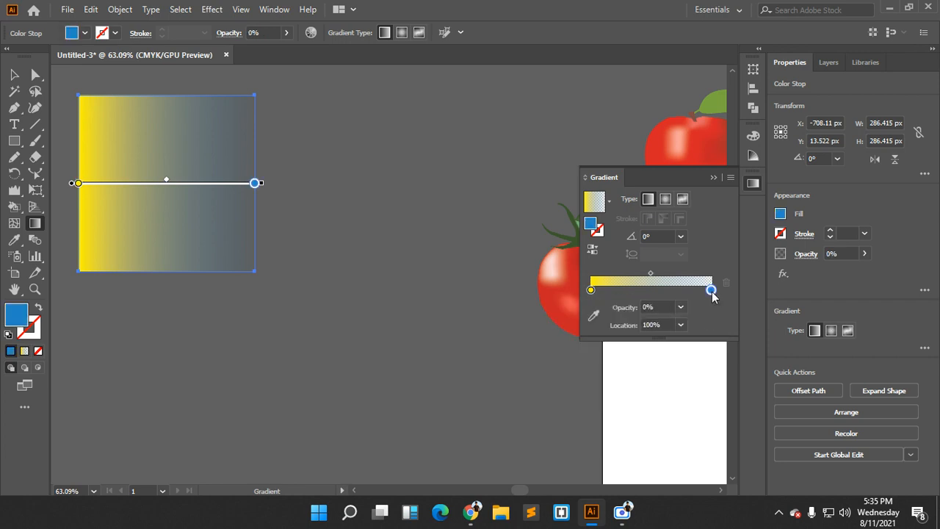
pyautogui.doubleClick(711, 290)
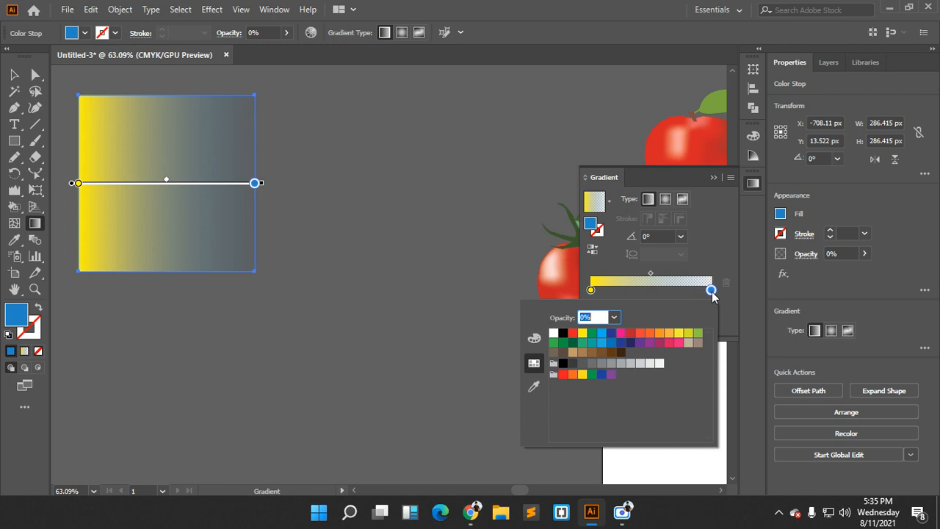
pyautogui.click(611, 334)
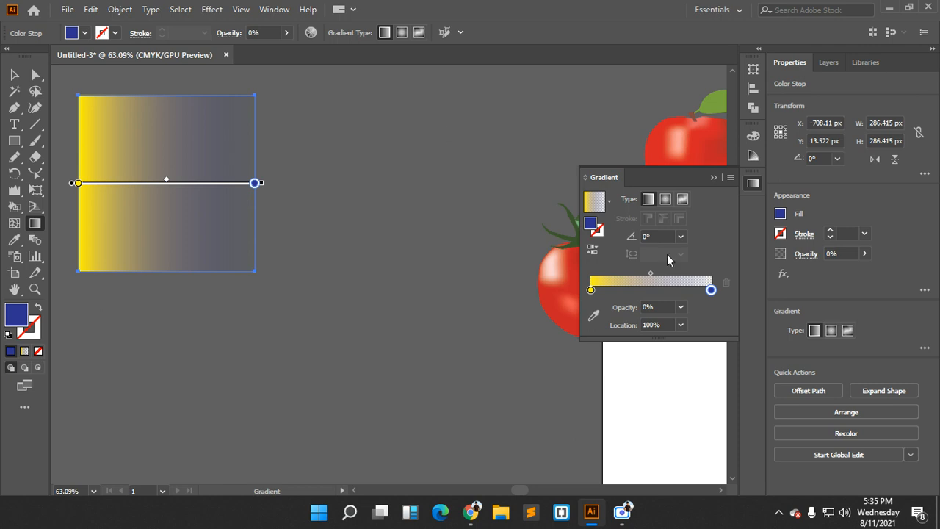
pyautogui.click(681, 307)
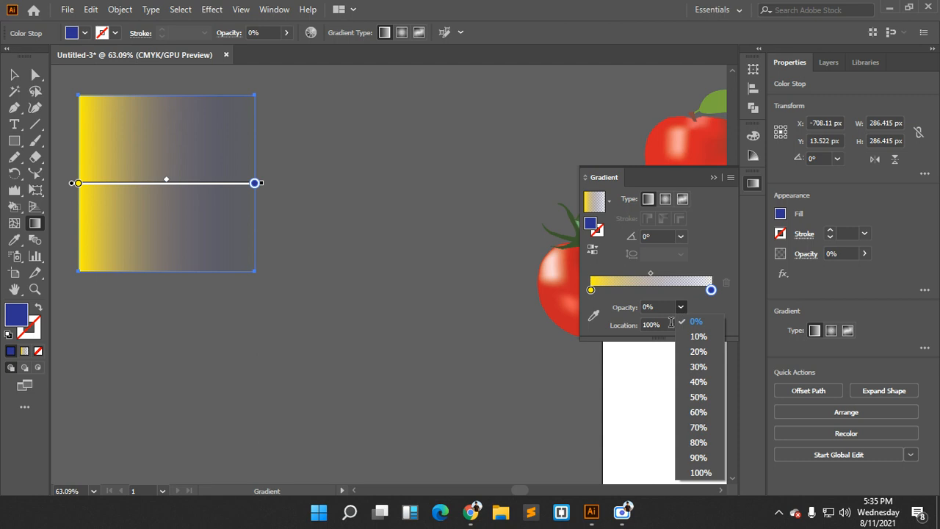
pyautogui.click(714, 475)
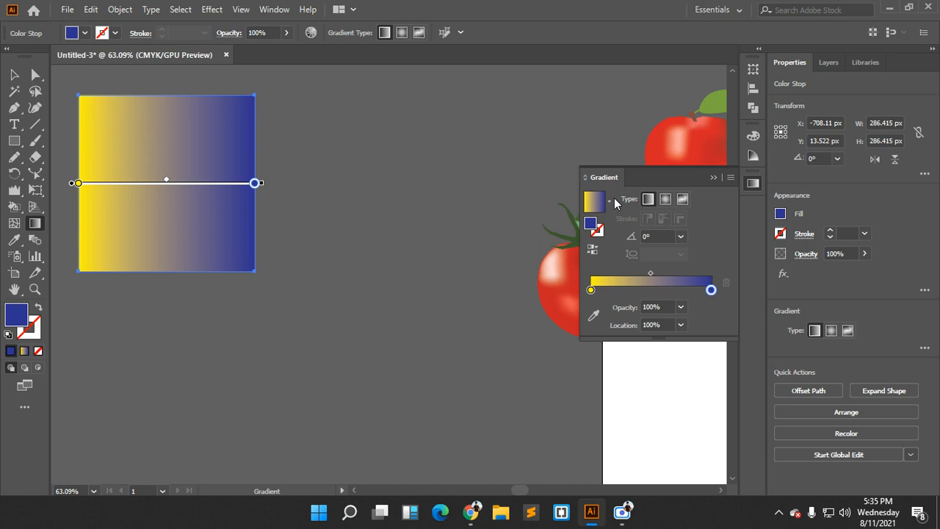
# Slide the dark blue stop inward and back to 100%, and add a pink colour stop at about 51%
pyautogui.click(644, 290)
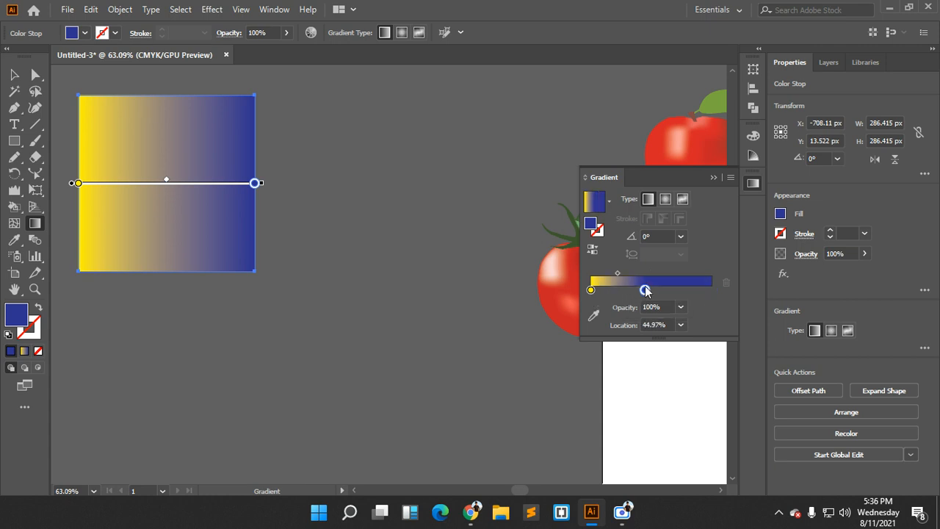
pyautogui.moveTo(644, 290); pyautogui.dragTo(725, 293)
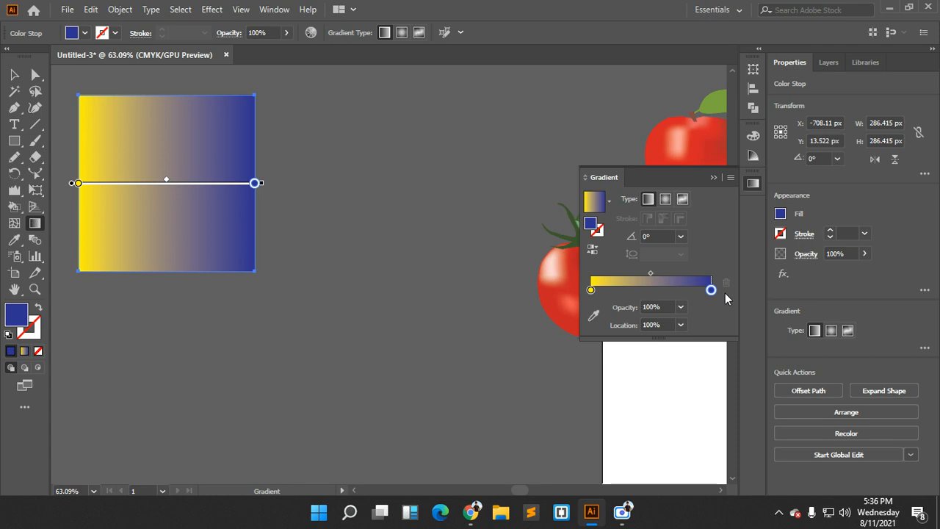
pyautogui.click(653, 291)
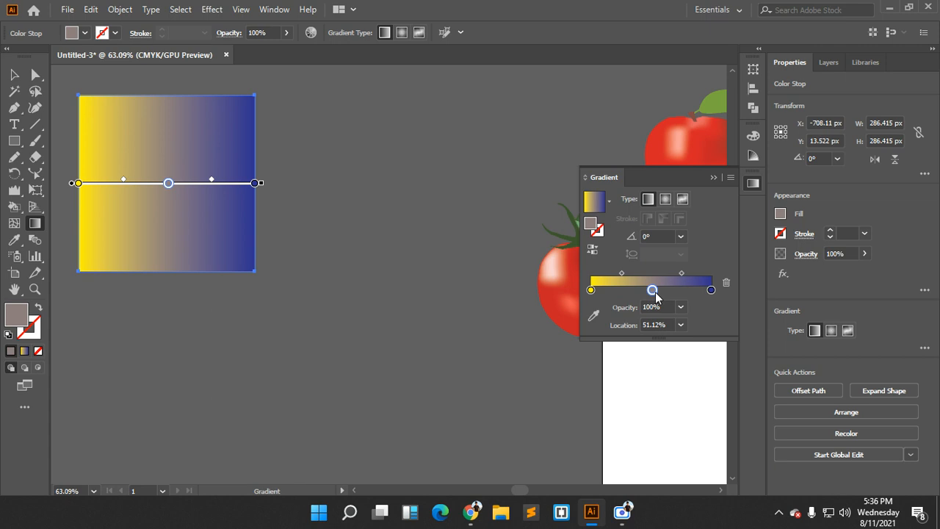
pyautogui.doubleClick(652, 291)
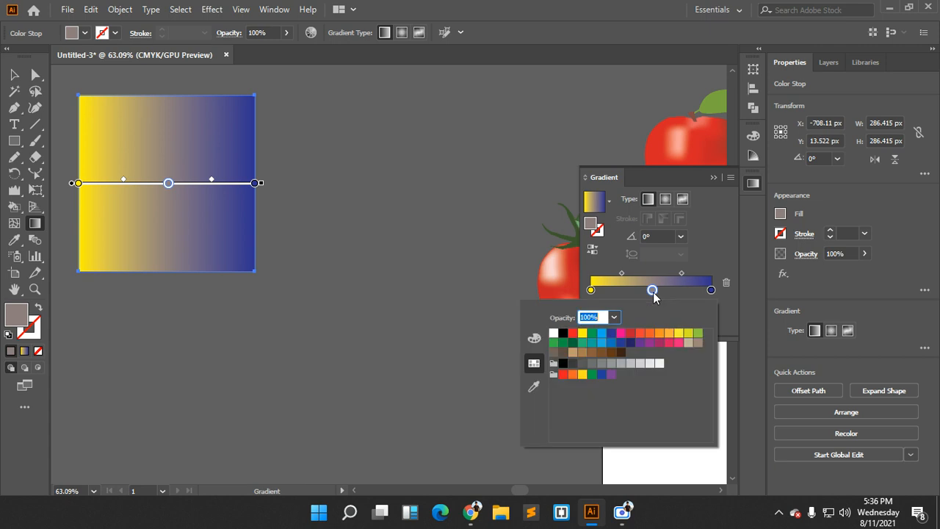
pyautogui.click(612, 343)
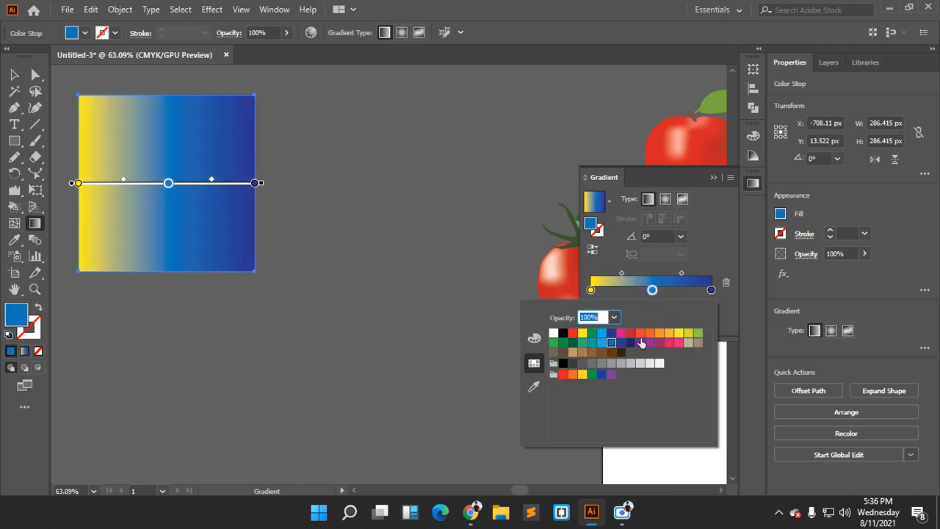
pyautogui.click(621, 333)
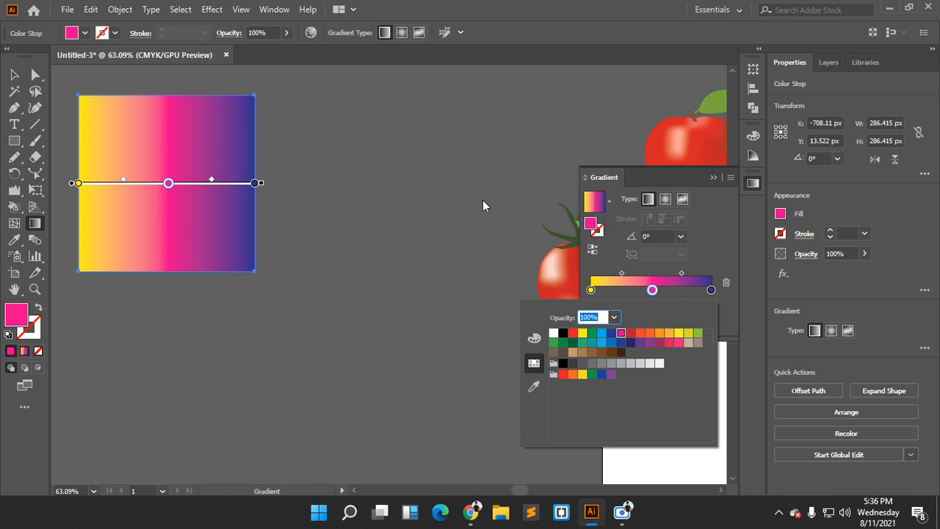
# Add a colour stop at about 25% on the linear gradient and set its colour to green
pyautogui.click(619, 290)
pyautogui.click(620, 290)
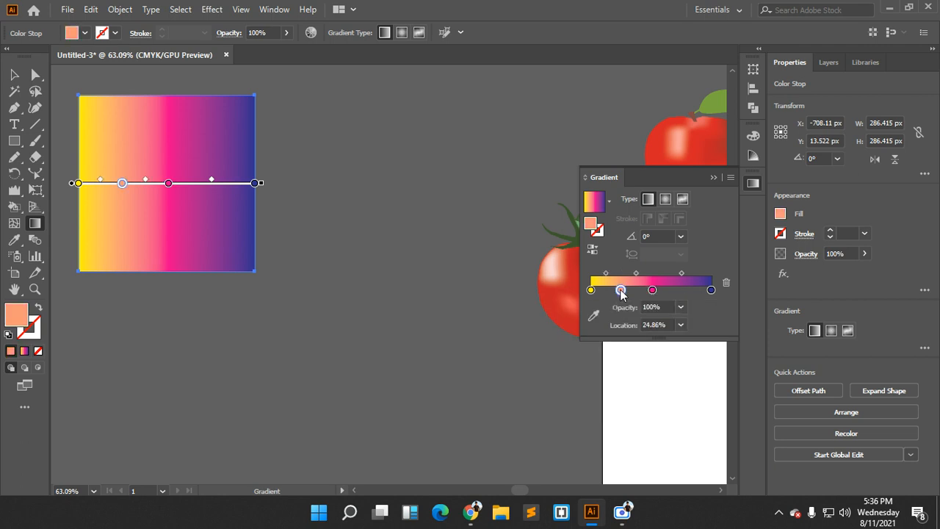
pyautogui.doubleClick(621, 291)
pyautogui.click(670, 343)
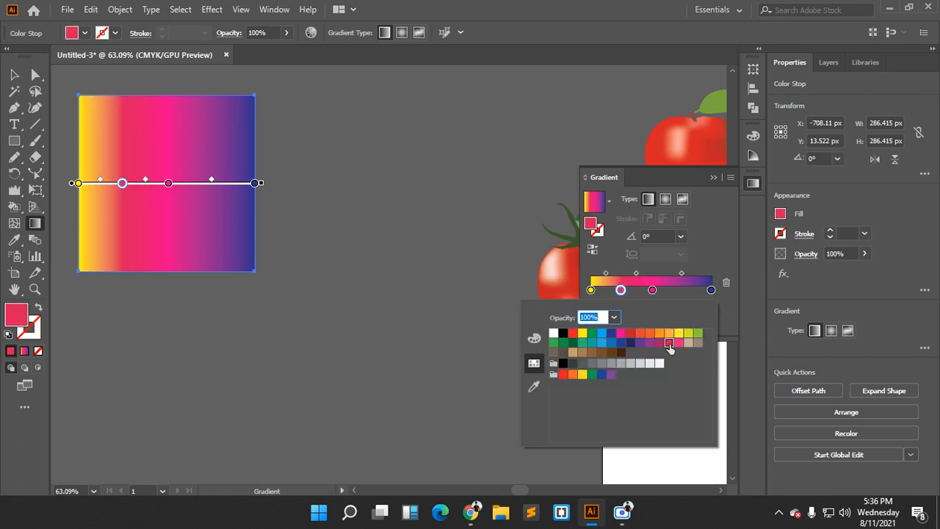
pyautogui.click(698, 334)
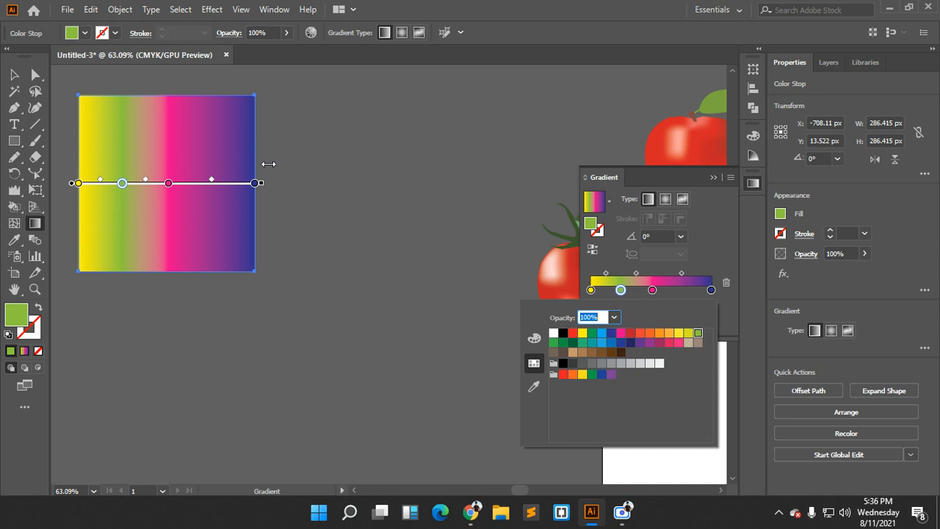
# Try 10% and 0% opacity on the green colour stop, then restore it to 100%
pyautogui.click(681, 307)
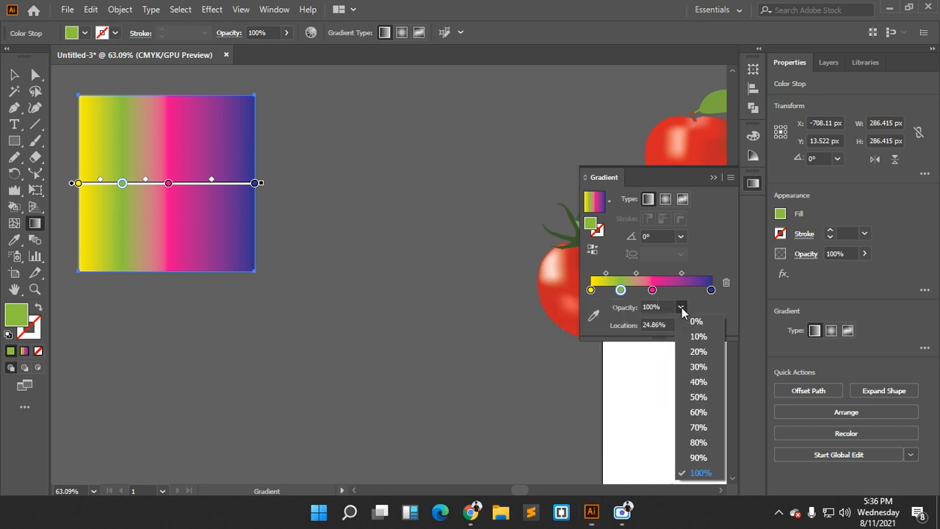
pyautogui.click(699, 336)
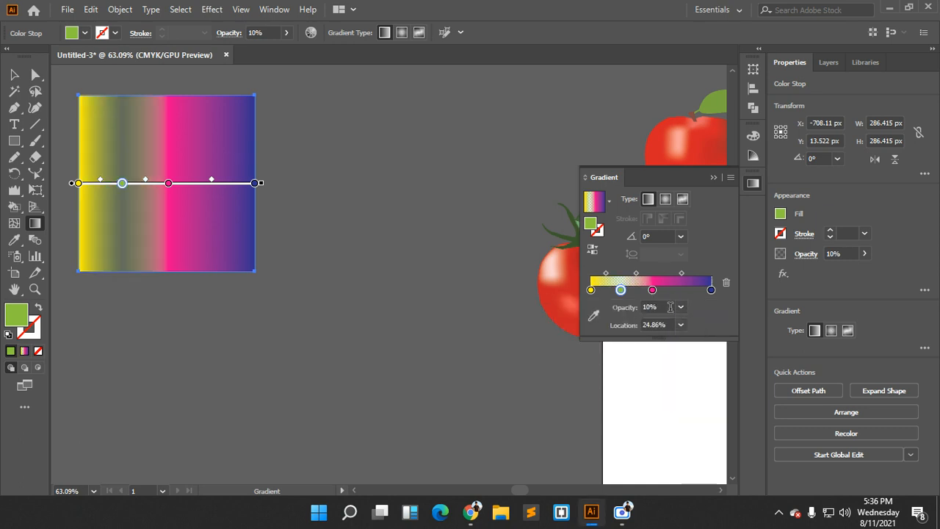
pyautogui.click(680, 308)
pyautogui.click(696, 321)
pyautogui.click(681, 307)
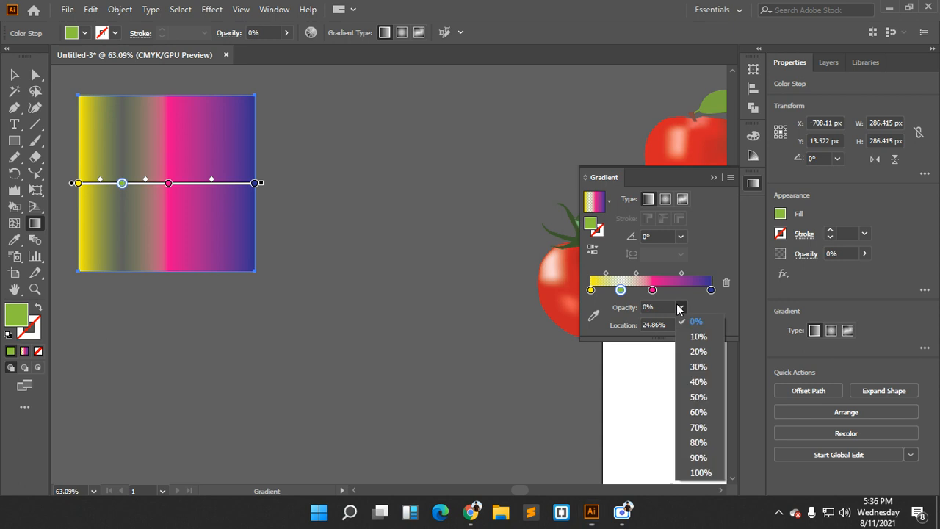
pyautogui.click(702, 472)
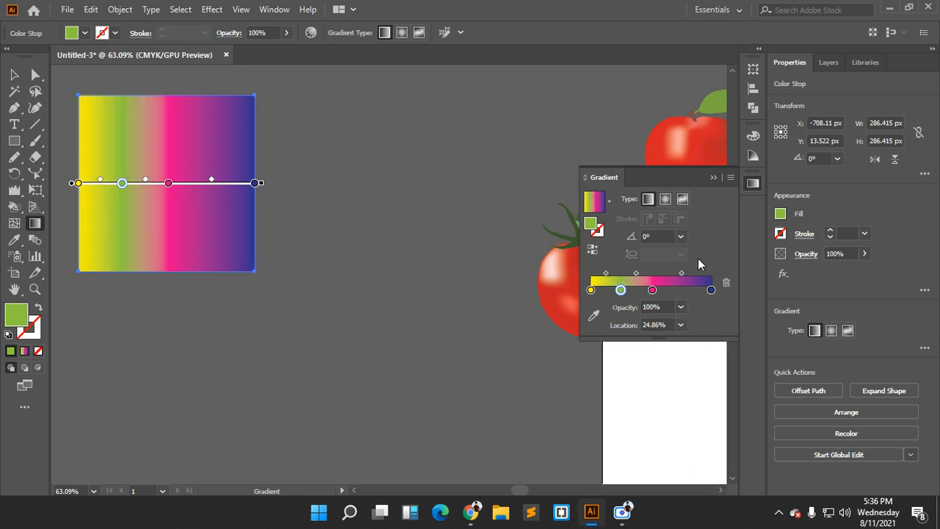
# Slide the pink colour stop to about 59.5%, then delete the pink and green stops from the gradient
pyautogui.moveTo(653, 290); pyautogui.dragTo(663, 294)
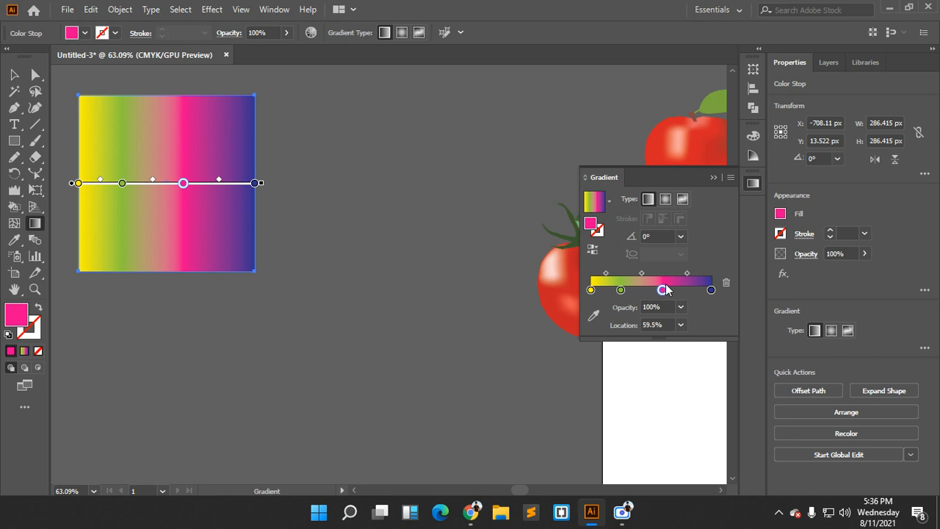
pyautogui.click(726, 282)
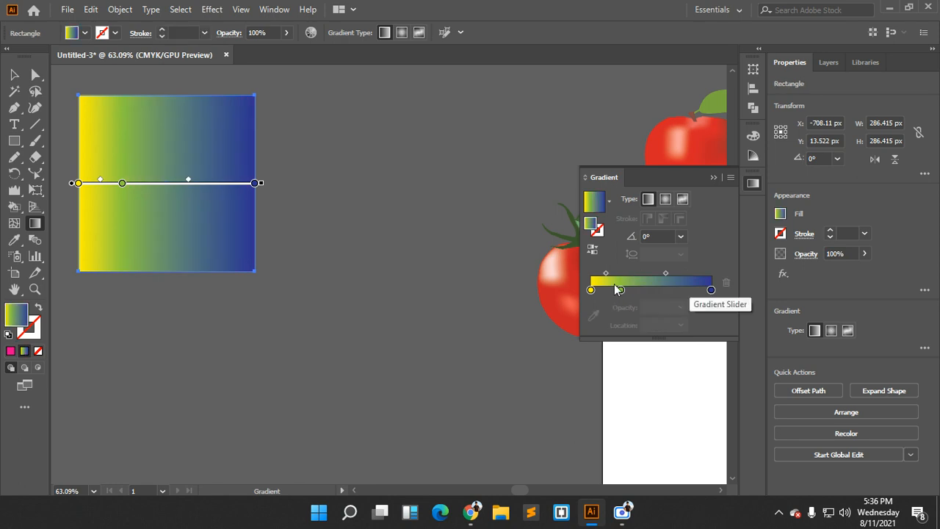
pyautogui.click(621, 293)
pyautogui.click(724, 285)
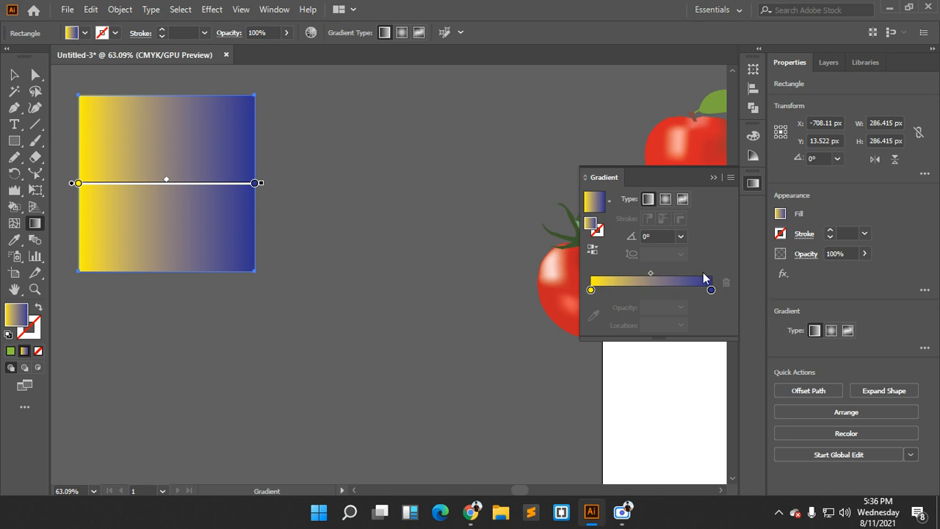
# Try radial and linear gradients on the square, finishing with the freeform gradient type
pyautogui.click(665, 199)
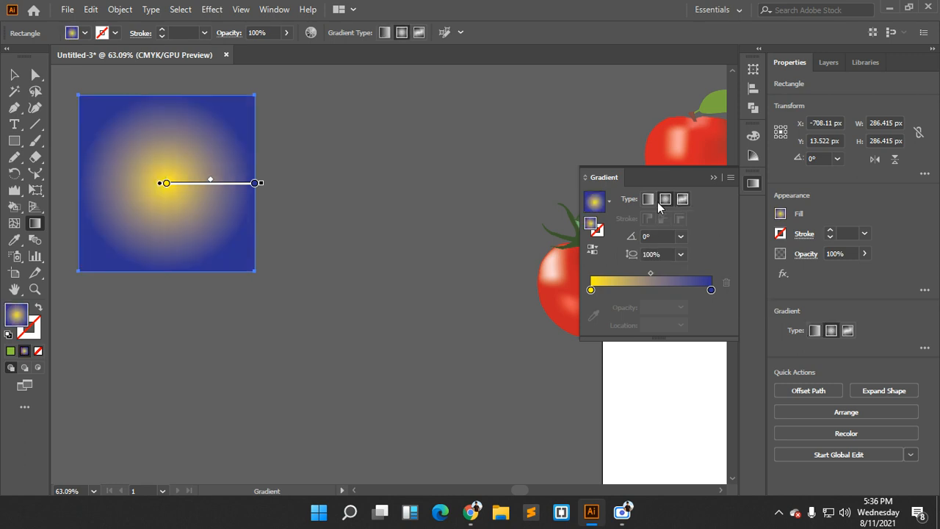
pyautogui.click(648, 199)
pyautogui.click(665, 199)
pyautogui.click(682, 204)
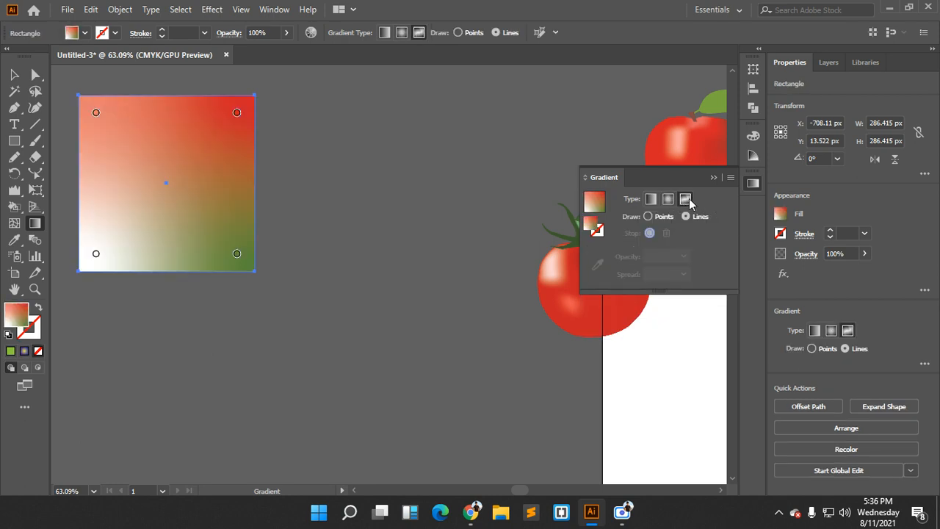
# Change the colour stop in the square's upper-right corner from red to pink
pyautogui.click(237, 114)
pyautogui.doubleClick(236, 114)
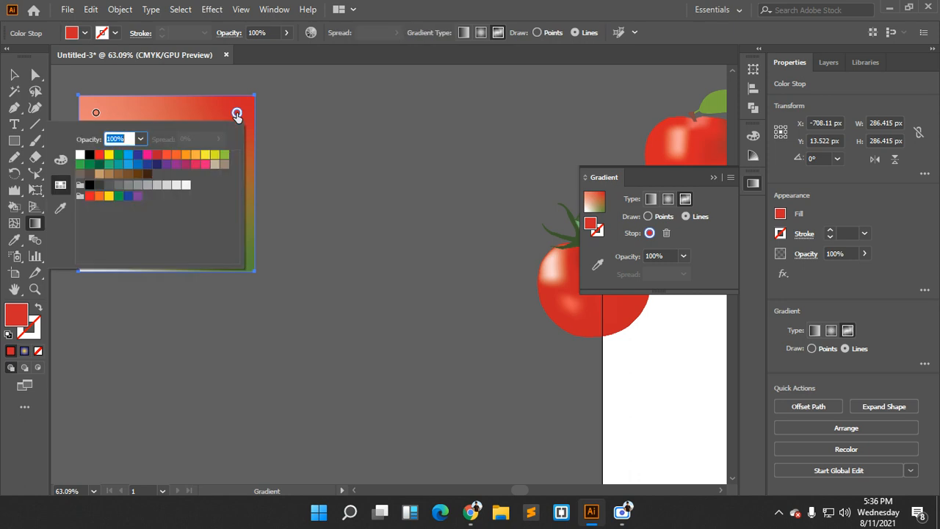
pyautogui.click(147, 156)
pyautogui.press('Escape')
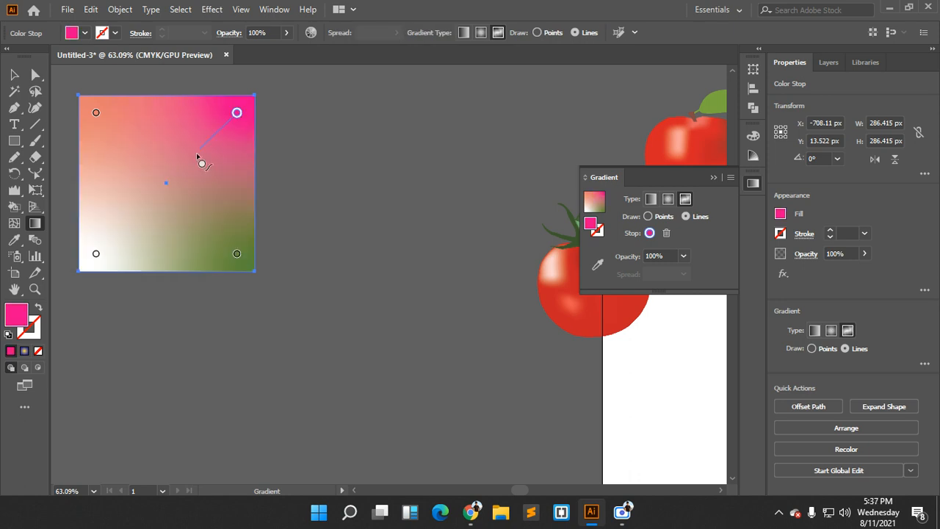
# Extend a gradient line from the pink stop to the square's lower-left area and colour its end stop light blue
pyautogui.click(136, 210)
pyautogui.doubleClick(135, 206)
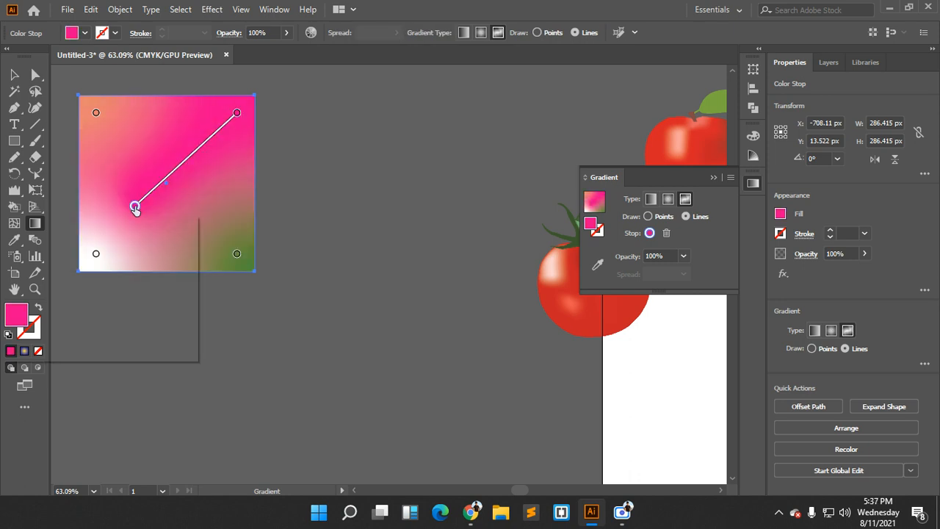
pyautogui.click(83, 250)
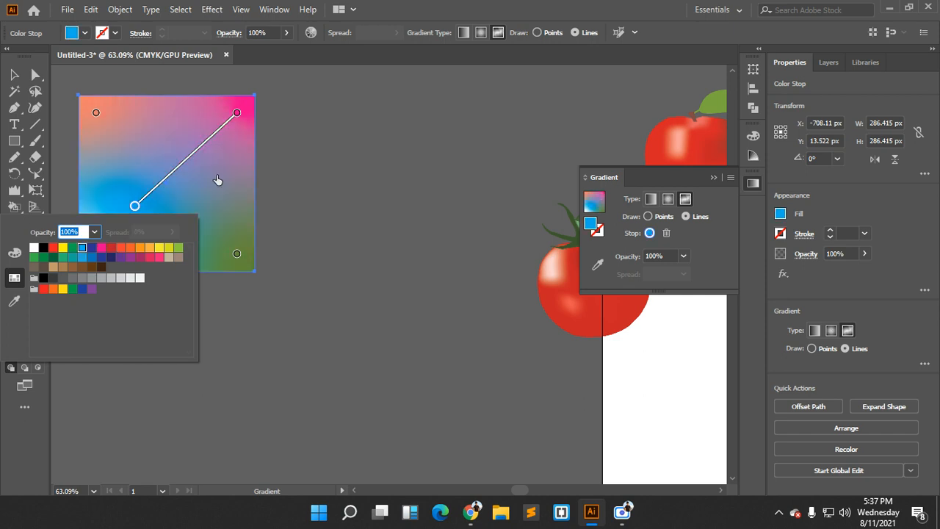
pyautogui.press('Escape')
# Move the gradient square toward the tomato with the Selection tool and deselect it
pyautogui.click(14, 75)
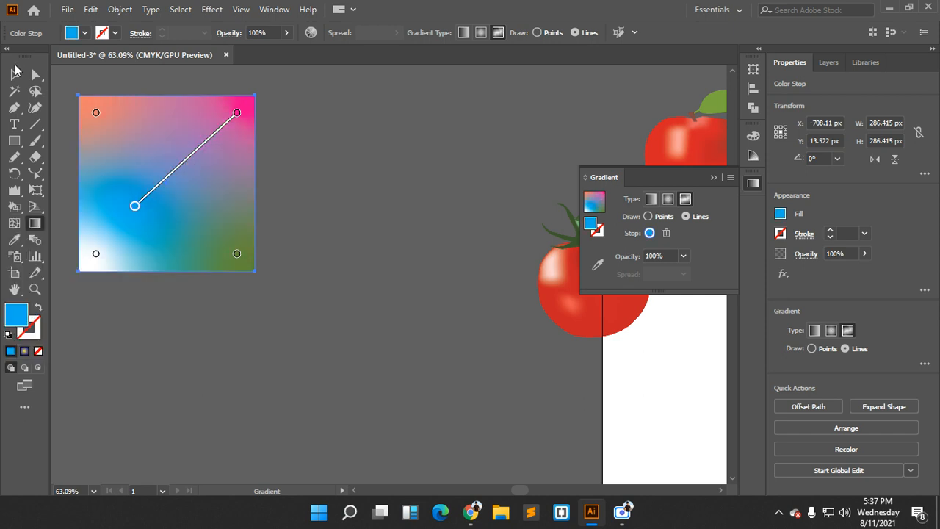
pyautogui.click(403, 147)
pyautogui.moveTo(213, 163); pyautogui.dragTo(399, 164)
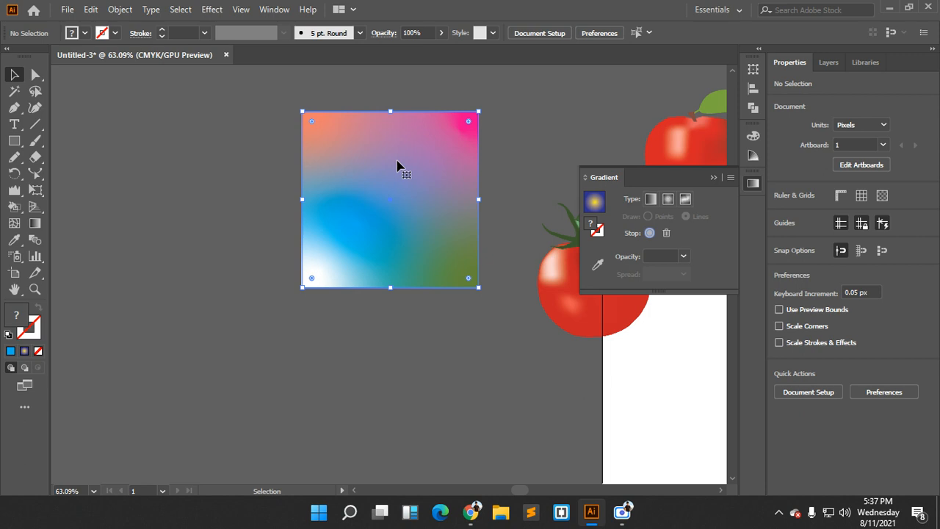
pyautogui.click(562, 452)
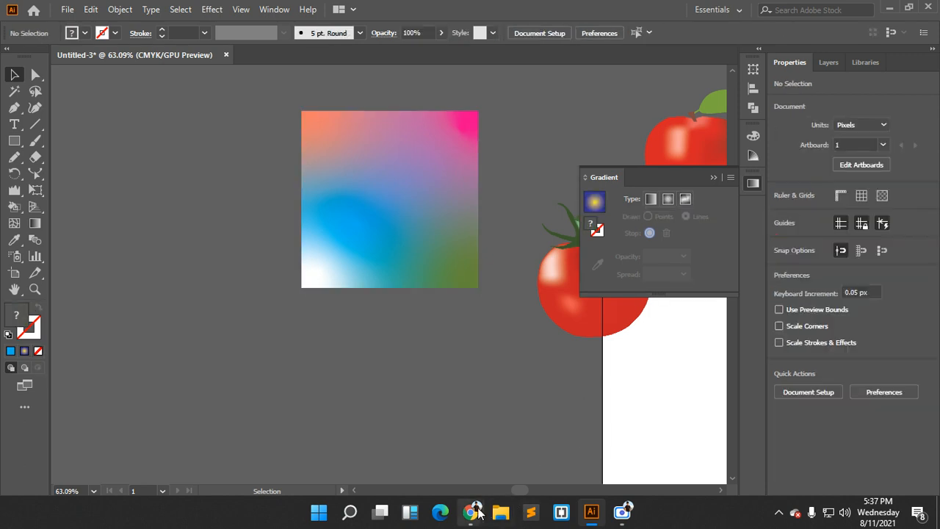
# Switch to the Google Meet call in Chrome, check the in-call messages, and return to Illustrator
pyautogui.moveTo(474, 512)
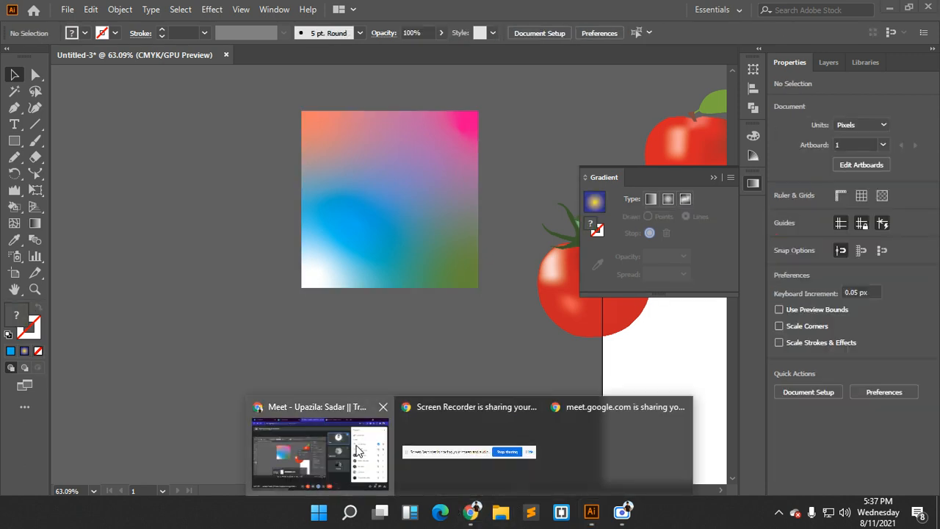
pyautogui.click(316, 454)
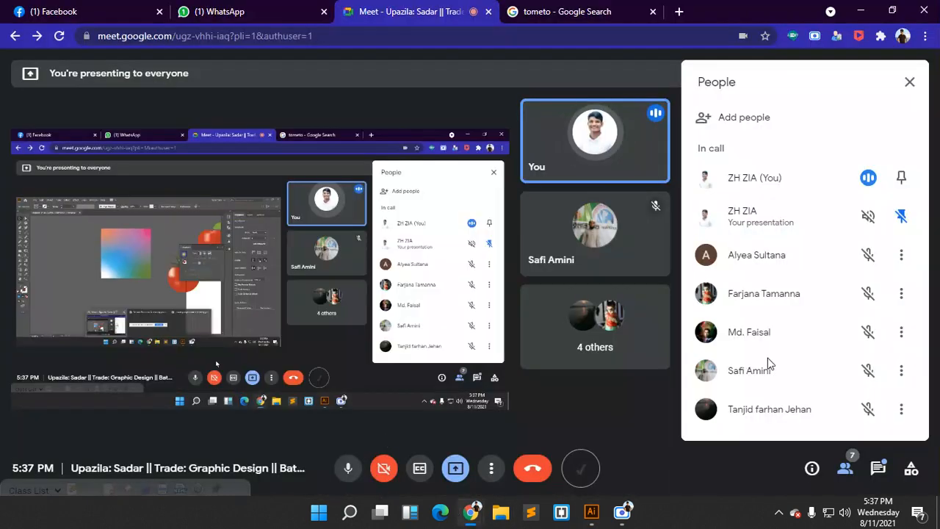
pyautogui.click(878, 469)
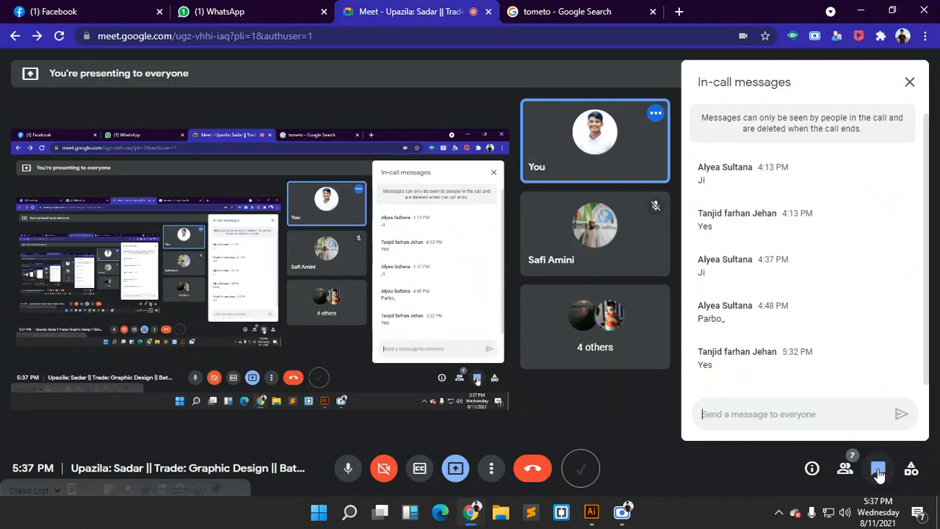
pyautogui.click(878, 469)
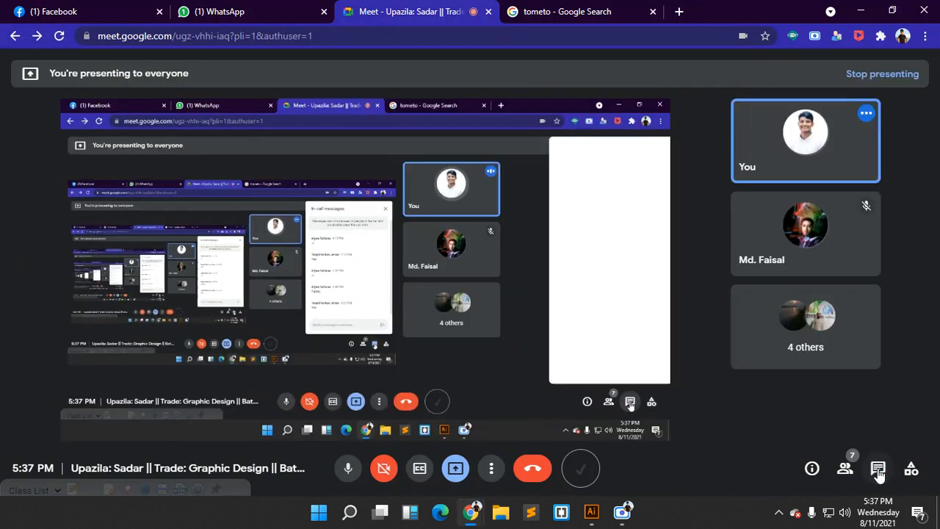
pyautogui.click(878, 471)
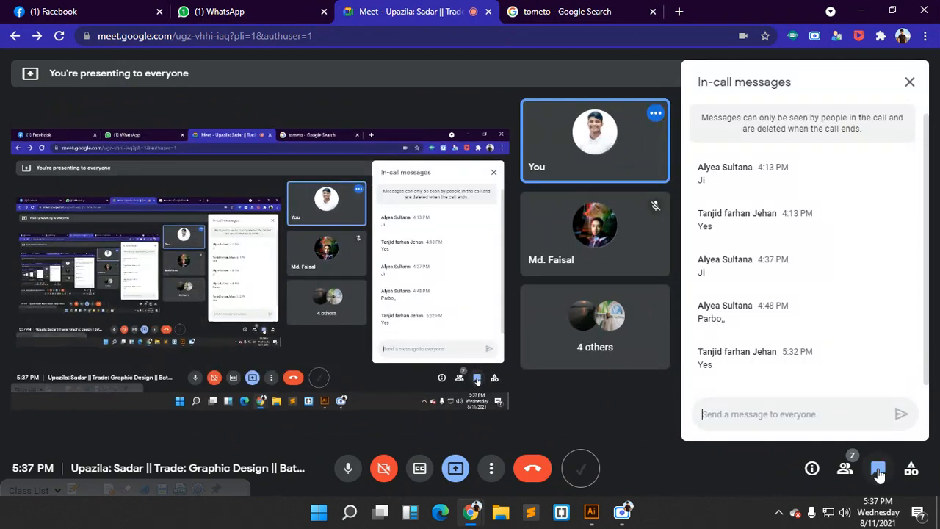
pyautogui.click(879, 470)
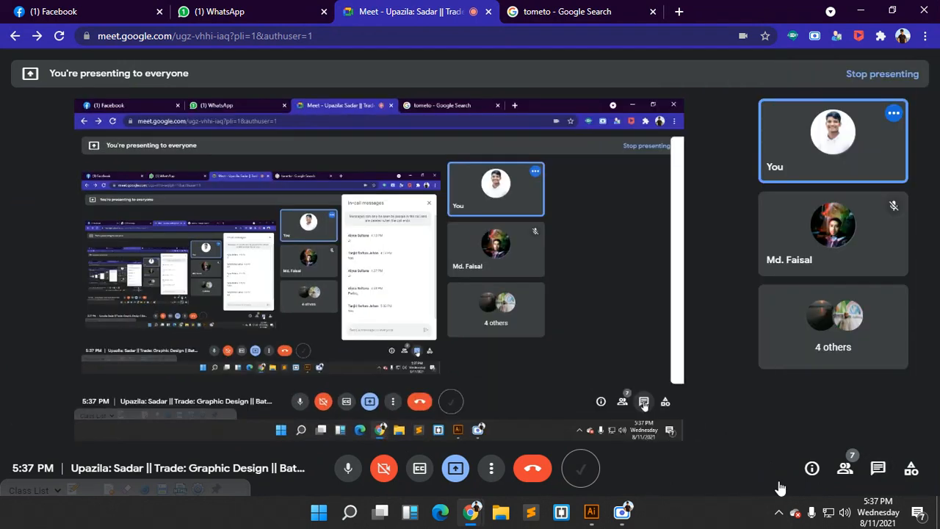
pyautogui.click(591, 512)
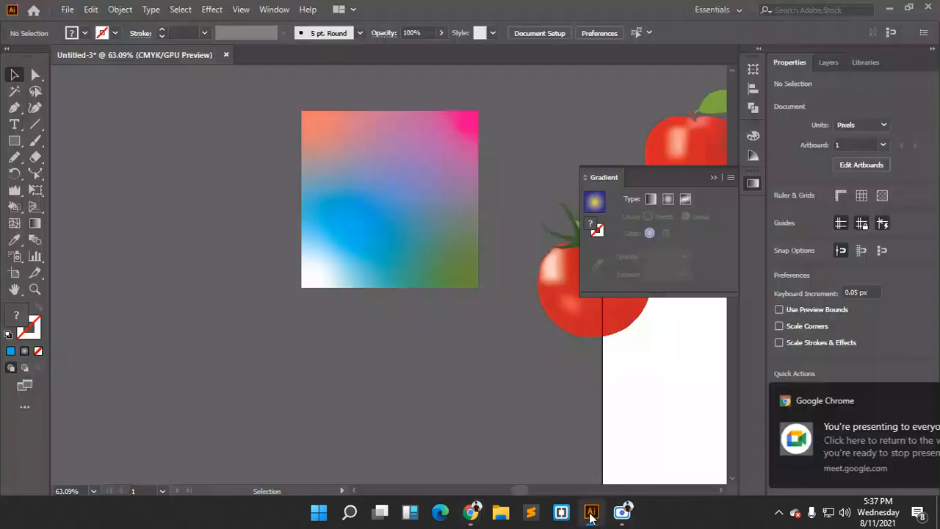
# Activate the Eyedropper tool and sample the grey canvas background and the gradient square as the fill colour
pyautogui.click(14, 244)
pyautogui.moveTo(19, 251); pyautogui.dragTo(55, 242)
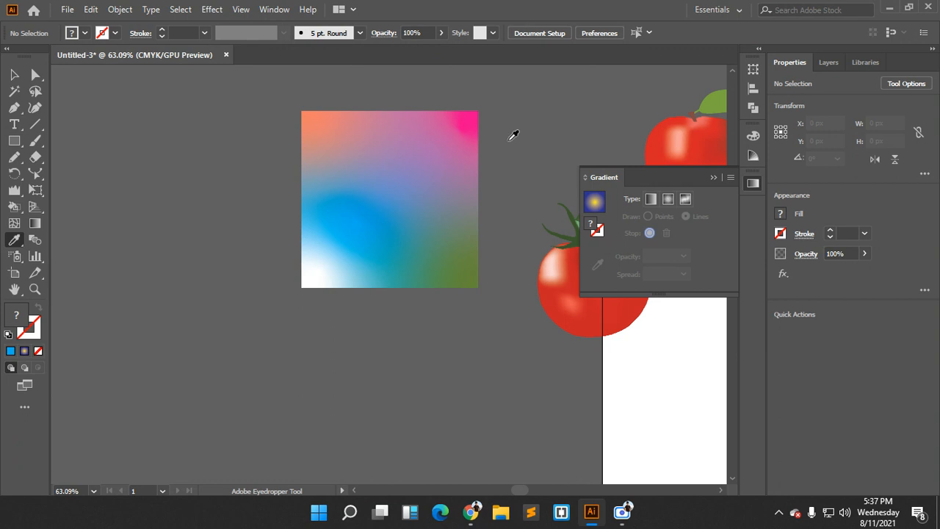
pyautogui.scroll(-2, 484, 164)
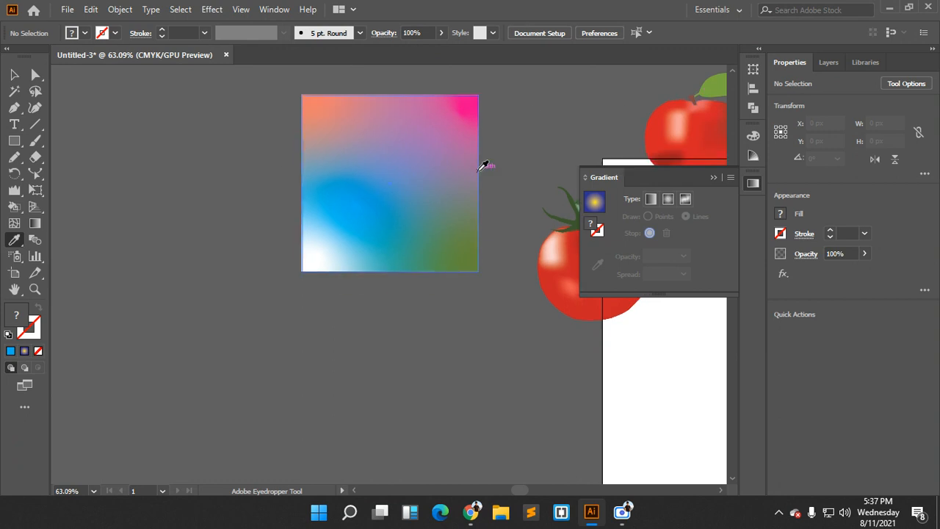
pyautogui.moveTo(338, 331); pyautogui.dragTo(242, 277)
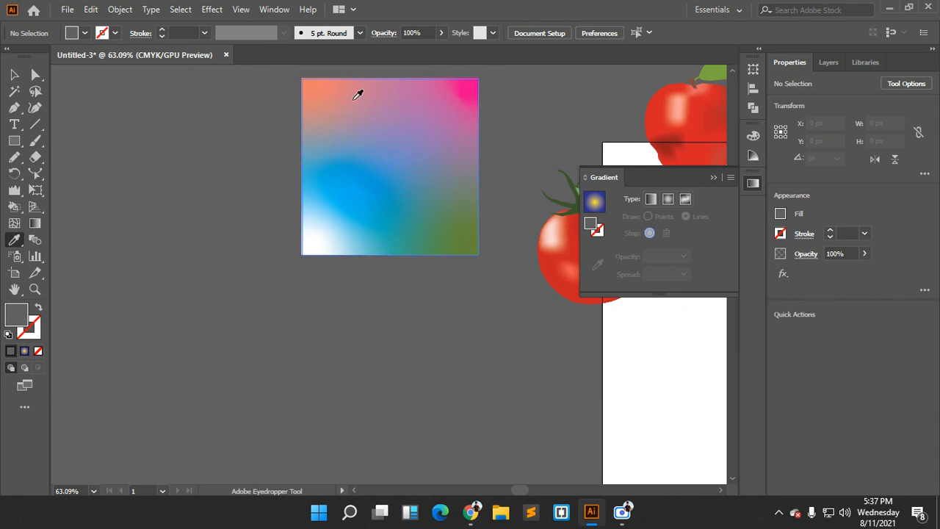
pyautogui.click(441, 92)
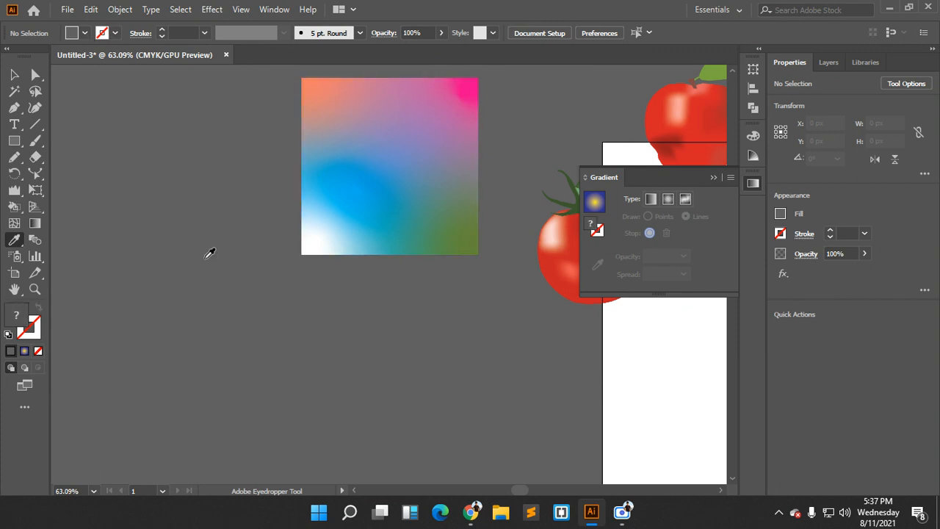
pyautogui.moveTo(478, 69); pyautogui.dragTo(565, 135)
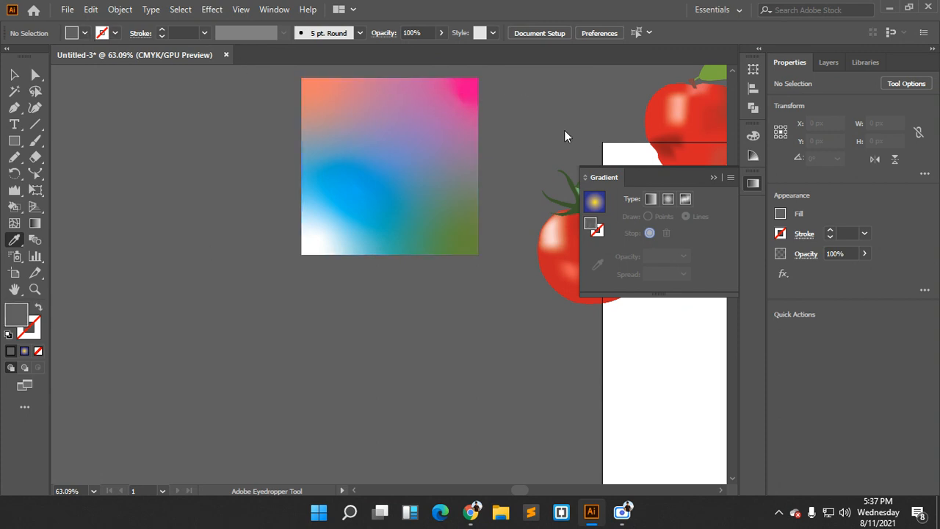
# Sample red fill colours from the tomato and the apple with the Eyedropper tool
pyautogui.click(559, 235)
pyautogui.click(571, 267)
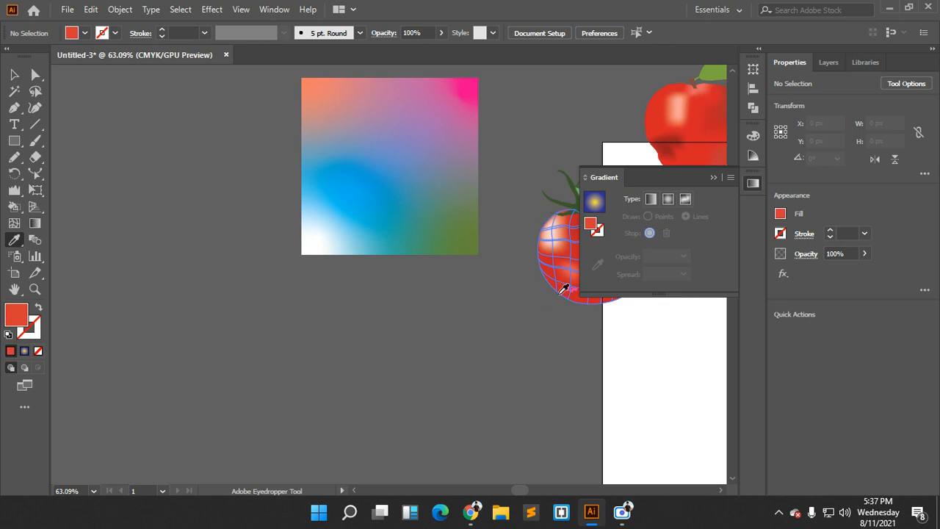
pyautogui.click(659, 100)
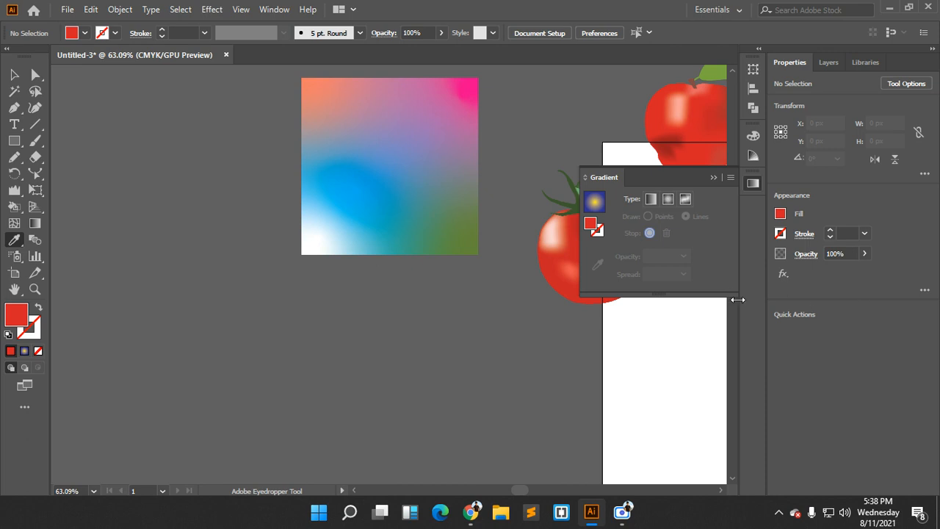
# Sample black as the fill colour from outside the canvas with the Eyedropper tool
pyautogui.click(510, 289)
pyautogui.moveTo(502, 328); pyautogui.dragTo(524, 515)
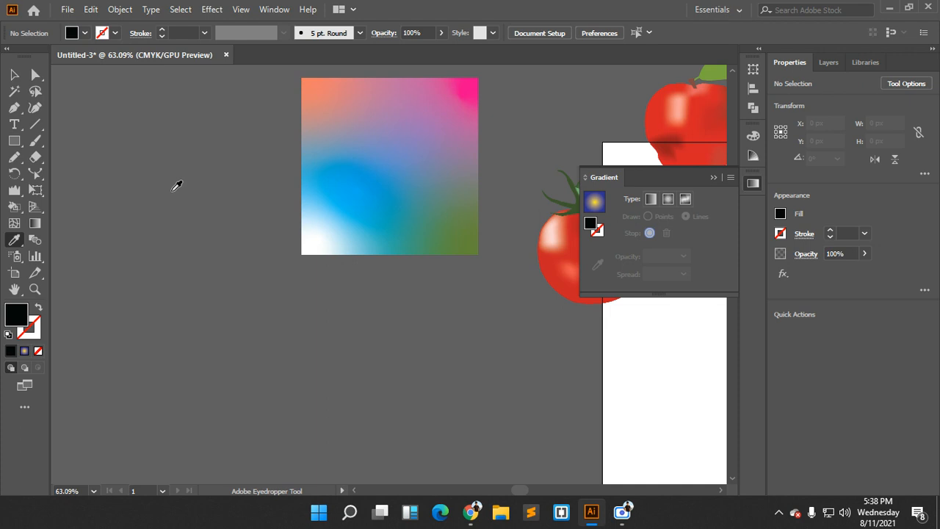
pyautogui.scroll(-2, 176, 186)
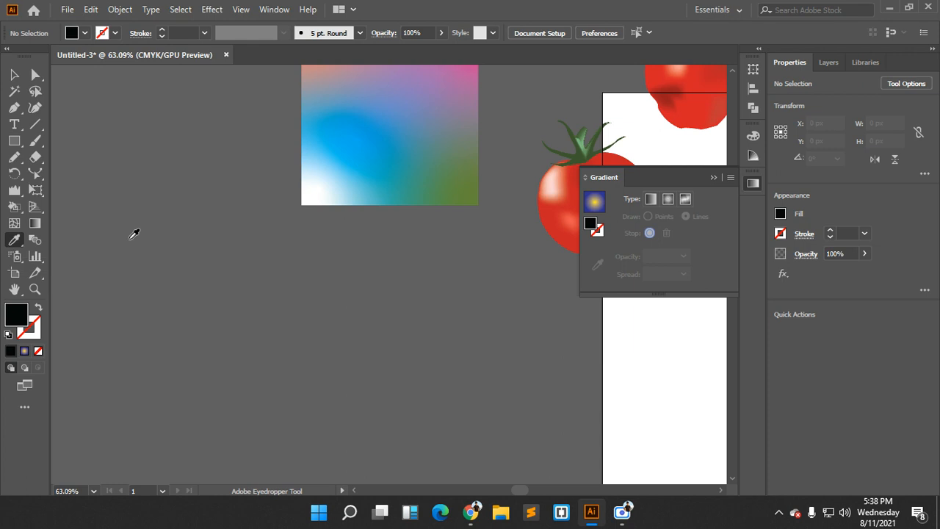
# Draw a black square about 86 px wide on the canvas beside the gradient square
pyautogui.scroll(5, 247, 206)
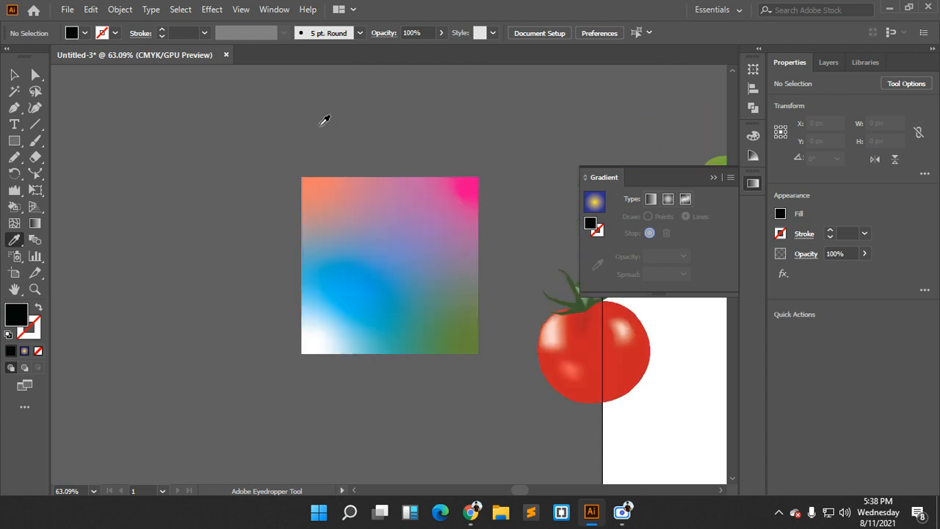
pyautogui.scroll(-3, 412, 162)
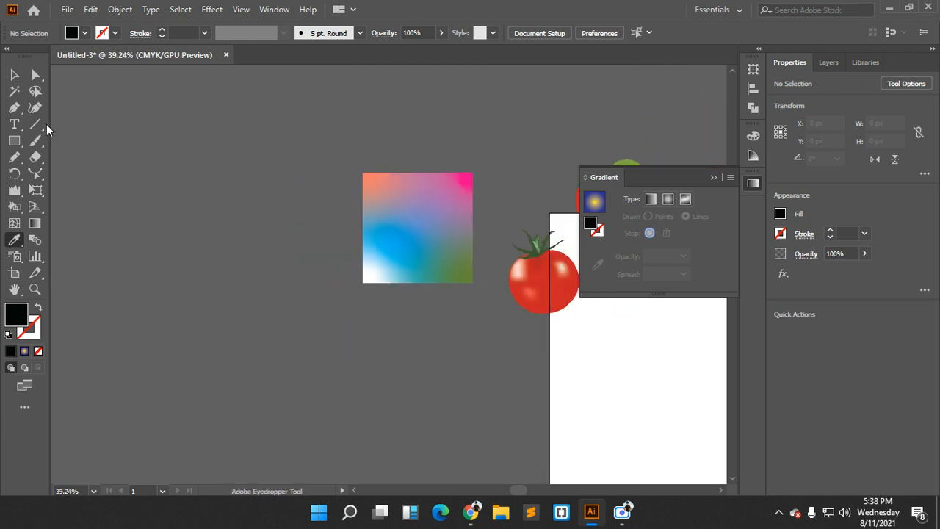
pyautogui.click(14, 140)
pyautogui.moveTo(129, 133); pyautogui.dragTo(147, 150)
pyautogui.click(14, 74)
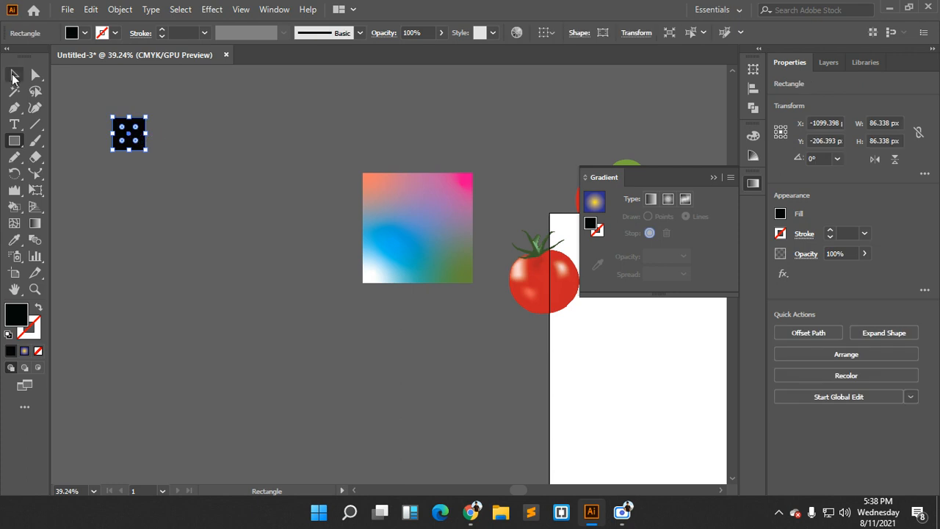
pyautogui.click(248, 128)
# Duplicate the black square twice to form a horizontal row of three evenly spaced squares
pyautogui.click(140, 135)
pyautogui.moveTo(140, 135); pyautogui.dragTo(287, 136)
pyautogui.moveTo(219, 133); pyautogui.dragTo(184, 135)
pyautogui.moveTo(283, 134); pyautogui.dragTo(237, 137)
pyautogui.click(279, 152)
pyautogui.hscroll(-2, 279, 152)
pyautogui.hscroll(-1, 229, 169)
# Fill the first square of the row with yellow and the middle one with pink
pyautogui.moveTo(229, 168); pyautogui.dragTo(169, 111)
pyautogui.click(71, 32)
pyautogui.click(57, 56)
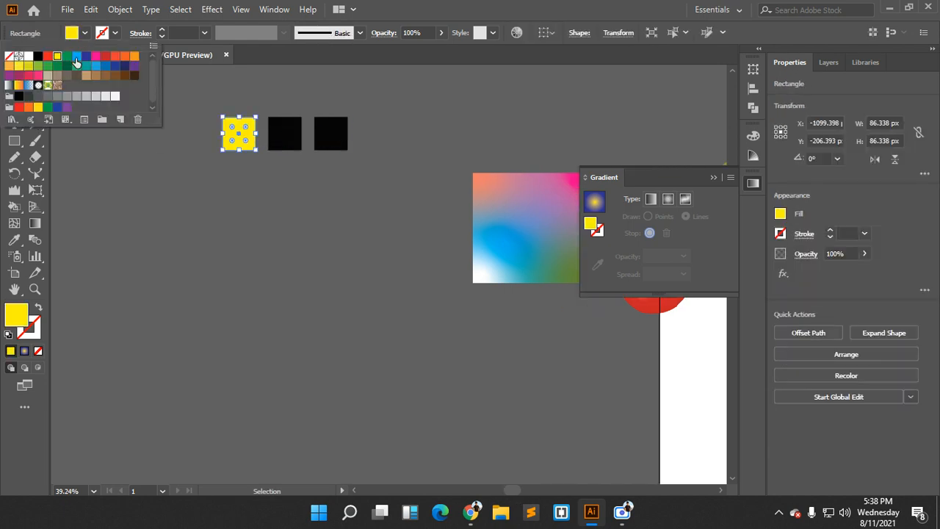
pyautogui.click(283, 132)
pyautogui.click(285, 134)
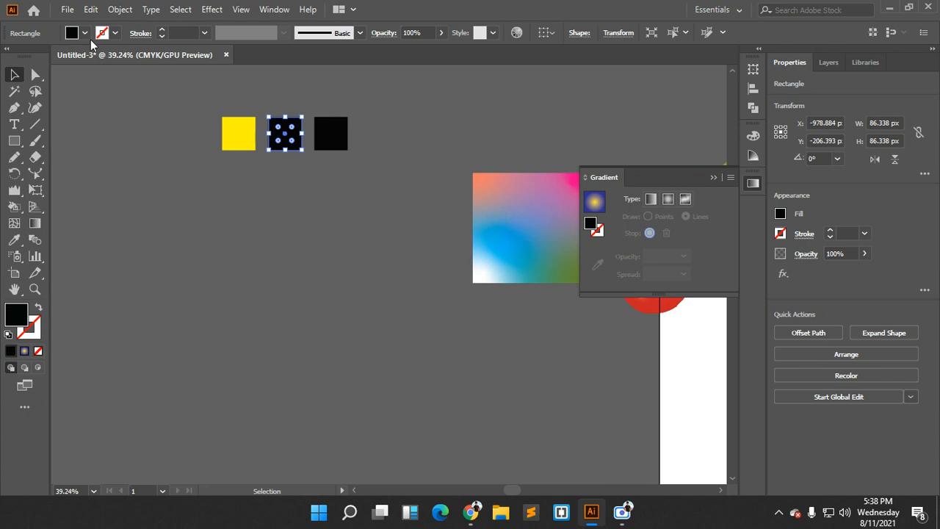
pyautogui.click(71, 32)
pyautogui.click(95, 56)
pyautogui.click(452, 142)
# Fill the remaining black square at the end of the row with orange-red
pyautogui.click(330, 133)
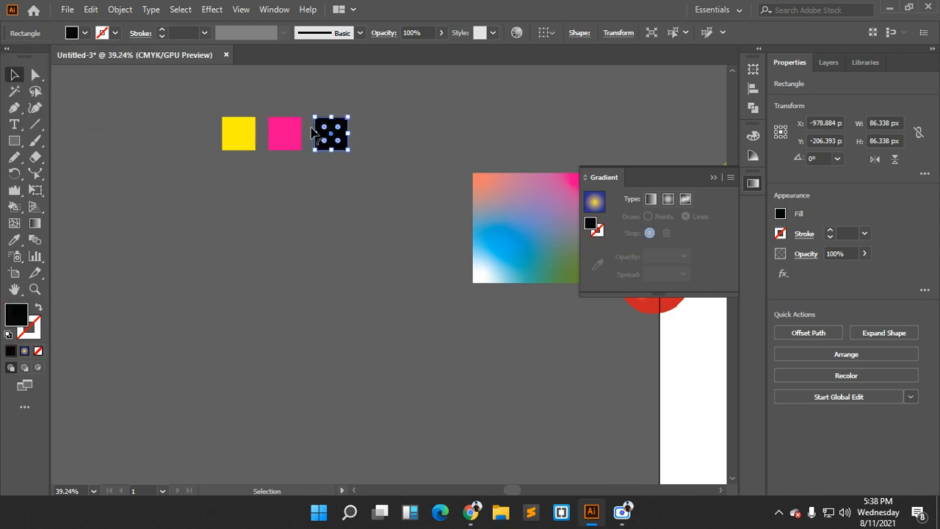
pyautogui.click(84, 33)
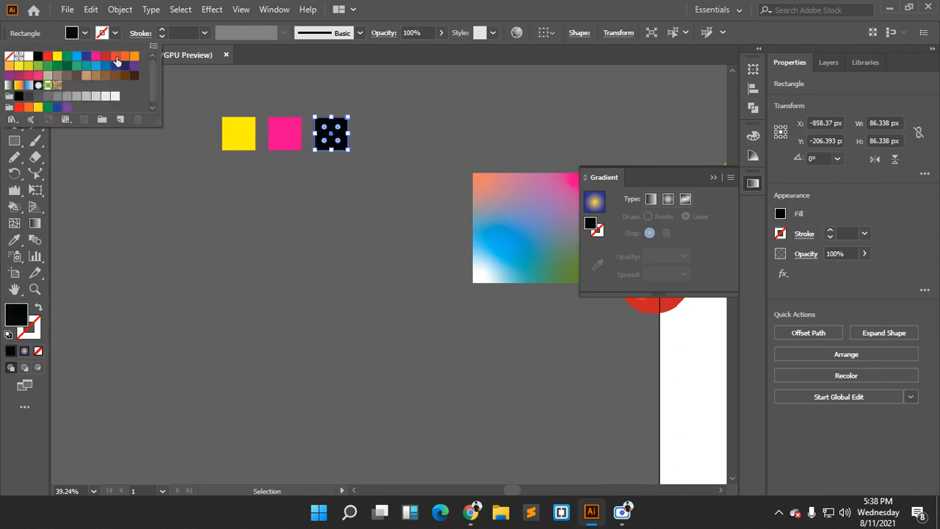
pyautogui.click(116, 61)
pyautogui.click(363, 162)
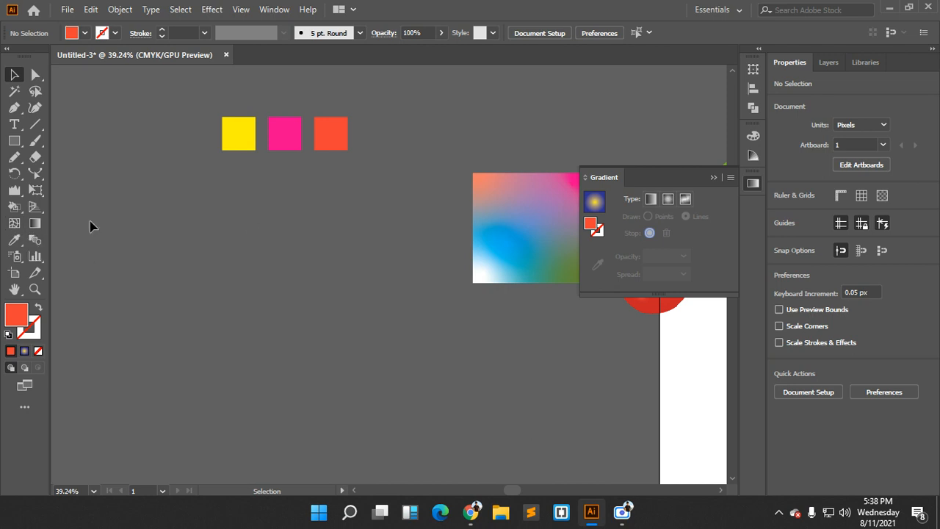
# Measure the gradient square's height from its upper to its lower edge with the Measure tool
pyautogui.click(15, 239)
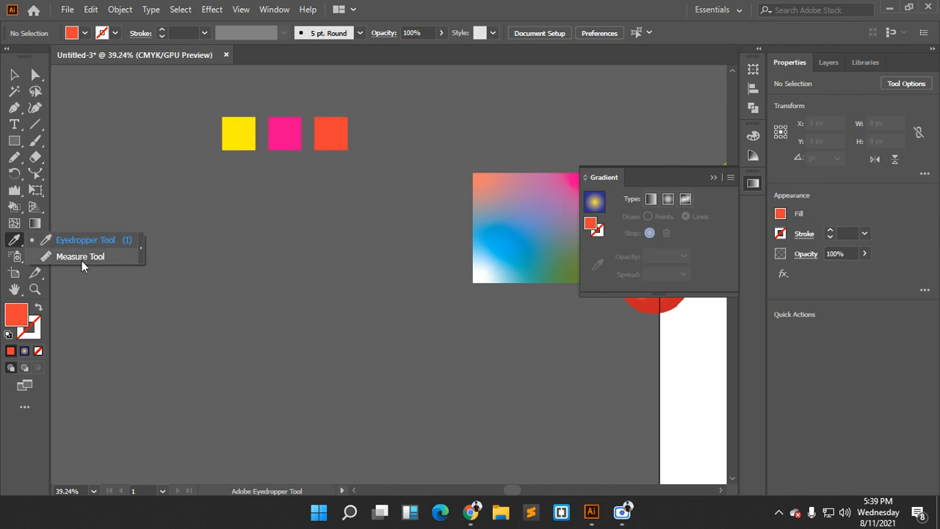
pyautogui.click(81, 261)
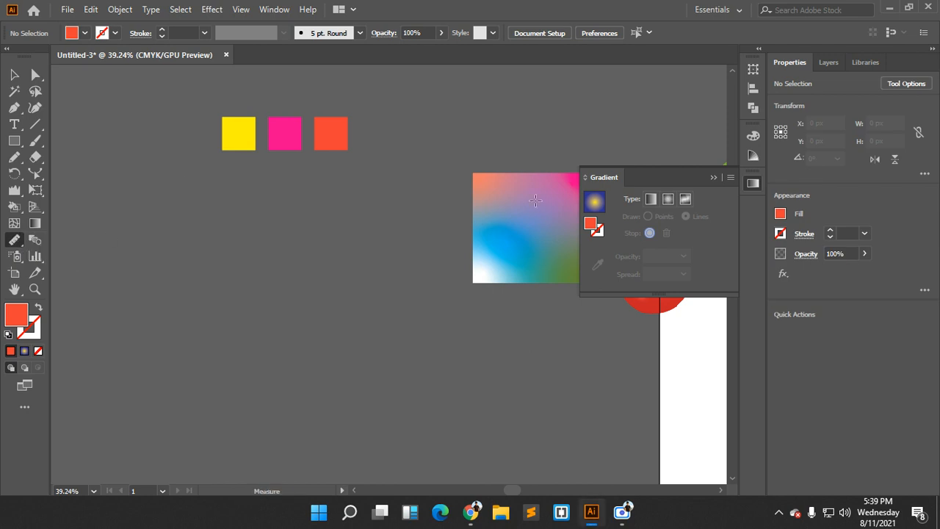
pyautogui.moveTo(535, 200); pyautogui.dragTo(410, 197)
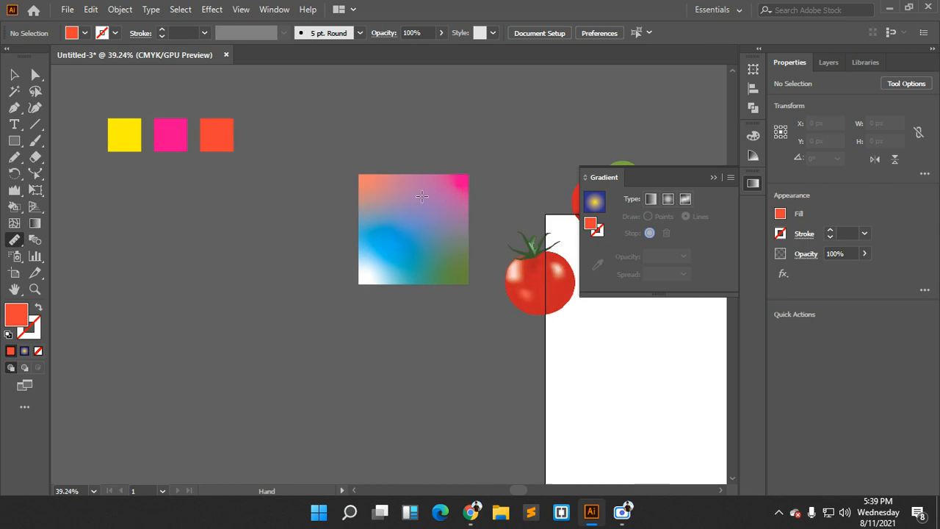
pyautogui.click(396, 188)
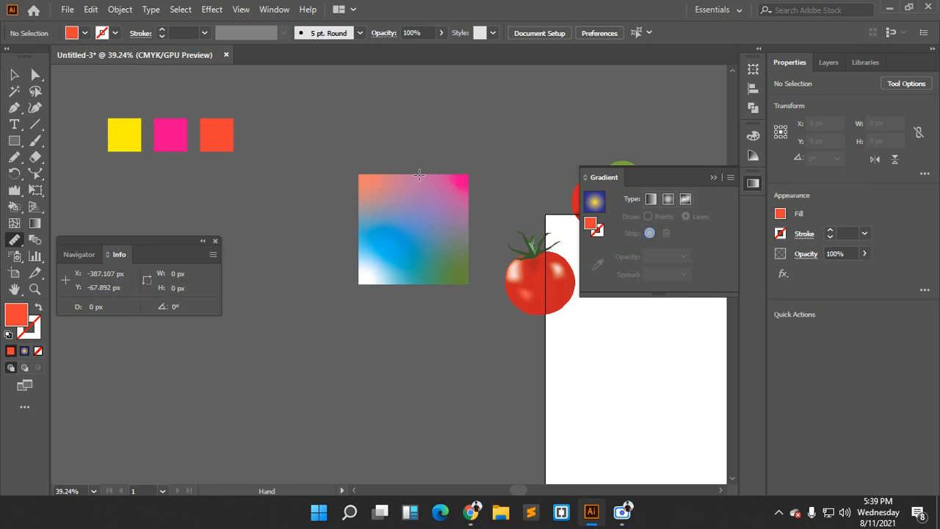
pyautogui.moveTo(416, 174); pyautogui.dragTo(416, 282)
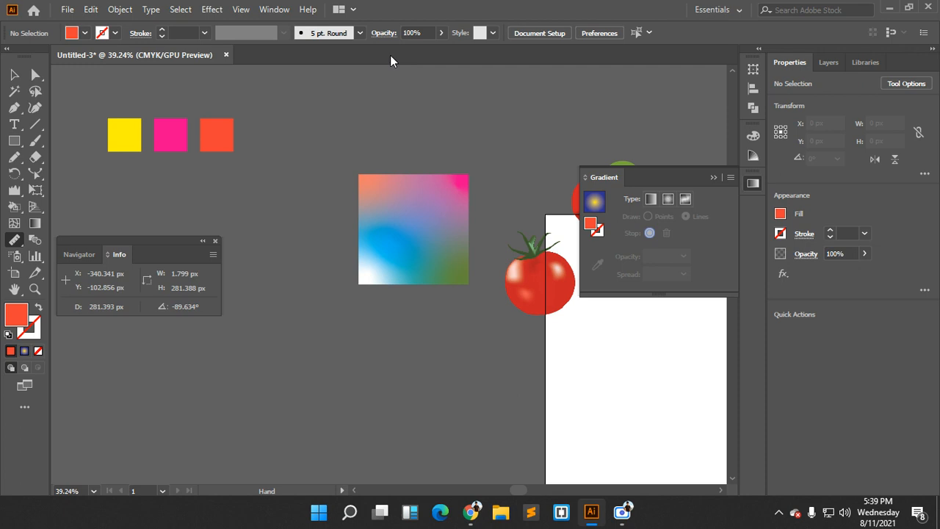
# Show the rulers and set their units to inches
pyautogui.hotkey('ctrl', 'r')
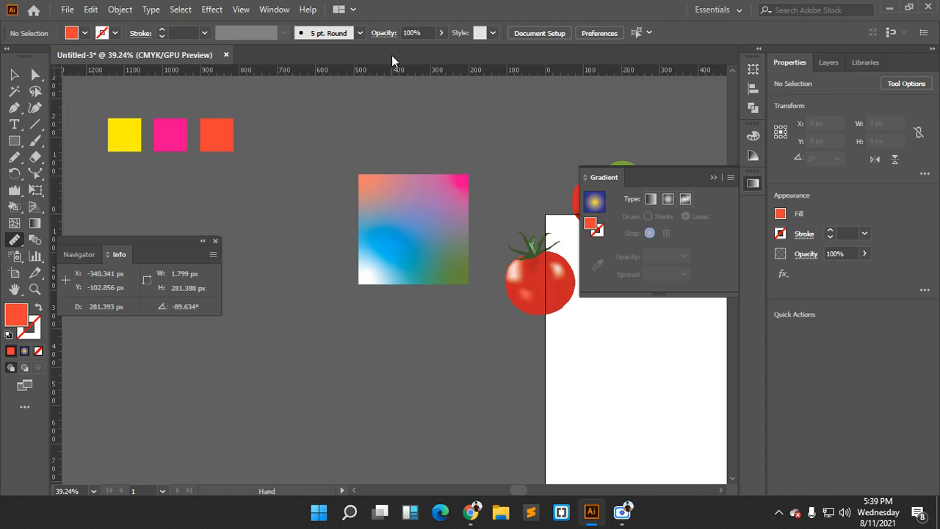
pyautogui.rightClick(397, 72)
pyautogui.click(431, 107)
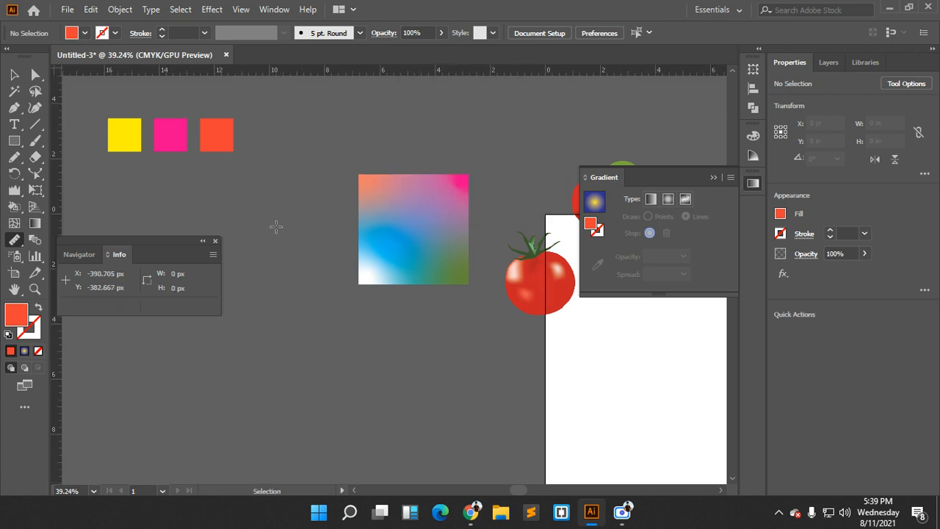
# Measure a vertical distance inside the gradient square and a horizontal distance across the orange-red square
pyautogui.moveTo(395, 202); pyautogui.dragTo(398, 254)
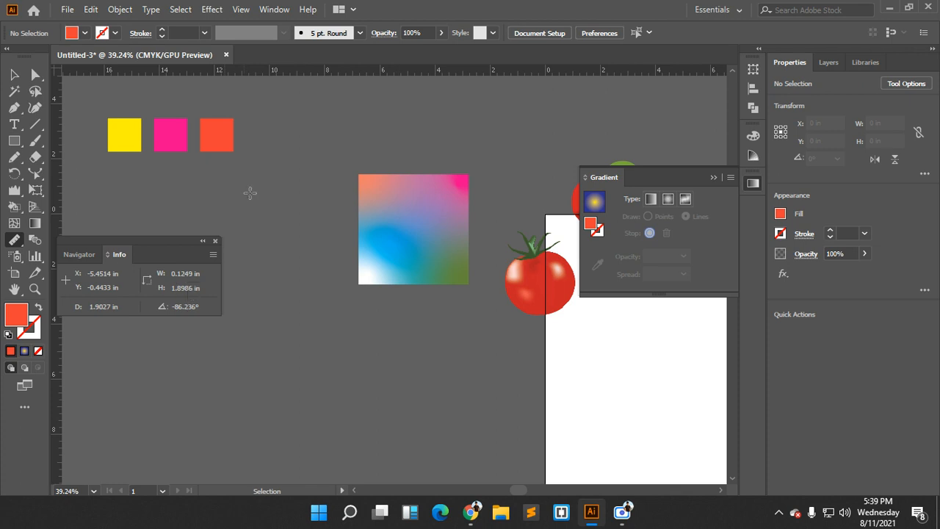
pyautogui.moveTo(203, 135); pyautogui.dragTo(230, 134)
# Set the ruler units back to pixels and close the Info panel
pyautogui.rightClick(407, 69)
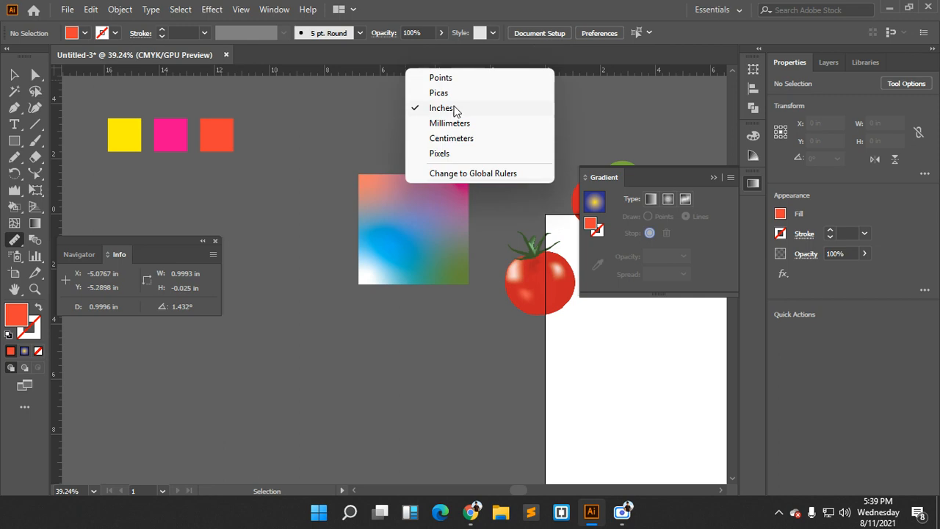
pyautogui.click(445, 153)
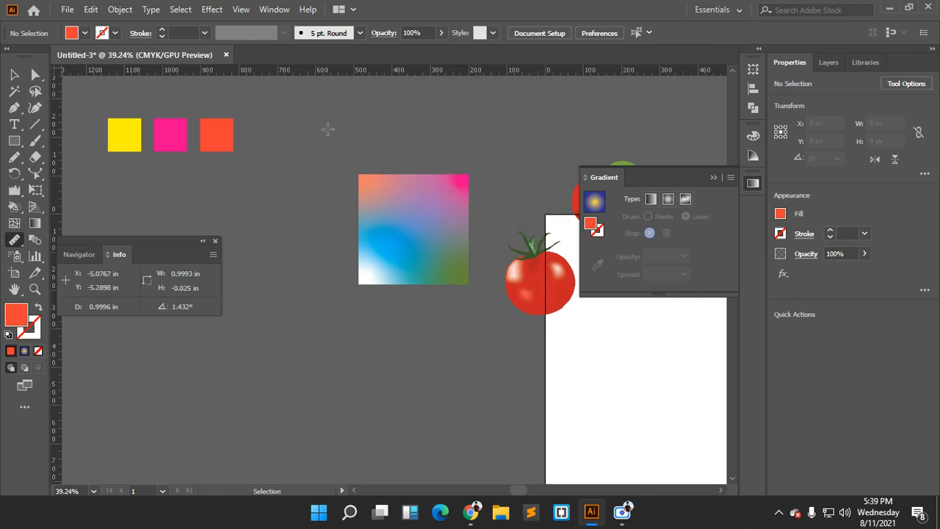
pyautogui.click(14, 240)
pyautogui.moveTo(143, 242); pyautogui.dragTo(181, 224)
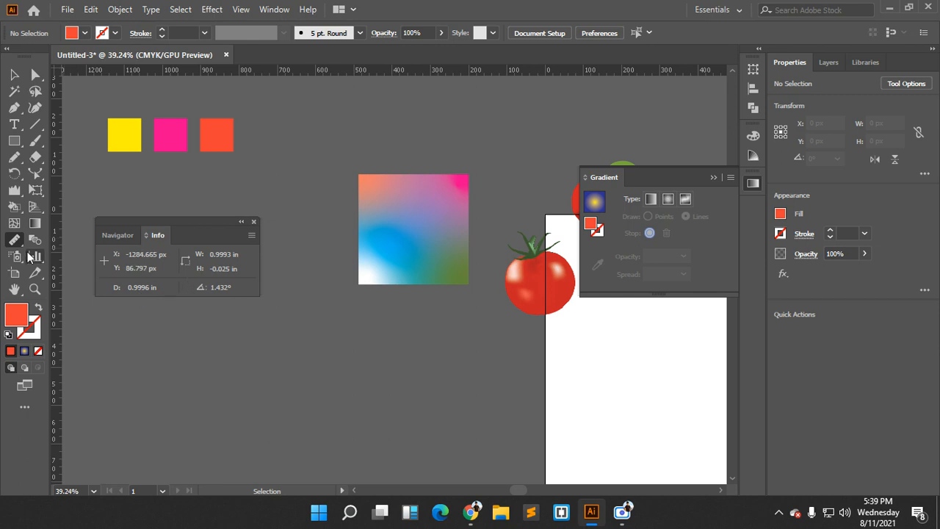
pyautogui.click(253, 222)
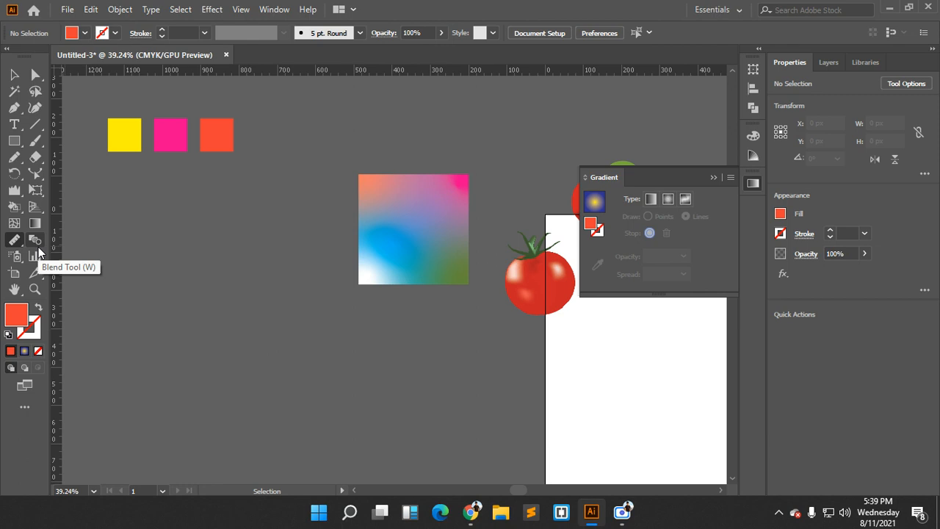
# Select the yellow, pink and orange-red squares together and delete them, leaving nothing selected
pyautogui.press('v')
pyautogui.moveTo(109, 105); pyautogui.dragTo(247, 167)
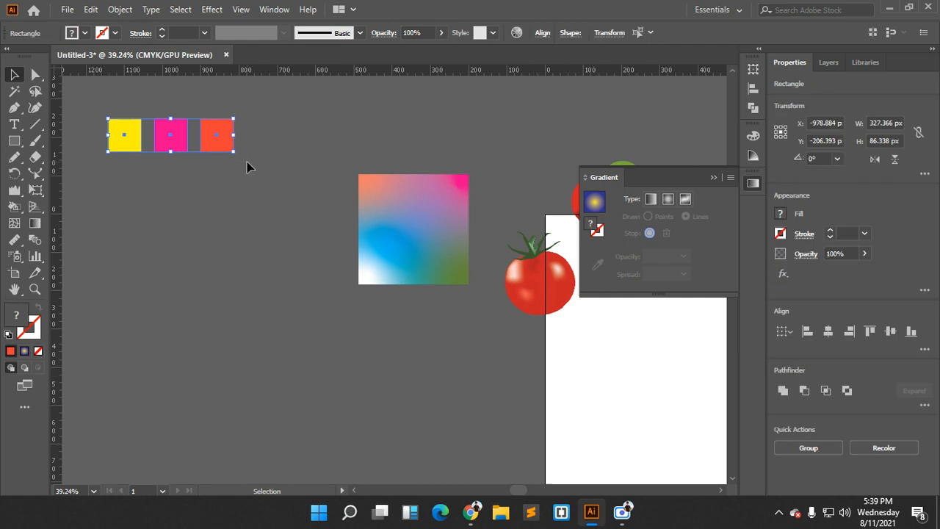
pyautogui.press('Delete')
pyautogui.click(392, 183)
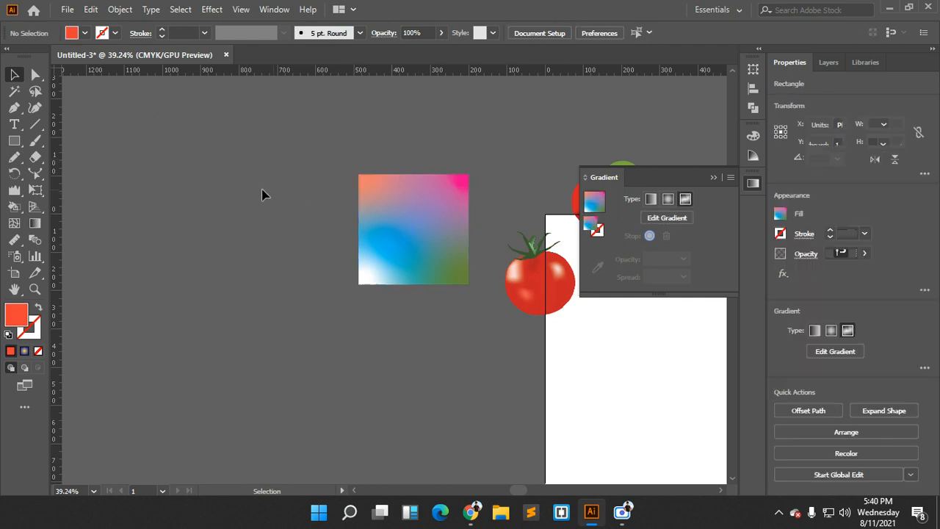
pyautogui.click(263, 196)
# Draw a white five-pointed star about 665 px wide and 699 px high in the empty canvas area beside the gradient square
pyautogui.hscroll(-3, 350, 179)
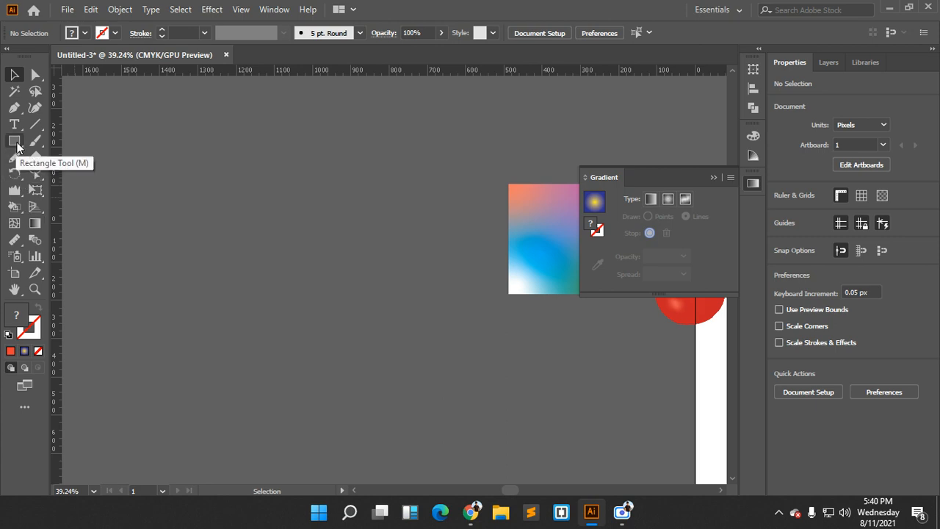
pyautogui.moveTo(17, 147); pyautogui.dragTo(92, 210)
pyautogui.moveTo(194, 224); pyautogui.dragTo(316, 306)
# Remove the star's fill and give it a 0.5 pt stroke
pyautogui.click(85, 33)
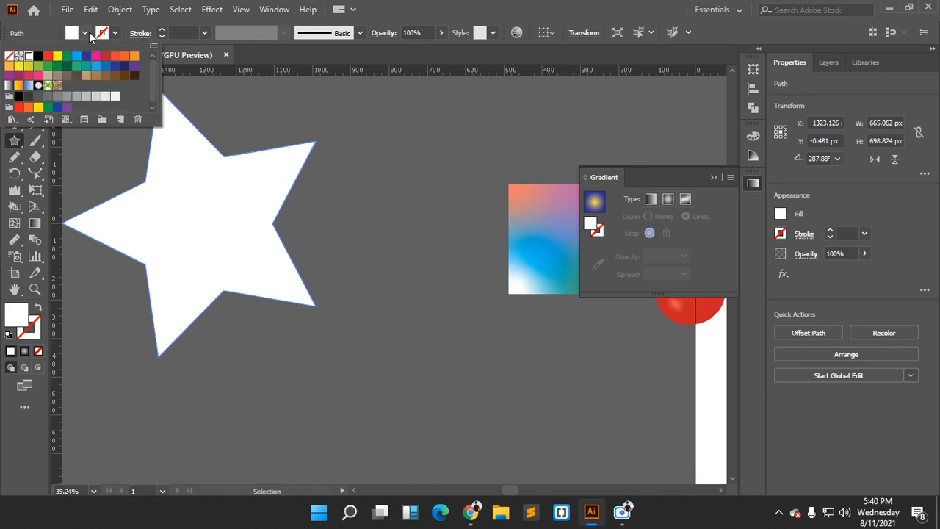
pyautogui.click(9, 56)
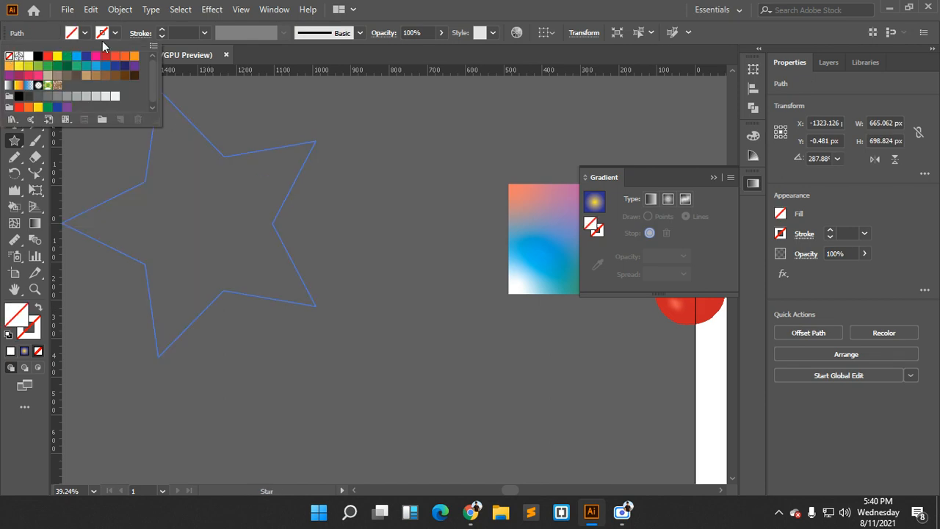
pyautogui.click(37, 56)
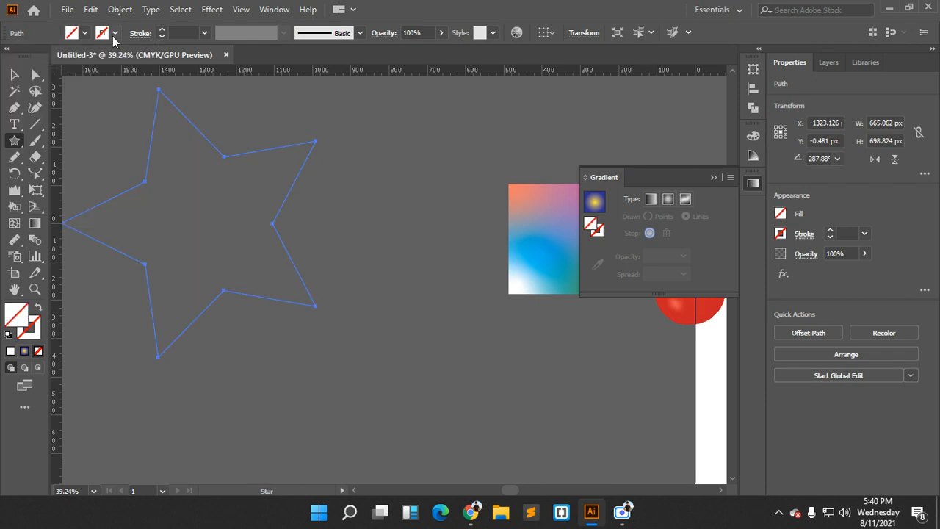
pyautogui.click(160, 30)
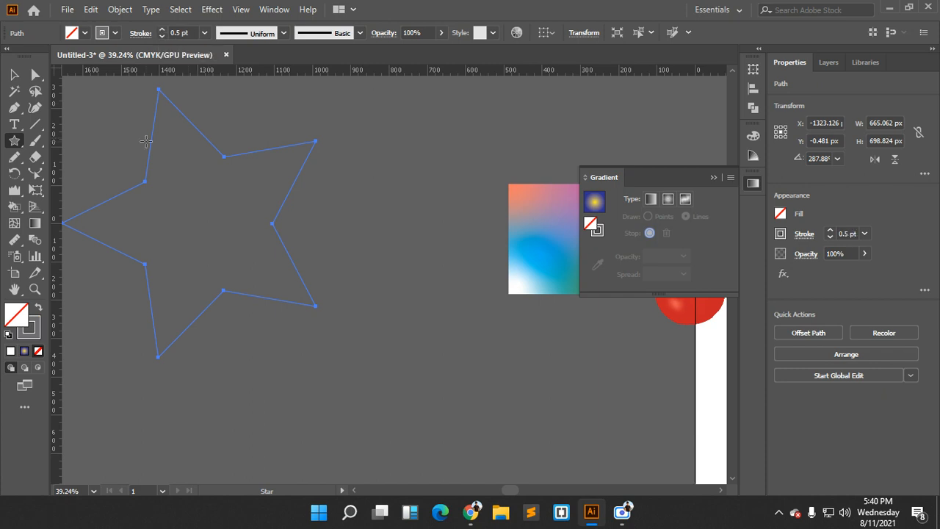
# Try black as the star's stroke colour and replace it with the Orange, Yellow gradient
pyautogui.click(116, 33)
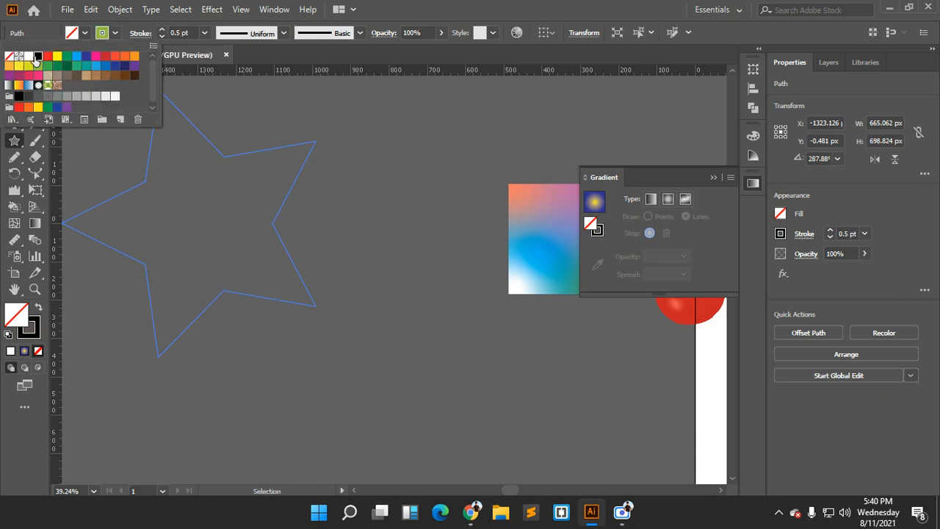
pyautogui.click(120, 38)
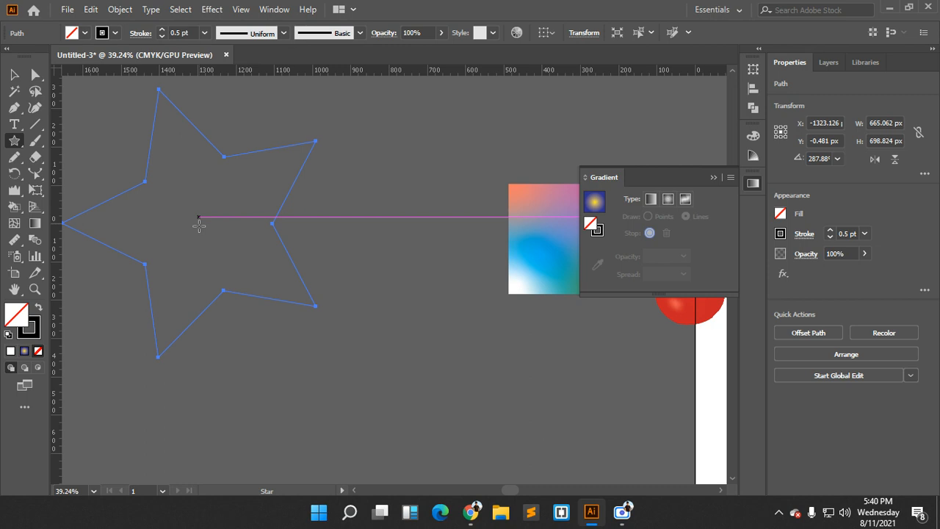
pyautogui.click(115, 33)
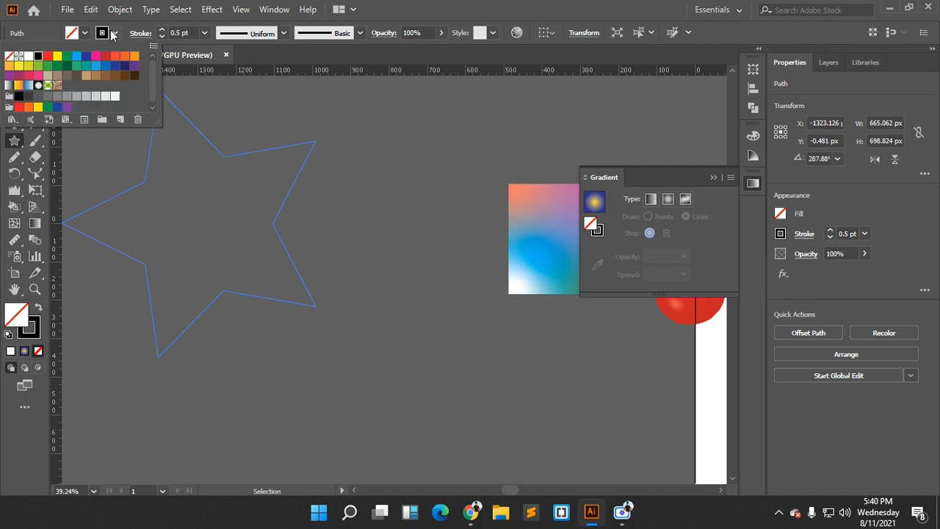
pyautogui.click(19, 86)
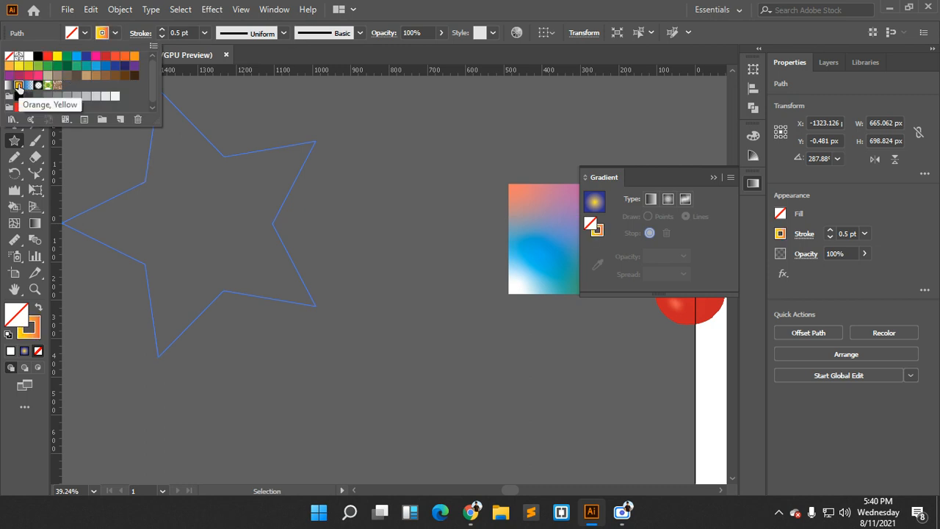
pyautogui.click(116, 33)
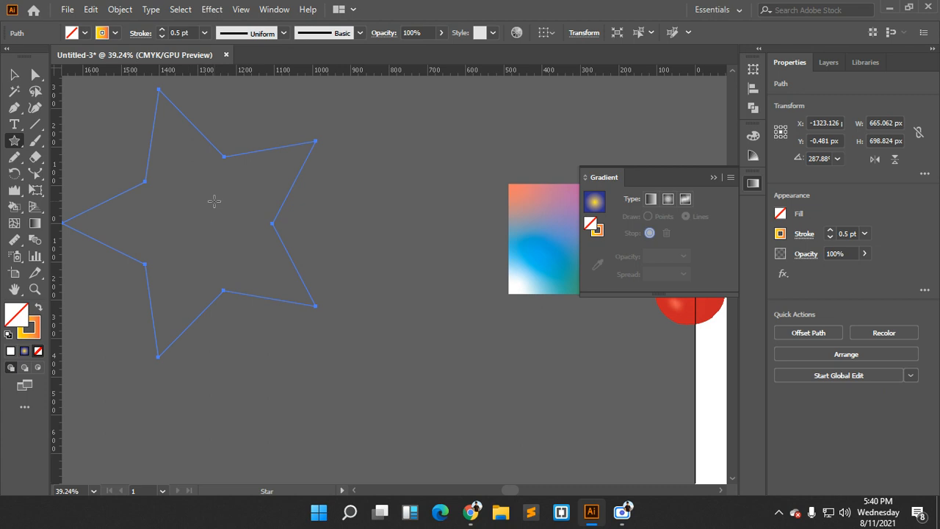
# Draw a small circle at the centre of the star with the Ellipse tool
pyautogui.moveTo(14, 141); pyautogui.dragTo(59, 170)
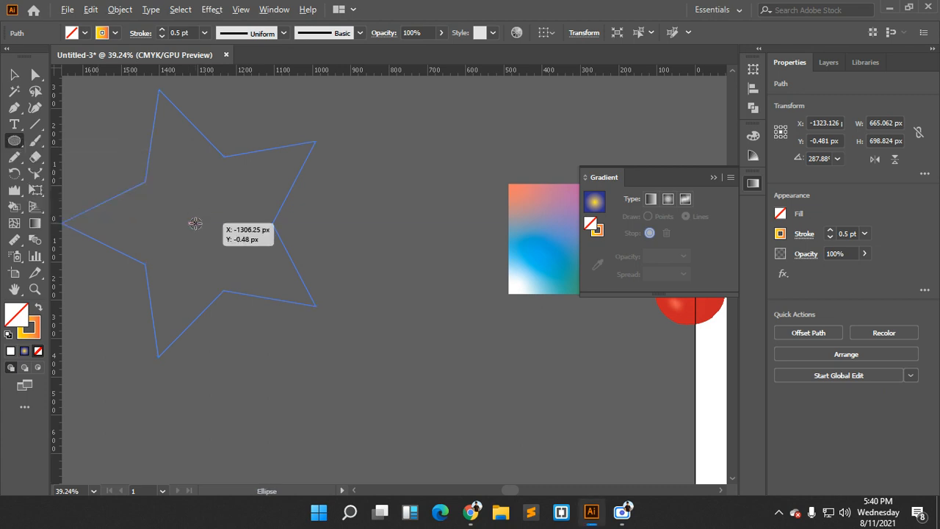
pyautogui.moveTo(189, 224); pyautogui.dragTo(200, 226)
# Try to select the star and the centre circle together with Direct Selection for blending
pyautogui.click(35, 74)
pyautogui.click(503, 162)
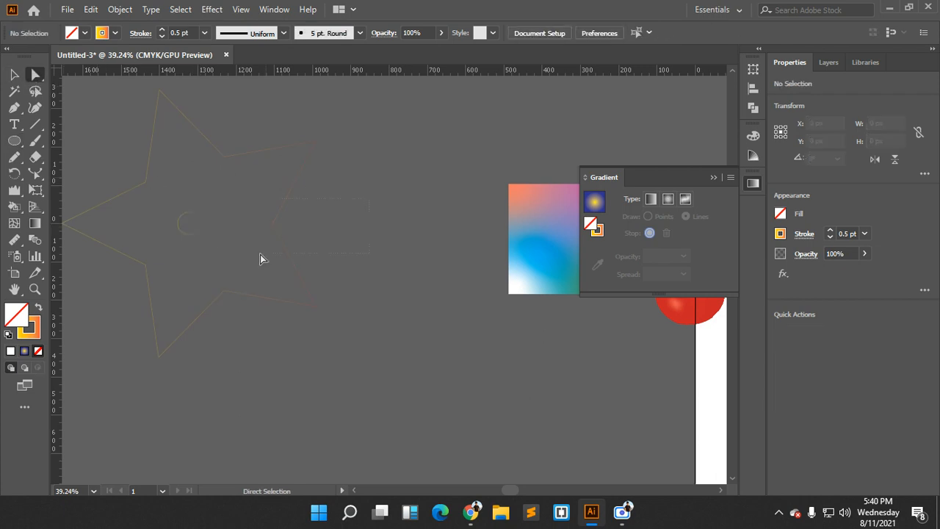
pyautogui.moveTo(147, 211); pyautogui.dragTo(248, 240)
pyautogui.click(230, 226)
pyautogui.click(96, 210)
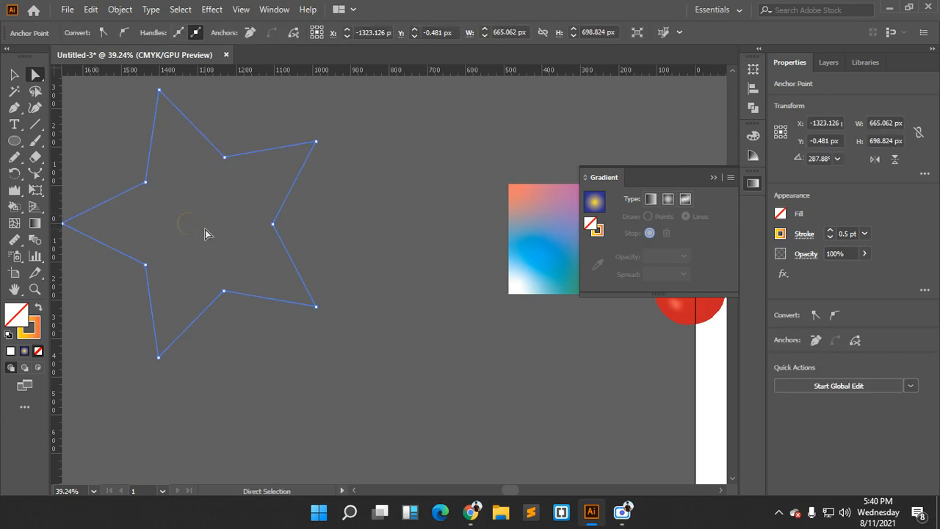
pyautogui.click(33, 240)
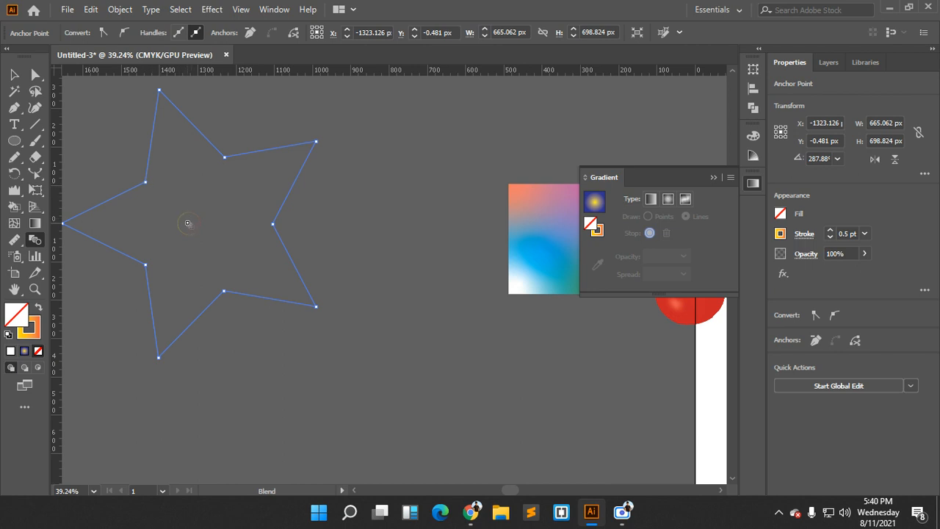
# Select the star and the circle together and set the Blend Options spacing to Specified Steps
pyautogui.press('v')
pyautogui.click(98, 97)
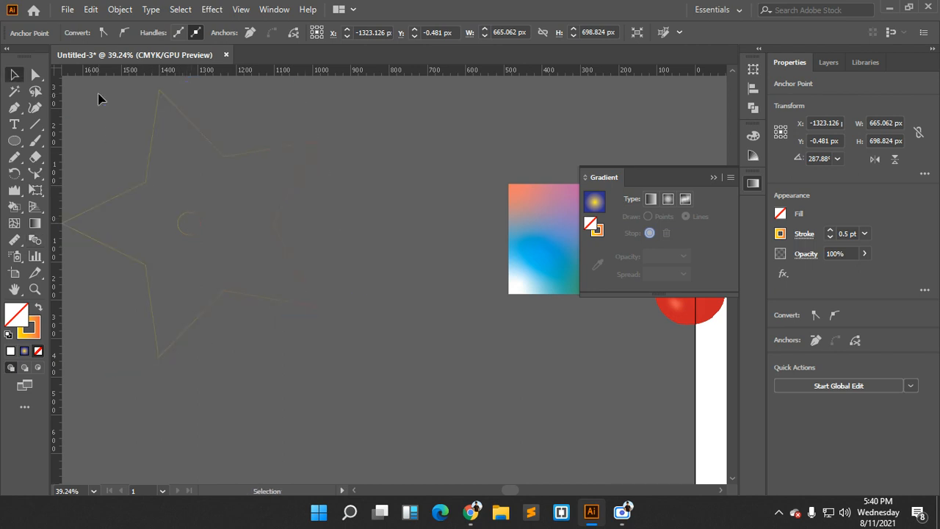
pyautogui.click(199, 254)
pyautogui.click(39, 239)
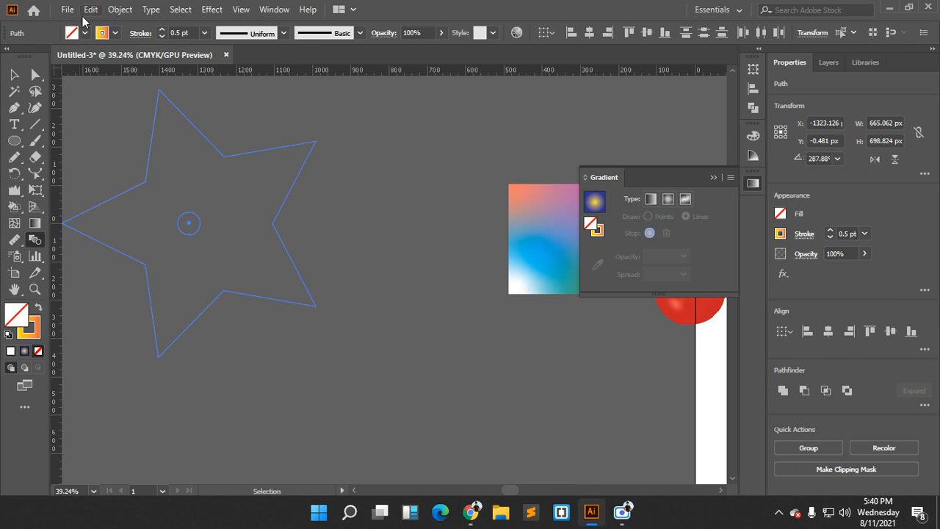
pyautogui.doubleClick(31, 239)
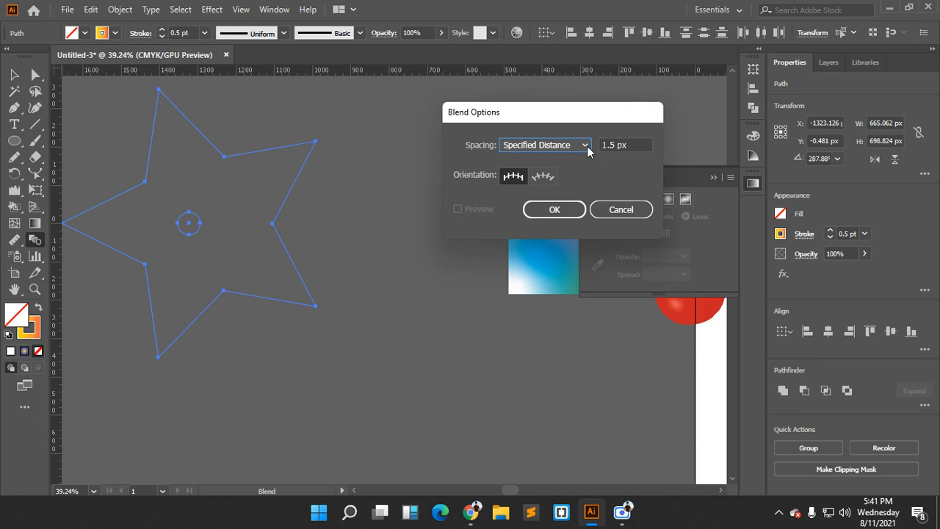
pyautogui.click(586, 147)
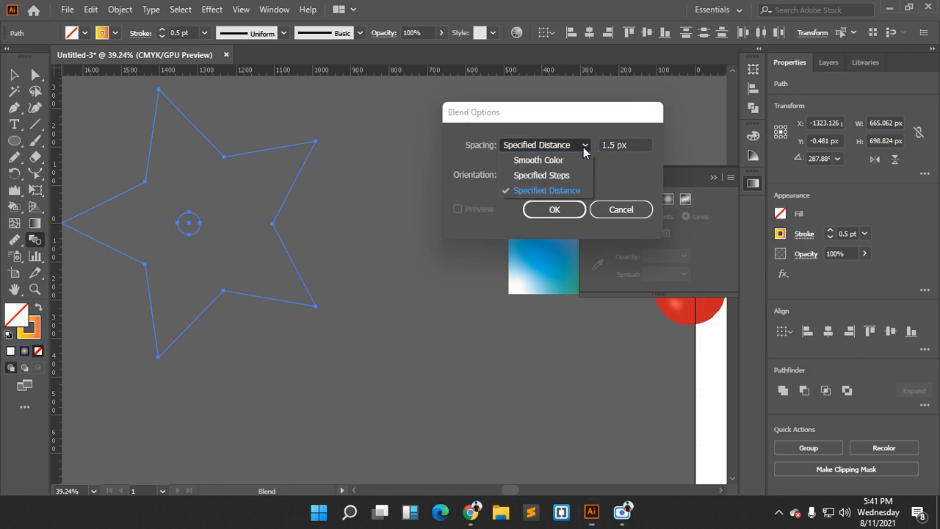
pyautogui.click(550, 160)
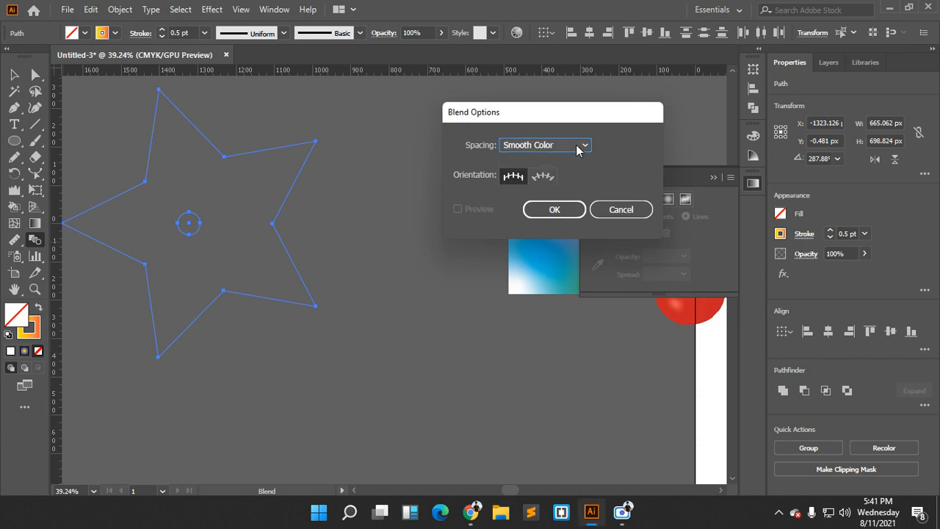
pyautogui.click(580, 147)
pyautogui.click(553, 177)
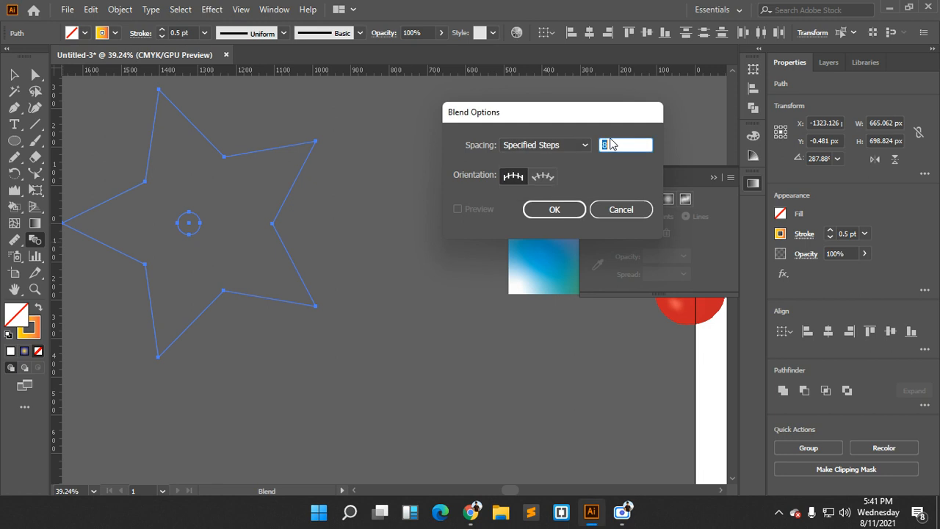
pyautogui.click(557, 209)
# Reselect the star and circle and set the number of Specified Steps for blending to 10
pyautogui.click(14, 74)
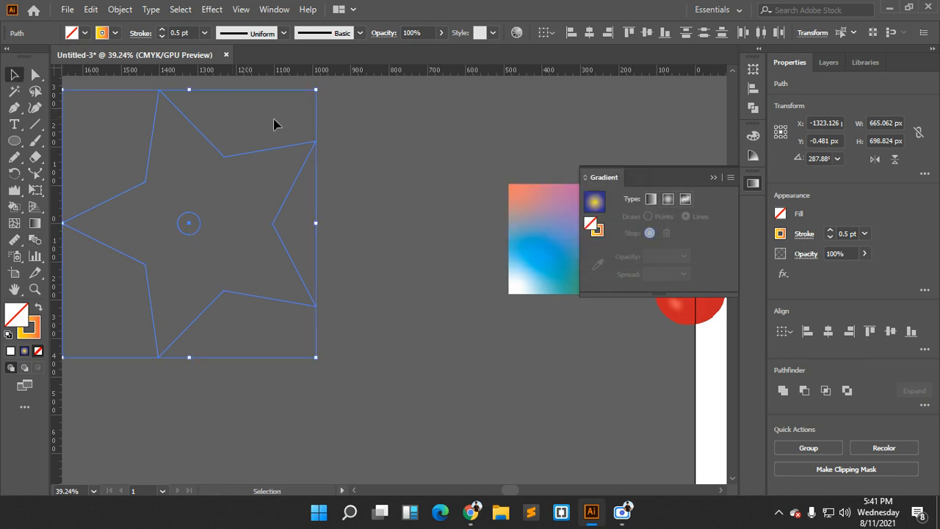
pyautogui.click(412, 143)
pyautogui.click(149, 285)
pyautogui.doubleClick(34, 240)
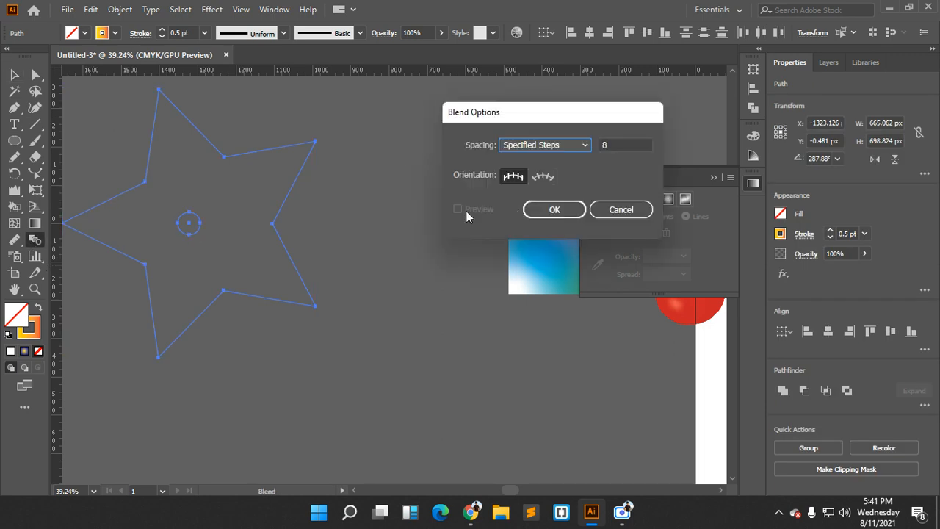
pyautogui.click(598, 149)
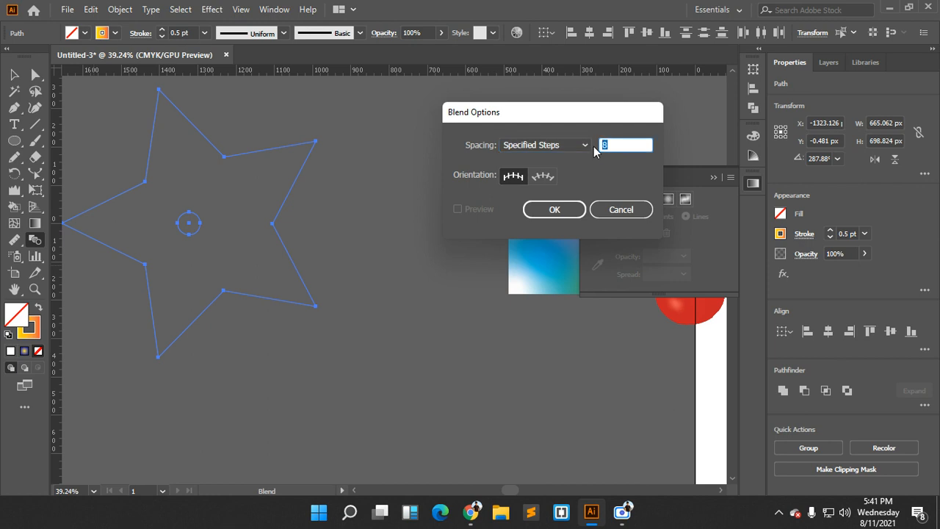
pyautogui.click(550, 210)
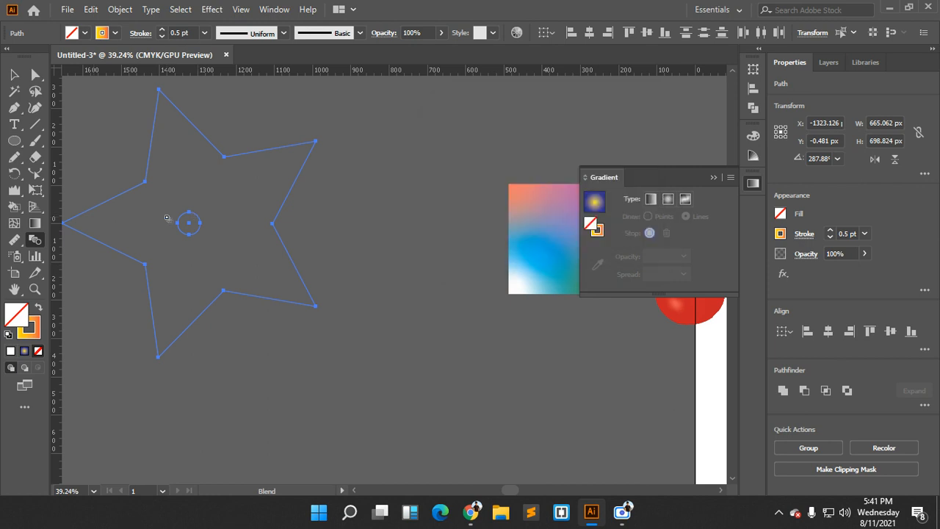
# Delete the small circle and the star outline
pyautogui.scroll(-1, 235, 220)
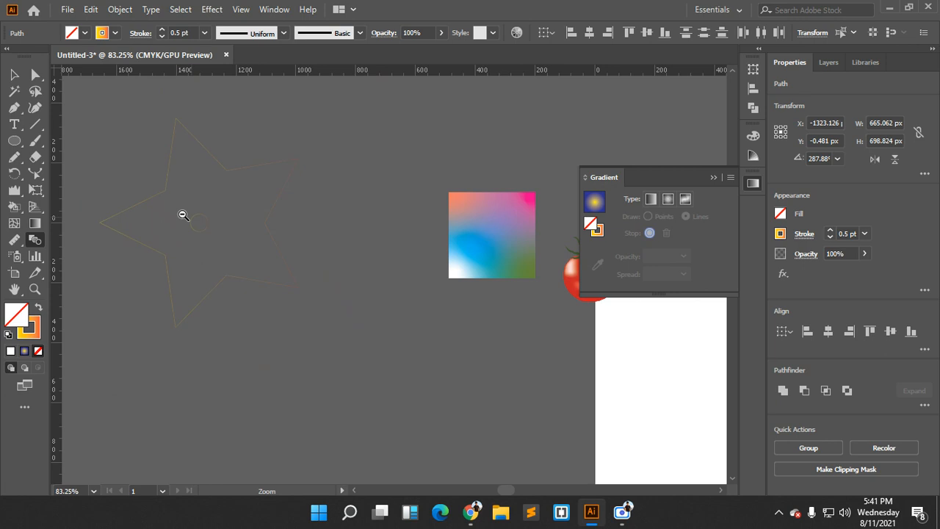
pyautogui.click(13, 74)
pyautogui.click(346, 162)
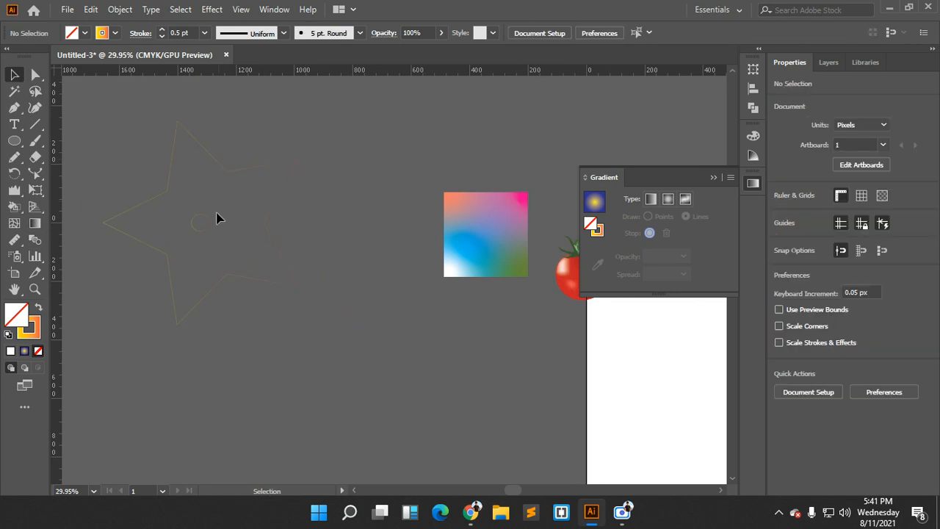
pyautogui.click(208, 221)
pyautogui.press('Delete')
pyautogui.click(275, 218)
pyautogui.press('Delete')
# Draw a circle about 66 px in diameter in the empty canvas with the Orange, Yellow gradient fill and no stroke
pyautogui.click(14, 141)
pyautogui.moveTo(144, 162)
pyautogui.mouseDown()
pyautogui.moveTo(167, 182)
pyautogui.moveTo(151, 169)
pyautogui.mouseUp()
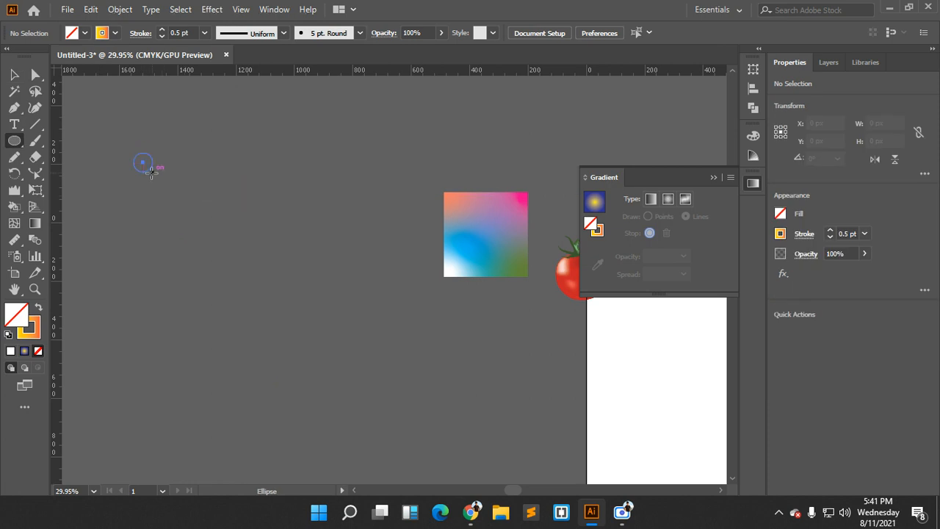
pyautogui.click(85, 33)
pyautogui.click(47, 56)
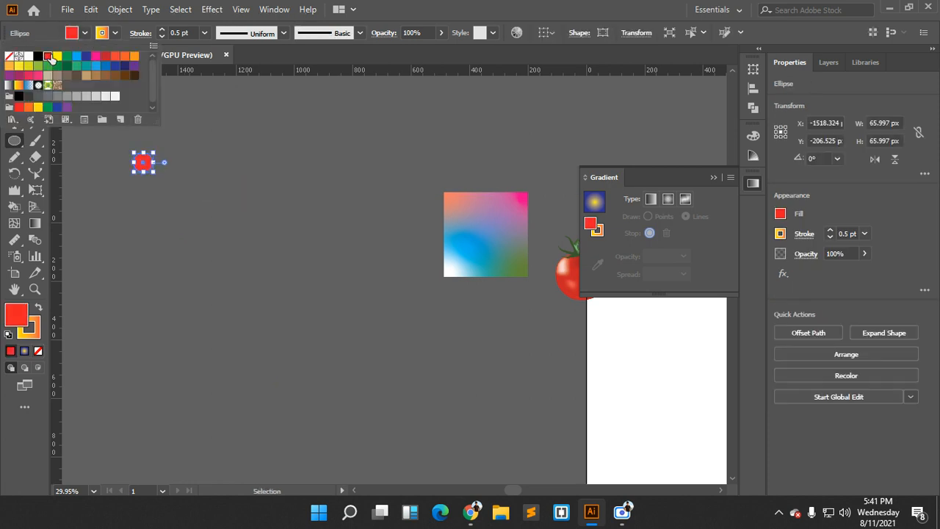
pyautogui.click(19, 84)
pyautogui.click(114, 33)
pyautogui.click(115, 33)
pyautogui.click(9, 56)
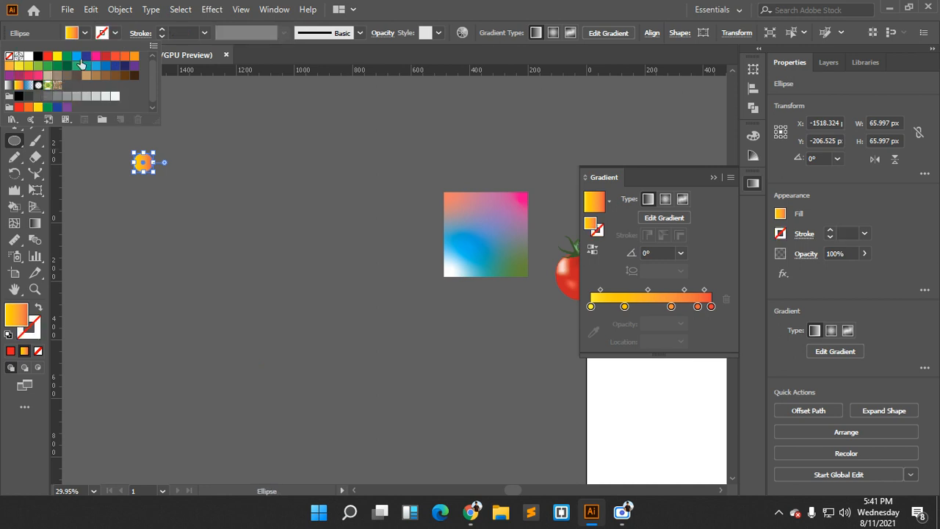
pyautogui.click(110, 34)
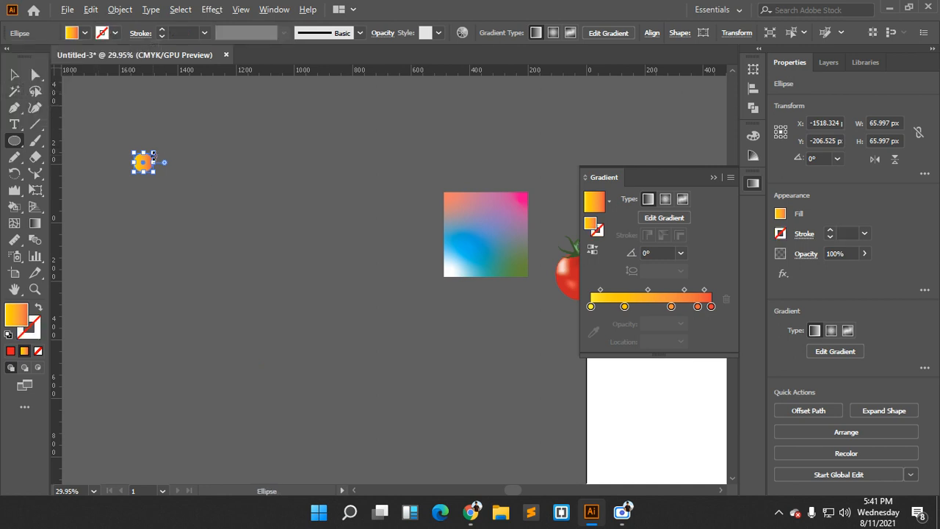
# Place a copy of the circle near the gradient square and enlarge the original to about 216 px in diameter
pyautogui.press('v')
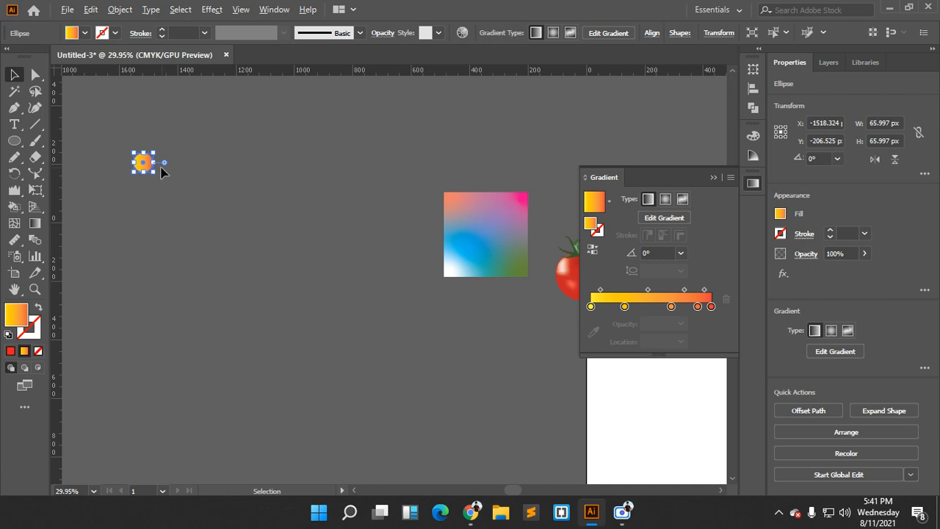
pyautogui.moveTo(147, 165); pyautogui.dragTo(380, 168)
pyautogui.click(281, 140)
pyautogui.click(152, 168)
pyautogui.moveTo(153, 173); pyautogui.dragTo(176, 194)
pyautogui.click(390, 208)
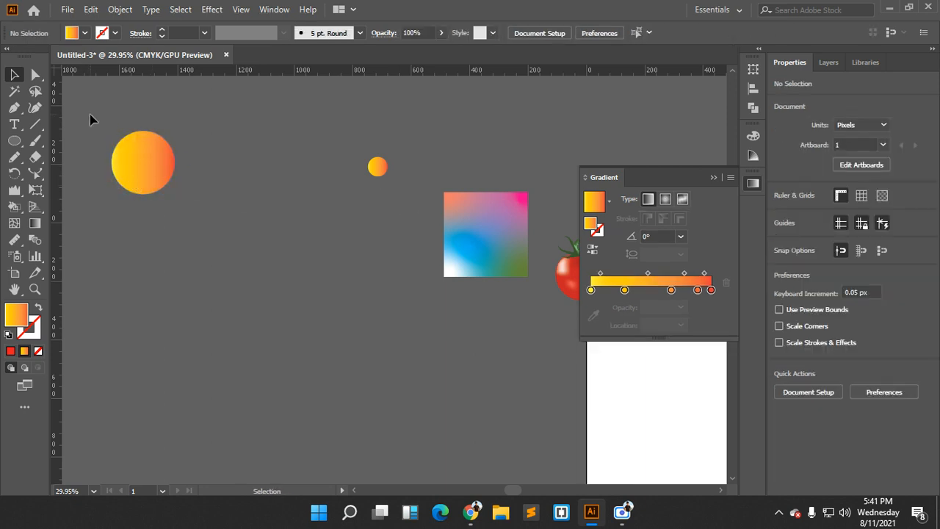
# Blend the large gradient circle into the small one with the Blend tool
pyautogui.hotkey('ctrl', 'a')
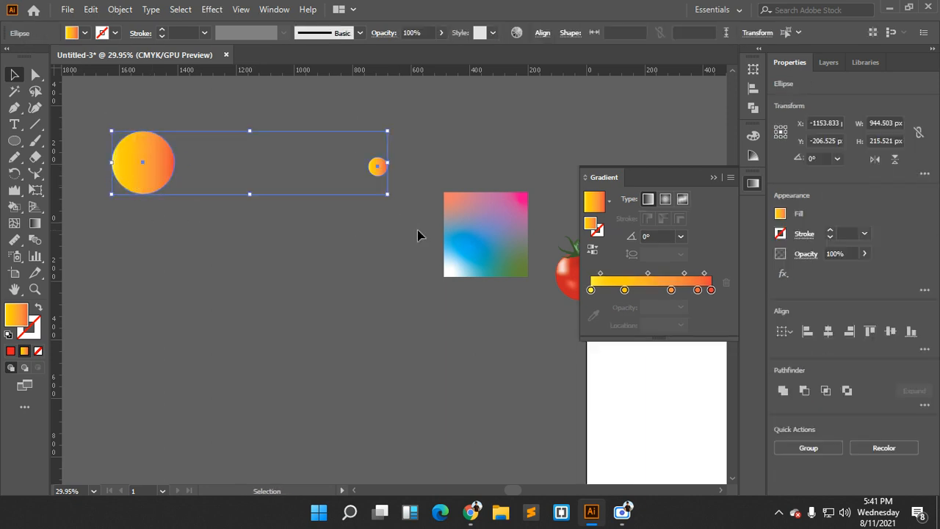
pyautogui.click(35, 241)
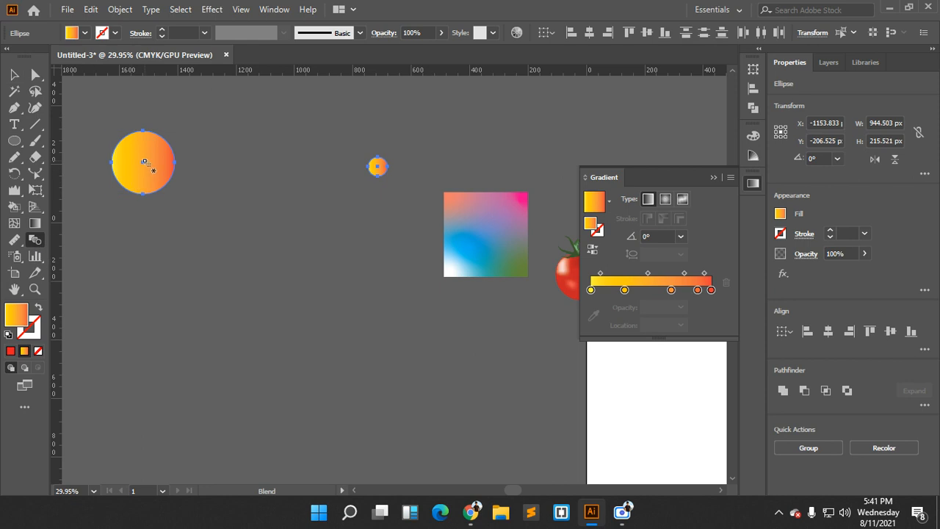
pyautogui.click(376, 168)
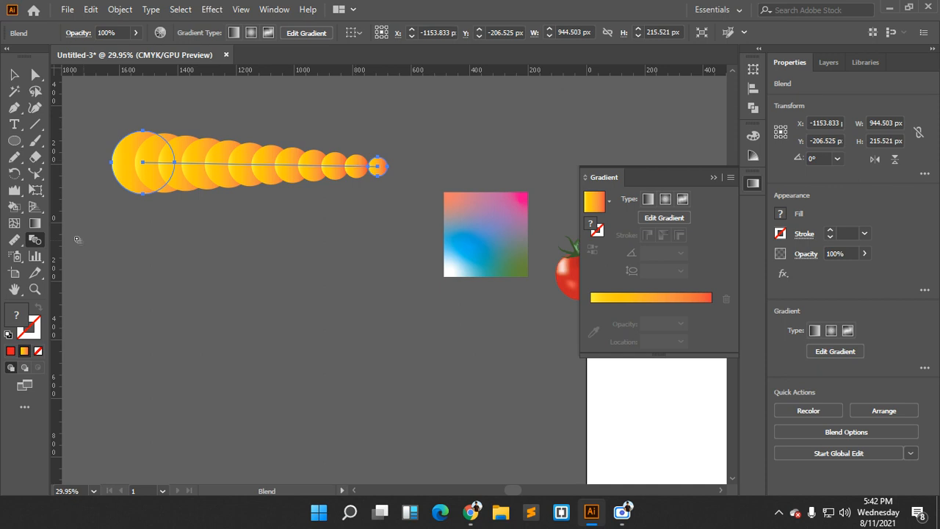
# Enable the preview in the circles' Blend Options and lower the Specified Steps to 1
pyautogui.doubleClick(35, 241)
pyautogui.moveTo(524, 113); pyautogui.dragTo(588, 100)
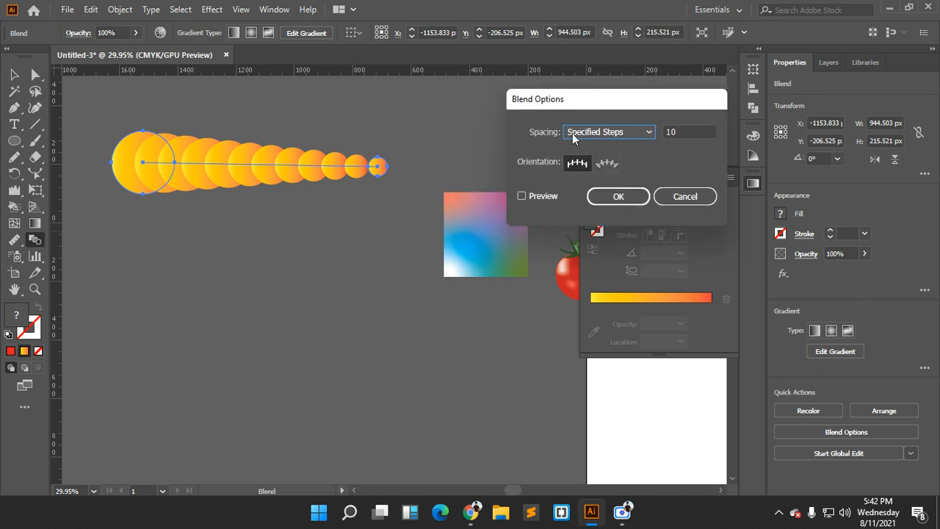
pyautogui.click(523, 196)
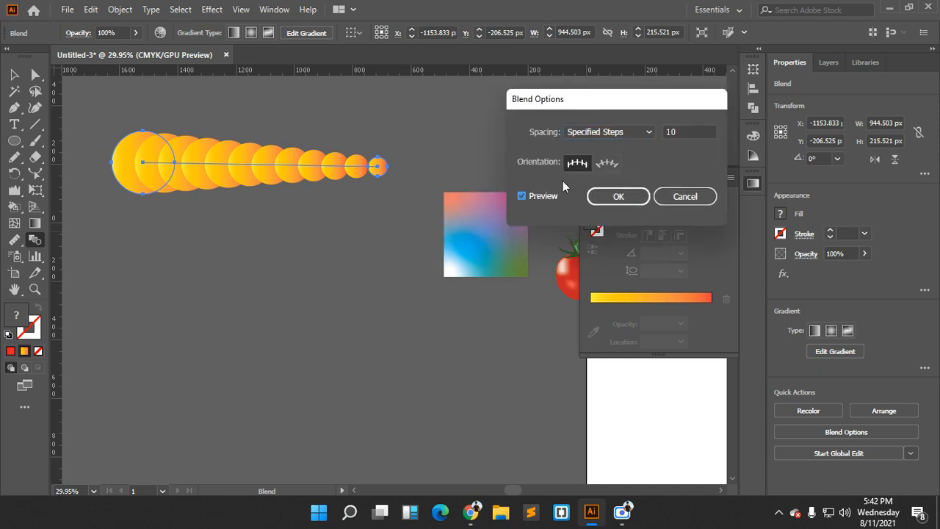
pyautogui.doubleClick(669, 132)
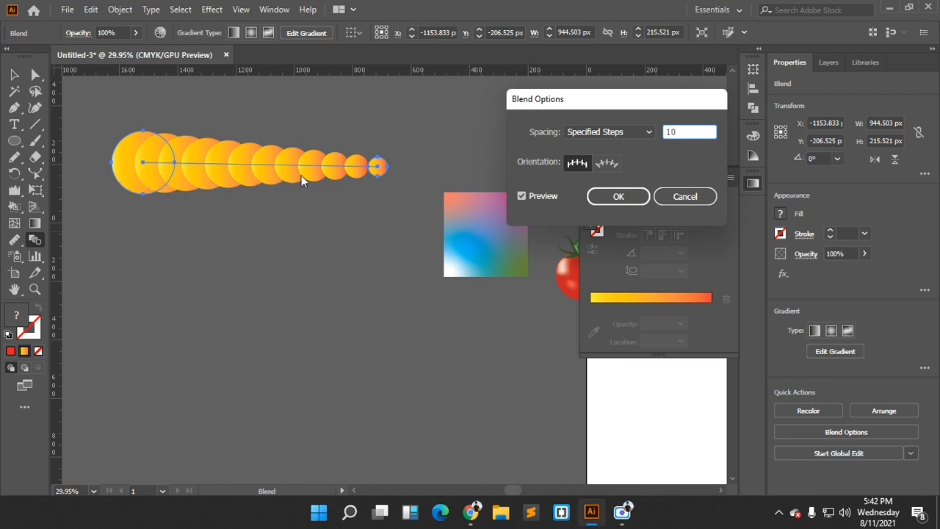
pyautogui.press('Down')
pyautogui.press('Down')
pyautogui.press('Down')
pyautogui.press('Down')
pyautogui.press('Down')
pyautogui.press('Down')
pyautogui.press('Down')
pyautogui.press('Down')
pyautogui.press('Down')
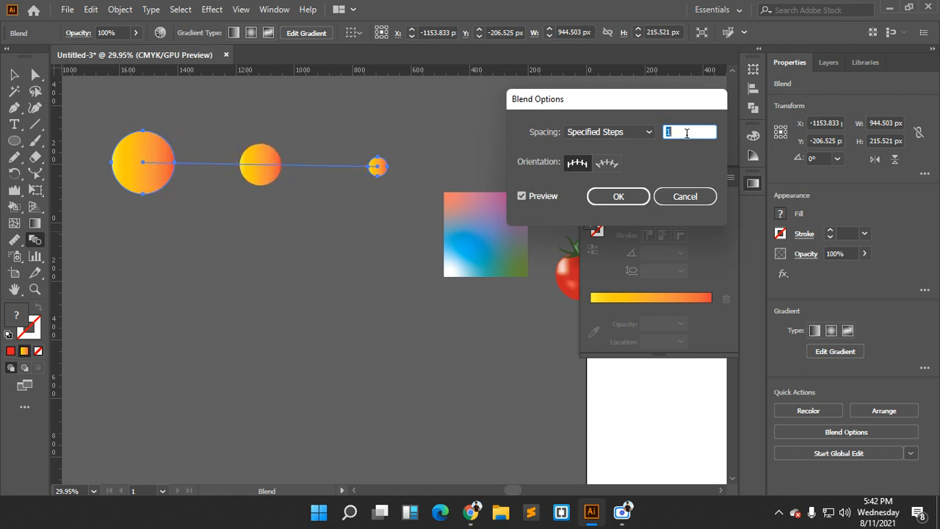
# Raise the circle blend's Specified Steps to 121 and apply the options
pyautogui.press('Up')
pyautogui.press('Up')
pyautogui.press('Up')
pyautogui.press('Up')
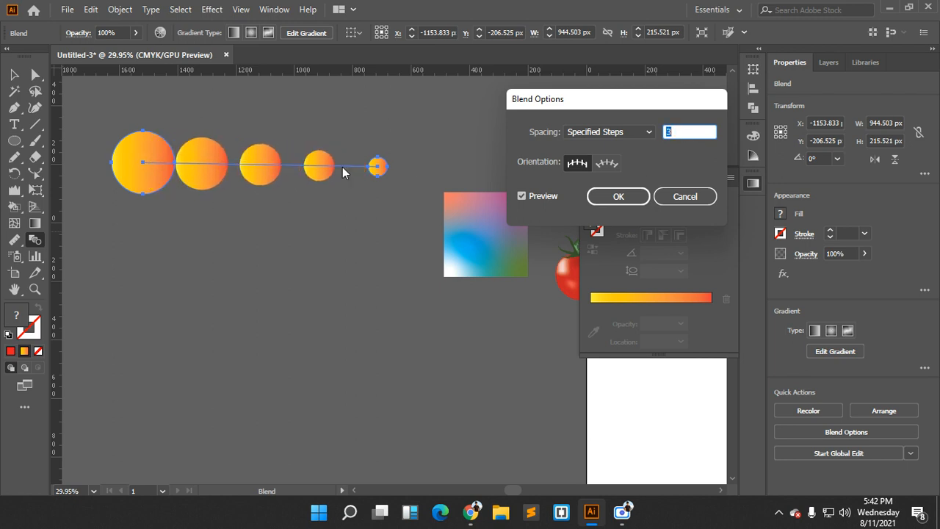
pyautogui.press('Up')
pyautogui.press('Up')
pyautogui.press('Up')
pyautogui.press('Up')
pyautogui.press('Up')
pyautogui.press('Up')
pyautogui.press('Up')
pyautogui.press('Up')
pyautogui.press('Up')
pyautogui.press('Up')
pyautogui.press('Up')
pyautogui.press('Up')
pyautogui.press('Up')
pyautogui.press('Up')
pyautogui.press('Up')
pyautogui.press('Up')
pyautogui.press('Up')
pyautogui.press('Up')
pyautogui.press('Up')
pyautogui.press('Up')
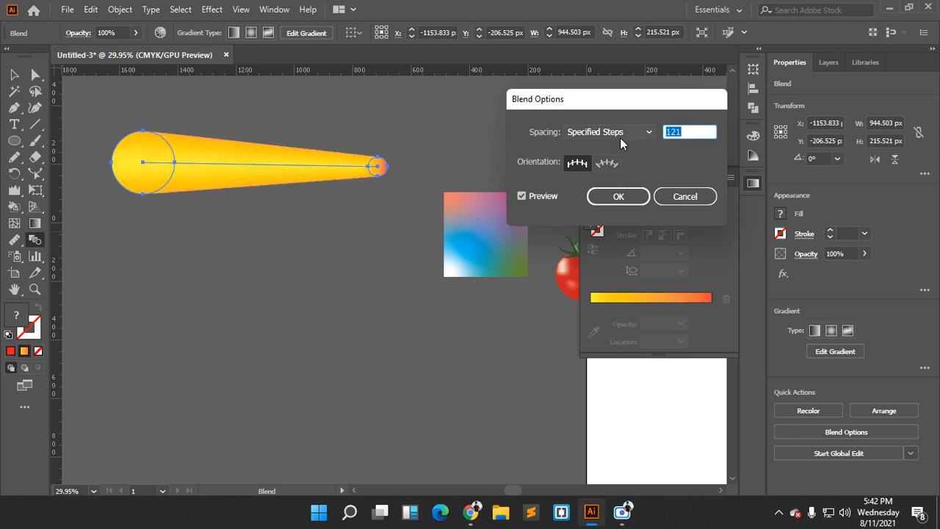
pyautogui.click(616, 196)
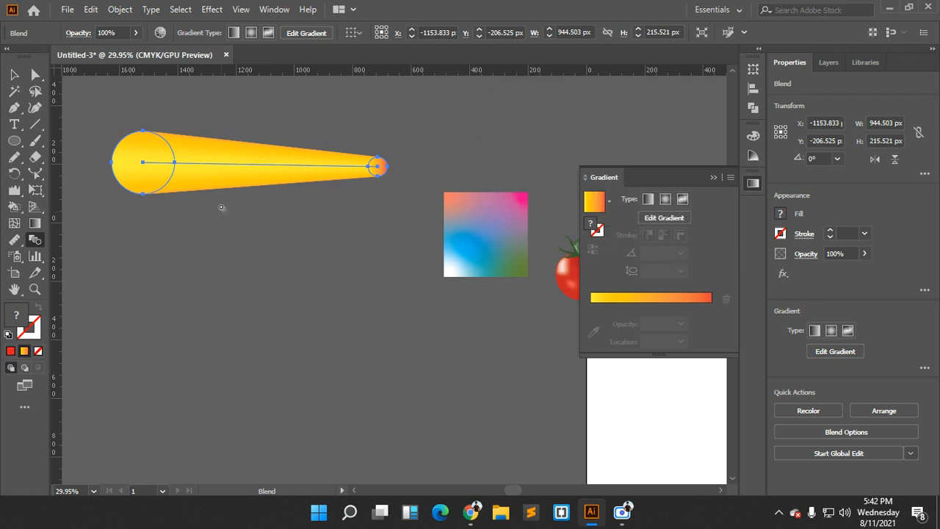
# Move the blended circle shape slightly further down the canvas and deselect it
pyautogui.click(14, 75)
pyautogui.moveTo(255, 193); pyautogui.dragTo(257, 226)
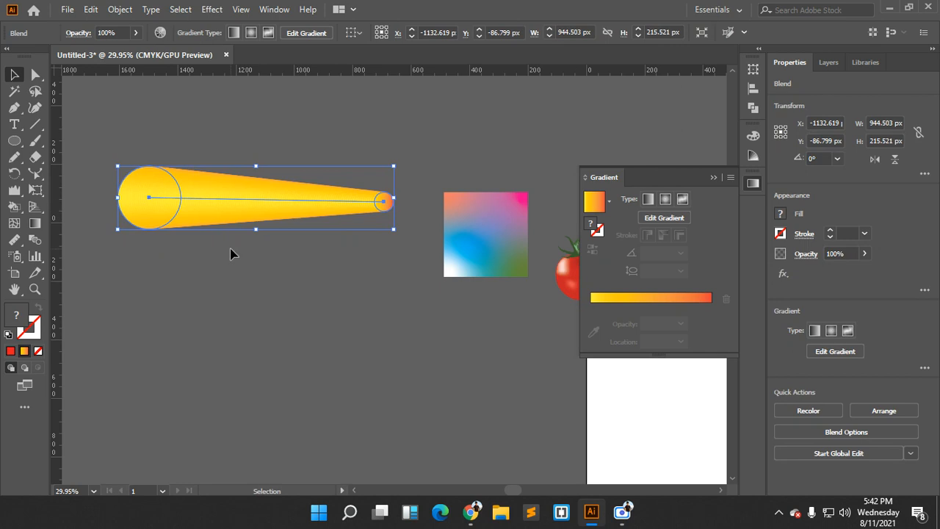
pyautogui.click(230, 254)
# Draw a gradient-filled hexagon about 946 px wide and 819 px high below the blend with the Polygon tool
pyautogui.scroll(-3, 230, 254)
pyautogui.click(235, 140)
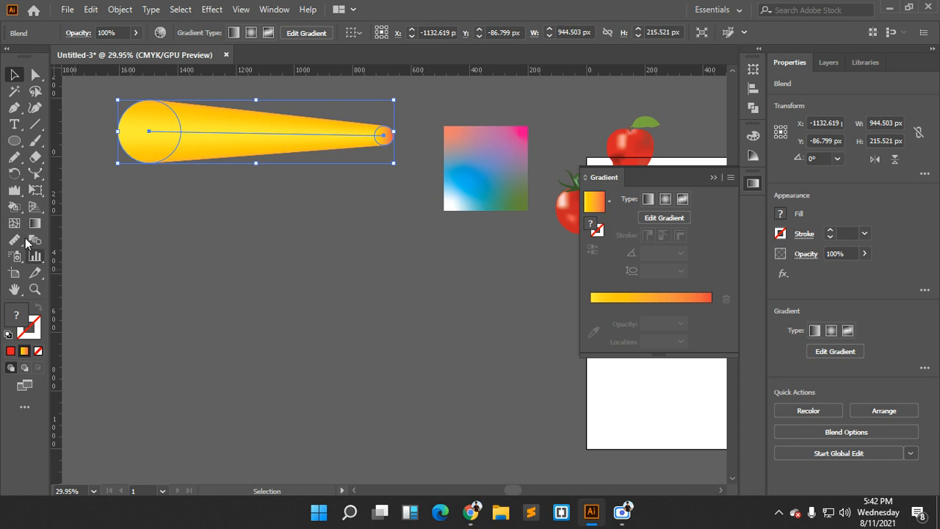
pyautogui.click(16, 140)
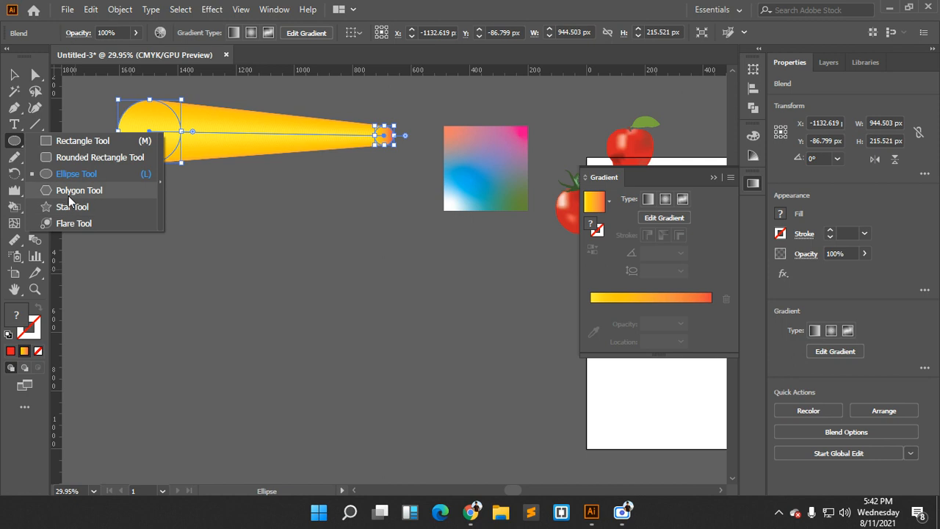
pyautogui.click(70, 192)
pyautogui.moveTo(224, 310); pyautogui.dragTo(332, 400)
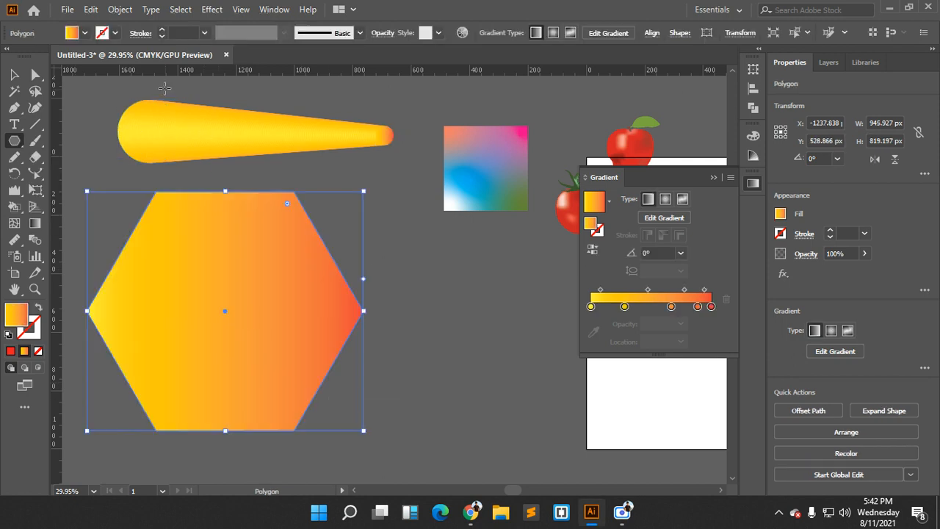
# Remove the hexagon's gradient fill and give it a black stroke
pyautogui.click(85, 32)
pyautogui.click(10, 56)
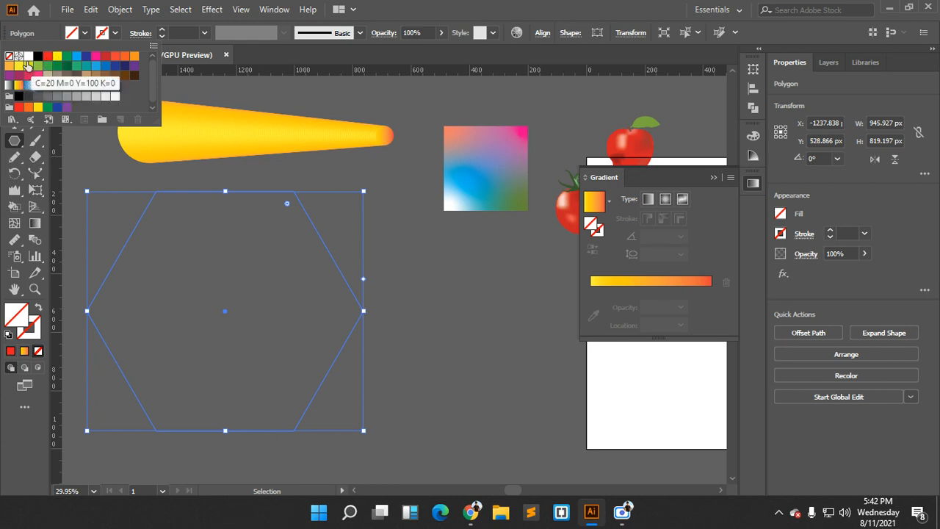
pyautogui.click(37, 56)
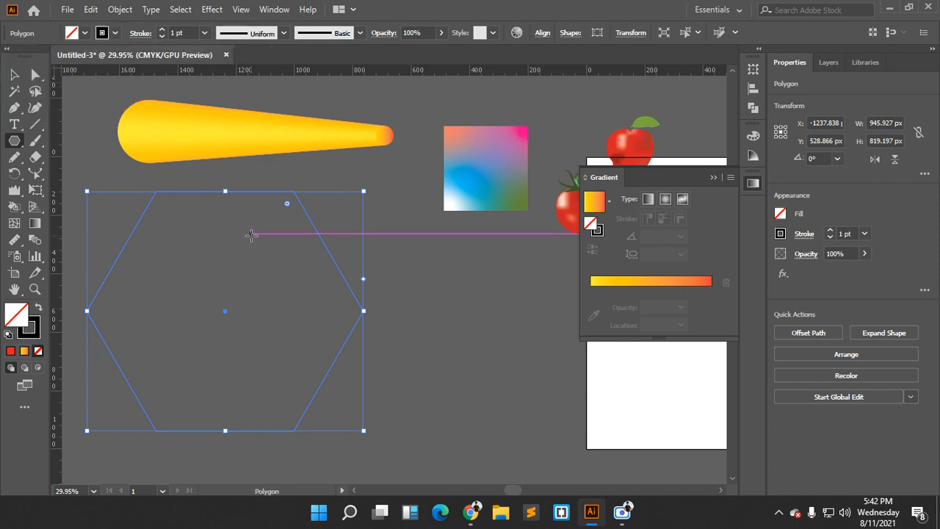
# Draw a small unfilled circle near the hexagon's centre with the Ellipse tool
pyautogui.scroll(-1, 250, 236)
pyautogui.click(14, 141)
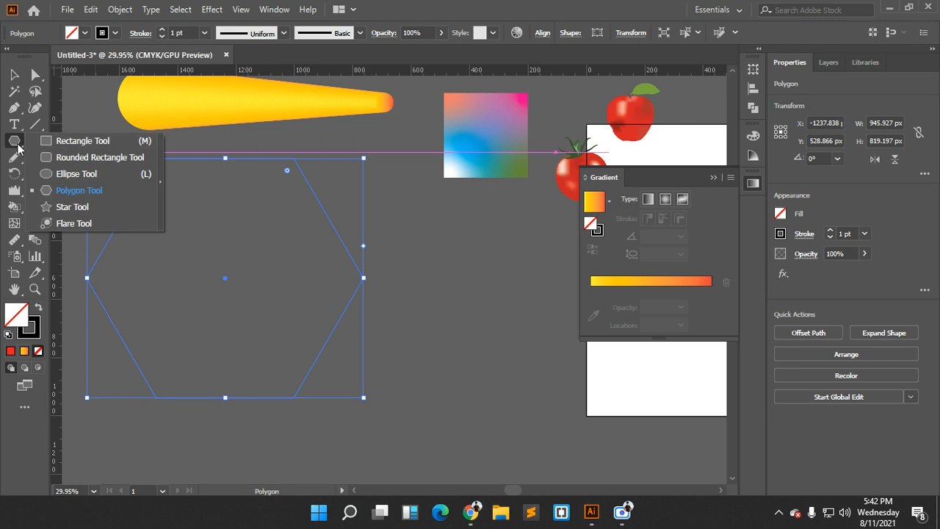
pyautogui.click(65, 174)
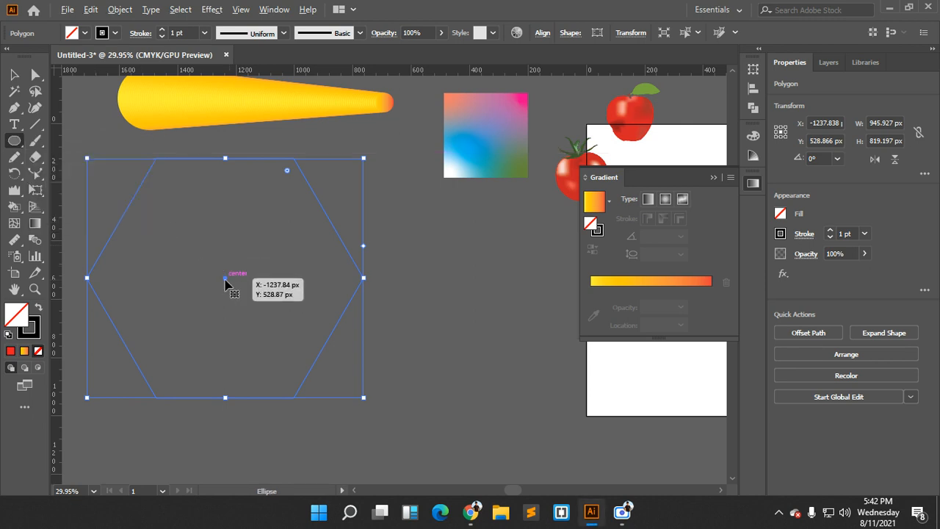
pyautogui.moveTo(217, 277); pyautogui.dragTo(231, 283)
# Select the small circle and the hexagon together and blend them with the Blend tool
pyautogui.click(14, 72)
pyautogui.click(170, 184)
pyautogui.moveTo(101, 162); pyautogui.dragTo(371, 421)
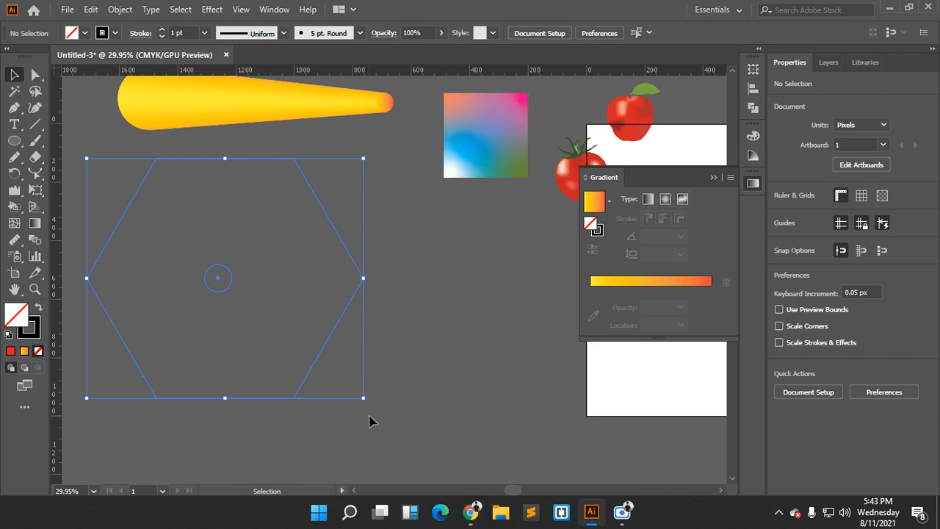
pyautogui.click(35, 239)
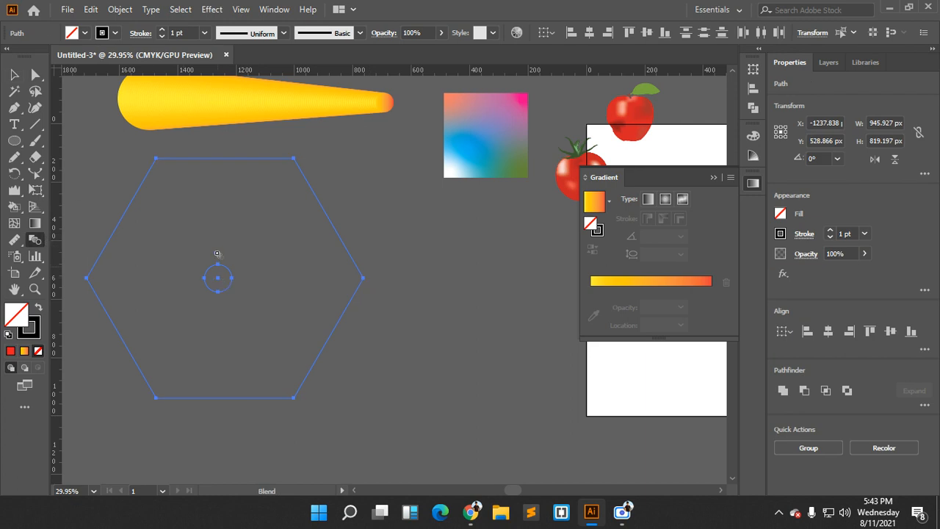
pyautogui.click(158, 158)
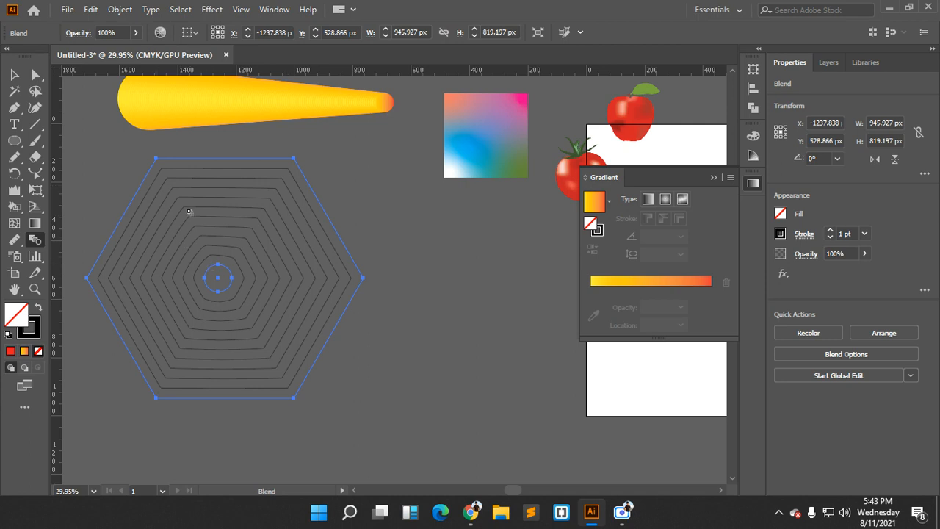
# Set the hexagon blend to 58 Specified Steps with the preview enabled and apply the options
pyautogui.doubleClick(35, 239)
pyautogui.click(675, 131)
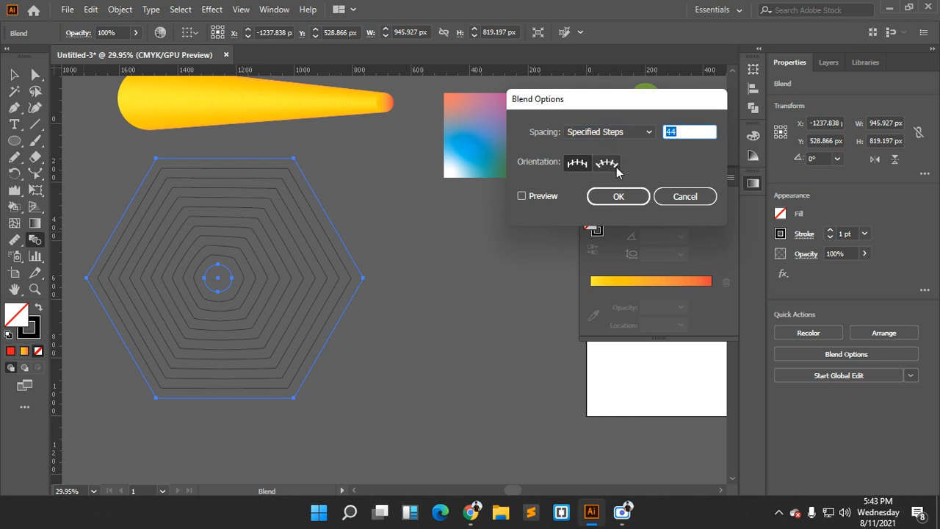
pyautogui.click(534, 197)
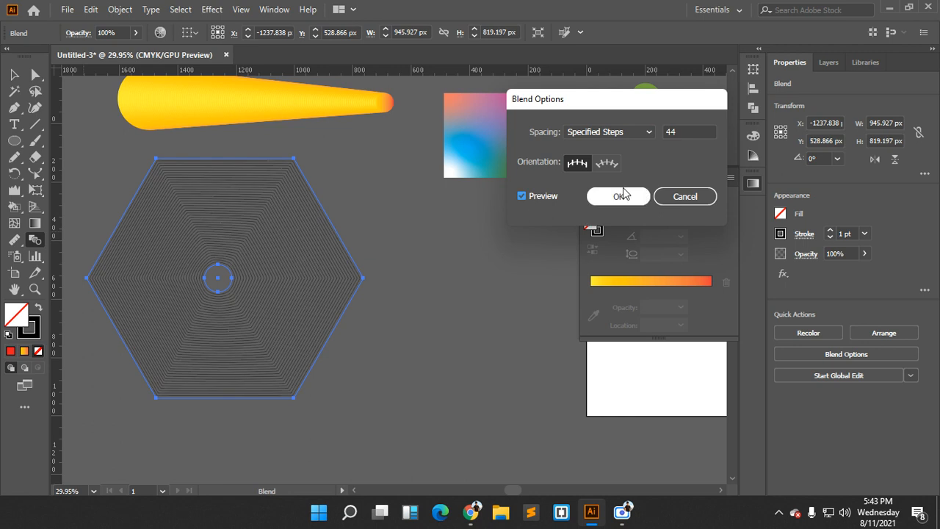
pyautogui.click(681, 131)
pyautogui.press('Up')
pyautogui.press('Up')
pyautogui.press('Up')
pyautogui.press('Up')
pyautogui.press('Up')
pyautogui.press('Up')
pyautogui.press('Up')
pyautogui.press('Up')
pyautogui.press('Up')
pyautogui.press('Up')
pyautogui.press('Up')
pyautogui.press('Up')
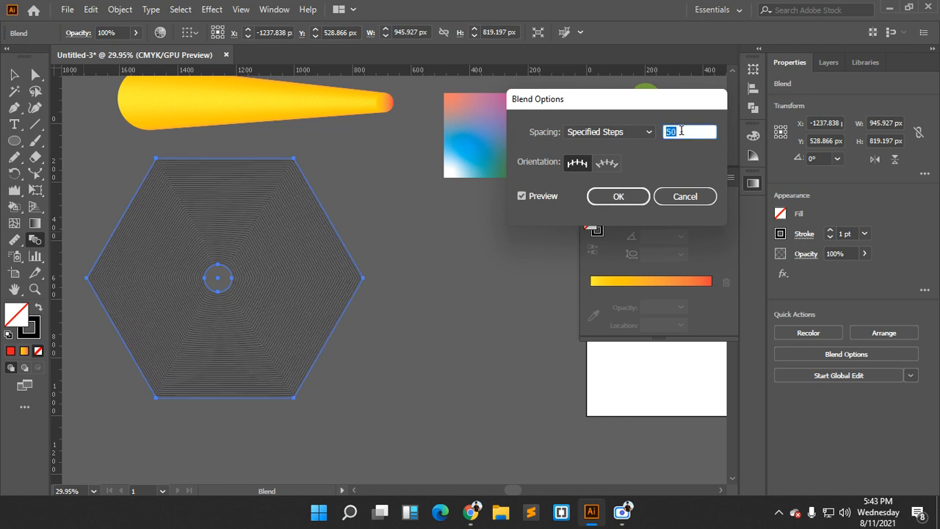
pyautogui.click(609, 199)
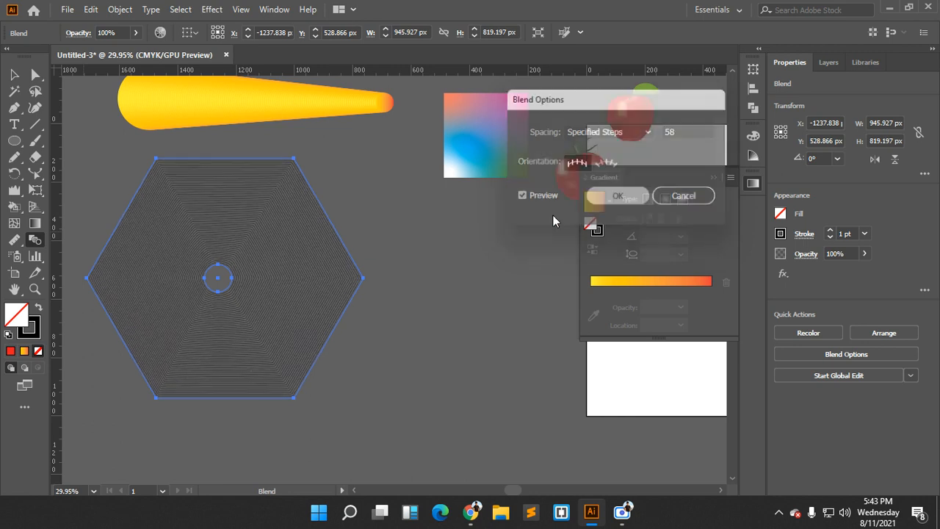
# Move the hexagon blend slightly right and down, and select the outer hexagon's rightmost anchor point
pyautogui.click(14, 74)
pyautogui.moveTo(272, 230); pyautogui.dragTo(292, 234)
pyautogui.click(35, 91)
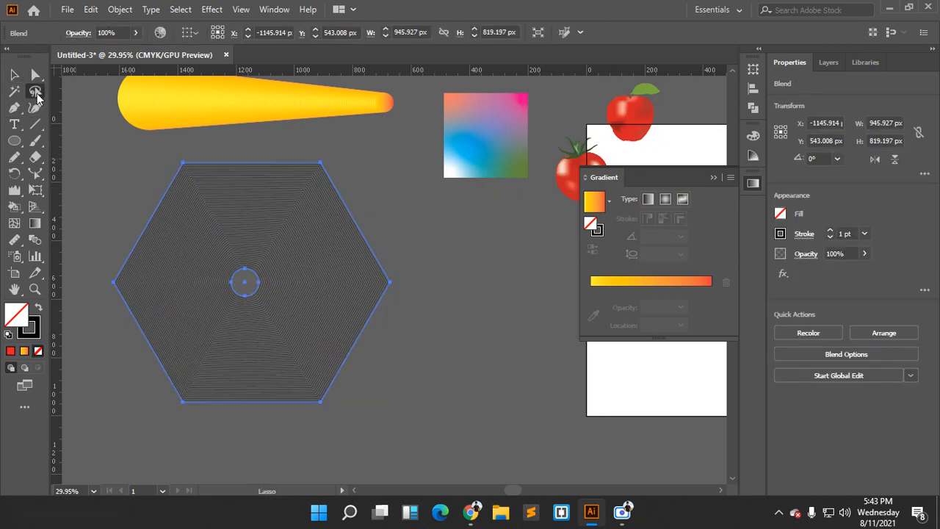
pyautogui.moveTo(403, 235)
pyautogui.mouseDown()
pyautogui.moveTo(321, 287)
pyautogui.moveTo(444, 349)
pyautogui.mouseUp()
pyautogui.click(16, 76)
pyautogui.click(35, 74)
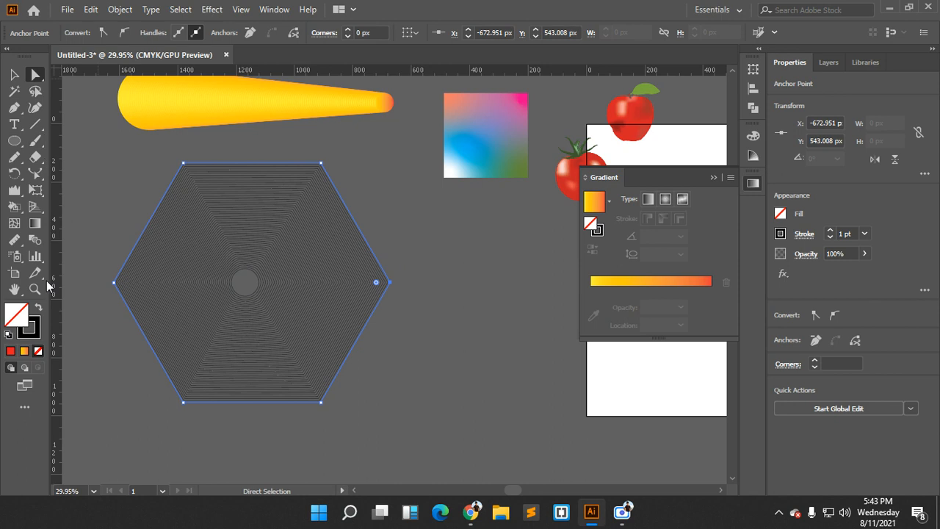
# Try the yellow-orange gradient as the outer hexagon's fill and remove the fill again
pyautogui.click(25, 351)
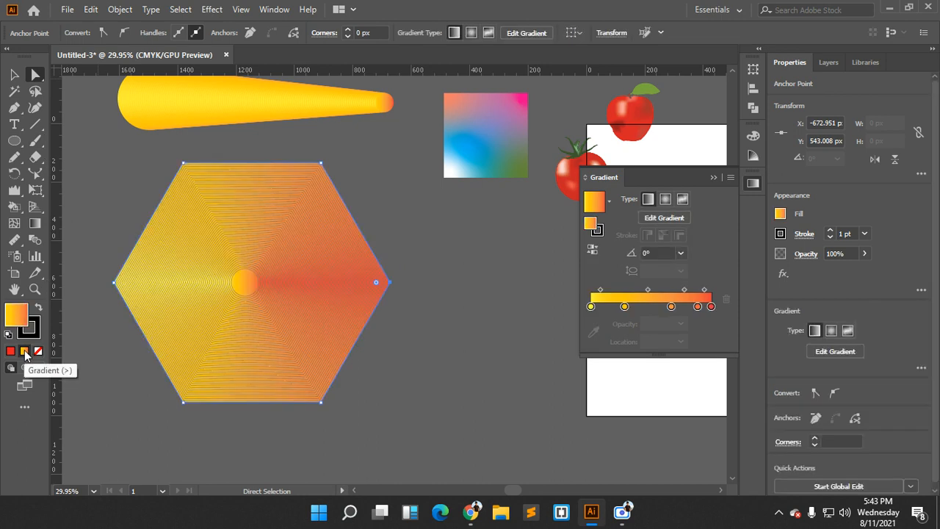
pyautogui.click(443, 328)
pyautogui.click(346, 279)
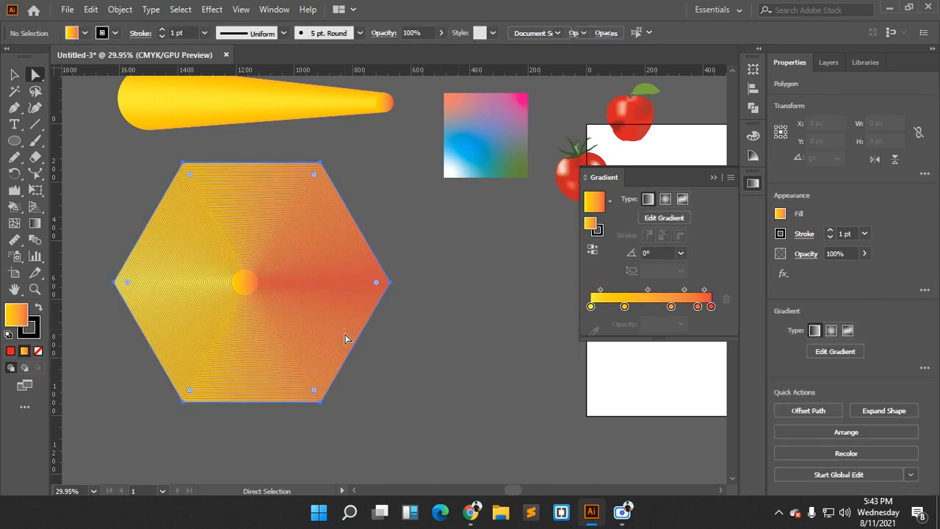
pyautogui.press('/')
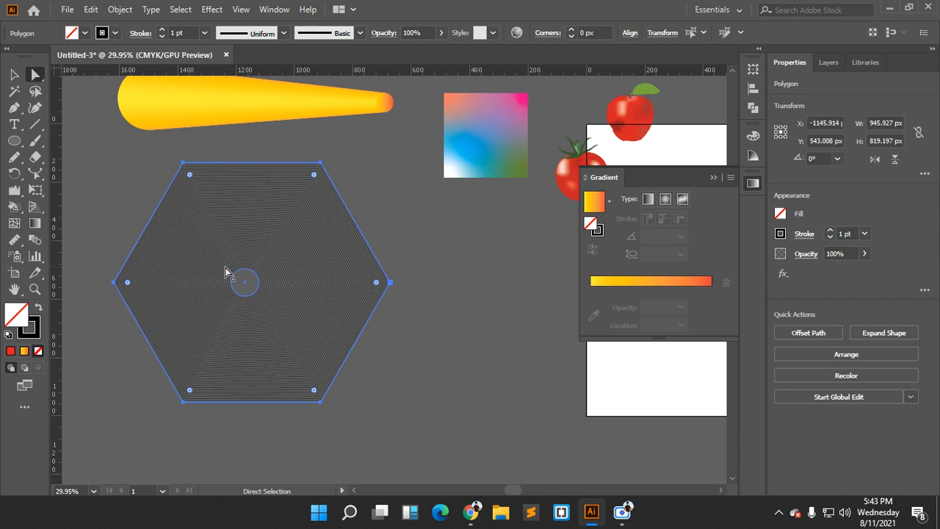
# Apply the yellow-orange gradient swatch to the outer hexagon's stroke
pyautogui.click(114, 33)
pyautogui.click(18, 86)
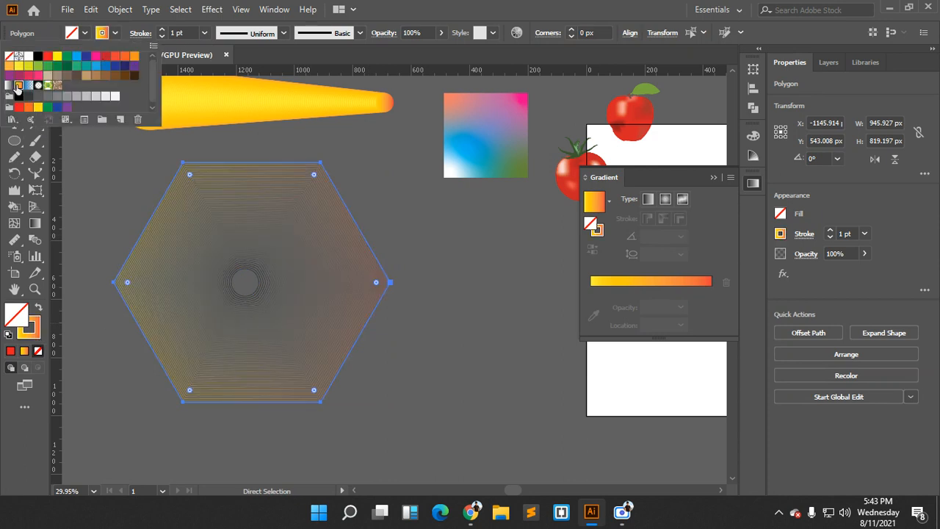
pyautogui.click(433, 259)
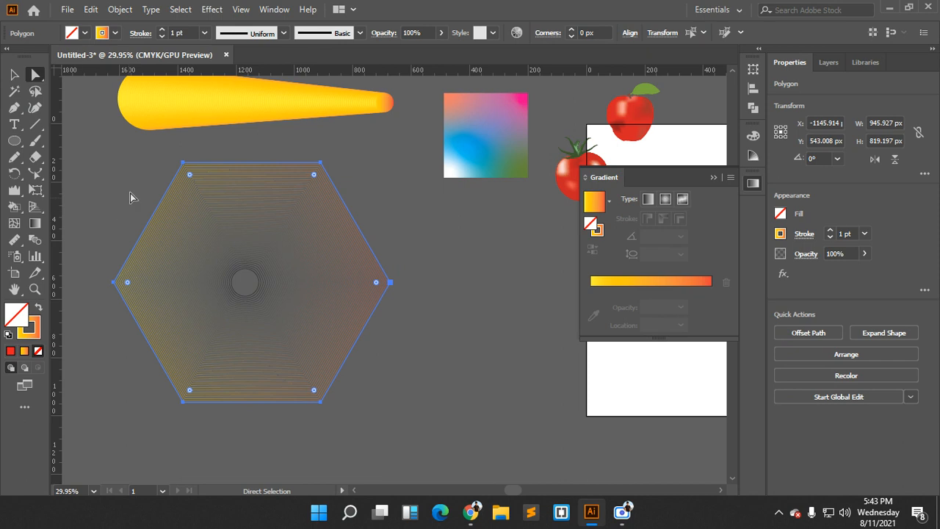
# Set the outer hexagon's stroke colour to white (FFFFFF) in the Color Picker
pyautogui.click(237, 221)
pyautogui.click(236, 221)
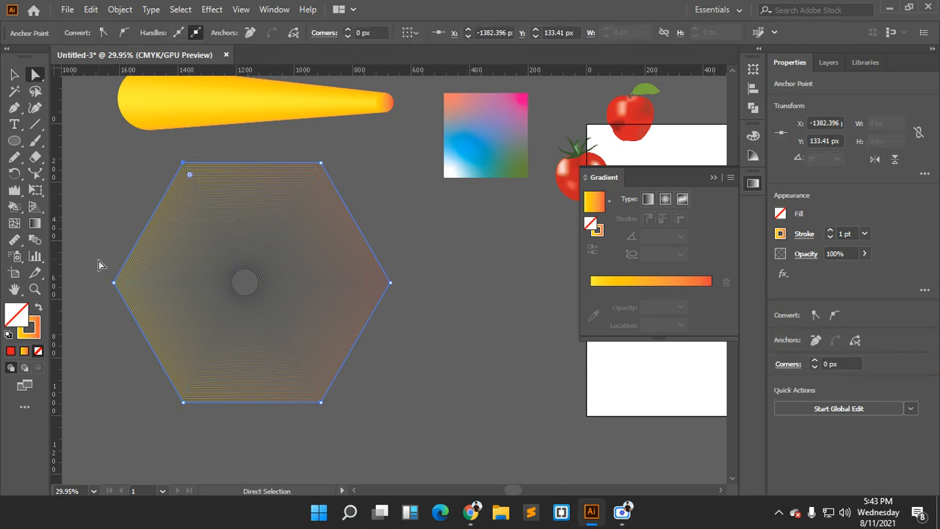
pyautogui.click(39, 330)
pyautogui.doubleClick(38, 331)
pyautogui.moveTo(357, 204); pyautogui.dragTo(334, 116)
pyautogui.click(667, 117)
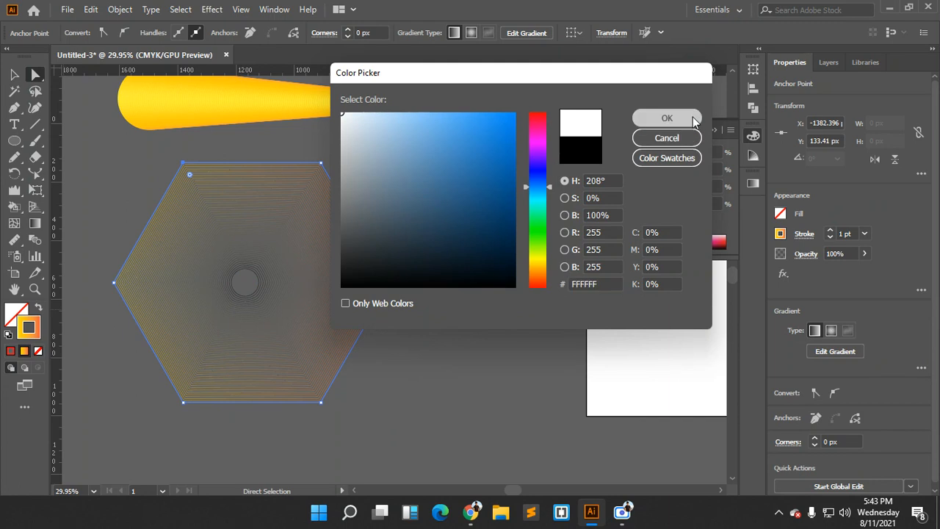
# Examine the colour transition between the hexagon and inner circle of the blend, and deselect it
pyautogui.scroll(-2, 395, 207)
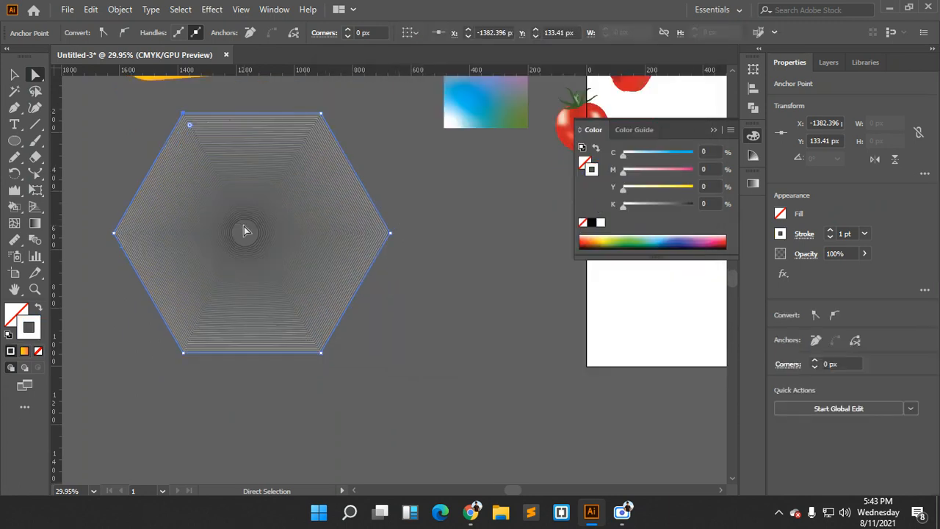
pyautogui.click(245, 229)
pyautogui.click(250, 228)
pyautogui.click(424, 294)
pyautogui.click(283, 194)
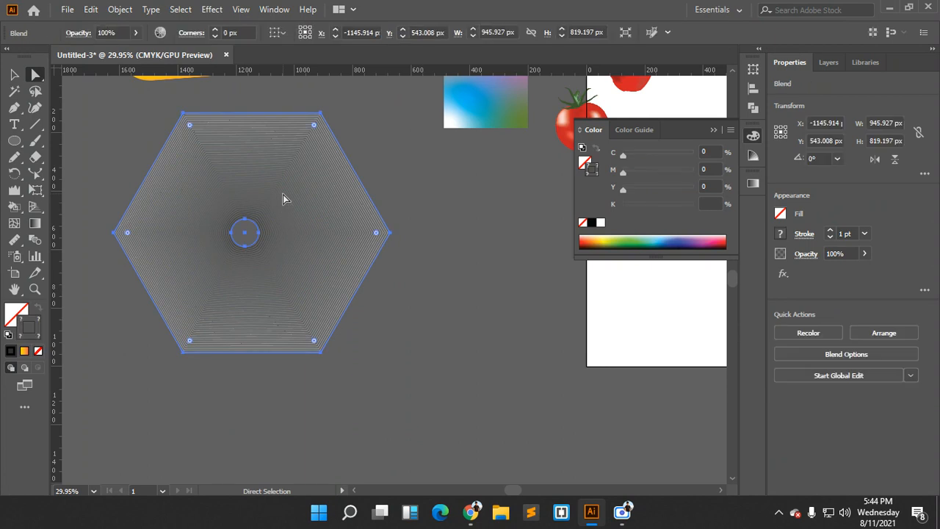
pyautogui.scroll(3, 284, 195)
pyautogui.scroll(-3, 316, 213)
pyautogui.click(417, 246)
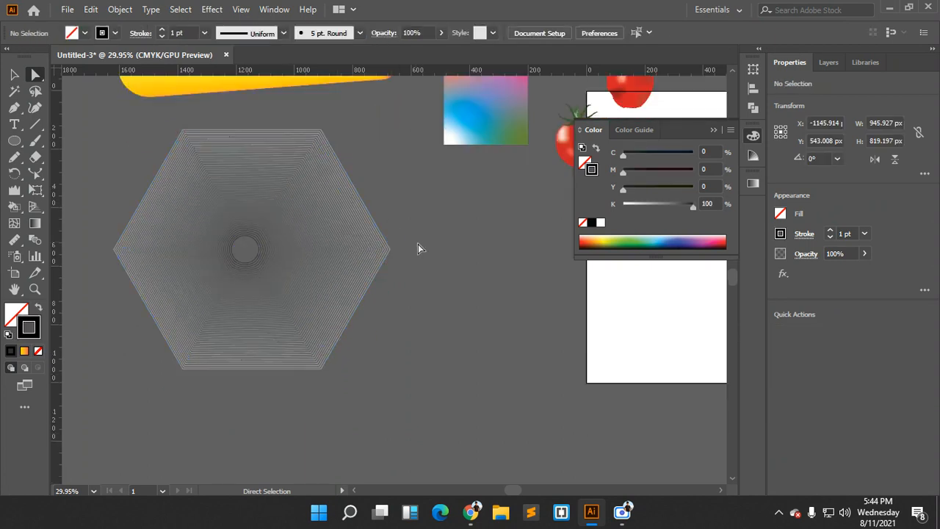
# Draw a five-pointed star about 1141 px wide and 1085 px high below the hexagon blend
pyautogui.moveTo(14, 140); pyautogui.dragTo(73, 208)
pyautogui.scroll(-5, 441, 387)
pyautogui.moveTo(457, 357); pyautogui.dragTo(606, 450)
pyautogui.scroll(-2, 561, 380)
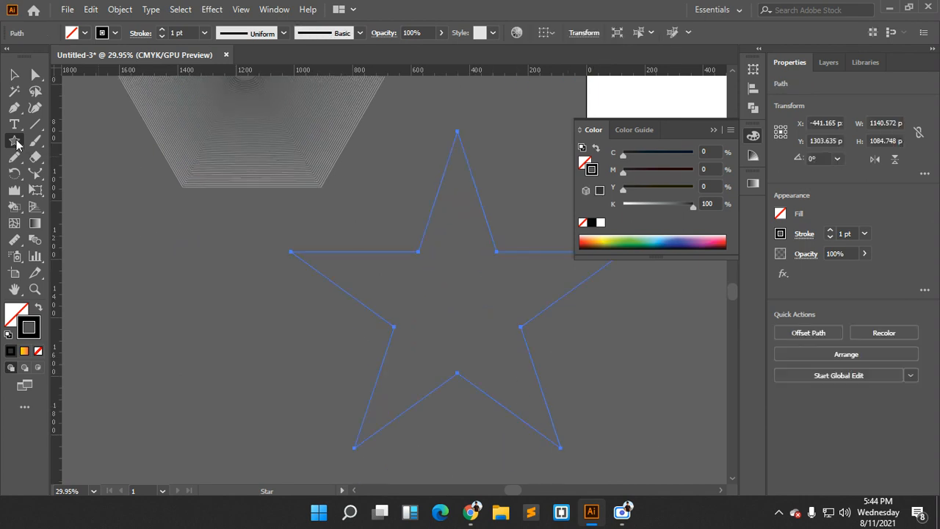
# Draw a circle about 90 px in diameter near the star's centre with the Ellipse tool
pyautogui.moveTo(16, 144); pyautogui.dragTo(66, 171)
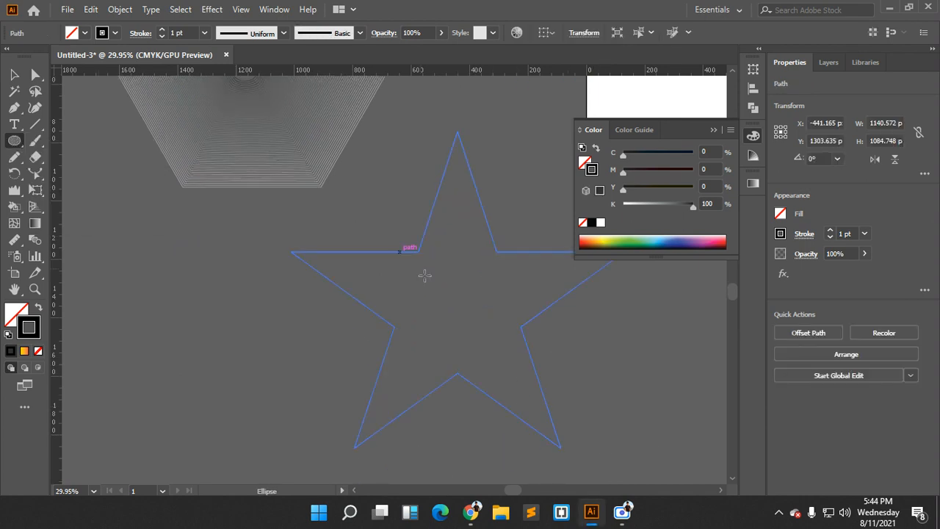
pyautogui.moveTo(467, 310); pyautogui.dragTo(477, 314)
pyautogui.scroll(-2, 477, 311)
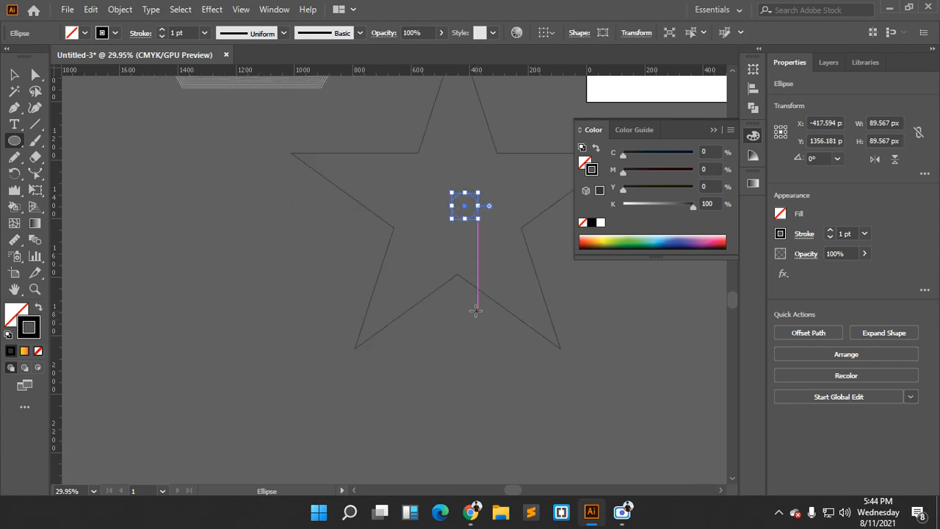
pyautogui.scroll(2, 476, 311)
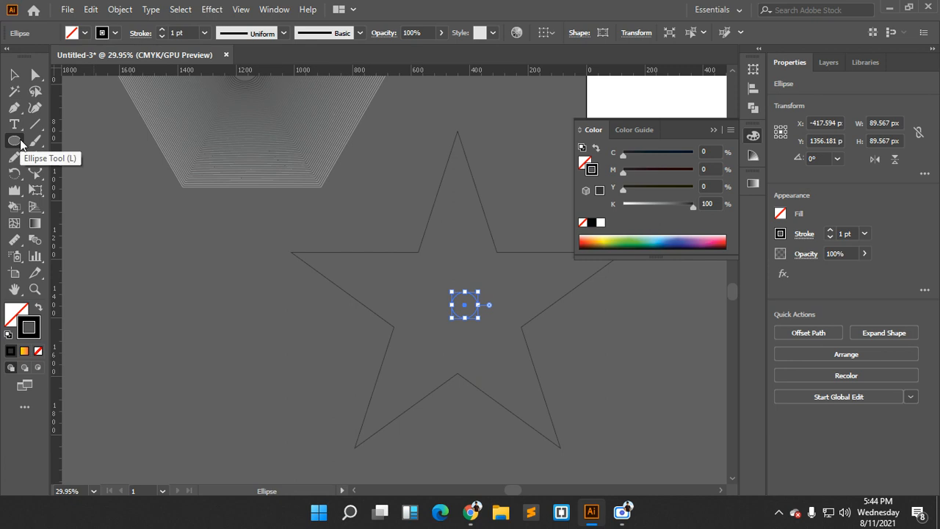
pyautogui.scroll(1, 365, 227)
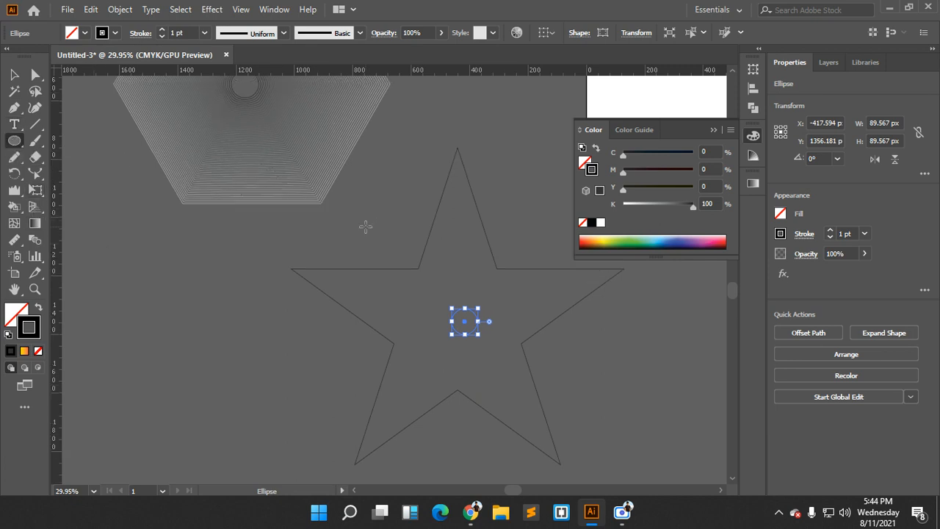
# Select the star and its inner circle together and blend them with the Blend tool
pyautogui.click(13, 74)
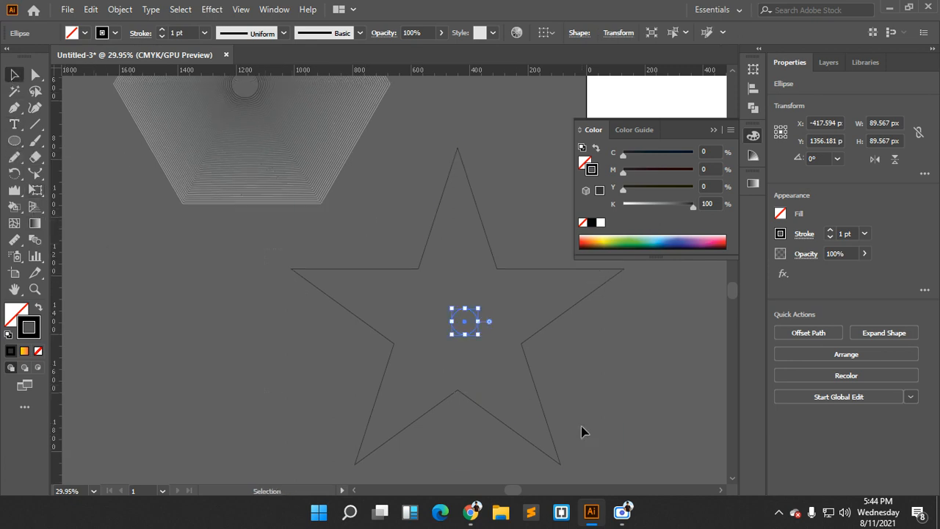
pyautogui.hotkey('ctrl', 'a')
pyautogui.click(36, 240)
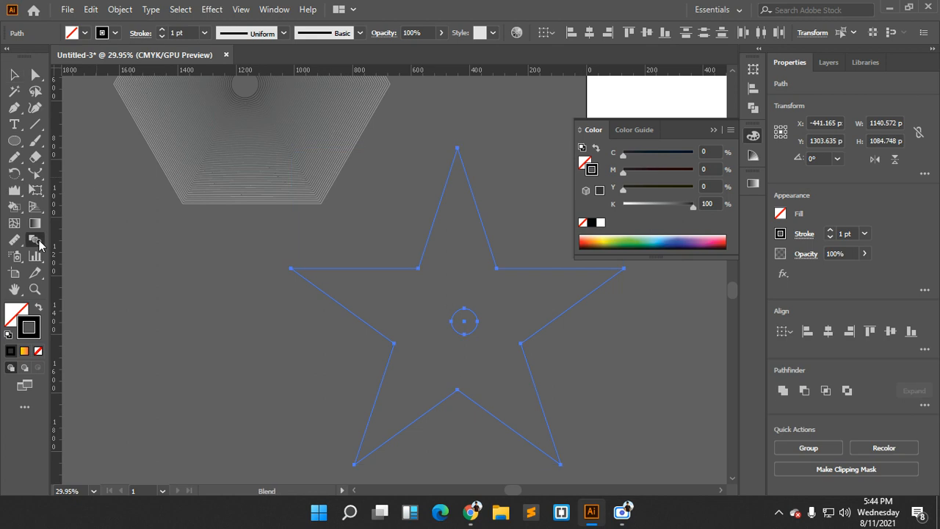
pyautogui.click(458, 149)
pyautogui.scroll(-1, 465, 306)
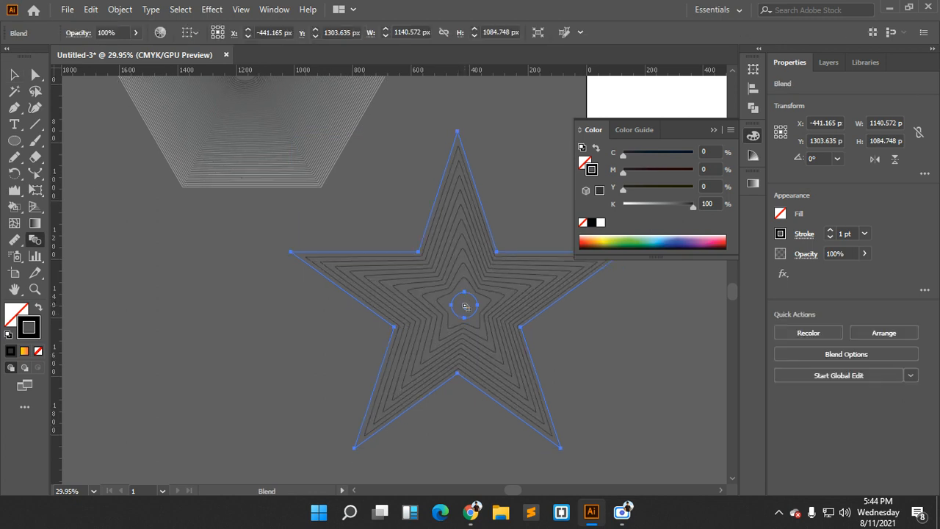
# Set the star blend's spacing to 15 specified steps and turn on the preview
pyautogui.doubleClick(35, 240)
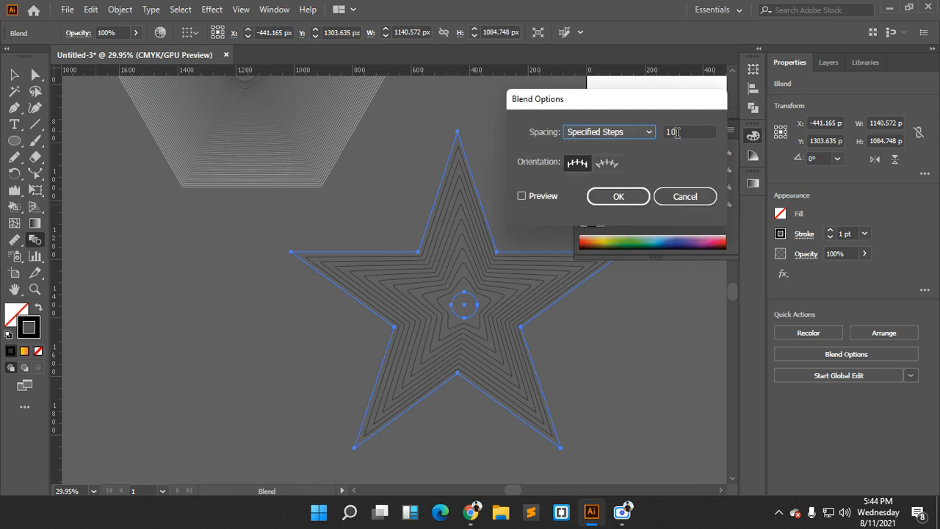
pyautogui.click(676, 132)
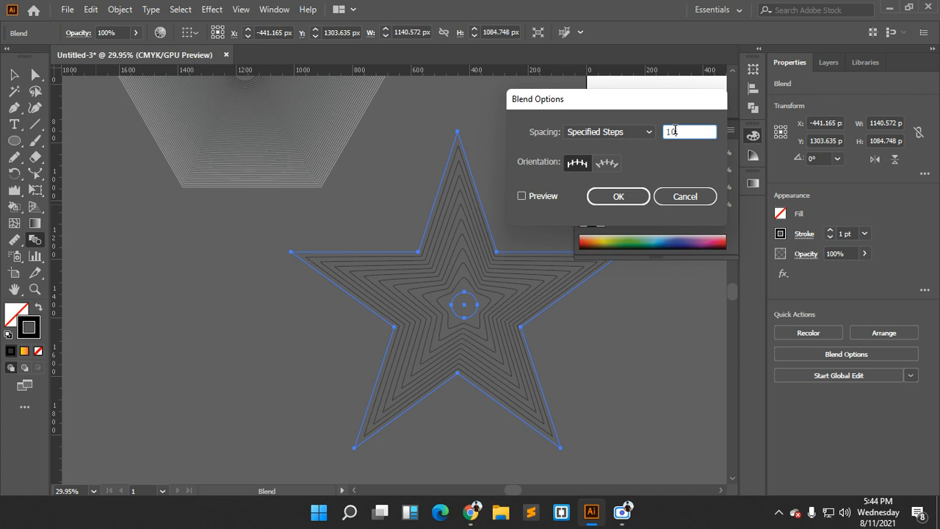
pyautogui.click(558, 194)
# Switch the star blend's spacing to Specified Distance and raise the distance gradually to 145 px
pyautogui.click(618, 136)
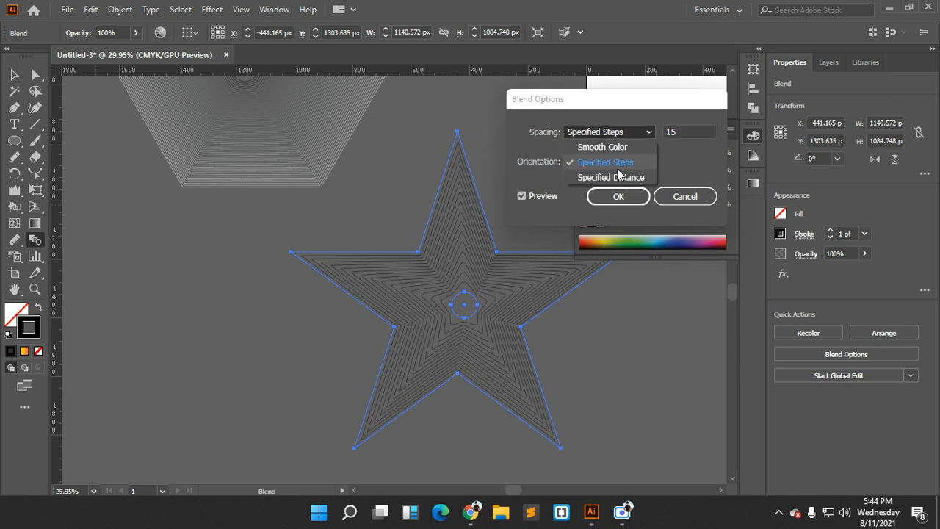
pyautogui.click(619, 178)
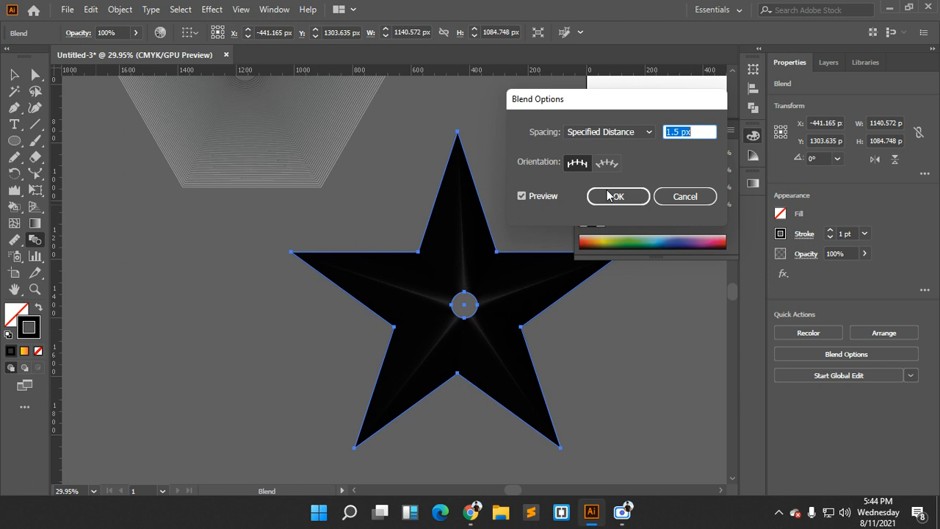
pyautogui.write('7')
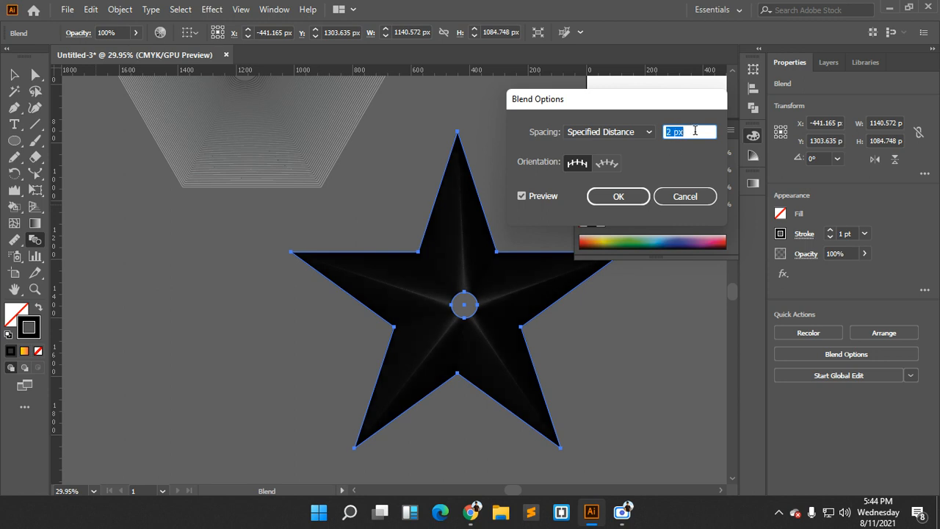
pyautogui.press('Tab')
pyautogui.hotkey('shift', 'Up')
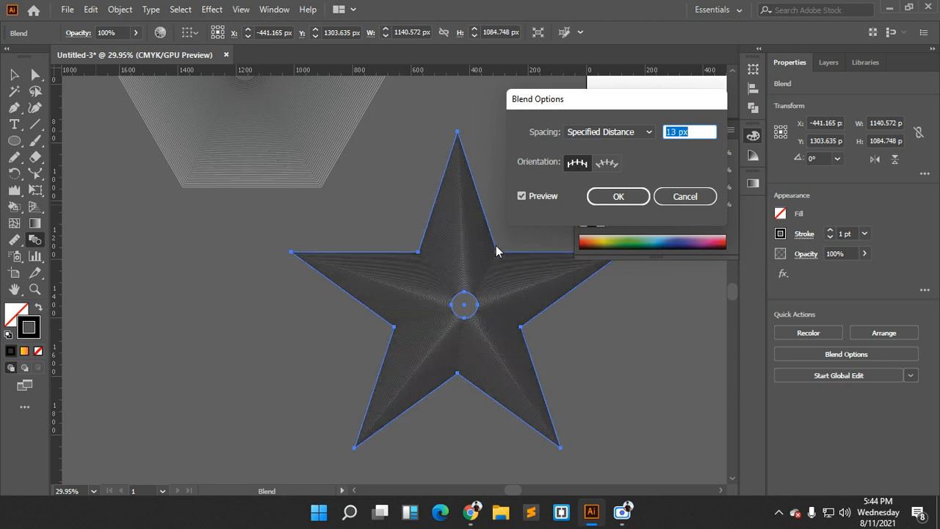
pyautogui.press('Up')
pyautogui.press('Up')
pyautogui.press('Up')
pyautogui.press('Up')
pyautogui.press('Up')
pyautogui.press('Up')
pyautogui.press('Up')
pyautogui.press('Up')
pyautogui.press('Up')
pyautogui.press('Up')
pyautogui.press('Up')
pyautogui.press('Up')
pyautogui.press('Up')
pyautogui.press('Up')
pyautogui.press('Up')
pyautogui.press('Up')
pyautogui.press('Up')
pyautogui.press('Up')
pyautogui.press('Up')
pyautogui.press('Up')
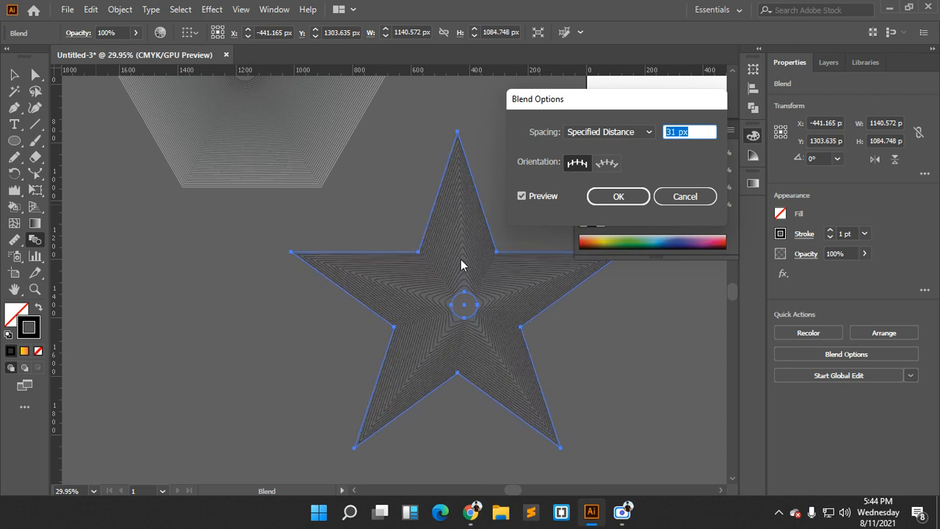
pyautogui.press('Up')
pyautogui.press('Up')
pyautogui.press('Up')
pyautogui.press('Up')
pyautogui.press('Up')
pyautogui.press('Up')
pyautogui.press('Up')
pyautogui.press('Up')
pyautogui.press('Up')
pyautogui.press('Up')
pyautogui.press('Up')
pyautogui.press('Up')
pyautogui.press('Up')
pyautogui.press('Up')
pyautogui.press('Up')
pyautogui.press('Up')
pyautogui.press('Up')
pyautogui.press('Up')
pyautogui.press('Up')
pyautogui.press('Up')
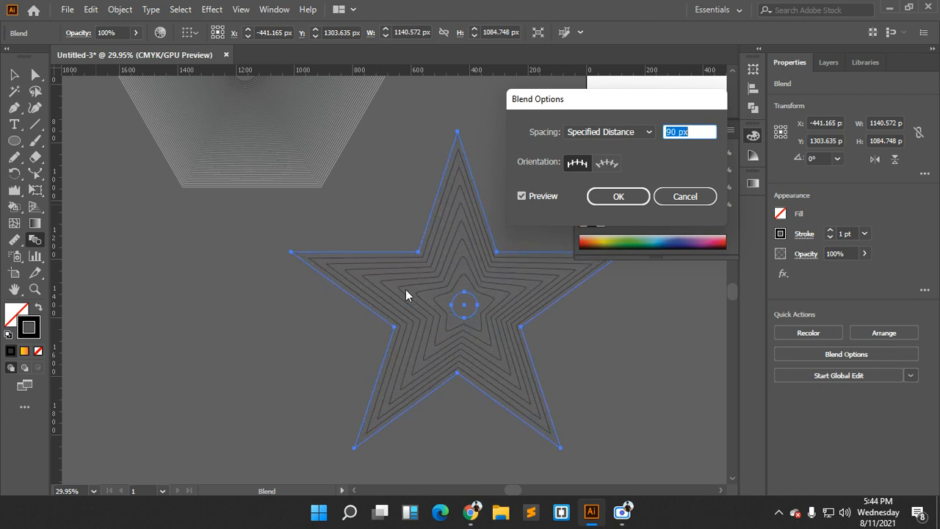
pyautogui.press('Up')
pyautogui.press('Up')
pyautogui.press('Up')
pyautogui.press('Up')
pyautogui.press('Up')
pyautogui.press('Up')
pyautogui.press('Up')
pyautogui.press('Up')
pyautogui.press('Up')
pyautogui.press('Up')
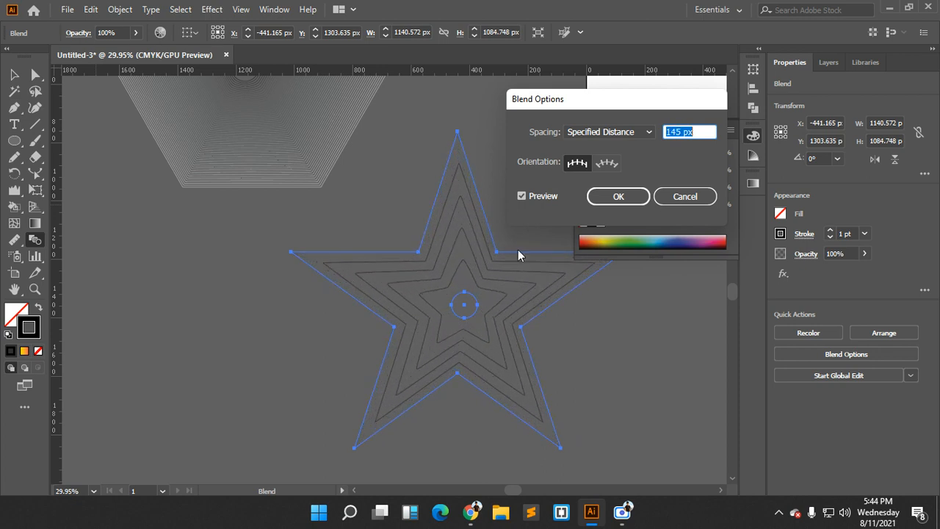
# Lower the star blend's specified distance gradually to about 16 px and apply the blend options
pyautogui.press('Down')
pyautogui.press('Down')
pyautogui.press('Down')
pyautogui.press('Down')
pyautogui.press('Down')
pyautogui.press('Down')
pyautogui.press('Down')
pyautogui.press('Down')
pyautogui.press('Down')
pyautogui.press('Down')
pyautogui.press('Down')
pyautogui.press('Down')
pyautogui.press('Down')
pyautogui.press('Down')
pyautogui.press('Down')
pyautogui.press('Down')
pyautogui.press('Down')
pyautogui.press('Down')
pyautogui.press('Down')
pyautogui.press('Down')
pyautogui.press('Down')
pyautogui.press('Down')
pyautogui.press('Down')
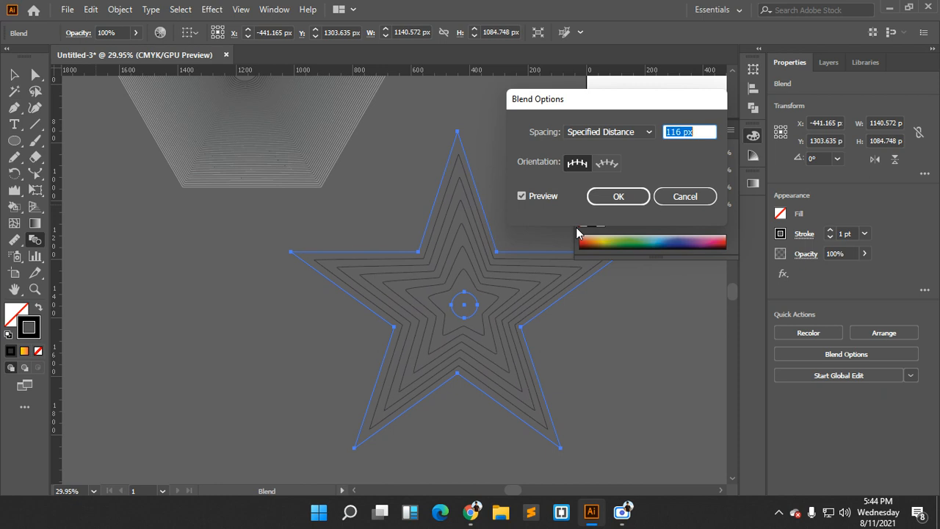
pyautogui.press('Down')
pyautogui.press('Down')
pyautogui.press('Down')
pyautogui.press('Down')
pyautogui.press('Down')
pyautogui.press('Down')
pyautogui.press('Down')
pyautogui.press('Down')
pyautogui.press('Down')
pyautogui.press('Down')
pyautogui.press('Down')
pyautogui.press('Down')
pyautogui.press('Down')
pyautogui.press('Down')
pyautogui.press('Down')
pyautogui.press('Down')
pyautogui.press('Down')
pyautogui.press('Down')
pyautogui.press('Down')
pyautogui.press('Down')
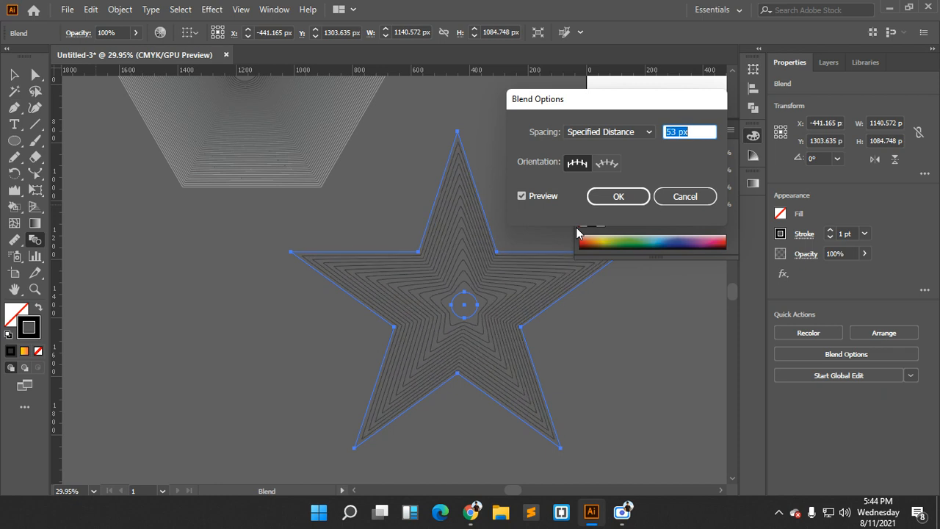
pyautogui.press('Down')
pyautogui.press('Down')
pyautogui.press('Down')
pyautogui.press('Down')
pyautogui.press('Down')
pyautogui.press('Down')
pyautogui.press('Down')
pyautogui.press('Down')
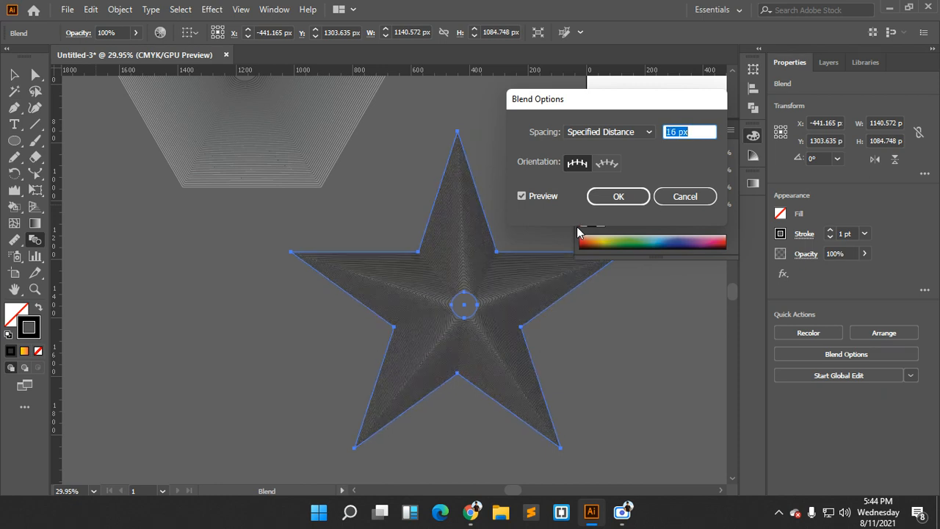
pyautogui.click(617, 197)
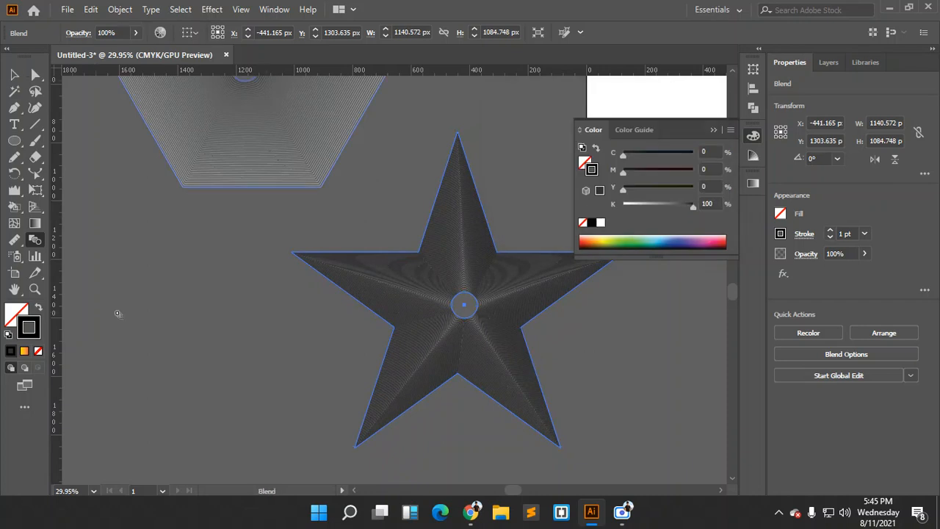
# Apply the yellow-to-red linear gradient to the star blend's stroke and deselect the blend
pyautogui.click(24, 350)
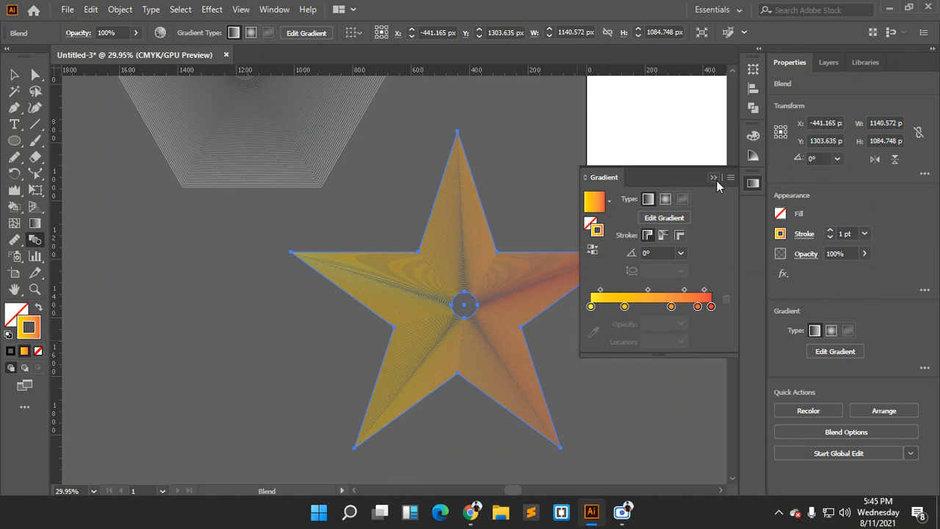
pyautogui.click(714, 178)
pyautogui.click(11, 72)
pyautogui.click(556, 220)
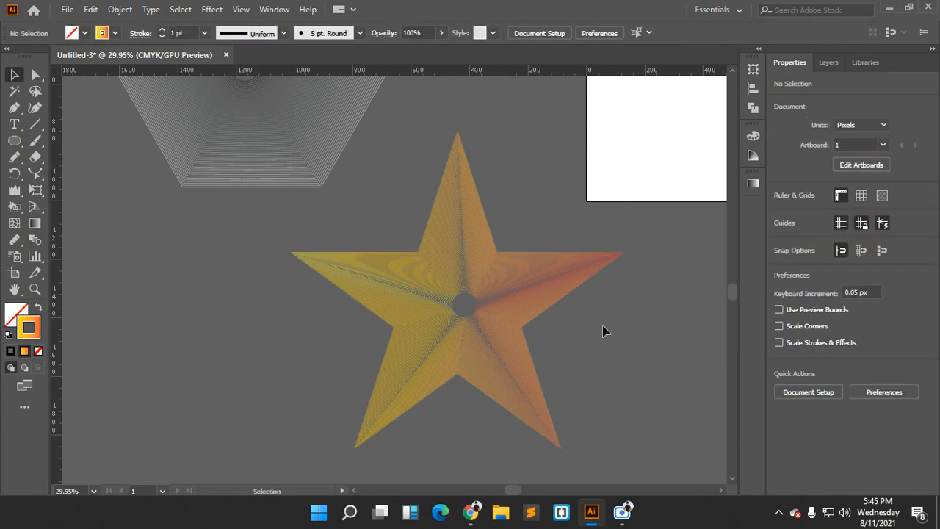
# Add the letter A as point text in the empty area left of the hexagon and enlarge it to about 308.5 pt
pyautogui.scroll(-4, 622, 350)
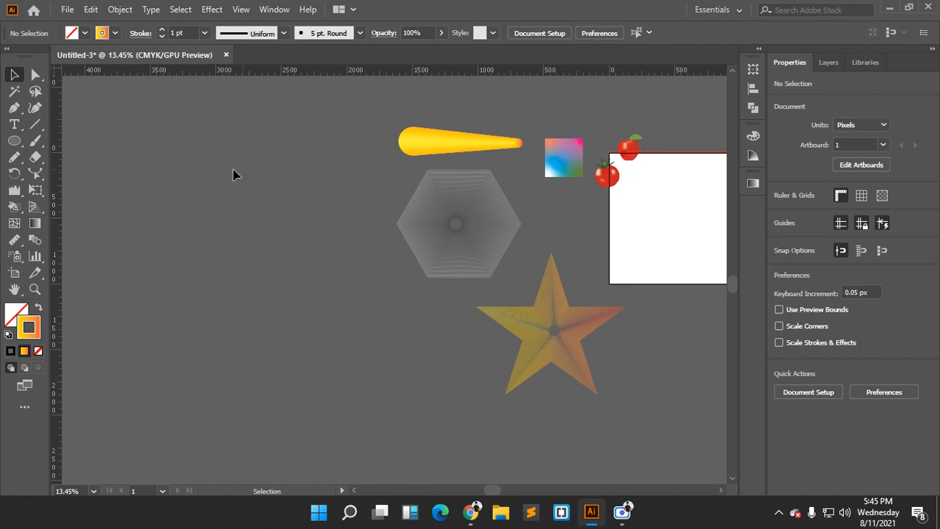
pyautogui.scroll(-2, 268, 195)
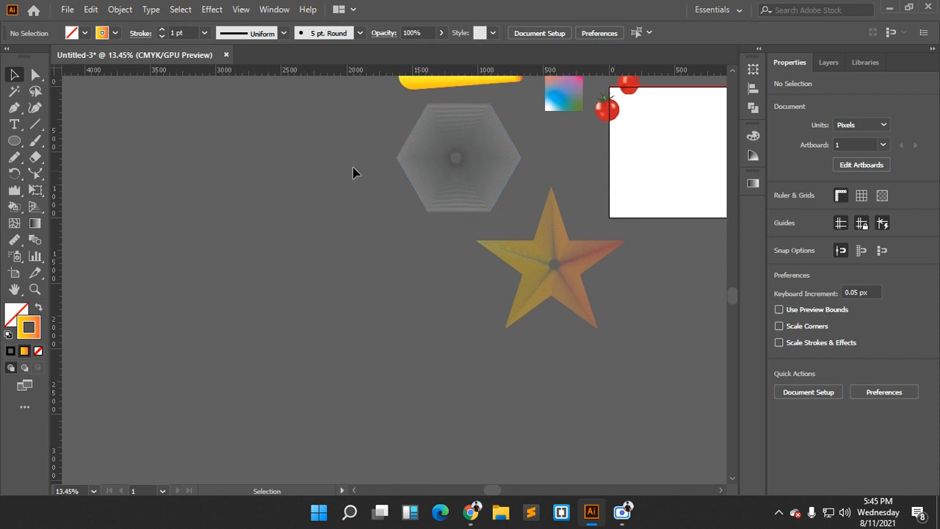
pyautogui.moveTo(318, 171); pyautogui.dragTo(507, 246)
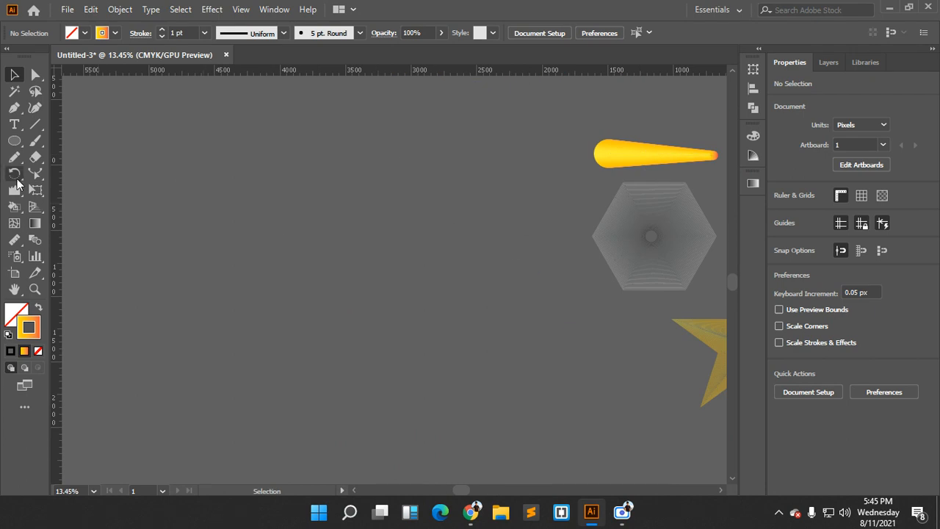
pyautogui.click(14, 124)
pyautogui.click(233, 204)
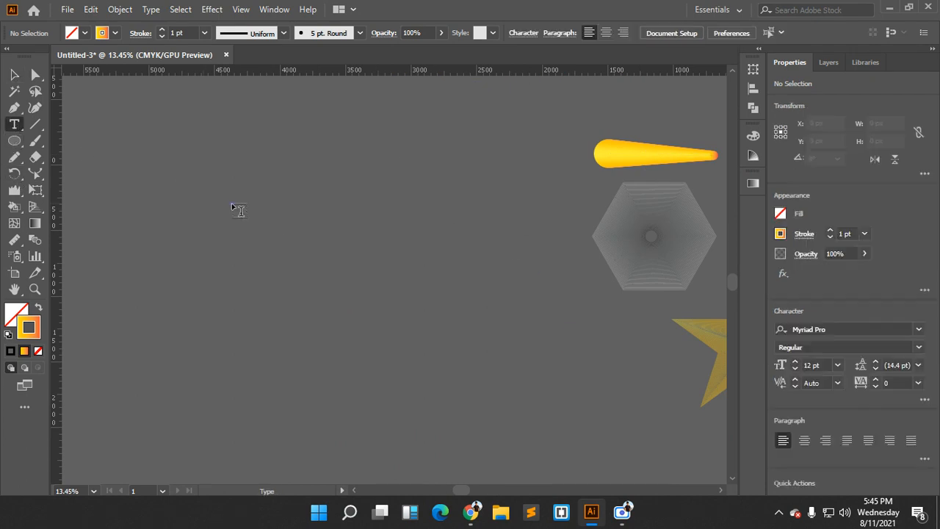
pyautogui.write('A')
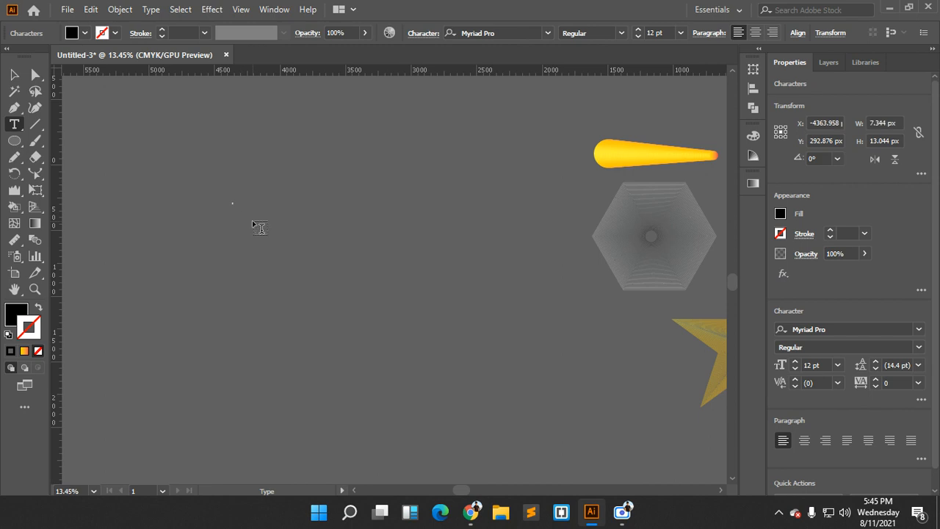
pyautogui.click(14, 75)
pyautogui.moveTo(239, 210); pyautogui.dragTo(403, 342)
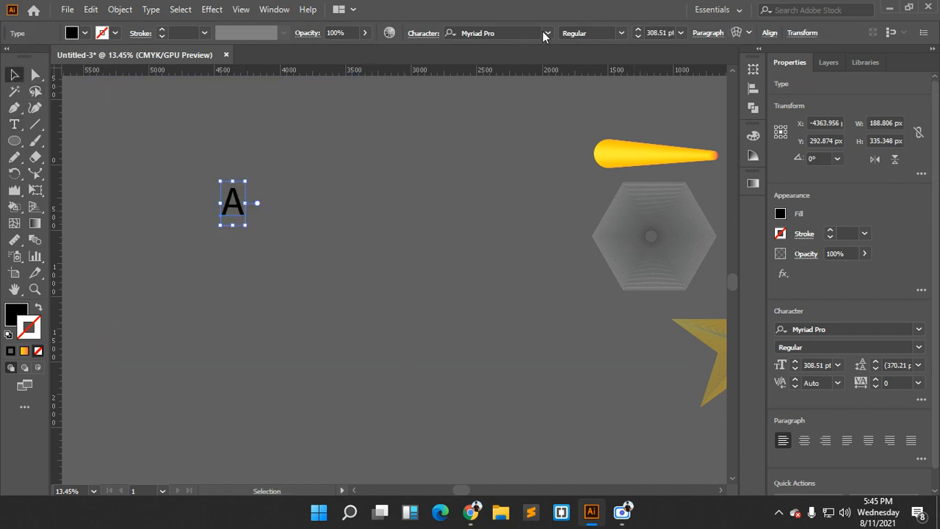
# Change the letter A's font to Gotham-Black
pyautogui.click(508, 31)
pyautogui.write('got')
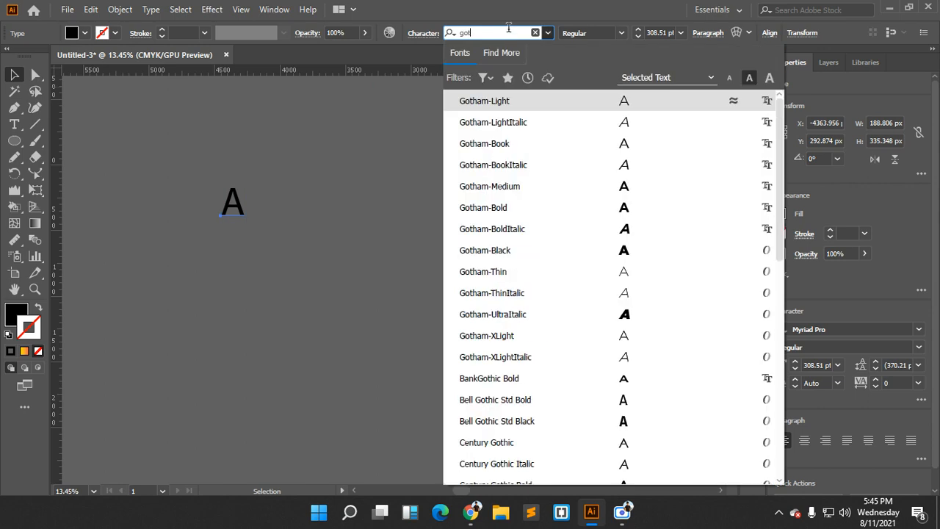
pyautogui.click(552, 251)
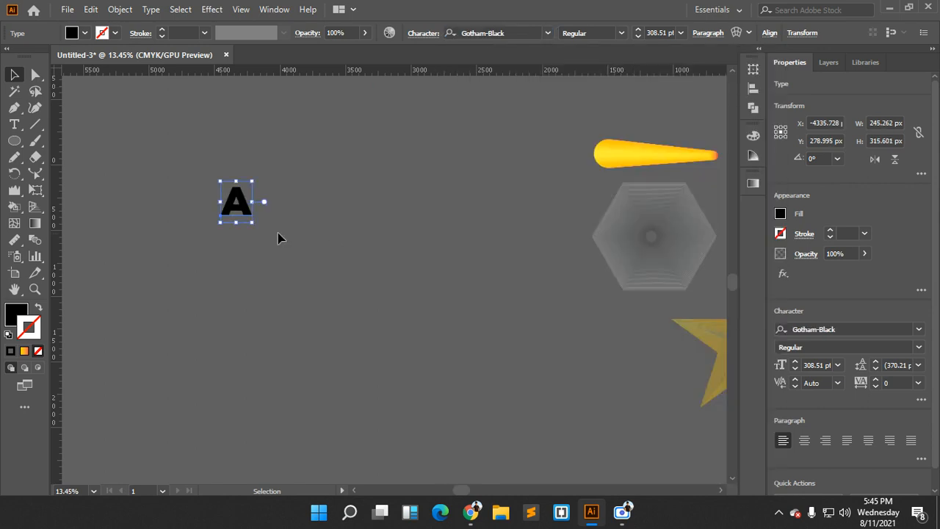
# Reselect the letter A and move it into open canvas space farther away from the hexagon and star
pyautogui.click(336, 318)
pyautogui.click(235, 202)
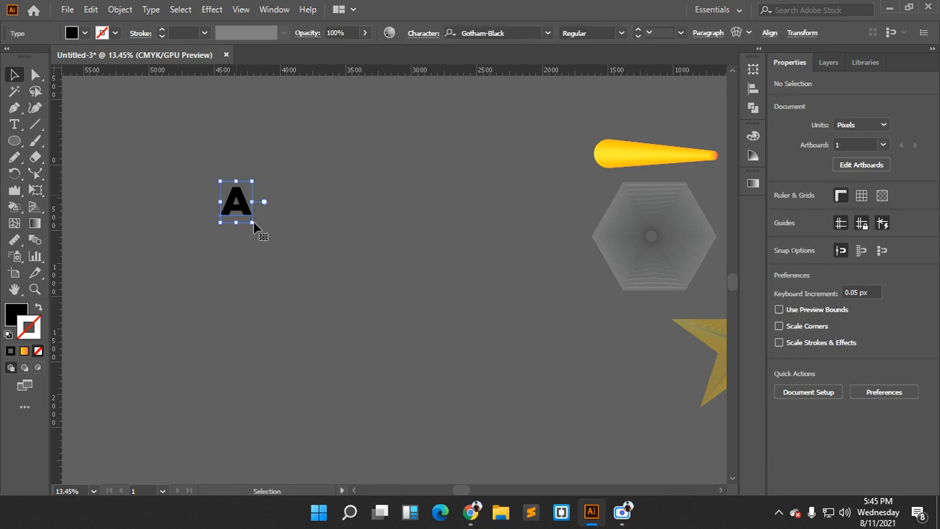
pyautogui.moveTo(251, 221); pyautogui.dragTo(199, 293)
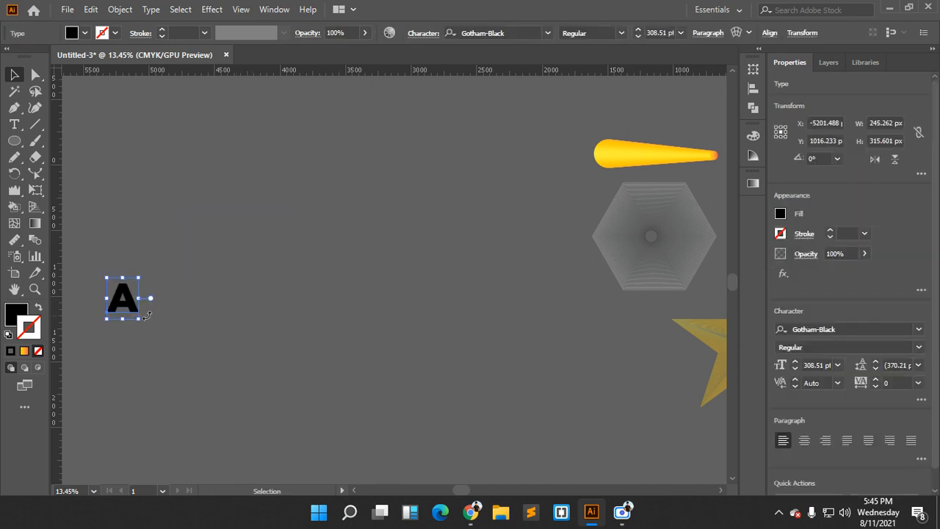
pyautogui.moveTo(138, 322); pyautogui.dragTo(214, 370)
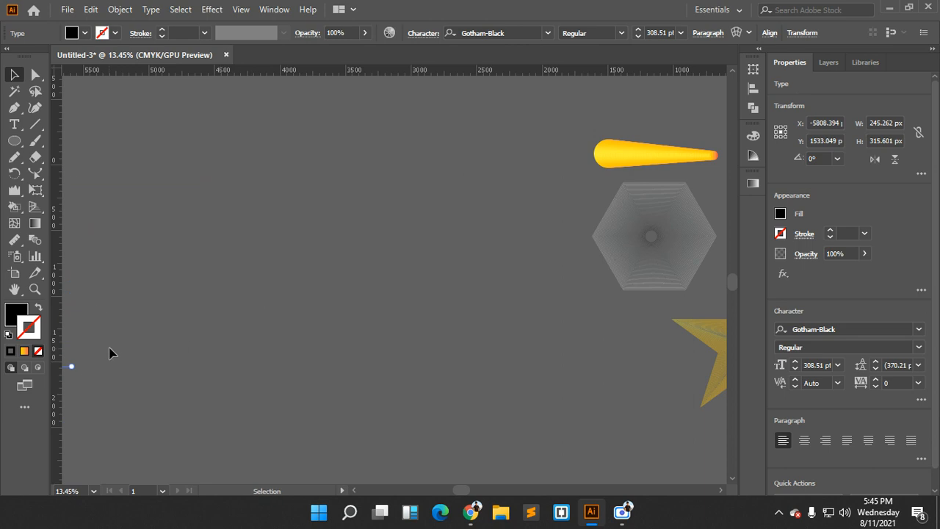
pyautogui.hscroll(-3, 140, 328)
pyautogui.moveTo(184, 334); pyautogui.dragTo(354, 262)
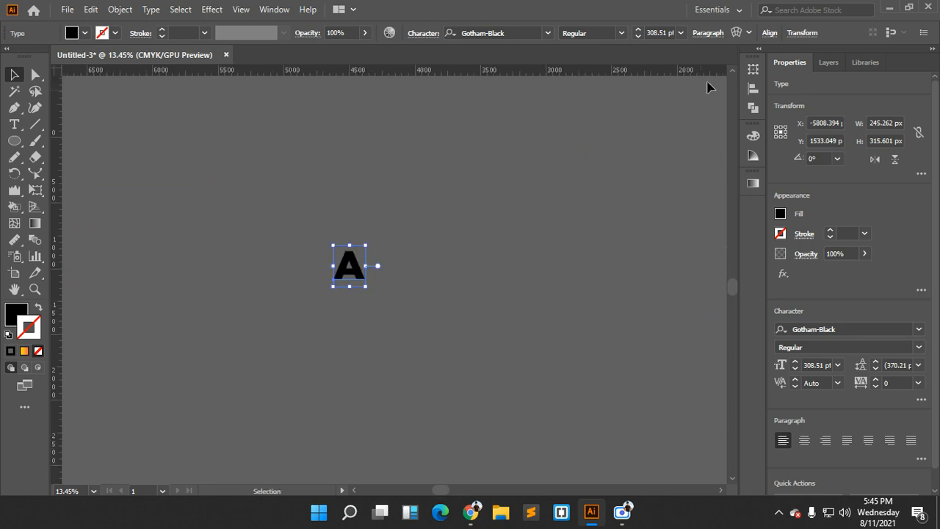
# Set the letter A's font size to 500 pt
pyautogui.click(681, 32)
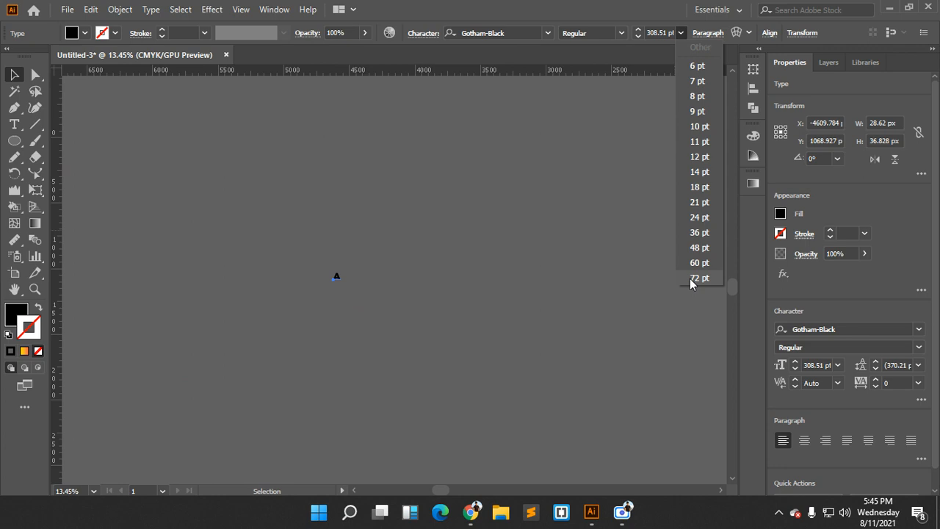
pyautogui.click(677, 36)
pyautogui.click(668, 32)
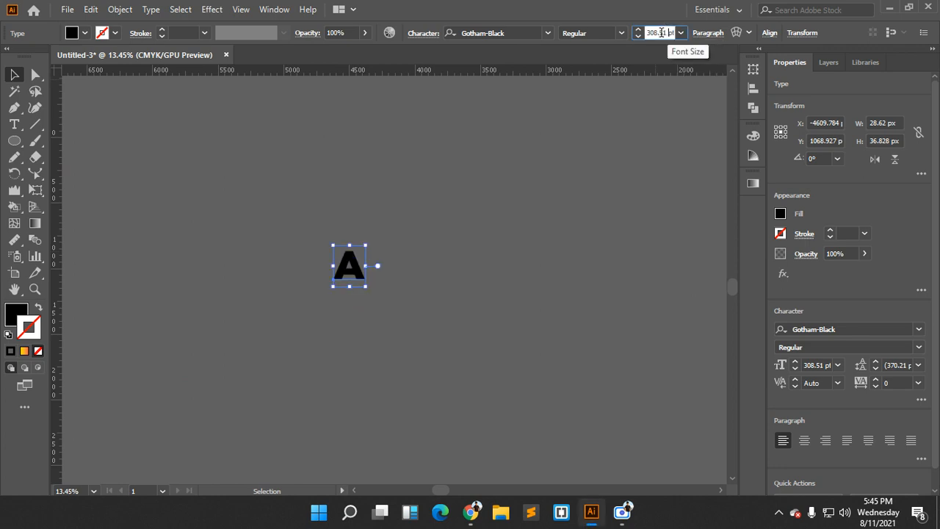
pyautogui.doubleClick(656, 35)
pyautogui.press('Return')
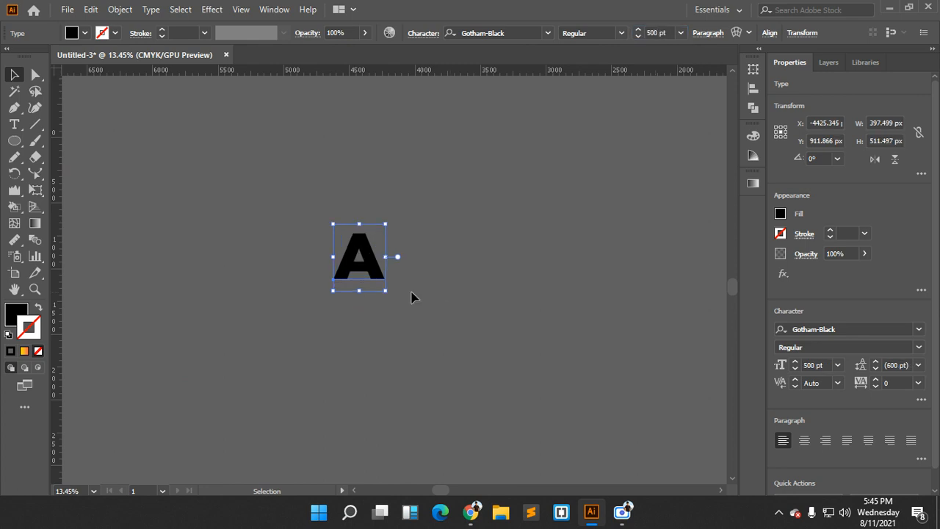
# Scale the letter A up to about 952 px wide and 1225 px high and reposition it
pyautogui.moveTo(385, 290); pyautogui.dragTo(445, 330)
pyautogui.moveTo(371, 379); pyautogui.dragTo(409, 415)
pyautogui.moveTo(304, 308); pyautogui.dragTo(366, 281)
# Expand the letter A's object and fill into outlines and shift the resulting shape slightly
pyautogui.click(120, 10)
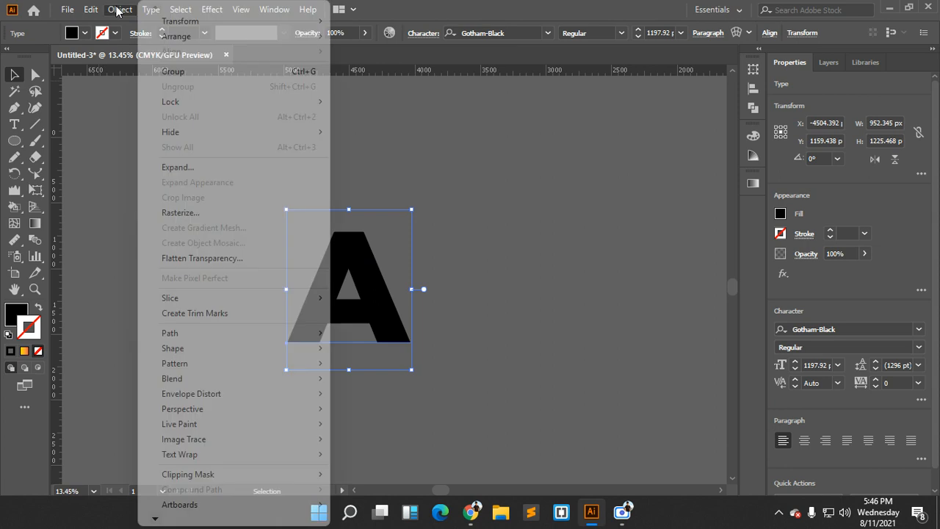
pyautogui.click(181, 172)
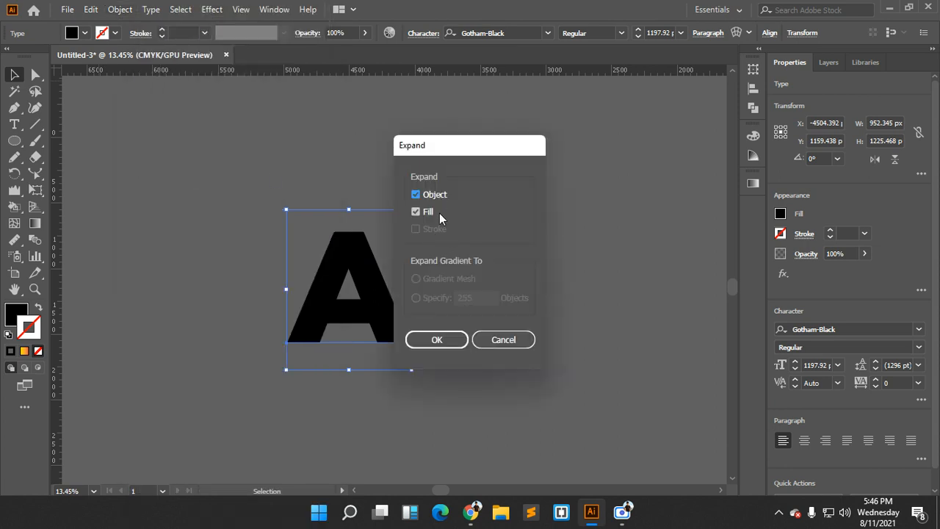
pyautogui.click(434, 338)
pyautogui.moveTo(358, 281); pyautogui.dragTo(376, 266)
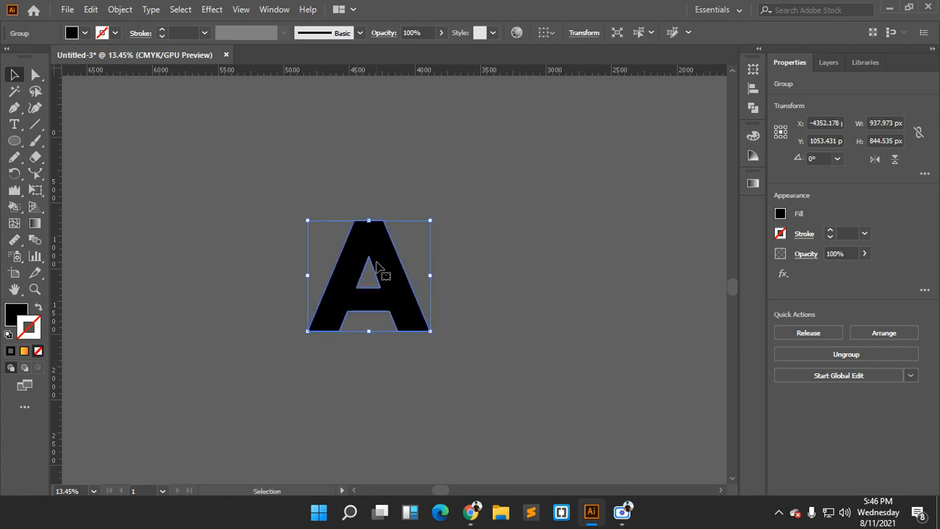
# Set the expanded letter A's fill to None
pyautogui.click(85, 32)
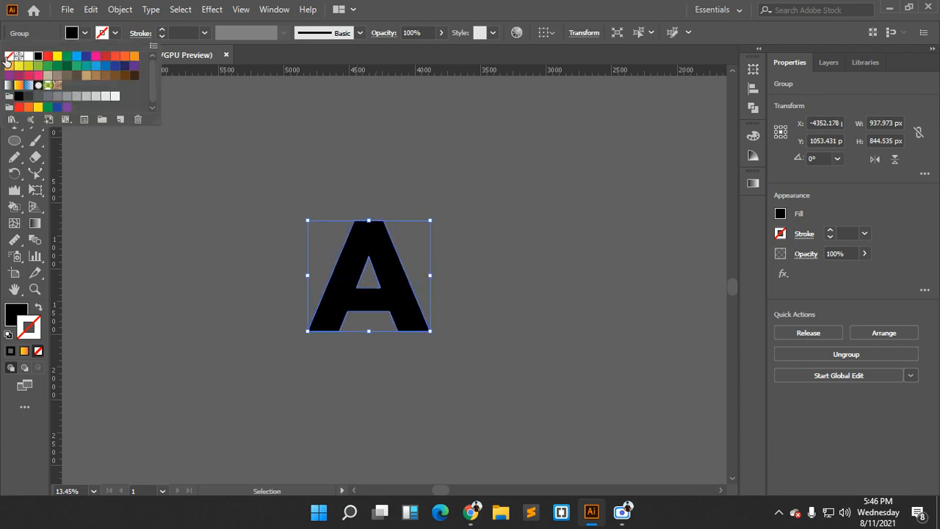
pyautogui.click(8, 56)
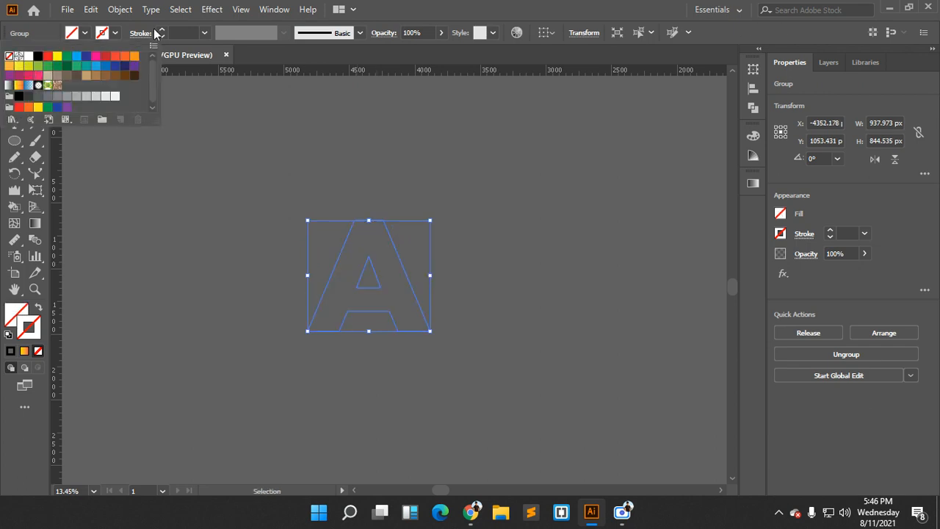
# Give the letter A a 0.25 pt yellow-to-orange gradient stroke and return from its isolated group to the layer level
pyautogui.click(162, 29)
pyautogui.click(380, 263)
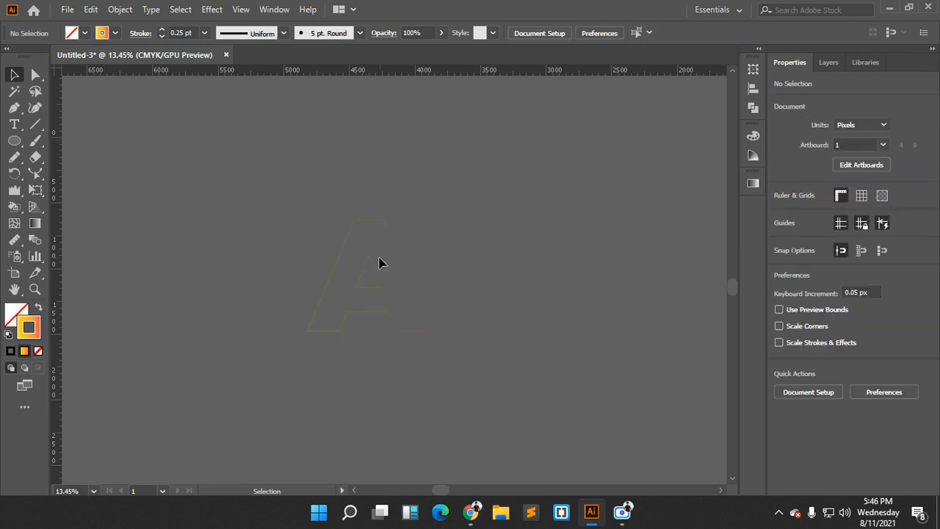
pyautogui.doubleClick(374, 266)
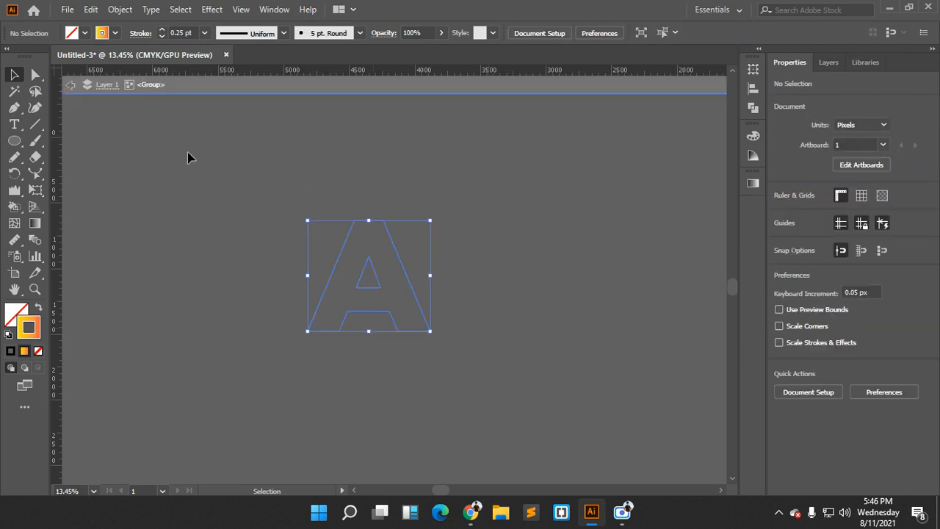
pyautogui.click(70, 84)
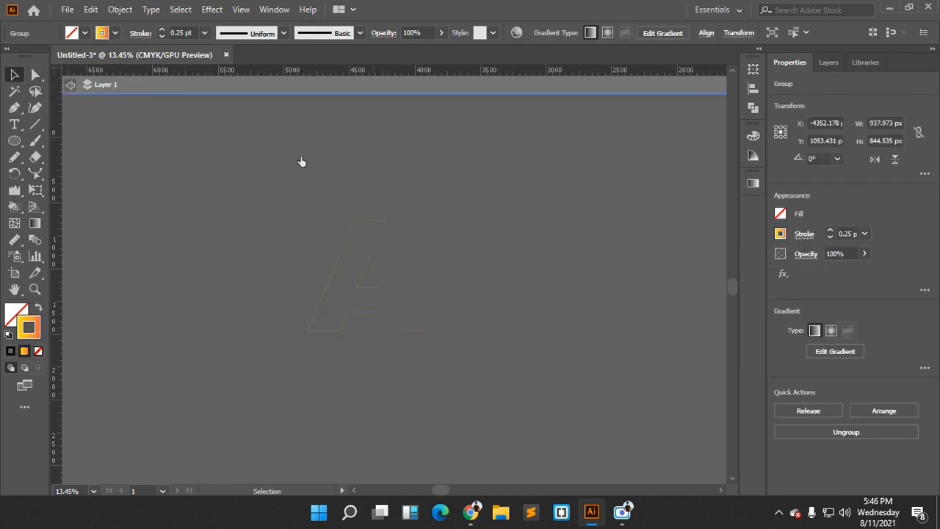
# Draw a circle about 189 px in diameter below and left of the letter A and fill it with the fading blue gradient swatch
pyautogui.click(14, 141)
pyautogui.moveTo(239, 336); pyautogui.dragTo(252, 354)
pyautogui.scroll(-1, 275, 346)
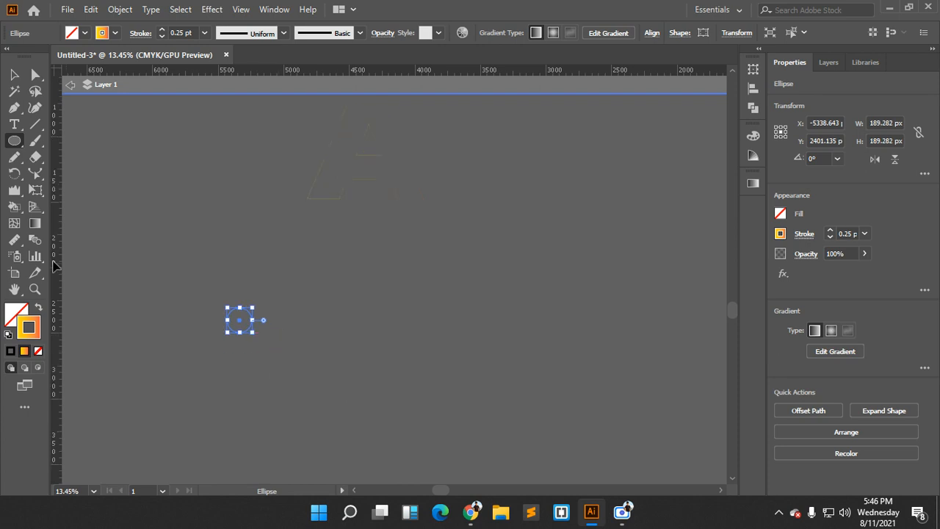
pyautogui.click(98, 33)
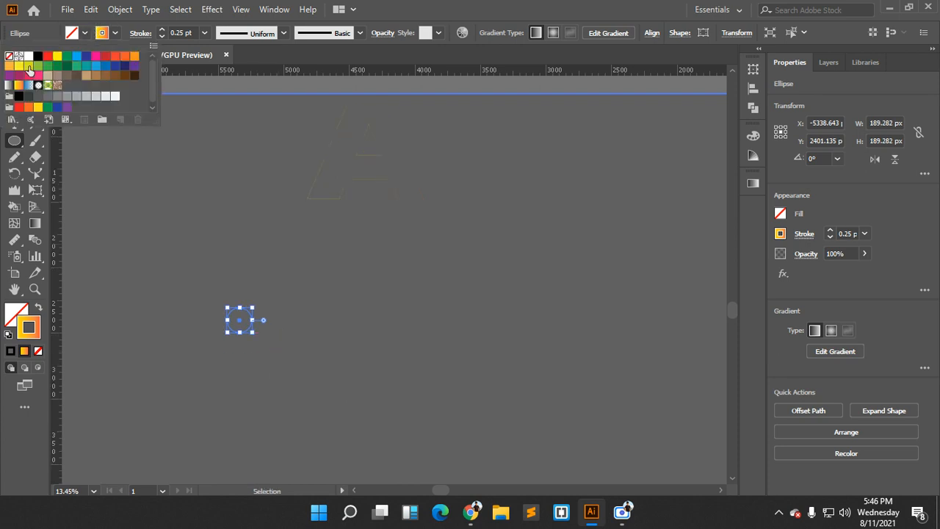
pyautogui.click(30, 87)
pyautogui.click(87, 33)
pyautogui.click(780, 214)
pyautogui.click(779, 214)
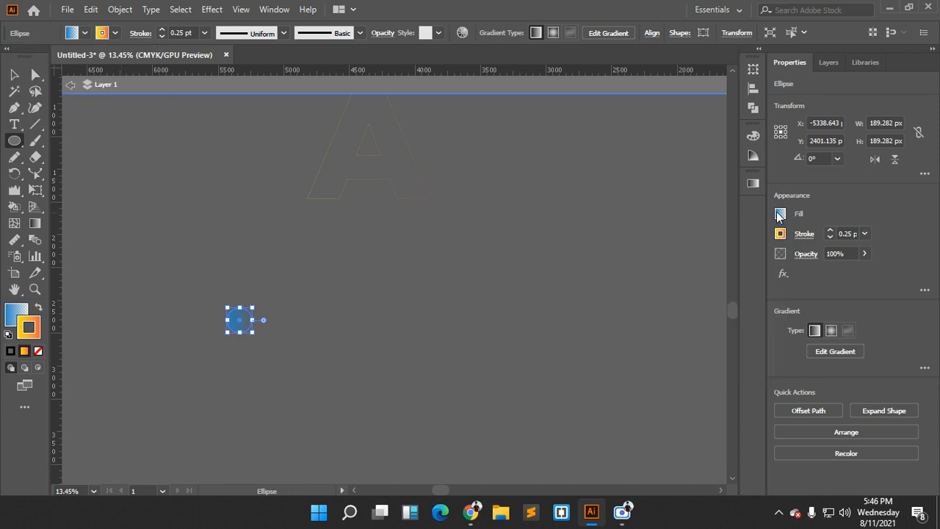
# Change the starting color stop of the circle's fill gradient to dark indigo
pyautogui.click(273, 9)
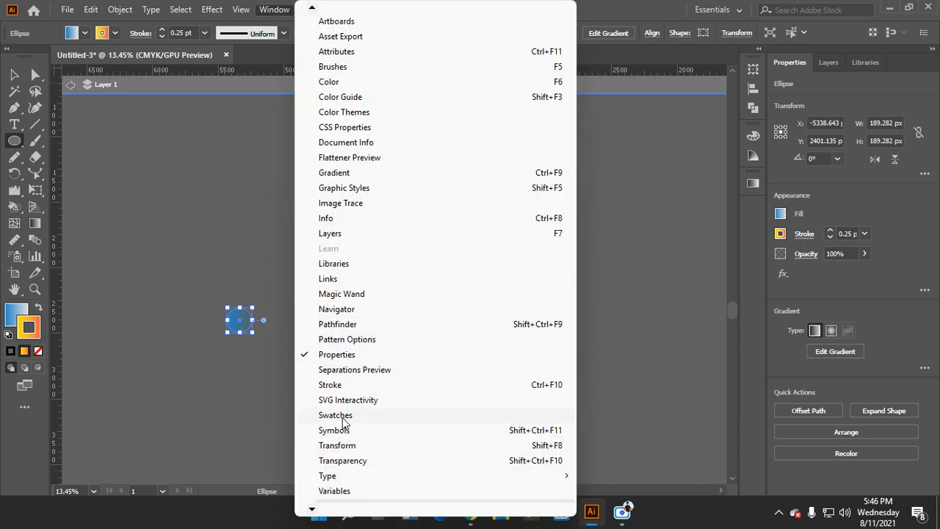
pyautogui.click(341, 176)
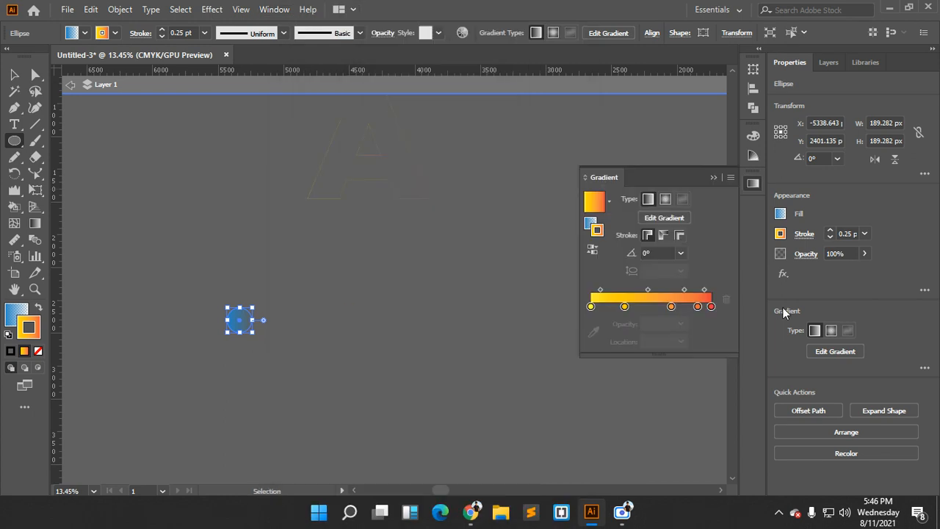
pyautogui.click(625, 307)
pyautogui.click(590, 222)
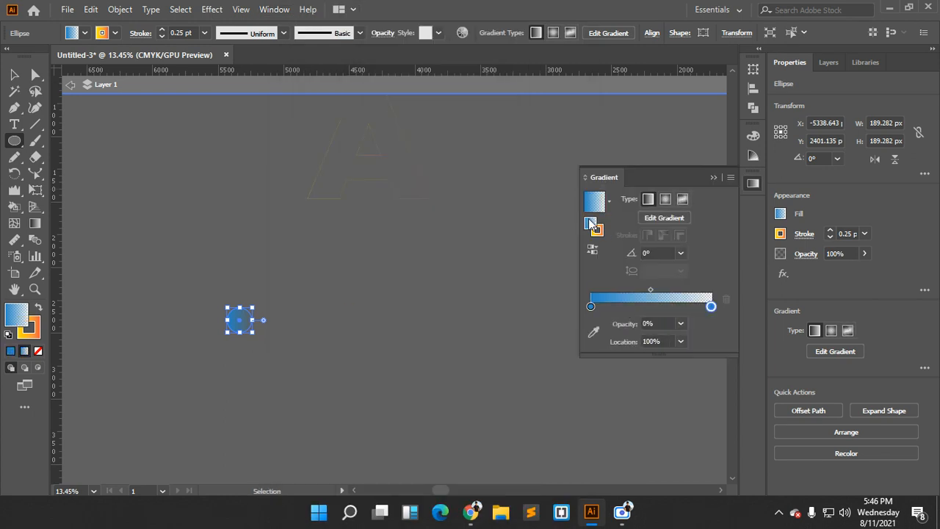
pyautogui.doubleClick(591, 307)
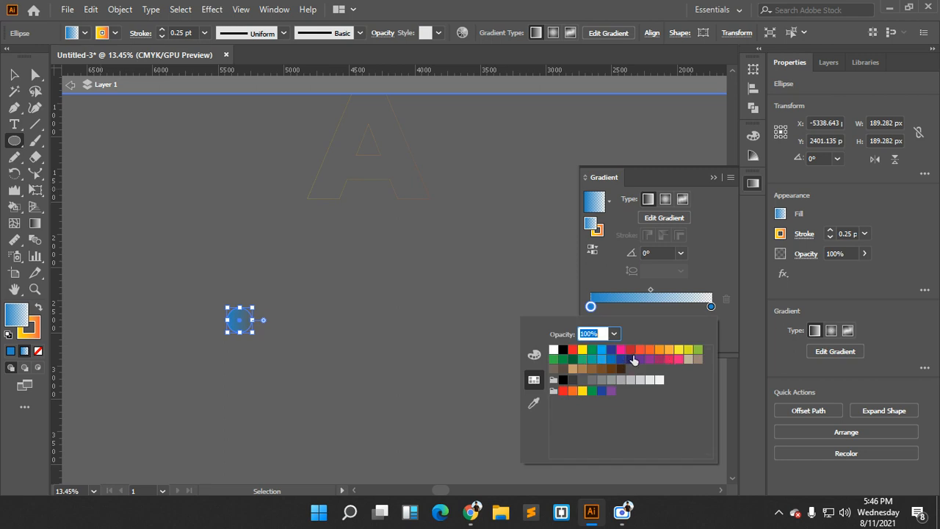
pyautogui.click(633, 355)
# Change the end color stop of the circle's fill gradient to pink at 100% opacity
pyautogui.click(710, 306)
pyautogui.doubleClick(711, 306)
pyautogui.click(679, 359)
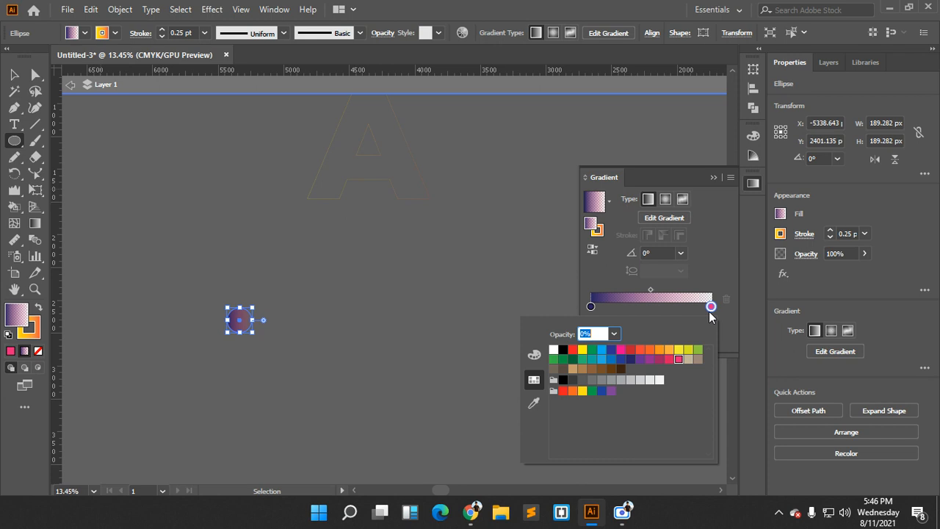
pyautogui.press('Return')
pyautogui.click(680, 323)
pyautogui.click(702, 309)
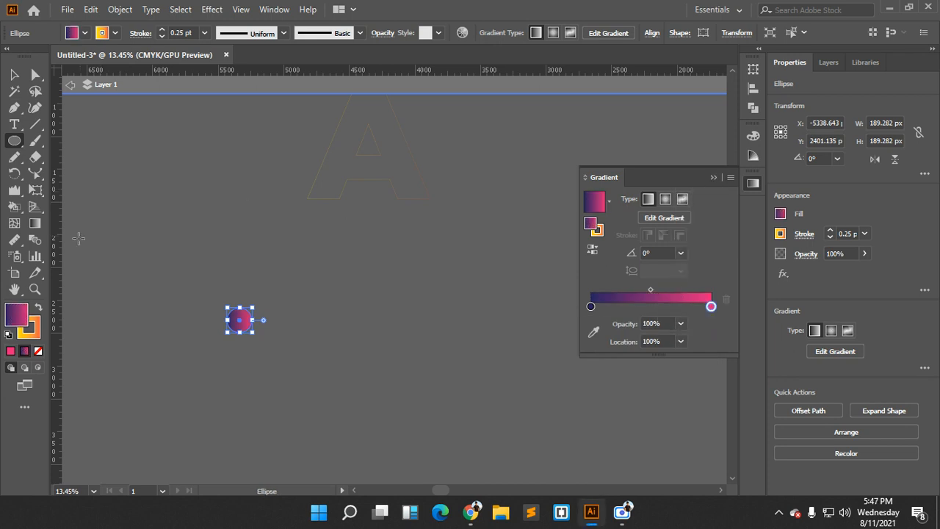
# Redirect the circle's gradient to run vertically from indigo at the top to pink at the bottom, and leave isolation mode
pyautogui.press('g')
pyautogui.moveTo(239, 303); pyautogui.dragTo(240, 337)
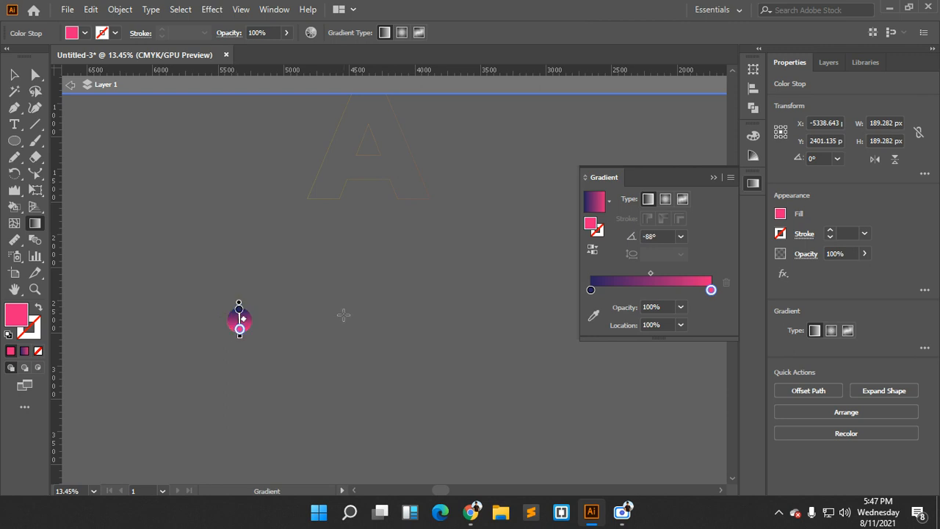
pyautogui.press('v')
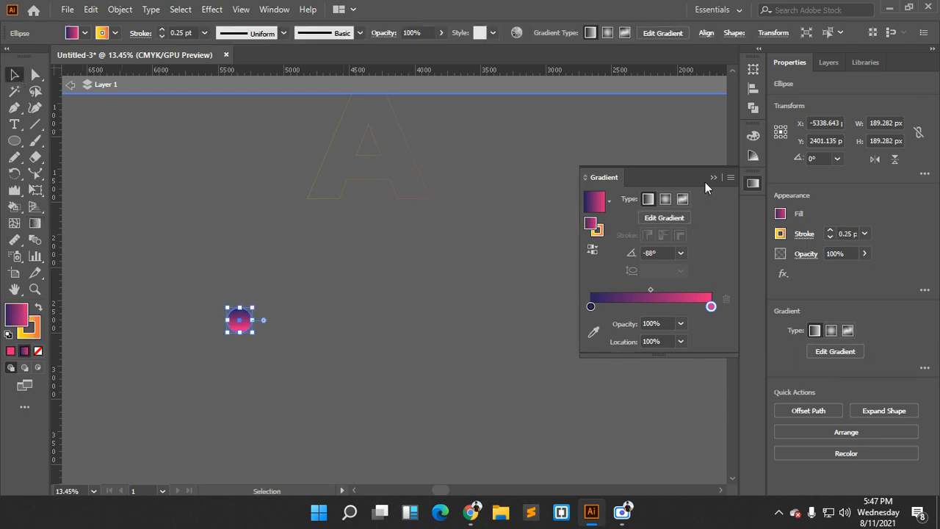
pyautogui.click(713, 177)
pyautogui.click(70, 84)
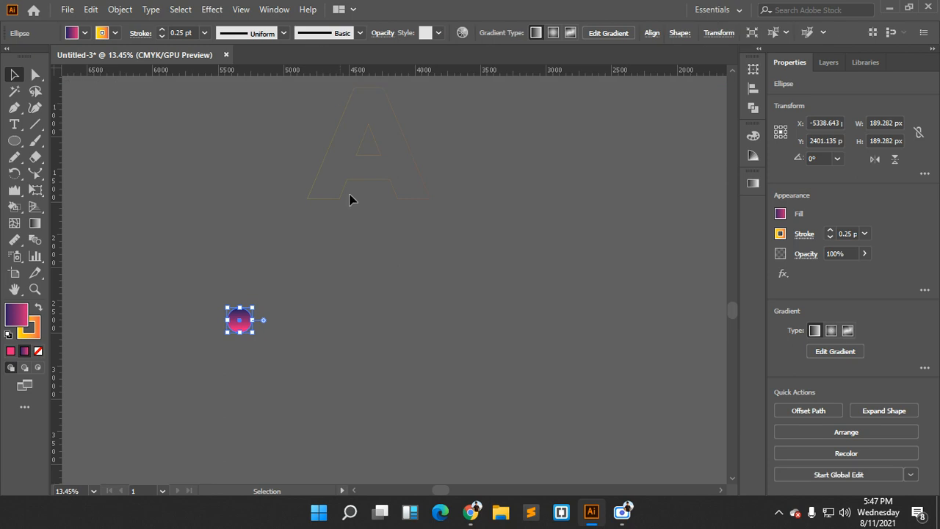
# Duplicate the gradient circle horizontally to the right and scale the pair down to about 1198 px wide and 126 px high overall
pyautogui.click(384, 154)
pyautogui.click(284, 287)
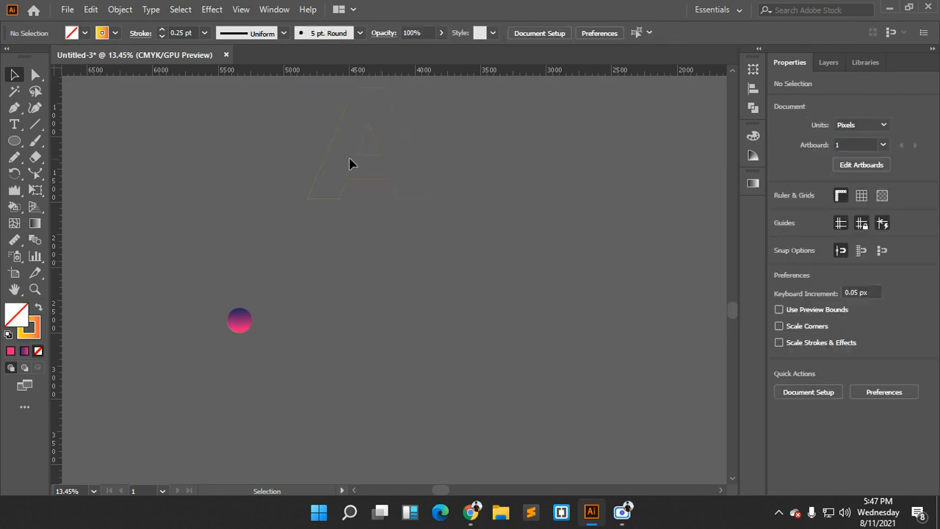
pyautogui.rightClick(249, 320)
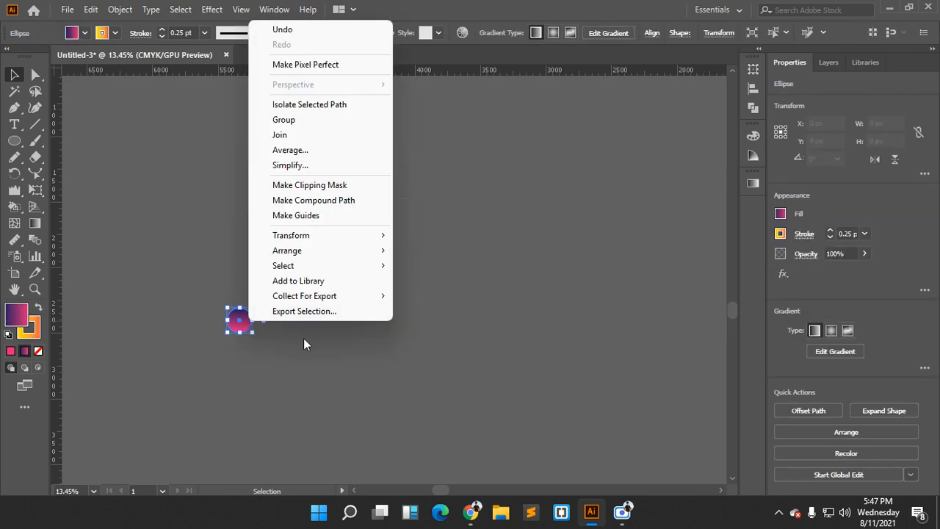
pyautogui.click(303, 338)
pyautogui.click(243, 324)
pyautogui.moveTo(250, 326); pyautogui.dragTo(456, 328)
pyautogui.moveTo(197, 289); pyautogui.dragTo(424, 320)
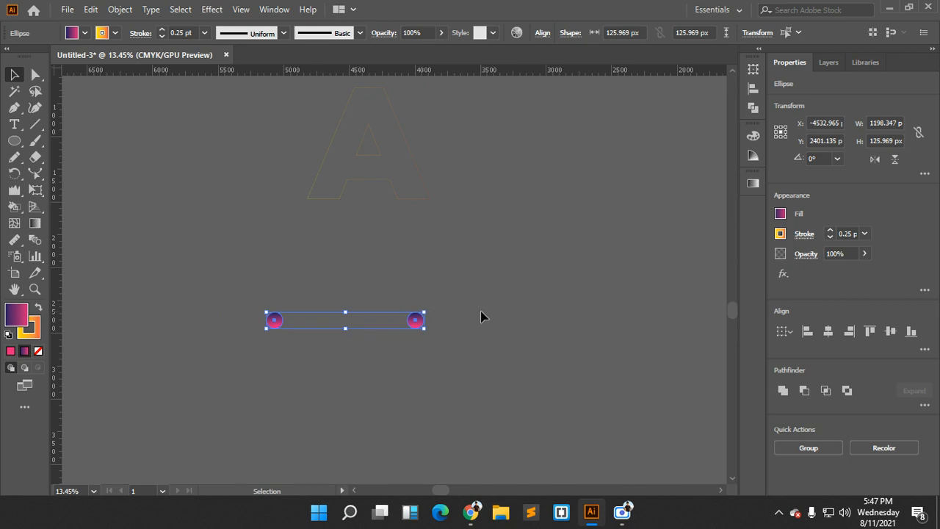
# Blend the two gradient circles into a smooth bar using 77 specified steps
pyautogui.press('w')
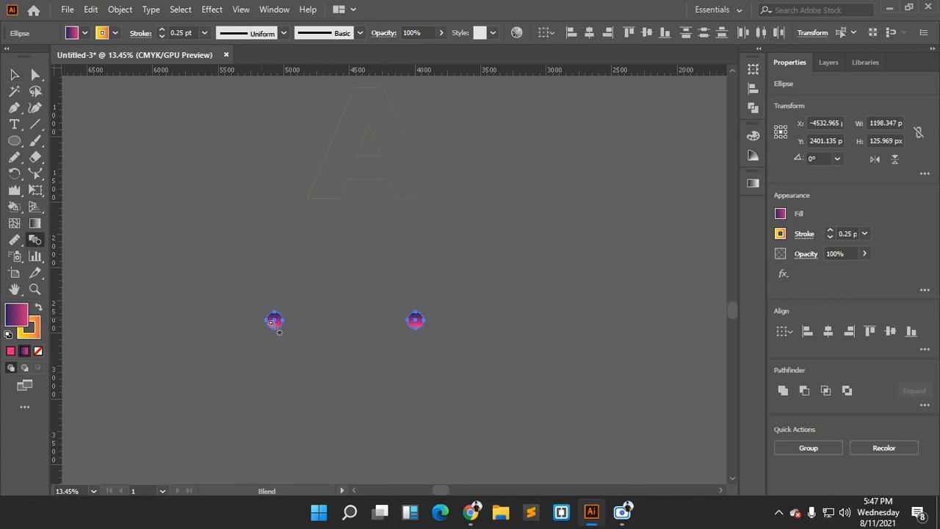
pyautogui.click(414, 321)
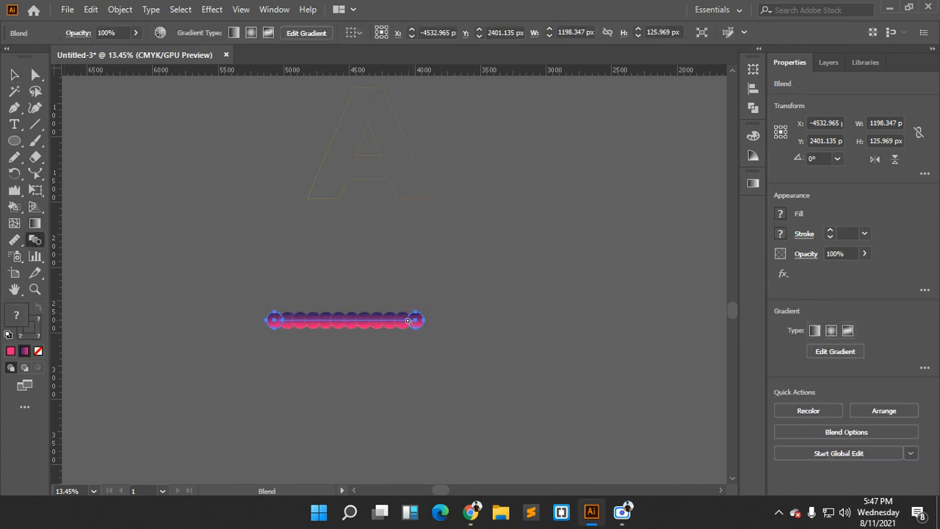
pyautogui.doubleClick(43, 240)
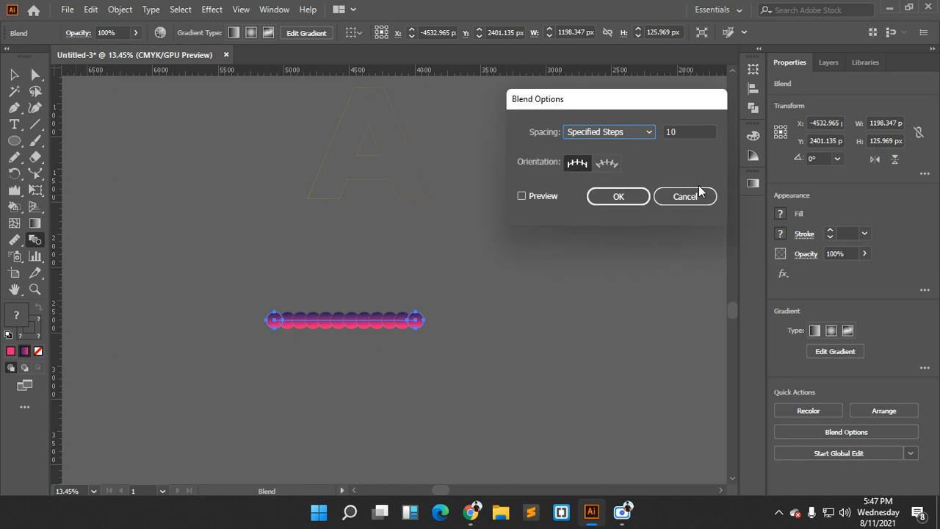
pyautogui.click(683, 133)
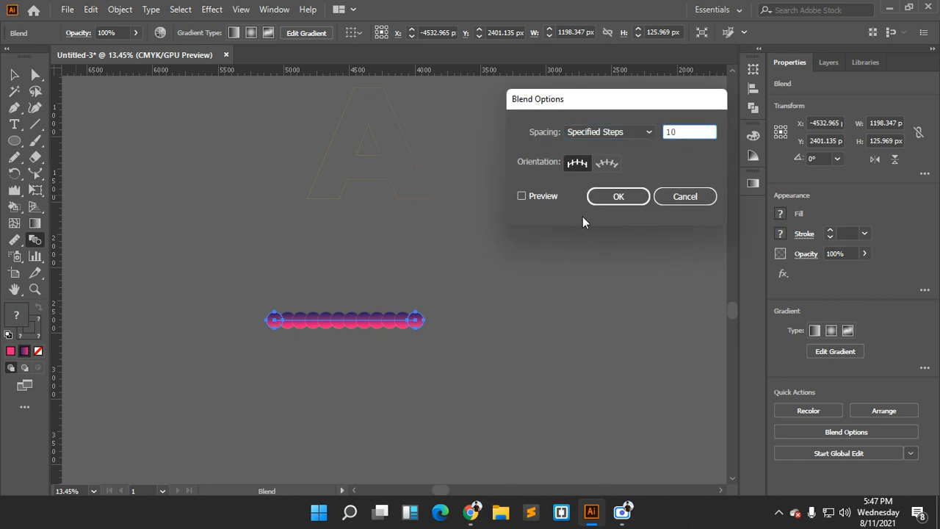
pyautogui.click(522, 195)
pyautogui.doubleClick(683, 132)
pyautogui.write('21')
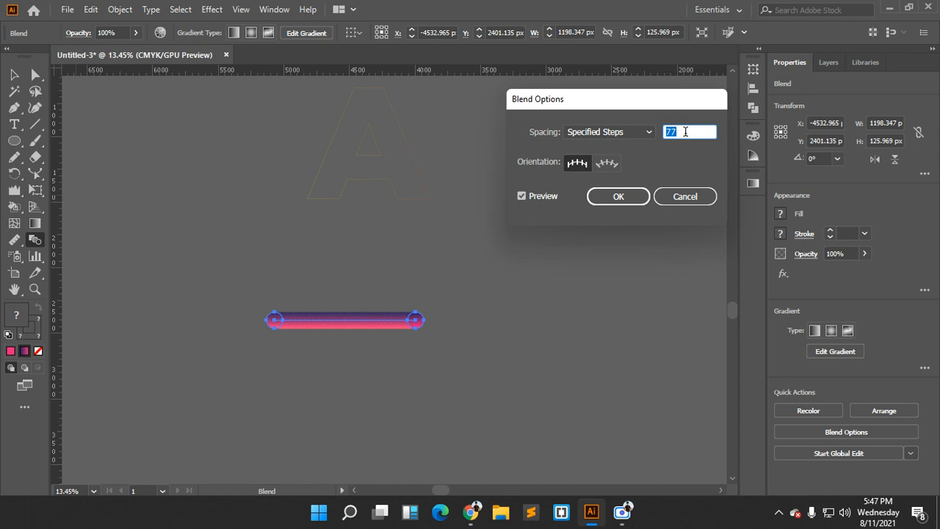
pyautogui.click(640, 196)
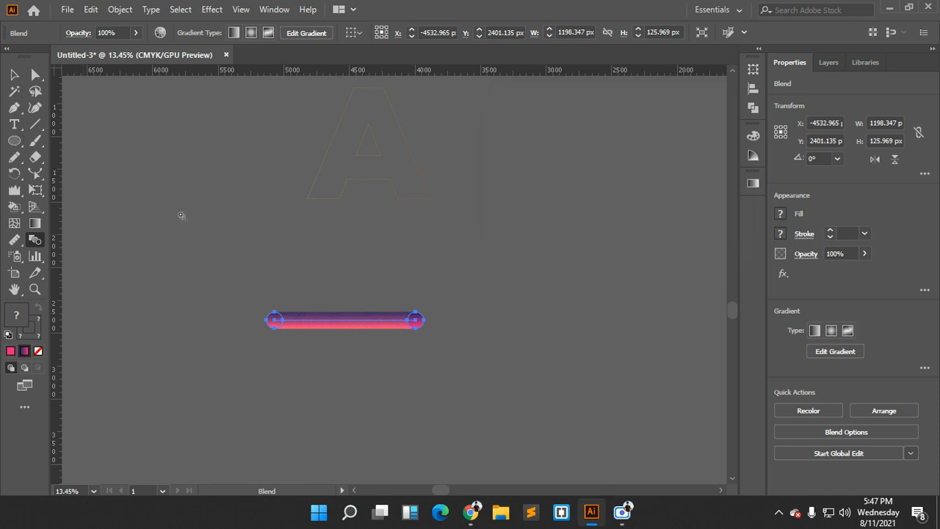
# Remove the stroke from the blended bar and move it slightly up and to the left
pyautogui.click(14, 75)
pyautogui.click(472, 311)
pyautogui.click(379, 319)
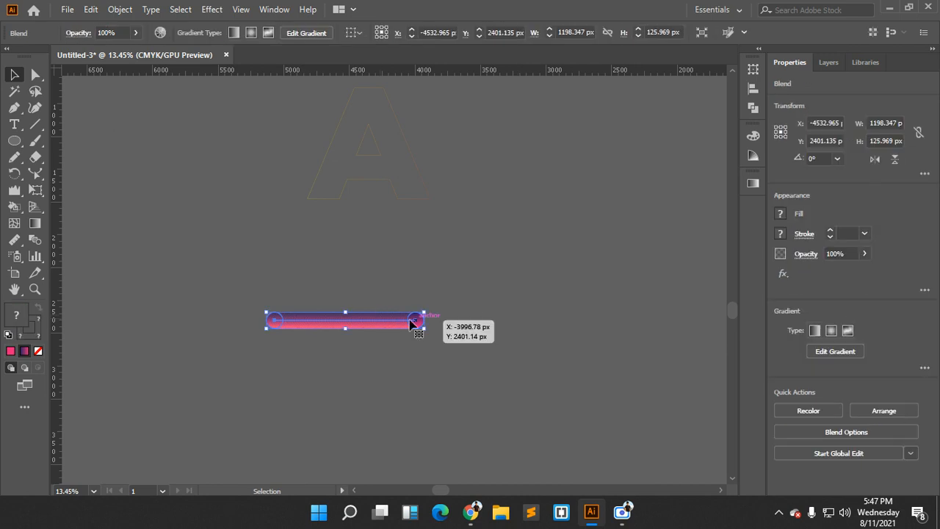
pyautogui.click(418, 361)
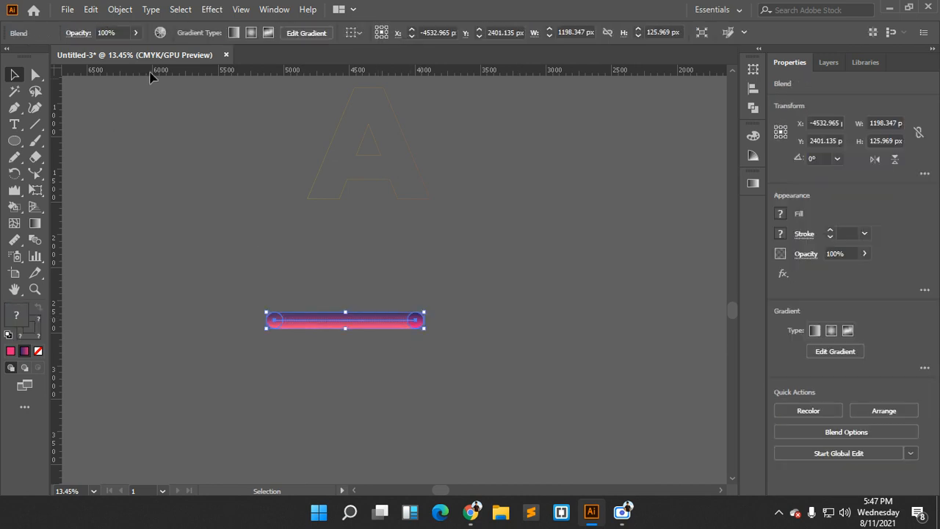
pyautogui.click(37, 351)
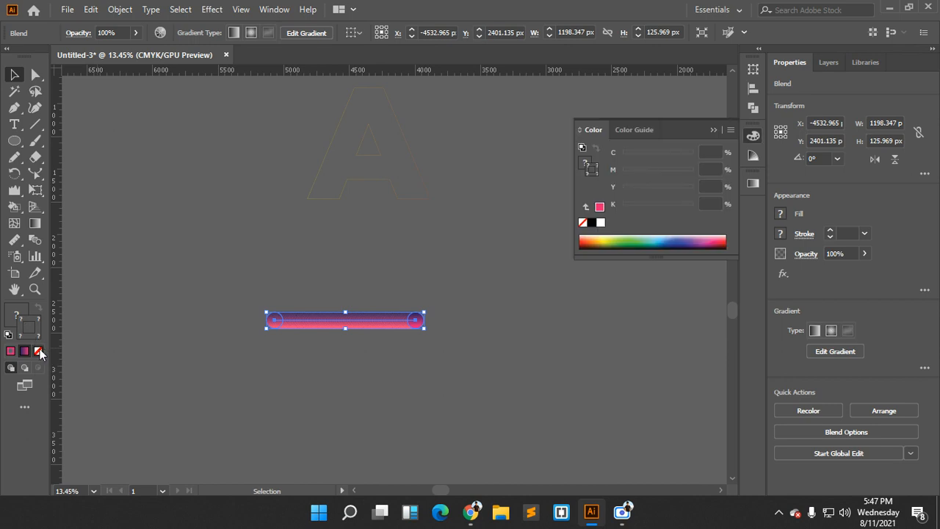
pyautogui.click(352, 437)
pyautogui.moveTo(336, 330); pyautogui.dragTo(306, 321)
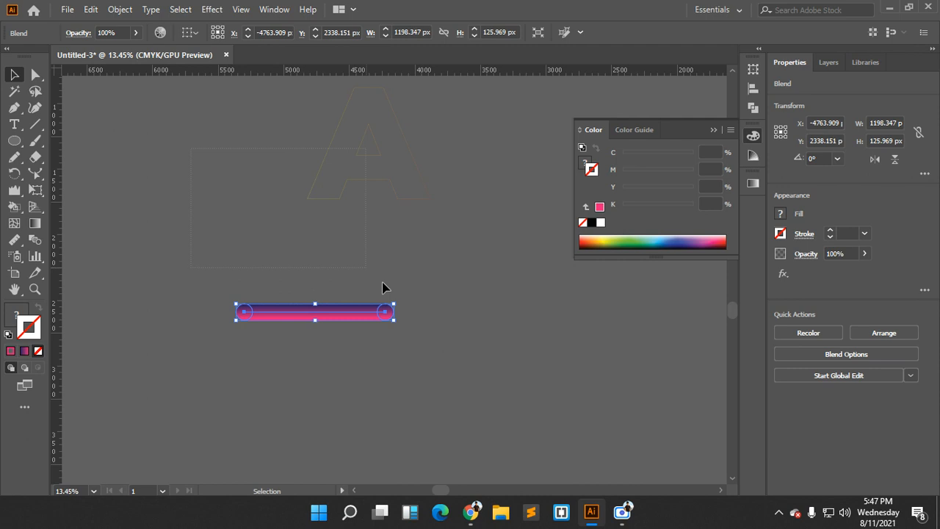
# Try to replace the blend's spine with the letter A outline, with both objects selected
pyautogui.hotkey('ctrl', 'a')
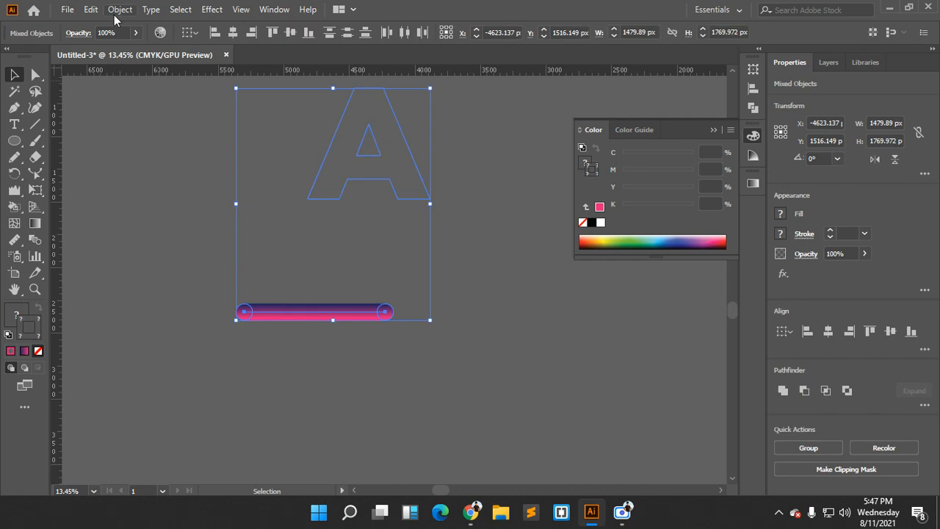
pyautogui.click(120, 10)
pyautogui.moveTo(200, 377)
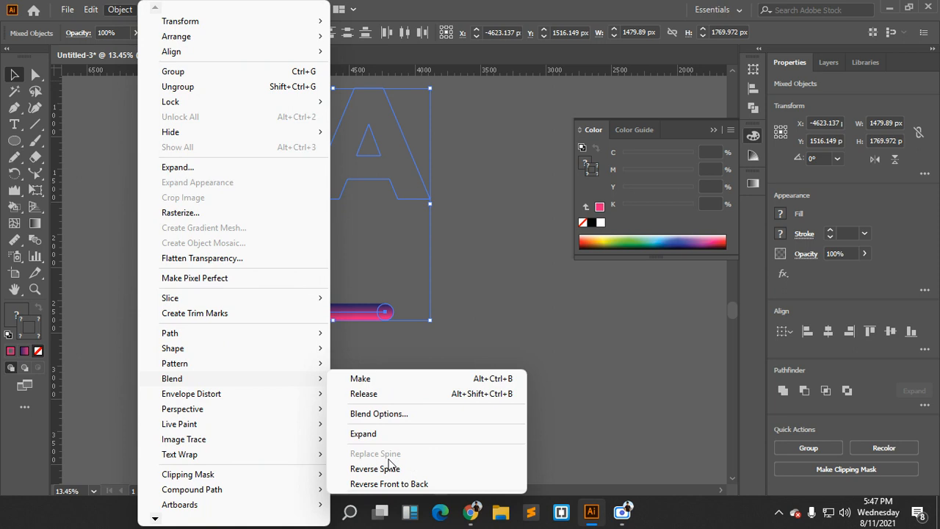
pyautogui.click(374, 468)
pyautogui.click(543, 146)
# Expand the letter A's gradient stroke into a filled outline shape
pyautogui.rightClick(379, 150)
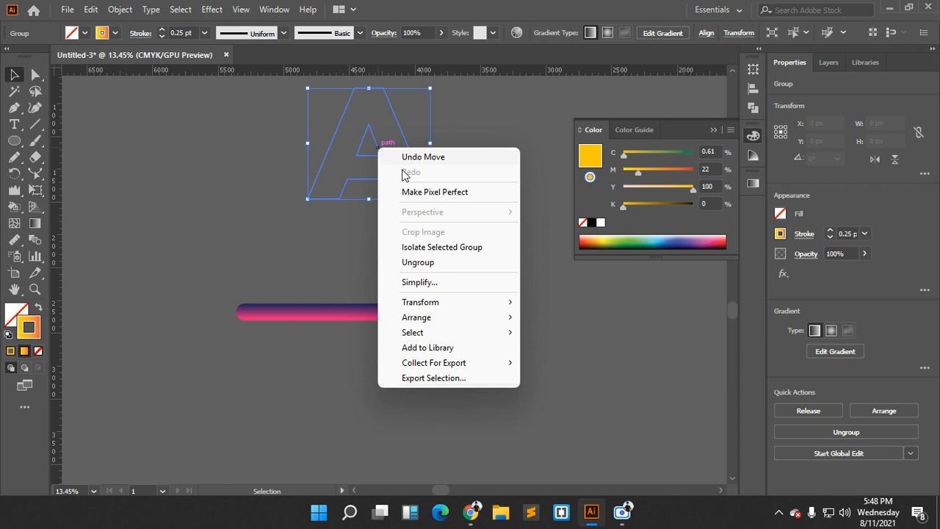
pyautogui.click(472, 131)
pyautogui.click(367, 136)
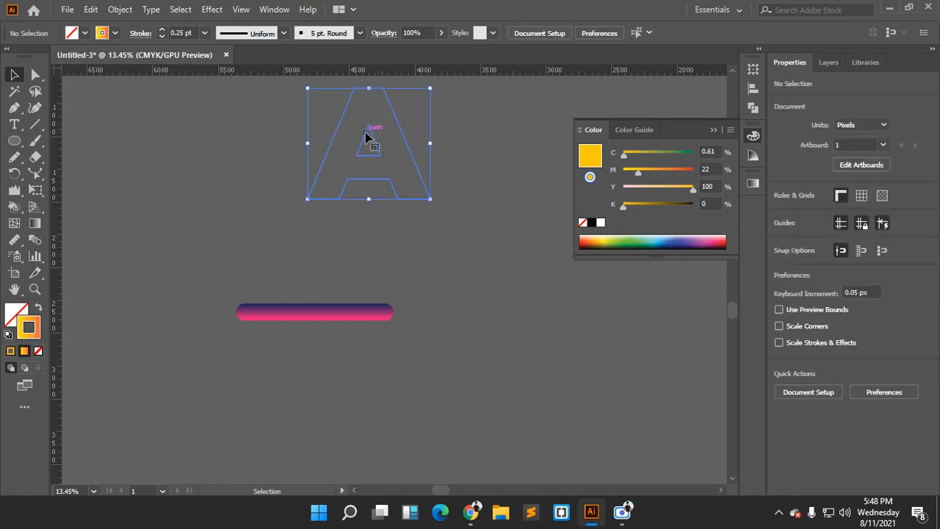
pyautogui.rightClick(367, 137)
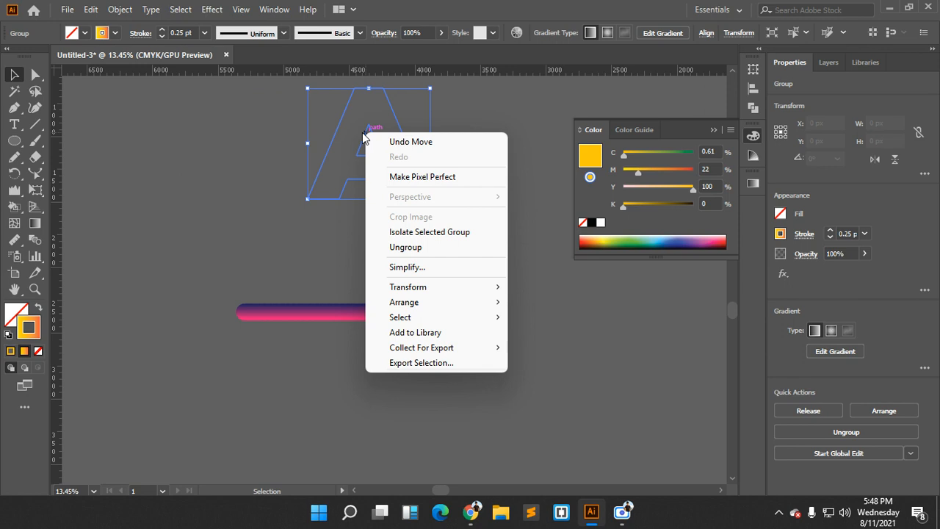
pyautogui.click(363, 137)
pyautogui.click(121, 9)
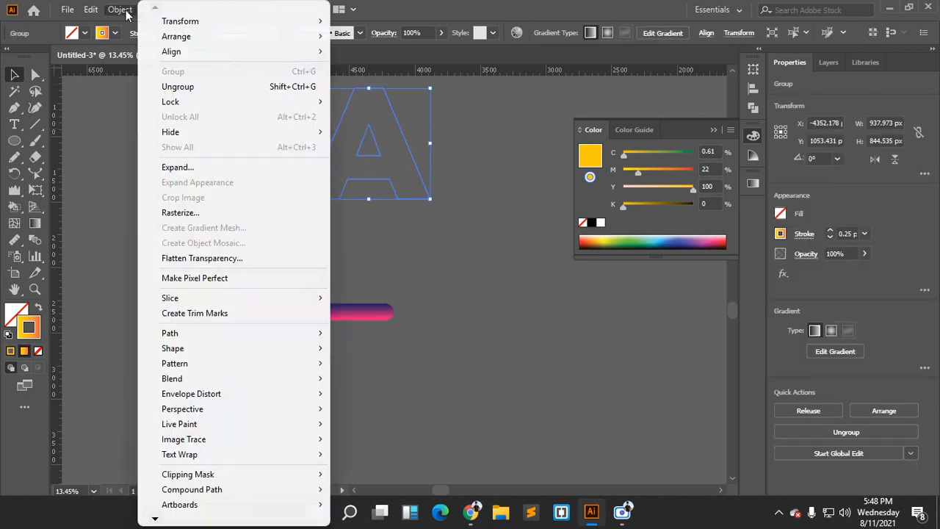
pyautogui.click(189, 166)
pyautogui.click(436, 340)
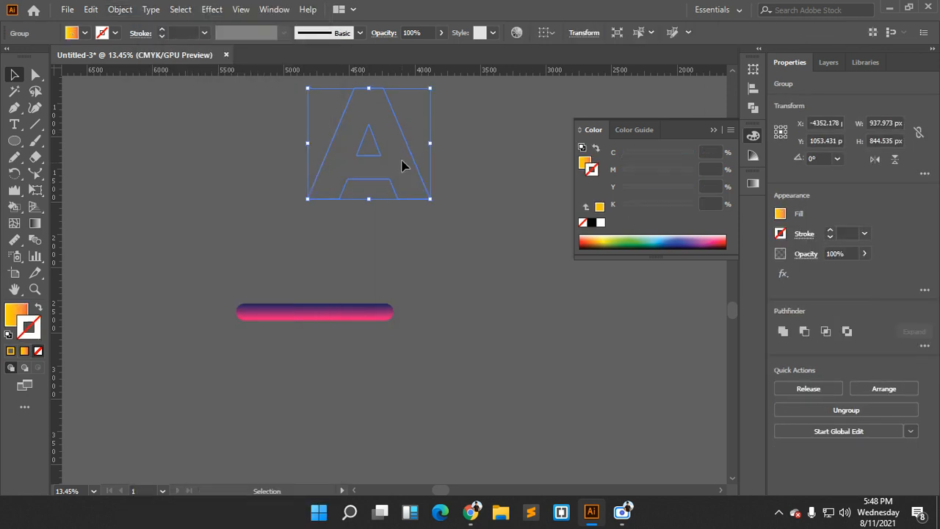
# Make the expanded letter A outline pixel perfect
pyautogui.rightClick(406, 143)
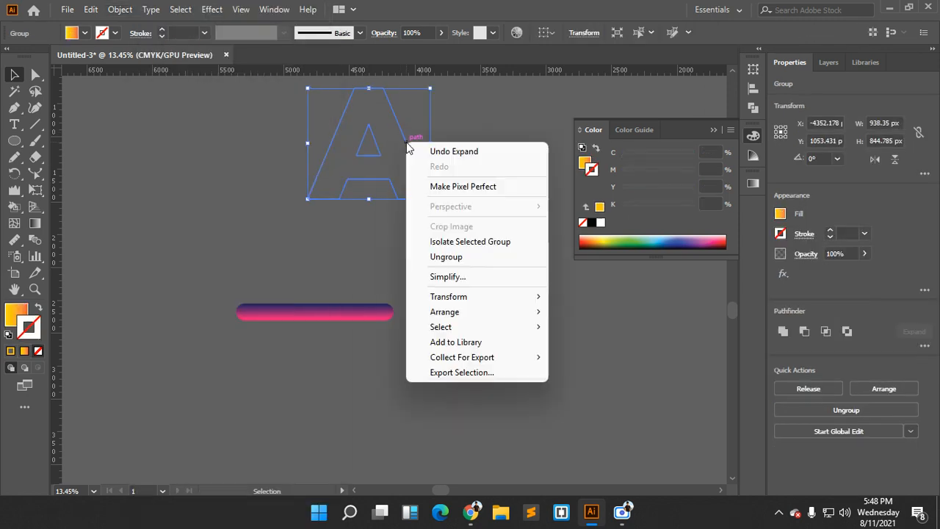
pyautogui.click(463, 187)
pyautogui.click(470, 191)
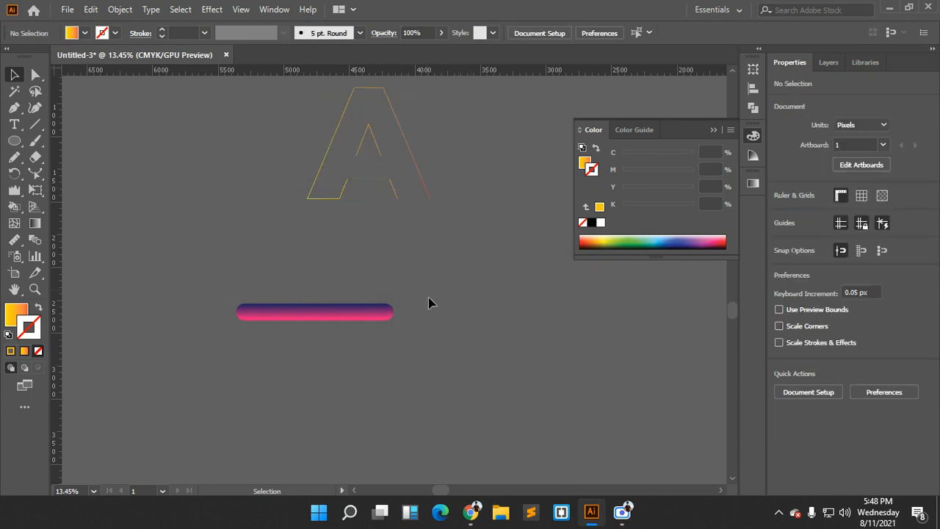
# Blend the letter A outline with the gradient bar, with all objects selected
pyautogui.hotkey('ctrl', 'a')
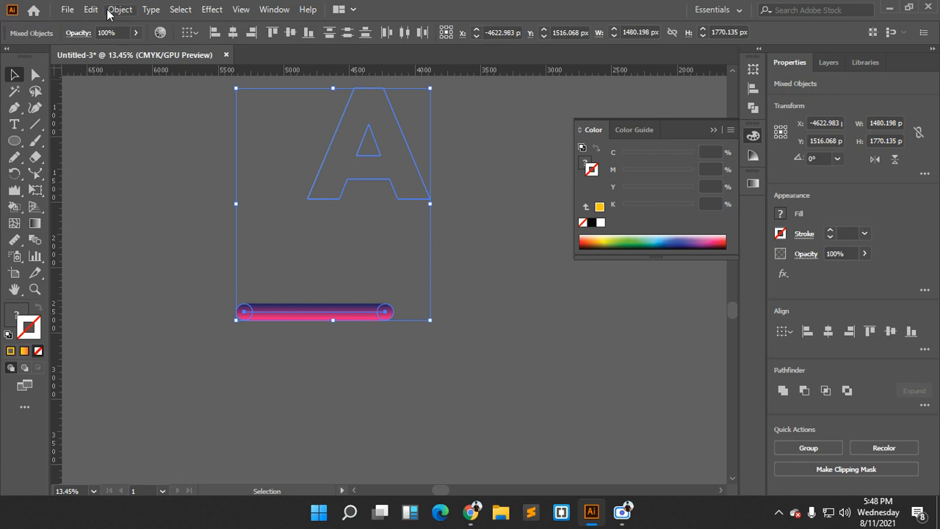
pyautogui.click(120, 9)
pyautogui.moveTo(235, 379)
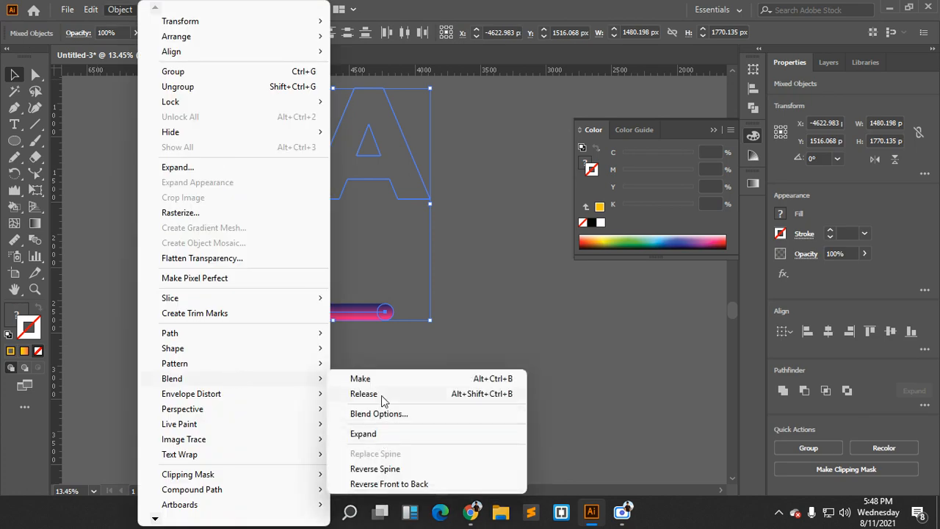
pyautogui.click(361, 379)
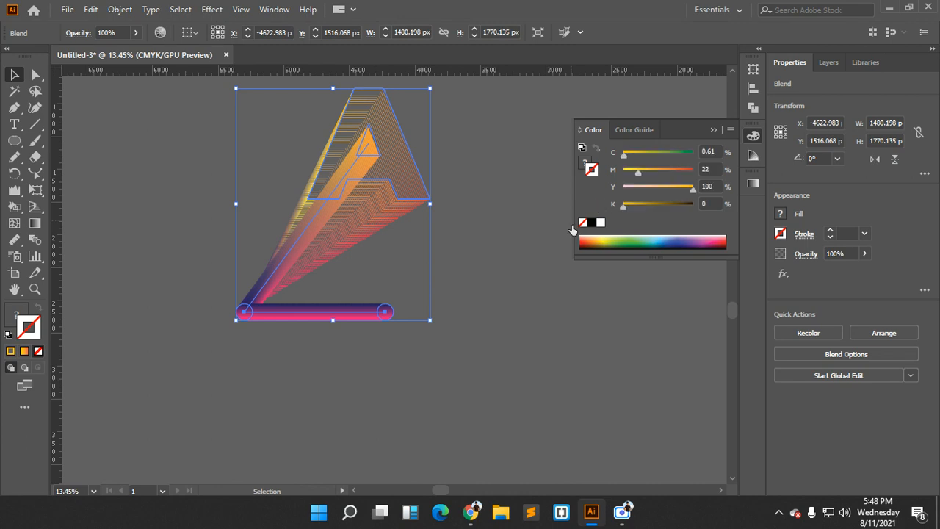
pyautogui.click(531, 238)
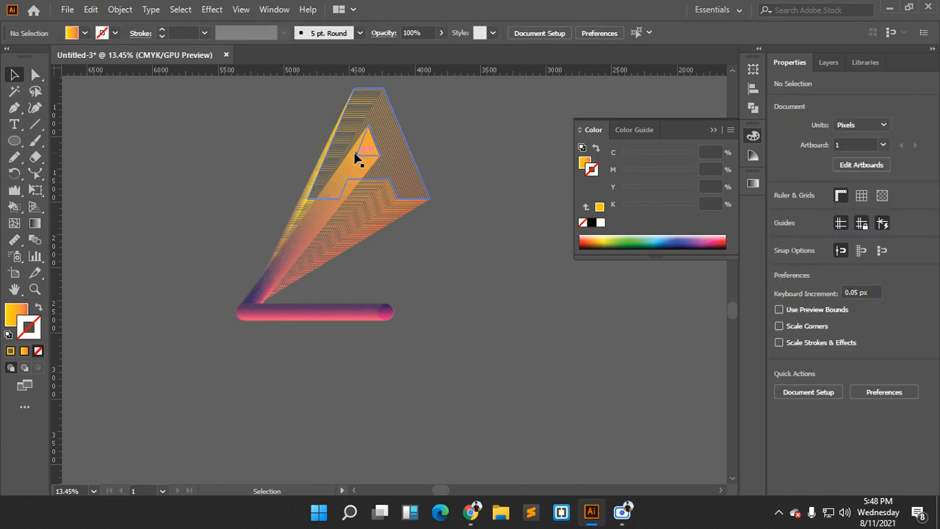
# Move the letter-and-bar blend down and slightly left, and activate the Symbol Sprayer tool
pyautogui.moveTo(355, 130); pyautogui.dragTo(346, 177)
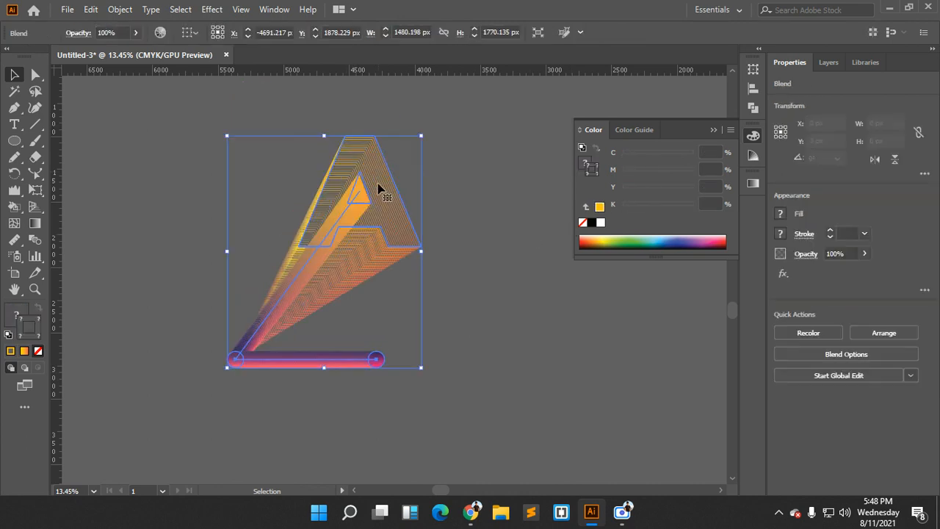
pyautogui.click(462, 175)
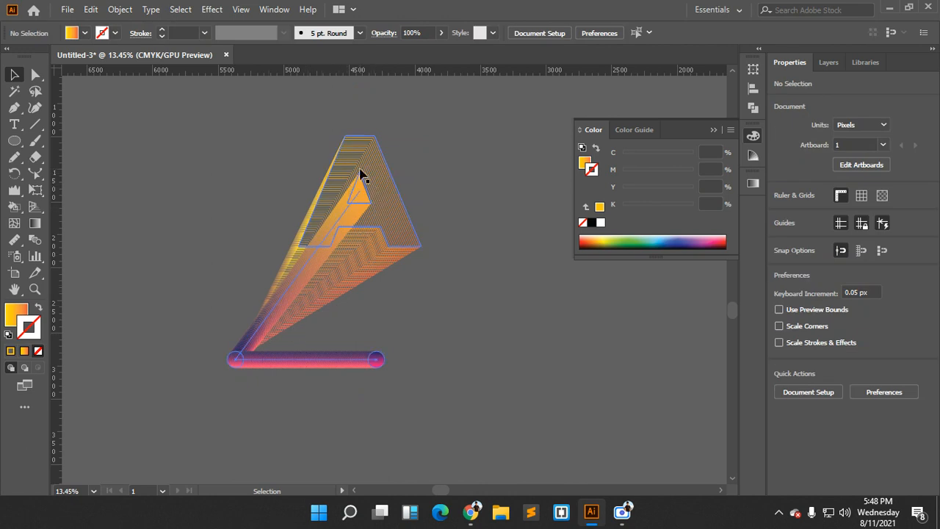
pyautogui.scroll(-2, 403, 279)
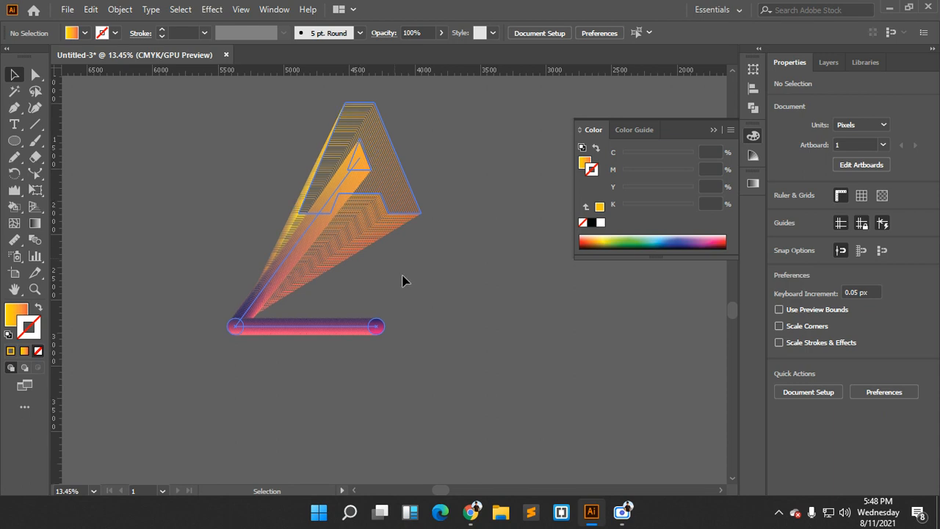
pyautogui.scroll(3, 423, 378)
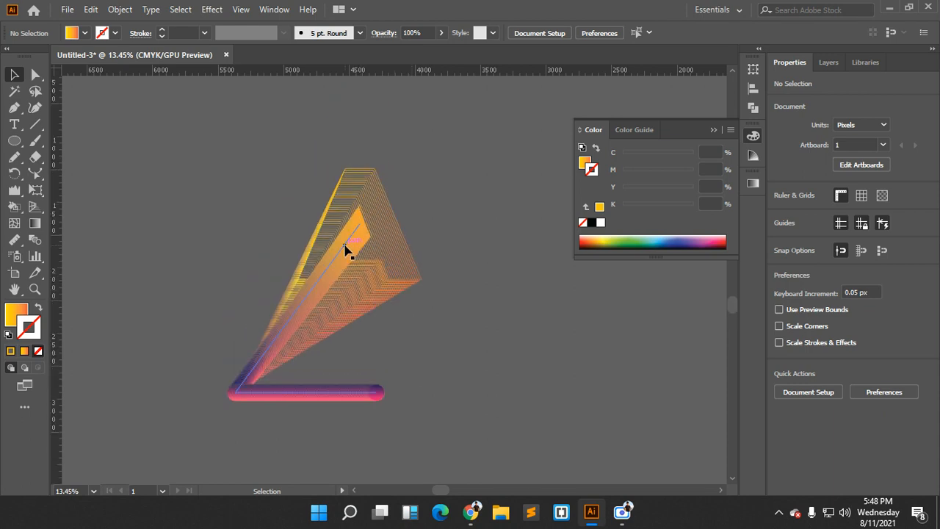
pyautogui.scroll(2, 367, 294)
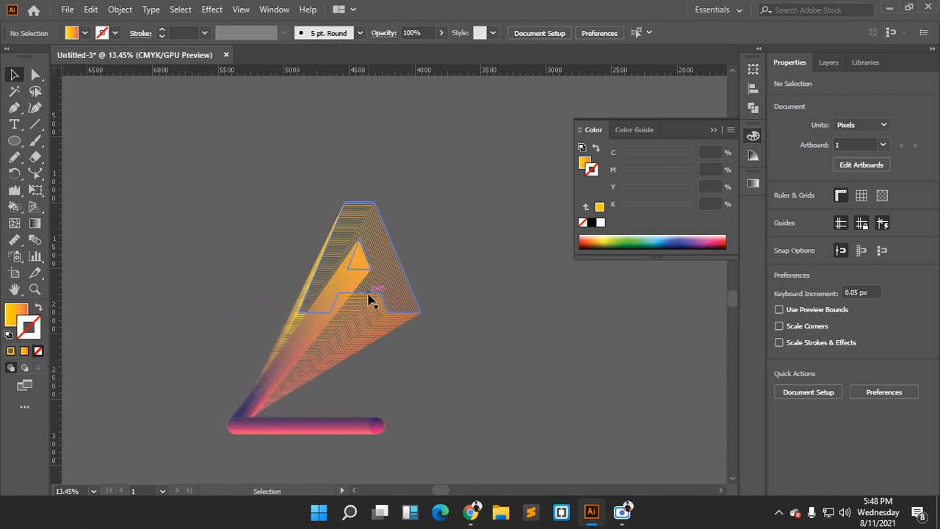
pyautogui.scroll(-3, 372, 299)
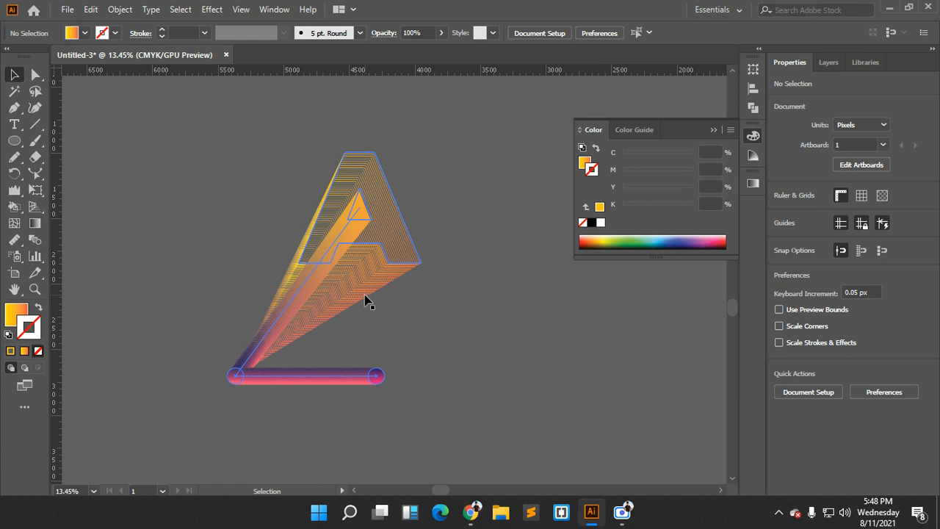
pyautogui.click(18, 255)
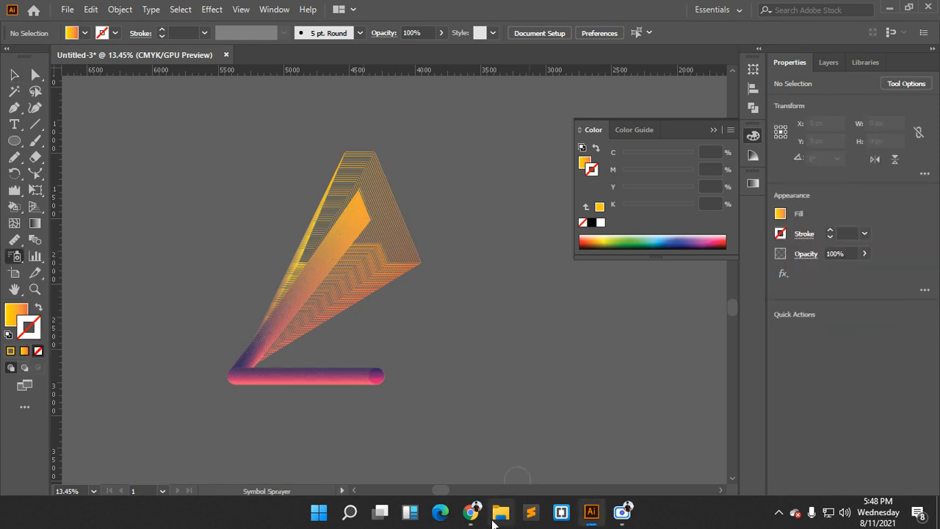
# Switch to the Google Meet call in Chrome, view the participants list, and return to Illustrator
pyautogui.moveTo(472, 512)
pyautogui.click(320, 448)
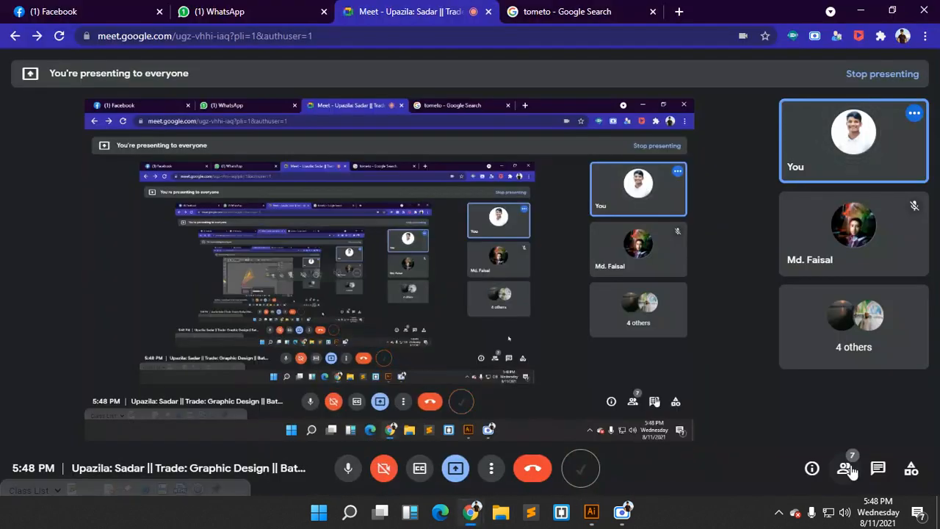
pyautogui.click(845, 468)
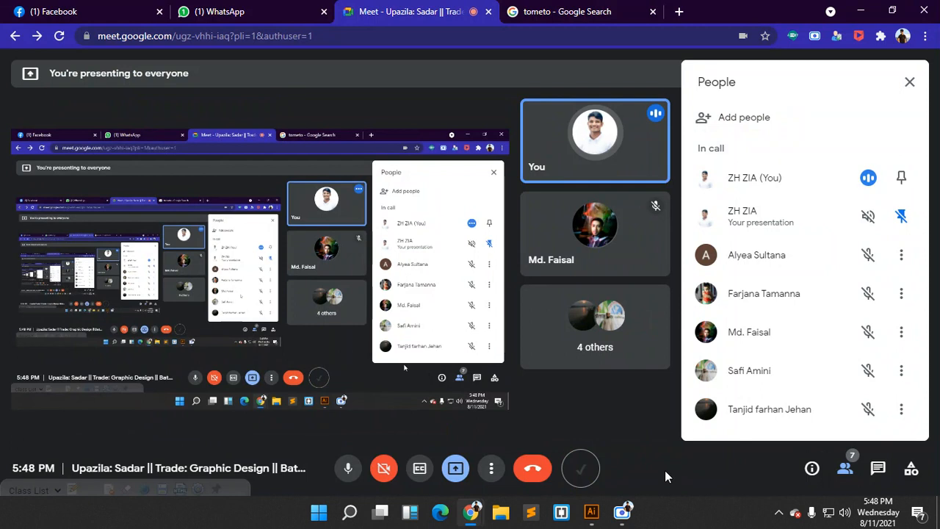
pyautogui.moveTo(594, 514)
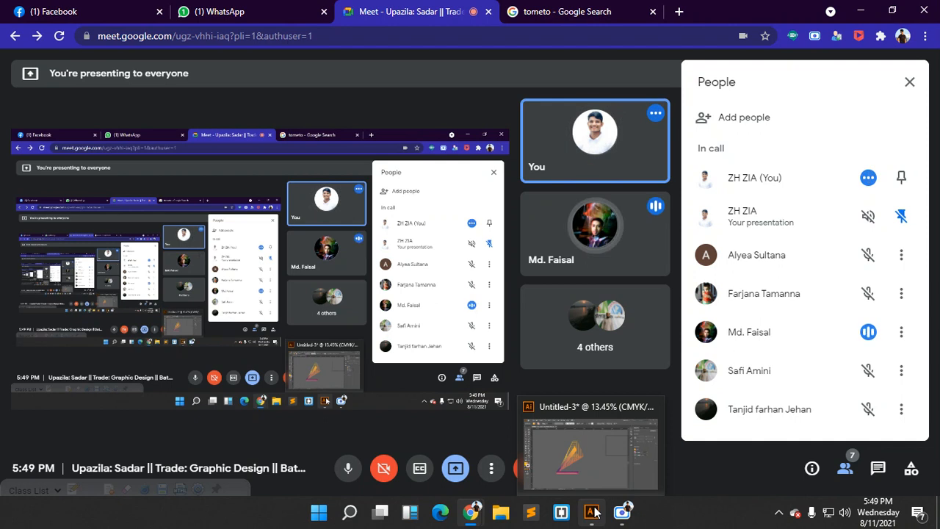
pyautogui.click(594, 512)
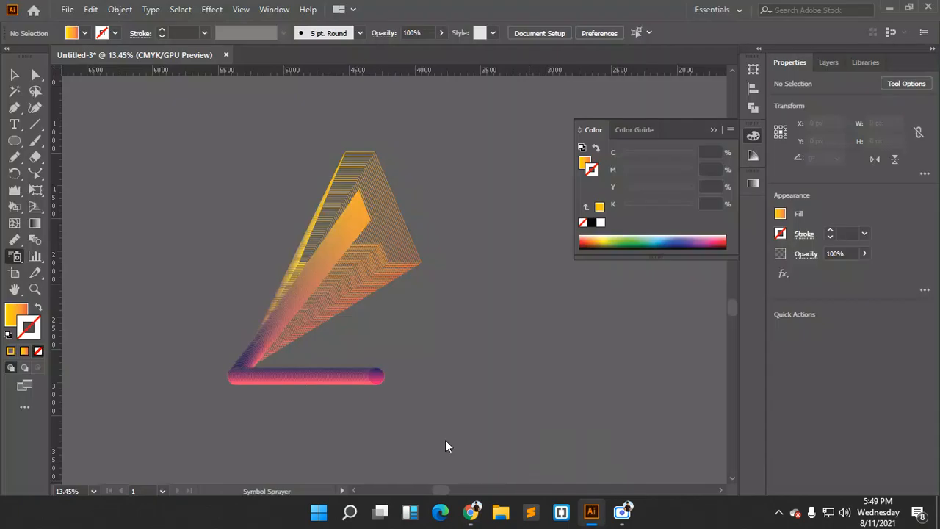
# Move the grey hexagon blend down and to the right so it overlaps the gradient star
pyautogui.scroll(3, 390, 302)
pyautogui.scroll(5, 354, 343)
pyautogui.press('z')
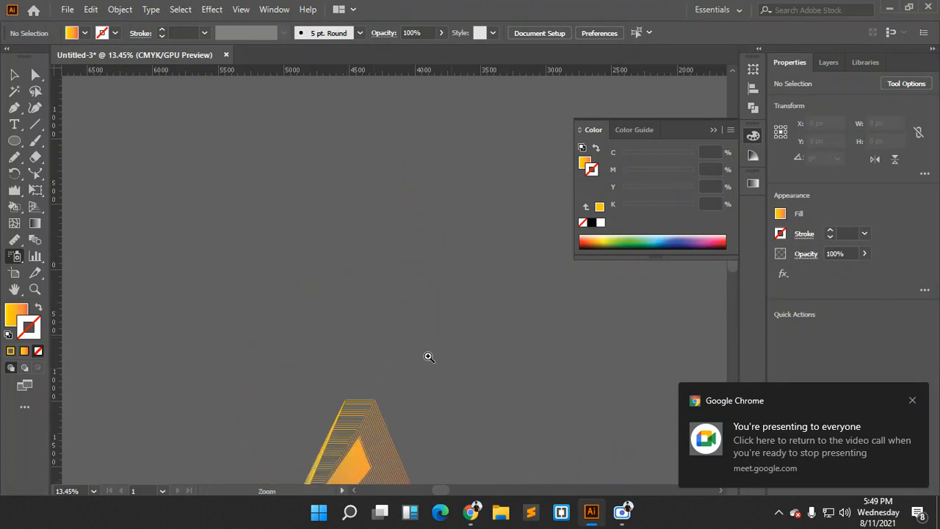
pyautogui.keyDown('alt'); pyautogui.click(429, 356); pyautogui.keyUp('alt')
pyautogui.press('v')
pyautogui.scroll(-2, 500, 342)
pyautogui.hscroll(2, 500, 341)
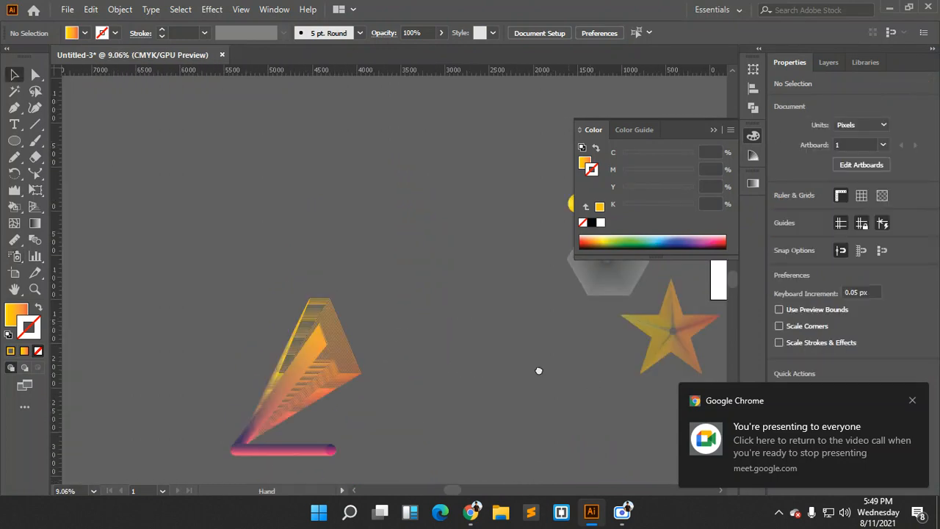
pyautogui.hscroll(3, 539, 370)
pyautogui.click(557, 341)
pyautogui.click(596, 348)
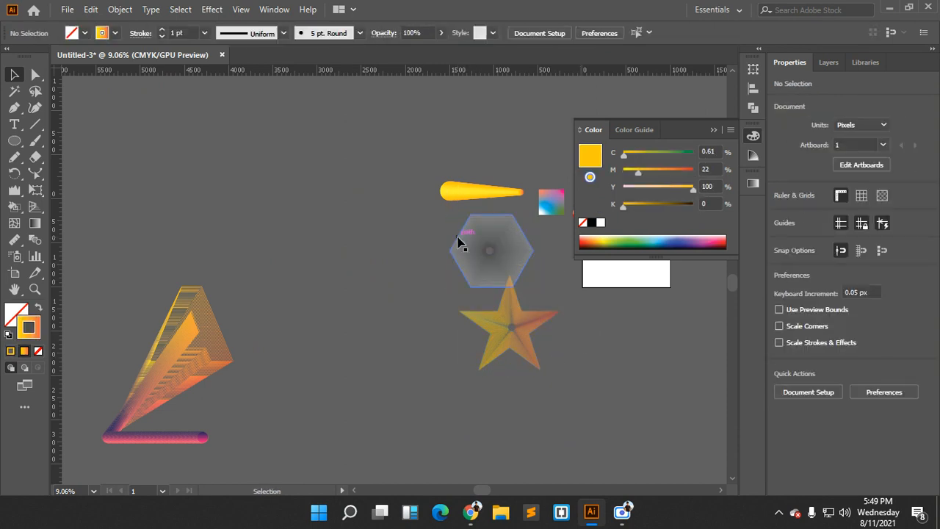
pyautogui.moveTo(456, 242); pyautogui.dragTo(505, 280)
# Draw a square about 1901 px wide in the empty area up and to the left of the blended letter A
pyautogui.scroll(3, 482, 319)
pyautogui.hscroll(-5, 483, 319)
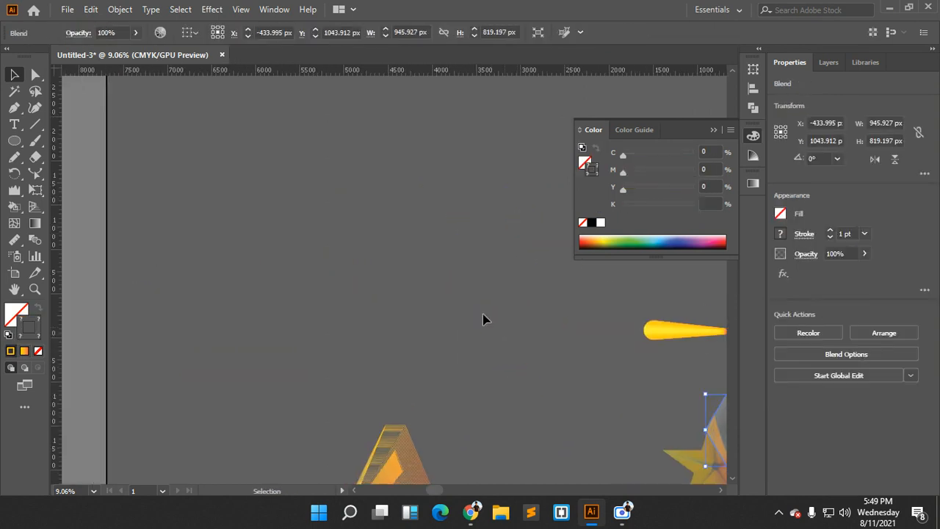
pyautogui.moveTo(332, 165); pyautogui.dragTo(313, 228)
pyautogui.moveTo(12, 142); pyautogui.dragTo(74, 141)
pyautogui.moveTo(268, 184); pyautogui.dragTo(353, 268)
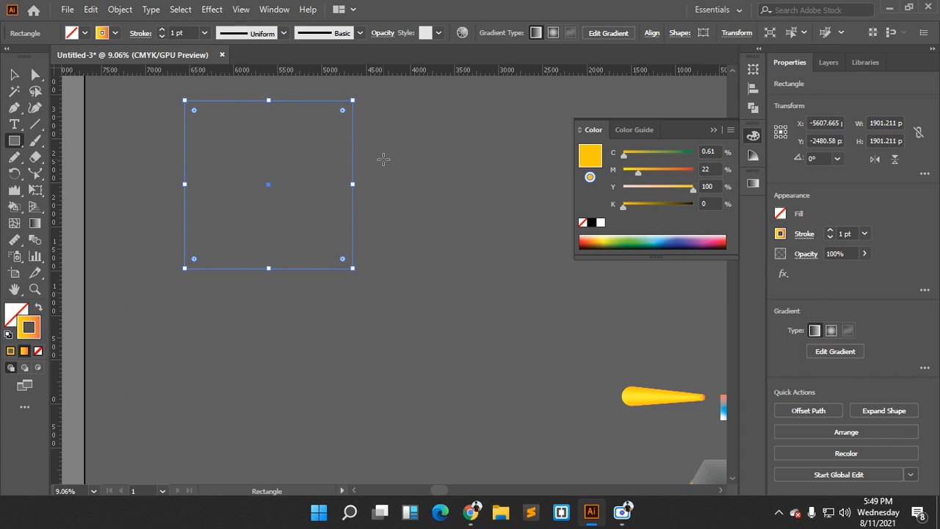
# Open the Transform effect from the Distort & Transform effects for the square and enable its preview
pyautogui.click(274, 9)
pyautogui.click(257, 8)
pyautogui.click(211, 9)
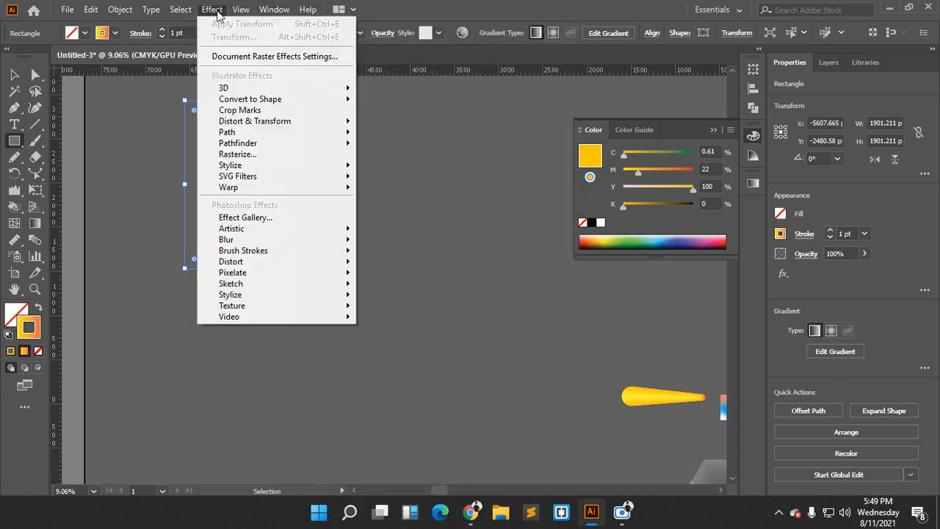
pyautogui.moveTo(266, 123)
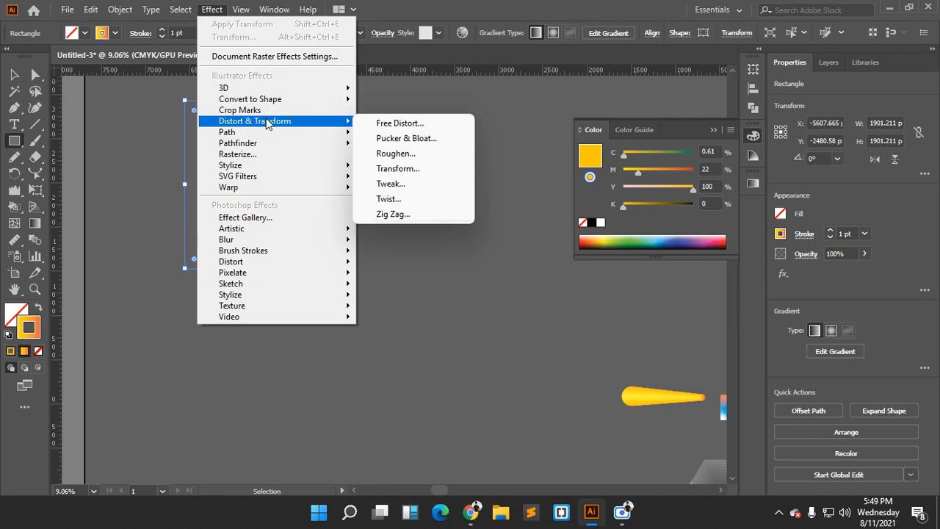
pyautogui.click(411, 169)
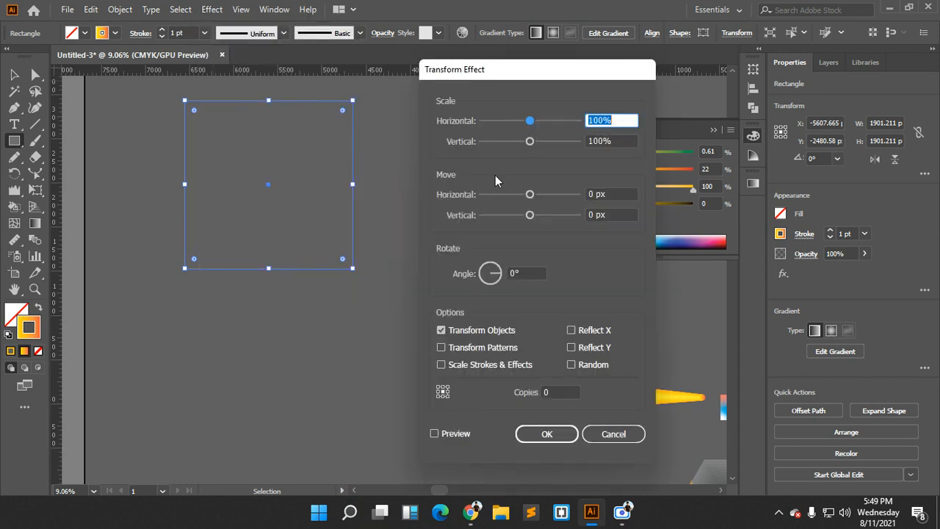
pyautogui.click(434, 434)
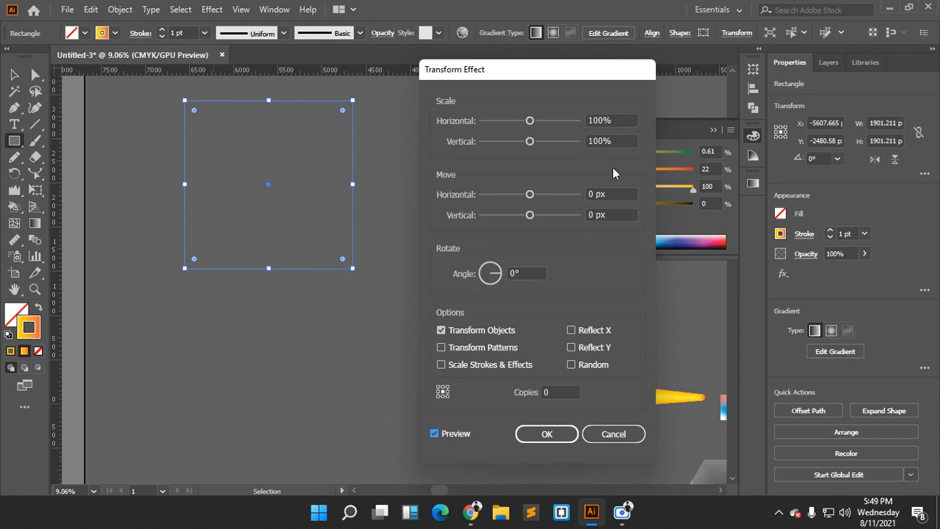
# Try a horizontal scale of 139% for the square in the Transform effect
pyautogui.click(622, 120)
pyautogui.doubleClick(622, 120)
pyautogui.write('133')
pyautogui.press('Up')
pyautogui.press('Up')
pyautogui.press('Up')
pyautogui.press('Up')
pyautogui.press('Up')
pyautogui.press('Up')
# Try lowering the square's vertical scale below 100%, and reset both scale values to 100%
pyautogui.click(613, 138)
pyautogui.press('Down')
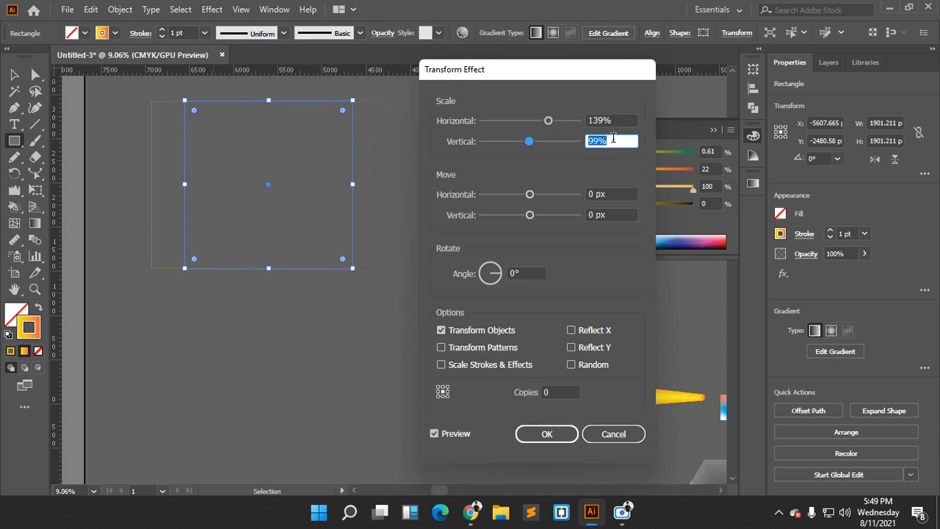
pyautogui.press('Down')
pyautogui.press('Down')
pyautogui.press('Down')
pyautogui.press('Down')
pyautogui.press('Down')
pyautogui.press('Down')
pyautogui.press('Down')
pyautogui.press('Down')
pyautogui.press('Down')
pyautogui.press('Down')
pyautogui.press('Down')
pyautogui.press('Down')
pyautogui.press('Down')
pyautogui.press('Down')
pyautogui.press('Down')
pyautogui.press('Down')
pyautogui.press('Down')
pyautogui.write('1000')
pyautogui.press('BackSpace')
pyautogui.hotkey('shift', 'Tab')
pyautogui.write('10')
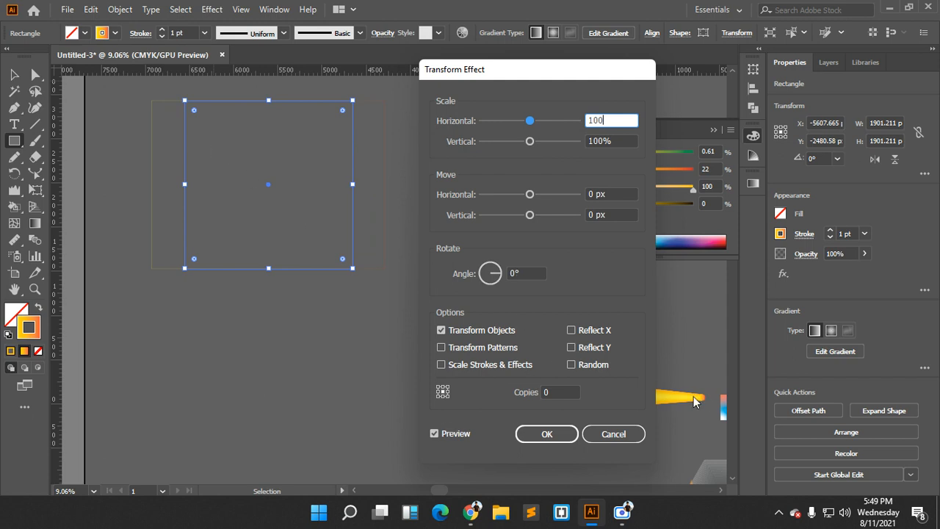
# Set the Transform effect to make 15 copies of the square
pyautogui.click(550, 392)
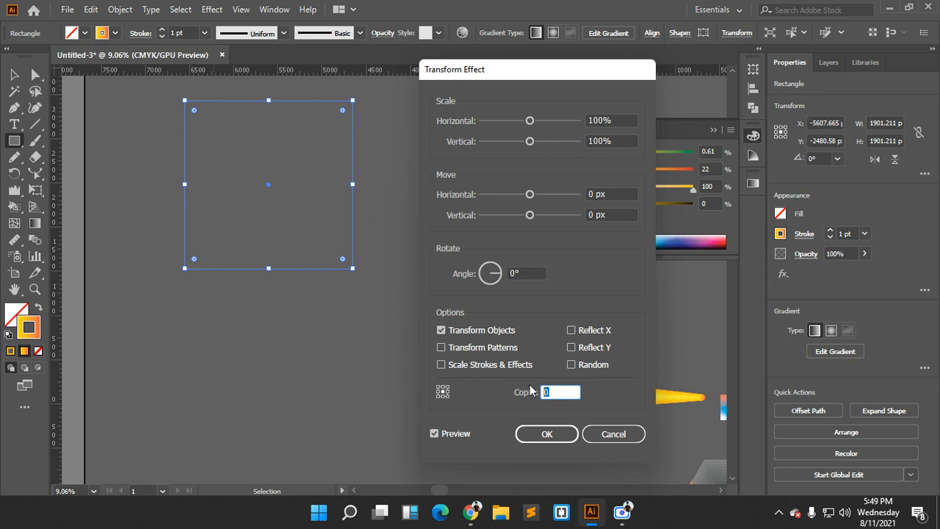
pyautogui.write('10')
pyautogui.press('BackSpace')
pyautogui.write('5')
# Try widening the square's copies with a horizontal scale of 107%
pyautogui.click(612, 121)
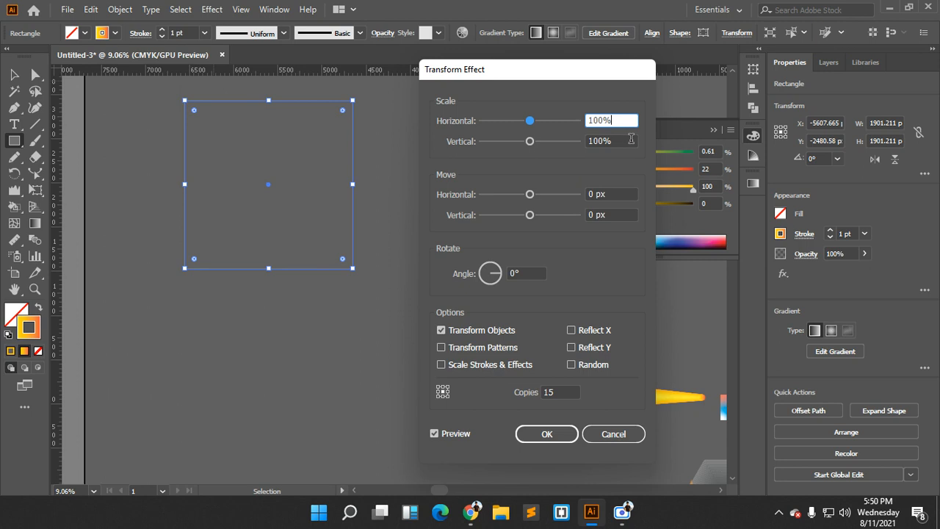
pyautogui.press('Up')
pyautogui.press('Up')
pyautogui.press('Up')
pyautogui.press('Up')
pyautogui.press('Up')
pyautogui.press('Up')
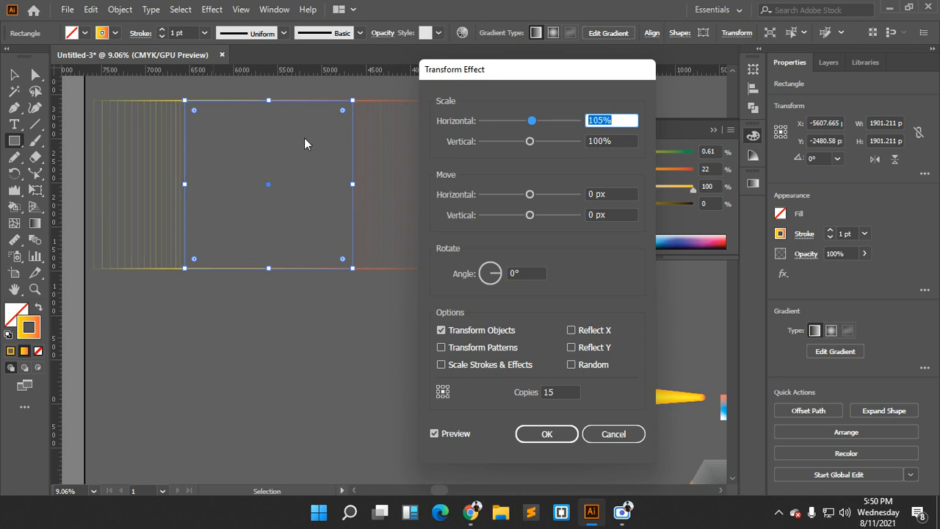
pyautogui.press('Up')
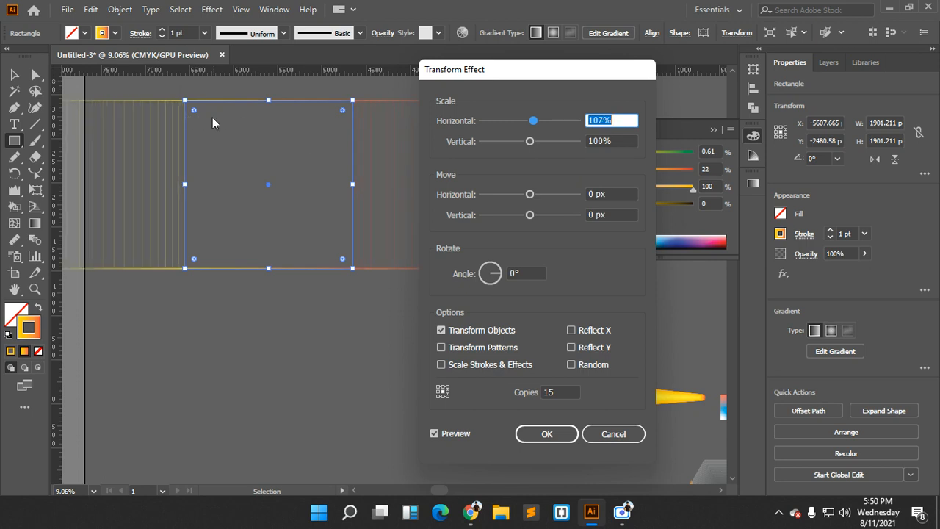
# Reduce the horizontal scale of the square's copies to 84%
pyautogui.press('Down')
pyautogui.press('Down')
pyautogui.press('Down')
pyautogui.press('Down')
pyautogui.press('Down')
pyautogui.press('Down')
pyautogui.press('Down')
pyautogui.press('Down')
pyautogui.press('Down')
pyautogui.press('Down')
pyautogui.press('Down')
pyautogui.press('Down')
pyautogui.press('Down')
pyautogui.press('Down')
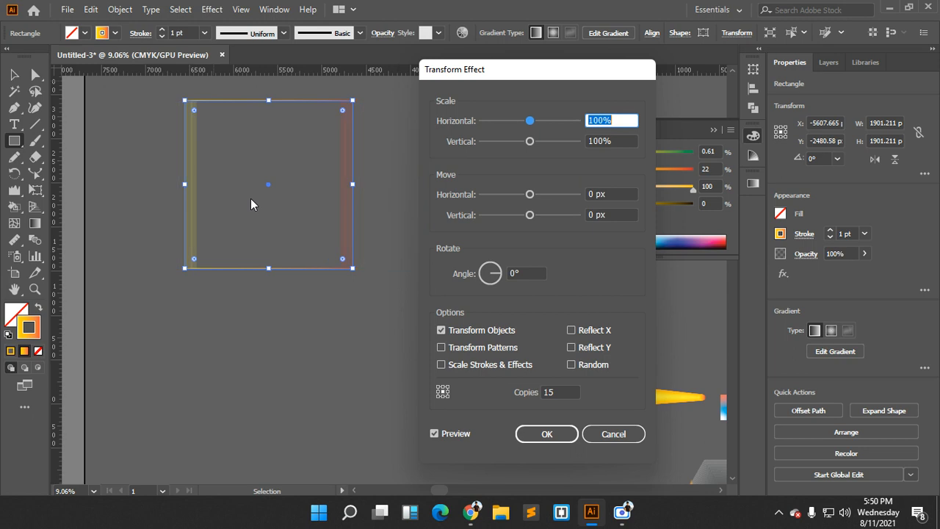
pyautogui.press('Down')
pyautogui.press('Down')
pyautogui.press('Down')
pyautogui.press('Down')
pyautogui.press('Down')
pyautogui.press('Down')
pyautogui.press('Down')
pyautogui.press('Down')
pyautogui.press('Down')
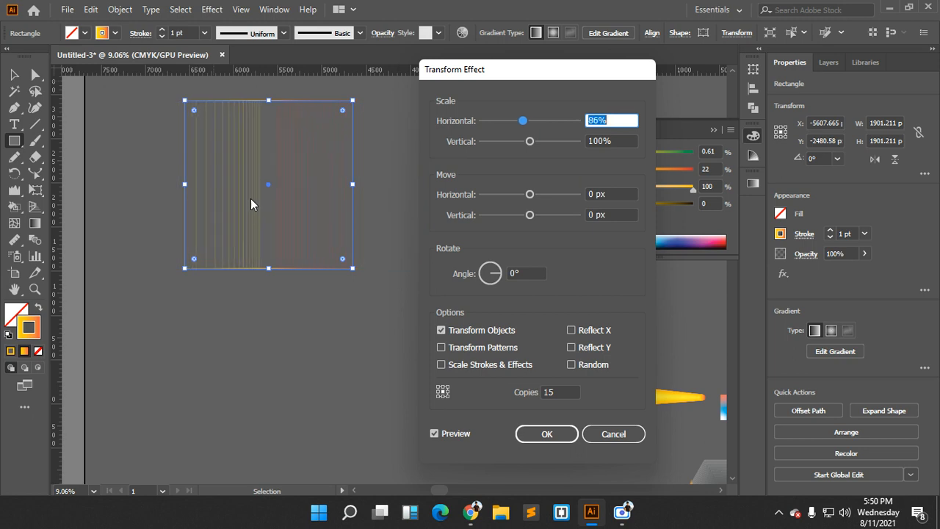
pyautogui.click(613, 141)
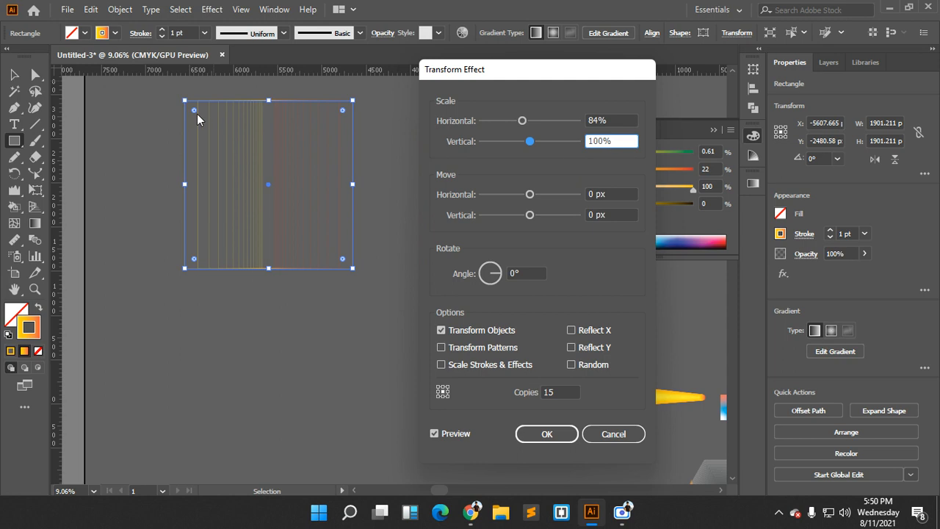
# Reduce the vertical scale of the square's copies to 83% in the Transform effect
pyautogui.press('Down')
pyautogui.press('Down')
pyautogui.press('Down')
pyautogui.press('Down')
pyautogui.press('Down')
pyautogui.press('Down')
pyautogui.press('Down')
pyautogui.press('Down')
pyautogui.press('Down')
pyautogui.press('Down')
pyautogui.press('Down')
pyautogui.press('Down')
pyautogui.press('Down')
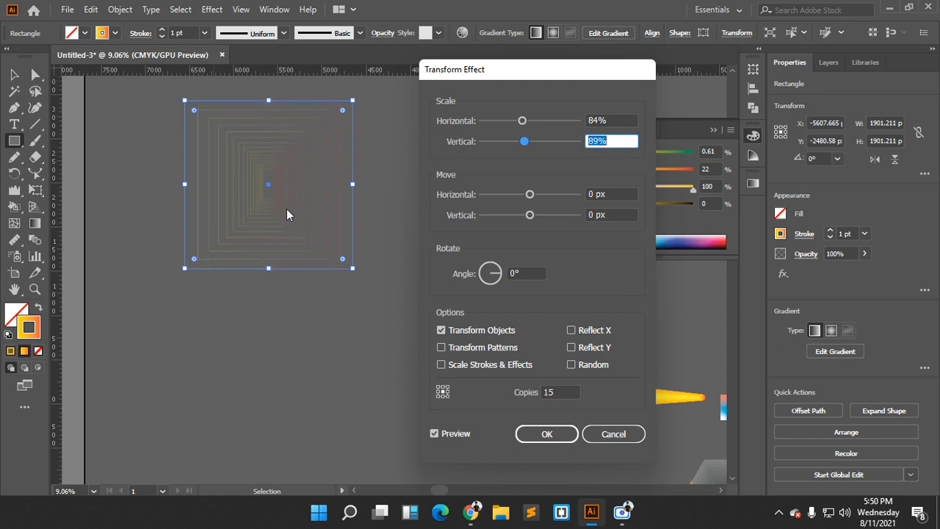
pyautogui.press('Down')
pyautogui.press('Down')
pyautogui.press('Down')
# Set the rotation angle of the square's copies to 8° and apply the Transform effect
pyautogui.click(528, 273)
pyautogui.press('Up')
pyautogui.press('Up')
pyautogui.press('Up')
pyautogui.press('Up')
pyautogui.press('Up')
pyautogui.press('Up')
pyautogui.press('Up')
pyautogui.press('Up')
pyautogui.press('Up')
pyautogui.press('Up')
pyautogui.press('Up')
pyautogui.press('Up')
pyautogui.press('Up')
pyautogui.press('Up')
pyautogui.press('Up')
pyautogui.press('Up')
pyautogui.press('Up')
pyautogui.press('Up')
pyautogui.press('Up')
pyautogui.press('Up')
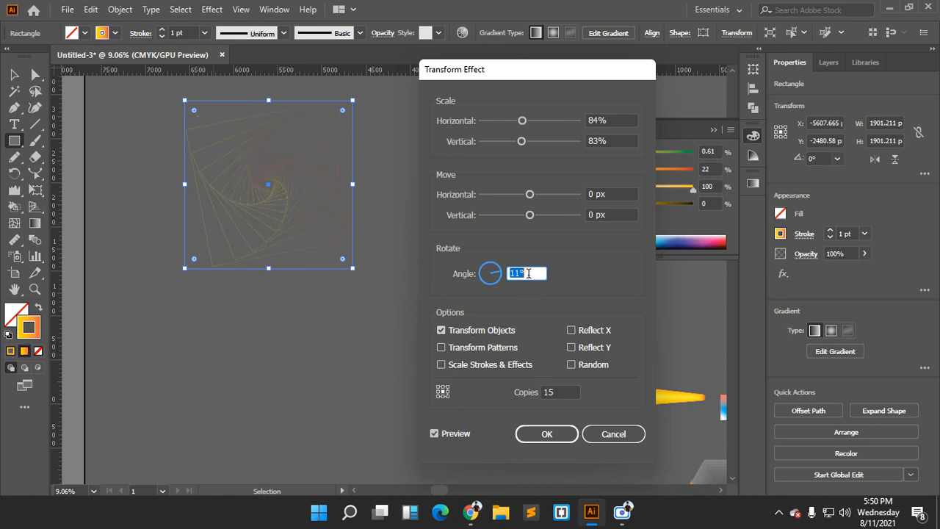
pyautogui.press('Up')
pyautogui.press('Up')
pyautogui.press('Down')
pyautogui.press('Down')
pyautogui.press('Down')
pyautogui.press('Down')
pyautogui.press('Down')
pyautogui.press('Down')
pyautogui.press('Down')
pyautogui.press('Down')
pyautogui.press('Down')
pyautogui.press('Down')
pyautogui.press('Down')
pyautogui.press('Down')
pyautogui.press('Down')
pyautogui.press('Down')
pyautogui.press('Down')
pyautogui.click(546, 433)
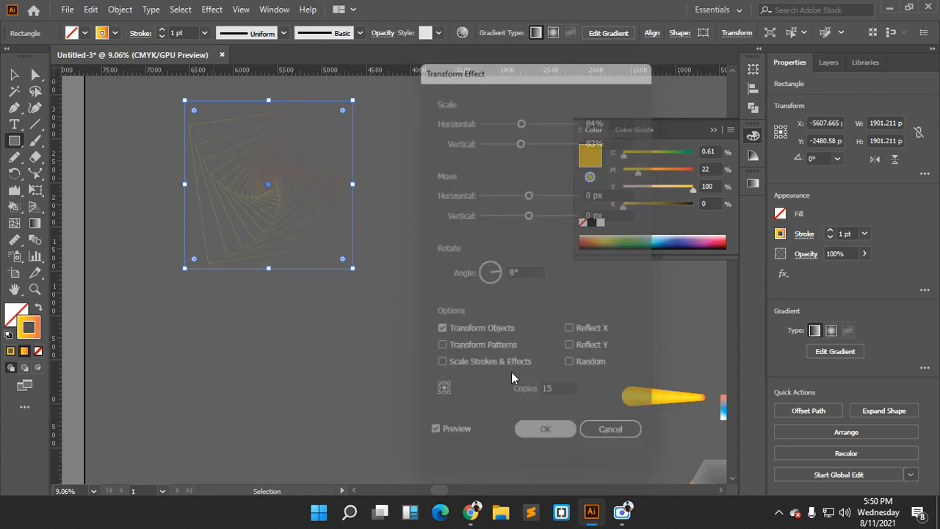
# Enlarge the spiralling square proportionally from its center to about 3187 px per side
pyautogui.click(14, 75)
pyautogui.click(367, 215)
pyautogui.click(342, 255)
pyautogui.moveTo(353, 268); pyautogui.dragTo(409, 324)
# Try dark blue and black swatches as the stroke color of the spiralling square
pyautogui.click(103, 32)
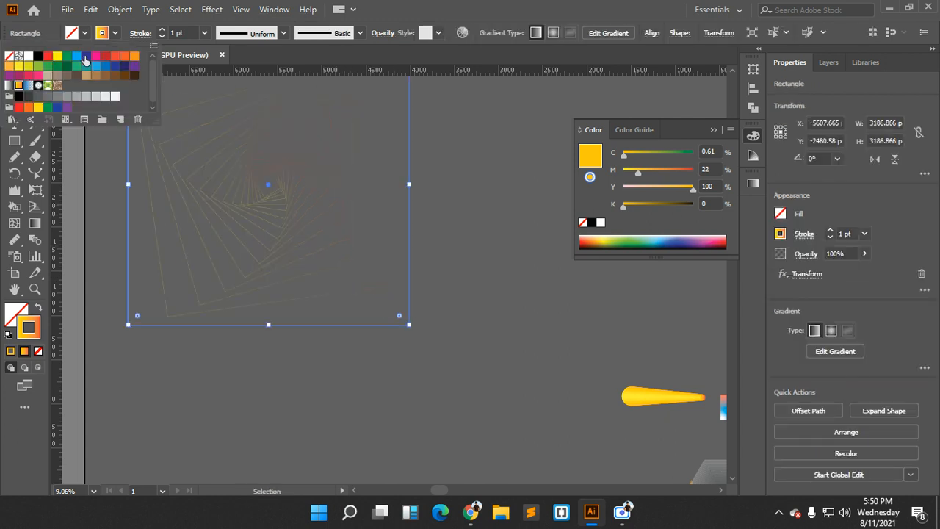
pyautogui.click(85, 56)
pyautogui.click(38, 56)
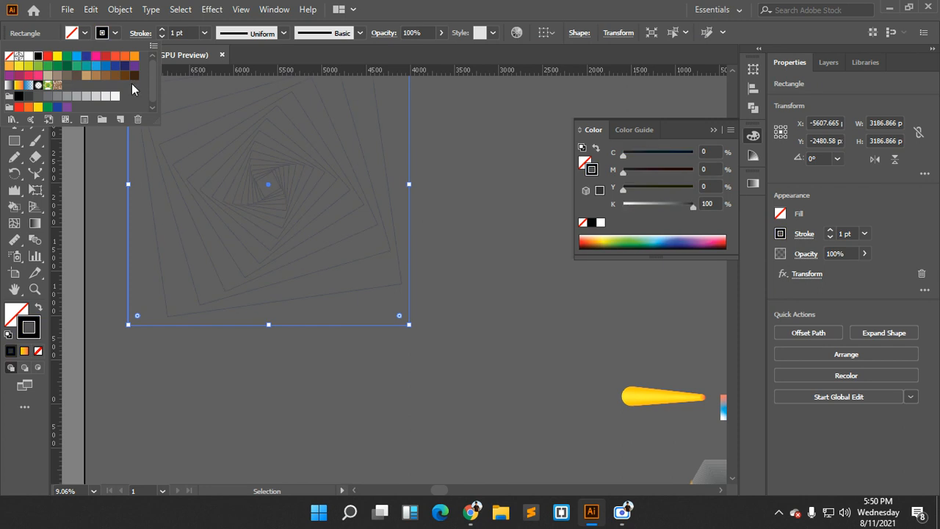
pyautogui.click(445, 198)
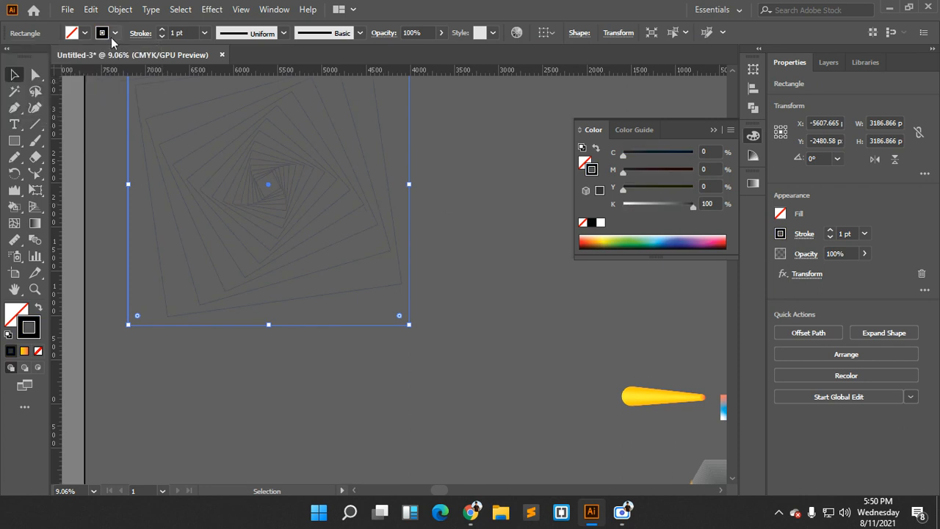
# Change the stroke color of the spiralling square to white and deselect it
pyautogui.click(103, 33)
pyautogui.click(28, 57)
pyautogui.click(503, 182)
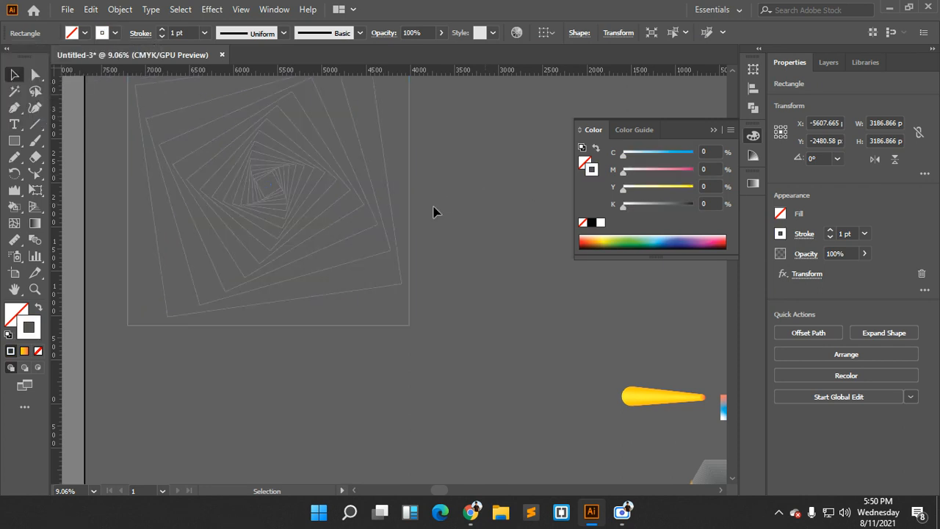
pyautogui.click(434, 210)
# Set the stroke weight of the spiralling square to 6 pt and deselect it
pyautogui.click(347, 242)
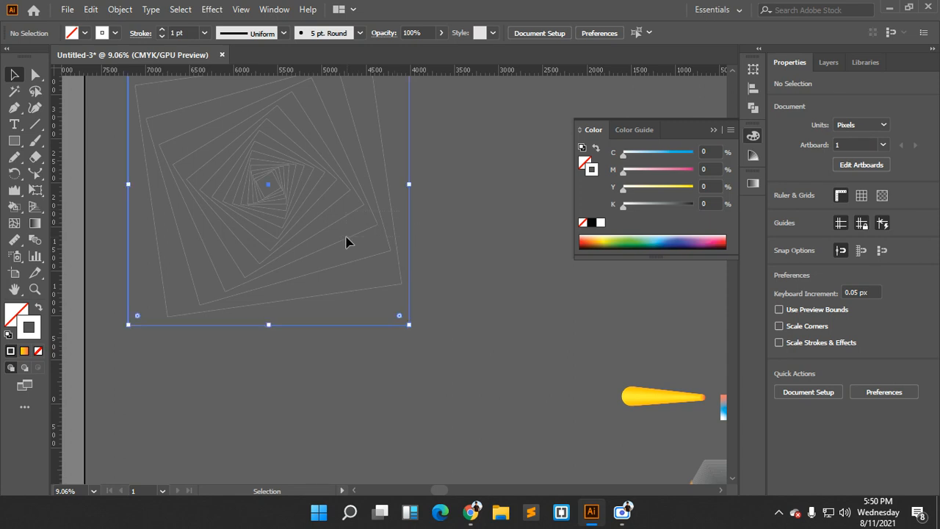
pyautogui.click(161, 29)
pyautogui.click(162, 30)
pyautogui.click(161, 30)
pyautogui.click(161, 29)
pyautogui.click(162, 30)
pyautogui.click(525, 236)
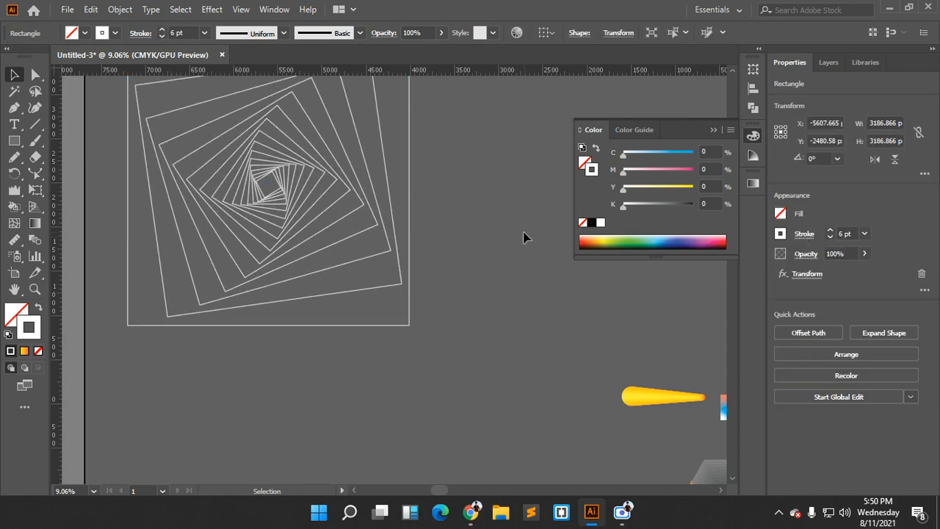
pyautogui.scroll(3, 532, 265)
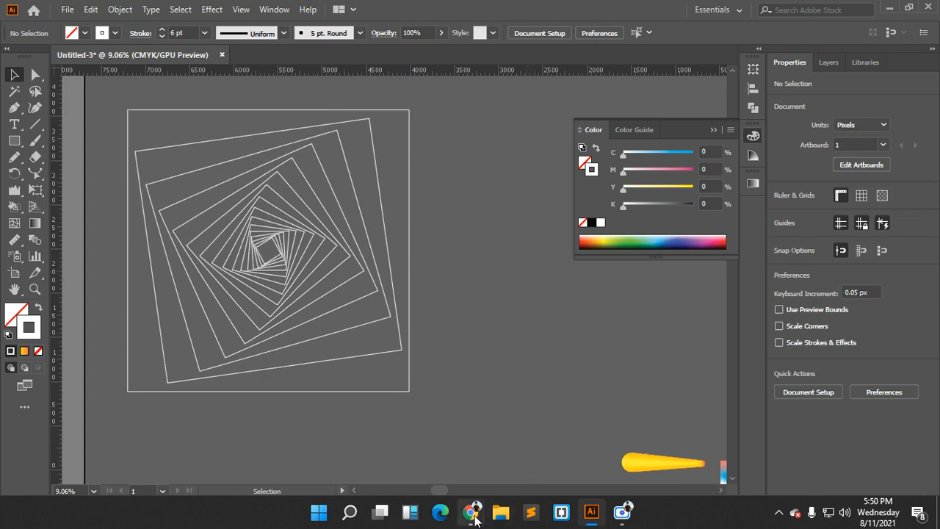
# Check the Google Meet call in Chrome and return to the Illustrator document
pyautogui.moveTo(471, 511)
pyautogui.click(356, 448)
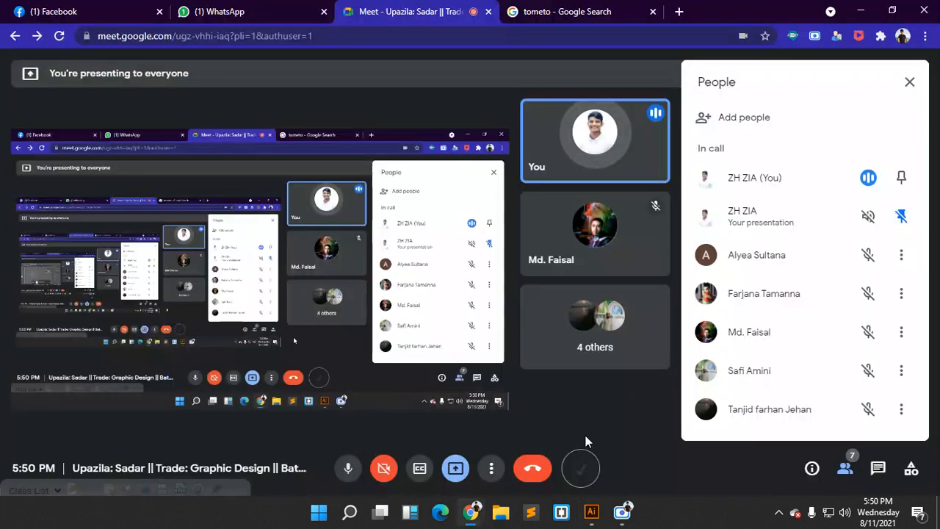
pyautogui.moveTo(591, 512)
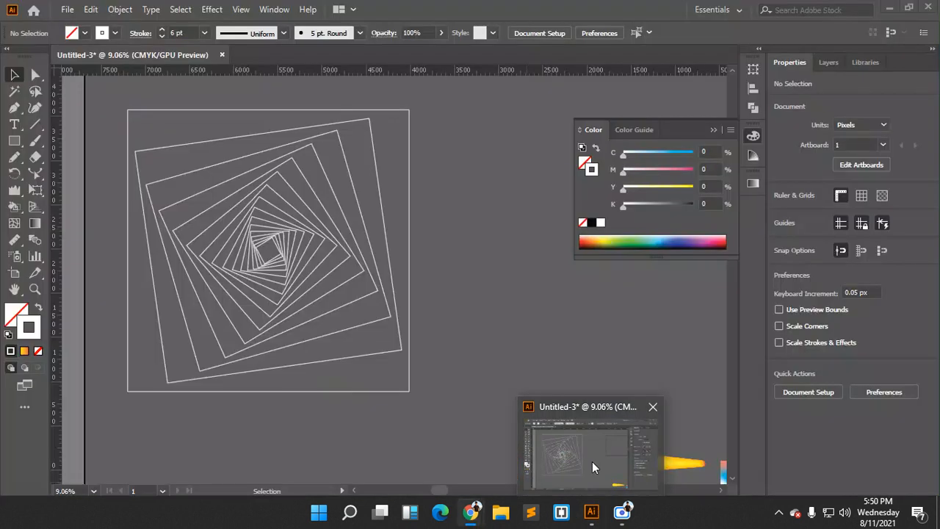
pyautogui.click(592, 462)
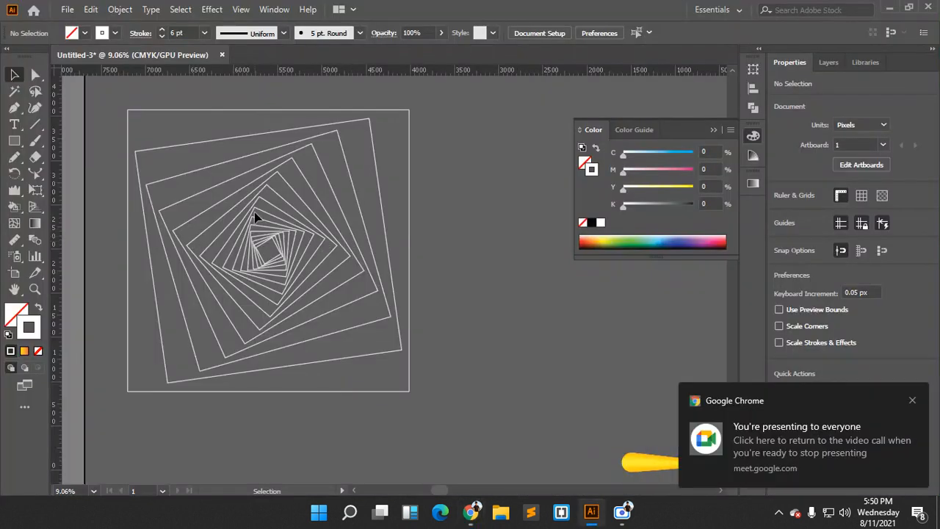